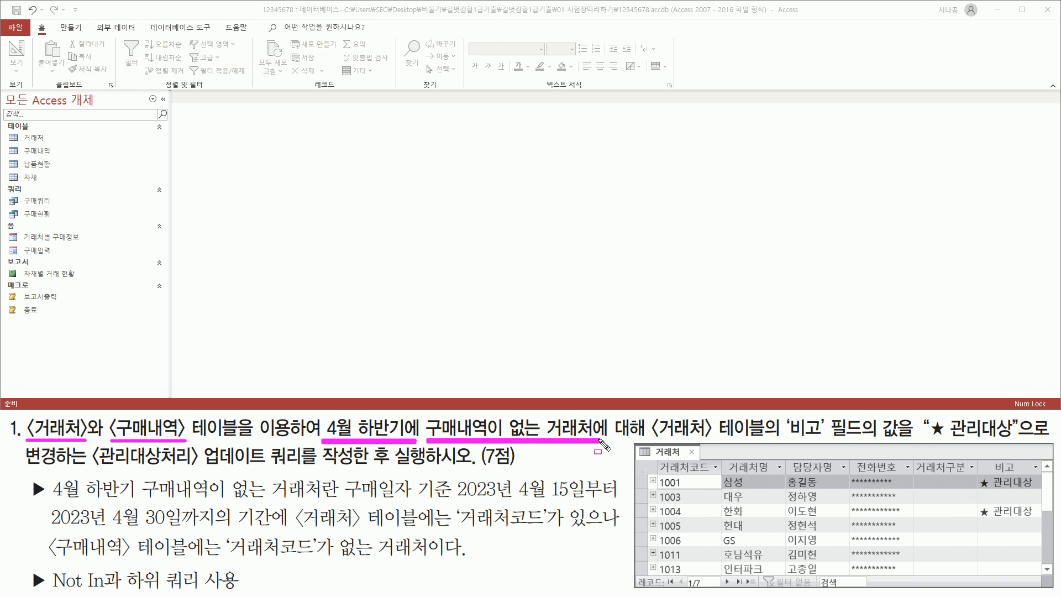
pyautogui.moveTo(649, 414)
pyautogui.mouseDown()
pyautogui.moveTo(767, 452)
pyautogui.moveTo(769, 442)
pyautogui.moveTo(866, 440)
pyautogui.mouseUp()
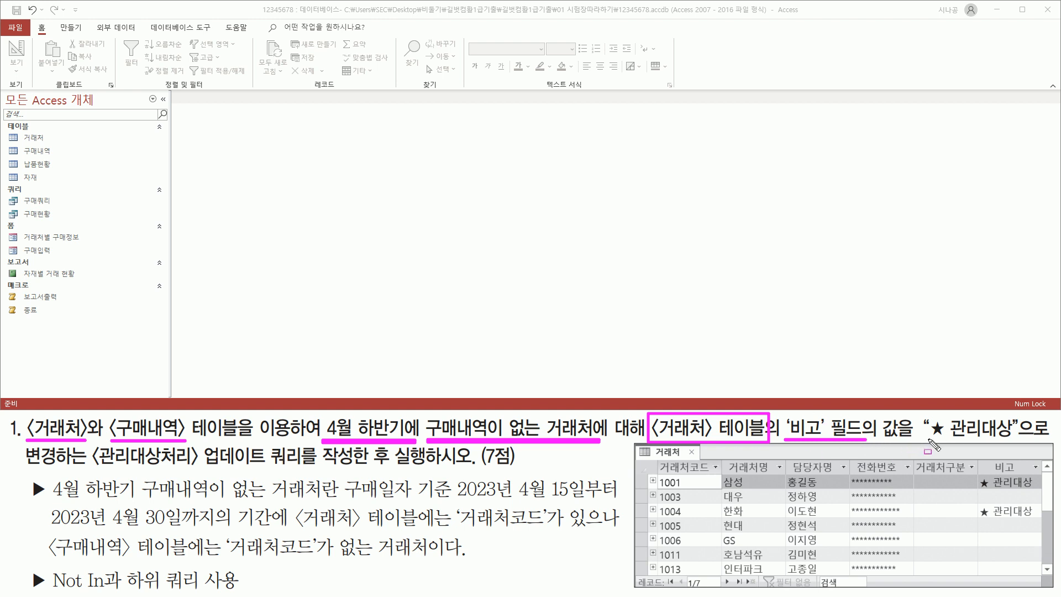
pyautogui.moveTo(927, 441); pyautogui.dragTo(1013, 441)
pyautogui.moveTo(91, 469); pyautogui.dragTo(445, 468)
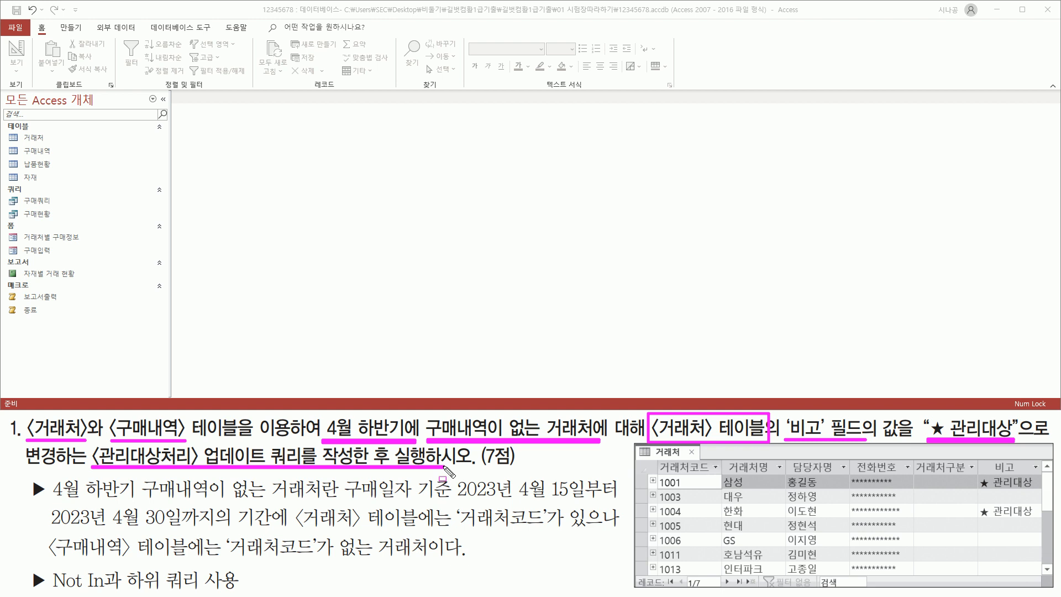
pyautogui.moveTo(200, 442)
pyautogui.mouseDown()
pyautogui.moveTo(204, 464)
pyautogui.moveTo(302, 467)
pyautogui.mouseUp()
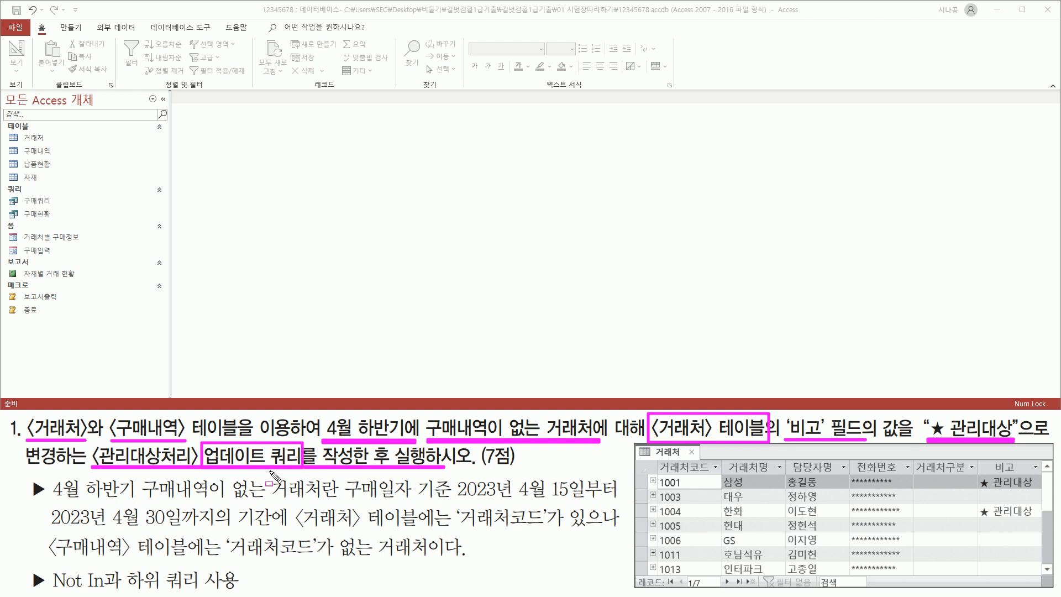
pyautogui.moveTo(709, 424)
pyautogui.mouseDown()
pyautogui.moveTo(719, 435)
pyautogui.moveTo(738, 420)
pyautogui.mouseUp()
pyautogui.moveTo(830, 421); pyautogui.dragTo(849, 421)
pyautogui.moveTo(941, 431); pyautogui.dragTo(974, 425)
pyautogui.moveTo(758, 512); pyautogui.dragTo(766, 510)
pyautogui.moveTo(640, 458); pyautogui.dragTo(698, 459)
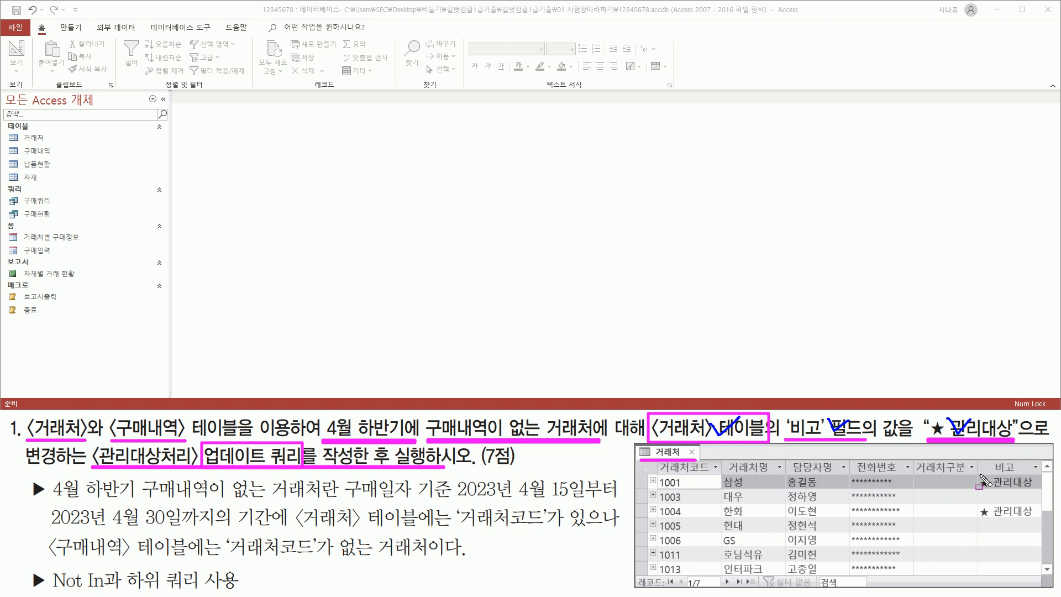
pyautogui.moveTo(985, 460); pyautogui.dragTo(1030, 481)
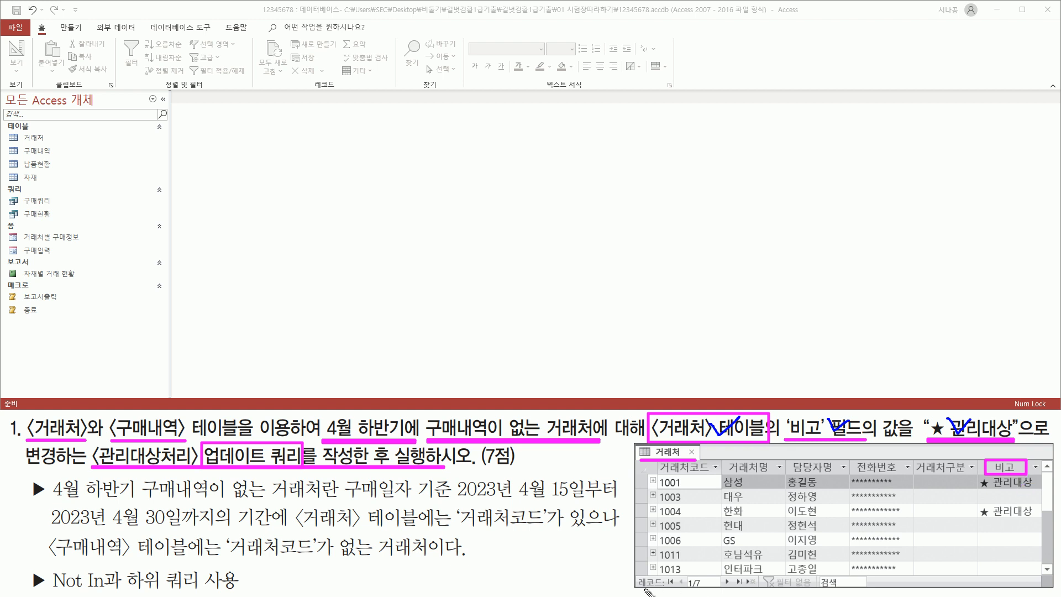
pyautogui.moveTo(637, 588); pyautogui.dragTo(755, 588)
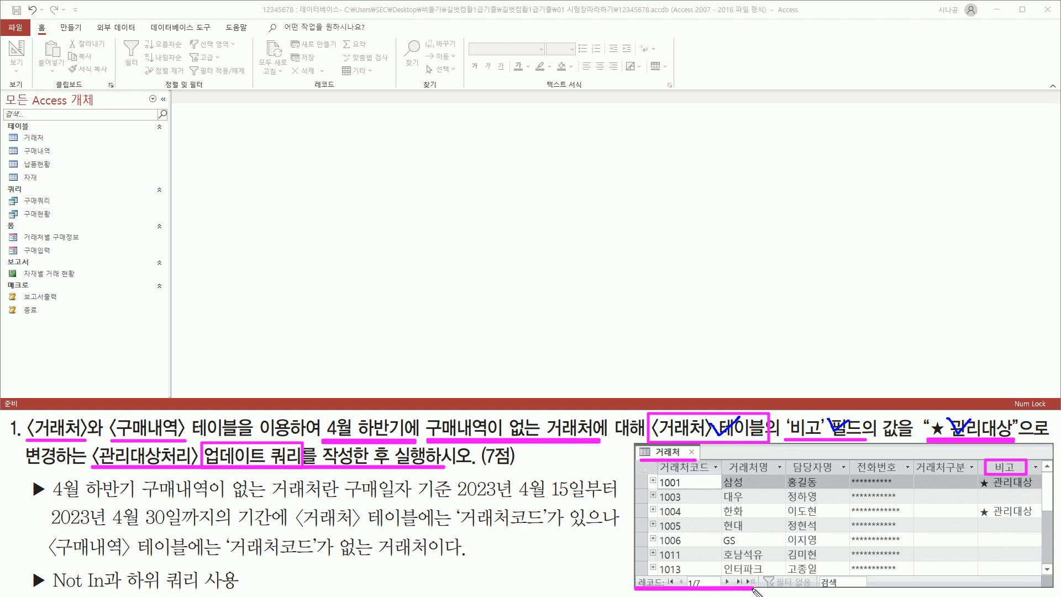
pyautogui.moveTo(977, 489); pyautogui.dragTo(1037, 490)
pyautogui.moveTo(977, 520); pyautogui.dragTo(1037, 521)
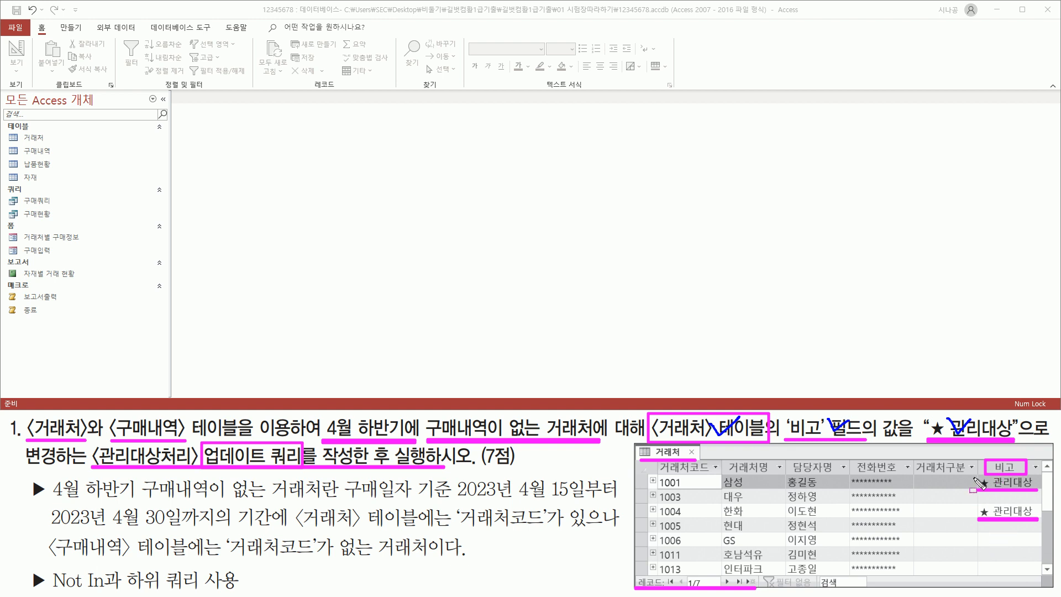
pyautogui.moveTo(974, 474)
pyautogui.mouseDown()
pyautogui.moveTo(992, 558)
pyautogui.moveTo(1044, 562)
pyautogui.moveTo(1045, 575)
pyautogui.mouseUp()
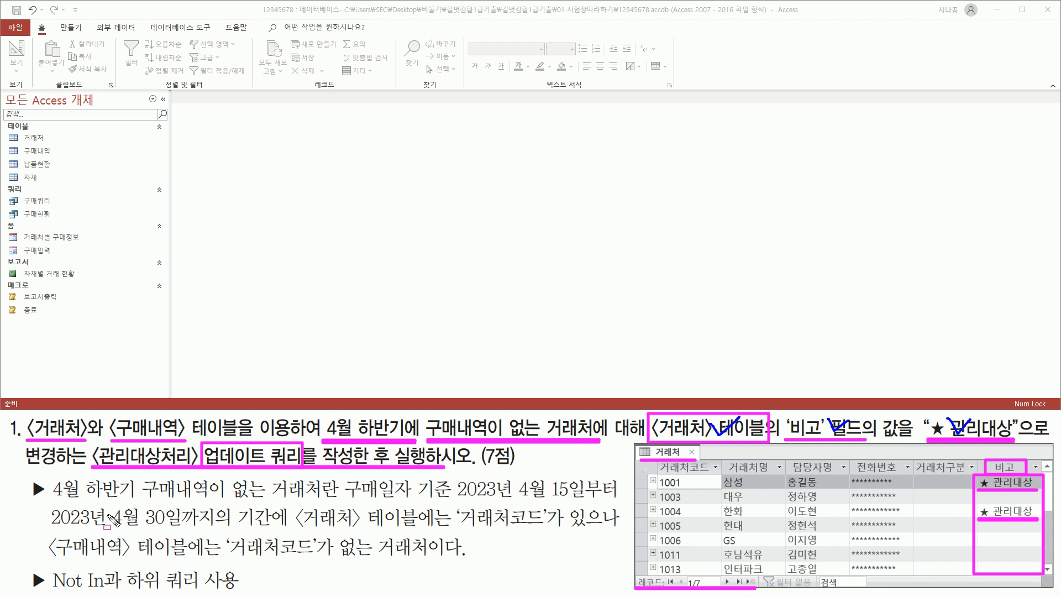
pyautogui.press('Escape')
pyautogui.moveTo(320, 442)
pyautogui.mouseDown()
pyautogui.moveTo(607, 445)
pyautogui.moveTo(600, 420)
pyautogui.mouseUp()
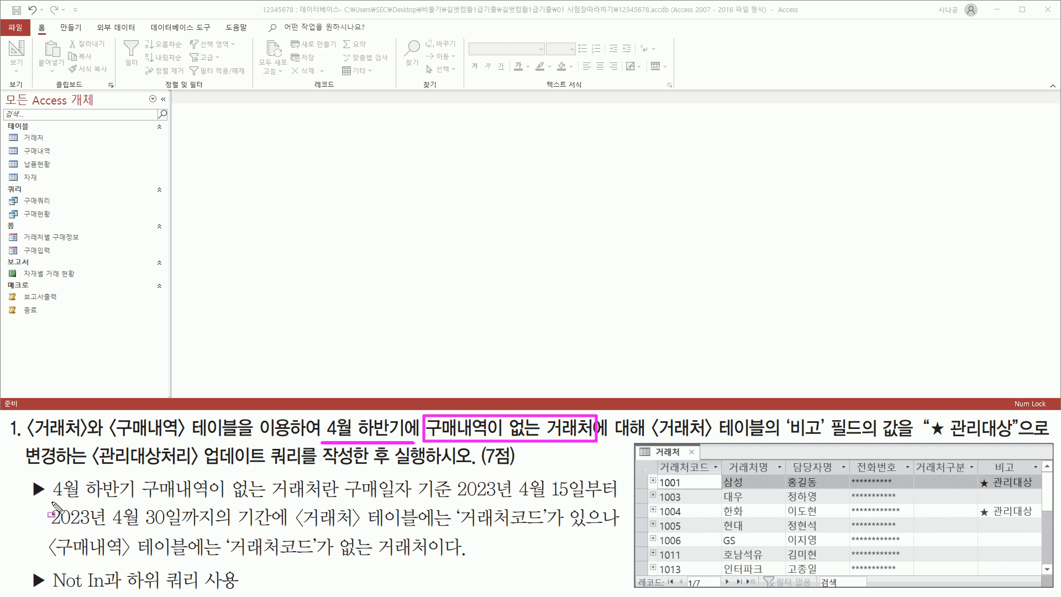
pyautogui.moveTo(47, 500); pyautogui.dragTo(412, 502)
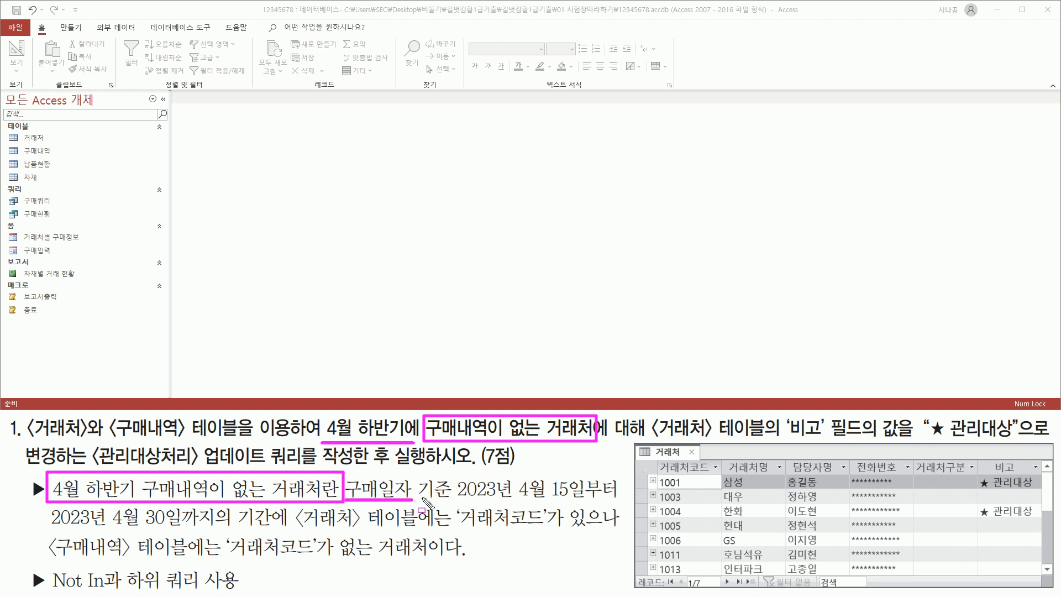
pyautogui.click(456, 512)
pyautogui.moveTo(456, 498); pyautogui.dragTo(614, 499)
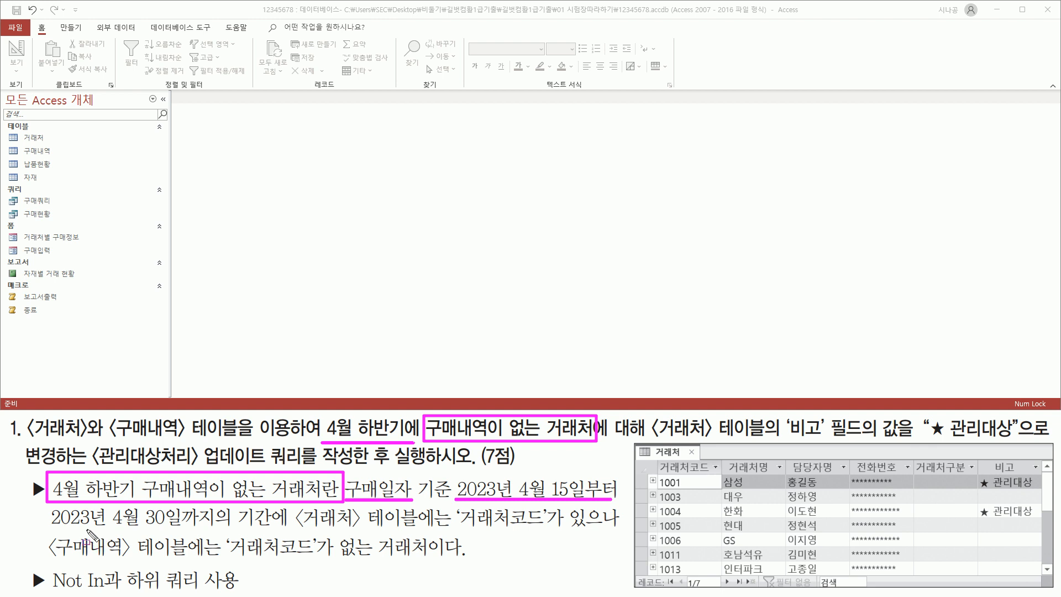
pyautogui.moveTo(50, 529); pyautogui.dragTo(221, 529)
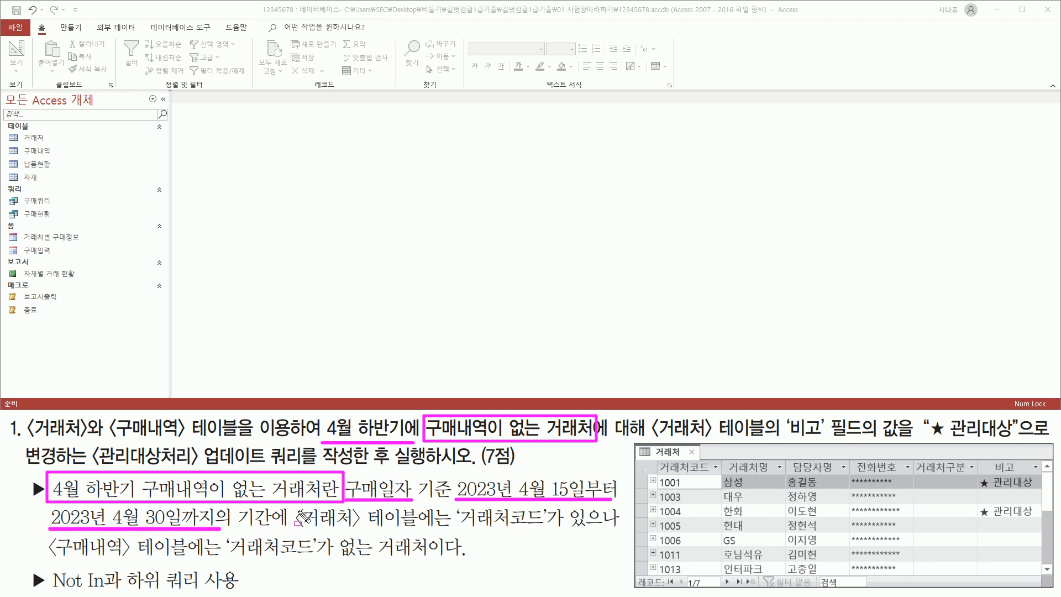
pyautogui.moveTo(292, 529)
pyautogui.mouseDown()
pyautogui.moveTo(620, 542)
pyautogui.moveTo(619, 531)
pyautogui.mouseUp()
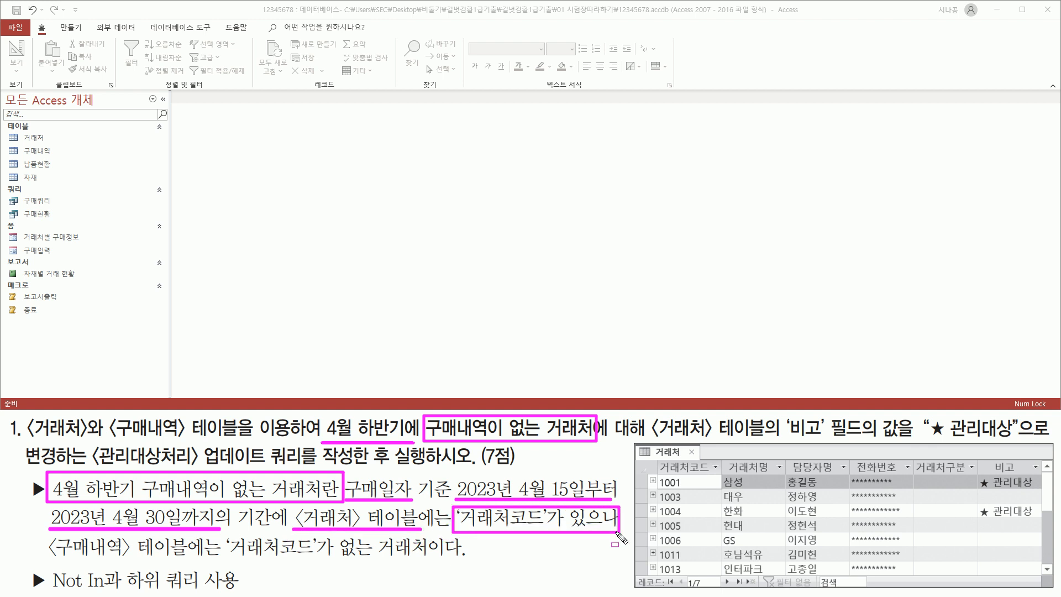
pyautogui.moveTo(49, 562)
pyautogui.mouseDown()
pyautogui.moveTo(442, 572)
pyautogui.moveTo(430, 564)
pyautogui.mouseUp()
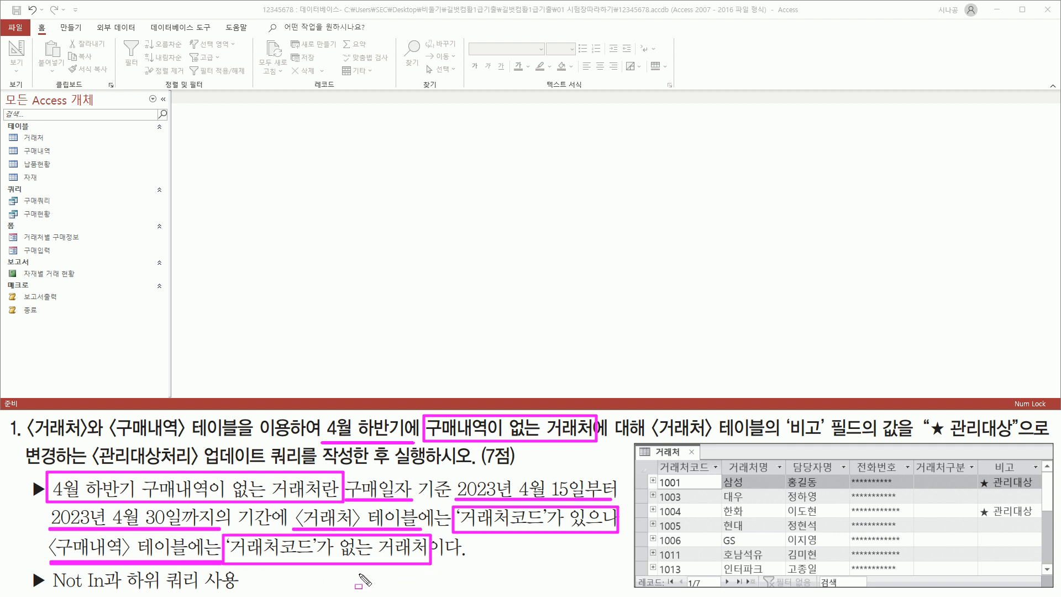
pyautogui.moveTo(50, 589); pyautogui.dragTo(192, 590)
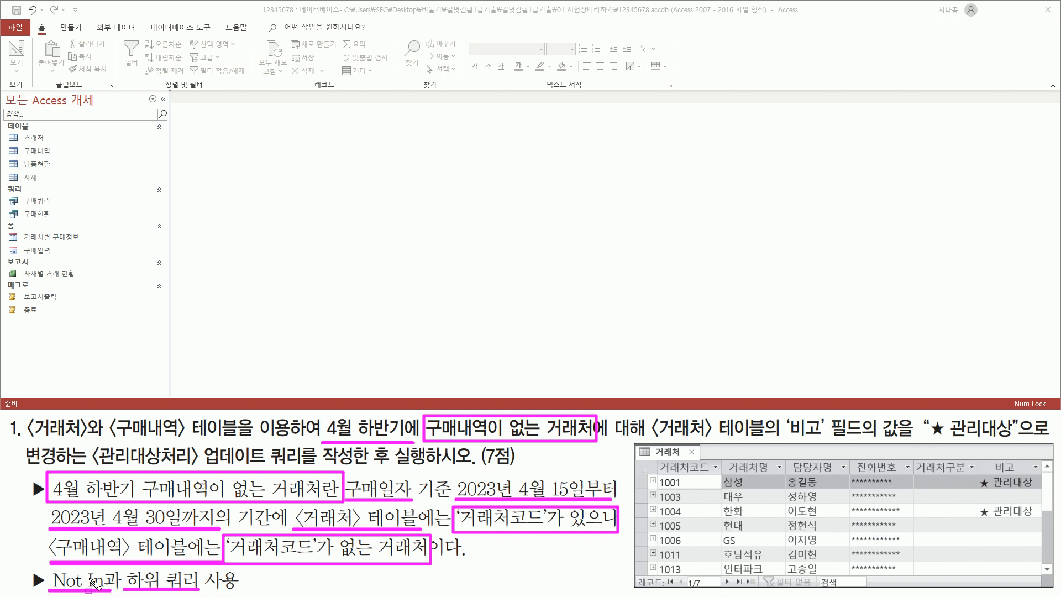
pyautogui.moveTo(366, 512); pyautogui.dragTo(400, 504)
pyautogui.moveTo(499, 510); pyautogui.dragTo(531, 504)
pyautogui.moveTo(128, 550); pyautogui.dragTo(150, 533)
pyautogui.moveTo(268, 539); pyautogui.dragTo(301, 533)
pyautogui.moveTo(472, 526); pyautogui.dragTo(479, 523)
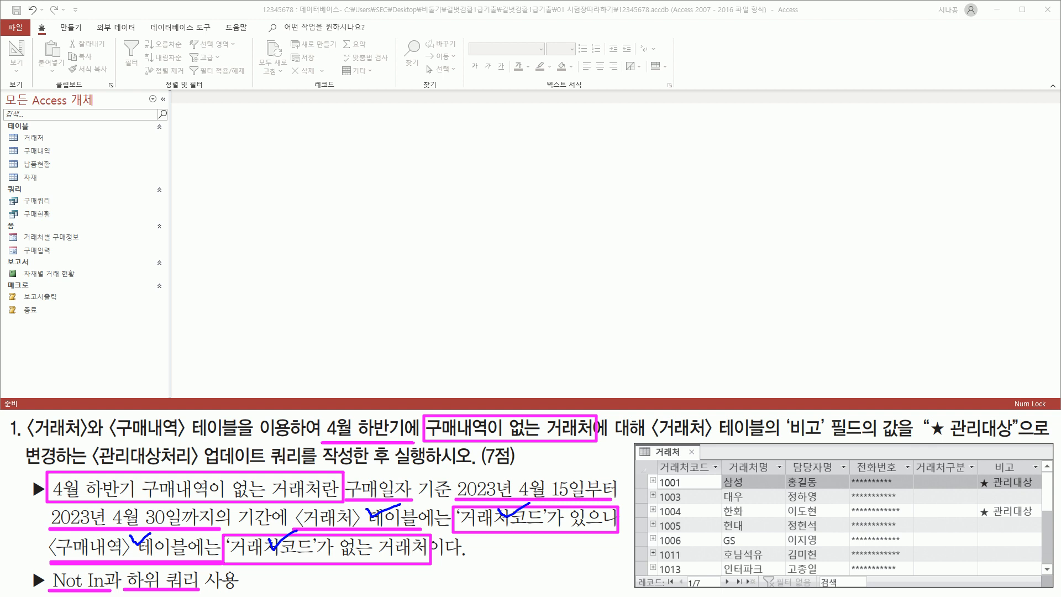
pyautogui.moveTo(290, 502); pyautogui.dragTo(443, 532)
pyautogui.moveTo(43, 535)
pyautogui.mouseDown()
pyautogui.moveTo(218, 576)
pyautogui.moveTo(187, 559)
pyautogui.mouseUp()
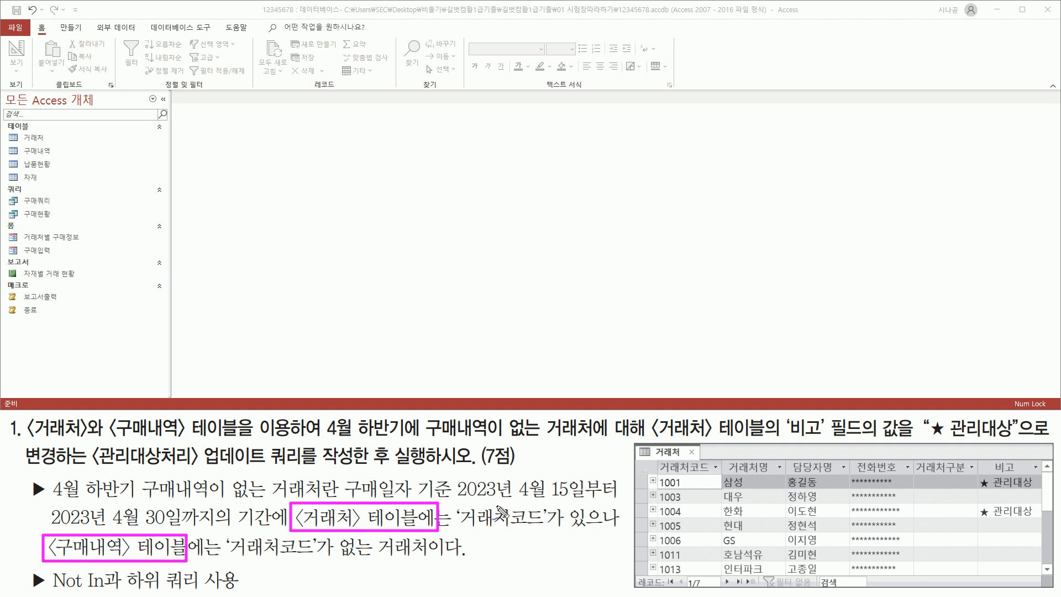
pyautogui.moveTo(505, 513); pyautogui.dragTo(522, 490)
pyautogui.moveTo(265, 533); pyautogui.dragTo(284, 527)
pyautogui.press('e')
pyautogui.moveTo(194, 468); pyautogui.dragTo(364, 469)
pyautogui.press('Escape')
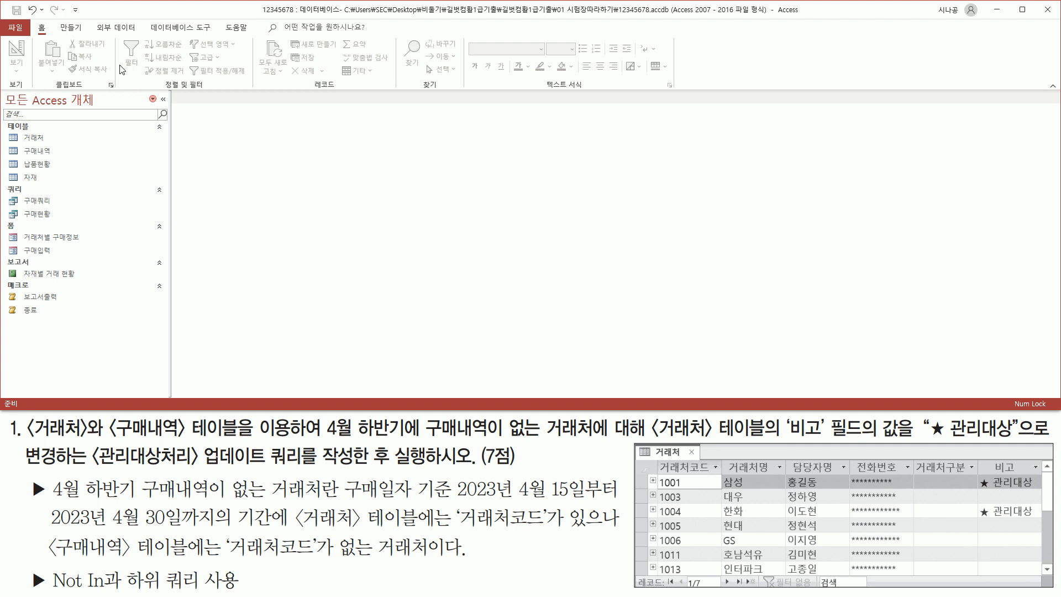
# Create a new blank query in Design view
pyautogui.click(71, 29)
pyautogui.moveTo(59, 23); pyautogui.dragTo(83, 33)
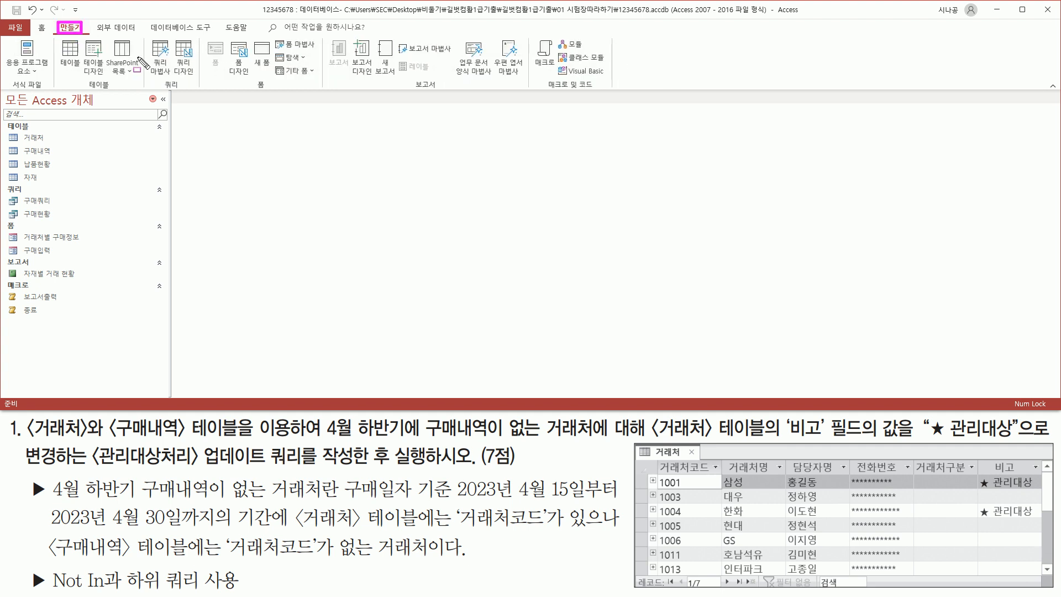
pyautogui.moveTo(160, 89); pyautogui.dragTo(180, 90)
pyautogui.moveTo(168, 36); pyautogui.dragTo(198, 80)
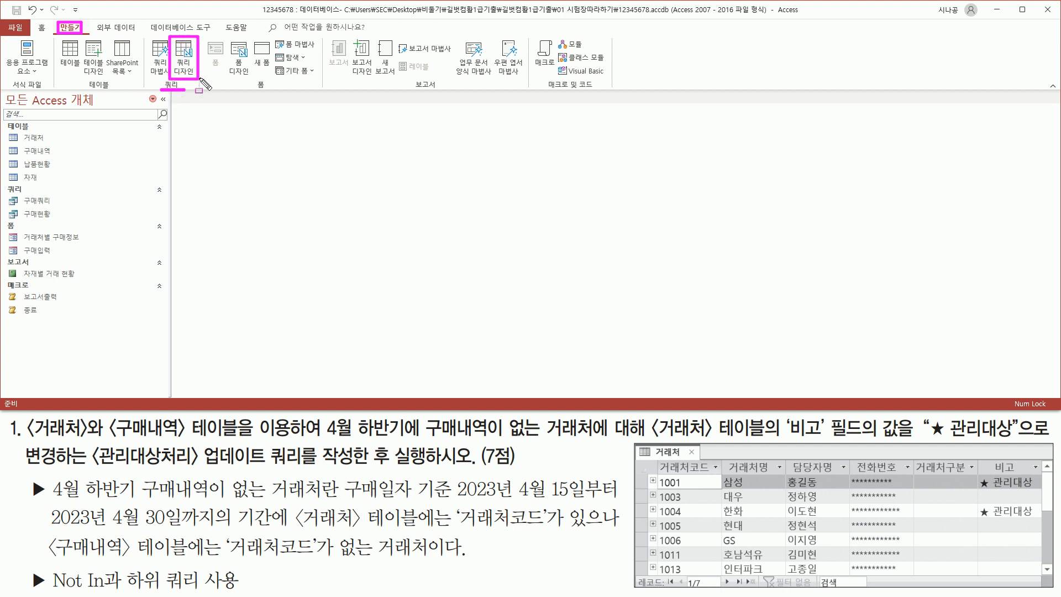
pyautogui.press('Escape')
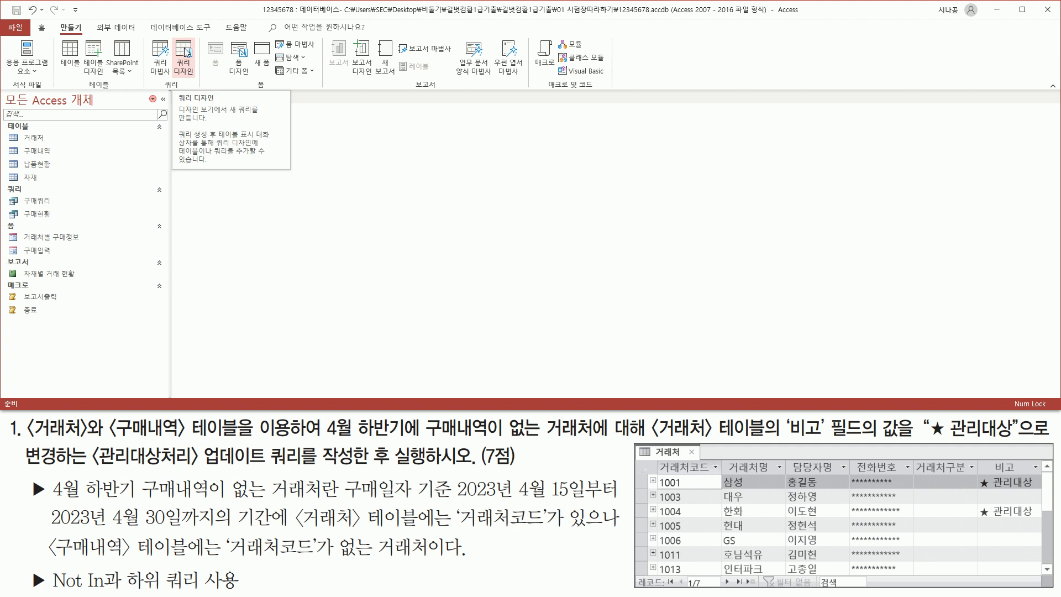
pyautogui.click(186, 53)
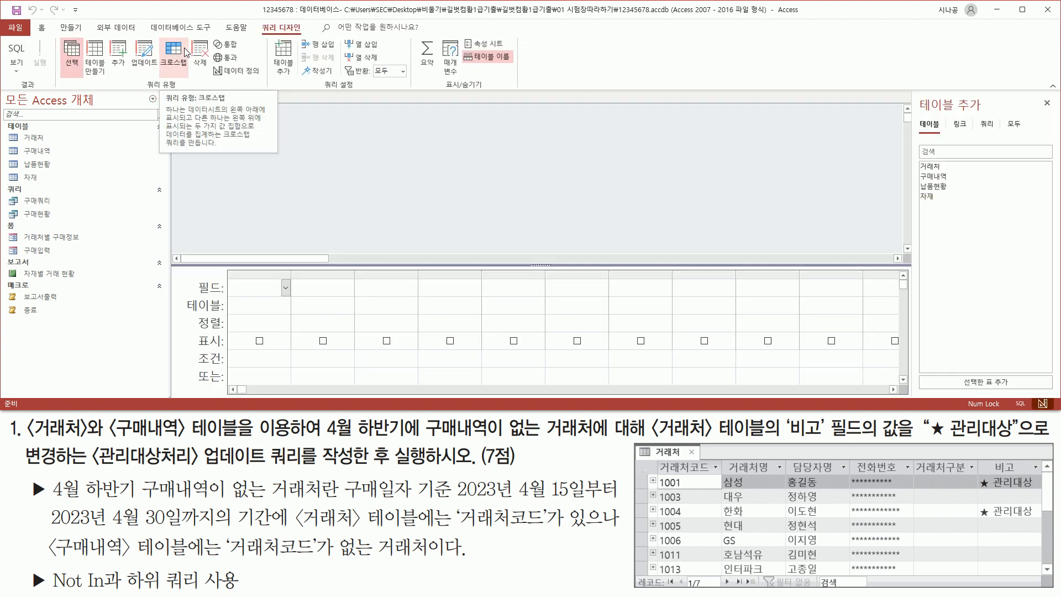
pyautogui.hotkey('ctrl', '2')
pyautogui.moveTo(171, 89)
pyautogui.mouseDown()
pyautogui.moveTo(548, 279)
pyautogui.moveTo(901, 388)
pyautogui.mouseUp()
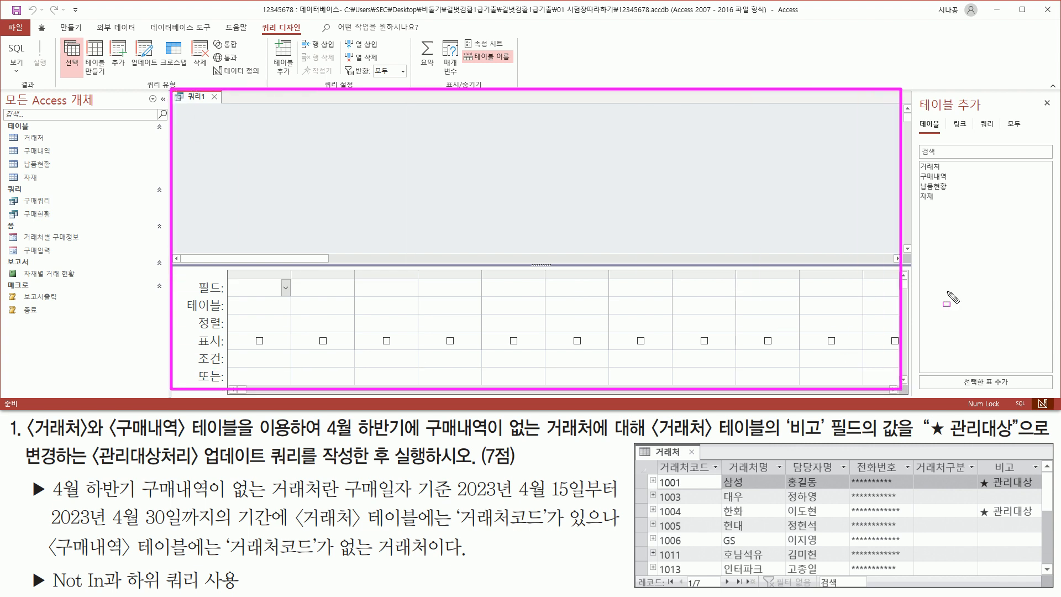
pyautogui.moveTo(913, 91)
pyautogui.mouseDown()
pyautogui.moveTo(972, 304)
pyautogui.moveTo(1056, 392)
pyautogui.mouseUp()
pyautogui.press('Escape')
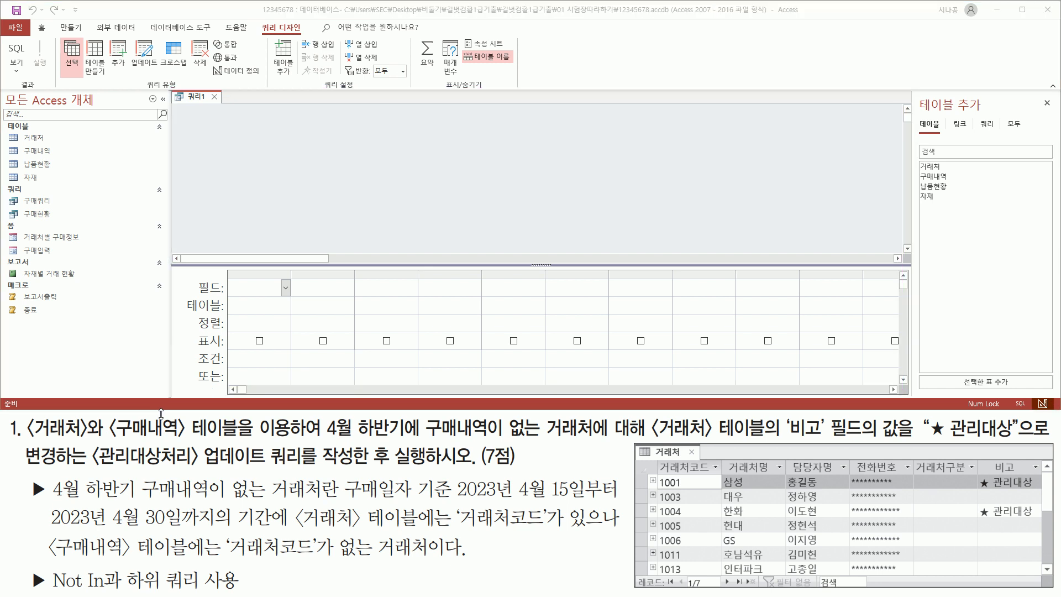
# Add the 거래처 and 구매내역 tables to the query design and close the list of available tables
pyautogui.moveTo(92, 444); pyautogui.dragTo(299, 442)
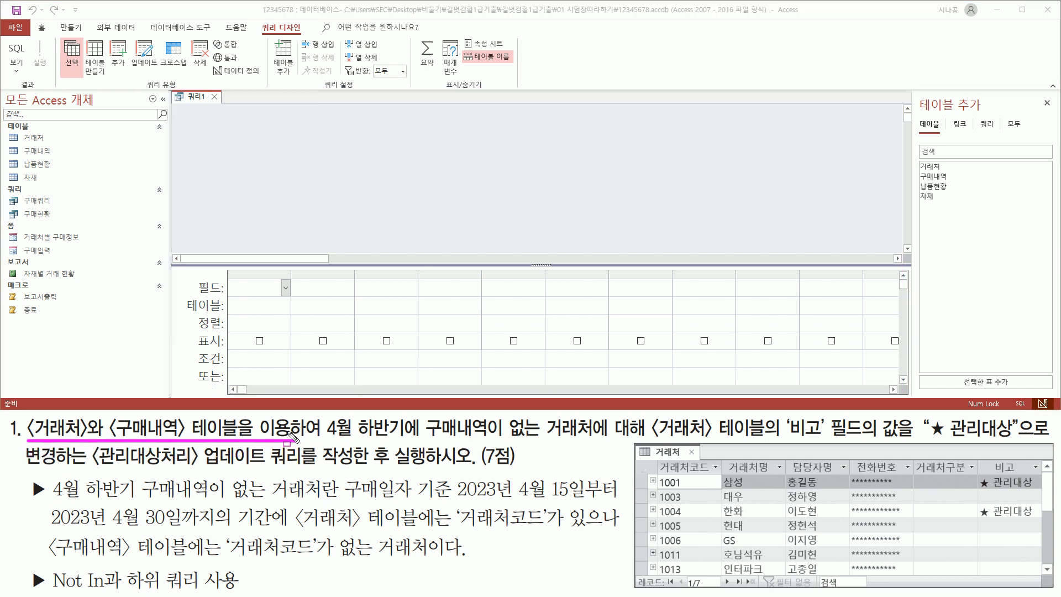
pyautogui.click(932, 168)
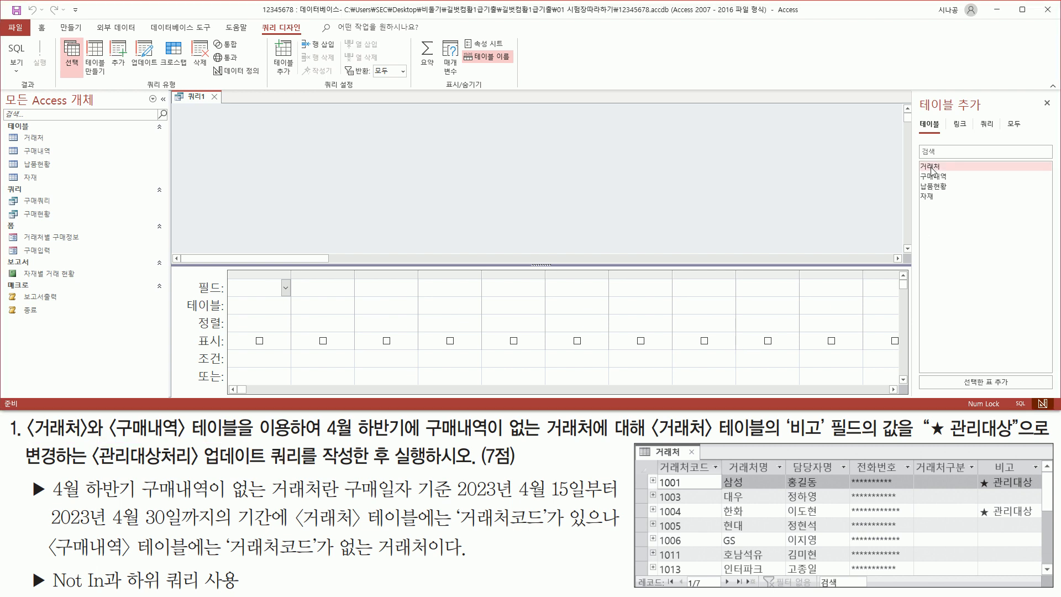
pyautogui.doubleClick(933, 168)
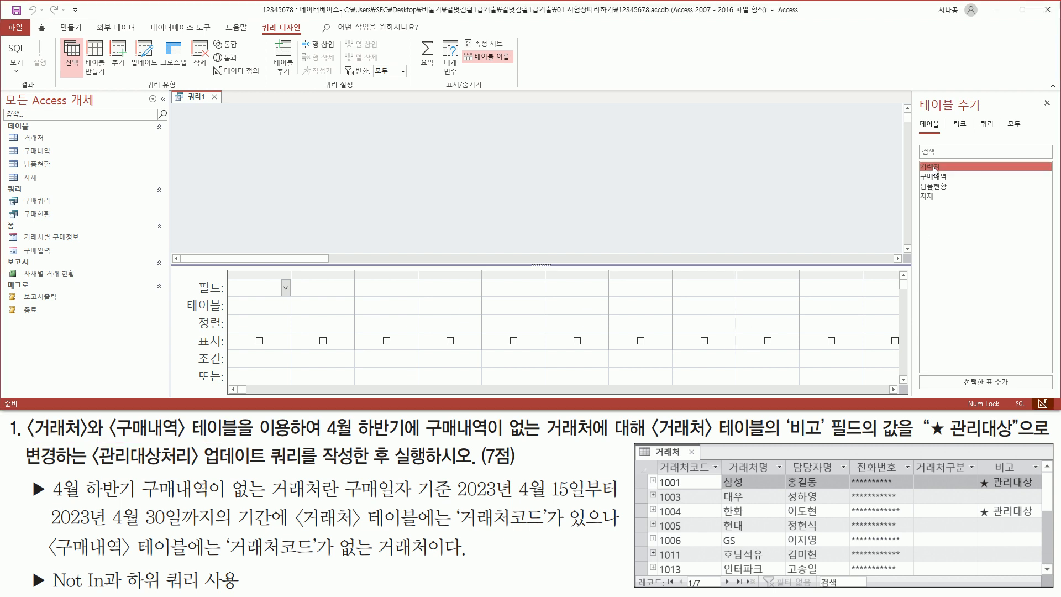
pyautogui.click(938, 177)
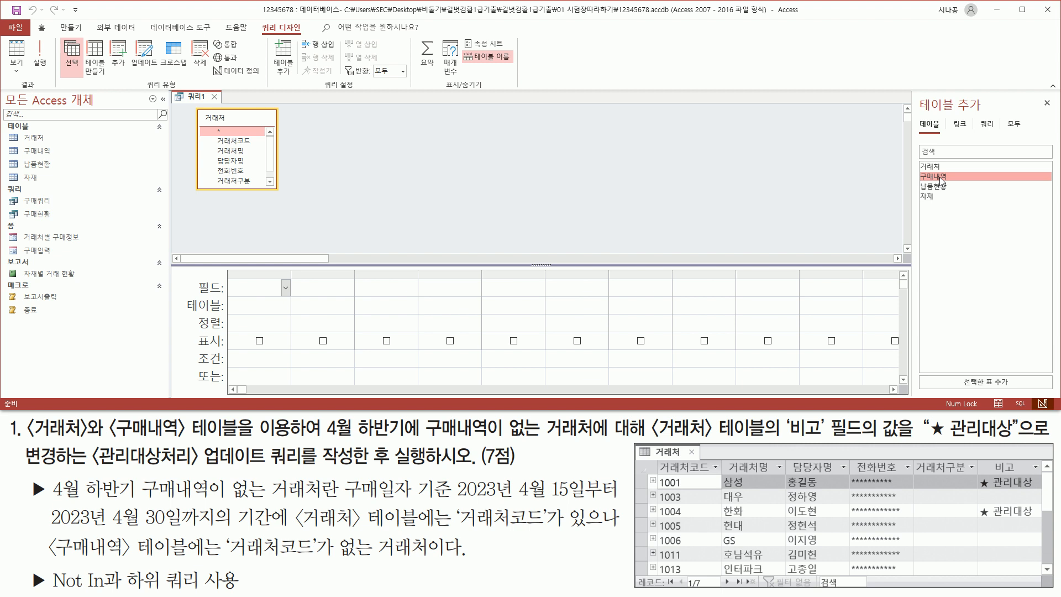
pyautogui.doubleClick(941, 179)
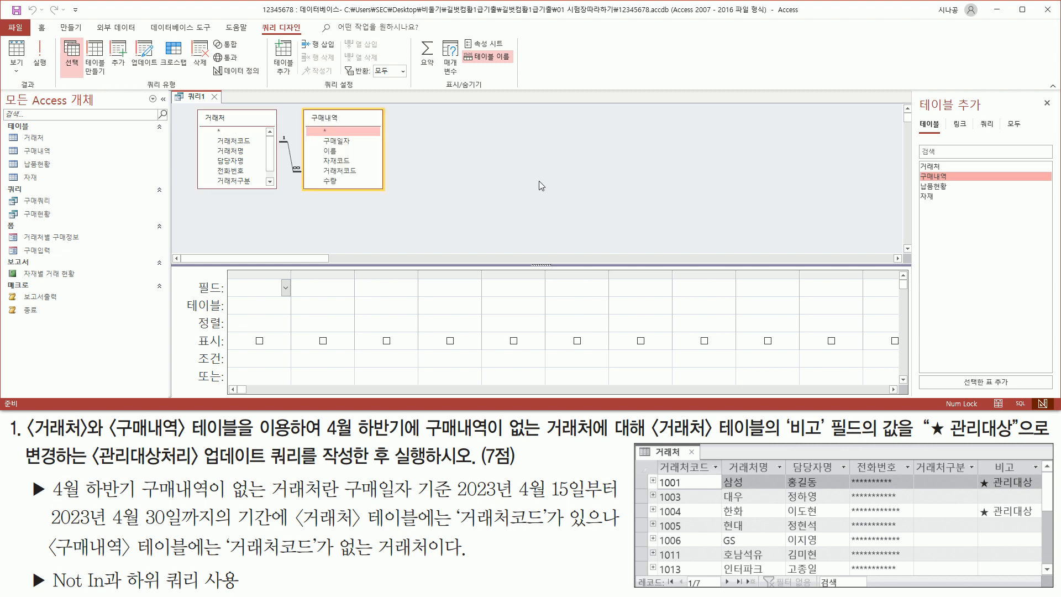
pyautogui.moveTo(191, 107)
pyautogui.mouseDown()
pyautogui.moveTo(277, 191)
pyautogui.moveTo(392, 192)
pyautogui.mouseUp()
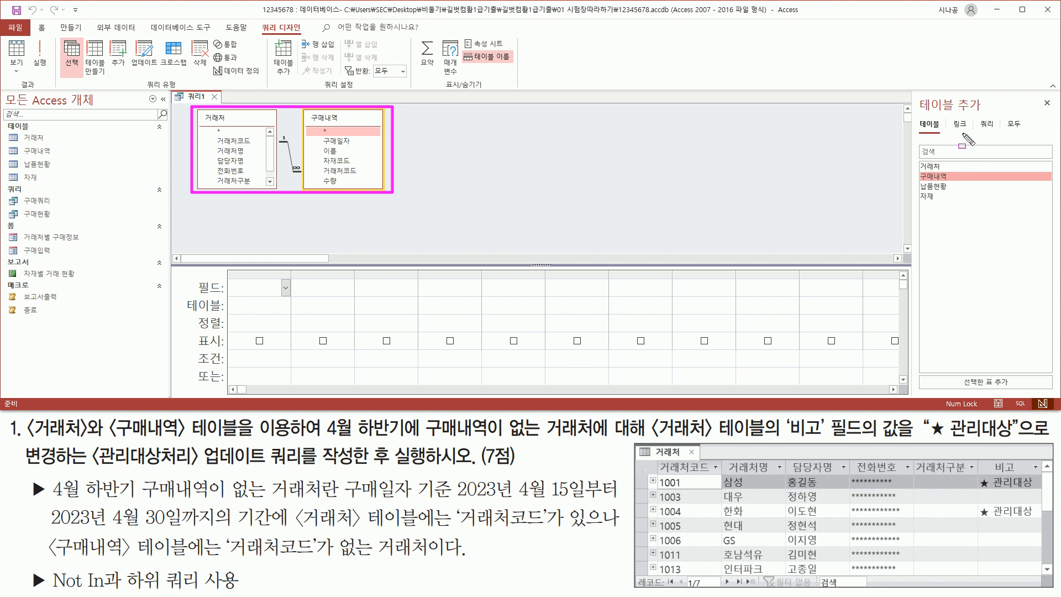
pyautogui.moveTo(1037, 93); pyautogui.dragTo(1058, 113)
pyautogui.press('Escape')
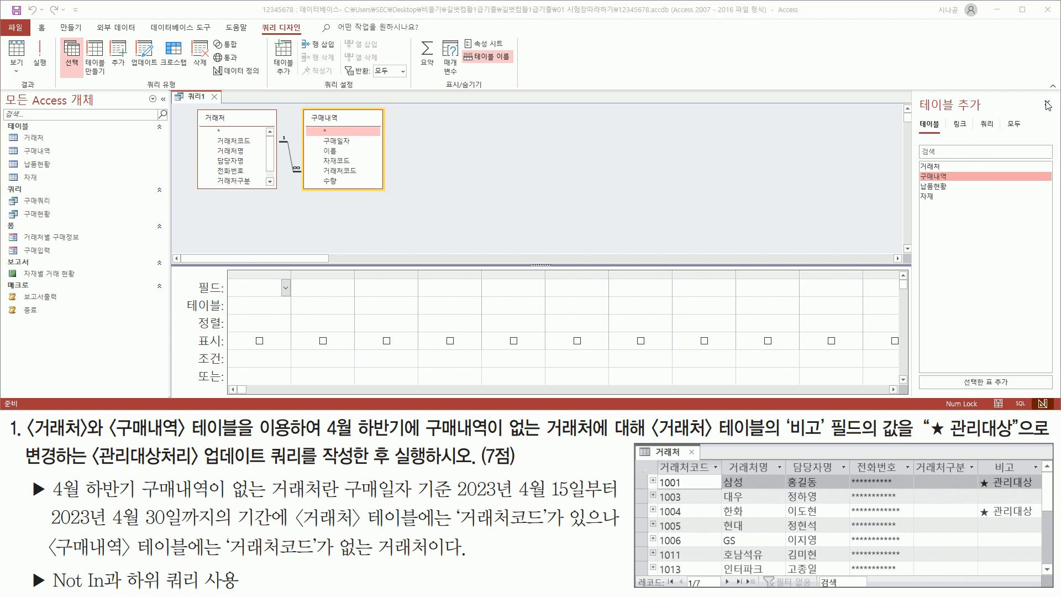
pyautogui.click(1048, 104)
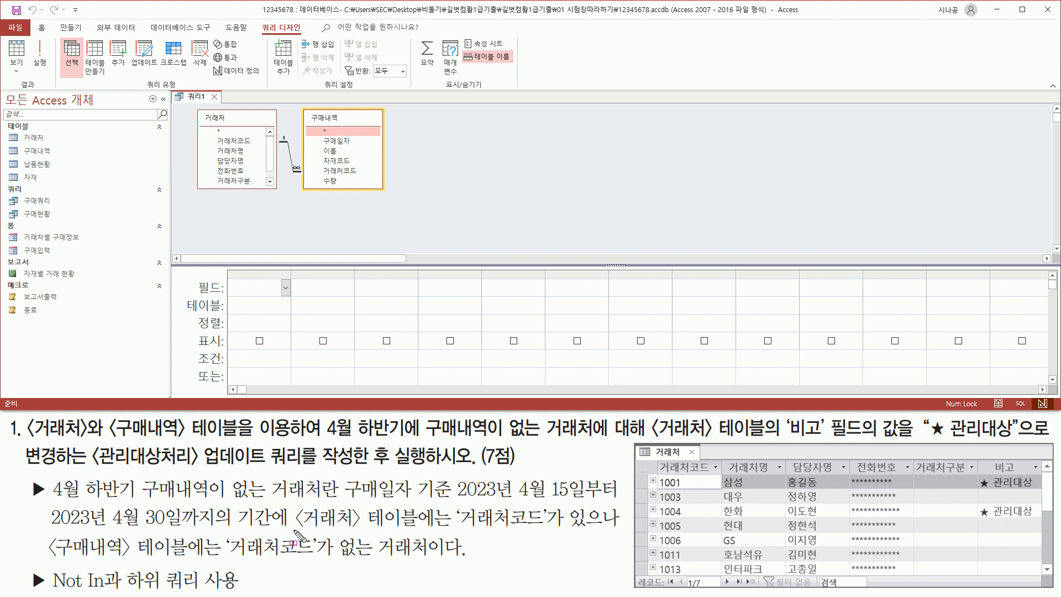
pyautogui.moveTo(294, 505); pyautogui.dragTo(418, 528)
pyautogui.moveTo(45, 532); pyautogui.dragTo(191, 562)
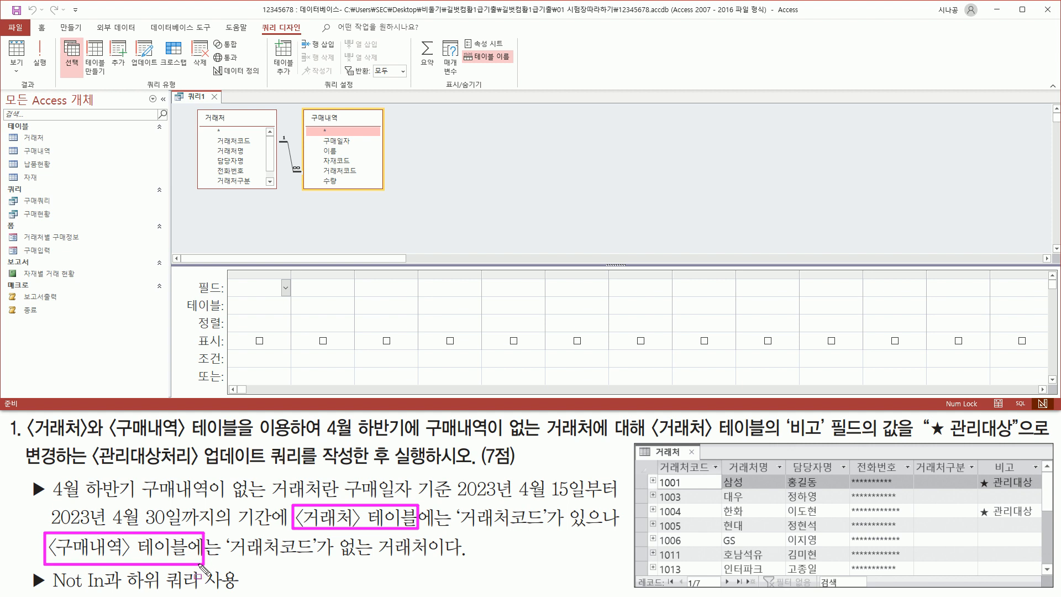
pyautogui.moveTo(458, 529); pyautogui.dragTo(554, 529)
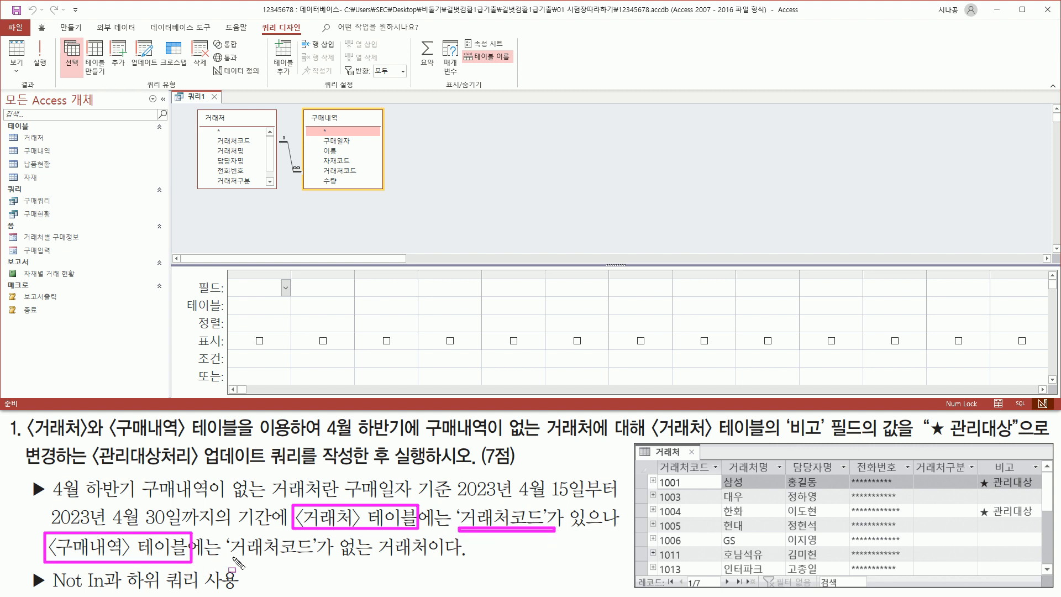
pyautogui.moveTo(228, 557); pyautogui.dragTo(314, 557)
pyautogui.moveTo(189, 105)
pyautogui.mouseDown()
pyautogui.moveTo(199, 188)
pyautogui.moveTo(389, 196)
pyautogui.mouseUp()
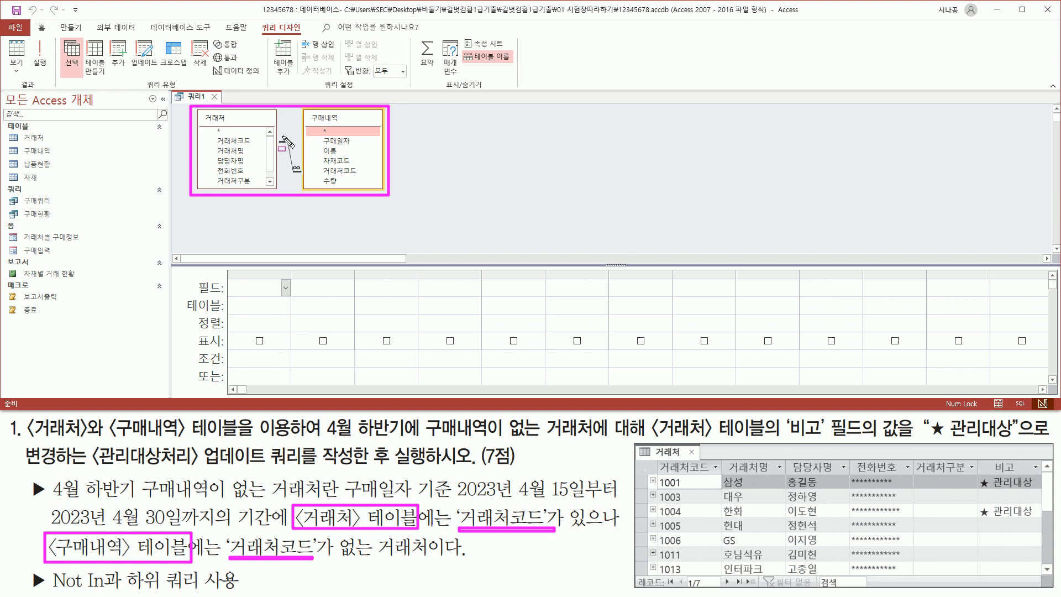
pyautogui.moveTo(276, 131); pyautogui.dragTo(305, 178)
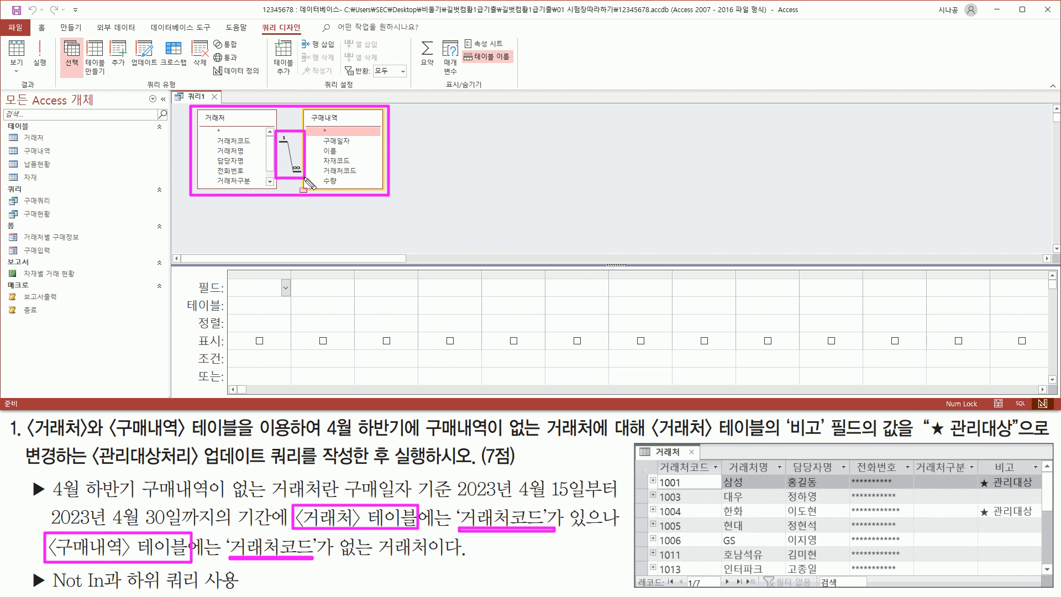
pyautogui.moveTo(211, 145)
pyautogui.mouseDown()
pyautogui.moveTo(260, 157)
pyautogui.moveTo(255, 132)
pyautogui.mouseUp()
pyautogui.moveTo(320, 161)
pyautogui.mouseDown()
pyautogui.moveTo(362, 176)
pyautogui.moveTo(320, 166)
pyautogui.mouseUp()
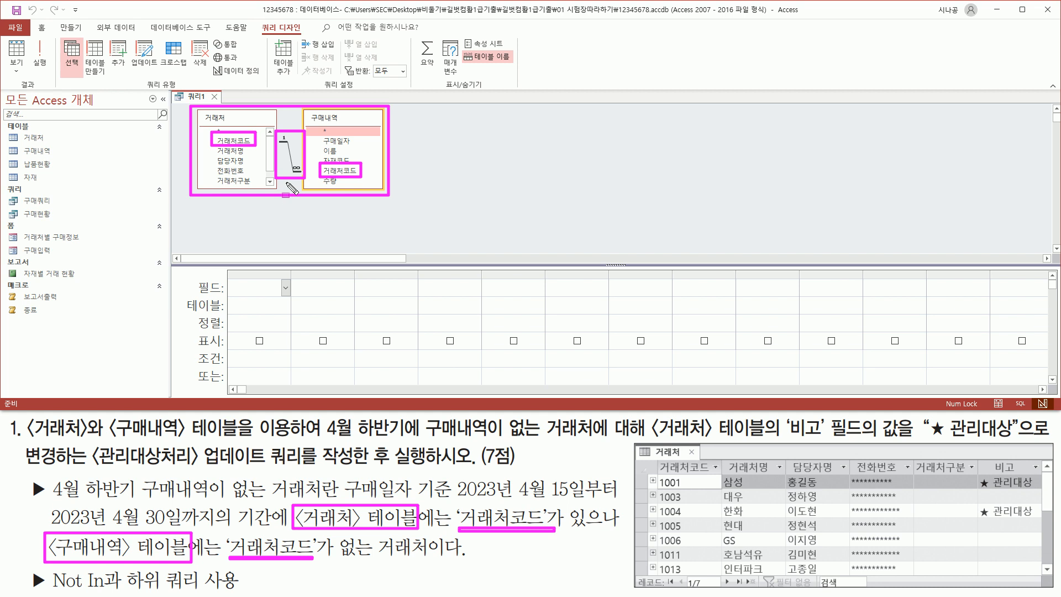
pyautogui.moveTo(291, 516); pyautogui.dragTo(609, 517)
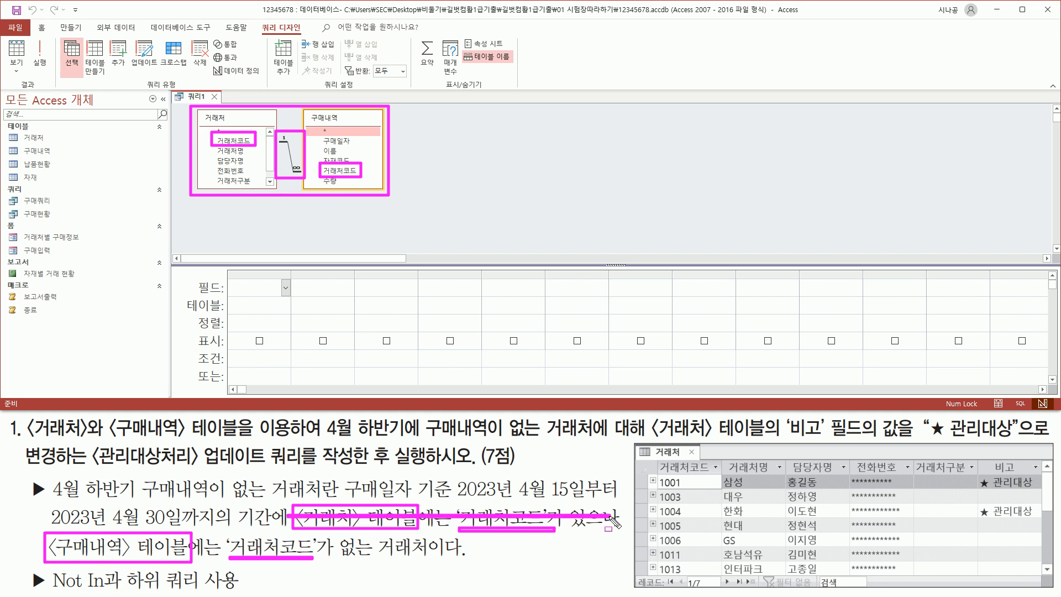
pyautogui.moveTo(39, 546); pyautogui.dragTo(433, 547)
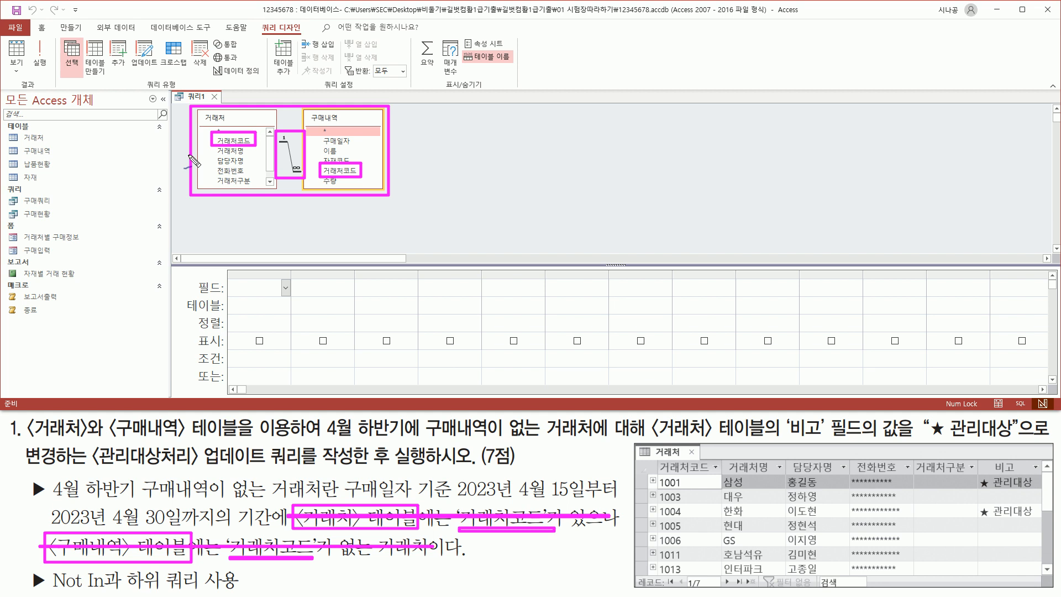
pyautogui.moveTo(235, 130); pyautogui.dragTo(243, 111)
pyautogui.moveTo(356, 164); pyautogui.dragTo(359, 149)
pyautogui.moveTo(500, 500); pyautogui.dragTo(524, 471)
pyautogui.moveTo(275, 537)
pyautogui.mouseDown()
pyautogui.moveTo(282, 554)
pyautogui.moveTo(303, 513)
pyautogui.mouseUp()
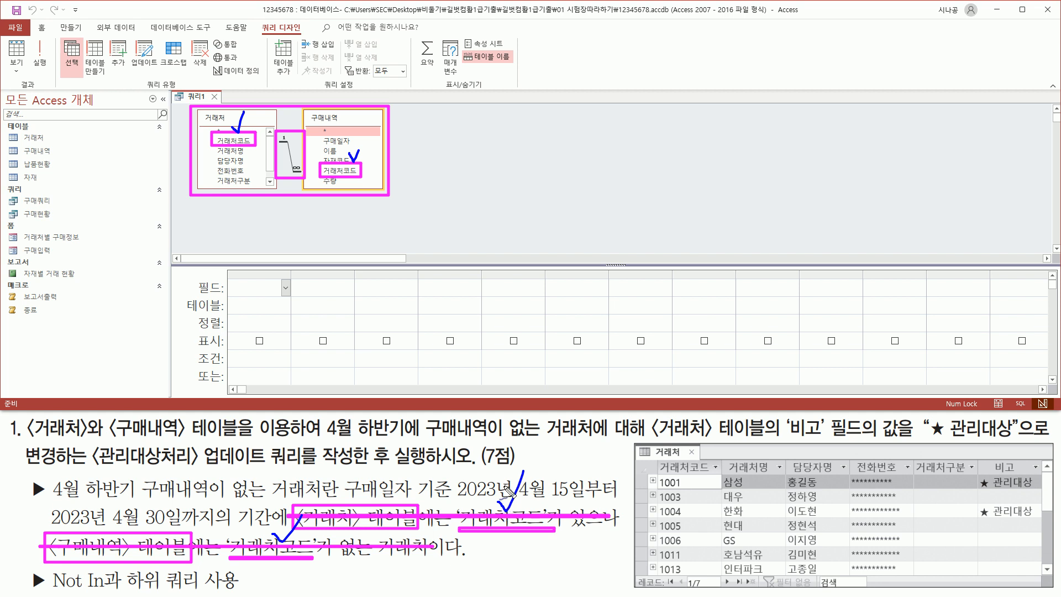
pyautogui.moveTo(281, 201)
pyautogui.mouseDown()
pyautogui.moveTo(227, 208)
pyautogui.moveTo(183, 147)
pyautogui.moveTo(224, 94)
pyautogui.moveTo(284, 157)
pyautogui.moveTo(274, 210)
pyautogui.mouseUp()
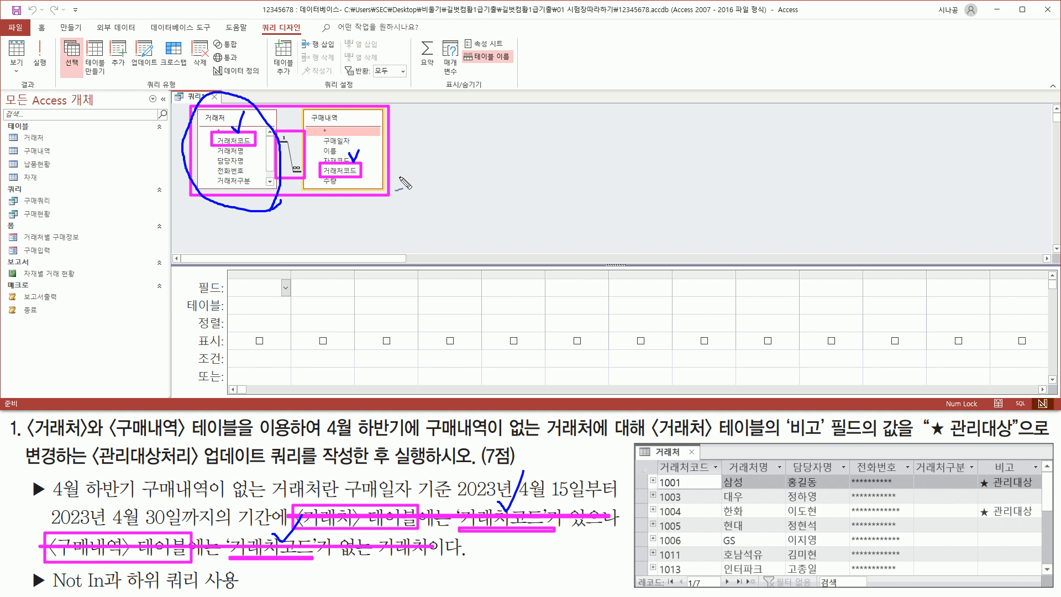
pyautogui.press('e')
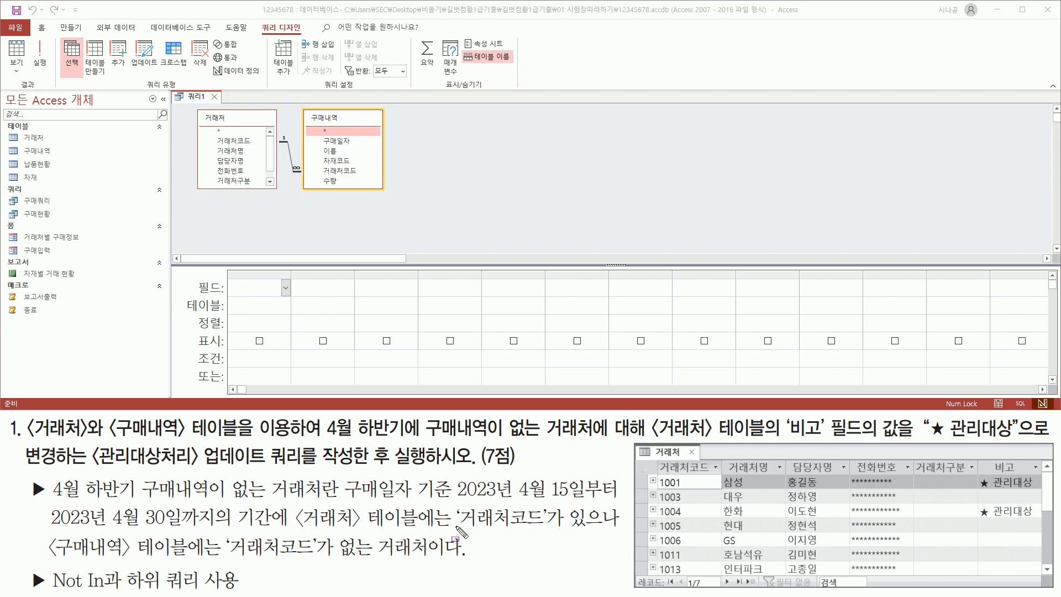
pyautogui.moveTo(457, 527); pyautogui.dragTo(543, 528)
pyautogui.moveTo(230, 558); pyautogui.dragTo(332, 558)
pyautogui.press('e')
pyautogui.moveTo(188, 105)
pyautogui.mouseDown()
pyautogui.moveTo(206, 163)
pyautogui.moveTo(399, 203)
pyautogui.moveTo(398, 194)
pyautogui.mouseUp()
pyautogui.moveTo(317, 175); pyautogui.dragTo(362, 176)
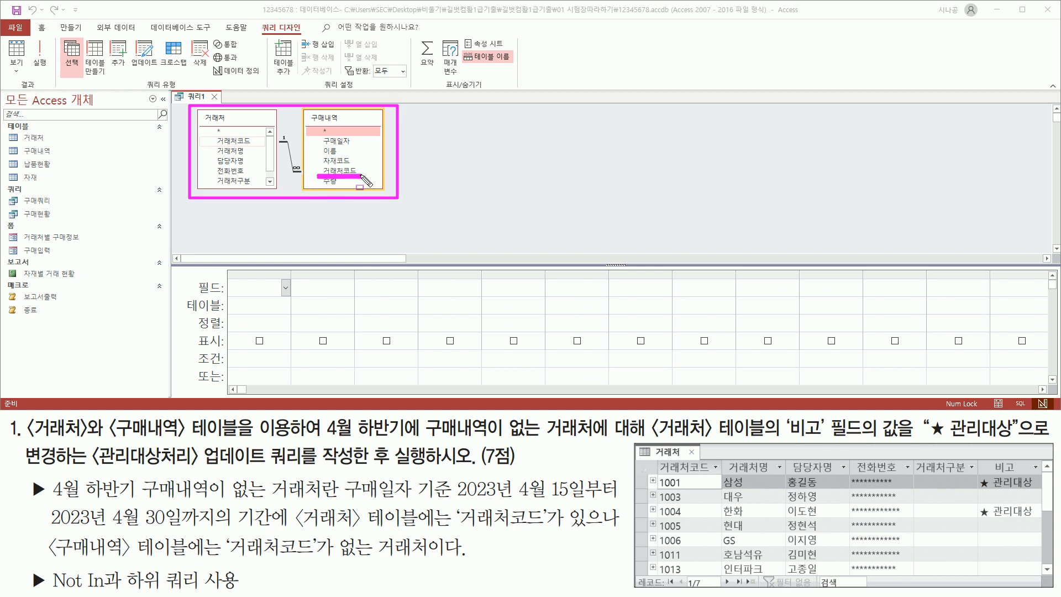
pyautogui.moveTo(217, 146)
pyautogui.mouseDown()
pyautogui.moveTo(288, 156)
pyautogui.moveTo(305, 177)
pyautogui.mouseUp()
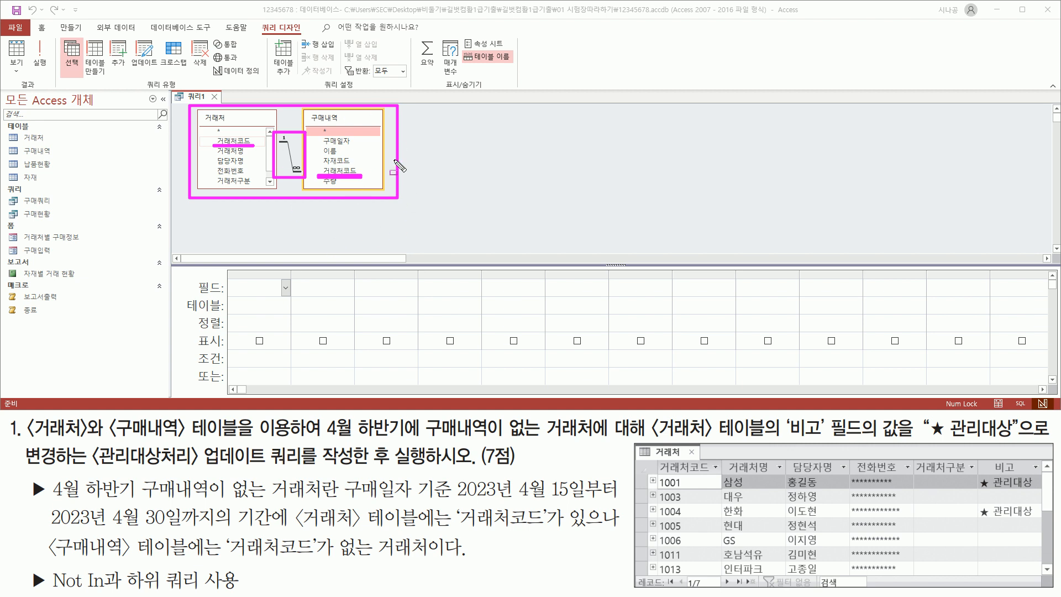
pyautogui.press('Escape')
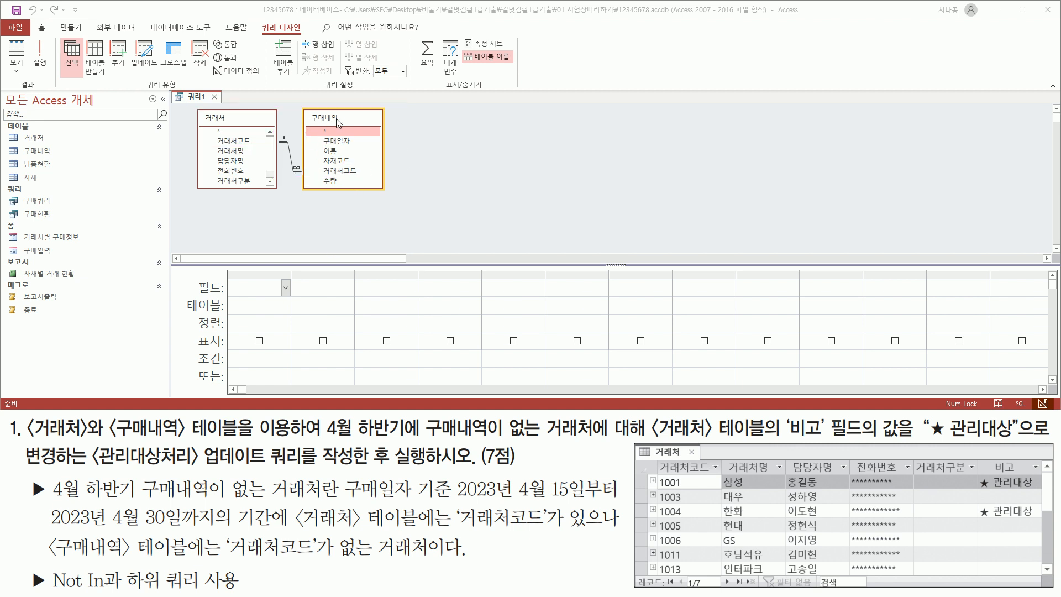
pyautogui.moveTo(300, 109); pyautogui.dragTo(383, 196)
pyautogui.press('Escape')
# Remove the 구매내역 table from the query design and enlarge the design grid area
pyautogui.rightClick(356, 120)
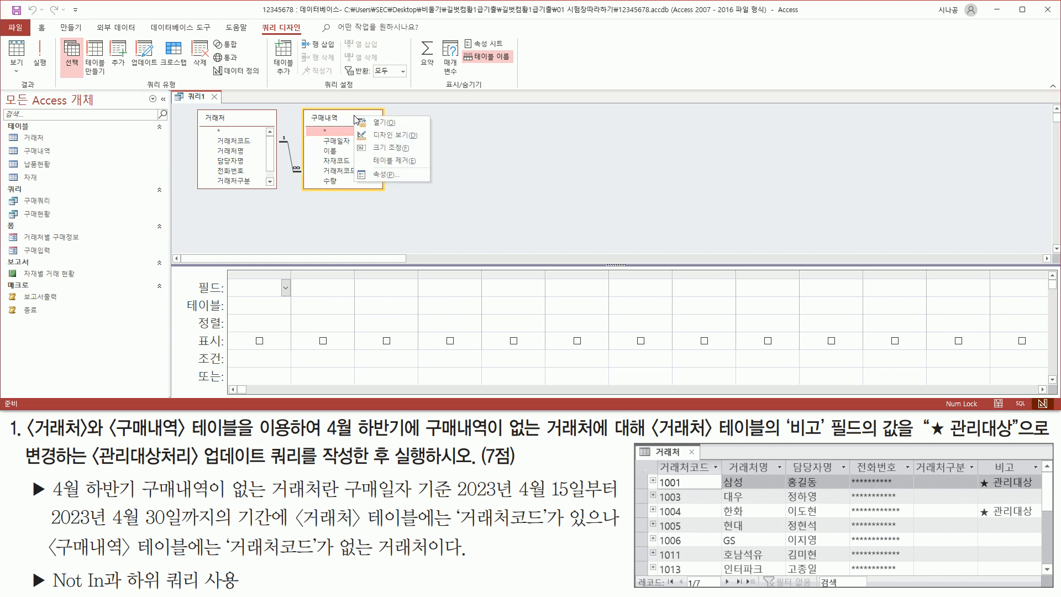
pyautogui.click(394, 160)
pyautogui.moveTo(387, 264); pyautogui.dragTo(387, 216)
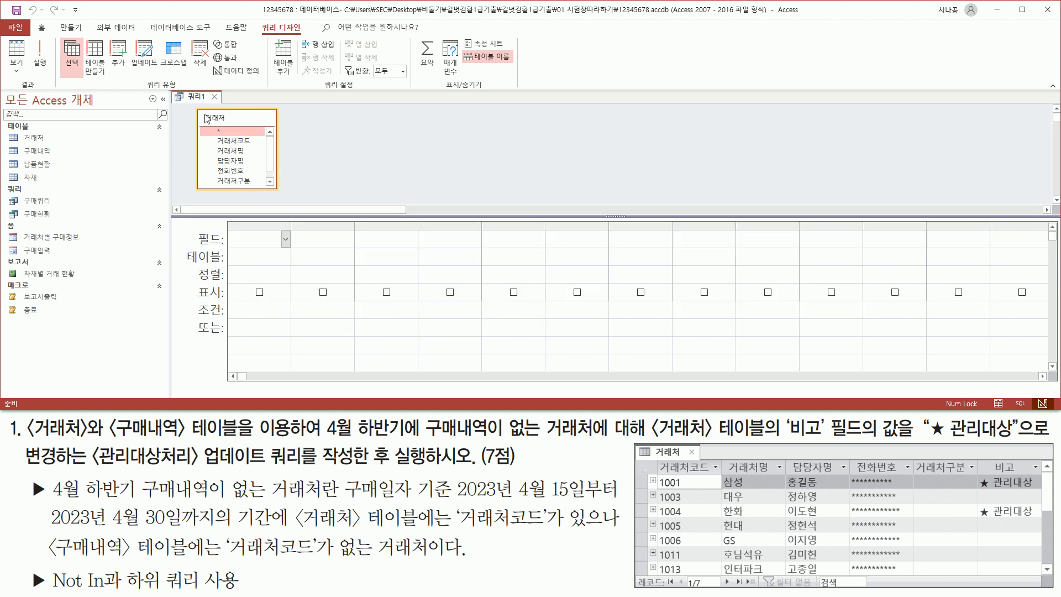
pyautogui.click(346, 148)
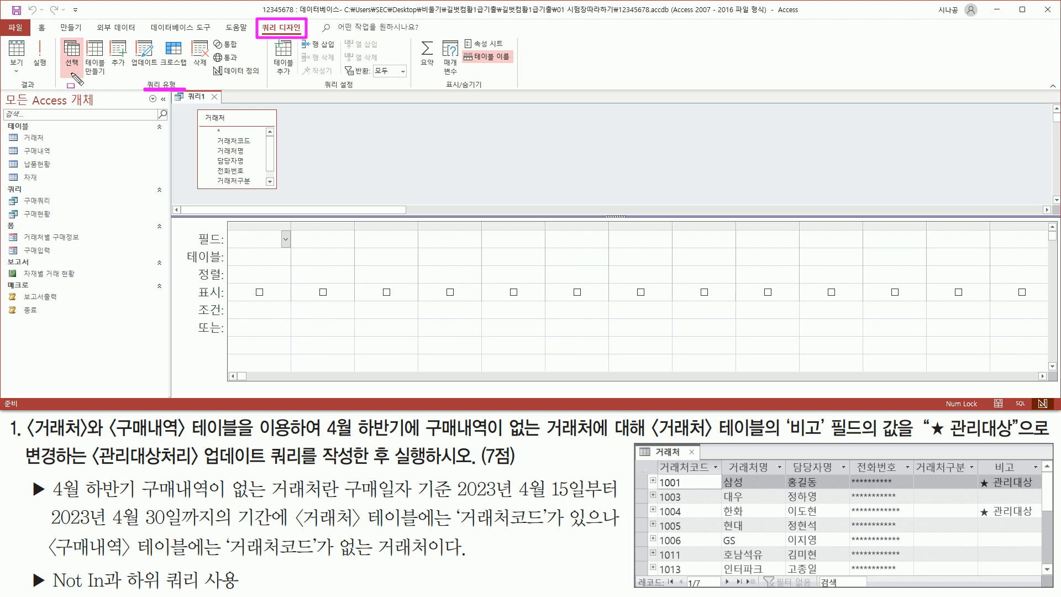
# Change the query type to an update query
pyautogui.moveTo(60, 76); pyautogui.dragTo(264, 77)
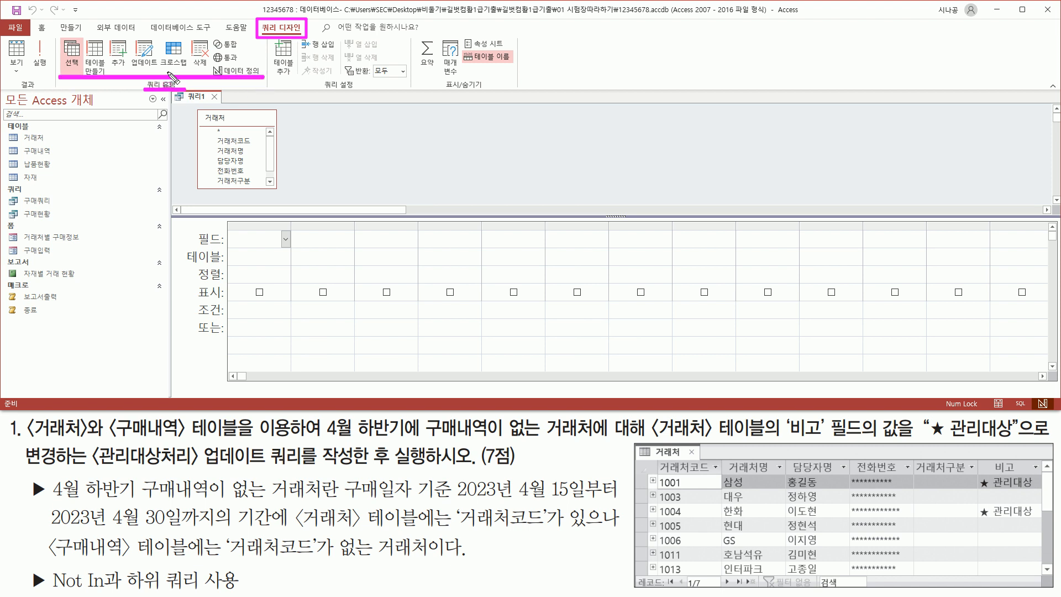
pyautogui.moveTo(130, 37); pyautogui.dragTo(160, 71)
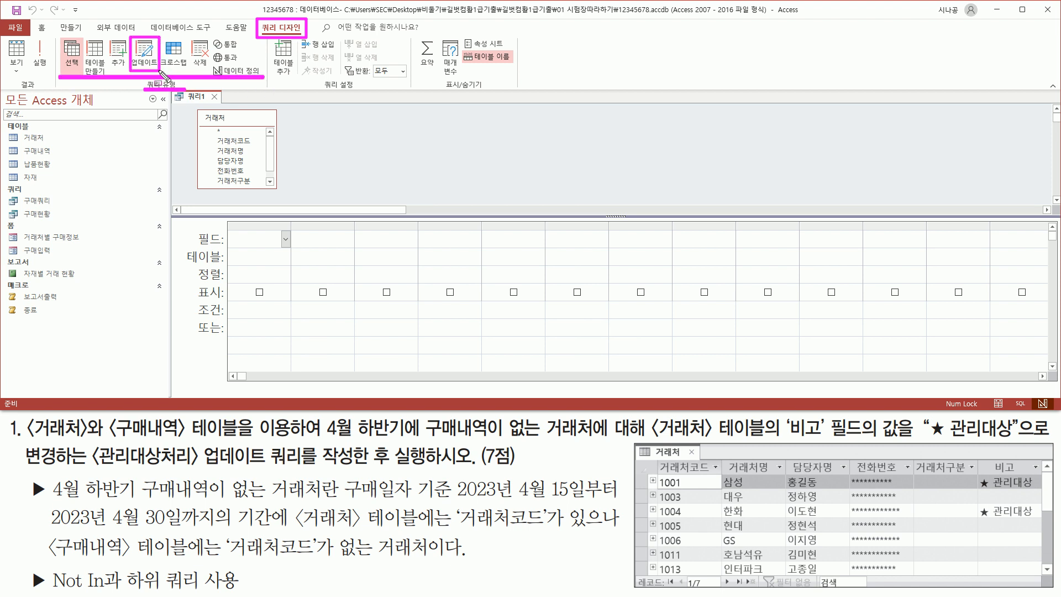
pyautogui.press('Escape')
pyautogui.click(145, 53)
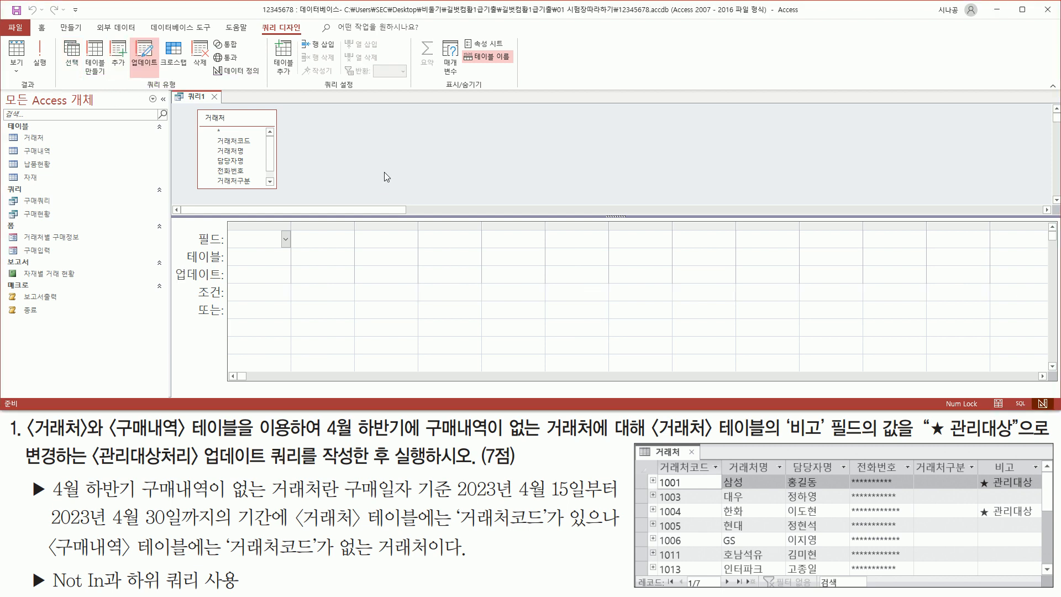
pyautogui.hotkey('ctrl', 'shift', 'd')
pyautogui.moveTo(170, 262)
pyautogui.mouseDown()
pyautogui.moveTo(188, 279)
pyautogui.moveTo(227, 286)
pyautogui.mouseUp()
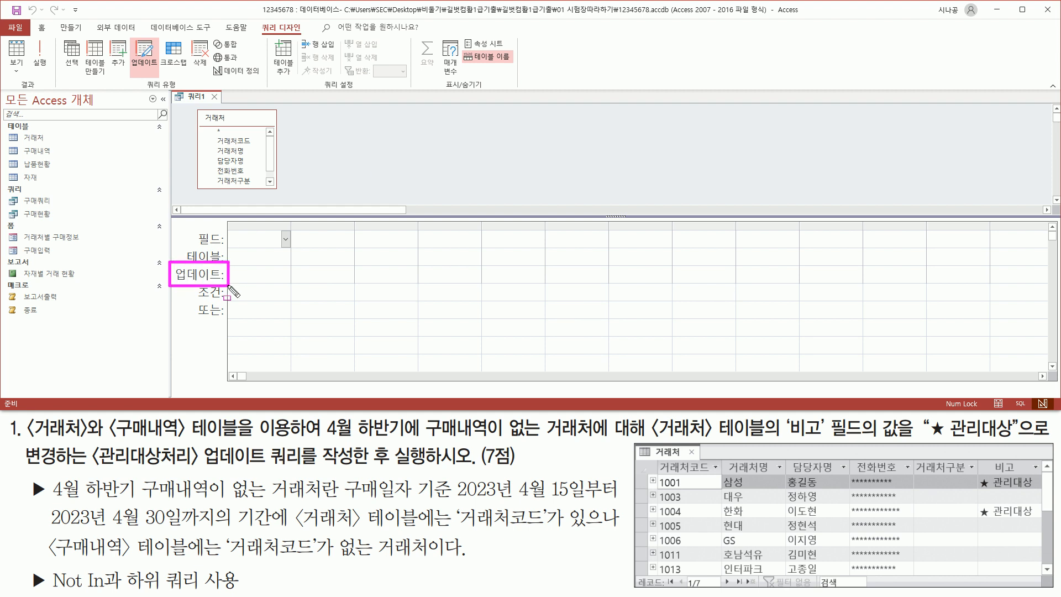
pyautogui.press('Escape')
# Add the 비고 field of the 거래처 table to the update query's design grid
pyautogui.moveTo(789, 438)
pyautogui.mouseDown()
pyautogui.moveTo(857, 441)
pyautogui.moveTo(870, 418)
pyautogui.moveTo(1015, 438)
pyautogui.mouseUp()
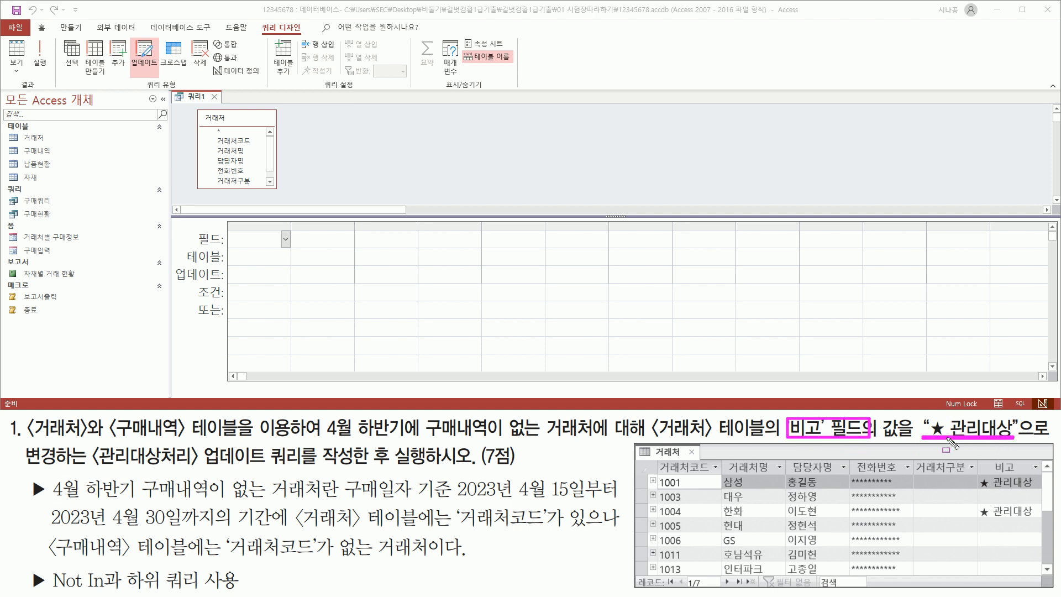
pyautogui.press('Escape')
pyautogui.click(270, 182)
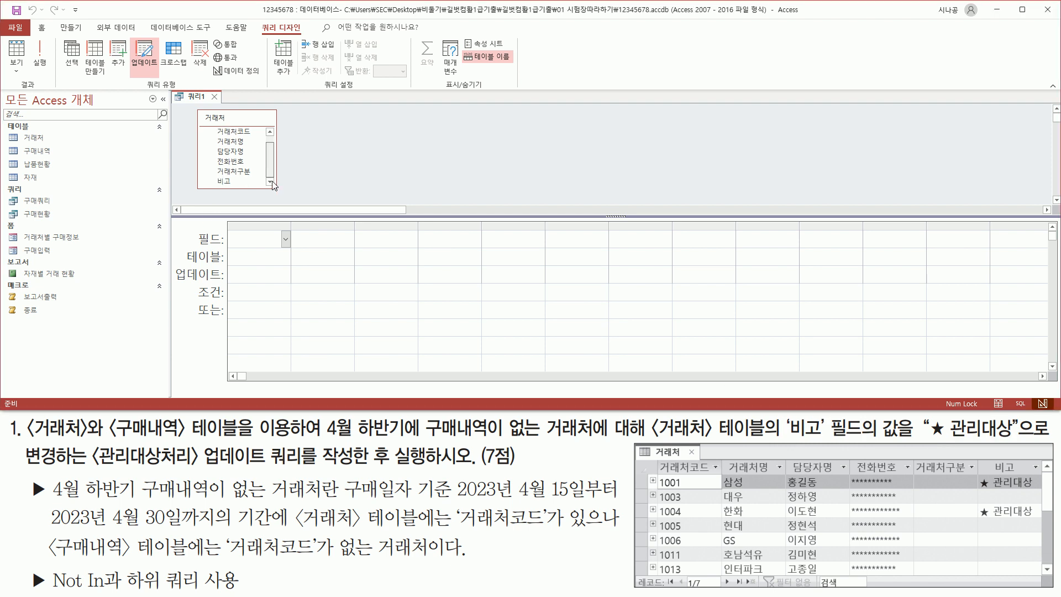
pyautogui.click(230, 182)
pyautogui.doubleClick(227, 181)
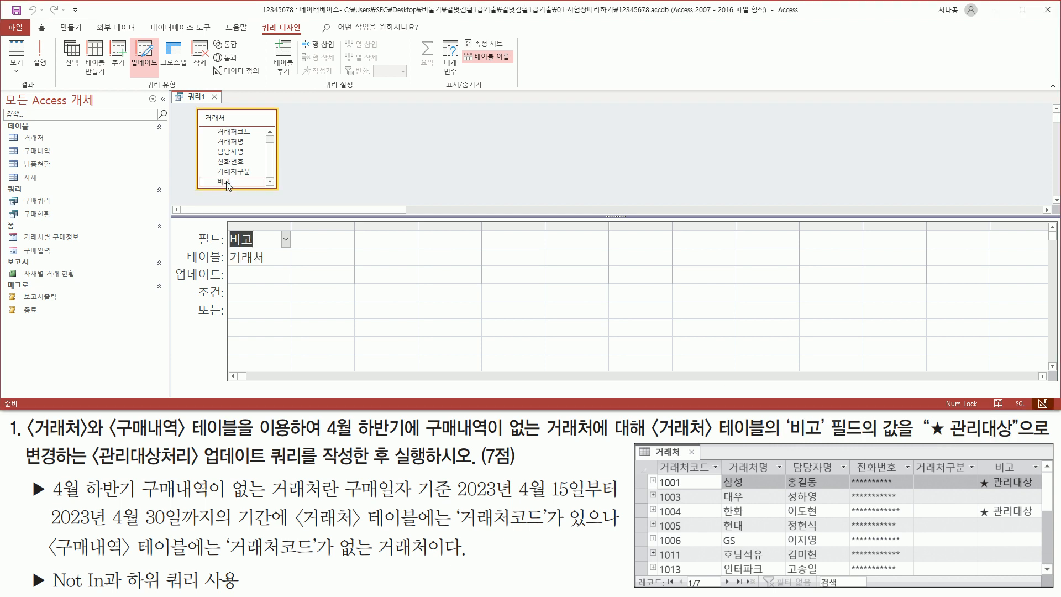
pyautogui.moveTo(224, 224)
pyautogui.mouseDown()
pyautogui.moveTo(238, 250)
pyautogui.moveTo(292, 268)
pyautogui.mouseUp()
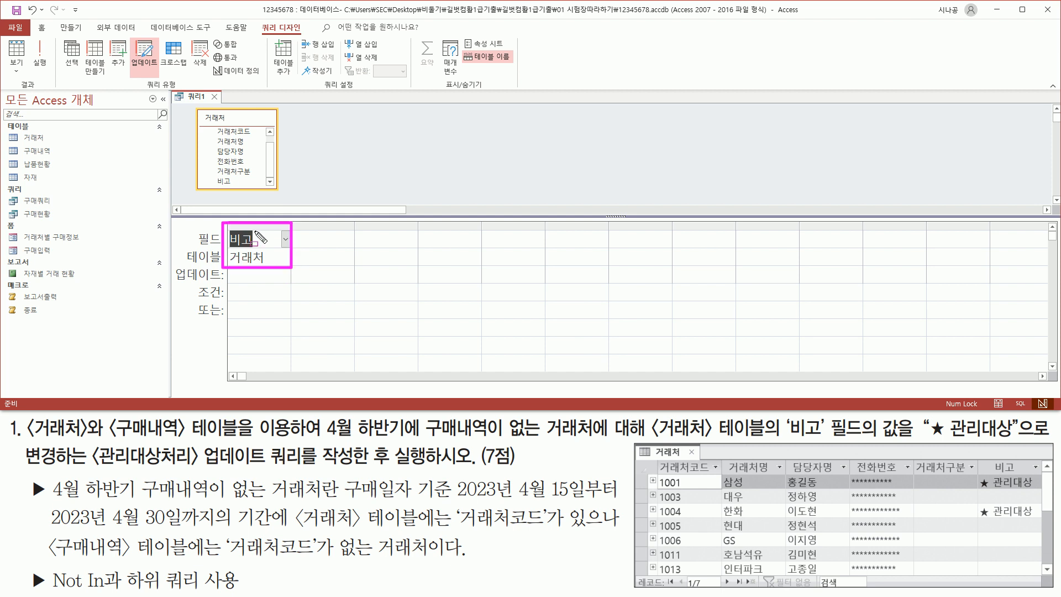
pyautogui.press('Escape')
pyautogui.moveTo(176, 281); pyautogui.dragTo(300, 301)
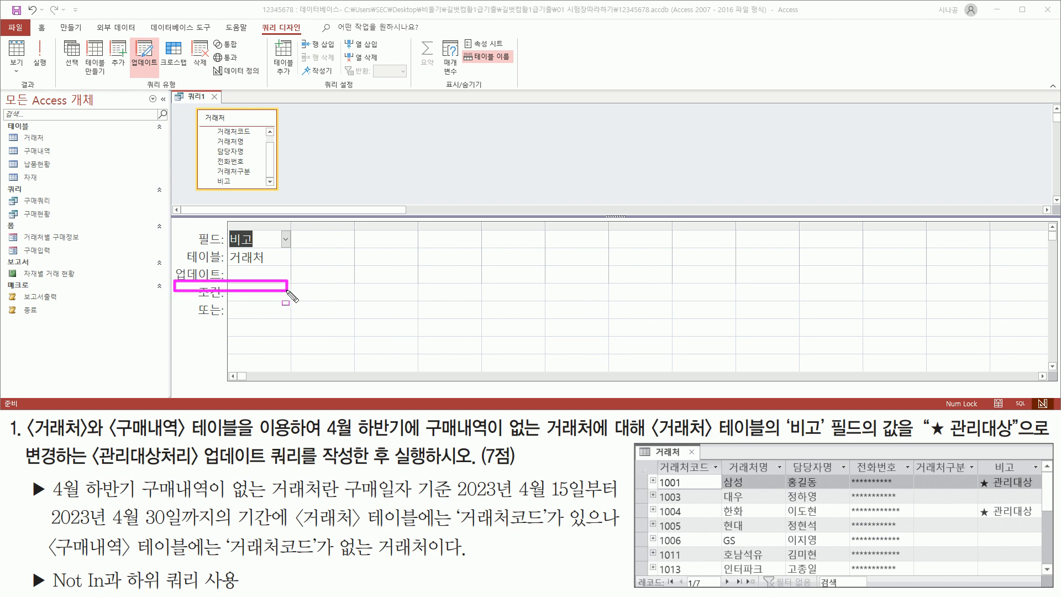
pyautogui.press('Escape')
# Set the 비고 field's update value to "★ 관리대상" and fit the column width to its contents
pyautogui.click(261, 275)
pyautogui.hotkey('ctrl', '2')
pyautogui.moveTo(925, 439); pyautogui.dragTo(1037, 453)
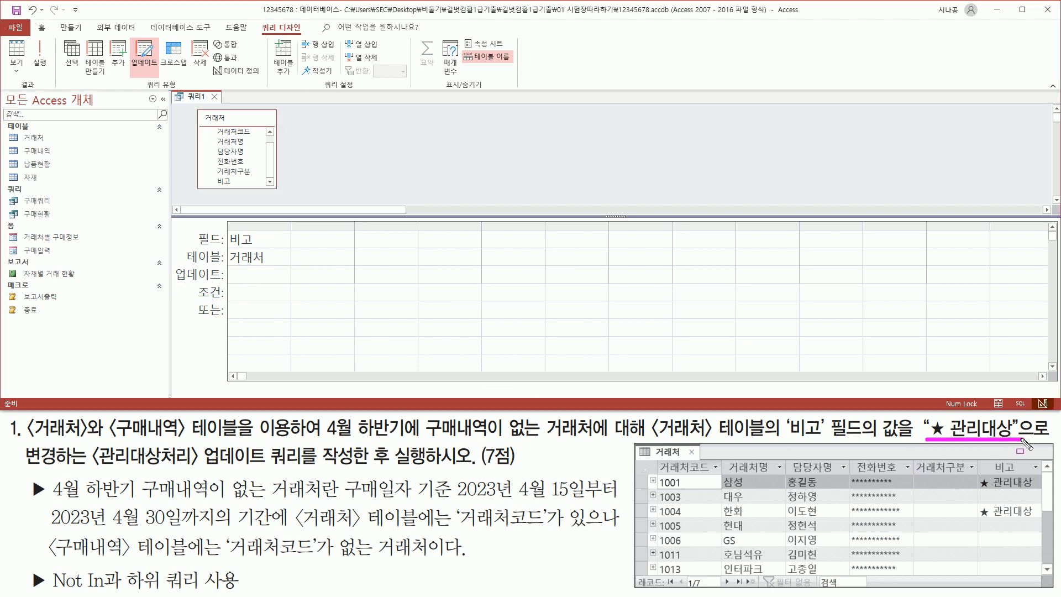
pyautogui.press('Escape')
pyautogui.click(256, 276)
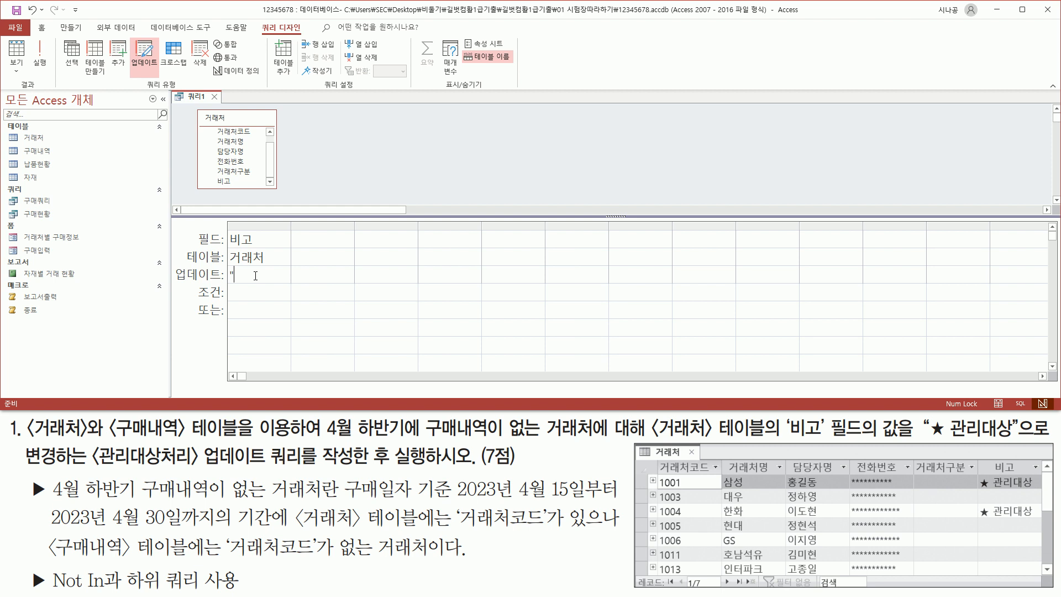
pyautogui.write('ㅁ')
pyautogui.press('Hangul_Hanja')
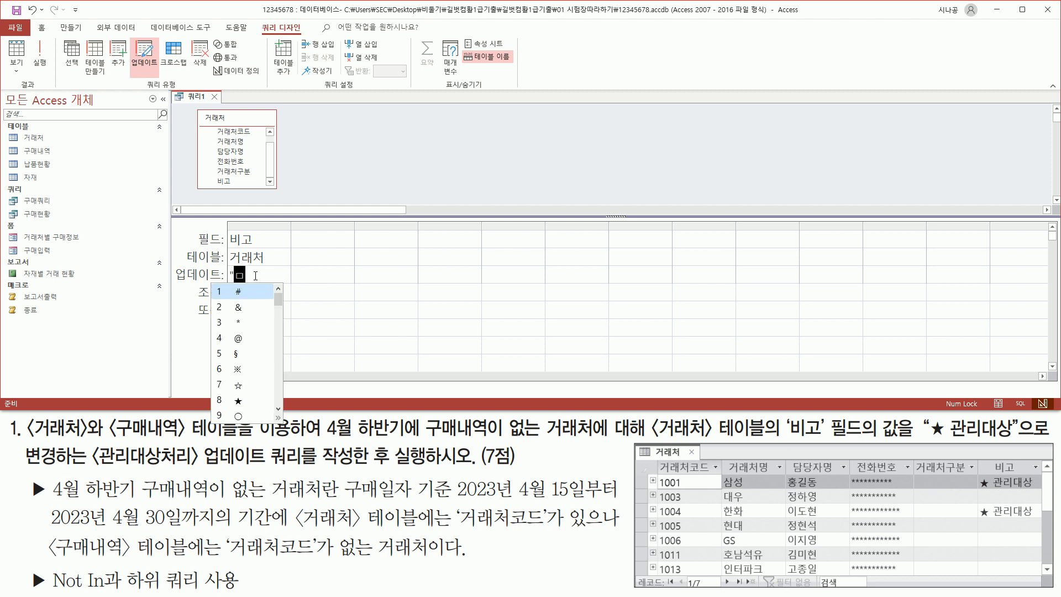
pyautogui.click(241, 402)
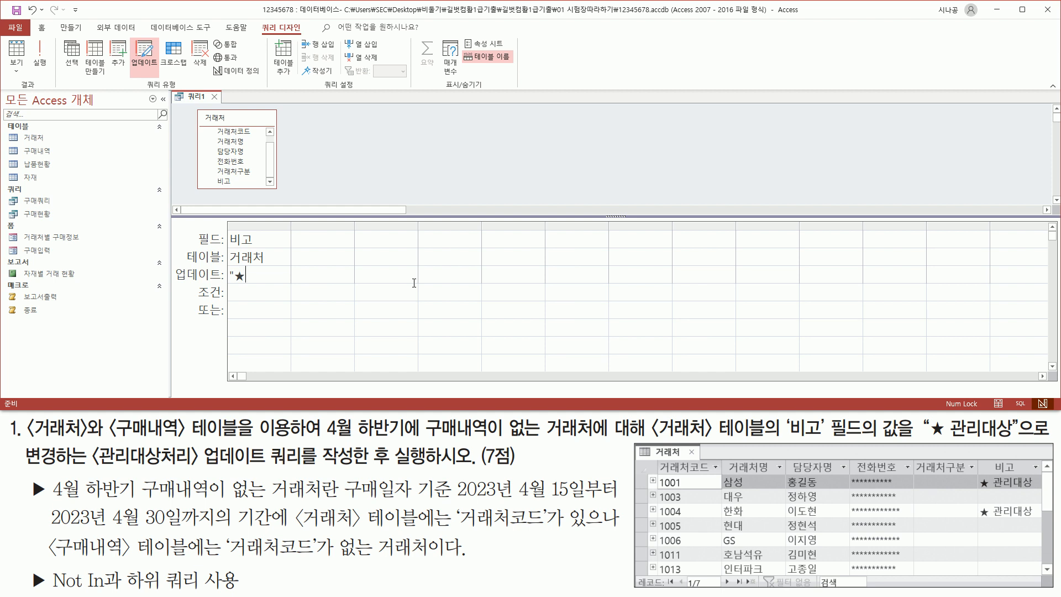
pyautogui.write('관리대상"')
pyautogui.click(280, 243)
pyautogui.doubleClick(291, 225)
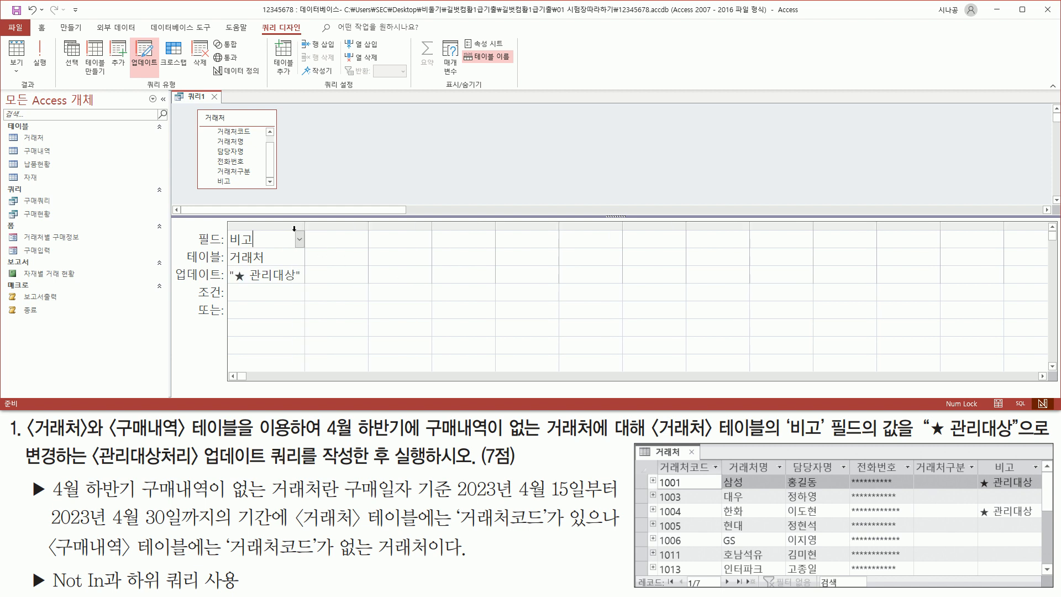
pyautogui.moveTo(227, 263); pyautogui.dragTo(269, 264)
pyautogui.moveTo(226, 230)
pyautogui.mouseDown()
pyautogui.moveTo(226, 247)
pyautogui.moveTo(260, 230)
pyautogui.moveTo(260, 247)
pyautogui.mouseUp()
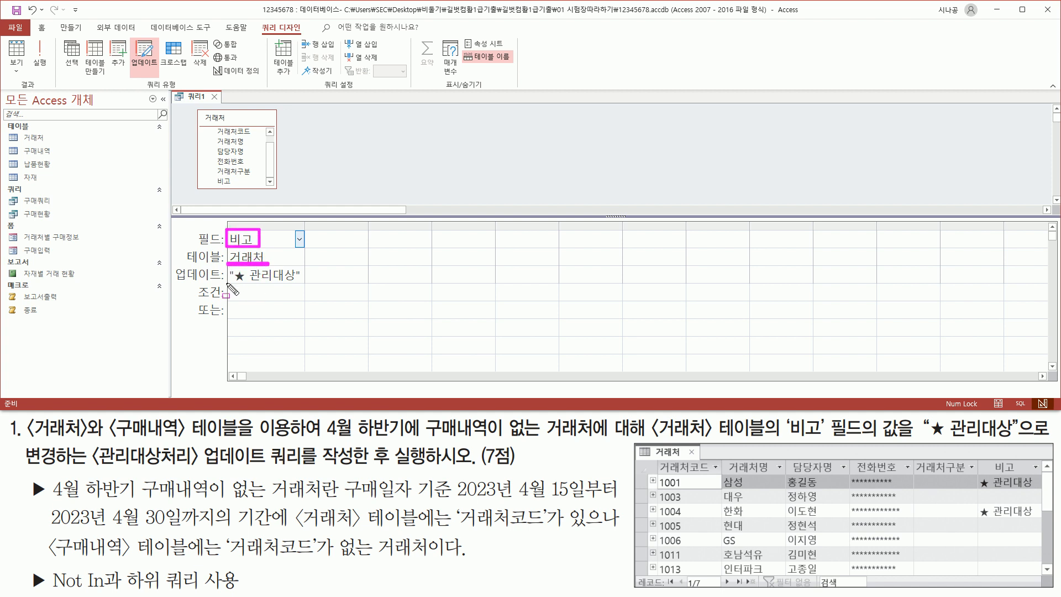
pyautogui.moveTo(227, 284); pyautogui.dragTo(304, 283)
pyautogui.press('Escape')
pyautogui.hotkey('ctrl', '2')
pyautogui.moveTo(225, 262); pyautogui.dragTo(308, 286)
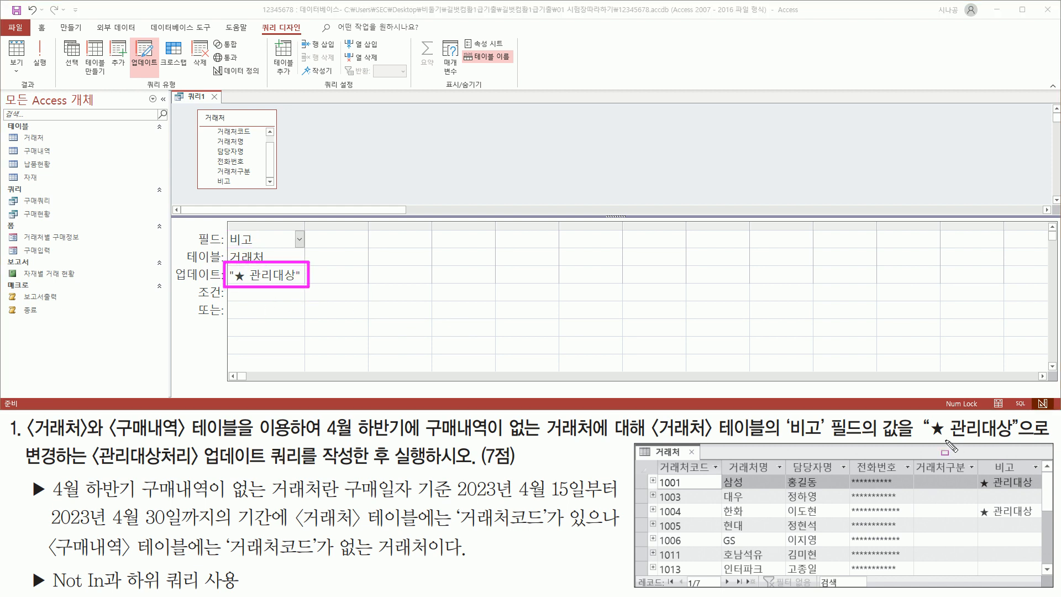
pyautogui.moveTo(946, 421); pyautogui.dragTo(950, 437)
pyautogui.moveTo(242, 268); pyautogui.dragTo(249, 282)
pyautogui.press('Escape')
pyautogui.hotkey('ctrl', '2')
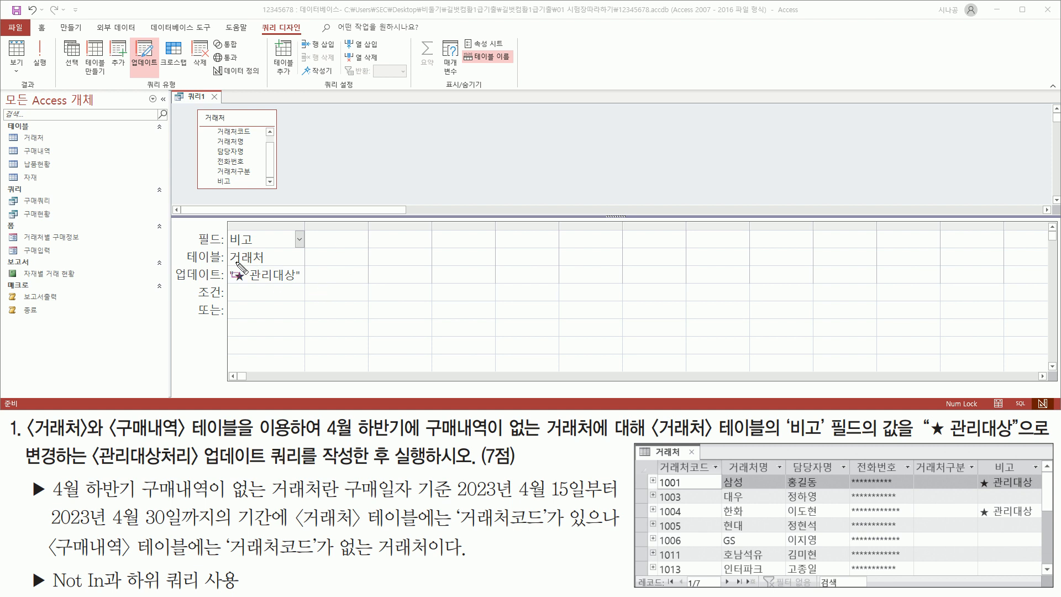
pyautogui.moveTo(228, 265); pyautogui.dragTo(268, 265)
pyautogui.moveTo(252, 229)
pyautogui.mouseDown()
pyautogui.moveTo(232, 228)
pyautogui.moveTo(226, 248)
pyautogui.moveTo(267, 246)
pyautogui.mouseUp()
pyautogui.moveTo(229, 286); pyautogui.dragTo(303, 284)
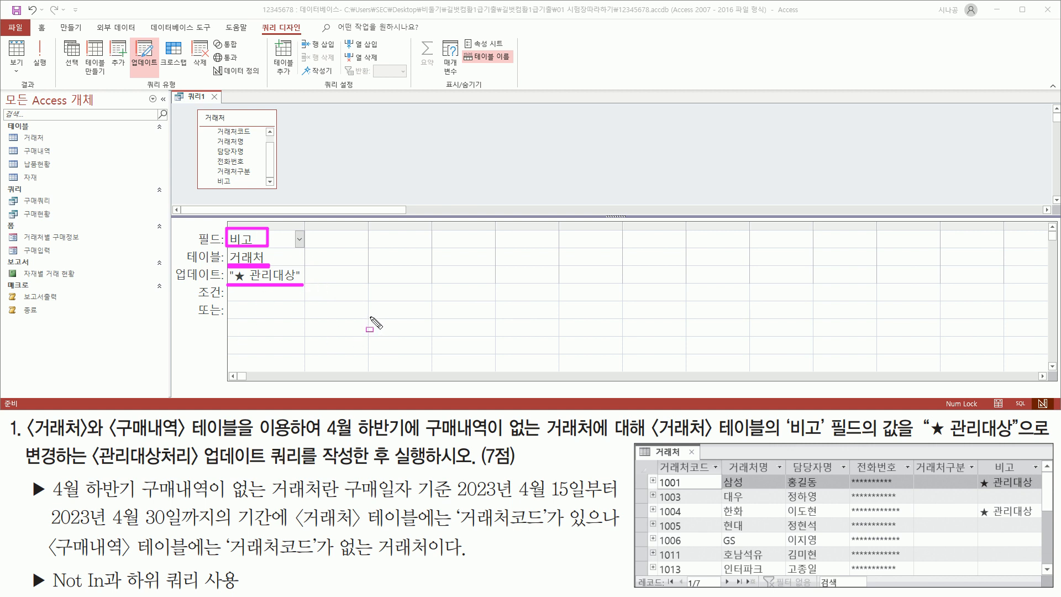
pyautogui.press('Escape')
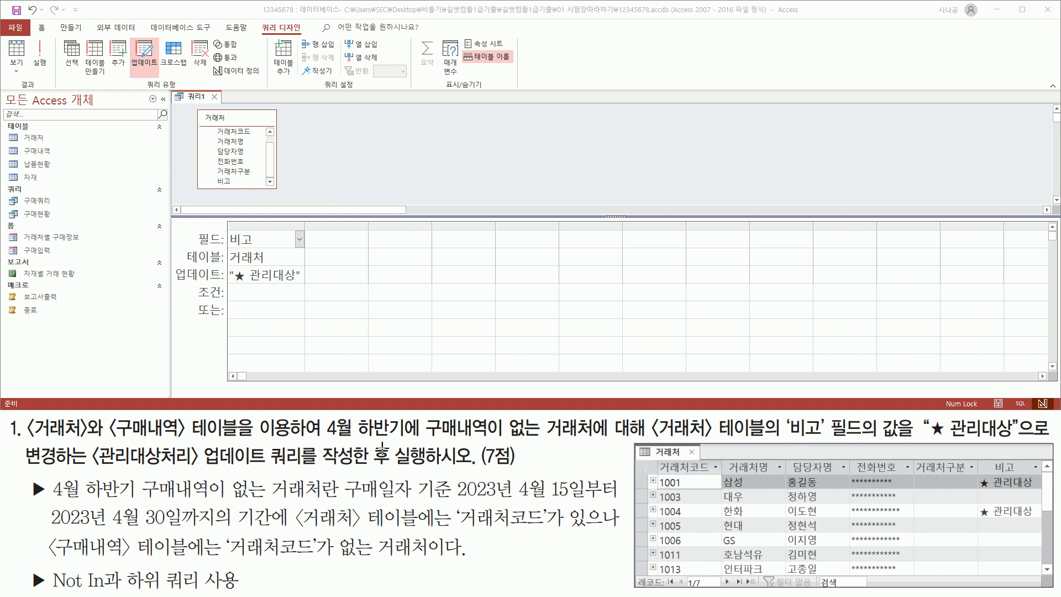
pyautogui.hotkey('ctrl', '2')
pyautogui.moveTo(323, 440); pyautogui.dragTo(598, 442)
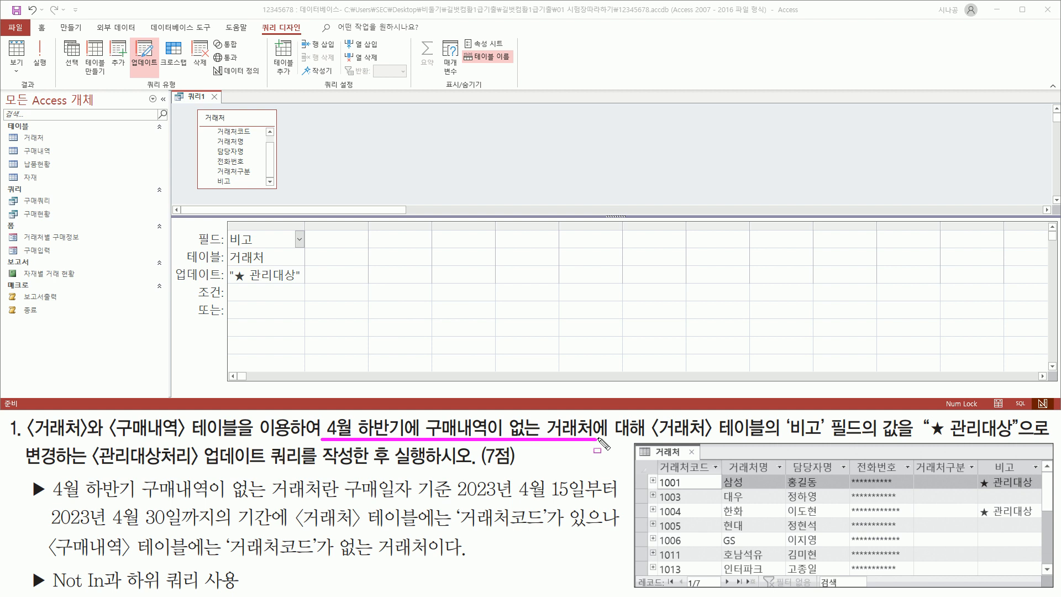
pyautogui.moveTo(197, 109); pyautogui.dragTo(276, 127)
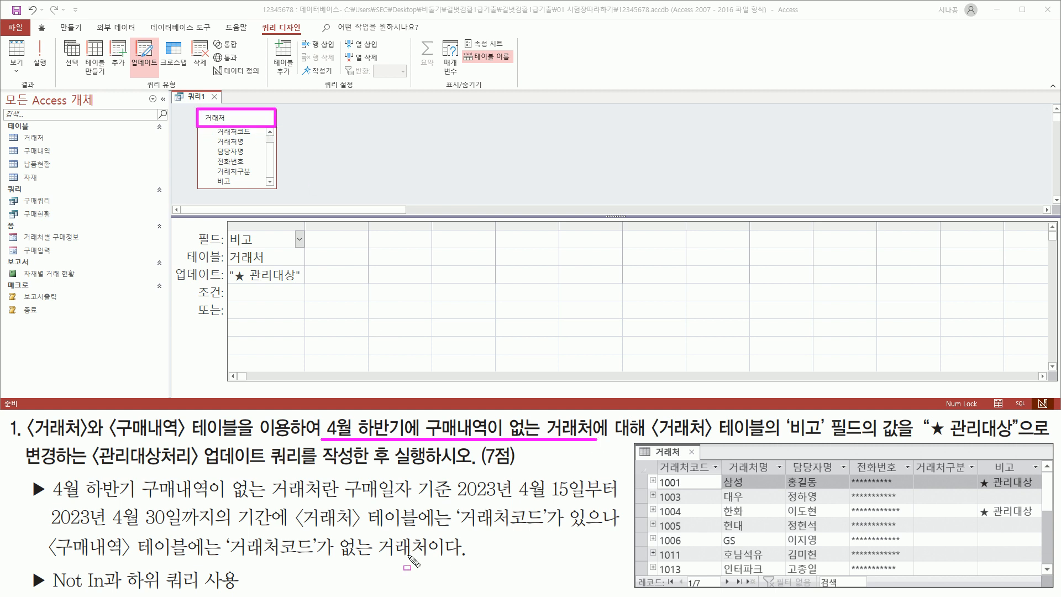
pyautogui.moveTo(293, 529); pyautogui.dragTo(419, 530)
pyautogui.moveTo(47, 568); pyautogui.dragTo(193, 568)
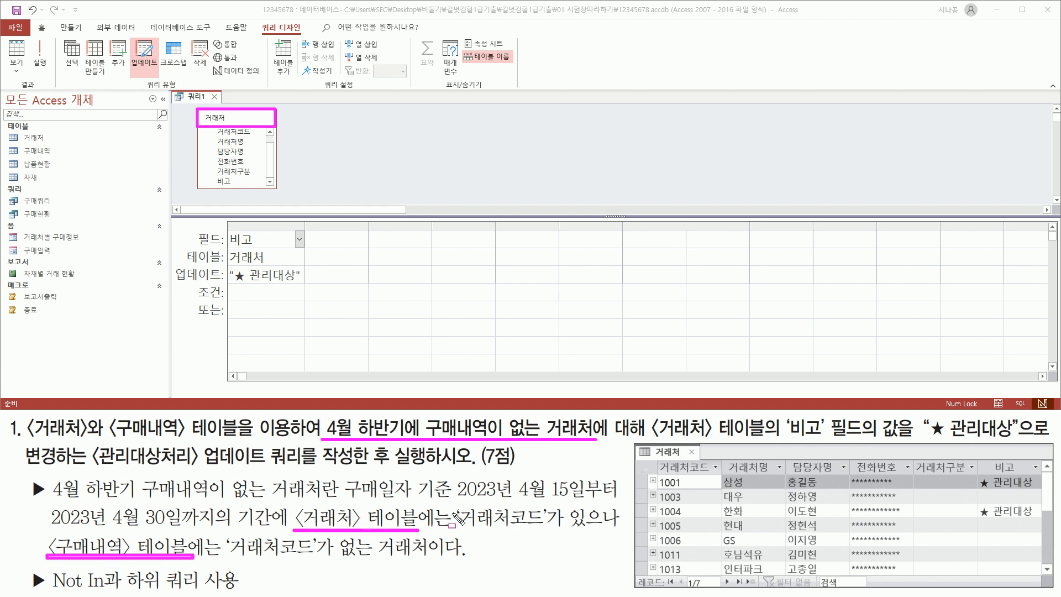
pyautogui.moveTo(452, 504); pyautogui.dragTo(553, 529)
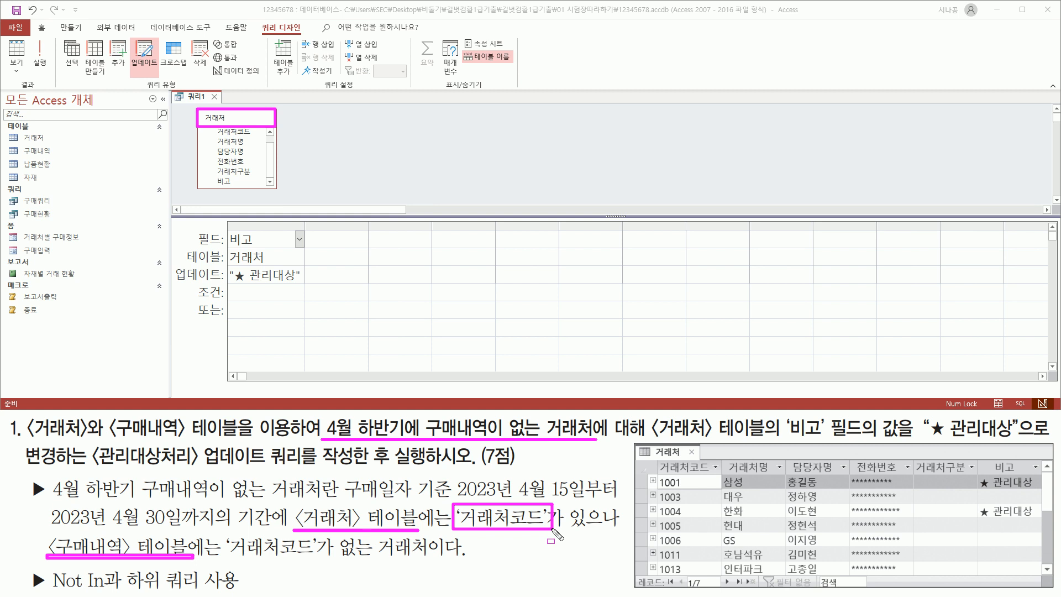
pyautogui.moveTo(223, 535); pyautogui.dragTo(323, 562)
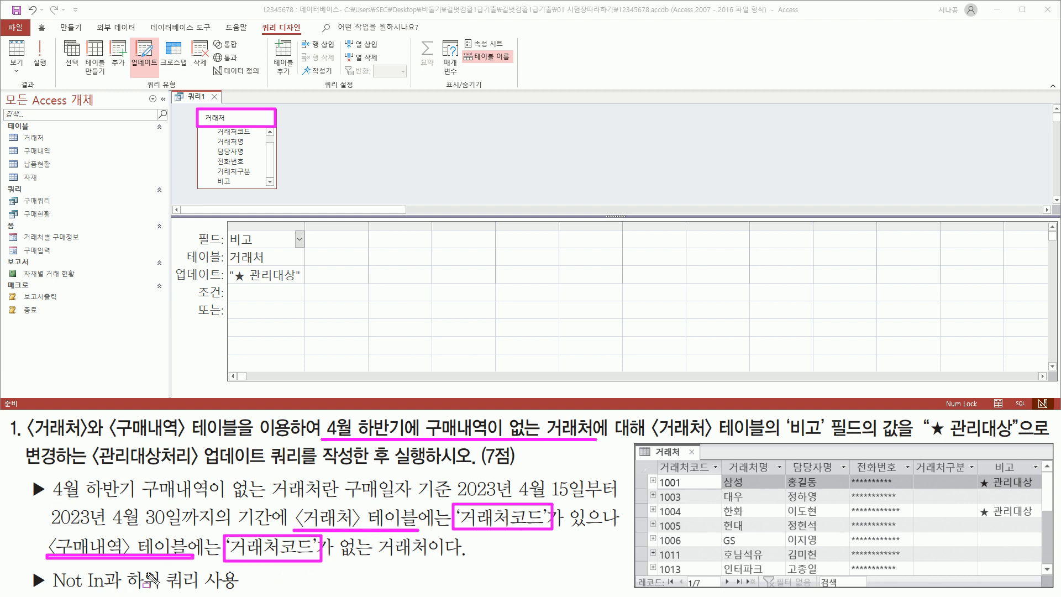
pyautogui.moveTo(334, 562); pyautogui.dragTo(431, 563)
pyautogui.press('Escape')
# Add the 거래처코드 field of the 거래처 table to the update query's design grid and widen its column
pyautogui.click(238, 132)
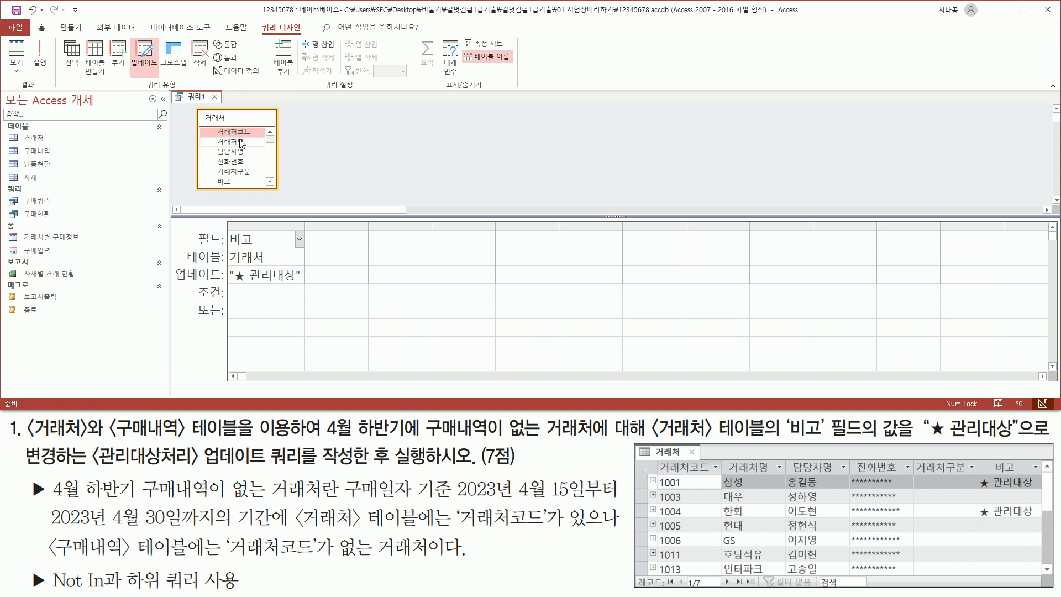
pyautogui.hotkey('ctrl', '2')
pyautogui.moveTo(210, 123); pyautogui.dragTo(257, 141)
pyautogui.press('Escape')
pyautogui.doubleClick(243, 135)
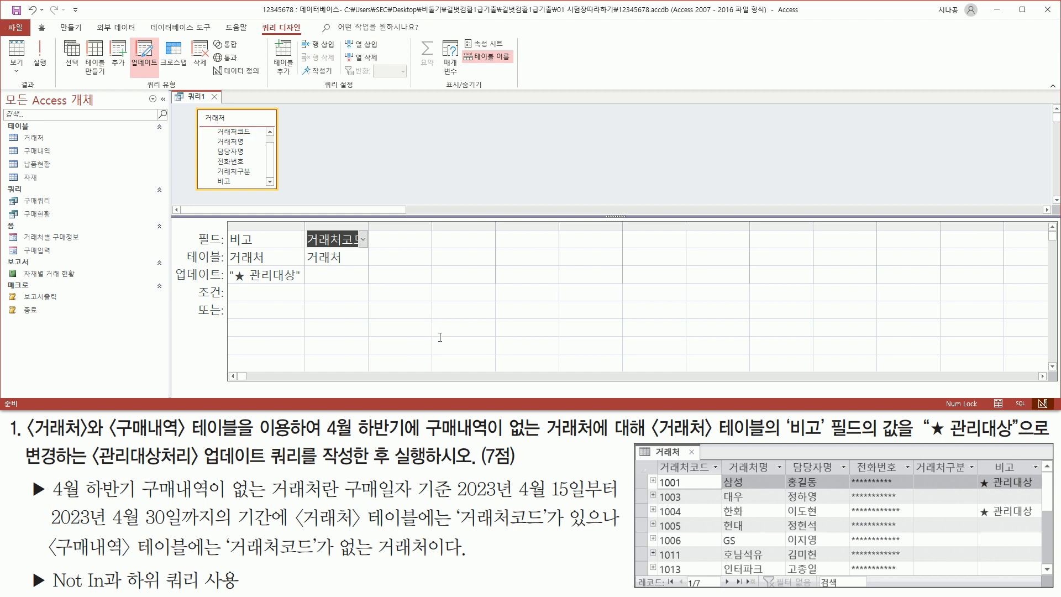
pyautogui.moveTo(369, 225); pyautogui.dragTo(667, 227)
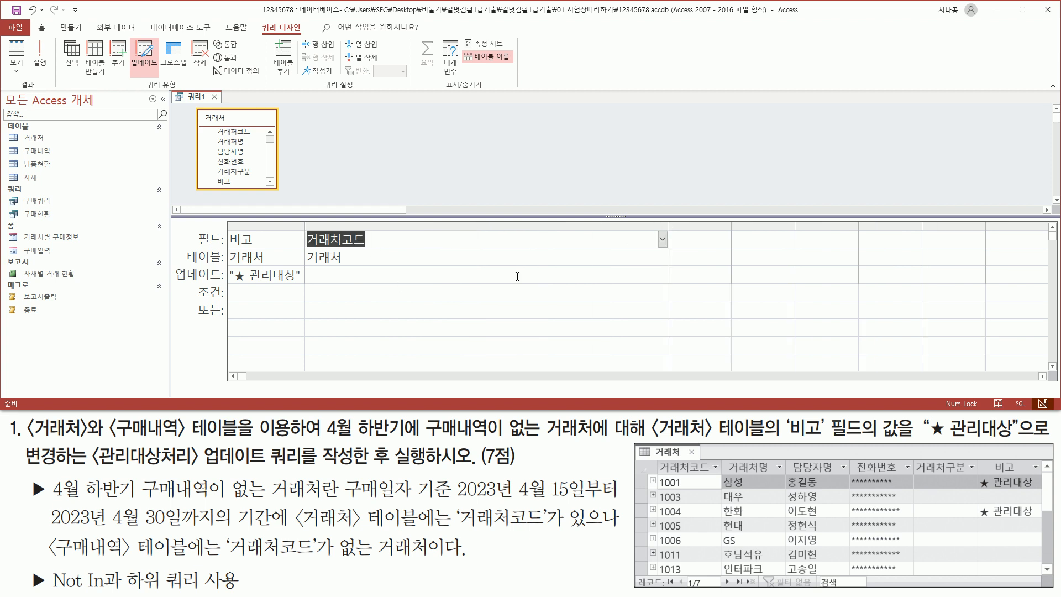
pyautogui.moveTo(193, 300); pyautogui.dragTo(213, 300)
pyautogui.moveTo(302, 296); pyautogui.dragTo(667, 299)
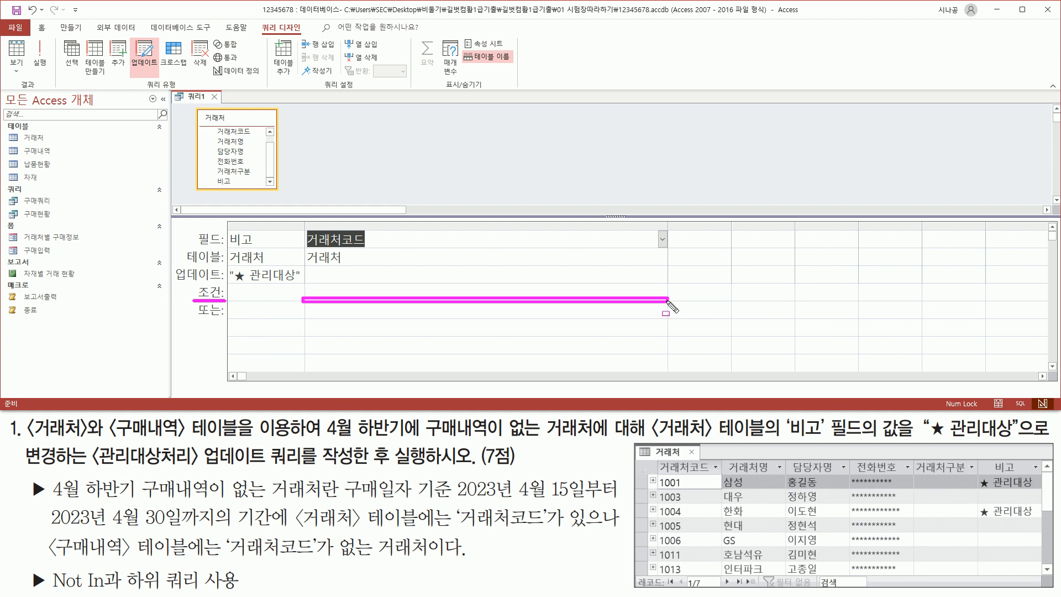
pyautogui.moveTo(47, 589); pyautogui.dragTo(235, 589)
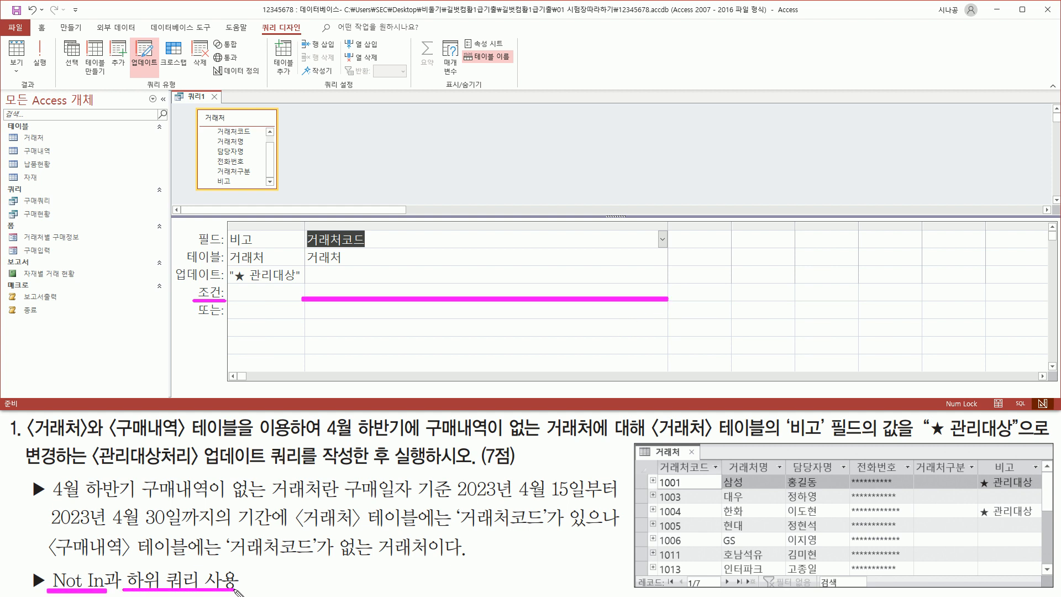
pyautogui.press('Escape')
# Begin the 거래처코드 field's criterion with "not in (select 거래처코드 from 구매내역"
pyautogui.click(332, 293)
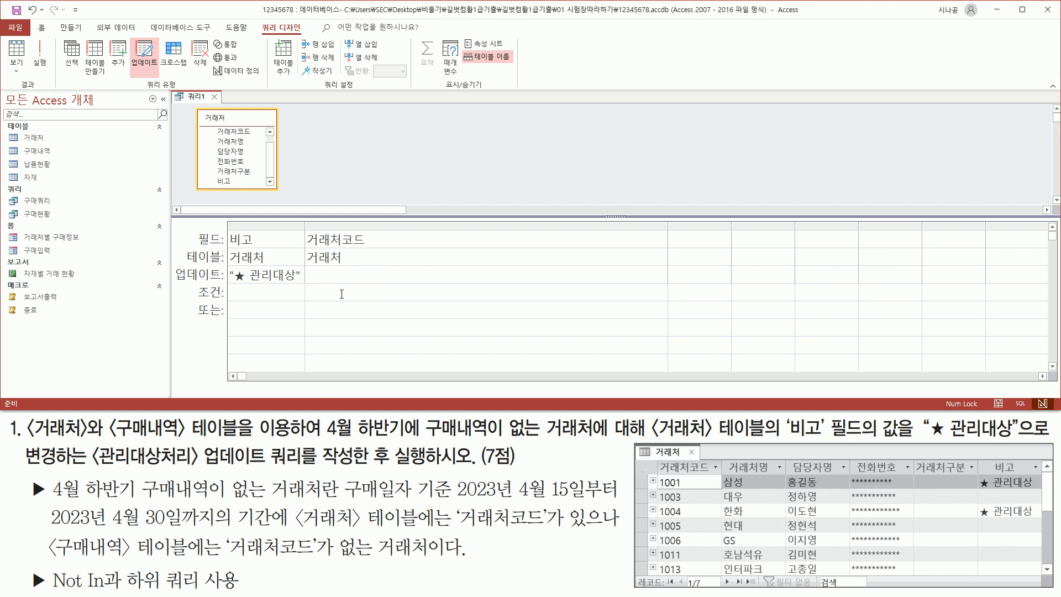
pyautogui.write('not in (')
pyautogui.moveTo(304, 264)
pyautogui.mouseDown()
pyautogui.moveTo(378, 240)
pyautogui.moveTo(367, 228)
pyautogui.mouseUp()
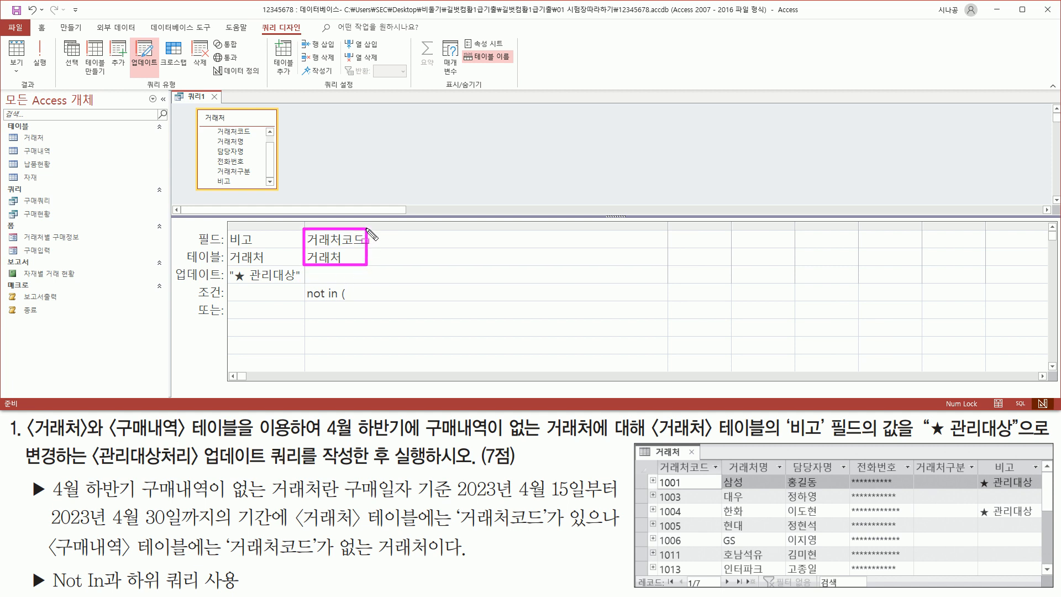
pyautogui.moveTo(49, 559); pyautogui.dragTo(328, 559)
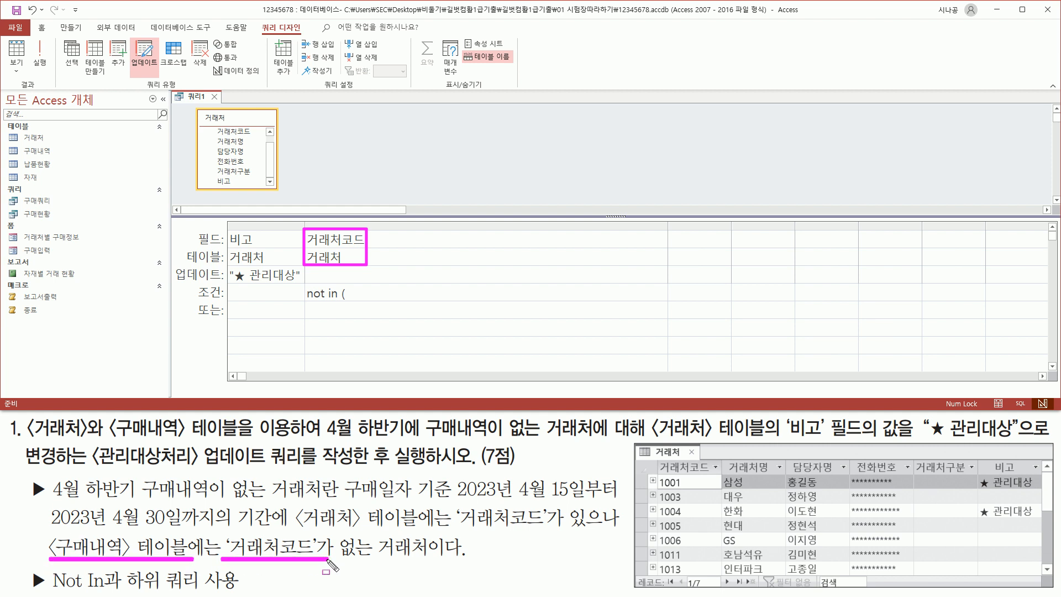
pyautogui.press('Escape')
pyautogui.click(407, 286)
pyautogui.write('sel')
pyautogui.press('BackSpace')
pyautogui.write('lect')
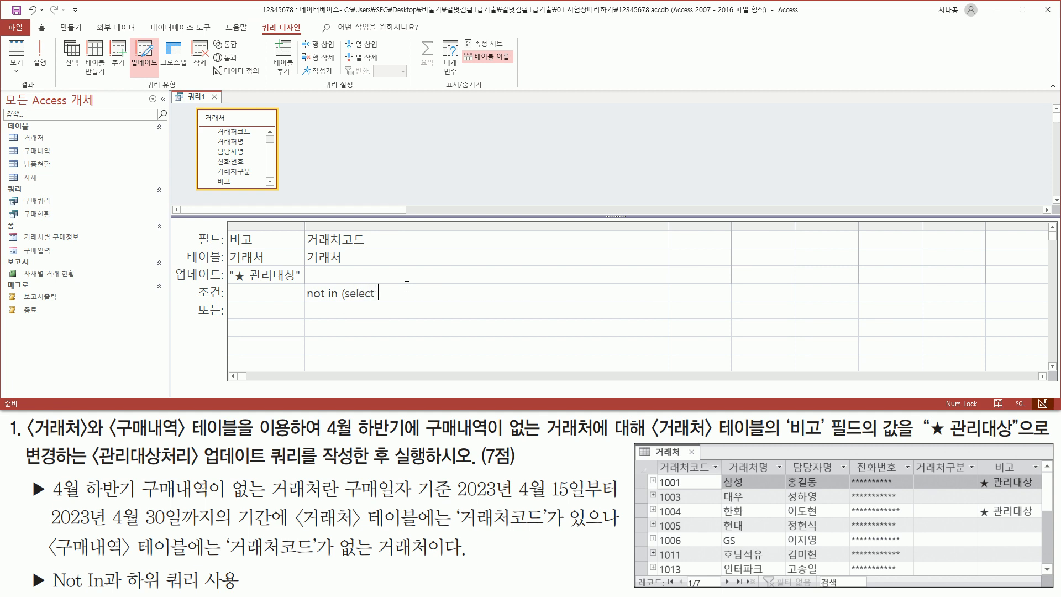
pyautogui.write(' 거래처코드 from 구매내역')
pyautogui.moveTo(324, 416)
pyautogui.mouseDown()
pyautogui.moveTo(401, 440)
pyautogui.moveTo(592, 440)
pyautogui.mouseUp()
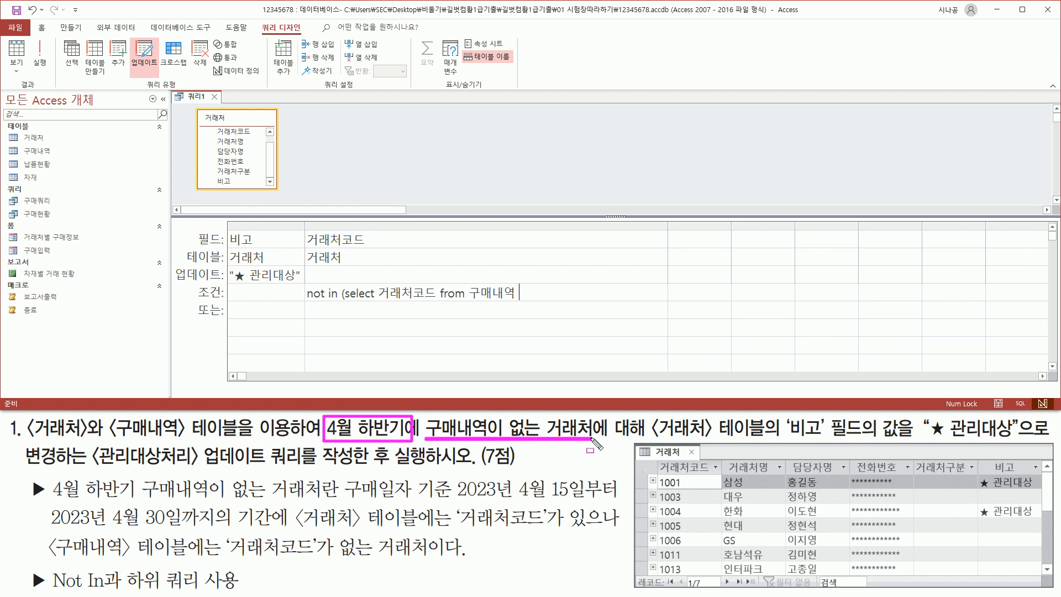
pyautogui.moveTo(345, 477); pyautogui.dragTo(414, 502)
pyautogui.moveTo(451, 501); pyautogui.dragTo(608, 499)
pyautogui.moveTo(44, 530); pyautogui.dragTo(215, 530)
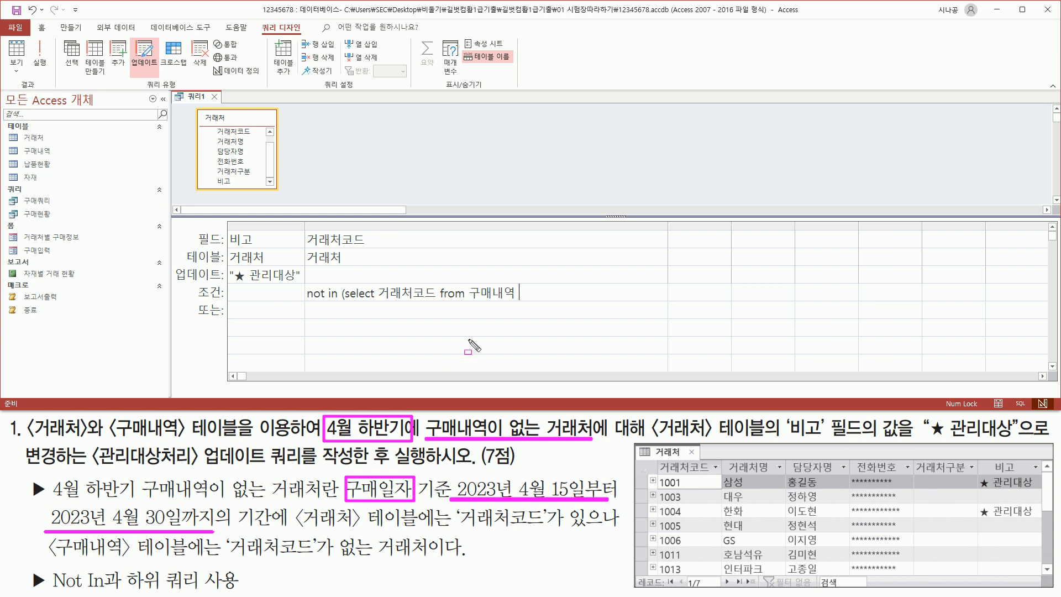
pyautogui.press('Escape')
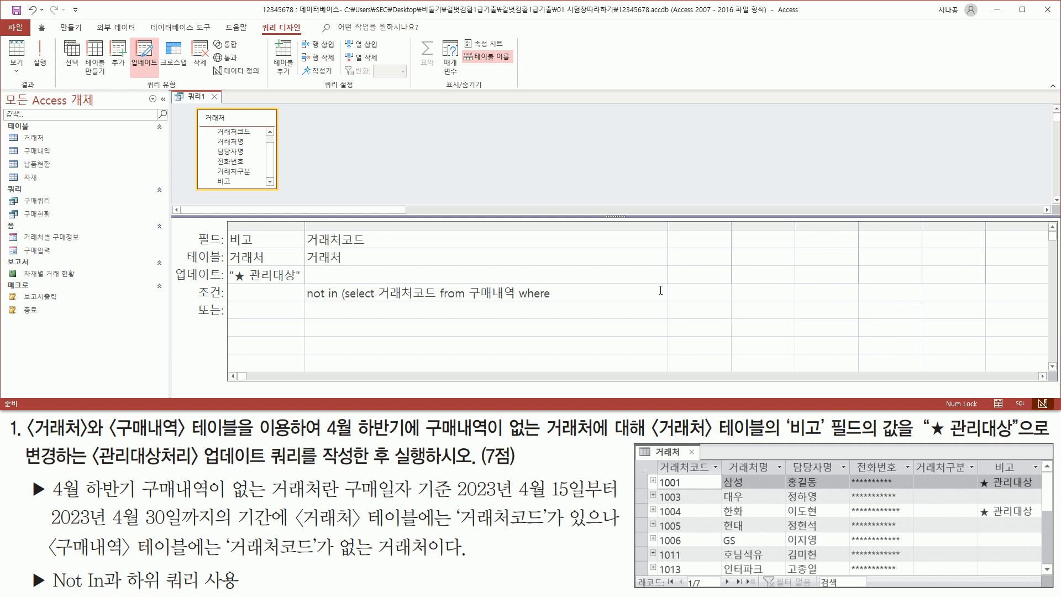
# Extend the 거래처코드 criterion with "where 구매일자 between 2023-04-15 and 2023-04-30" and widen the column further
pyautogui.write('구매일자')
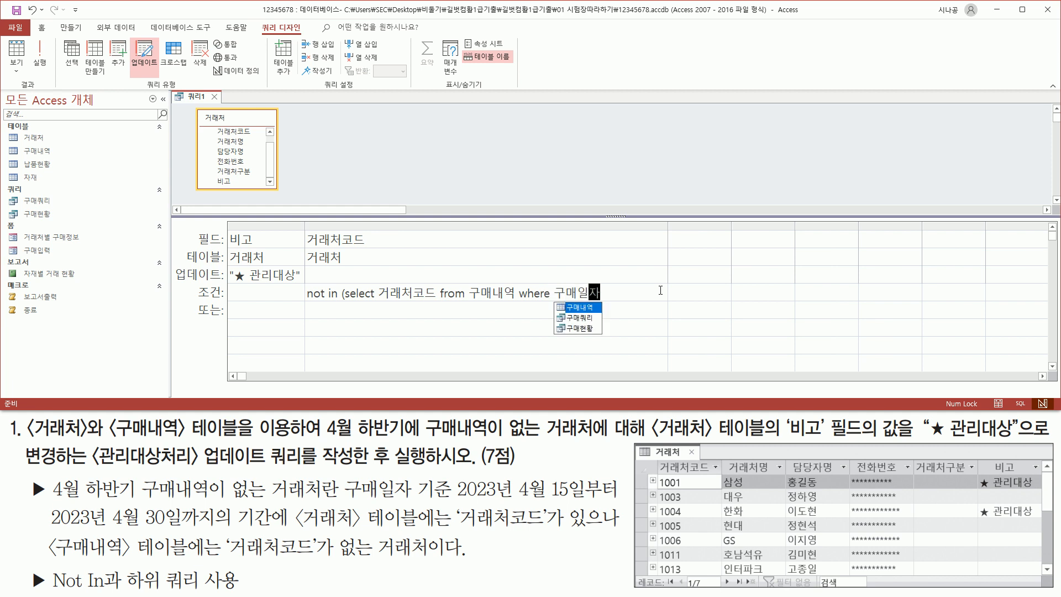
pyautogui.moveTo(670, 222); pyautogui.dragTo(847, 223)
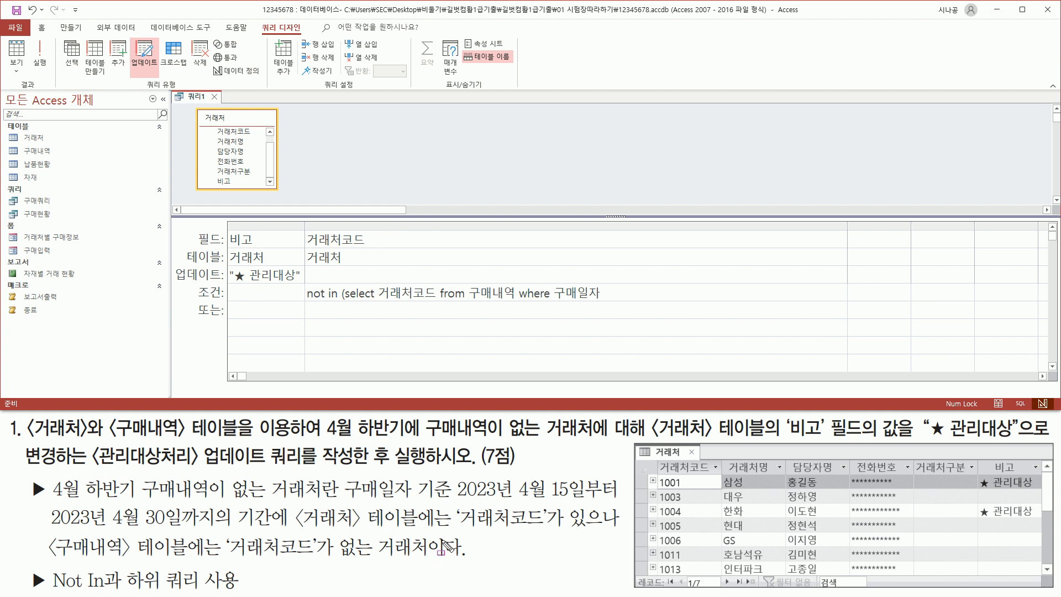
pyautogui.moveTo(457, 501); pyautogui.dragTo(593, 501)
pyautogui.moveTo(49, 529); pyautogui.dragTo(196, 529)
pyautogui.press('Escape')
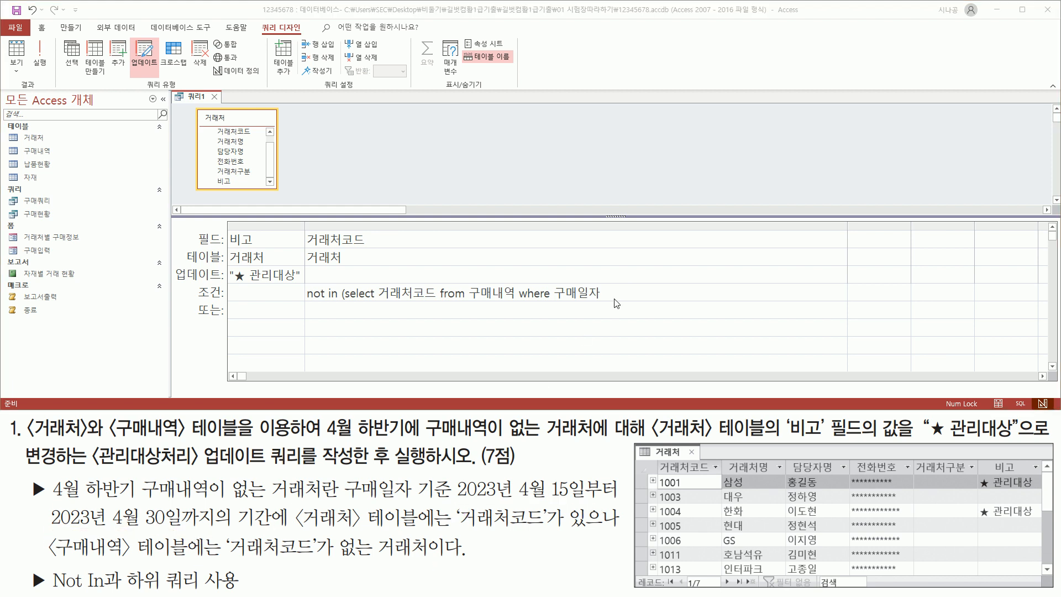
pyautogui.click(665, 292)
pyautogui.write('bt')
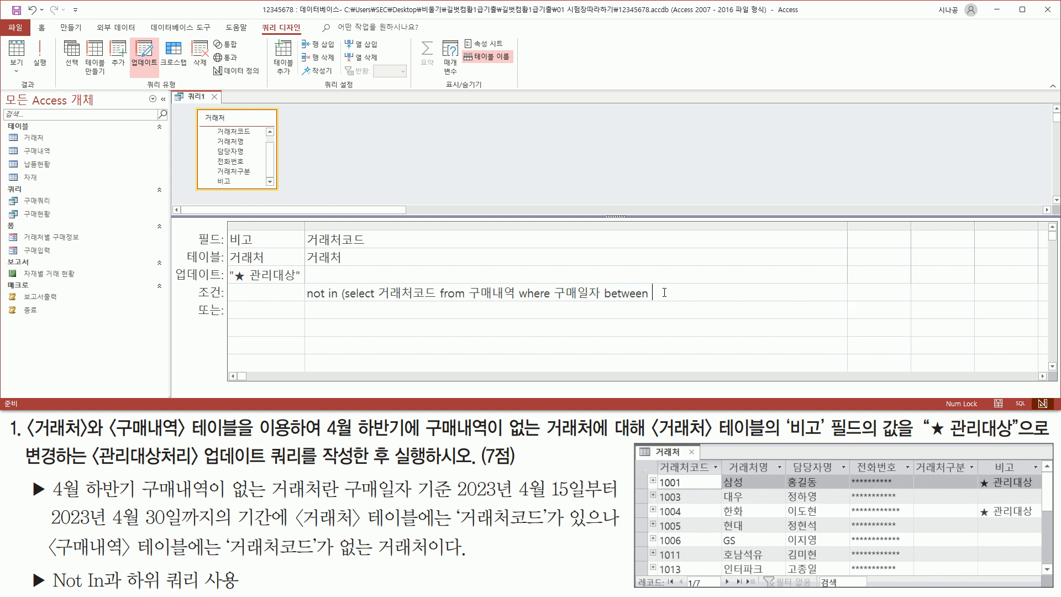
pyautogui.write('23-04-15 and 2023-04-30')
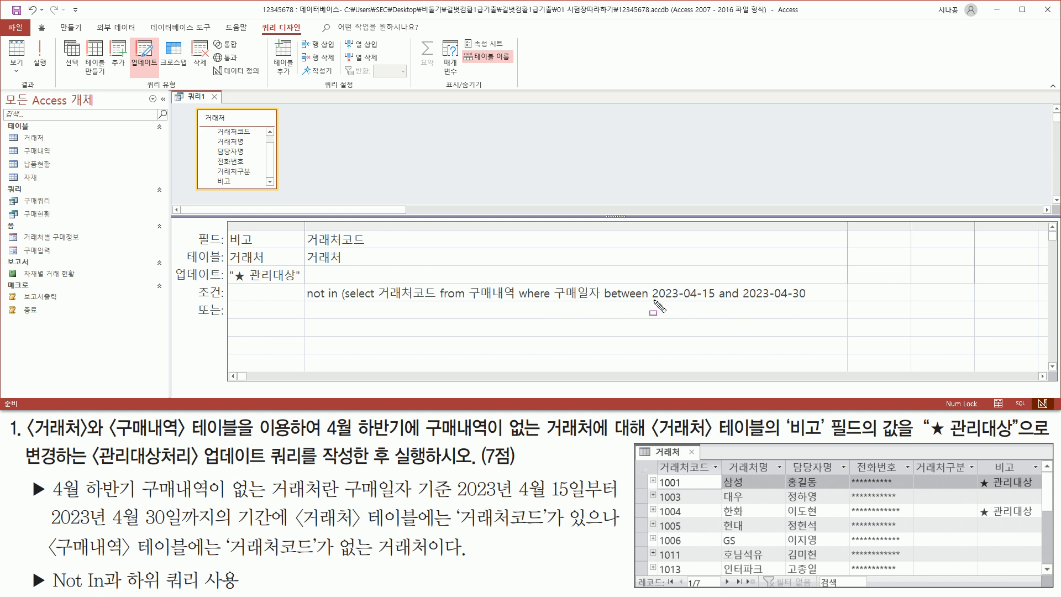
# Enclose both dates in the 거래처코드 criterion in # signs, as #2023-04-15# and #2023-04-30#
pyautogui.moveTo(655, 300); pyautogui.dragTo(804, 300)
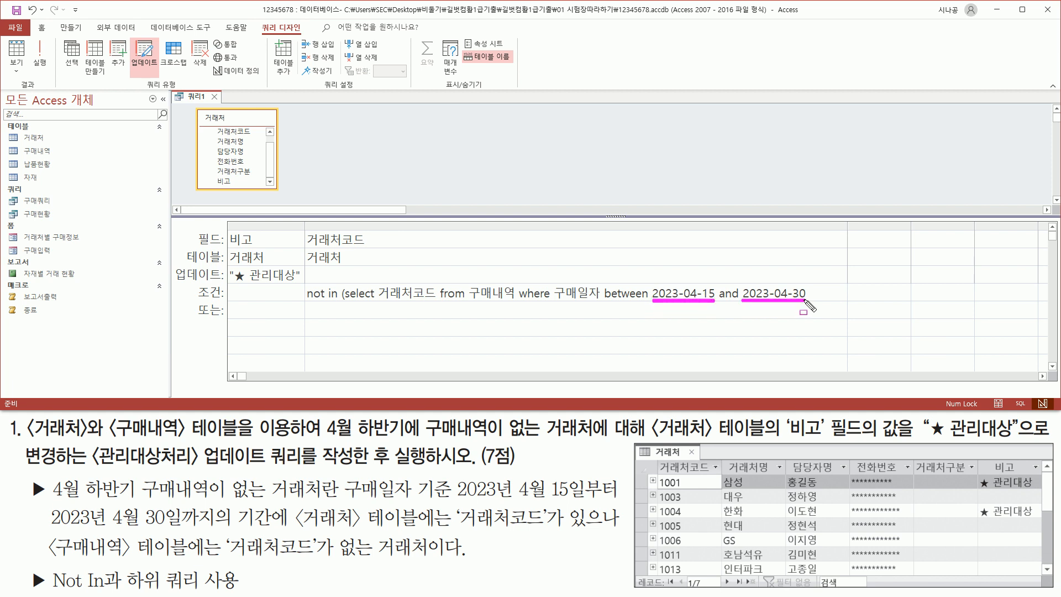
pyautogui.press('Escape')
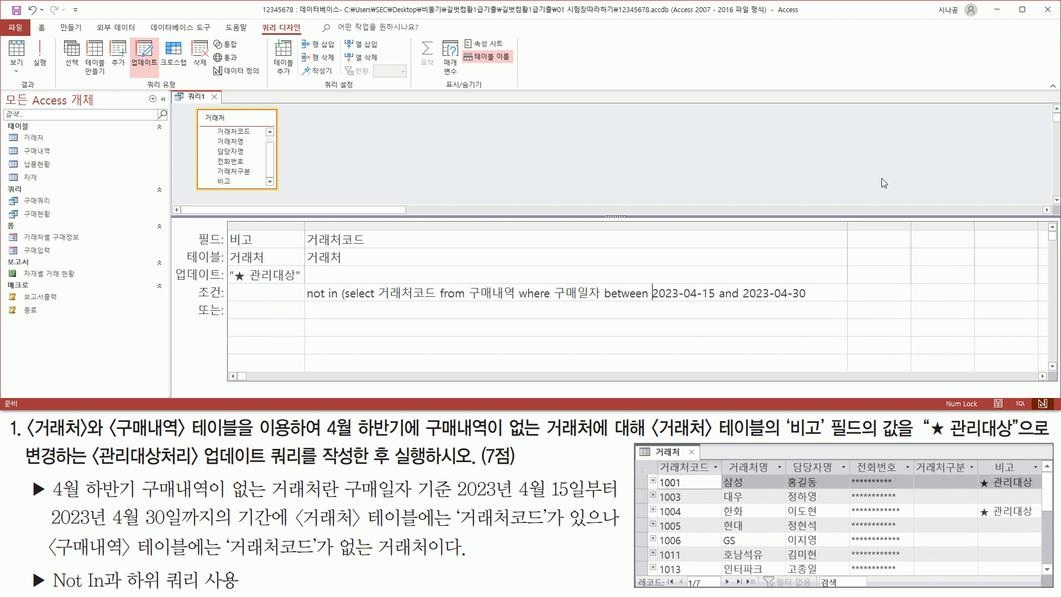
pyautogui.write('#')
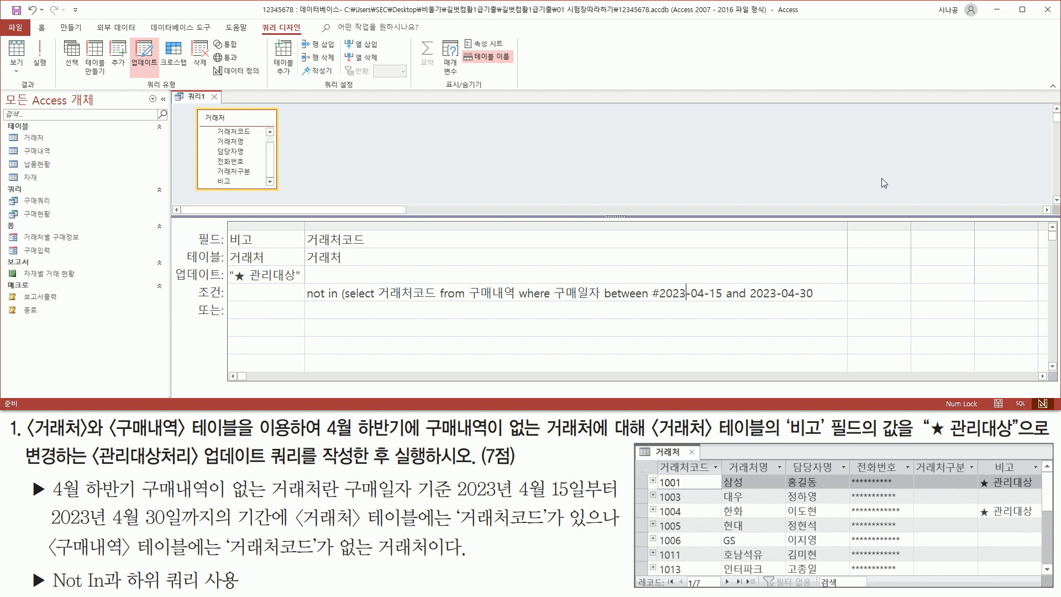
pyautogui.write('#')
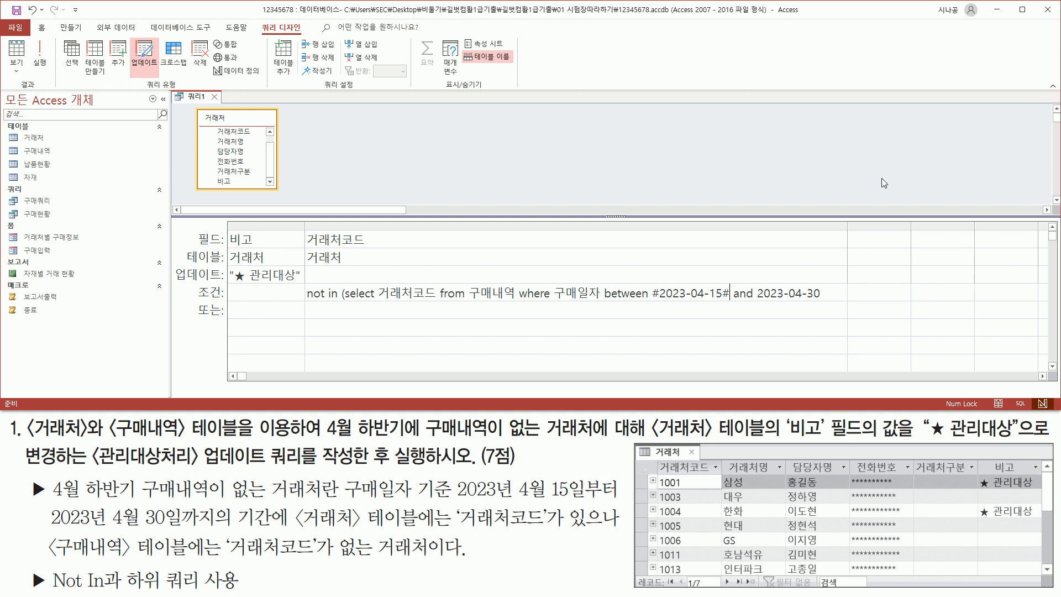
pyautogui.write('#')
pyautogui.press('End')
pyautogui.write('#')
pyautogui.moveTo(758, 303); pyautogui.dragTo(842, 304)
pyautogui.moveTo(653, 302); pyautogui.dragTo(720, 303)
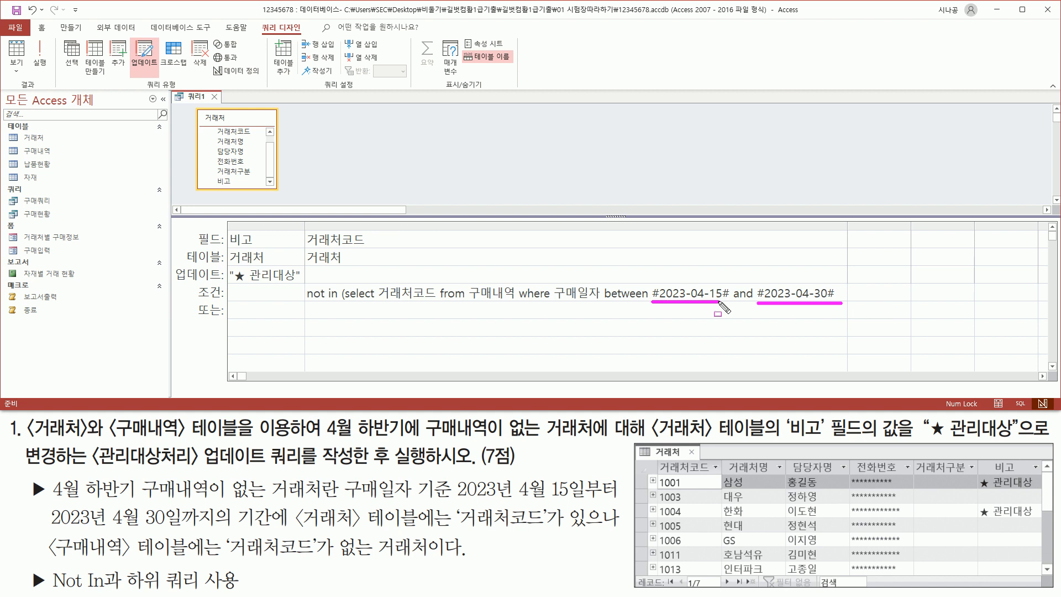
# Close the criterion's subquery with a parenthesis and fit the 거래처코드 column width to its contents
pyautogui.write(')')
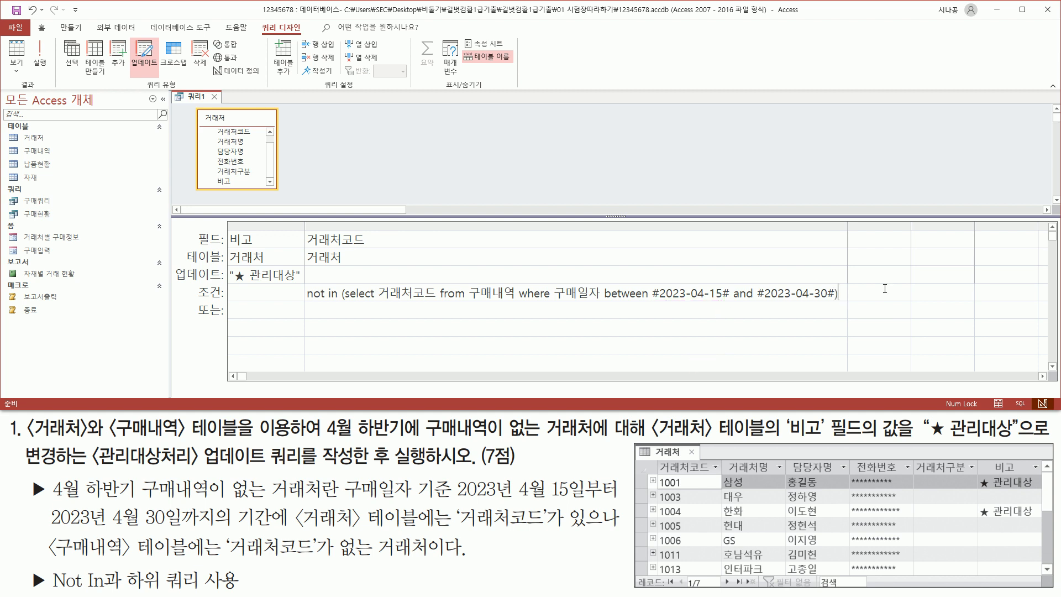
pyautogui.click(838, 308)
pyautogui.doubleClick(848, 227)
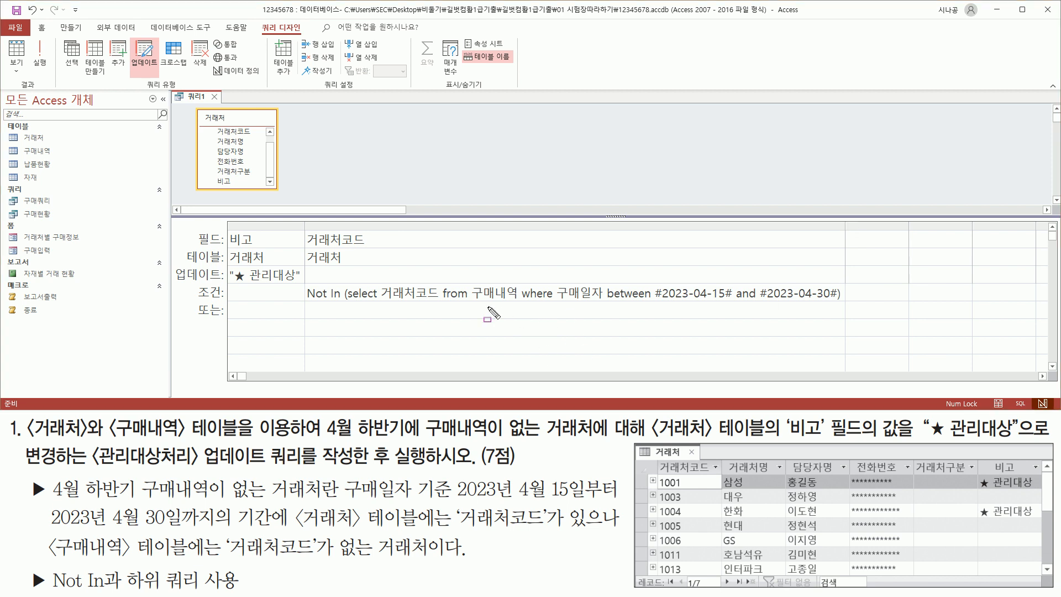
pyautogui.moveTo(470, 303)
pyautogui.mouseDown()
pyautogui.moveTo(517, 304)
pyautogui.moveTo(520, 281)
pyautogui.moveTo(599, 301)
pyautogui.moveTo(841, 305)
pyautogui.mouseUp()
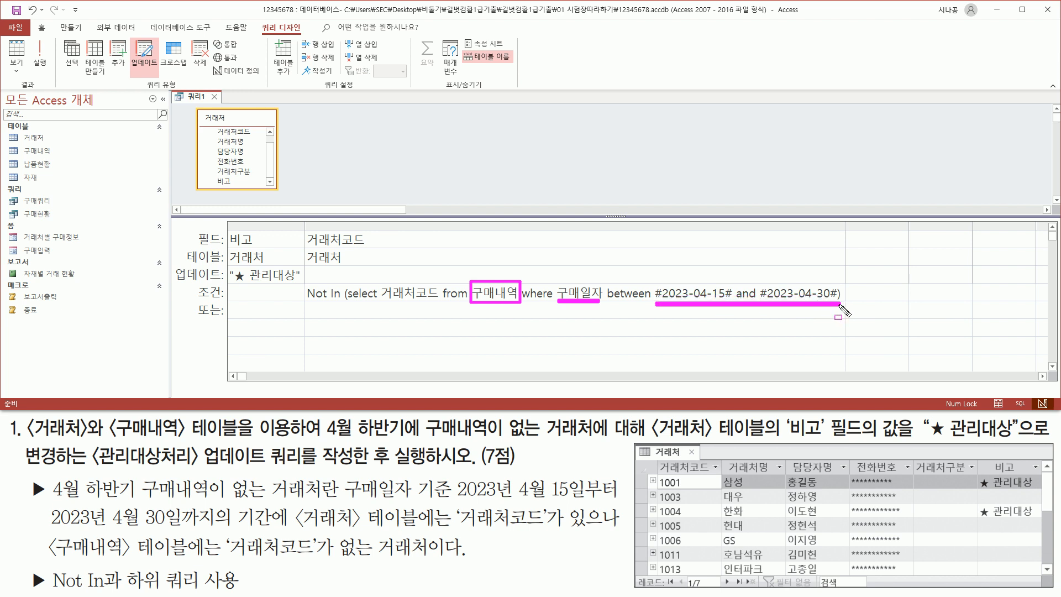
pyautogui.moveTo(380, 278)
pyautogui.mouseDown()
pyautogui.moveTo(398, 302)
pyautogui.moveTo(442, 312)
pyautogui.mouseUp()
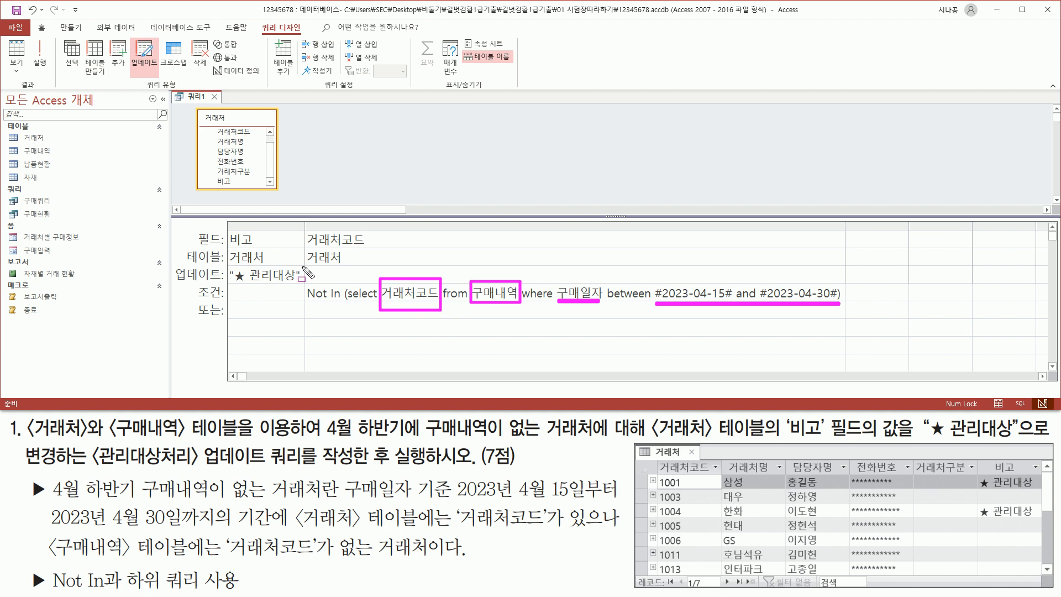
pyautogui.moveTo(299, 266)
pyautogui.mouseDown()
pyautogui.moveTo(381, 267)
pyautogui.moveTo(378, 227)
pyautogui.mouseUp()
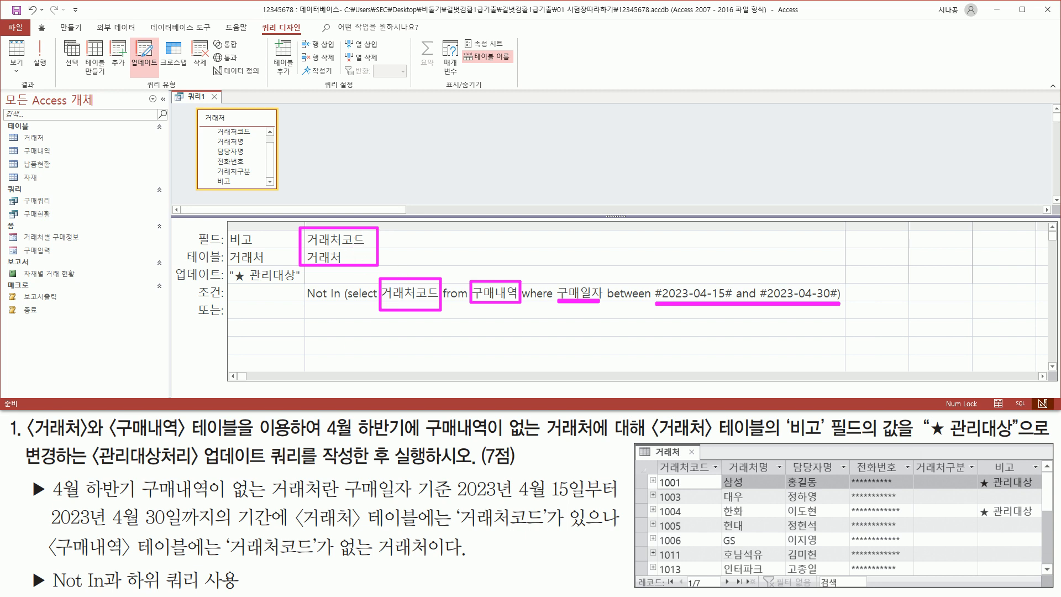
pyautogui.moveTo(304, 301); pyautogui.dragTo(342, 301)
pyautogui.moveTo(225, 266)
pyautogui.mouseDown()
pyautogui.moveTo(282, 266)
pyautogui.moveTo(272, 230)
pyautogui.mouseUp()
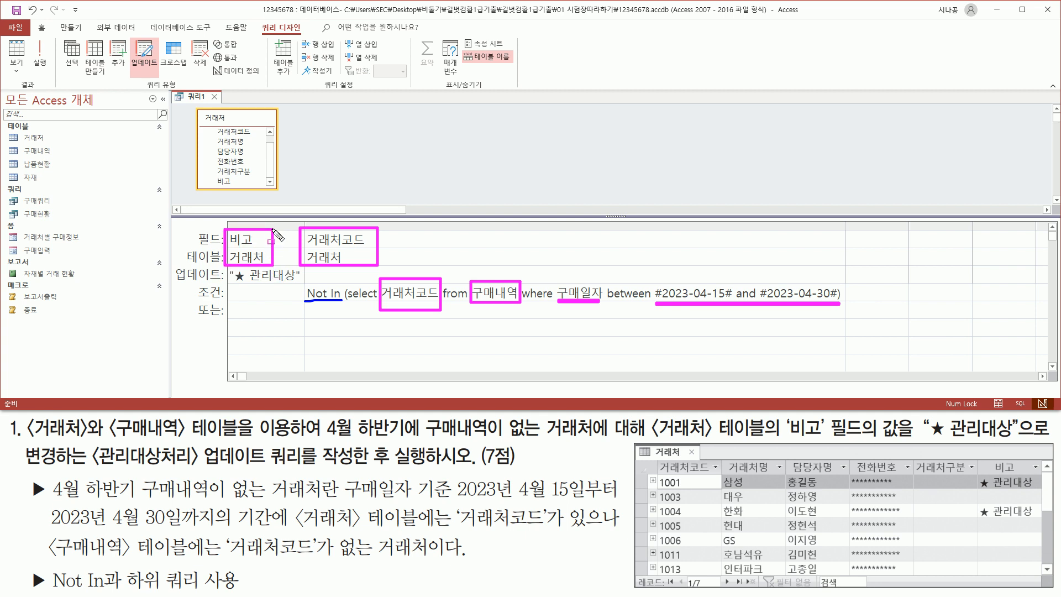
pyautogui.moveTo(224, 285); pyautogui.dragTo(304, 285)
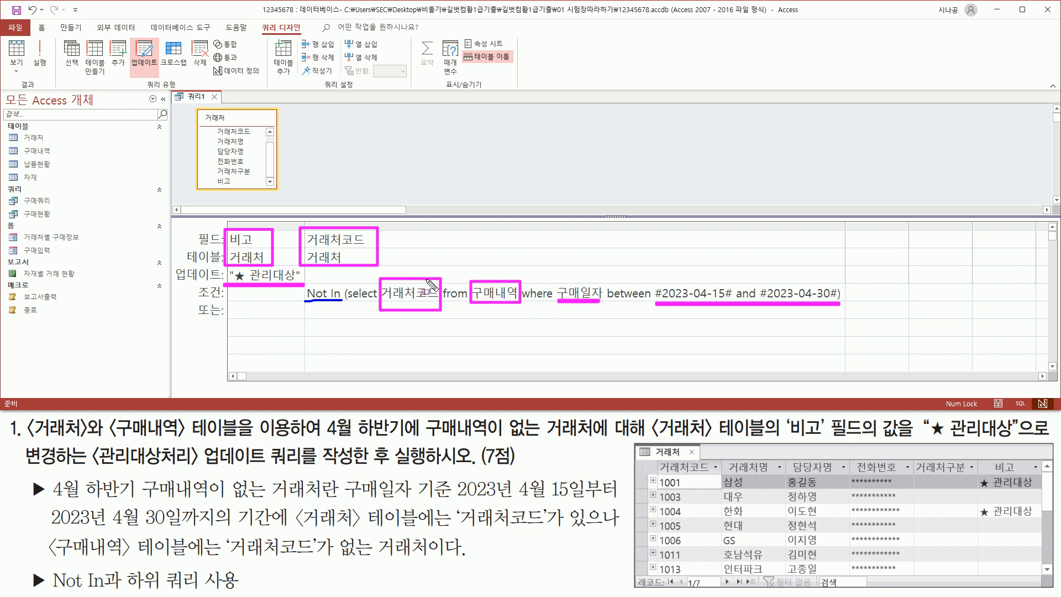
pyautogui.press('Escape')
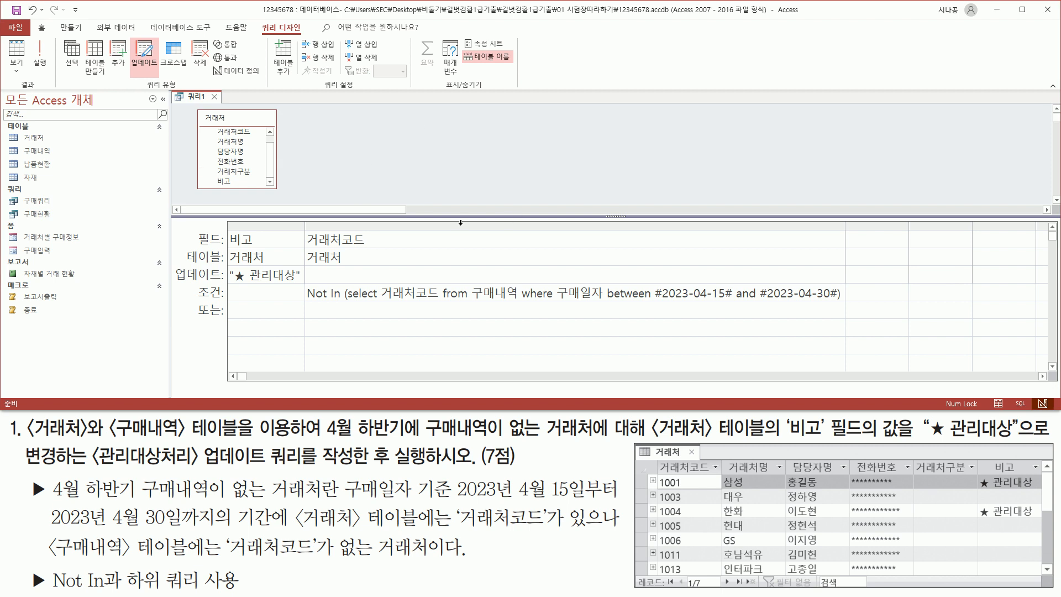
pyautogui.hotkey('ctrl', '2')
pyautogui.moveTo(257, 19)
pyautogui.mouseDown()
pyautogui.moveTo(264, 33)
pyautogui.moveTo(308, 36)
pyautogui.mouseUp()
pyautogui.moveTo(20, 87); pyautogui.dragTo(35, 88)
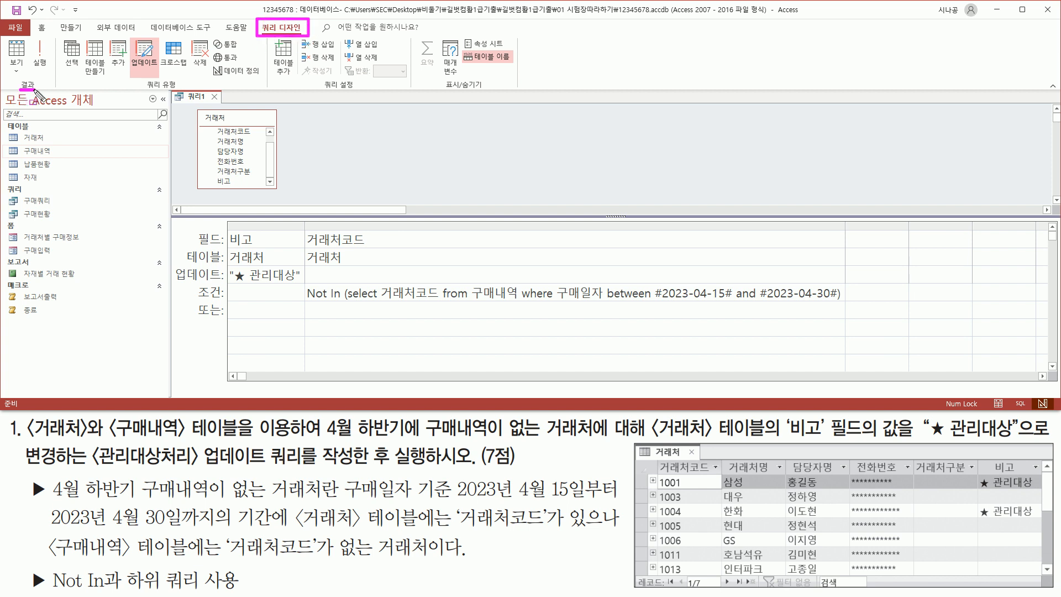
pyautogui.moveTo(31, 35)
pyautogui.mouseDown()
pyautogui.moveTo(39, 70)
pyautogui.moveTo(54, 70)
pyautogui.mouseUp()
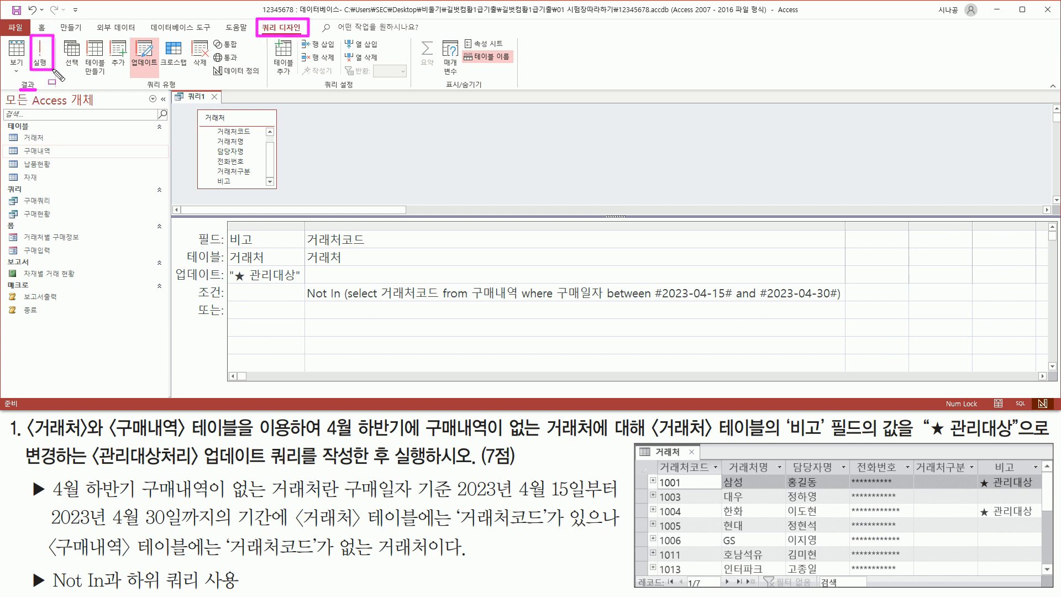
pyautogui.press('Escape')
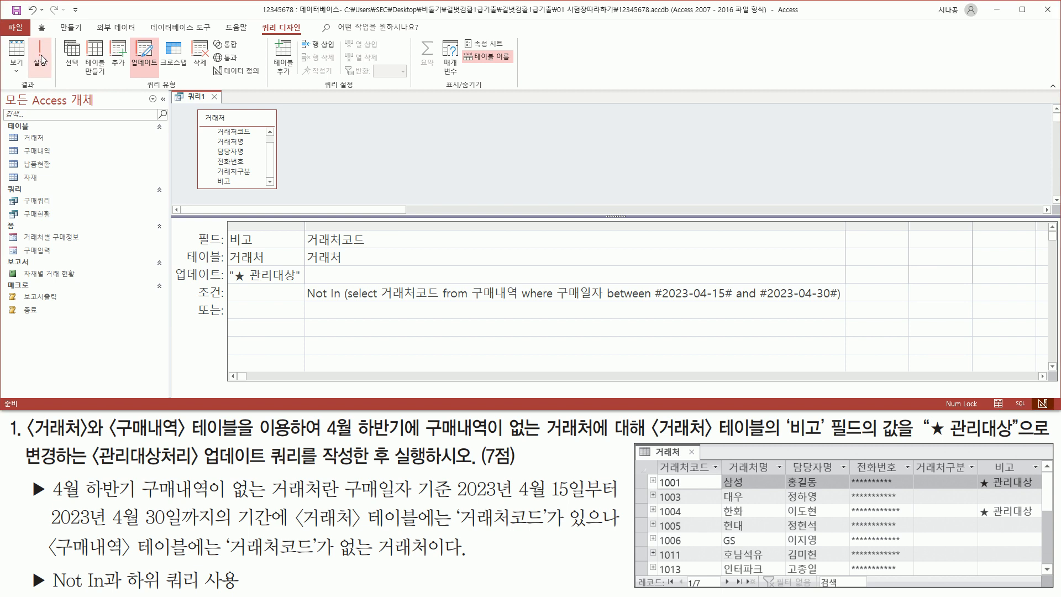
# Run the update query and accept updating the 거래처 records' 비고 field
pyautogui.click(41, 59)
pyautogui.moveTo(503, 280)
pyautogui.mouseDown()
pyautogui.moveTo(505, 122)
pyautogui.moveTo(535, 148)
pyautogui.mouseUp()
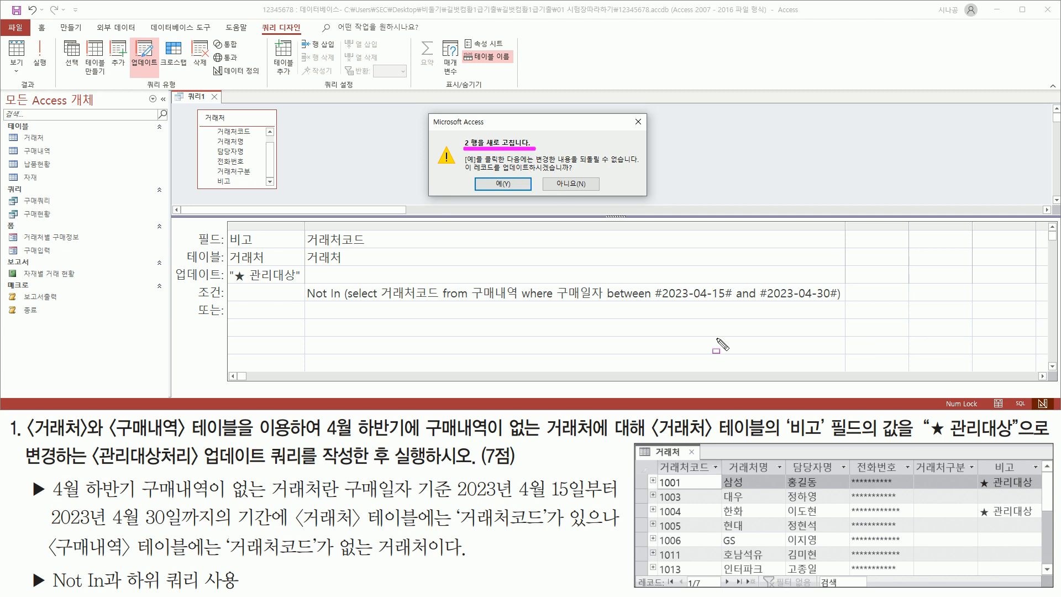
pyautogui.moveTo(979, 489); pyautogui.dragTo(1033, 488)
pyautogui.moveTo(978, 519); pyautogui.dragTo(1035, 519)
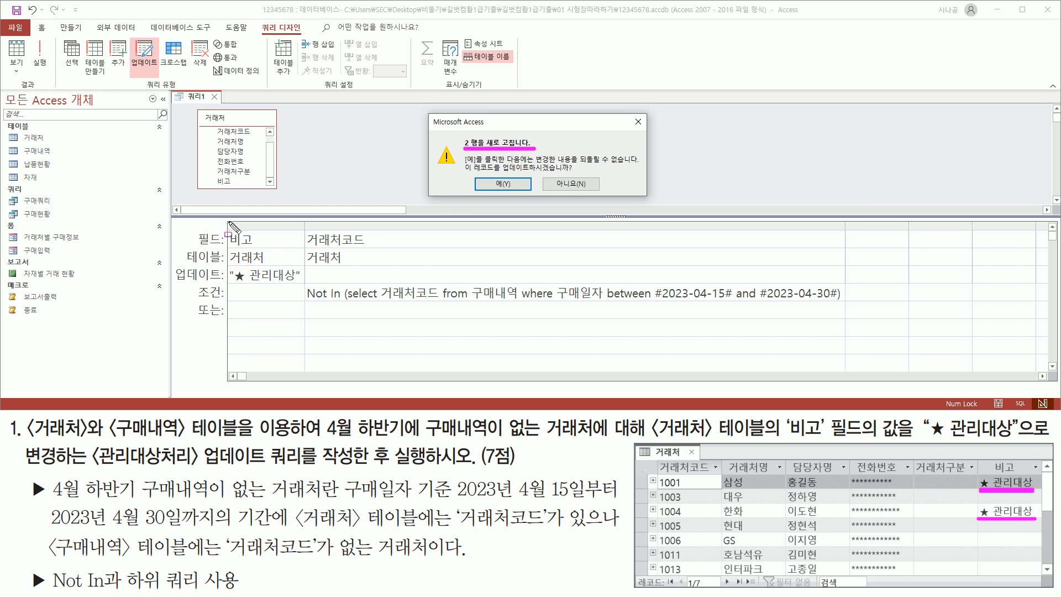
pyautogui.moveTo(221, 221); pyautogui.dragTo(846, 309)
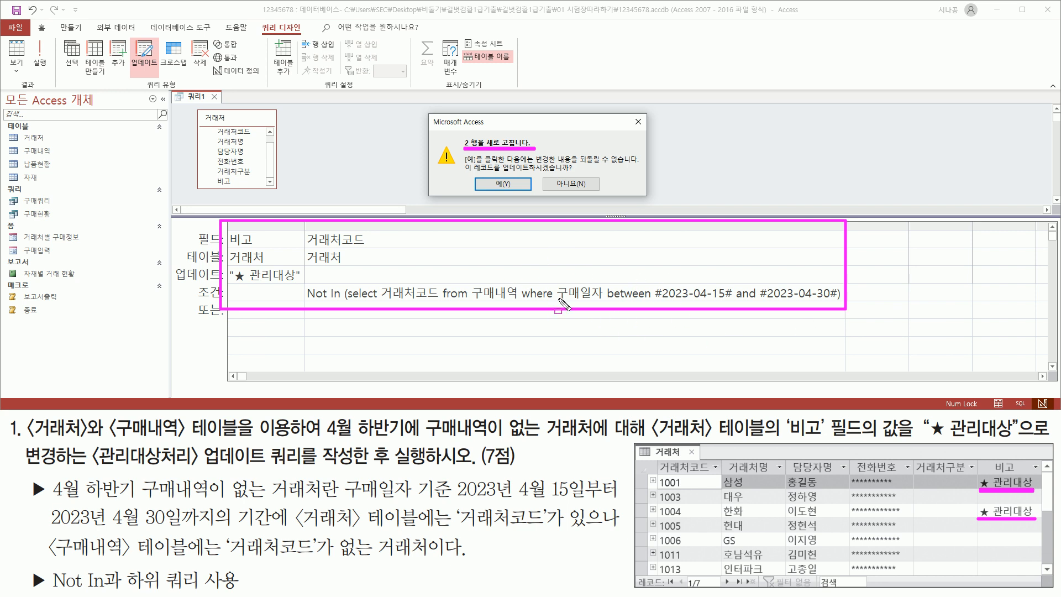
pyautogui.press('Escape')
pyautogui.moveTo(467, 174); pyautogui.dragTo(582, 171)
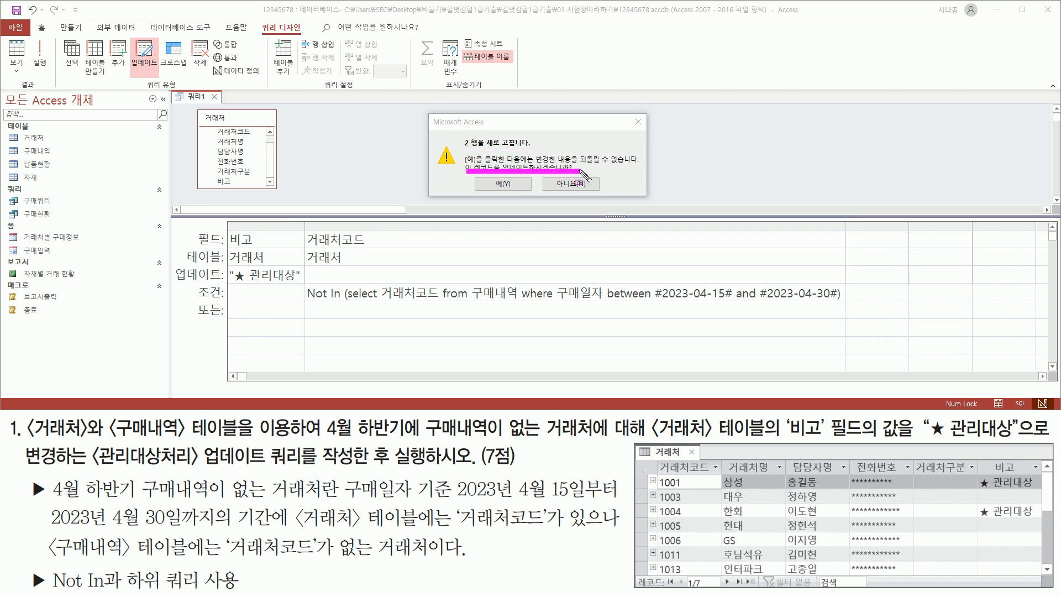
pyautogui.press('Escape')
pyautogui.click(509, 186)
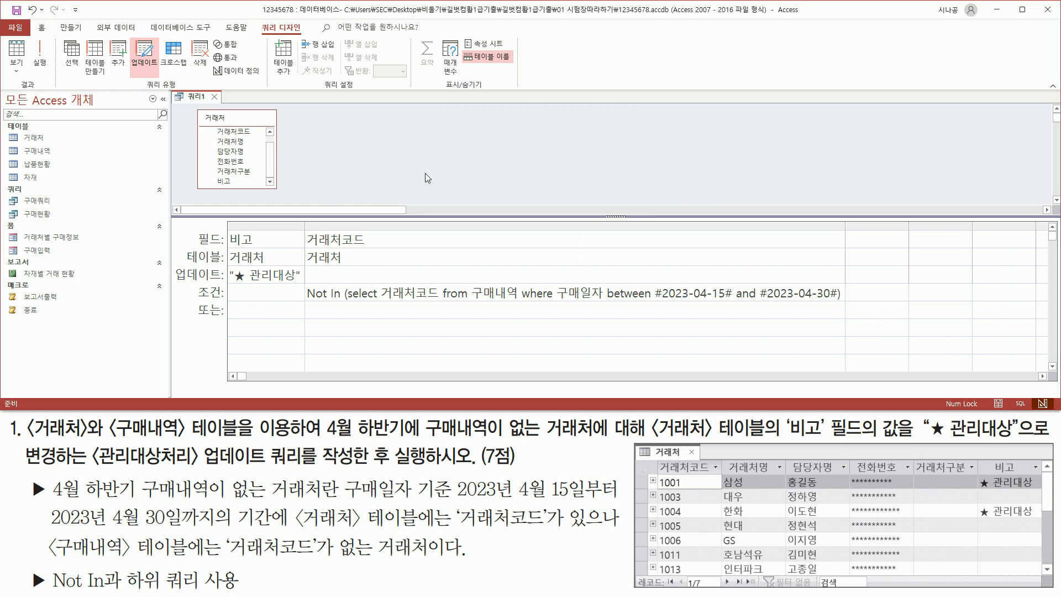
# Close the update query's design and choose to save its changes
pyautogui.moveTo(17, 145); pyautogui.dragTo(51, 146)
pyautogui.moveTo(207, 89); pyautogui.dragTo(222, 105)
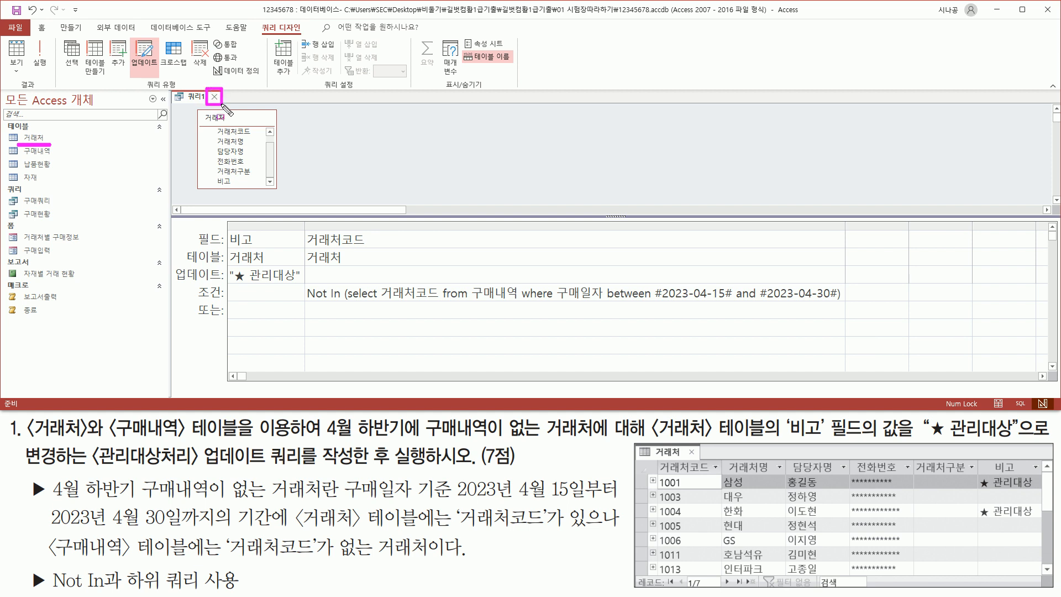
pyautogui.press('Escape')
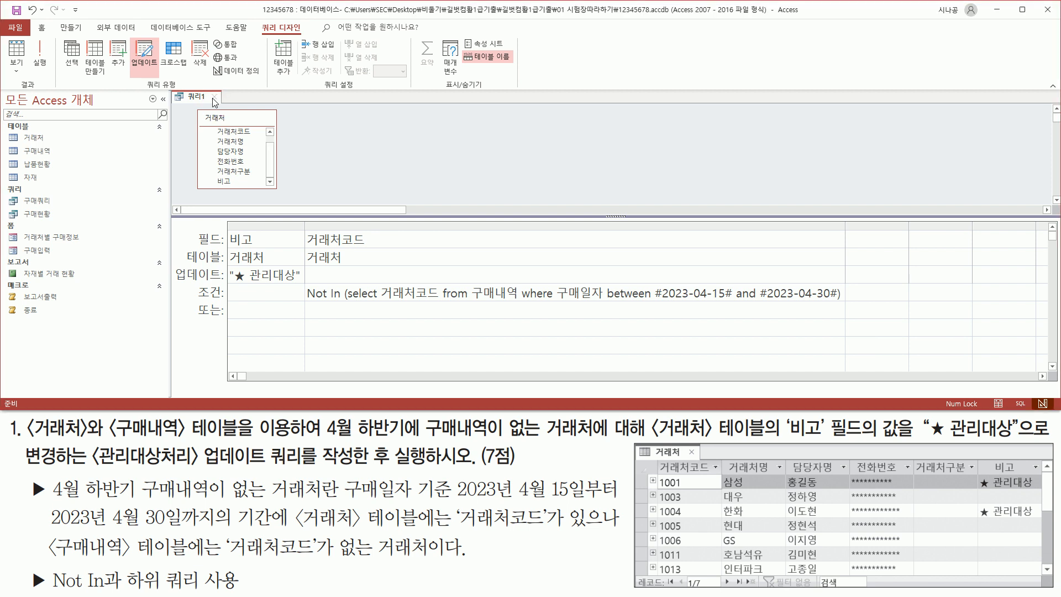
pyautogui.click(213, 97)
pyautogui.moveTo(522, 296); pyautogui.dragTo(522, 138)
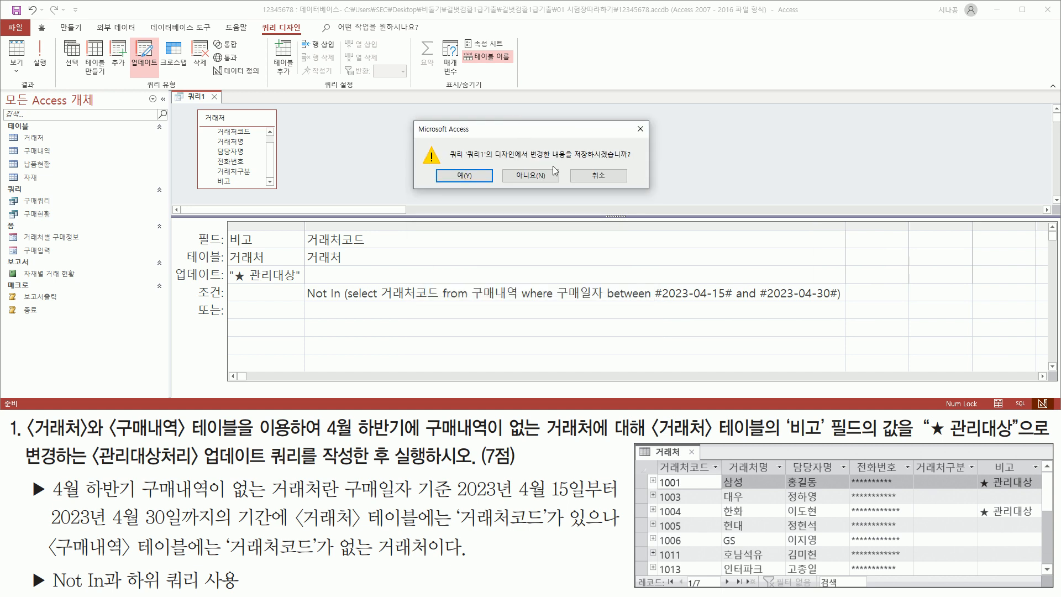
pyautogui.moveTo(573, 161); pyautogui.dragTo(639, 162)
pyautogui.moveTo(445, 165); pyautogui.dragTo(462, 188)
pyautogui.press('Escape')
pyautogui.click(468, 176)
# Save the update query under the name 관리대상처리
pyautogui.moveTo(446, 127); pyautogui.dragTo(496, 157)
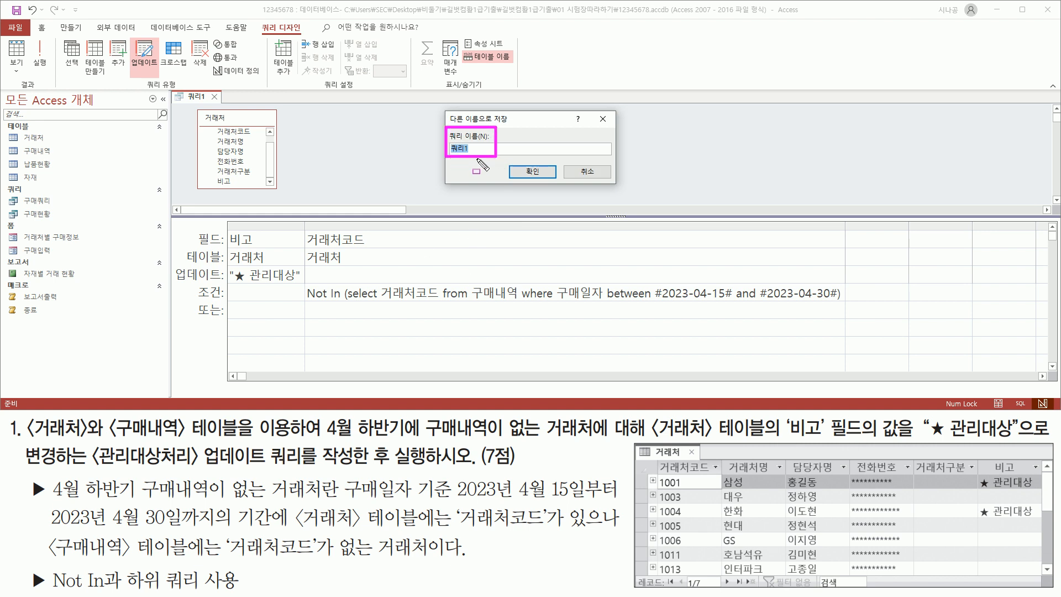
pyautogui.moveTo(118, 472); pyautogui.dragTo(358, 471)
pyautogui.press('Escape')
pyautogui.click(517, 122)
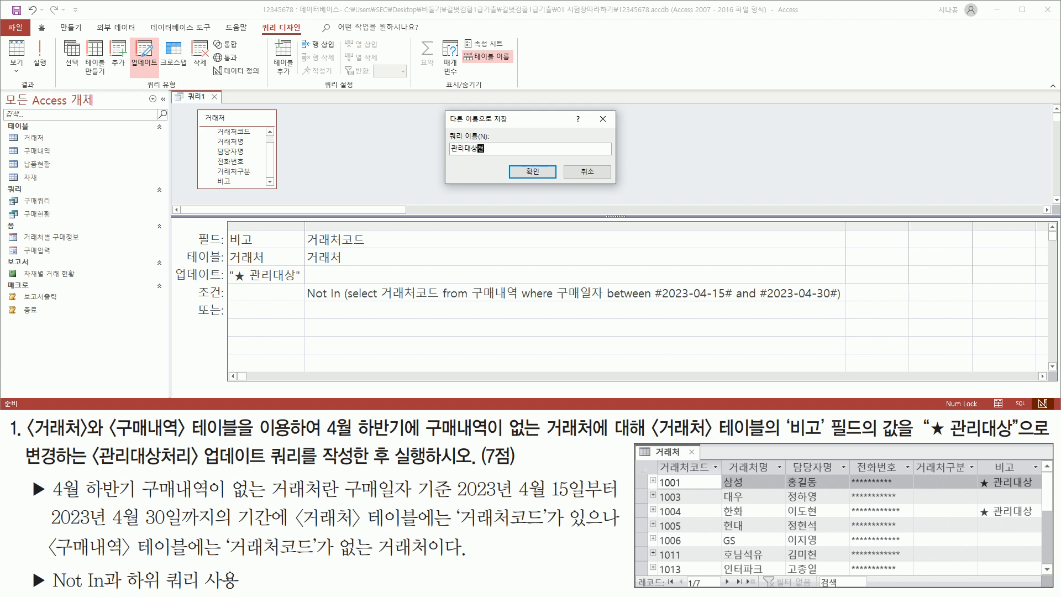
pyautogui.moveTo(442, 159); pyautogui.dragTo(506, 159)
pyautogui.moveTo(526, 162); pyautogui.dragTo(543, 180)
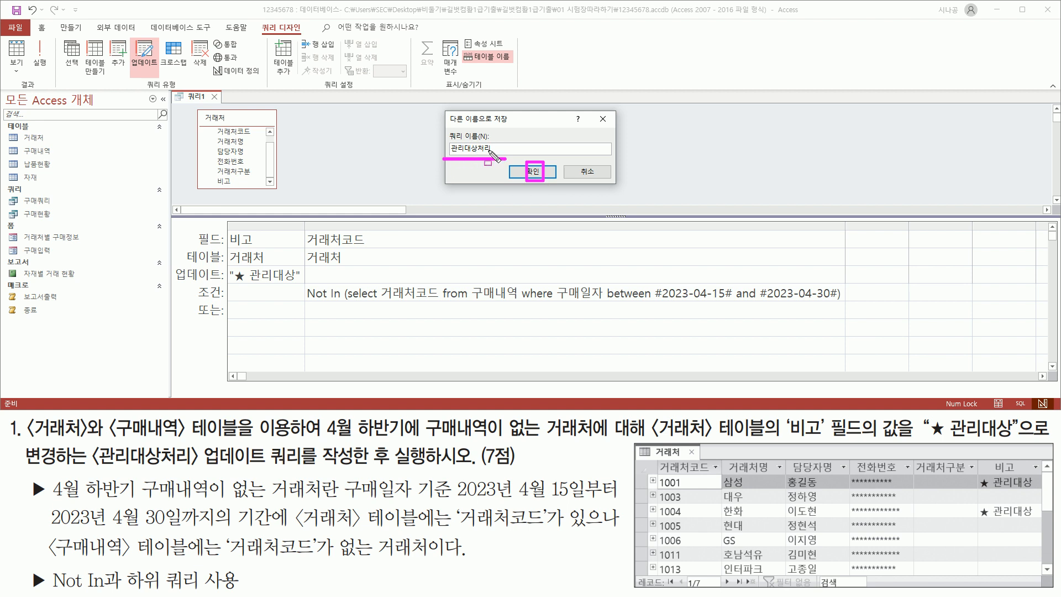
pyautogui.press('Escape')
pyautogui.click(534, 173)
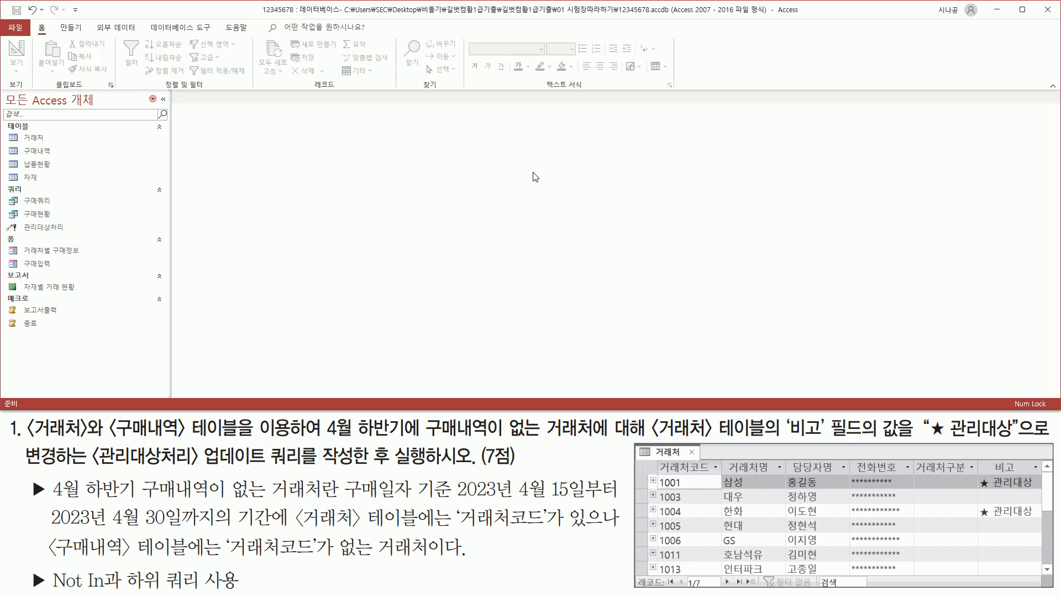
# Open the 거래처 table and fit the 비고, 거래처구분, 전화번호, 담당자명 and 거래처코드 columns to their contents
pyautogui.hotkey('ctrl', '2')
pyautogui.moveTo(5, 234); pyautogui.dragTo(77, 235)
pyautogui.press('Escape')
pyautogui.click(36, 137)
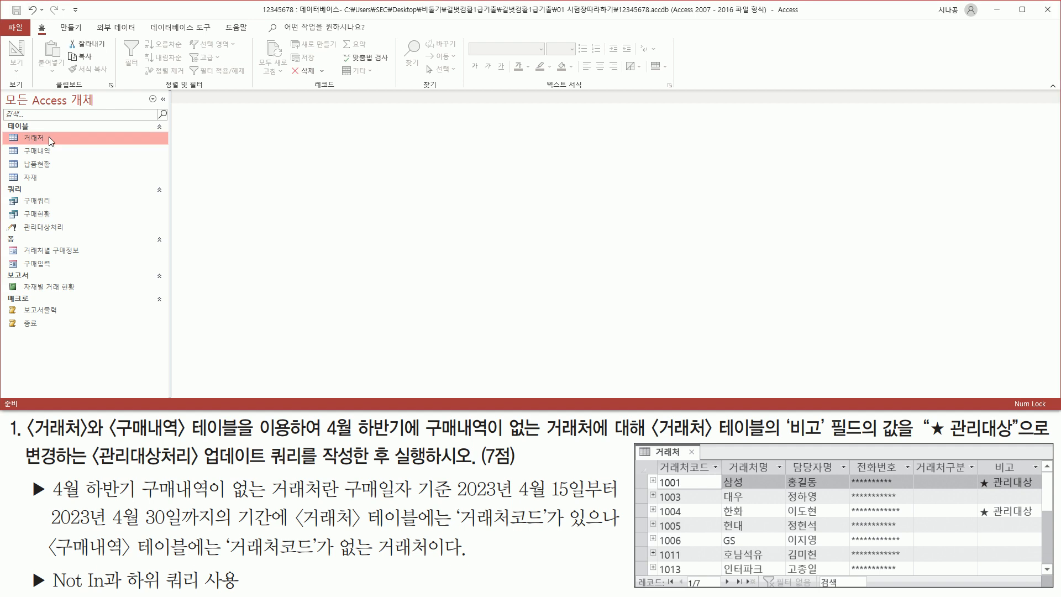
pyautogui.doubleClick(49, 137)
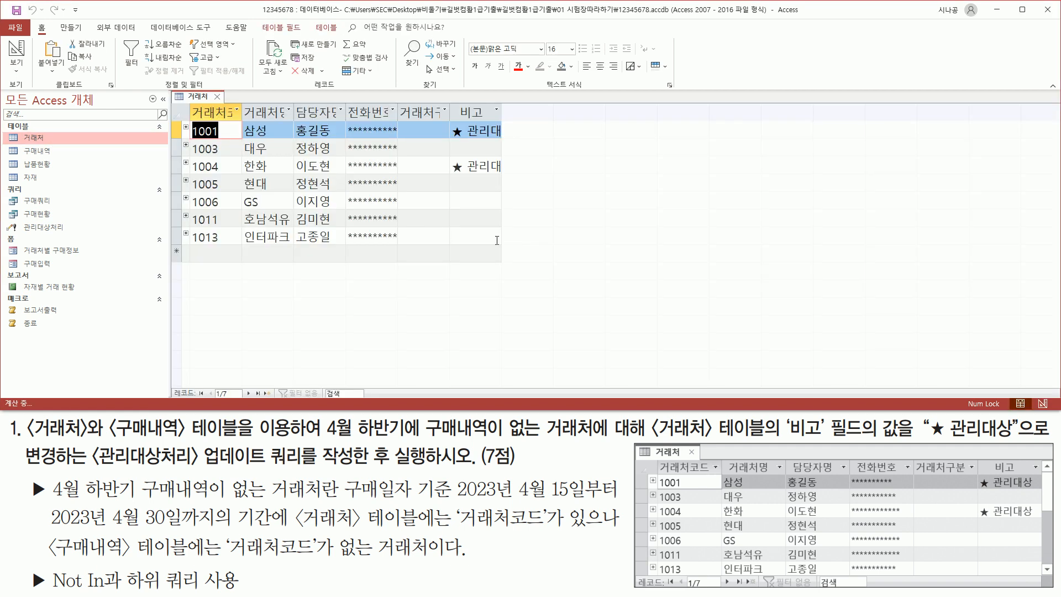
pyautogui.doubleClick(503, 112)
pyautogui.doubleClick(452, 112)
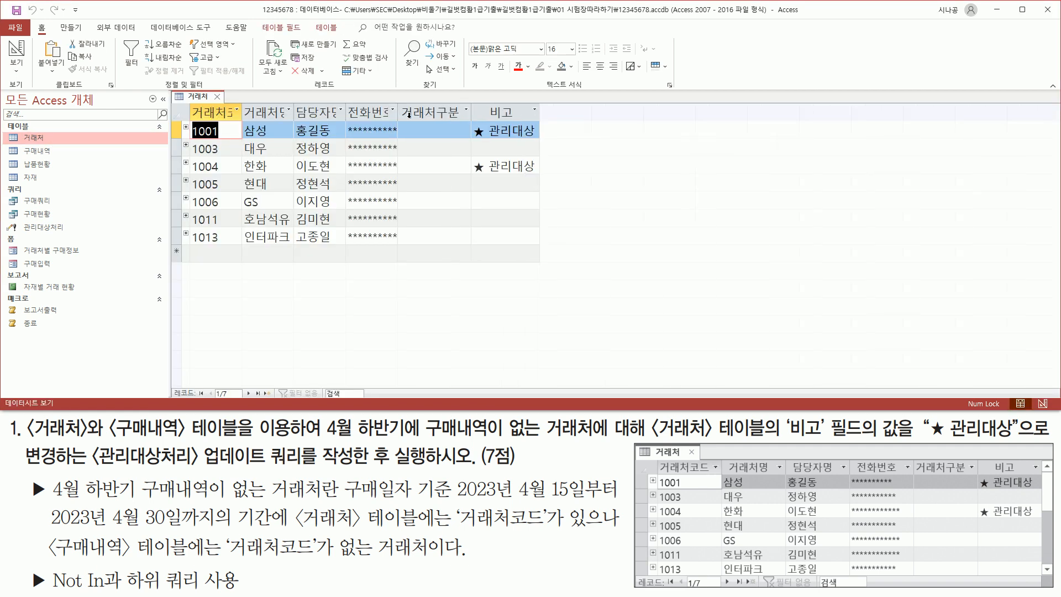
pyautogui.doubleClick(398, 112)
pyautogui.doubleClick(347, 112)
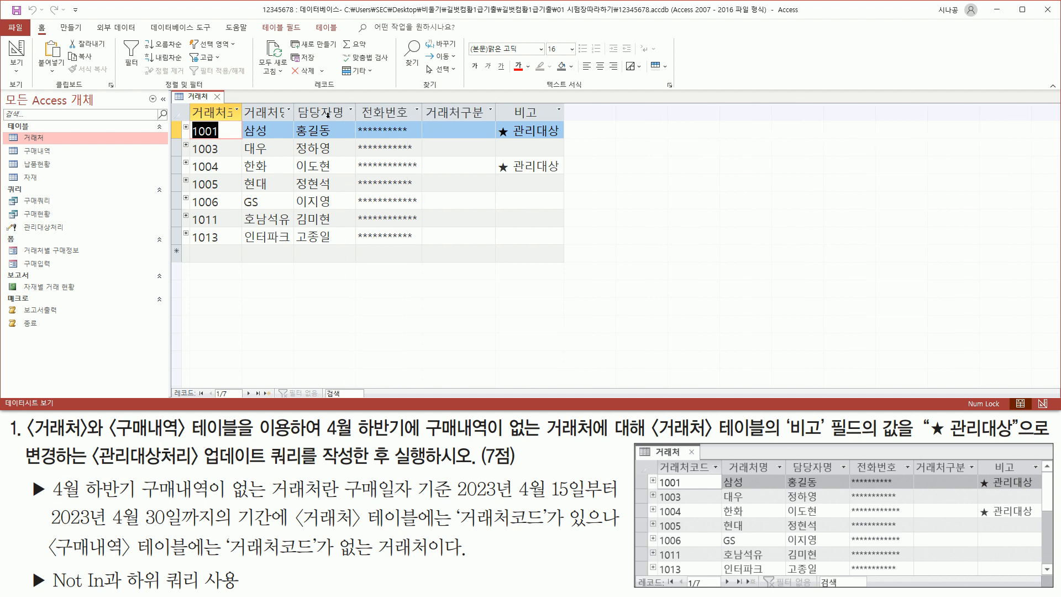
pyautogui.doubleClick(243, 110)
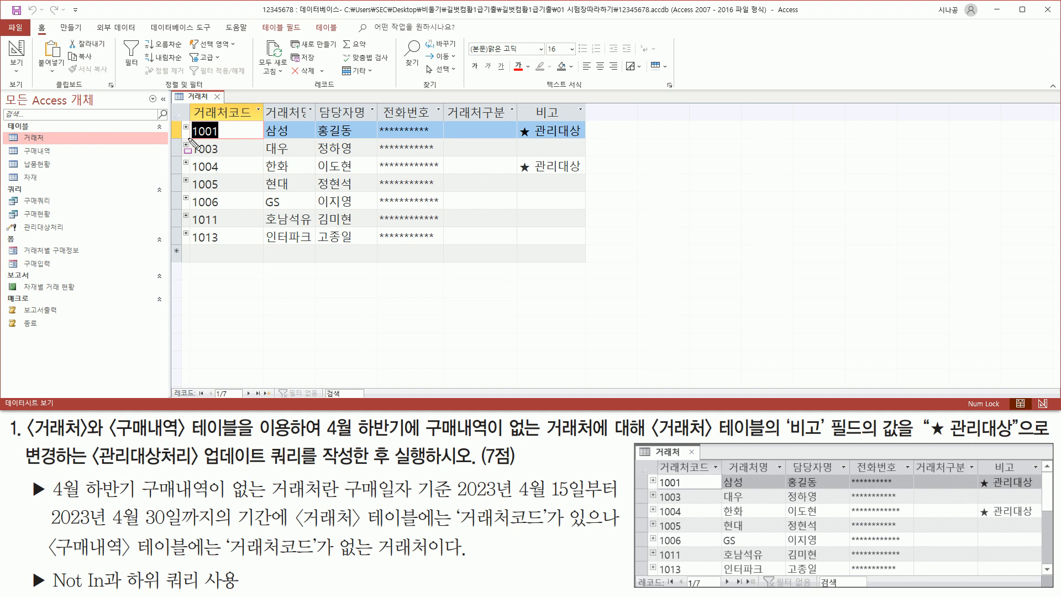
# Compare the 거래처 table's "★ 관리대상" records and record count with the expected result
pyautogui.moveTo(189, 137); pyautogui.dragTo(591, 137)
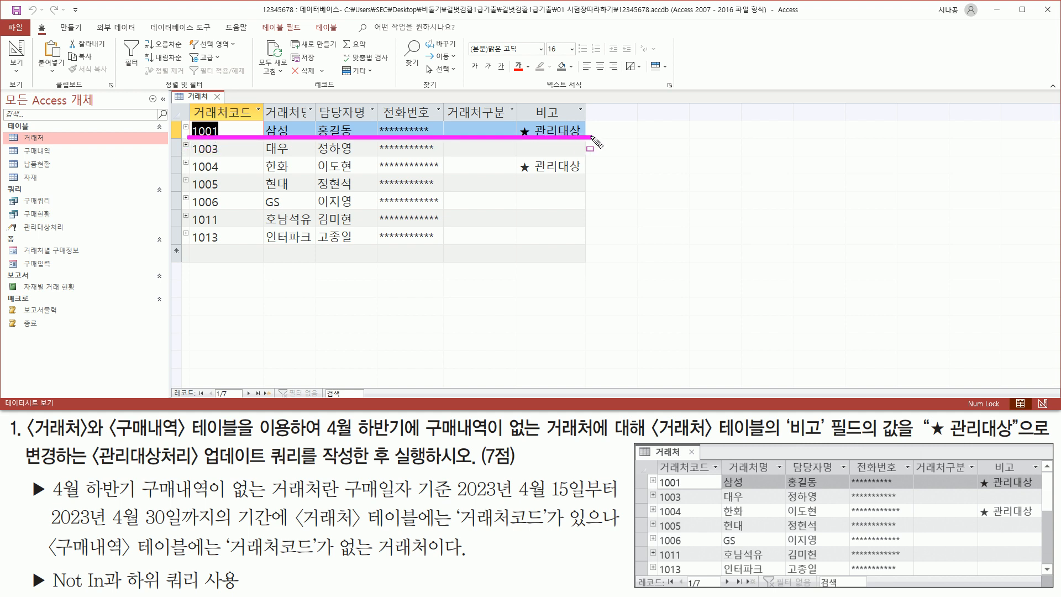
pyautogui.moveTo(187, 173); pyautogui.dragTo(592, 174)
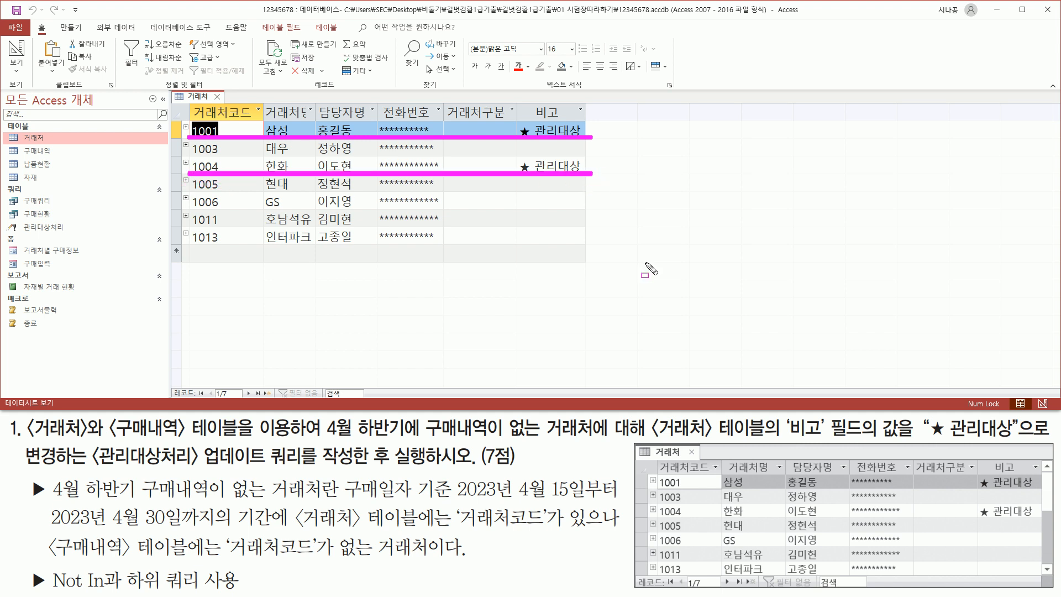
pyautogui.moveTo(658, 474)
pyautogui.mouseDown()
pyautogui.moveTo(669, 491)
pyautogui.moveTo(1045, 490)
pyautogui.mouseUp()
pyautogui.moveTo(659, 504)
pyautogui.mouseDown()
pyautogui.moveTo(698, 522)
pyautogui.moveTo(1039, 523)
pyautogui.mouseUp()
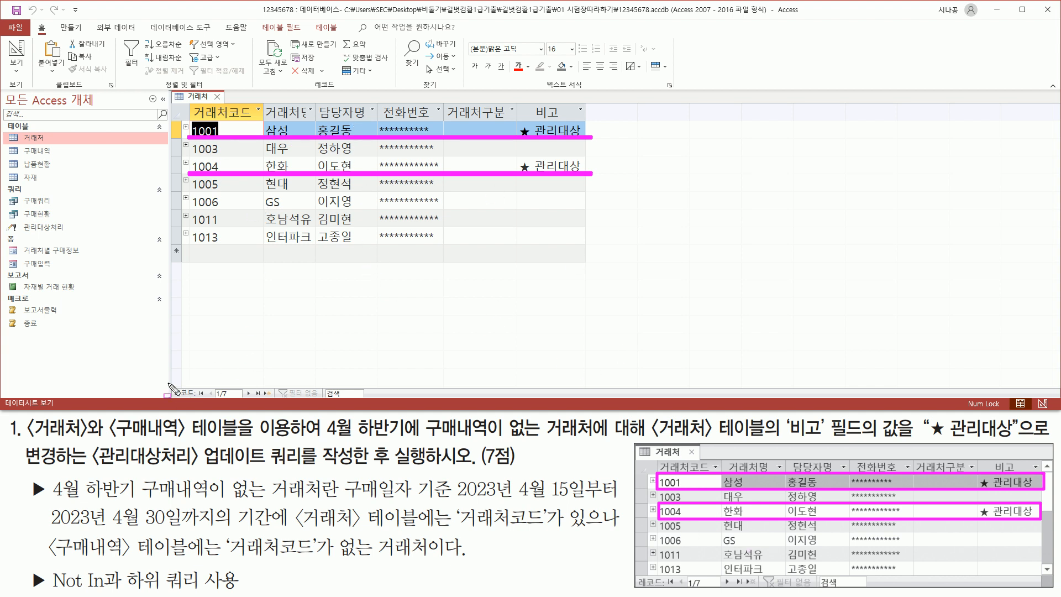
pyautogui.moveTo(169, 387); pyautogui.dragTo(280, 400)
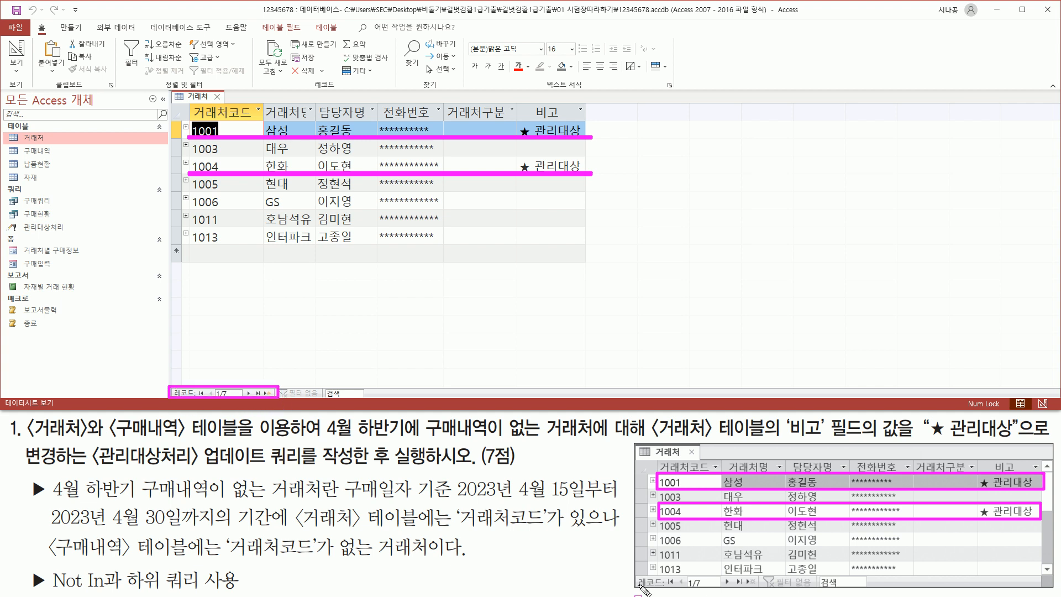
pyautogui.moveTo(649, 590)
pyautogui.mouseDown()
pyautogui.moveTo(756, 590)
pyautogui.moveTo(760, 578)
pyautogui.mouseUp()
# Close the 거래처 table and save its changed column layout
pyautogui.moveTo(209, 87); pyautogui.dragTo(227, 104)
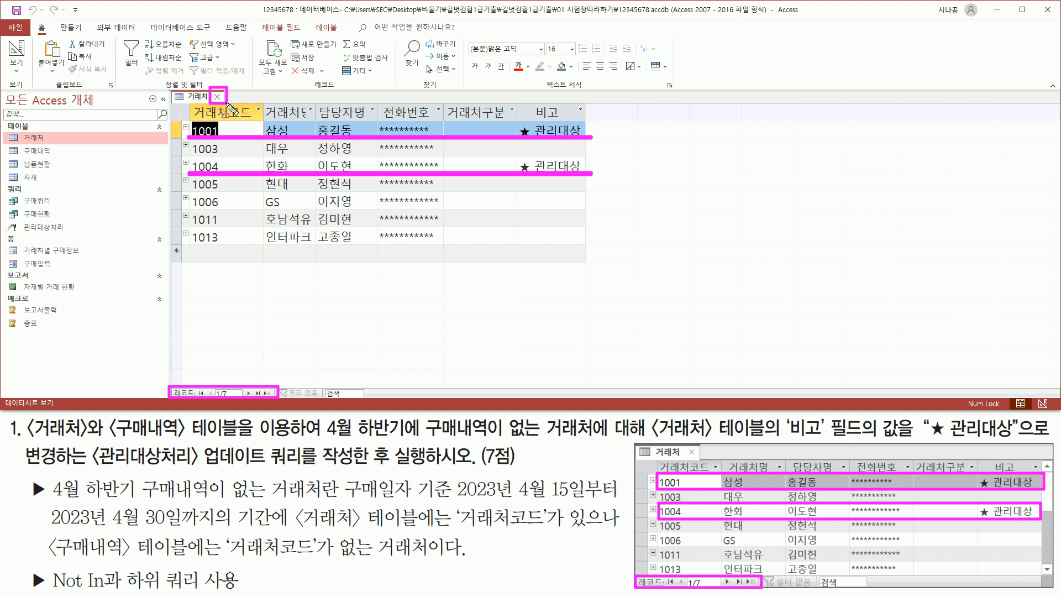
pyautogui.click(217, 96)
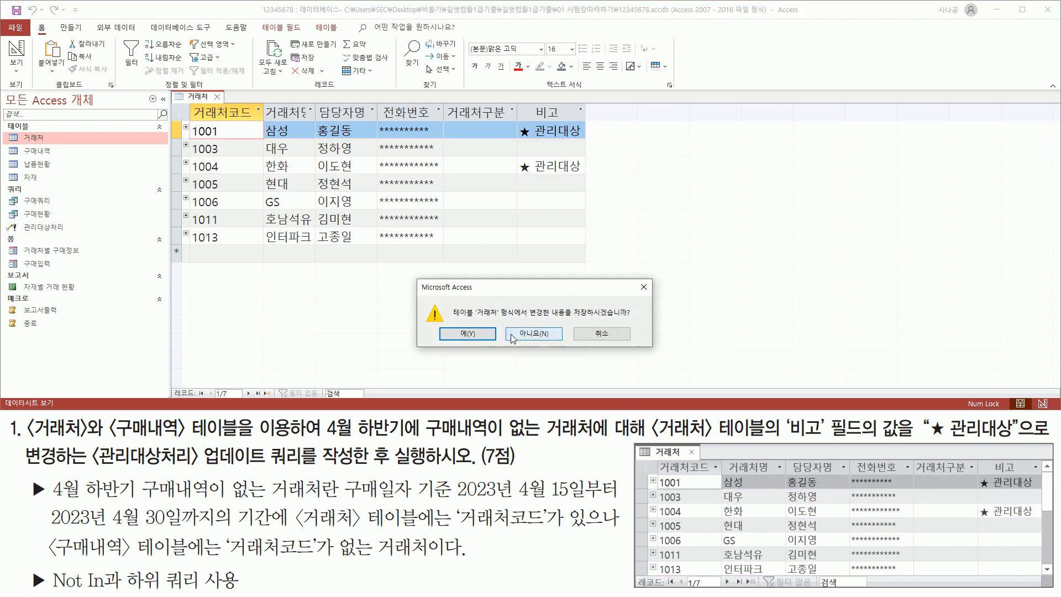
pyautogui.click(474, 336)
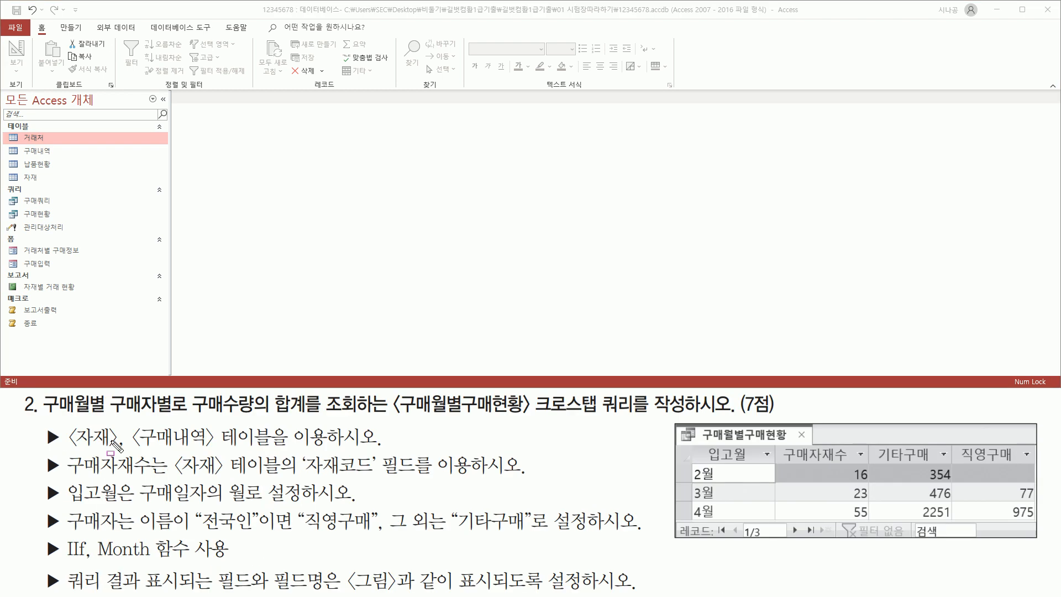
# Read the second query task's statement on the 구매월별구매현황 crosstab query and its sample result picture
pyautogui.moveTo(43, 417); pyautogui.dragTo(308, 414)
pyautogui.moveTo(397, 413); pyautogui.dragTo(683, 415)
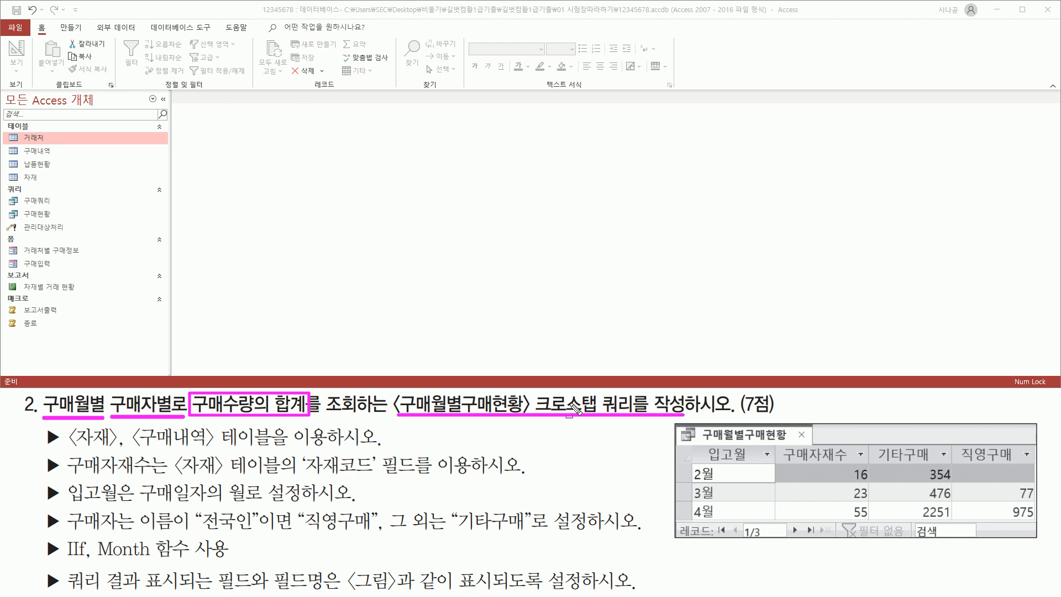
pyautogui.moveTo(534, 393)
pyautogui.mouseDown()
pyautogui.moveTo(589, 423)
pyautogui.moveTo(633, 422)
pyautogui.mouseUp()
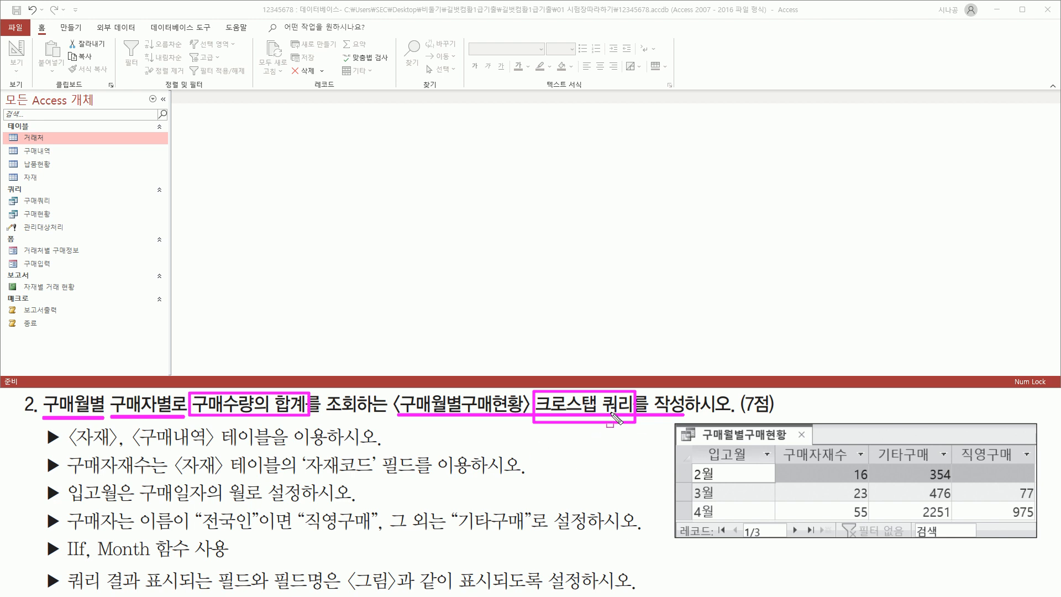
pyautogui.press('Escape')
pyautogui.moveTo(673, 423)
pyautogui.mouseDown()
pyautogui.moveTo(960, 554)
pyautogui.moveTo(1038, 541)
pyautogui.mouseUp()
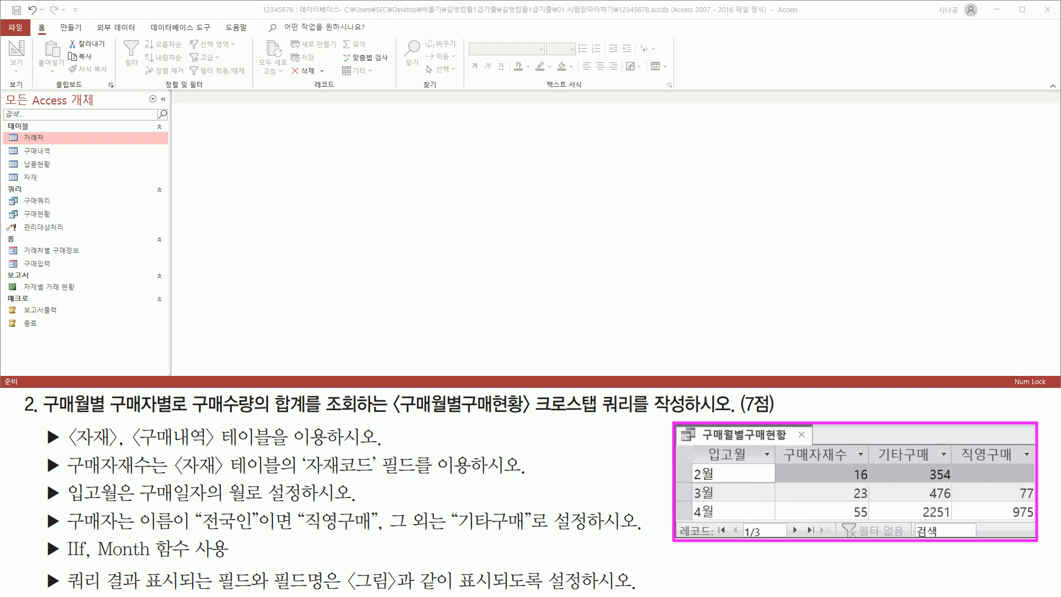
pyautogui.press('Escape')
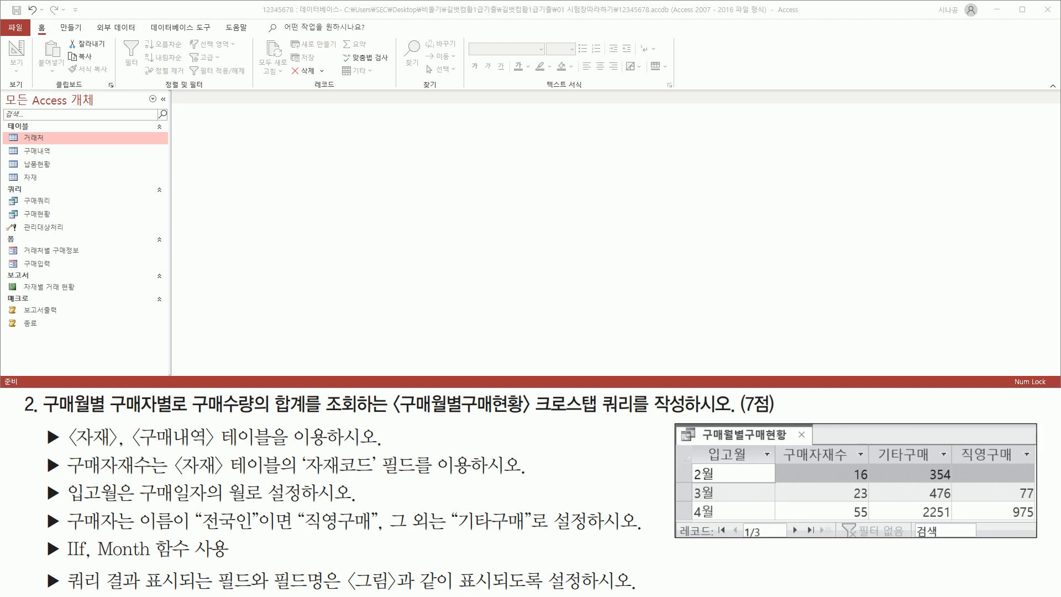
# Match the task's purchase month, purchaser, 구매수량 sum and 구매자재수 requirements to the headings and values in the sample result
pyautogui.moveTo(41, 414); pyautogui.dragTo(109, 415)
pyautogui.moveTo(688, 445)
pyautogui.mouseDown()
pyautogui.moveTo(756, 525)
pyautogui.moveTo(772, 523)
pyautogui.mouseUp()
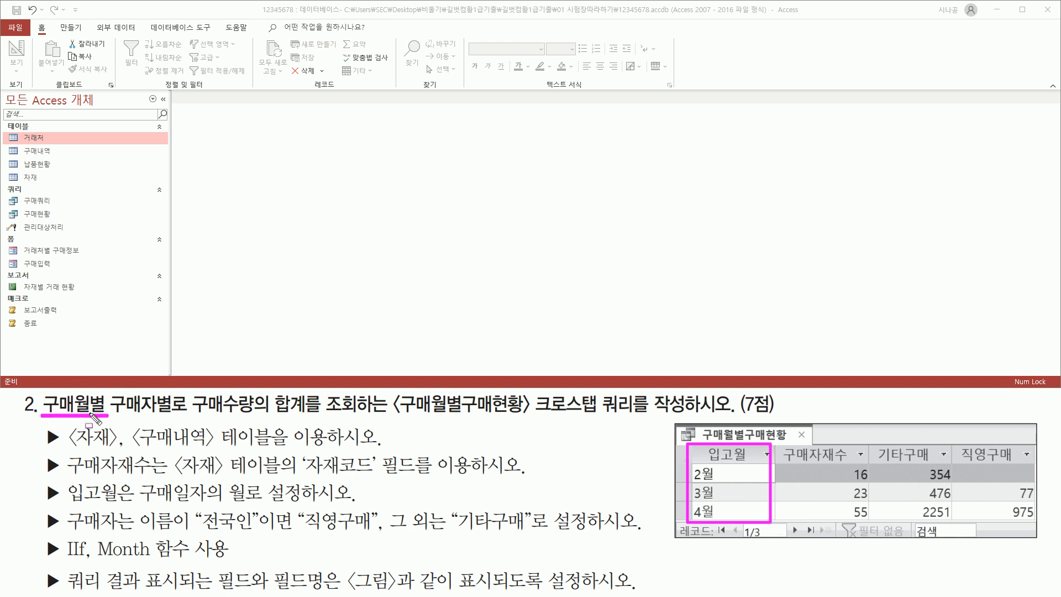
pyautogui.moveTo(108, 390)
pyautogui.mouseDown()
pyautogui.moveTo(124, 415)
pyautogui.moveTo(176, 416)
pyautogui.mouseUp()
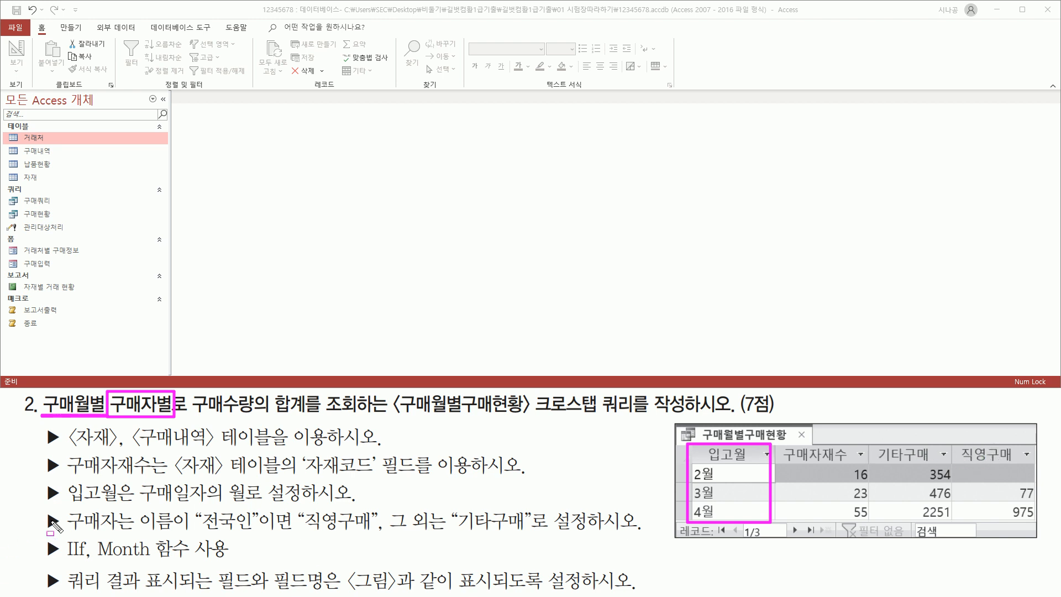
pyautogui.moveTo(67, 530)
pyautogui.mouseDown()
pyautogui.moveTo(456, 533)
pyautogui.moveTo(468, 525)
pyautogui.moveTo(534, 536)
pyautogui.mouseUp()
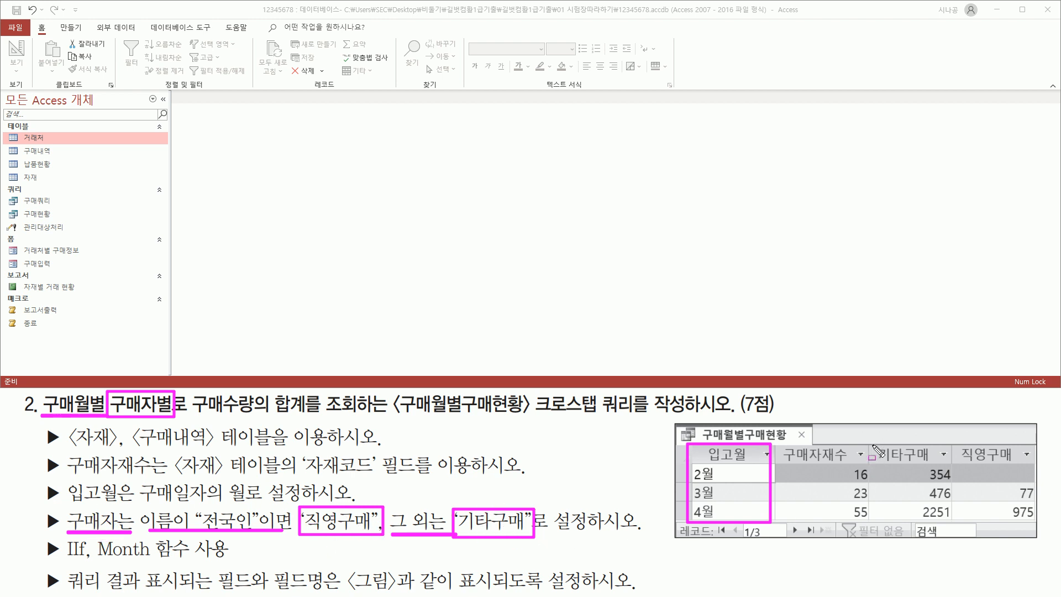
pyautogui.moveTo(871, 442)
pyautogui.mouseDown()
pyautogui.moveTo(895, 463)
pyautogui.moveTo(1031, 463)
pyautogui.mouseUp()
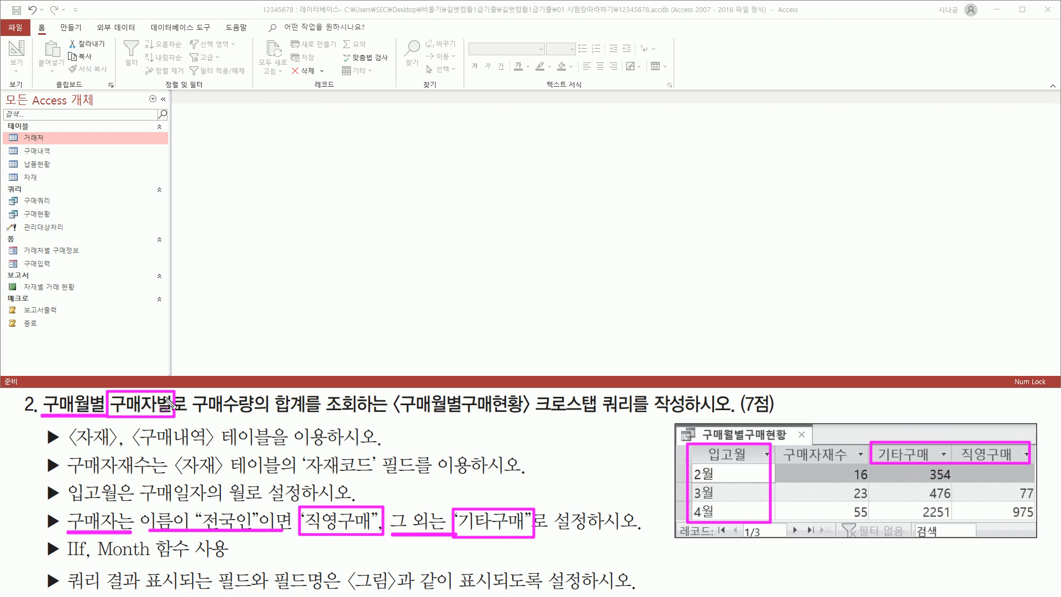
pyautogui.moveTo(188, 417); pyautogui.dragTo(354, 418)
pyautogui.moveTo(881, 469)
pyautogui.mouseDown()
pyautogui.moveTo(898, 517)
pyautogui.moveTo(1039, 523)
pyautogui.mouseUp()
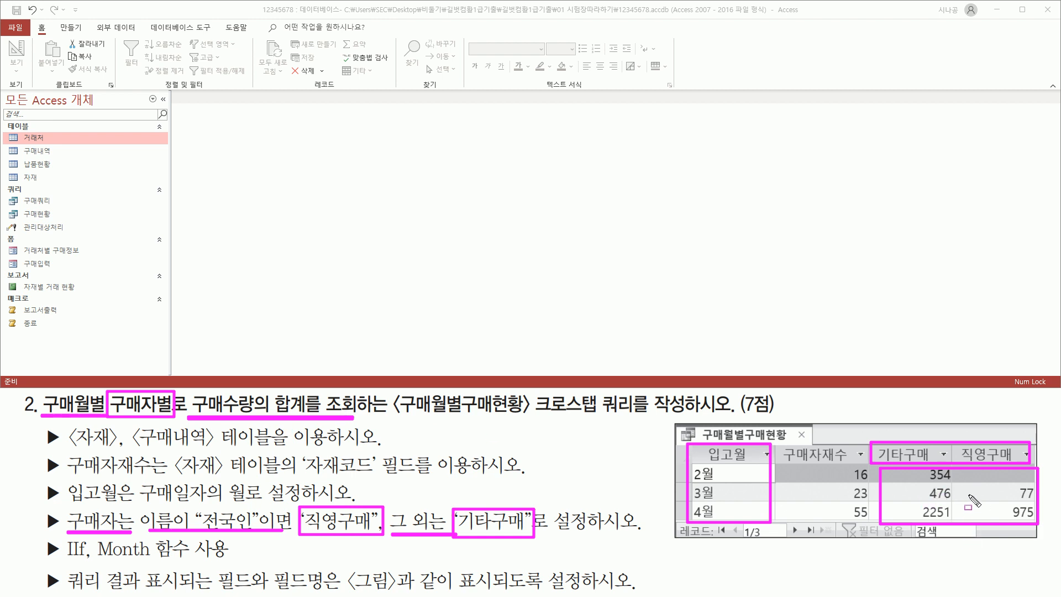
pyautogui.moveTo(41, 453)
pyautogui.mouseDown()
pyautogui.moveTo(57, 475)
pyautogui.moveTo(486, 477)
pyautogui.mouseUp()
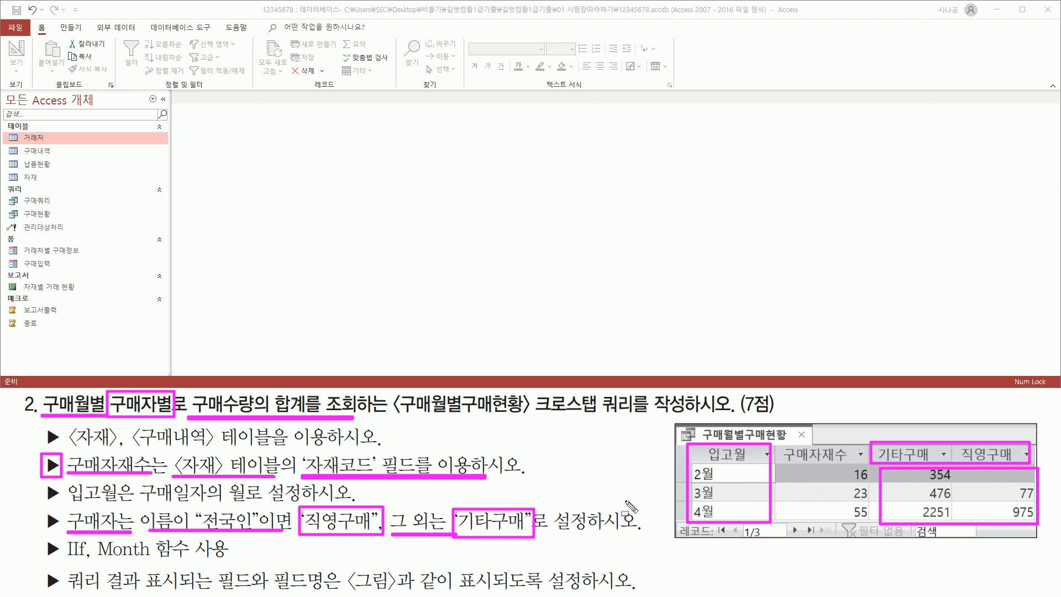
pyautogui.moveTo(779, 447); pyautogui.dragTo(867, 520)
pyautogui.moveTo(934, 439); pyautogui.dragTo(952, 428)
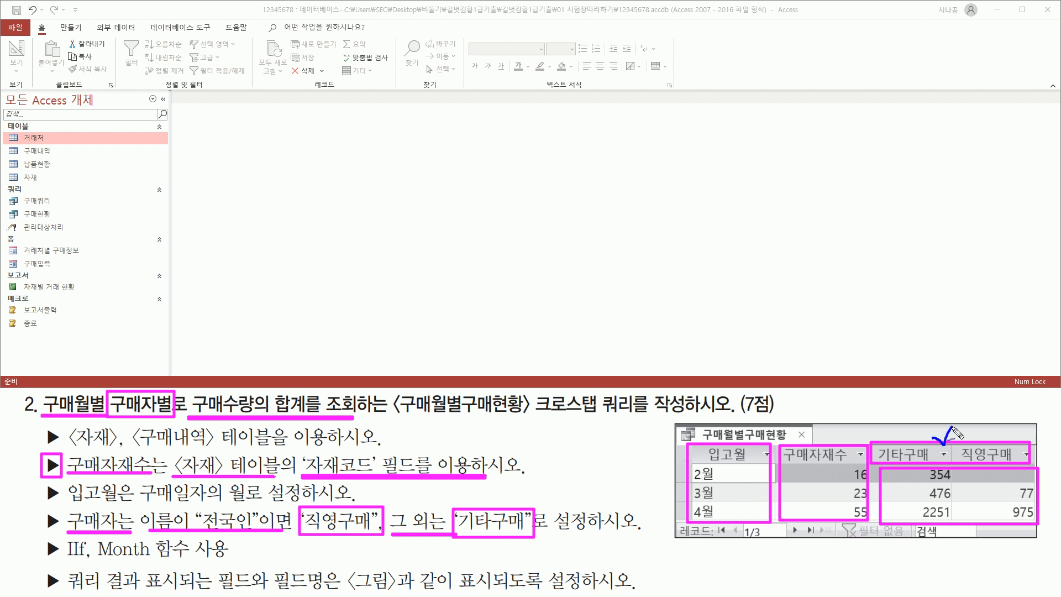
pyautogui.moveTo(894, 487)
pyautogui.mouseDown()
pyautogui.moveTo(903, 471)
pyautogui.moveTo(895, 503)
pyautogui.mouseUp()
pyautogui.moveTo(945, 480); pyautogui.dragTo(920, 504)
pyautogui.moveTo(981, 479)
pyautogui.mouseDown()
pyautogui.moveTo(939, 510)
pyautogui.moveTo(987, 523)
pyautogui.mouseUp()
pyautogui.moveTo(1031, 491); pyautogui.dragTo(1006, 522)
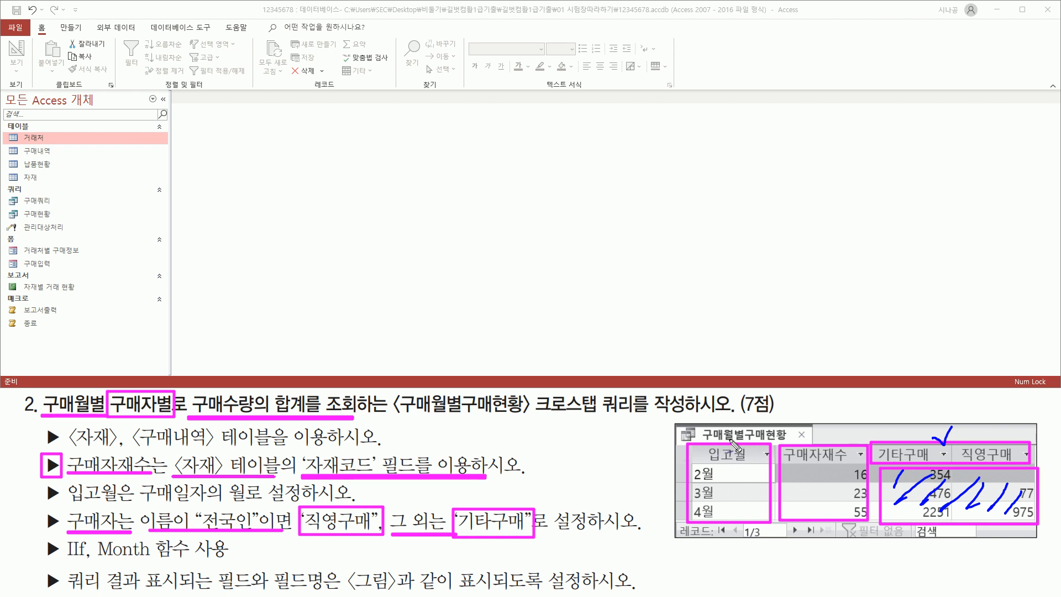
pyautogui.moveTo(721, 436); pyautogui.dragTo(750, 414)
pyautogui.moveTo(812, 431)
pyautogui.mouseDown()
pyautogui.moveTo(815, 446)
pyautogui.moveTo(836, 421)
pyautogui.mouseUp()
pyautogui.press('Escape')
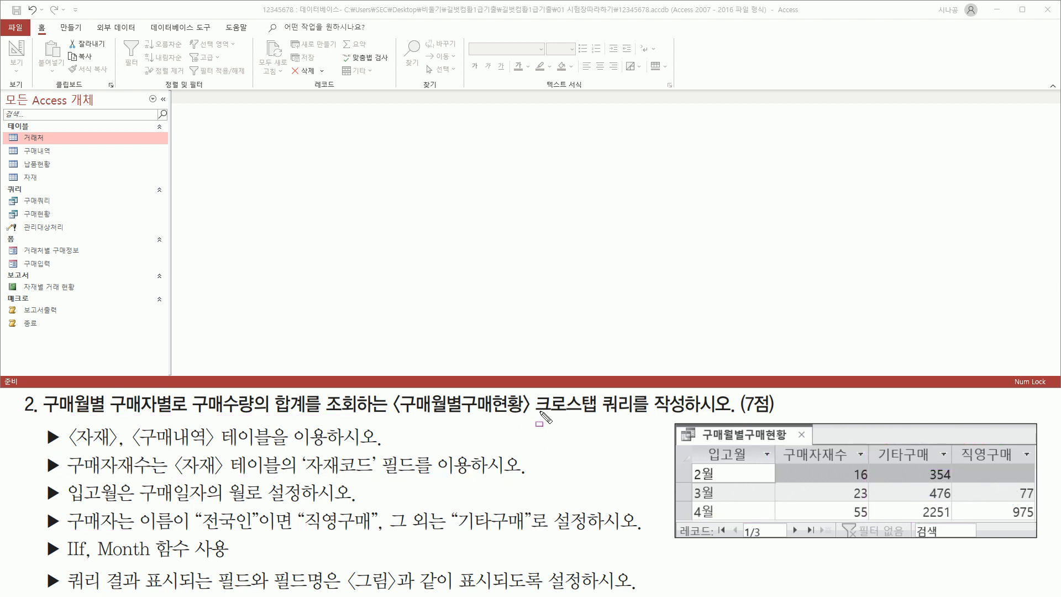
# Create a new query in Design view
pyautogui.moveTo(531, 417); pyautogui.dragTo(634, 416)
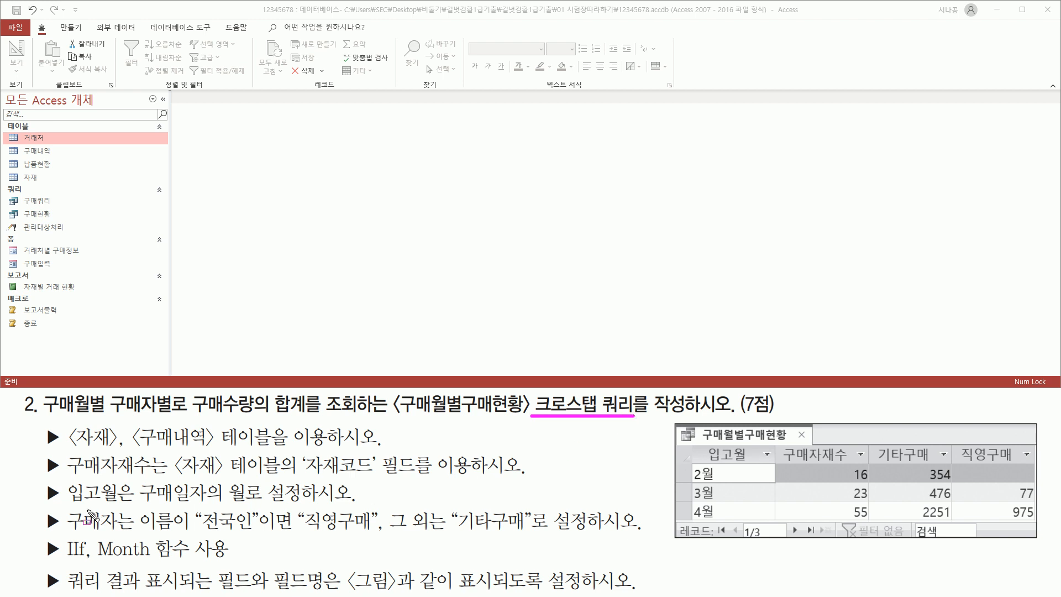
pyautogui.moveTo(38, 425)
pyautogui.mouseDown()
pyautogui.moveTo(58, 460)
pyautogui.moveTo(210, 451)
pyautogui.mouseUp()
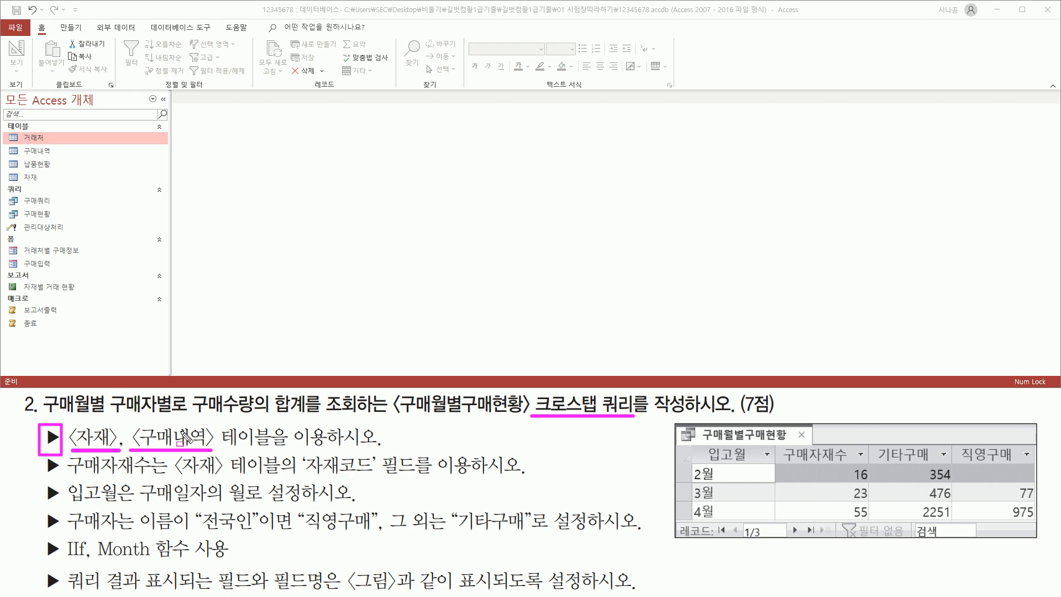
pyautogui.press('Escape')
pyautogui.click(314, 225)
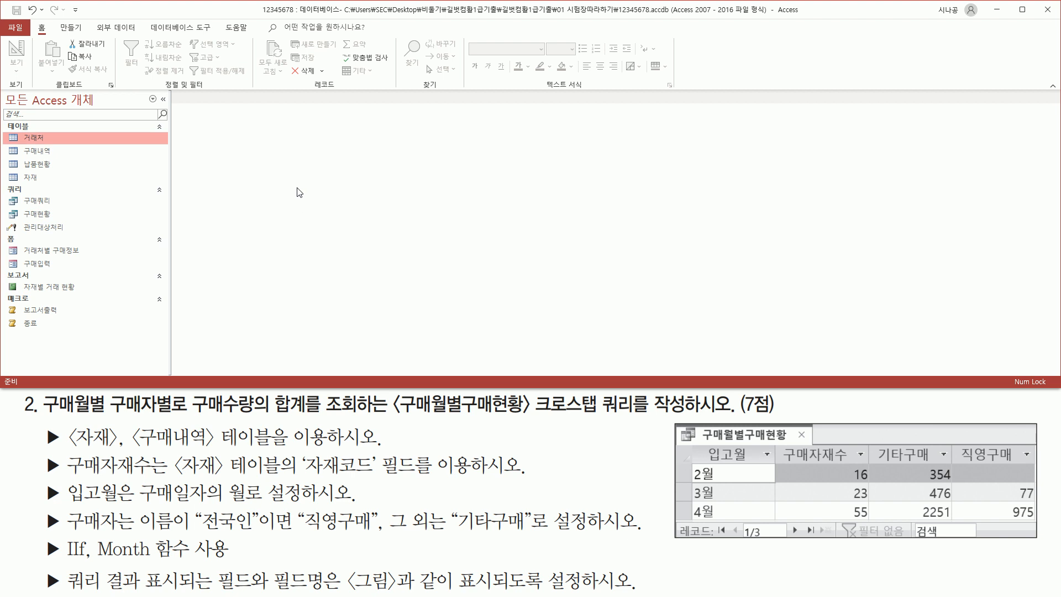
pyautogui.click(75, 27)
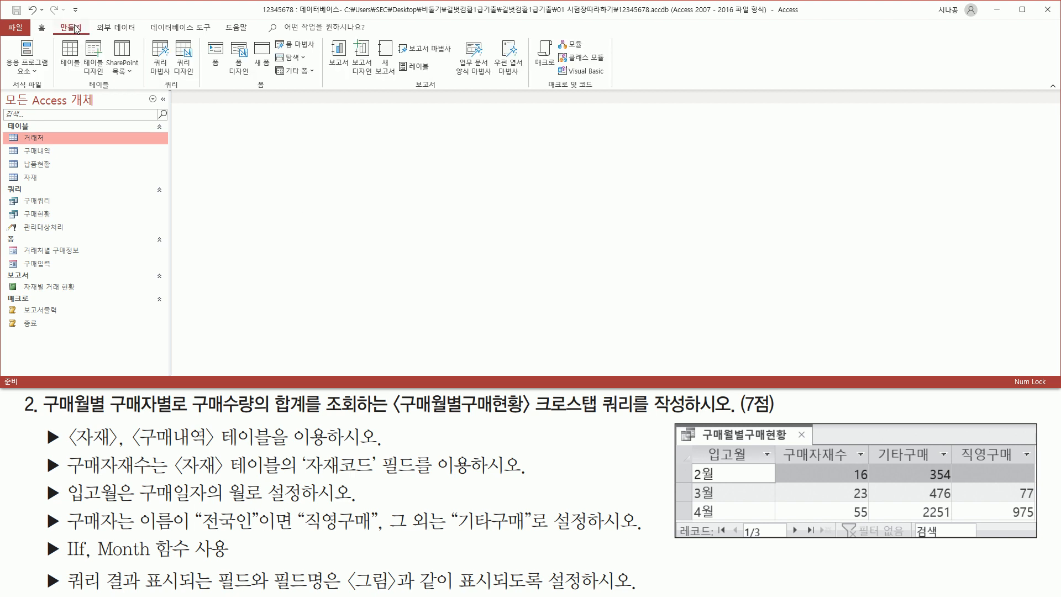
pyautogui.hotkey('ctrl', '2')
pyautogui.moveTo(157, 92); pyautogui.dragTo(186, 92)
pyautogui.press('Escape')
pyautogui.click(183, 55)
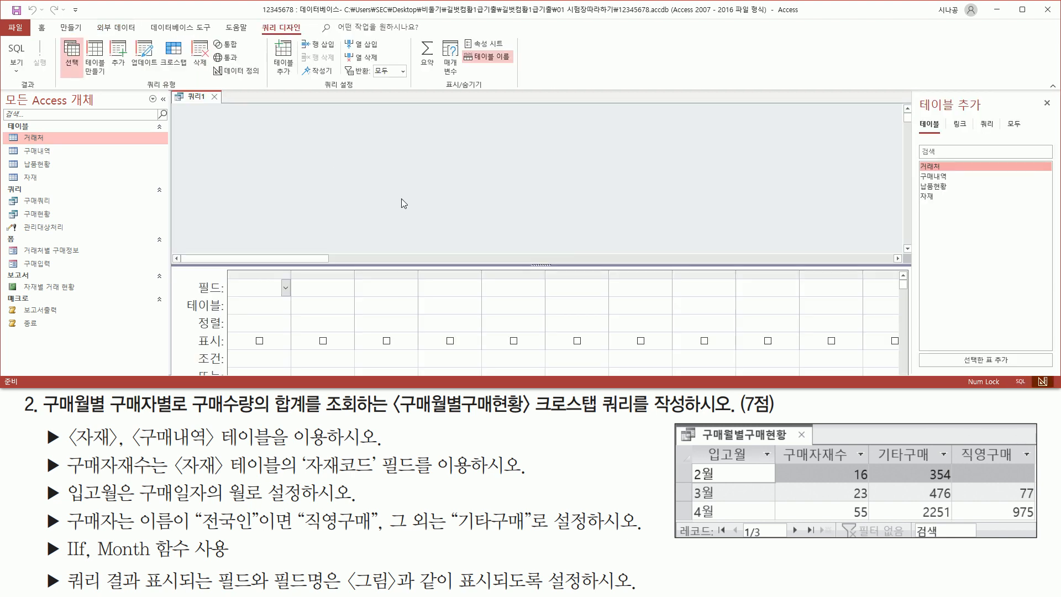
# Add the 자재 and 구매내역 tables to the query design
pyautogui.moveTo(173, 88)
pyautogui.mouseDown()
pyautogui.moveTo(891, 354)
pyautogui.moveTo(891, 369)
pyautogui.mouseUp()
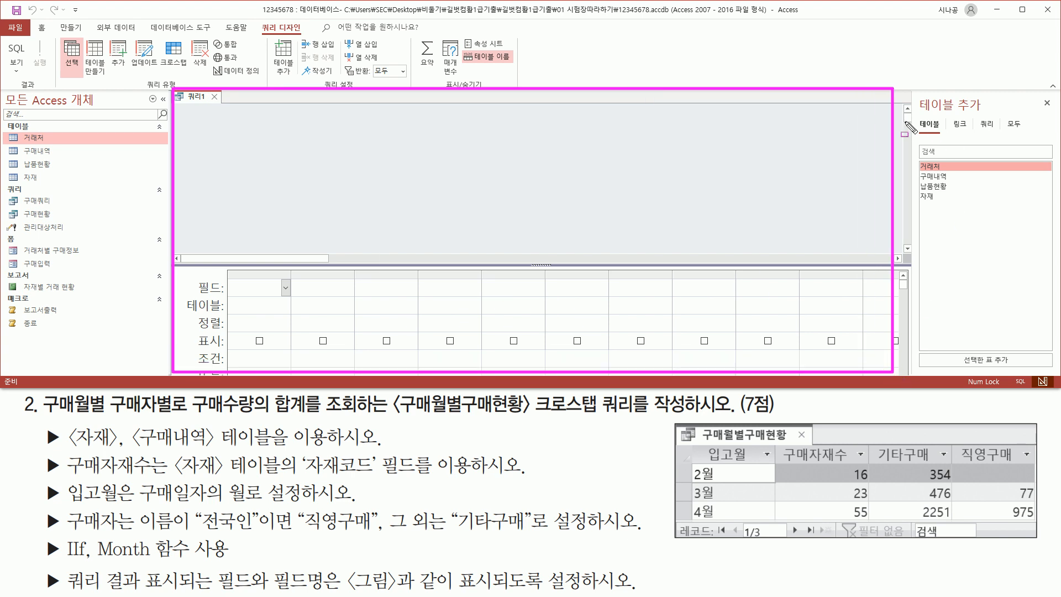
pyautogui.moveTo(913, 87)
pyautogui.mouseDown()
pyautogui.moveTo(932, 221)
pyautogui.moveTo(1057, 368)
pyautogui.mouseUp()
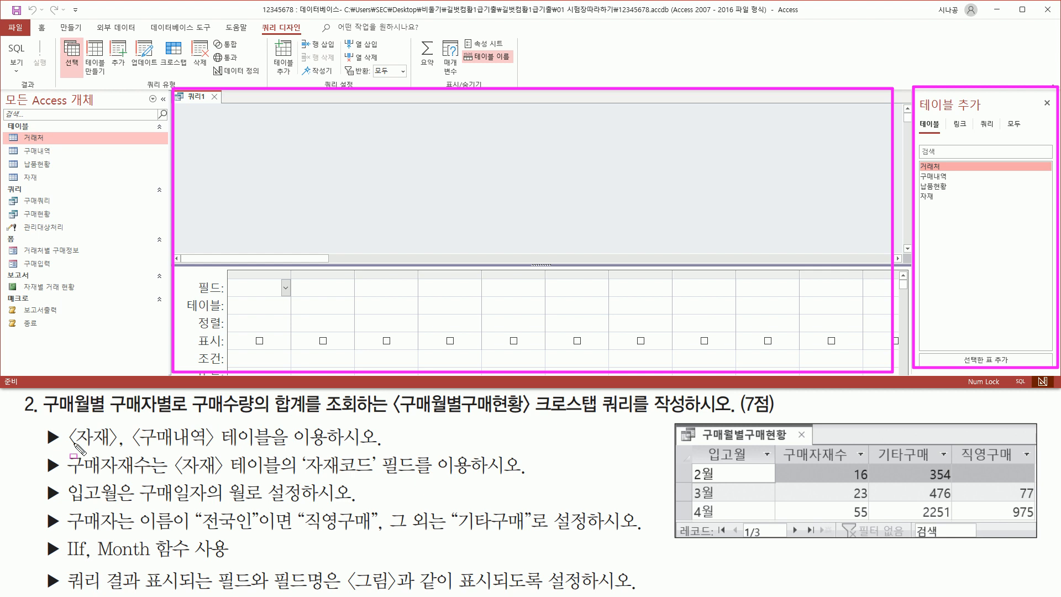
pyautogui.moveTo(65, 450); pyautogui.dragTo(340, 448)
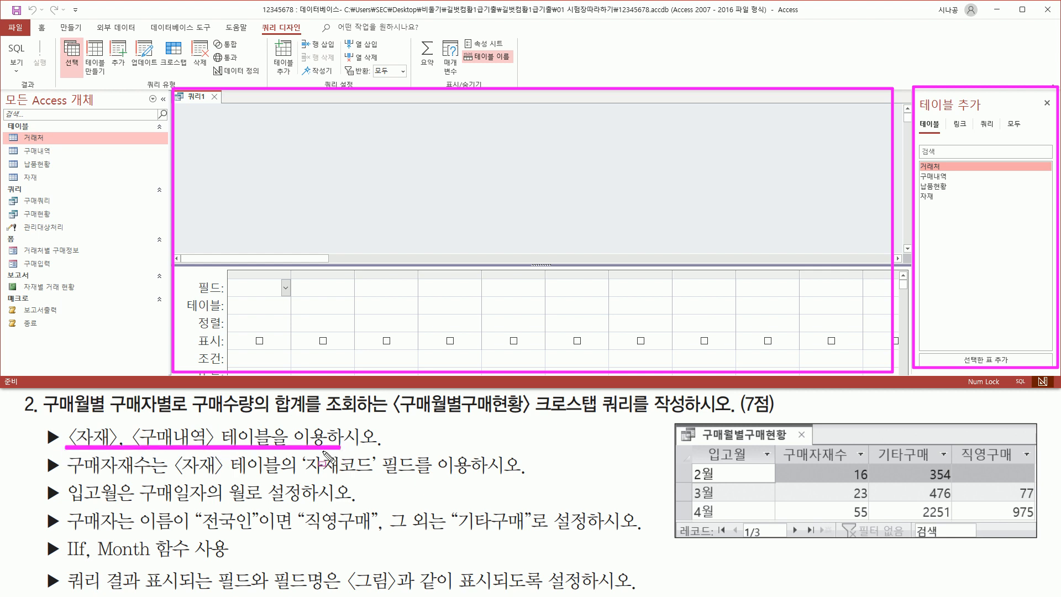
pyautogui.press('Escape')
pyautogui.click(935, 198)
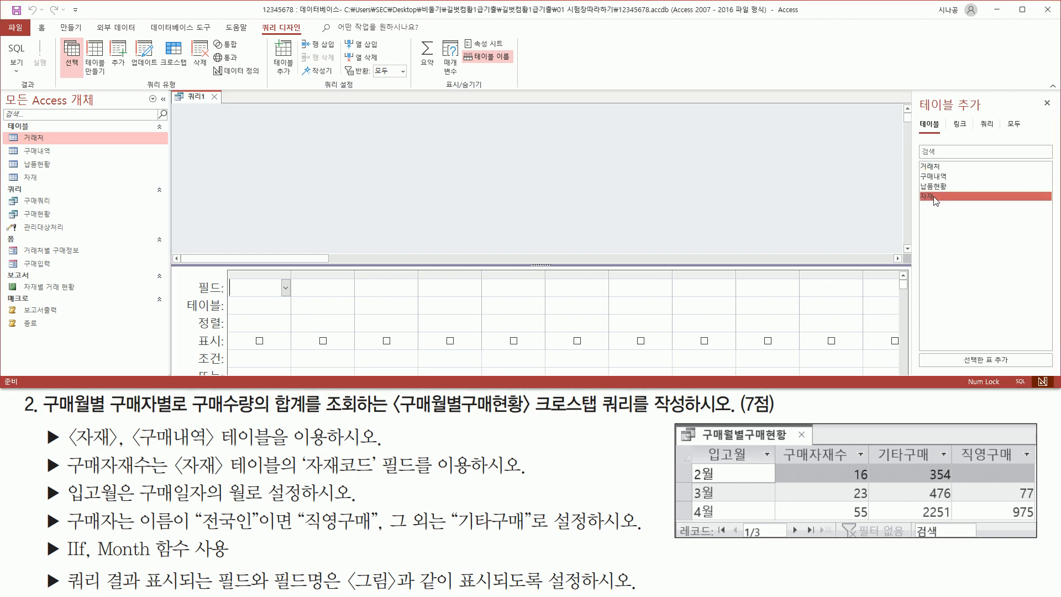
pyautogui.doubleClick(934, 196)
pyautogui.click(937, 175)
pyautogui.doubleClick(937, 175)
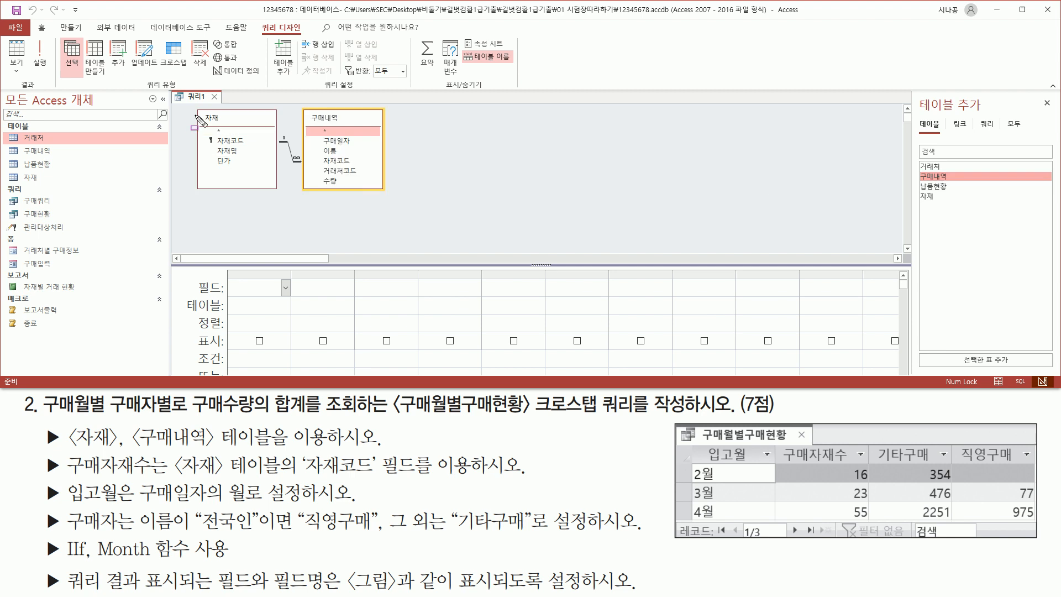
# Close the list of tables to add and enlarge the query's design grid by shrinking the area with the table boxes
pyautogui.moveTo(196, 104)
pyautogui.mouseDown()
pyautogui.moveTo(256, 179)
pyautogui.moveTo(392, 205)
pyautogui.moveTo(391, 195)
pyautogui.mouseUp()
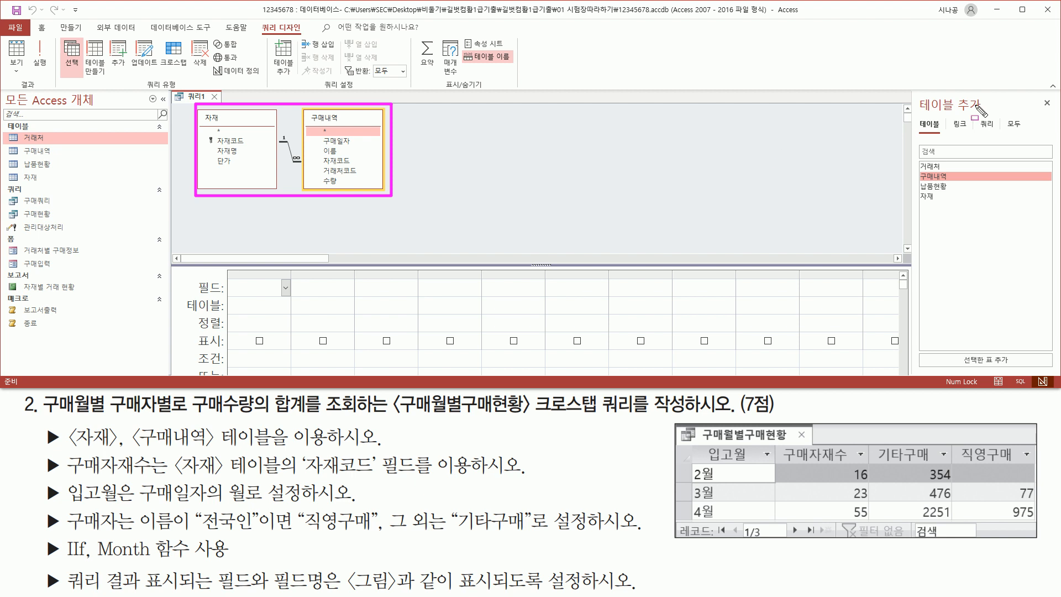
pyautogui.moveTo(915, 113); pyautogui.dragTo(1054, 112)
pyautogui.press('Escape')
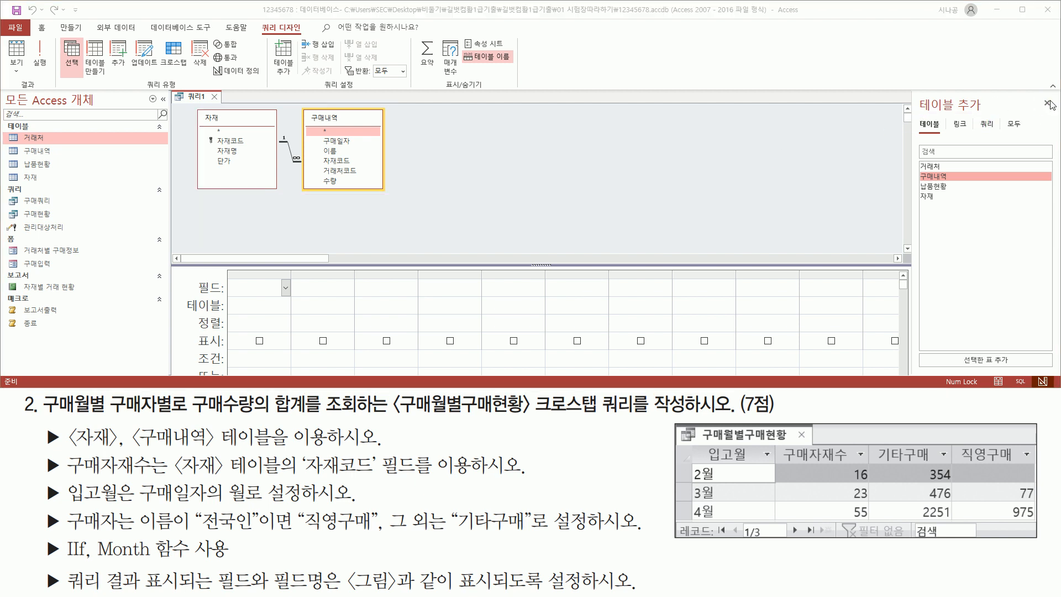
pyautogui.click(1046, 103)
pyautogui.click(528, 194)
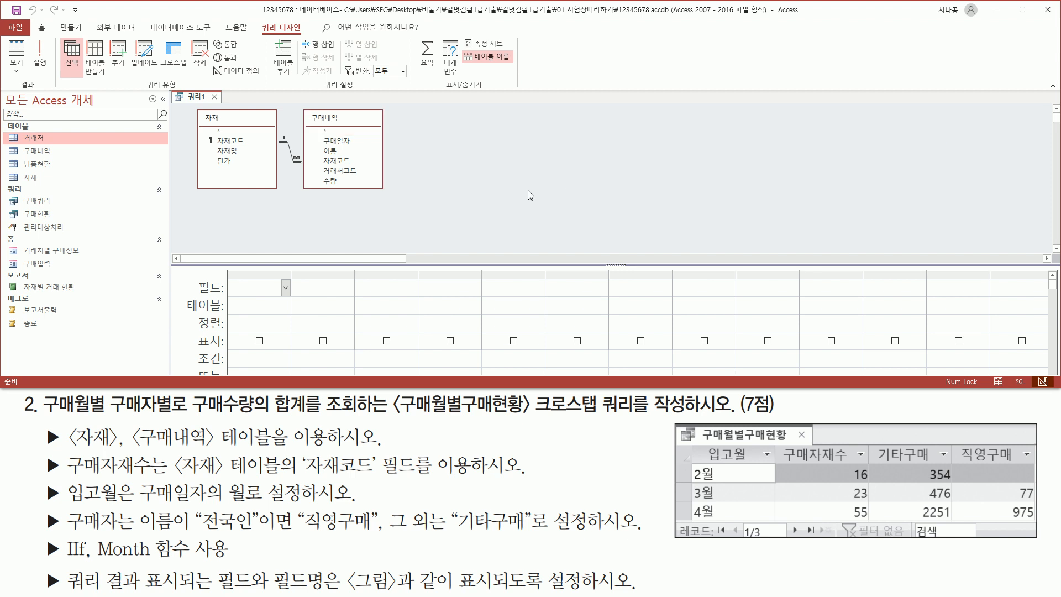
pyautogui.moveTo(443, 266); pyautogui.dragTo(444, 215)
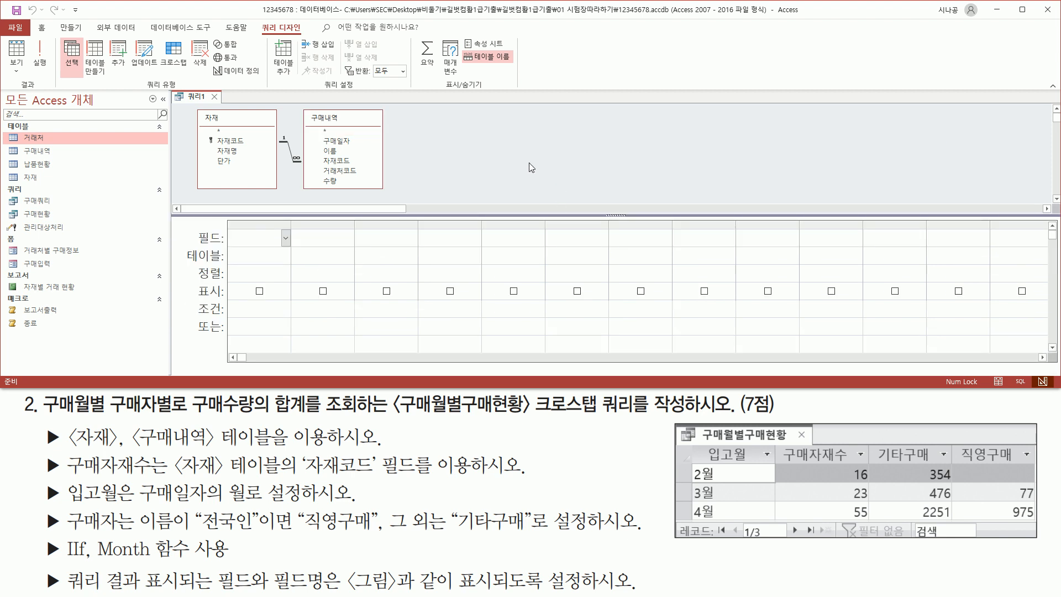
# Change the query type to Crosstab
pyautogui.moveTo(256, 20); pyautogui.dragTo(308, 37)
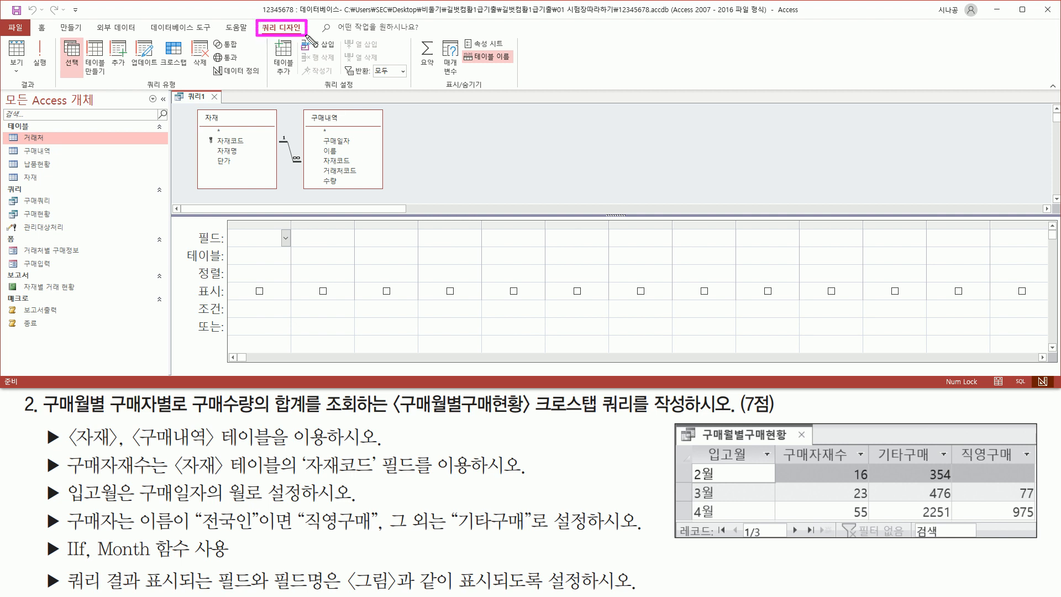
pyautogui.moveTo(139, 88); pyautogui.dragTo(180, 88)
pyautogui.moveTo(154, 37); pyautogui.dragTo(188, 61)
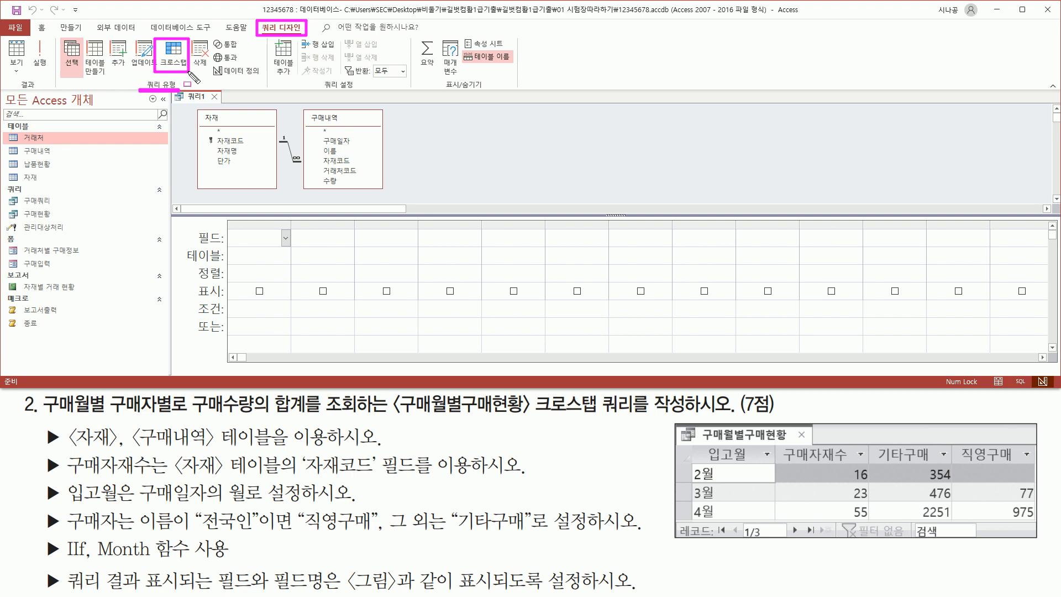
pyautogui.press('Escape')
pyautogui.click(176, 53)
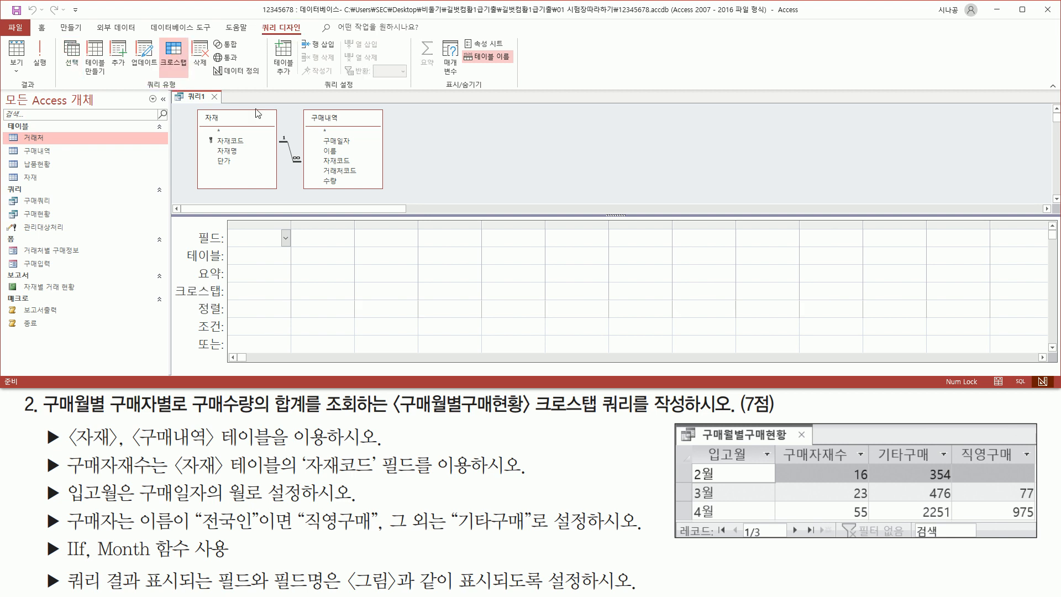
pyautogui.moveTo(169, 279)
pyautogui.mouseDown()
pyautogui.moveTo(204, 303)
pyautogui.moveTo(226, 300)
pyautogui.mouseUp()
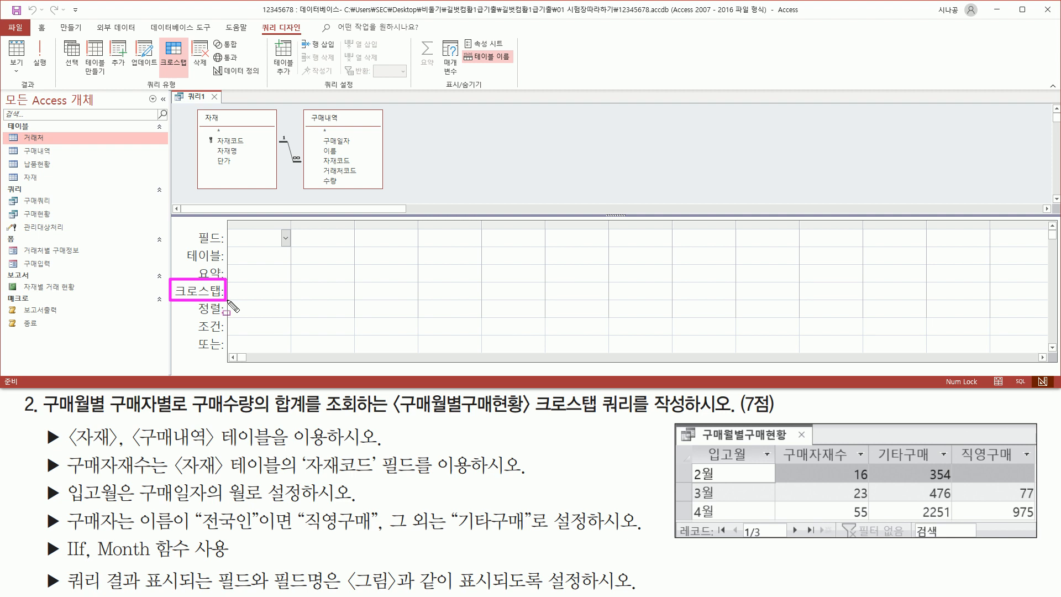
pyautogui.press('Escape')
pyautogui.hotkey('ctrl', 'shift', 'd')
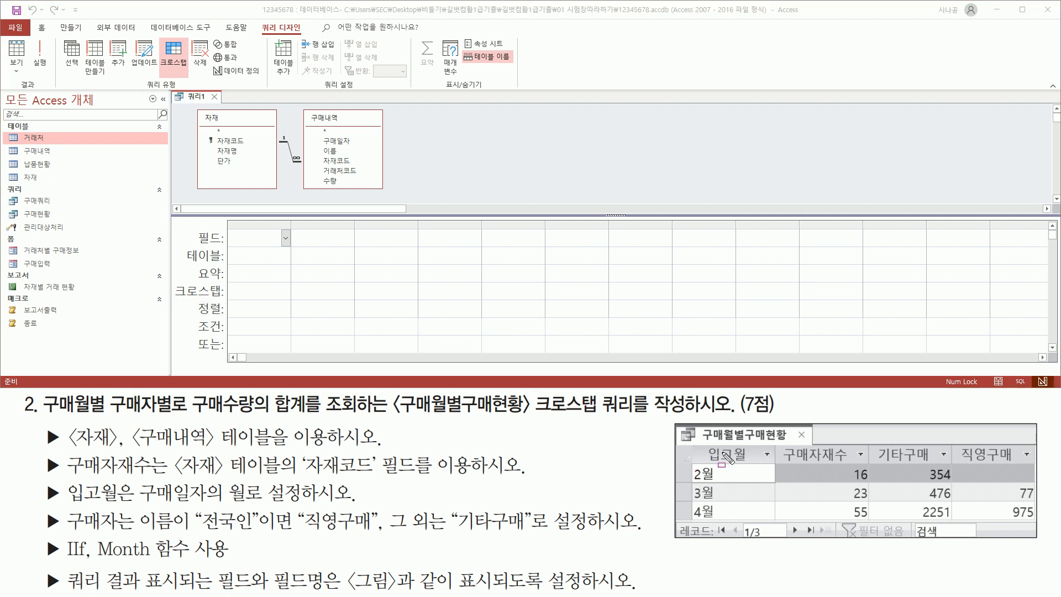
pyautogui.moveTo(691, 444)
pyautogui.mouseDown()
pyautogui.moveTo(725, 464)
pyautogui.moveTo(773, 463)
pyautogui.moveTo(777, 524)
pyautogui.mouseUp()
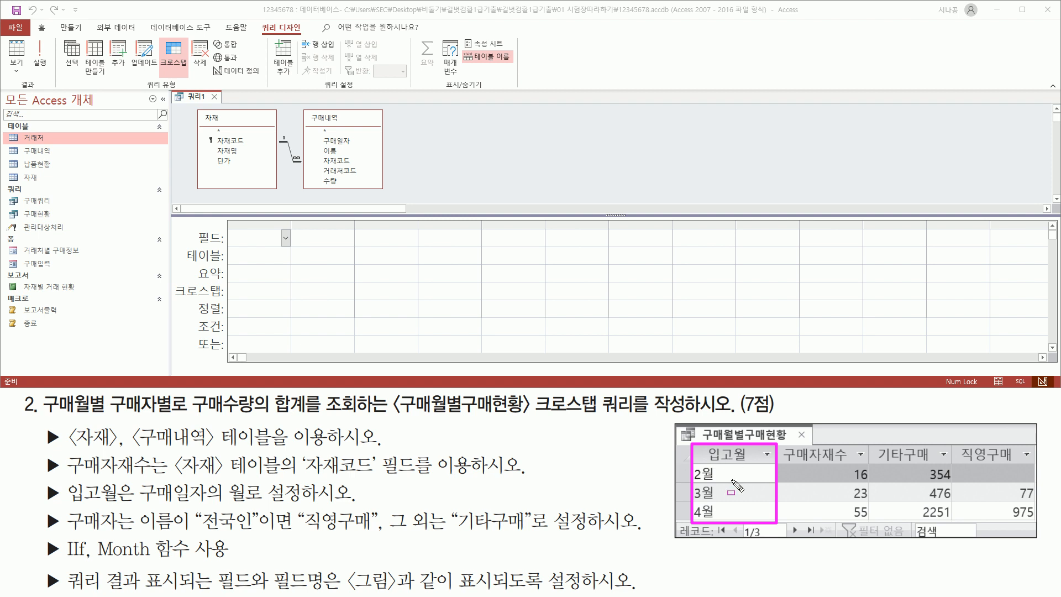
pyautogui.moveTo(43, 479)
pyautogui.mouseDown()
pyautogui.moveTo(55, 505)
pyautogui.moveTo(253, 505)
pyautogui.mouseUp()
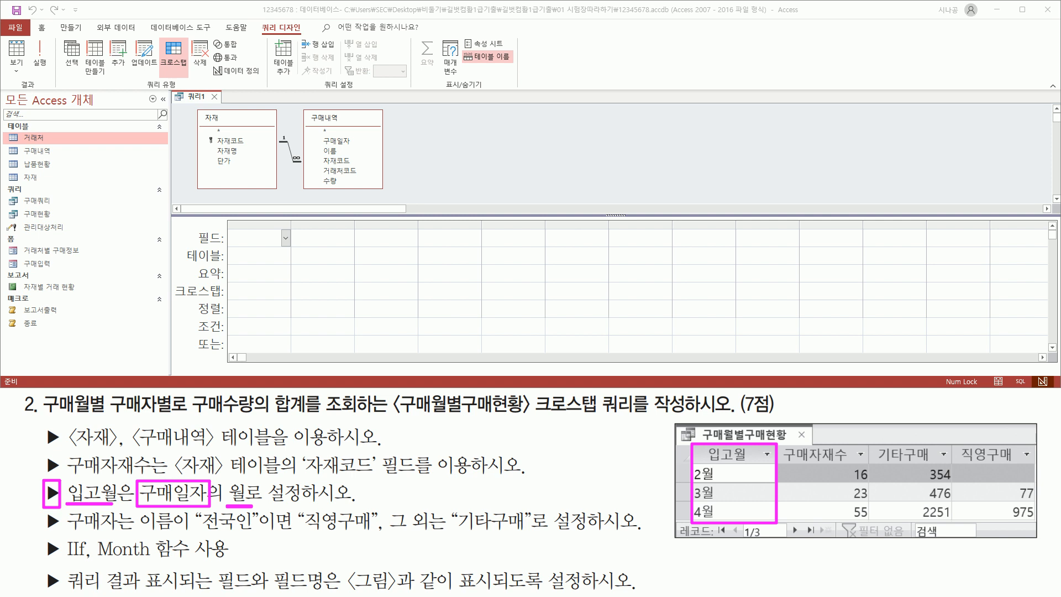
pyautogui.moveTo(721, 472); pyautogui.dragTo(736, 463)
pyautogui.moveTo(121, 535); pyautogui.dragTo(138, 529)
pyautogui.press('Escape')
# Widen the first column of the query grid and enter the calculated field 입고월: Month([구매일자])
pyautogui.moveTo(291, 224); pyautogui.dragTo(379, 224)
pyautogui.write('입')
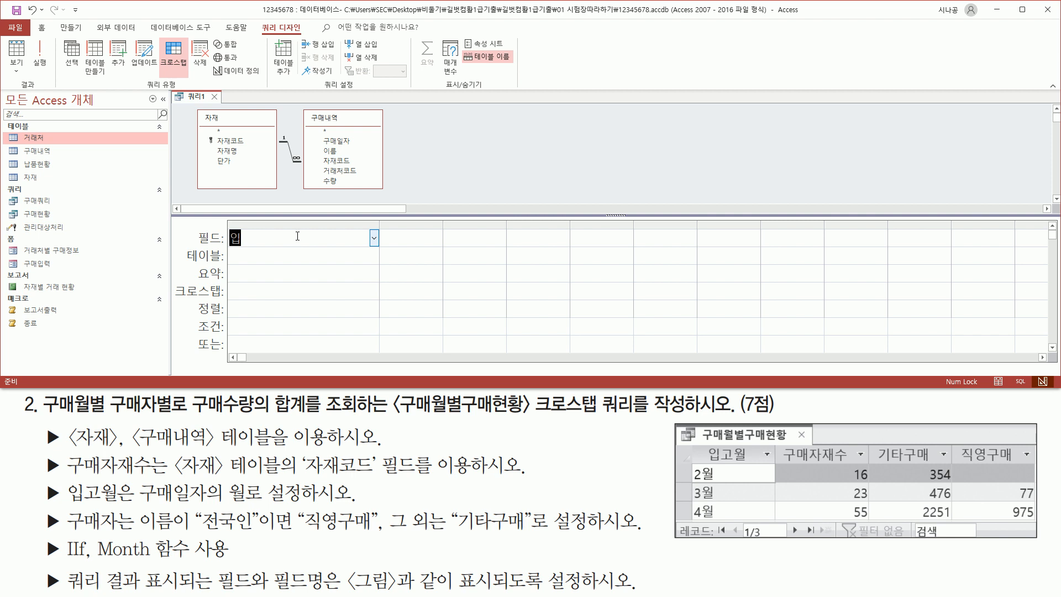
pyautogui.write('고워')
pyautogui.write(':month([')
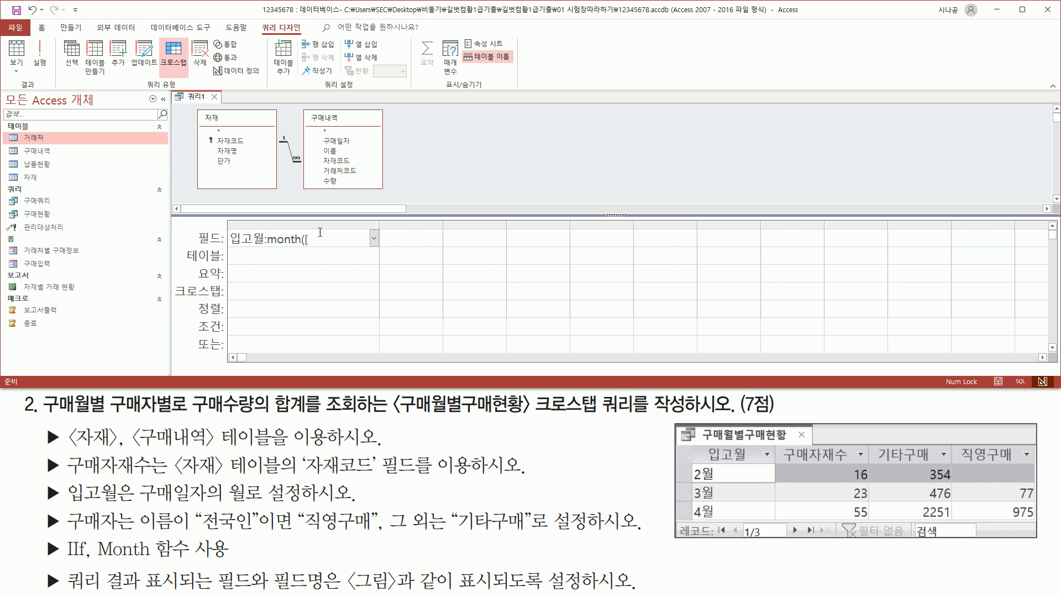
pyautogui.write('ㄱ')
pyautogui.write('매일자')
pyautogui.click(354, 255)
pyautogui.moveTo(312, 249); pyautogui.dragTo(363, 250)
pyautogui.moveTo(270, 223); pyautogui.dragTo(370, 256)
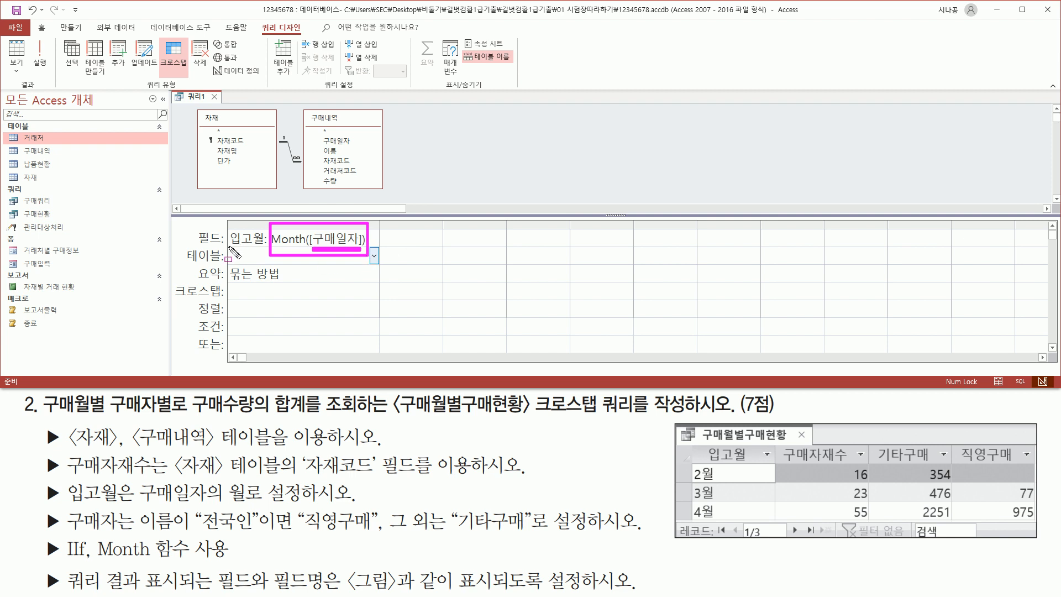
pyautogui.moveTo(230, 248); pyautogui.dragTo(258, 249)
pyautogui.moveTo(173, 299); pyautogui.dragTo(222, 300)
pyautogui.press('Escape')
# Set the 입고월 column's crosstab role to 행 머리글 (row heading)
pyautogui.click(300, 289)
pyautogui.click(374, 292)
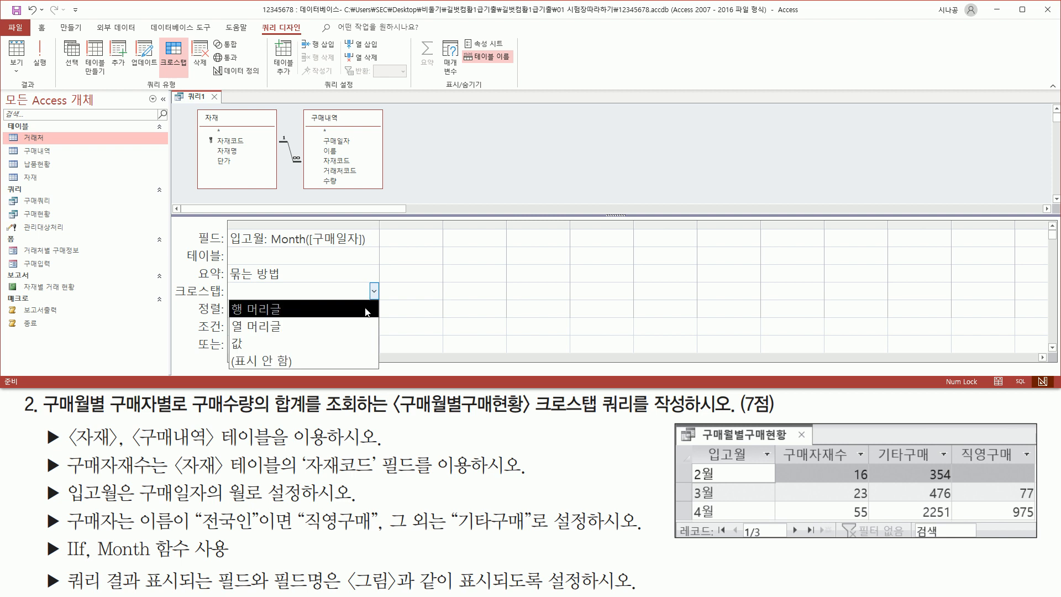
pyautogui.click(308, 310)
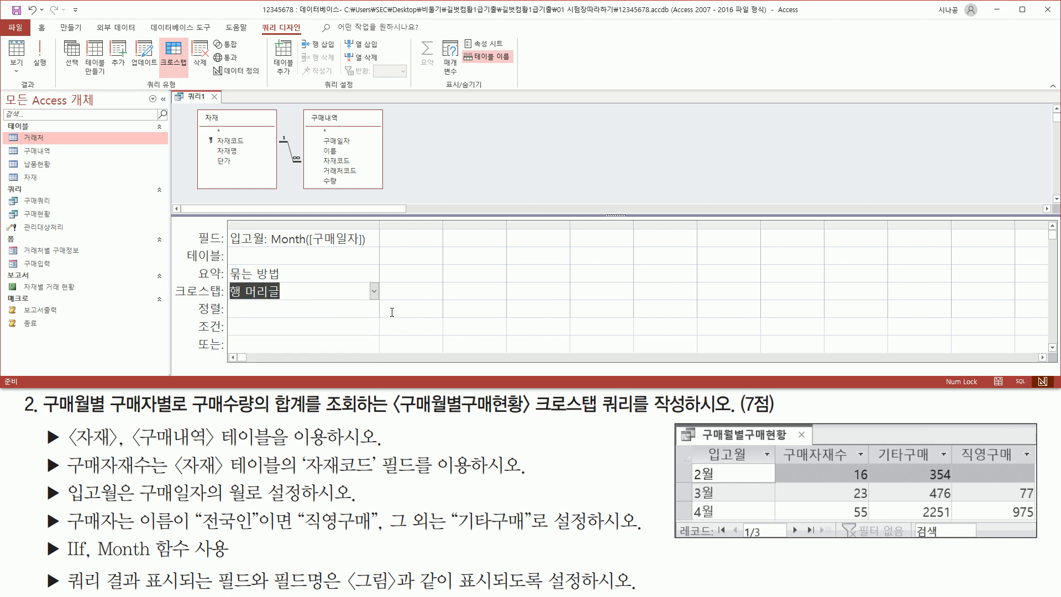
pyautogui.click(275, 304)
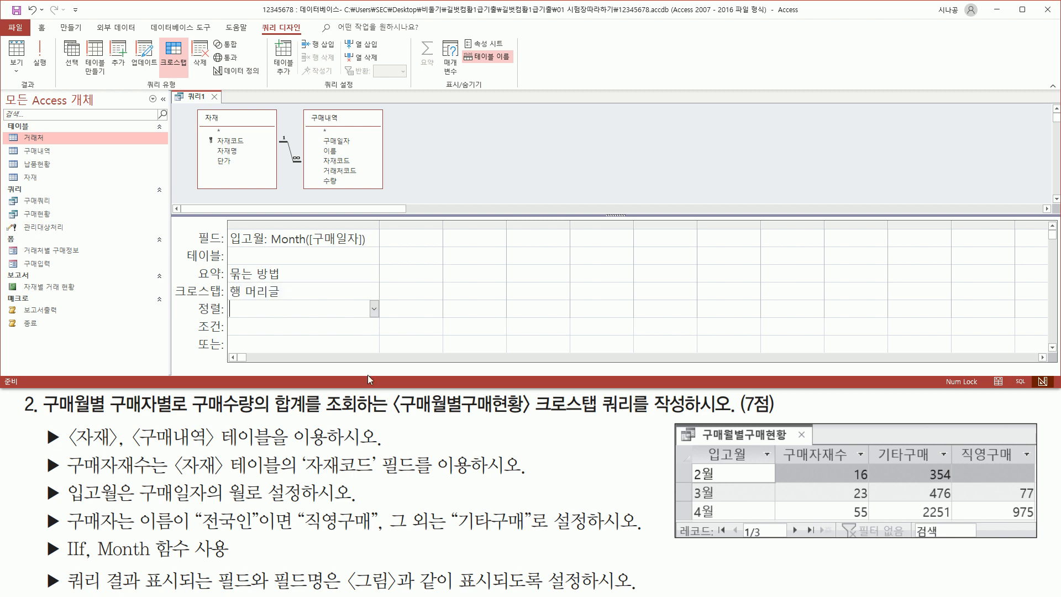
pyautogui.click(778, 442)
pyautogui.moveTo(779, 444)
pyautogui.mouseDown()
pyautogui.moveTo(796, 471)
pyautogui.moveTo(872, 471)
pyautogui.moveTo(873, 534)
pyautogui.moveTo(871, 524)
pyautogui.mouseUp()
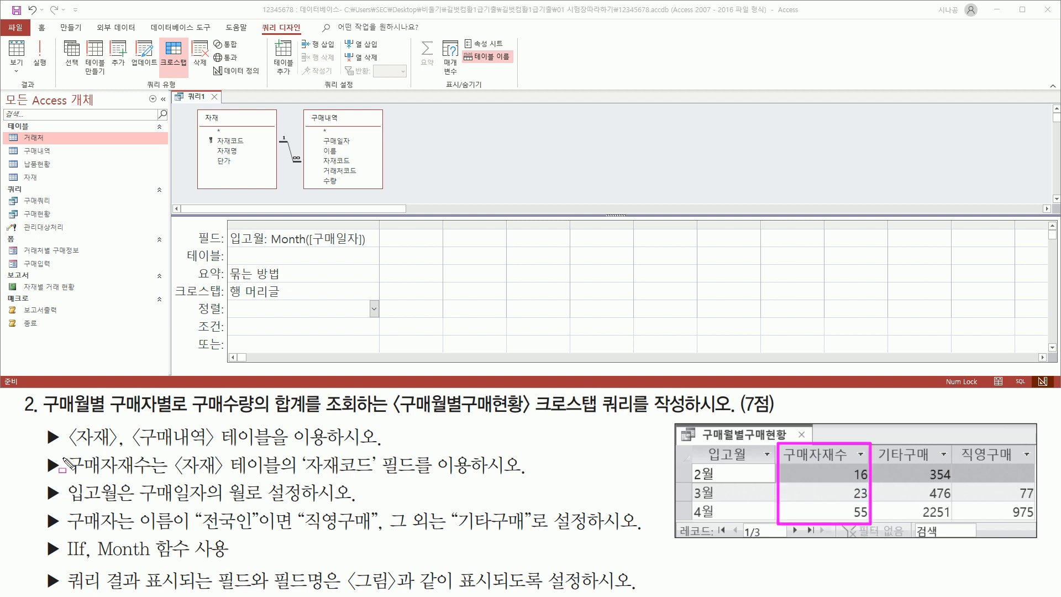
pyautogui.moveTo(64, 474); pyautogui.dragTo(384, 477)
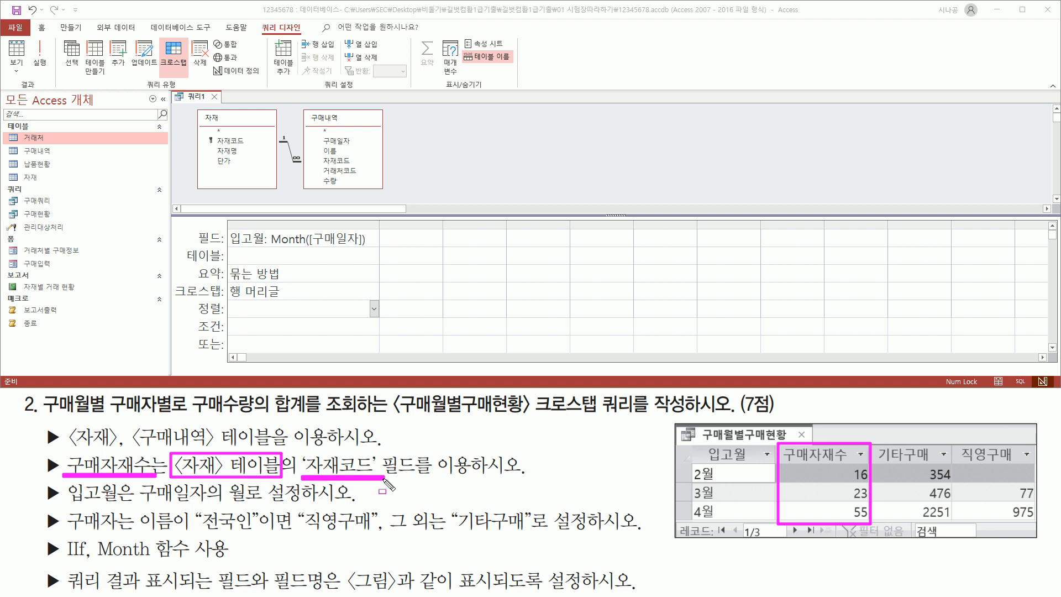
pyautogui.moveTo(201, 110); pyautogui.dragTo(276, 189)
pyautogui.moveTo(212, 134); pyautogui.dragTo(246, 147)
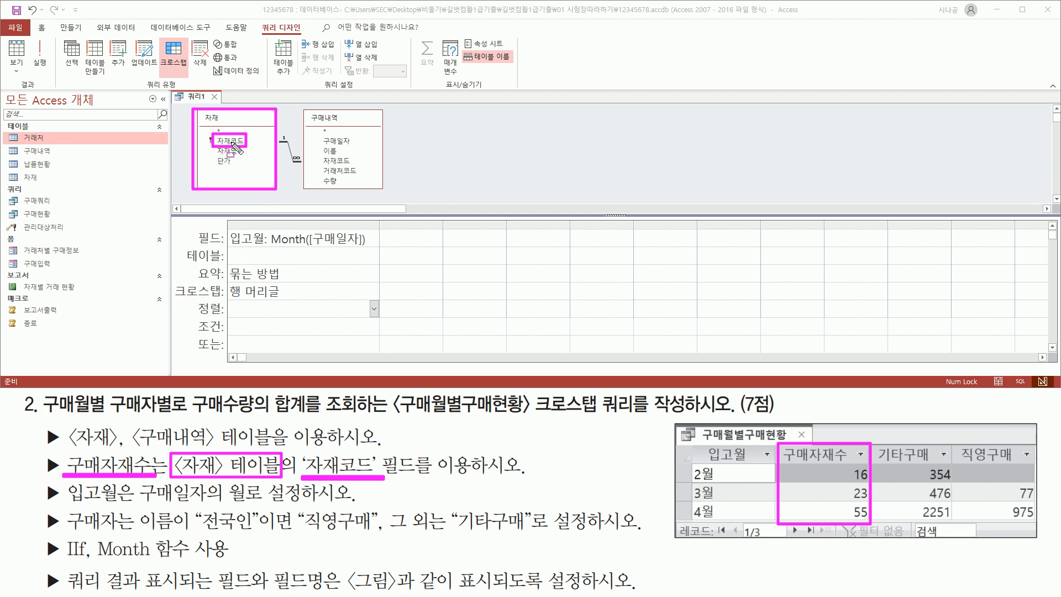
pyautogui.press('Escape')
# Add the 자재코드 field from the 자재 table to the query grid and widen its column
pyautogui.click(231, 141)
pyautogui.doubleClick(231, 141)
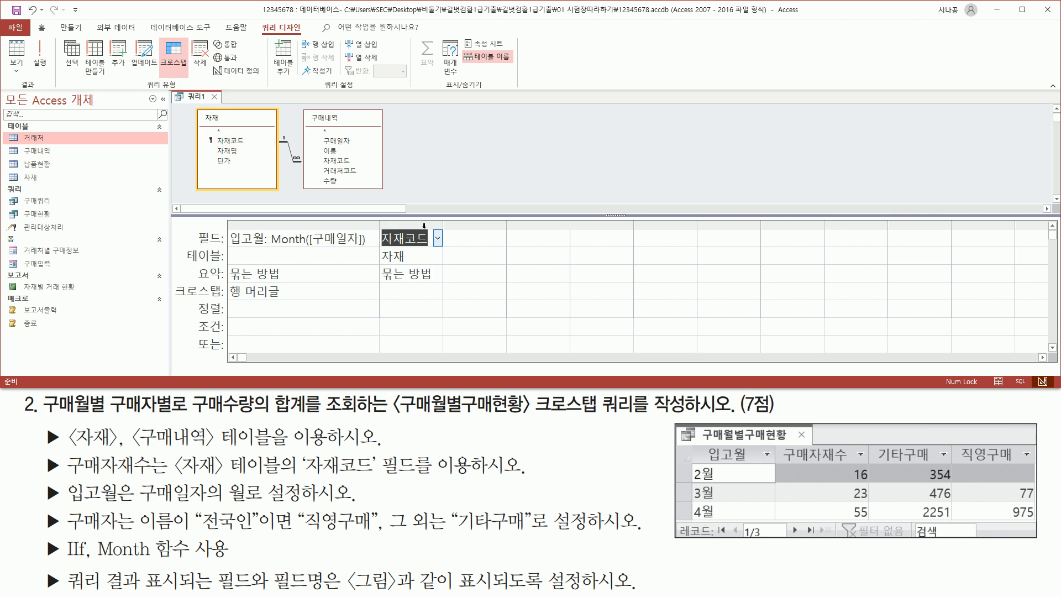
pyautogui.moveTo(442, 225); pyautogui.dragTo(493, 225)
pyautogui.hotkey('ctrl', '2')
pyautogui.moveTo(377, 227)
pyautogui.mouseDown()
pyautogui.moveTo(385, 240)
pyautogui.moveTo(433, 248)
pyautogui.mouseUp()
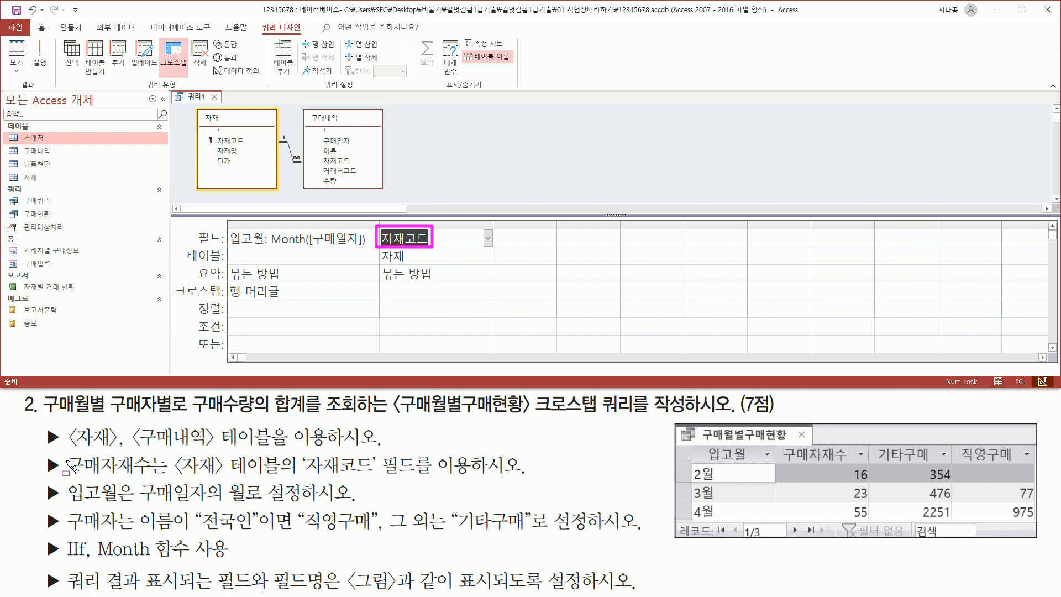
pyautogui.moveTo(59, 452)
pyautogui.mouseDown()
pyautogui.moveTo(155, 479)
pyautogui.moveTo(465, 482)
pyautogui.moveTo(477, 452)
pyautogui.mouseUp()
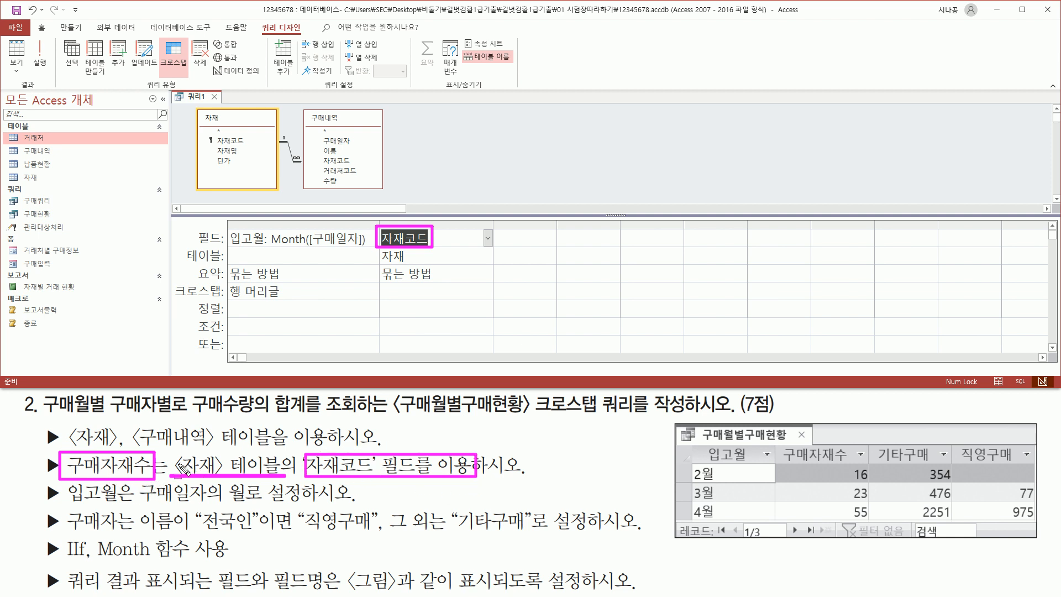
pyautogui.moveTo(166, 466); pyautogui.dragTo(292, 467)
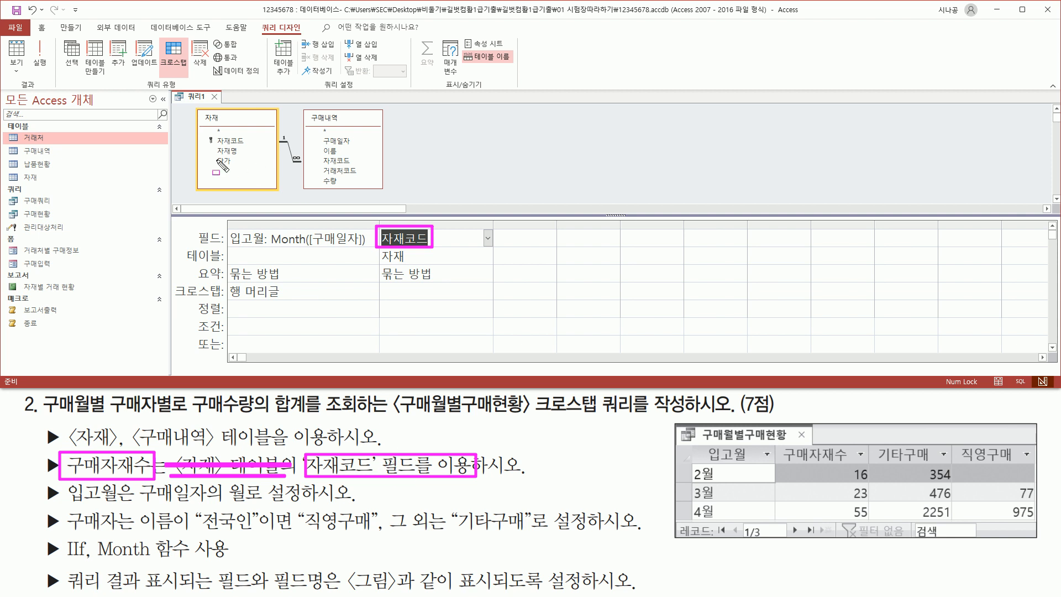
pyautogui.moveTo(215, 147); pyautogui.dragTo(247, 146)
pyautogui.moveTo(323, 165); pyautogui.dragTo(354, 165)
pyautogui.moveTo(173, 458); pyautogui.dragTo(291, 458)
pyautogui.moveTo(173, 469); pyautogui.dragTo(294, 468)
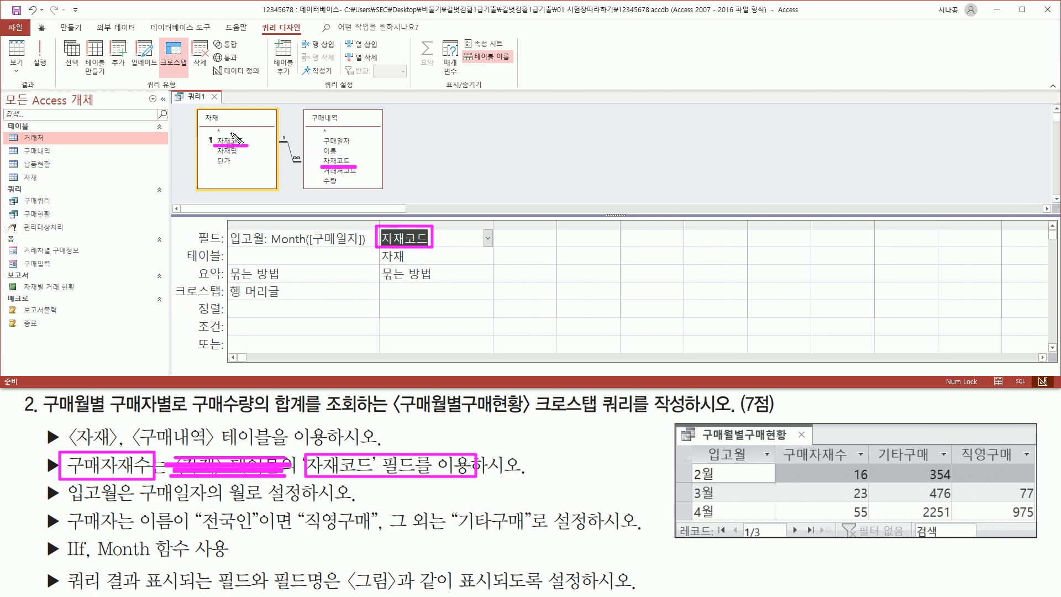
pyautogui.moveTo(276, 130); pyautogui.dragTo(305, 174)
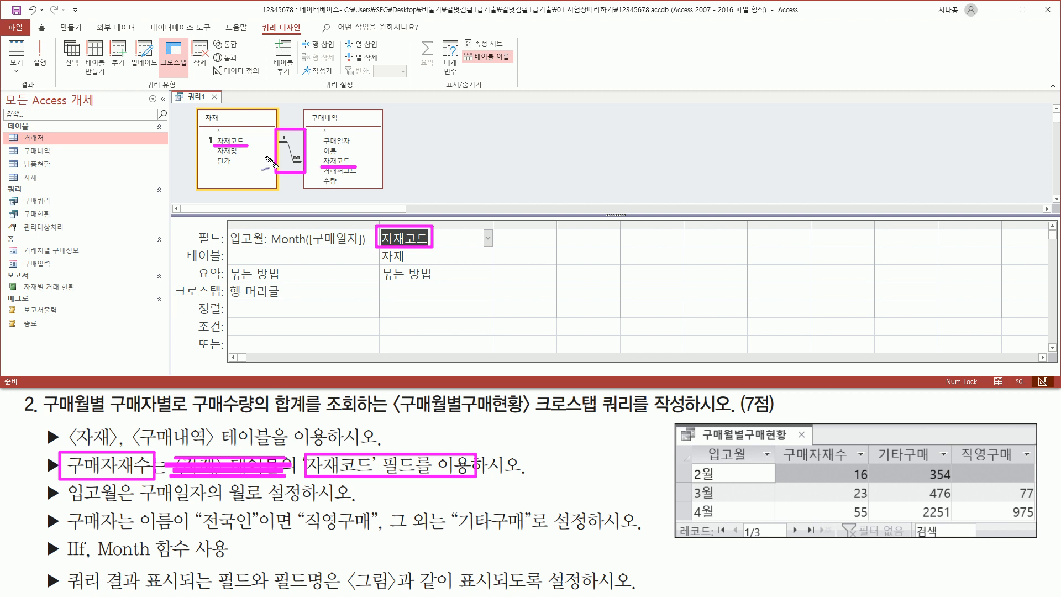
pyautogui.moveTo(247, 128)
pyautogui.mouseDown()
pyautogui.moveTo(252, 136)
pyautogui.moveTo(262, 117)
pyautogui.moveTo(288, 144)
pyautogui.mouseUp()
pyautogui.moveTo(221, 132); pyautogui.dragTo(233, 125)
pyautogui.moveTo(265, 454)
pyautogui.mouseDown()
pyautogui.moveTo(191, 478)
pyautogui.moveTo(256, 484)
pyautogui.mouseUp()
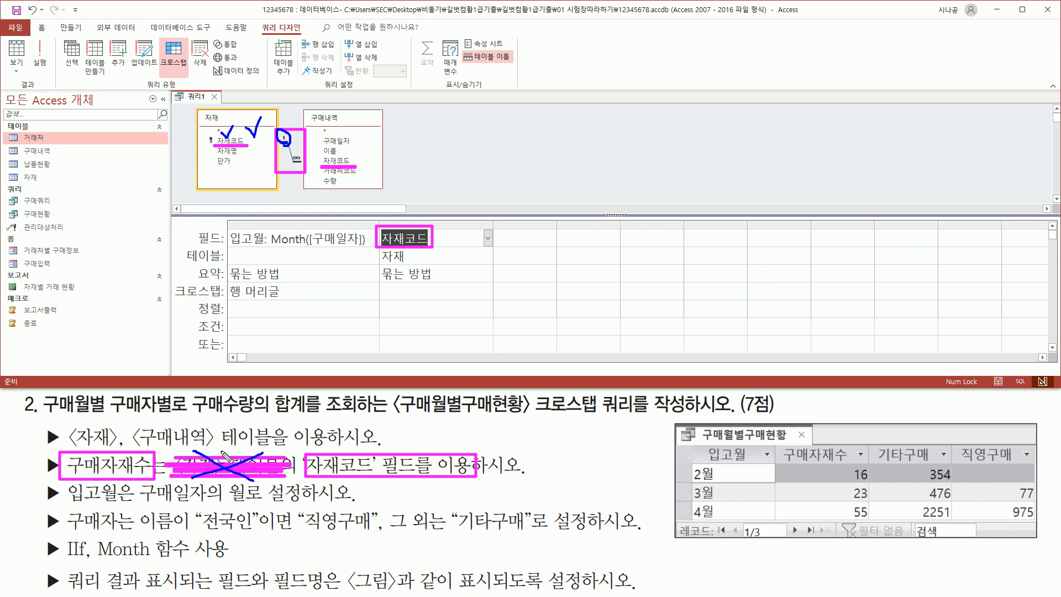
pyautogui.moveTo(286, 193); pyautogui.dragTo(293, 192)
pyautogui.moveTo(430, 228); pyautogui.dragTo(441, 204)
# Set the summary function of the 자재코드 column to 개수 (count)
pyautogui.click(474, 272)
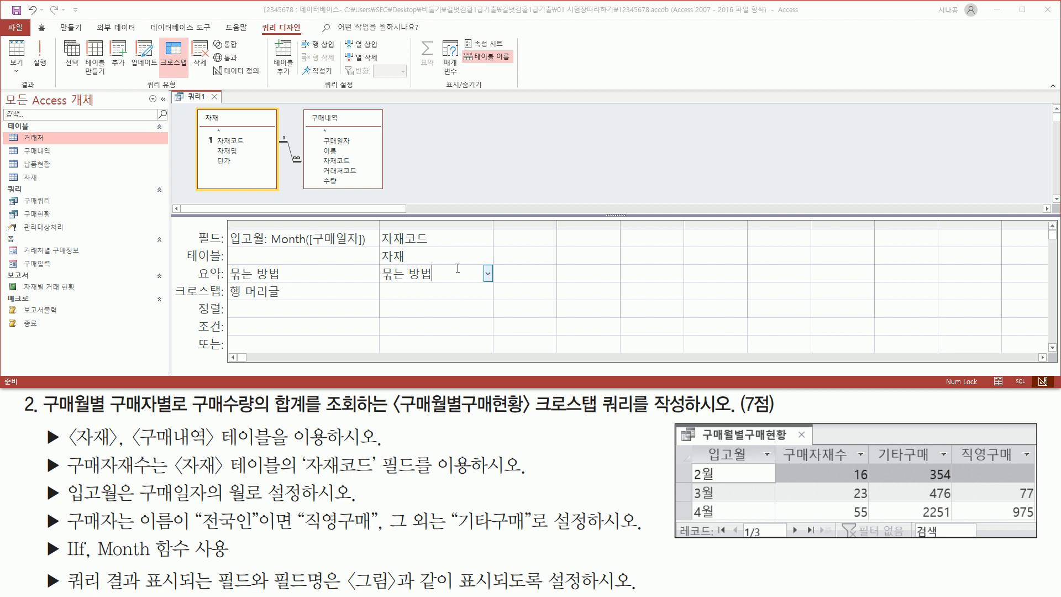
pyautogui.click(486, 273)
pyautogui.click(437, 377)
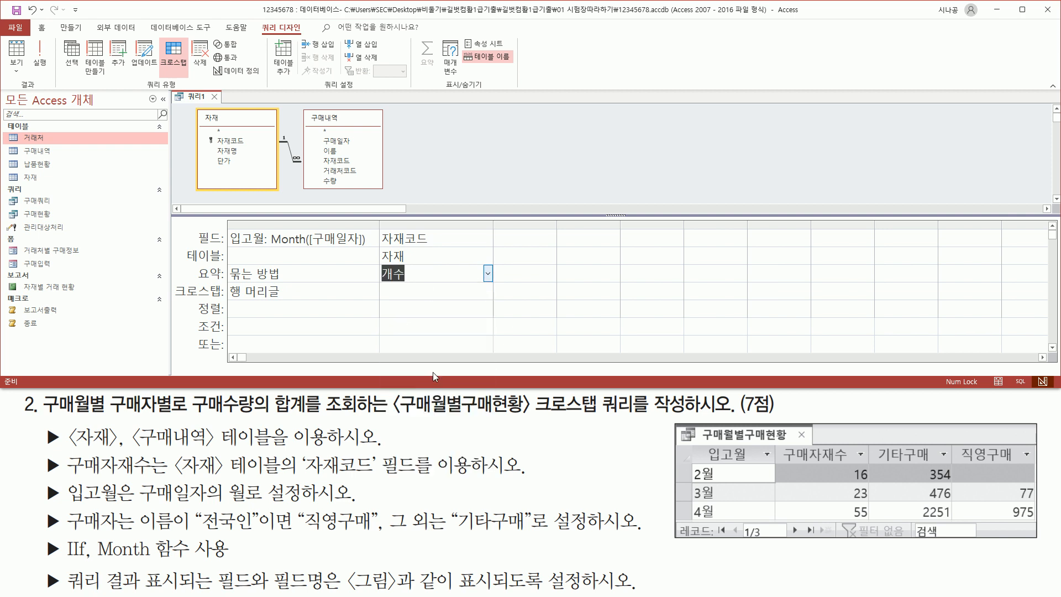
pyautogui.moveTo(184, 282); pyautogui.dragTo(226, 280)
pyautogui.moveTo(378, 282); pyautogui.dragTo(420, 282)
pyautogui.moveTo(843, 464); pyautogui.dragTo(873, 522)
pyautogui.moveTo(778, 444); pyautogui.dragTo(855, 466)
pyautogui.press('Escape')
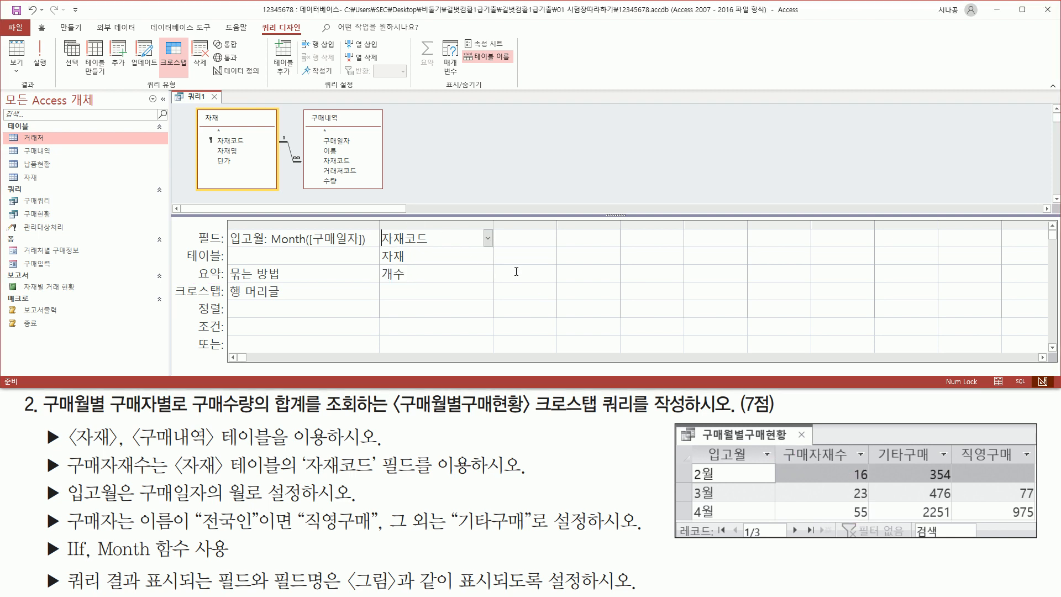
# Give the 자재코드 field the alias 구매자재수 and fit its column width to the text
pyautogui.write('구매잦')
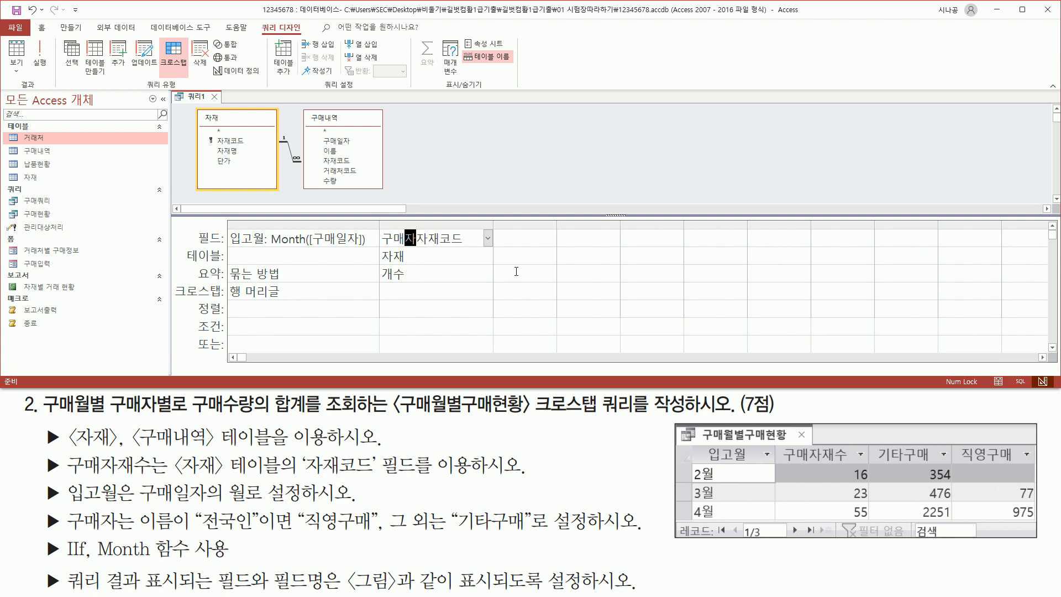
pyautogui.write('재수:')
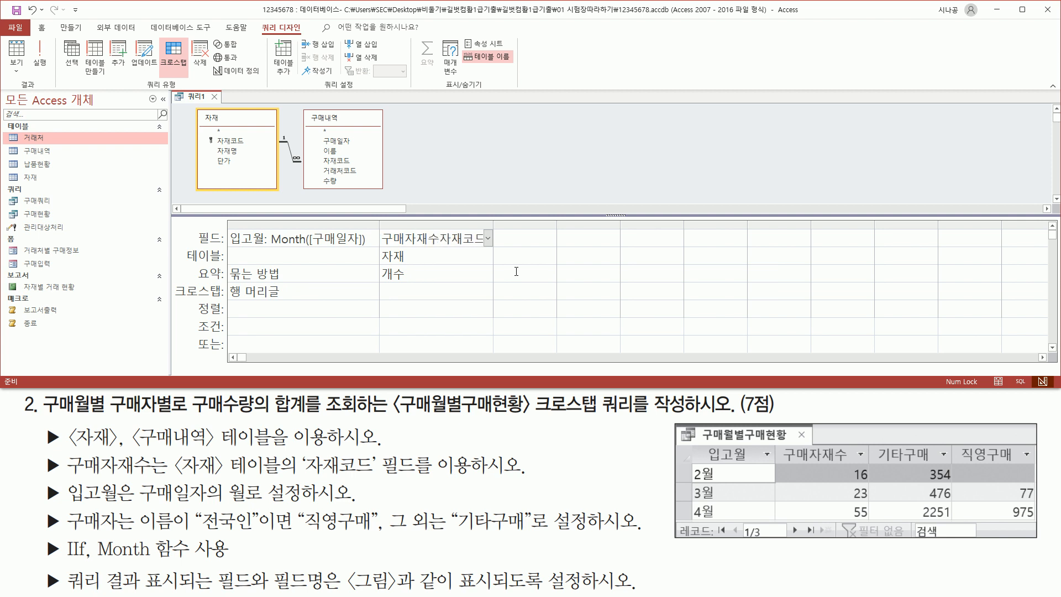
pyautogui.click(472, 258)
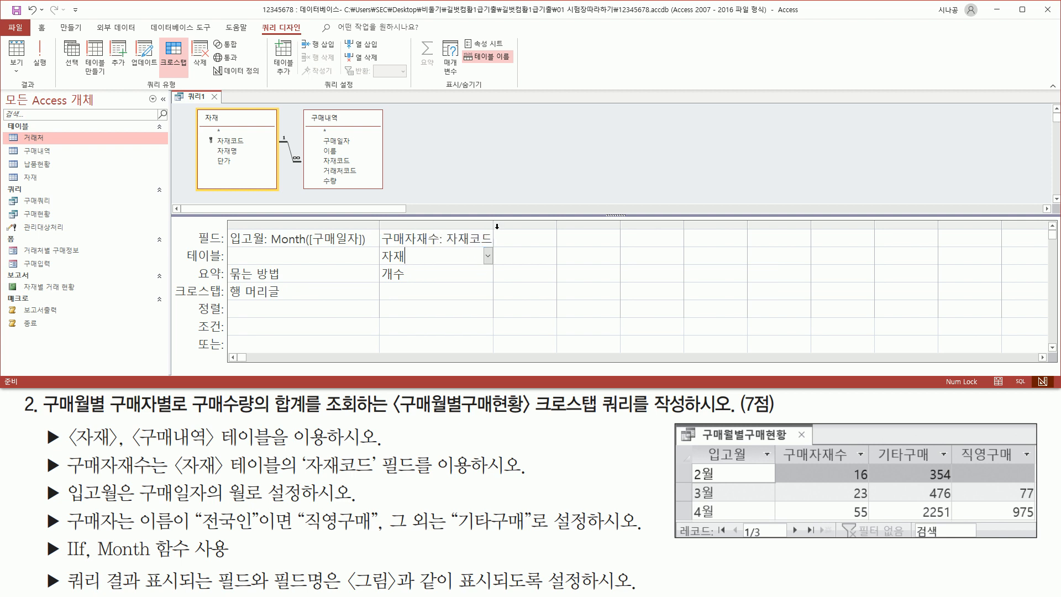
pyautogui.doubleClick(494, 223)
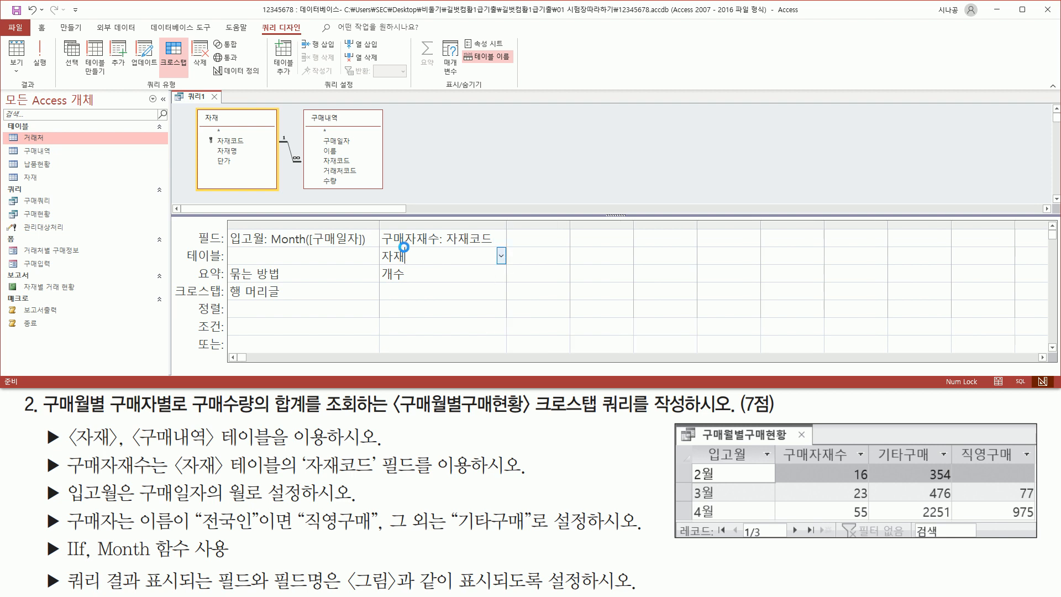
pyautogui.moveTo(443, 245); pyautogui.dragTo(492, 246)
pyautogui.moveTo(377, 281); pyautogui.dragTo(407, 281)
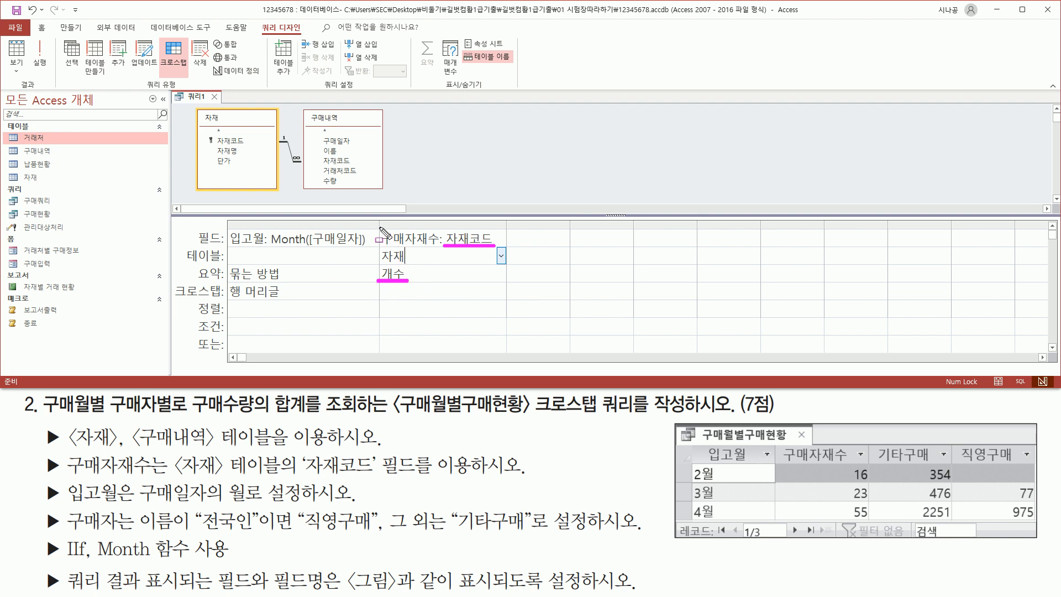
pyautogui.moveTo(381, 229); pyautogui.dragTo(445, 250)
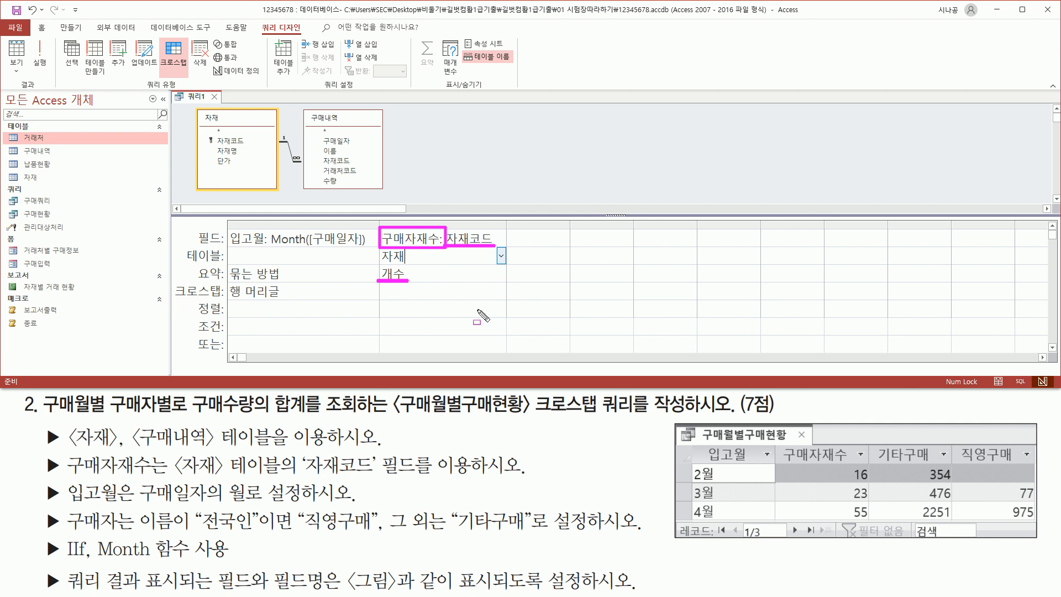
pyautogui.moveTo(776, 445)
pyautogui.mouseDown()
pyautogui.moveTo(790, 460)
pyautogui.moveTo(793, 498)
pyautogui.moveTo(869, 517)
pyautogui.mouseUp()
pyautogui.moveTo(381, 299); pyautogui.dragTo(501, 298)
pyautogui.press('Escape')
# Set the 구매자재수 column's crosstab role to 행 머리글 (row heading)
pyautogui.click(501, 290)
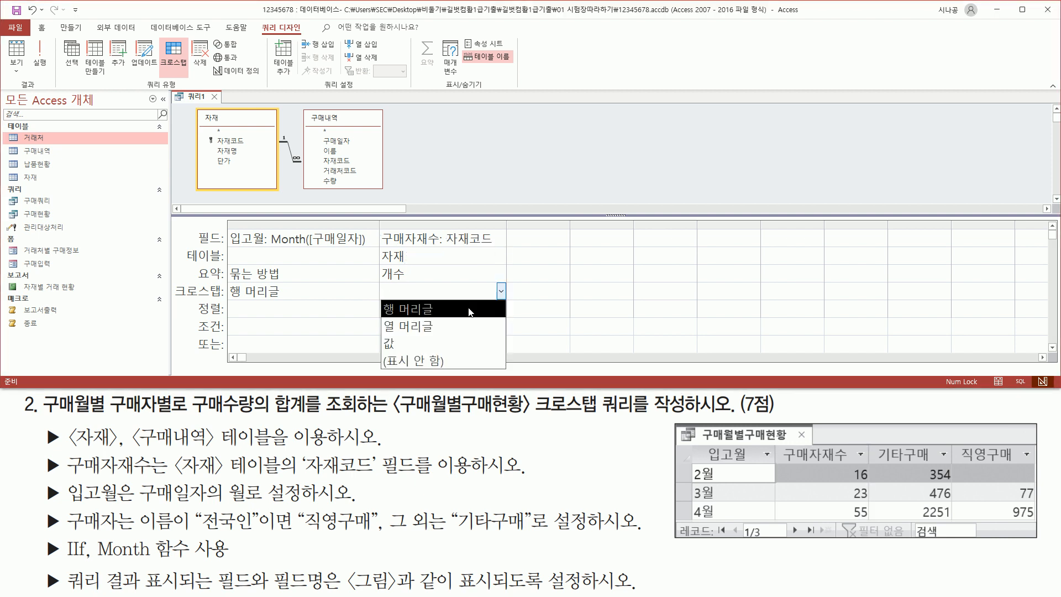
pyautogui.click(470, 311)
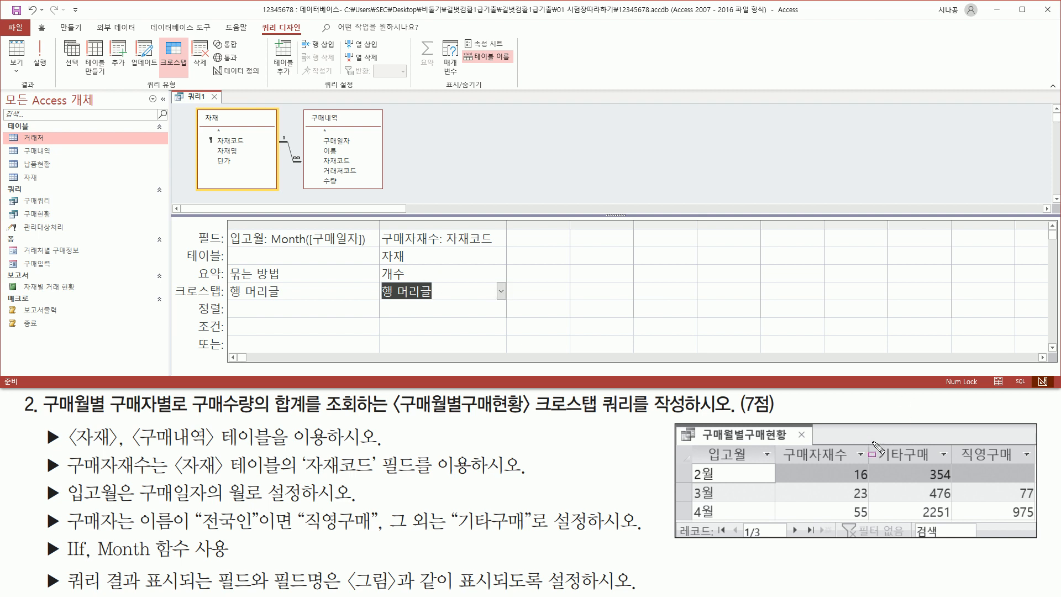
pyautogui.moveTo(871, 442)
pyautogui.mouseDown()
pyautogui.moveTo(906, 464)
pyautogui.moveTo(1038, 471)
pyautogui.mouseUp()
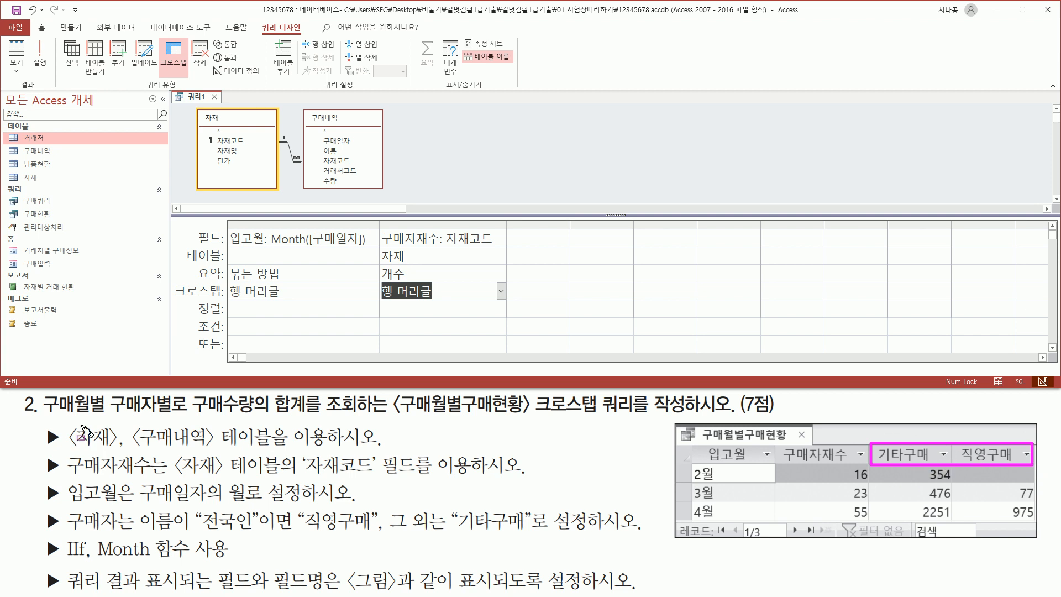
pyautogui.moveTo(110, 416); pyautogui.dragTo(175, 419)
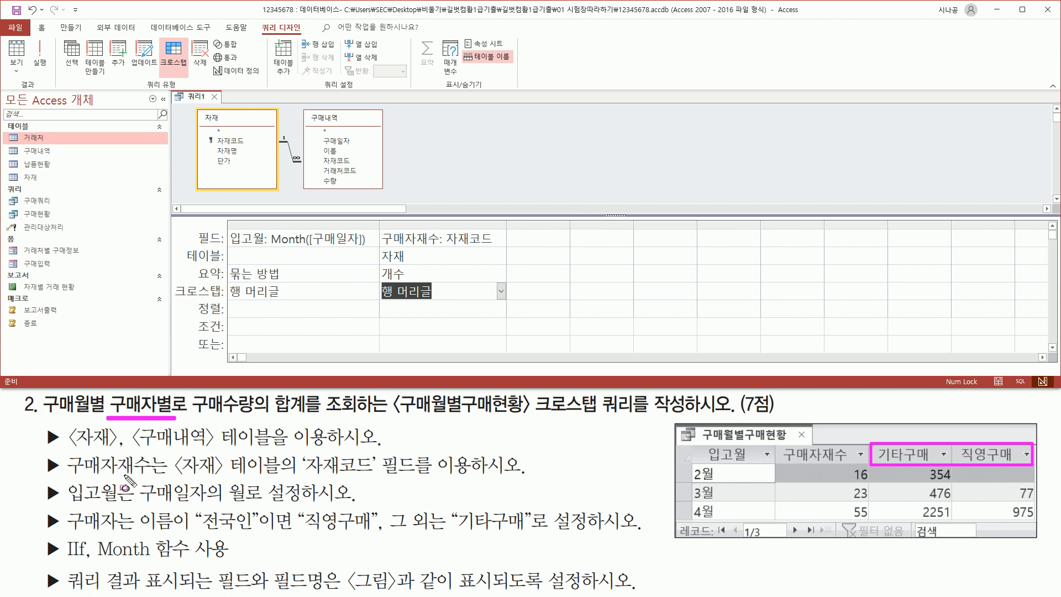
pyautogui.moveTo(41, 508)
pyautogui.mouseDown()
pyautogui.moveTo(59, 528)
pyautogui.moveTo(109, 532)
pyautogui.moveTo(257, 534)
pyautogui.moveTo(294, 511)
pyautogui.moveTo(378, 514)
pyautogui.moveTo(379, 535)
pyautogui.moveTo(529, 537)
pyautogui.mouseUp()
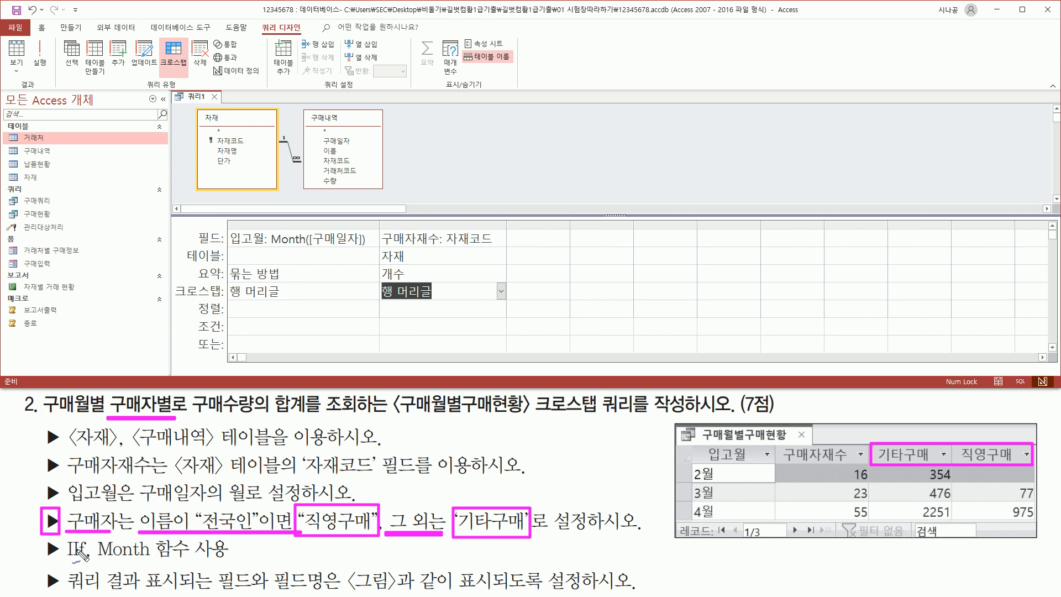
pyautogui.moveTo(67, 570)
pyautogui.mouseDown()
pyautogui.moveTo(88, 554)
pyautogui.moveTo(62, 538)
pyautogui.moveTo(60, 559)
pyautogui.moveTo(81, 563)
pyautogui.mouseUp()
pyautogui.press('Escape')
# Widen the empty third column of the query design grid to make room for a long expression
pyautogui.click(535, 235)
pyautogui.click(573, 224)
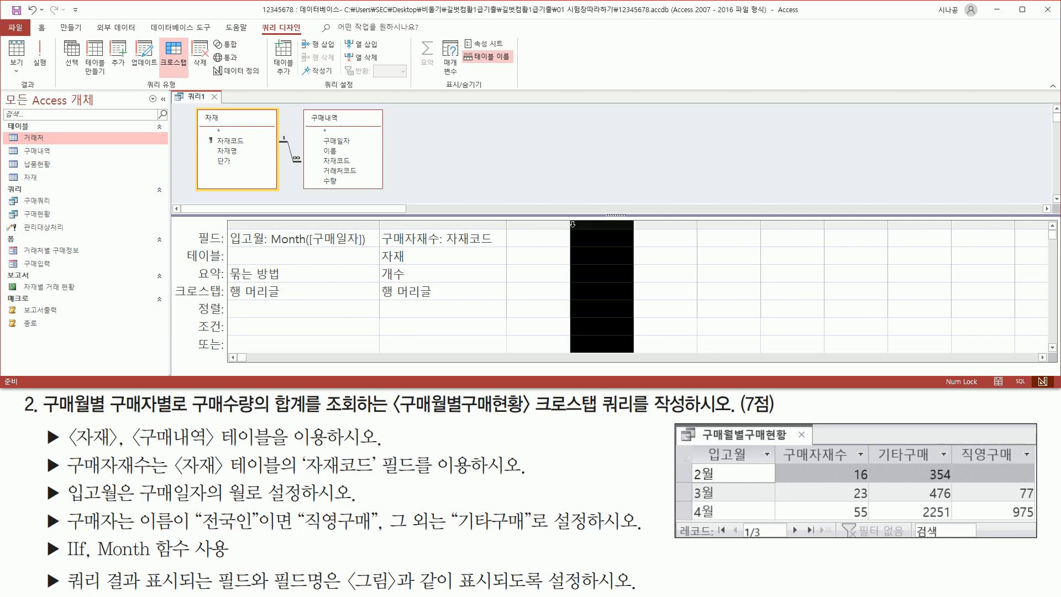
pyautogui.moveTo(570, 225); pyautogui.dragTo(719, 224)
# Enter an IIf expression in the third column's field, returning "직영구매" when [이름] equals the name given in the task, otherwise "기타구매"
pyautogui.click(592, 237)
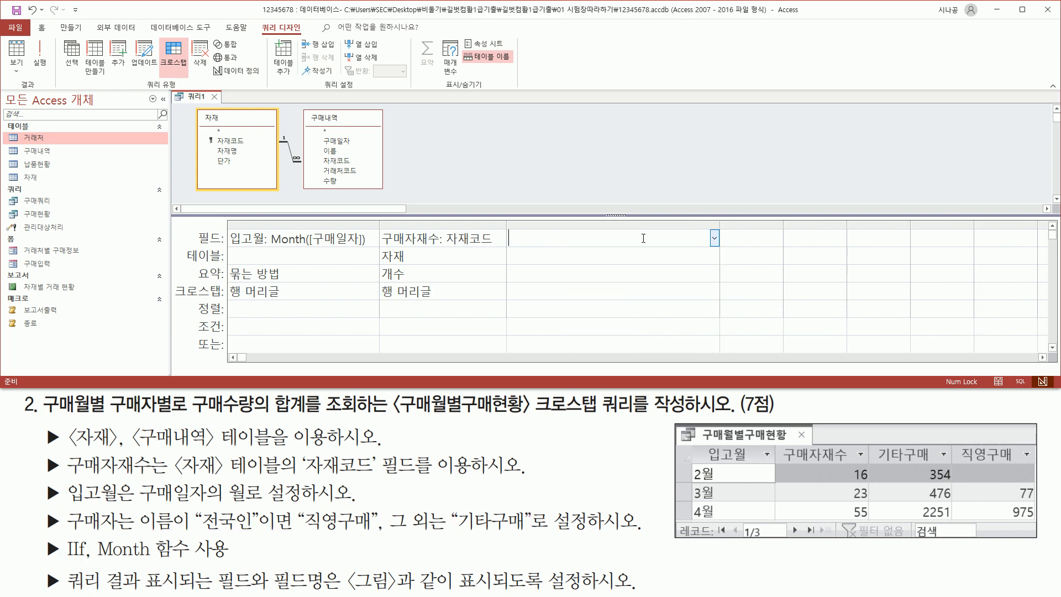
pyautogui.write('ㅑ')
pyautogui.write('iif( [dlfm')
pyautogui.press('BackSpace')
pyautogui.write('이름')
pyautogui.write(']="전국인')
pyautogui.write('", "직ㅇ')
pyautogui.write('ㄱㅜㅁㅐ')
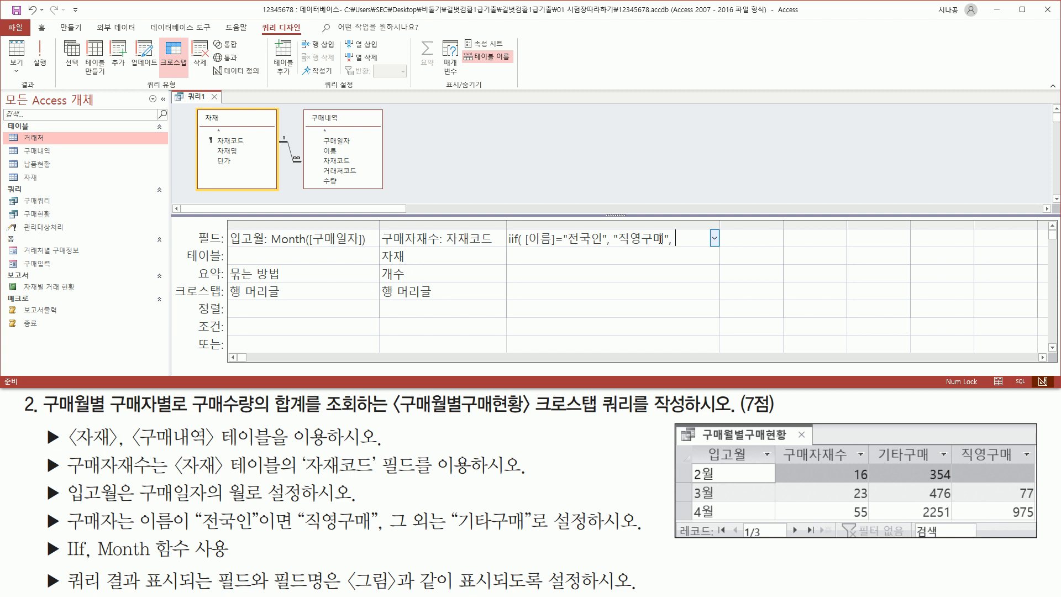
pyautogui.write('", "기타구매')
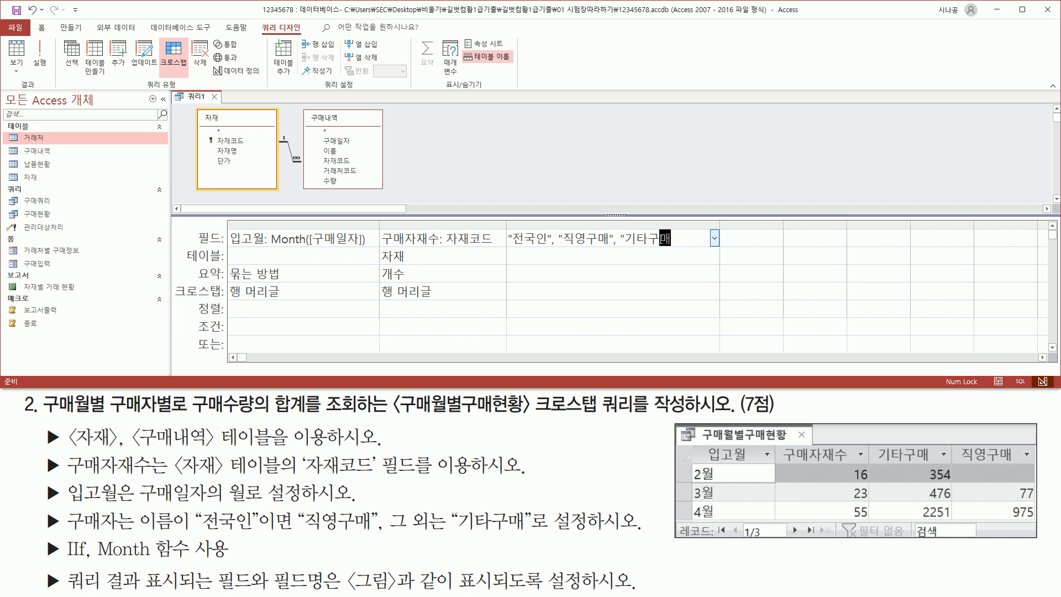
pyautogui.write('"')
pyautogui.press('Down')
# Fit the width of the IIf expression column in the design grid to its text
pyautogui.click(721, 225)
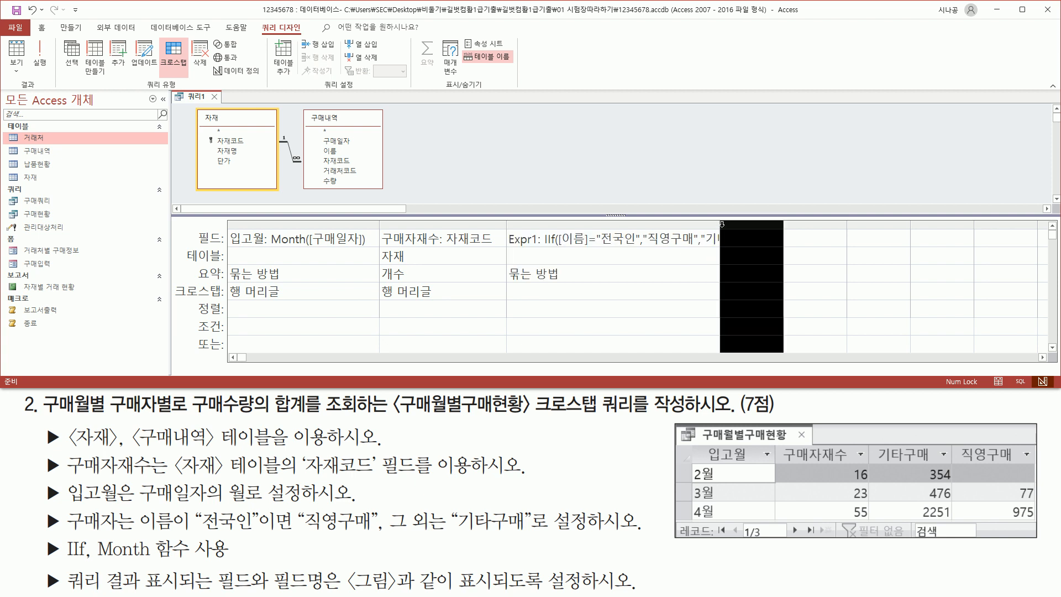
pyautogui.doubleClick(718, 225)
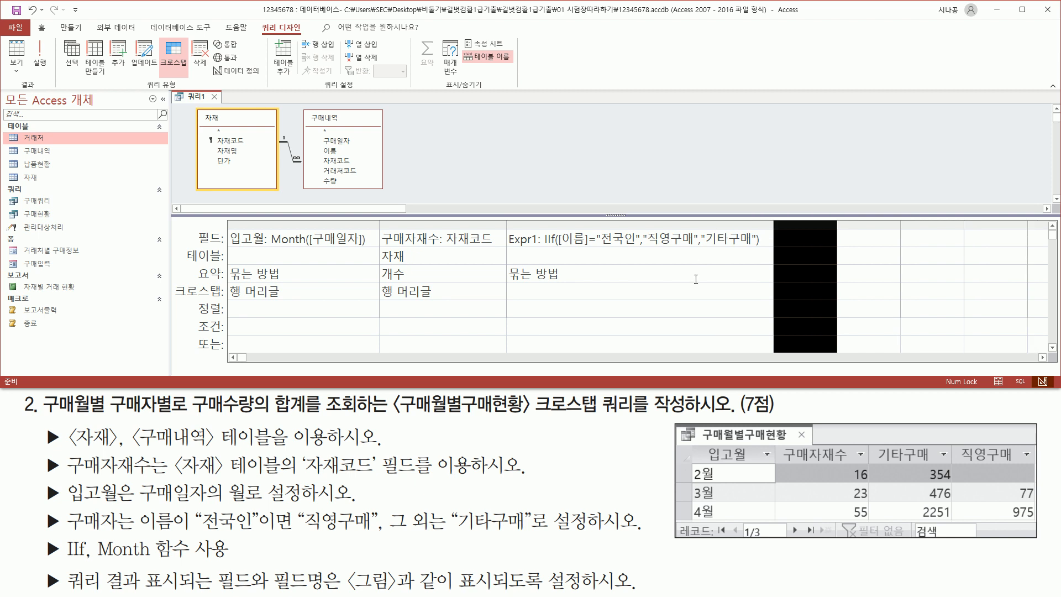
pyautogui.click(666, 325)
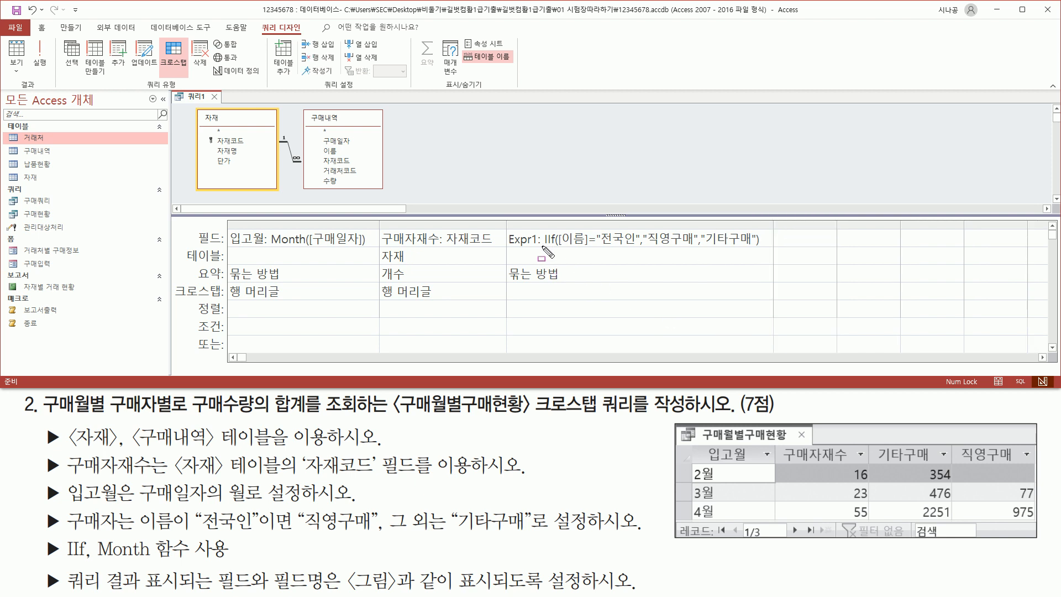
pyautogui.moveTo(557, 247)
pyautogui.mouseDown()
pyautogui.moveTo(635, 247)
pyautogui.moveTo(641, 225)
pyautogui.mouseUp()
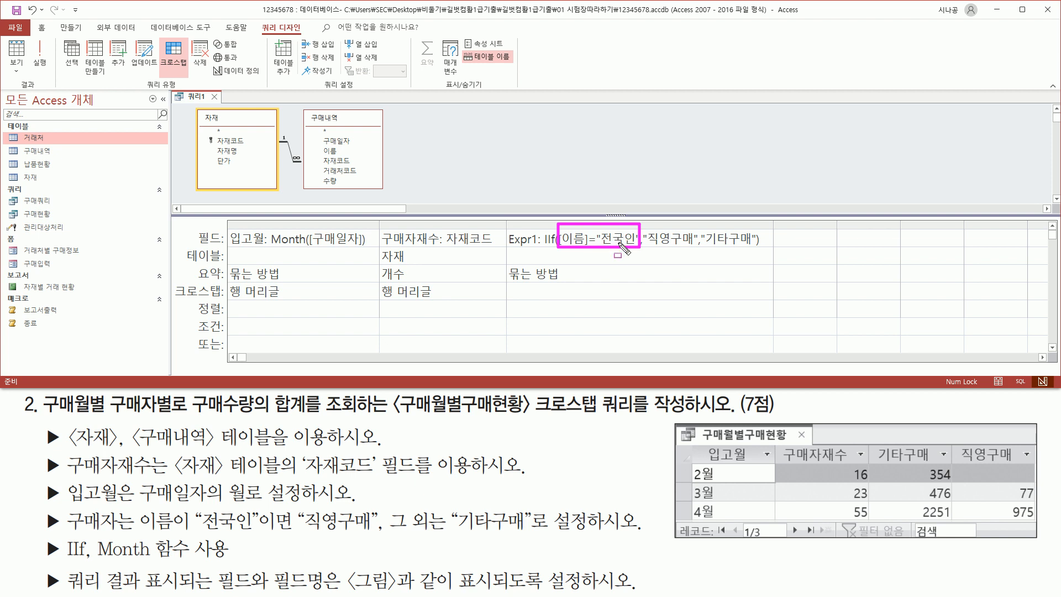
pyautogui.moveTo(646, 248); pyautogui.dragTo(754, 248)
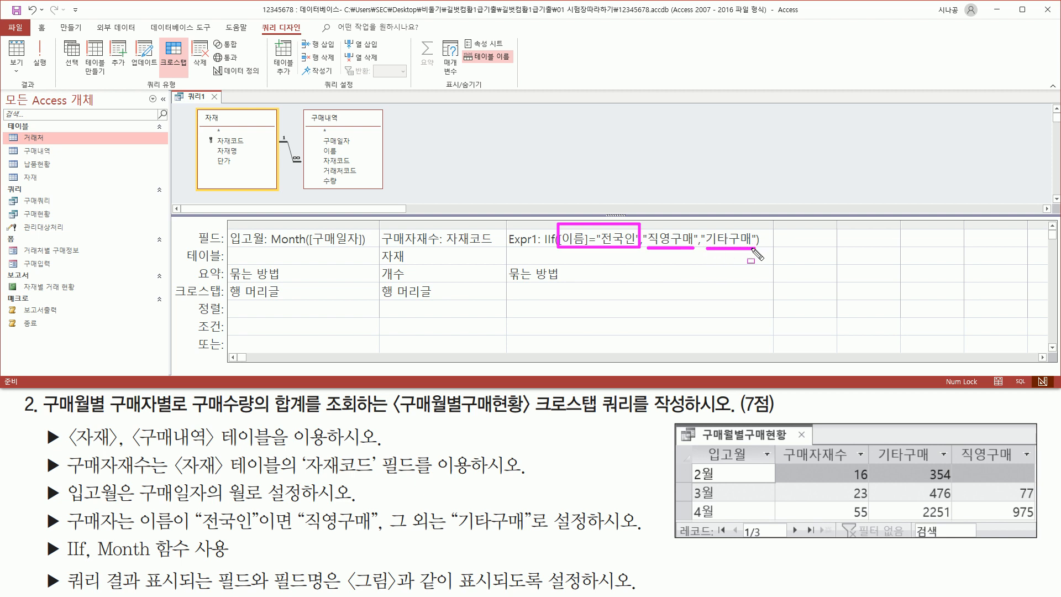
pyautogui.moveTo(872, 441)
pyautogui.mouseDown()
pyautogui.moveTo(883, 459)
pyautogui.moveTo(1025, 466)
pyautogui.mouseUp()
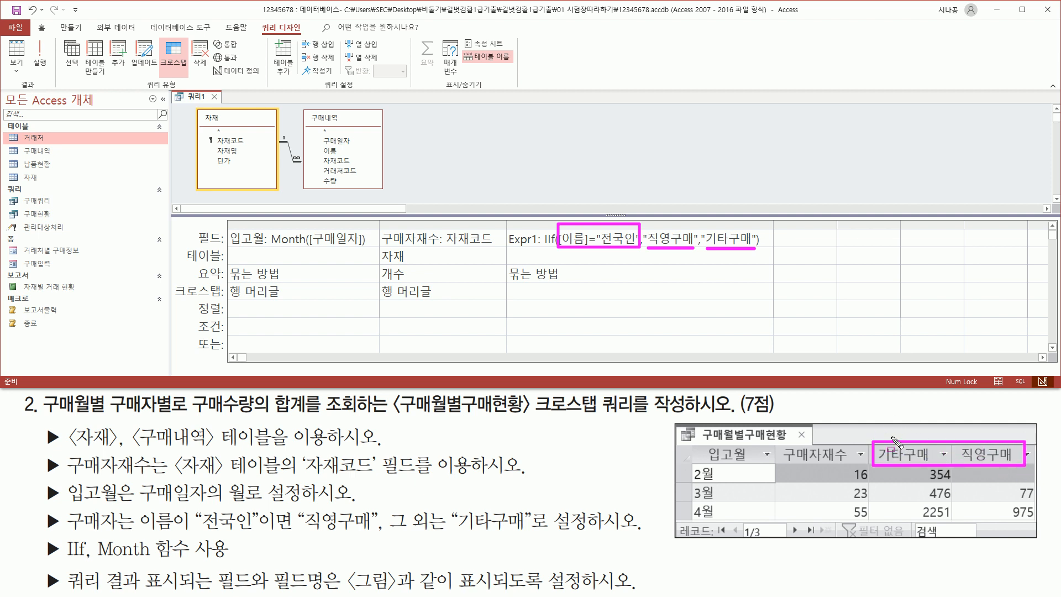
pyautogui.press('e')
pyautogui.moveTo(540, 223)
pyautogui.mouseDown()
pyautogui.moveTo(655, 253)
pyautogui.moveTo(768, 252)
pyautogui.mouseUp()
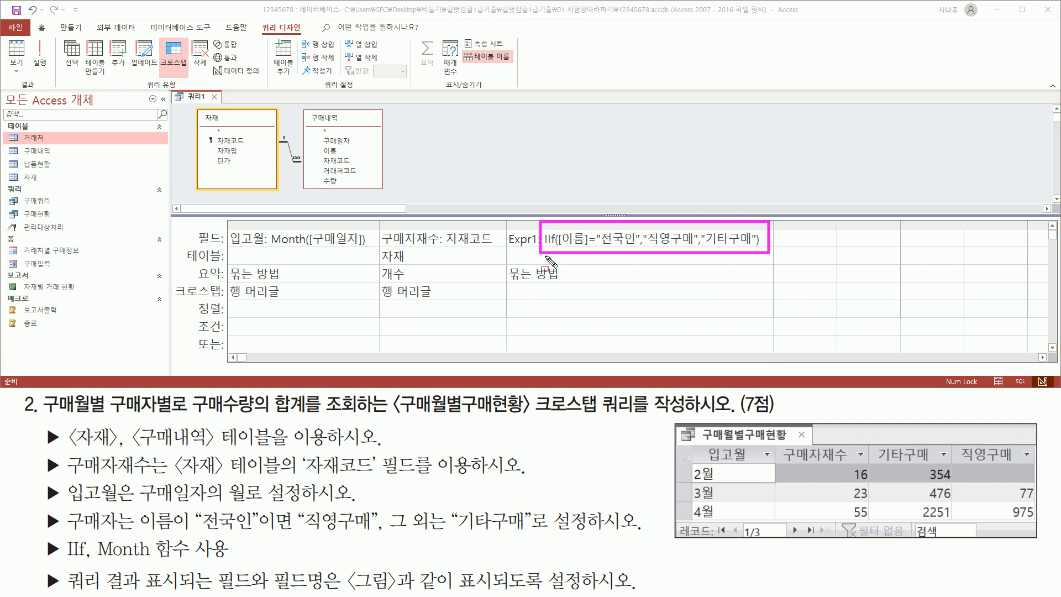
pyautogui.press('e')
pyautogui.moveTo(506, 248); pyautogui.dragTo(539, 249)
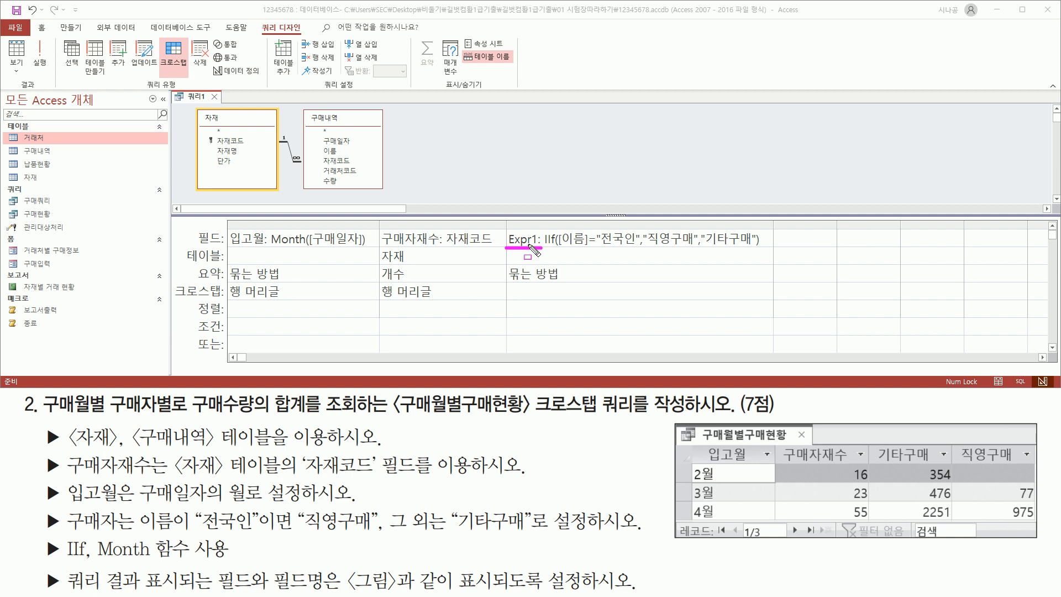
pyautogui.moveTo(505, 225)
pyautogui.mouseDown()
pyautogui.moveTo(523, 253)
pyautogui.moveTo(542, 254)
pyautogui.mouseUp()
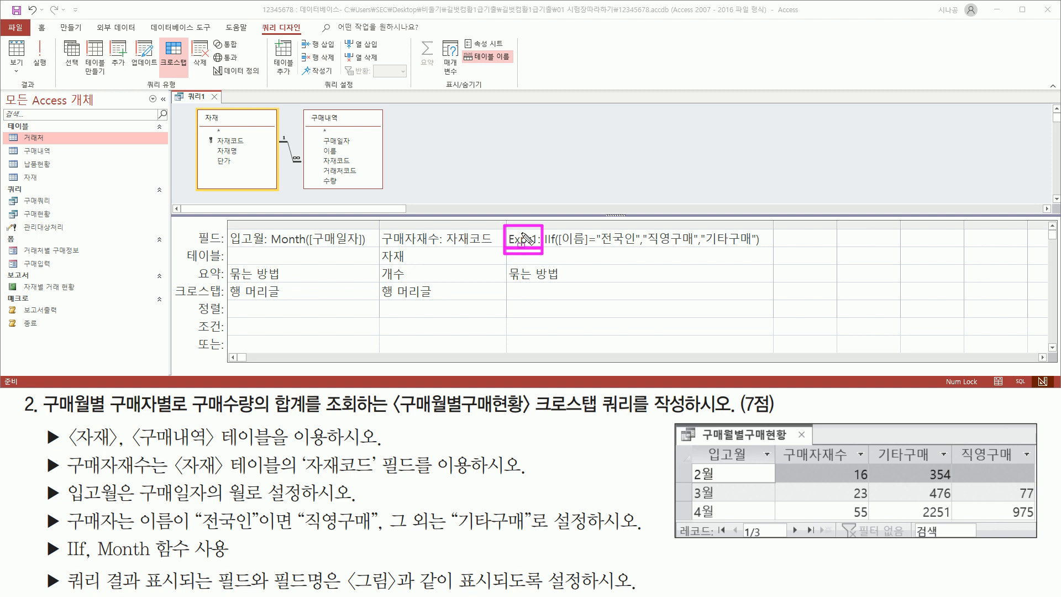
pyautogui.moveTo(505, 250); pyautogui.dragTo(768, 249)
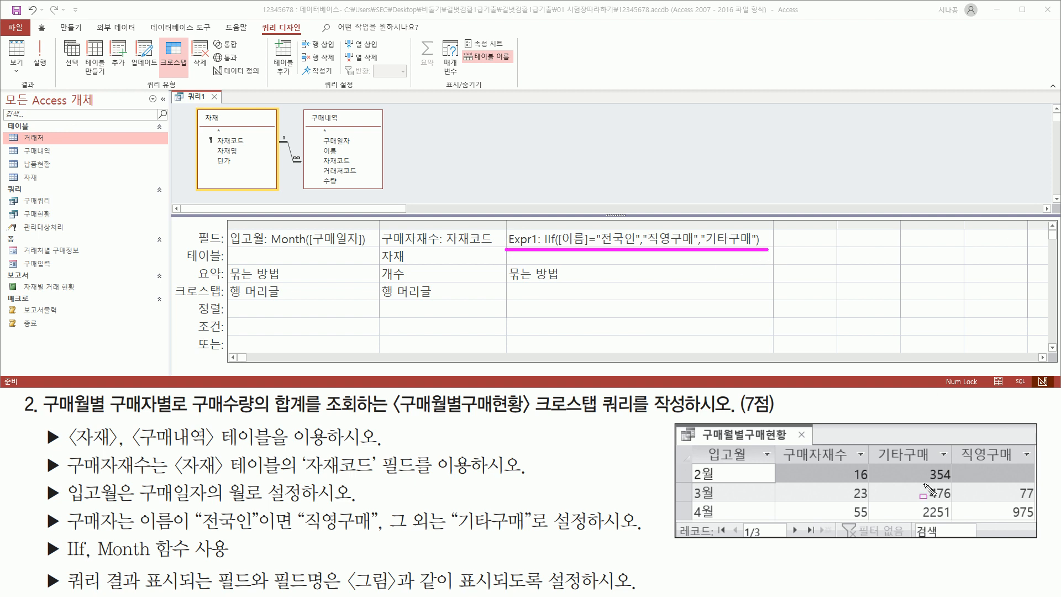
pyautogui.moveTo(871, 441); pyautogui.dragTo(1038, 471)
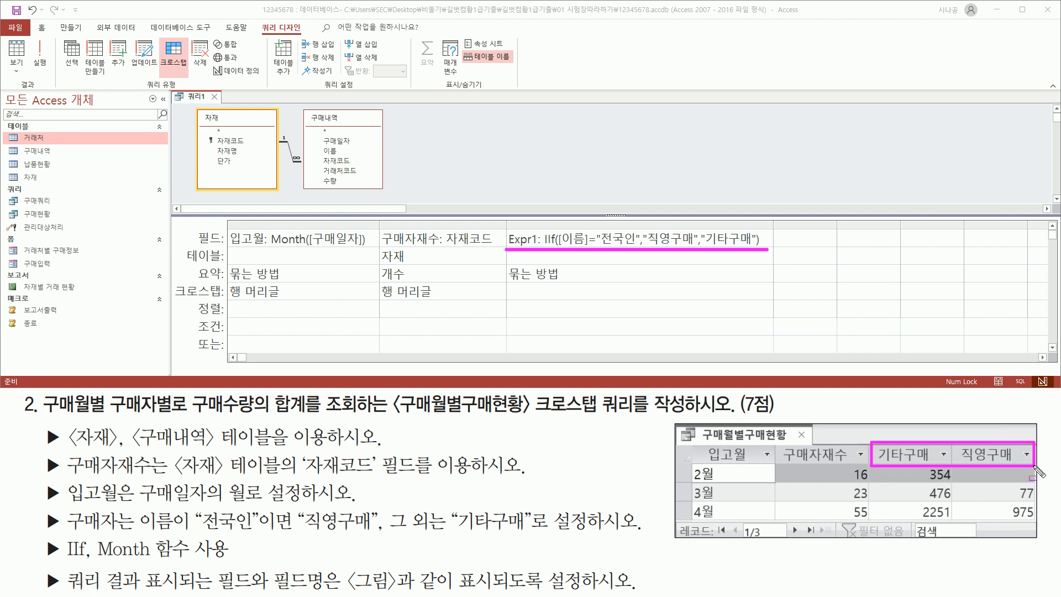
pyautogui.moveTo(174, 303); pyautogui.dragTo(224, 303)
pyautogui.press('Escape')
# Set the IIf expression column's crosstab role to 열 머리글 (column heading)
pyautogui.click(570, 293)
pyautogui.click(769, 291)
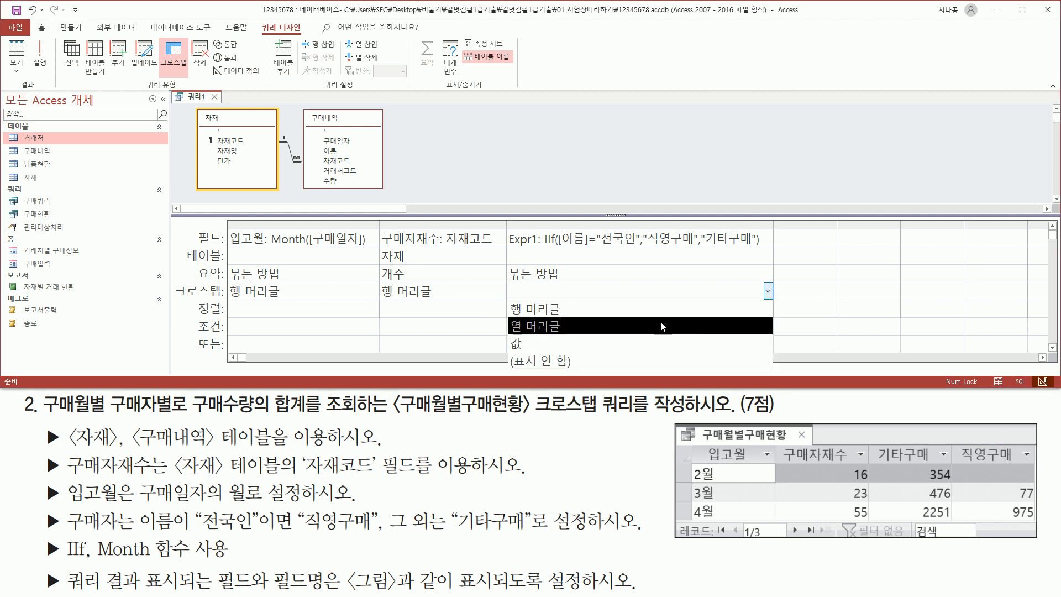
pyautogui.click(643, 329)
pyautogui.click(580, 310)
pyautogui.moveTo(508, 300); pyautogui.dragTo(569, 301)
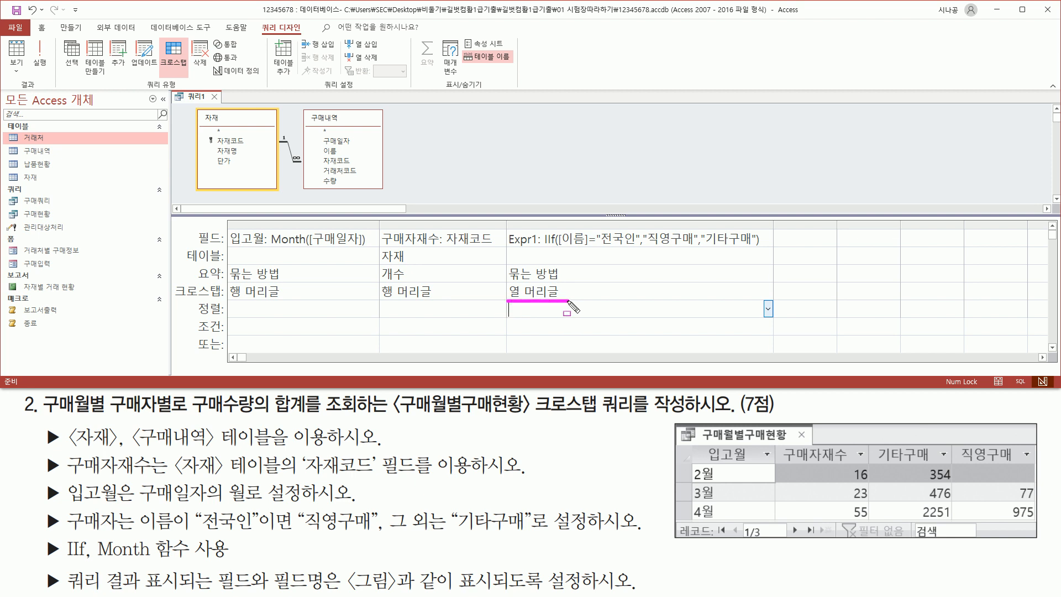
pyautogui.moveTo(875, 442); pyautogui.dragTo(1042, 464)
pyautogui.press('Escape')
pyautogui.moveTo(873, 463); pyautogui.dragTo(1040, 520)
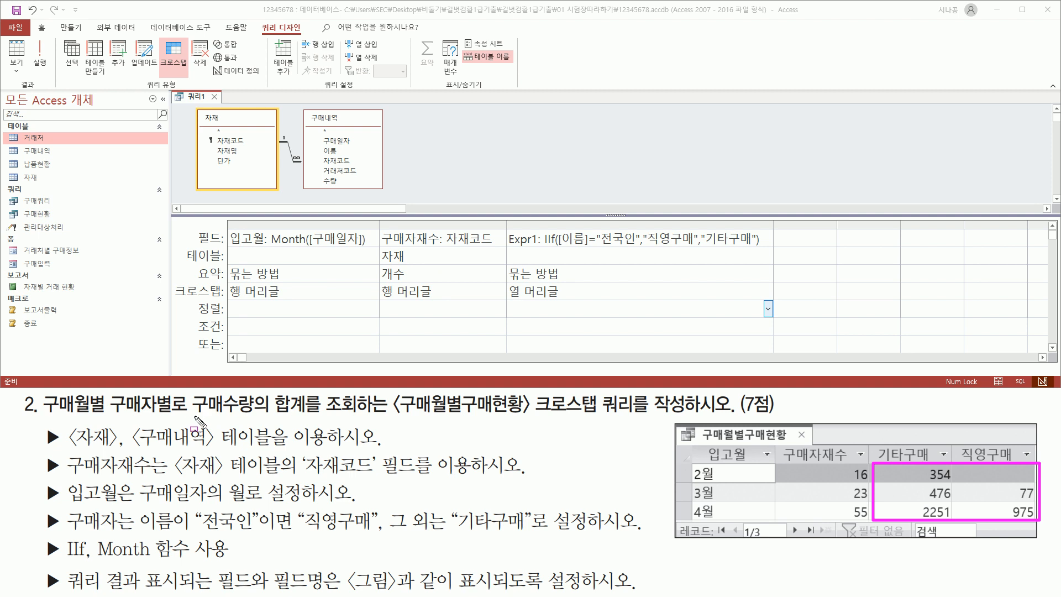
pyautogui.moveTo(192, 419); pyautogui.dragTo(365, 419)
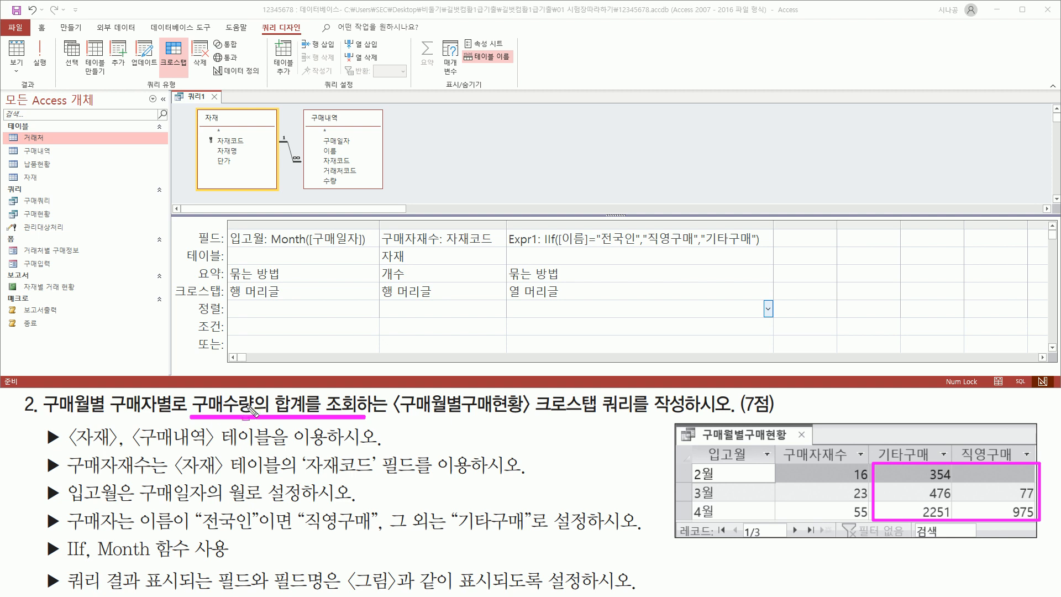
pyautogui.moveTo(301, 108); pyautogui.dragTo(384, 190)
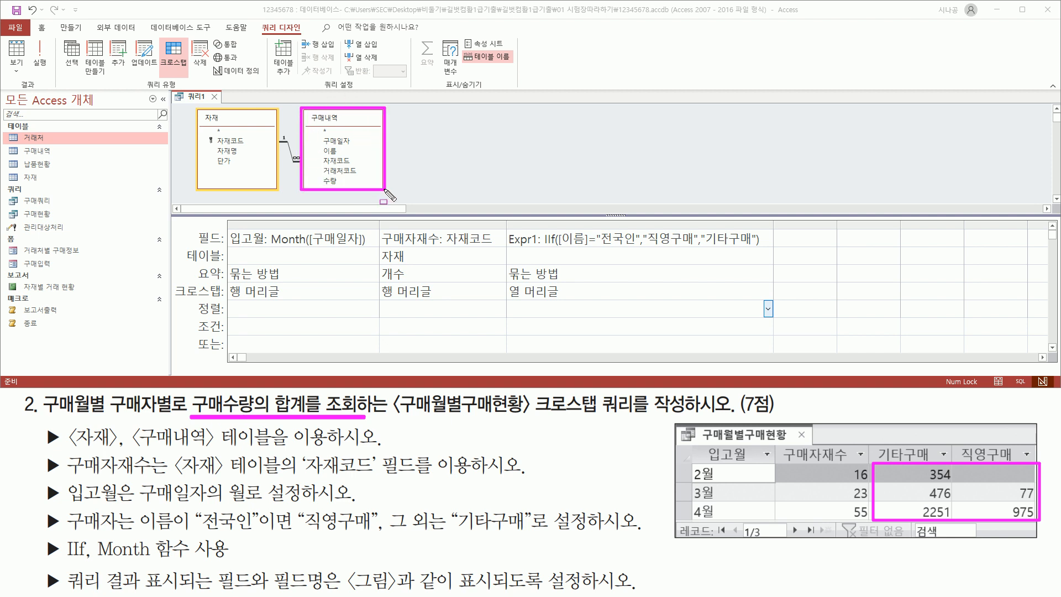
pyautogui.moveTo(322, 176); pyautogui.dragTo(340, 188)
pyautogui.moveTo(224, 392); pyautogui.dragTo(304, 416)
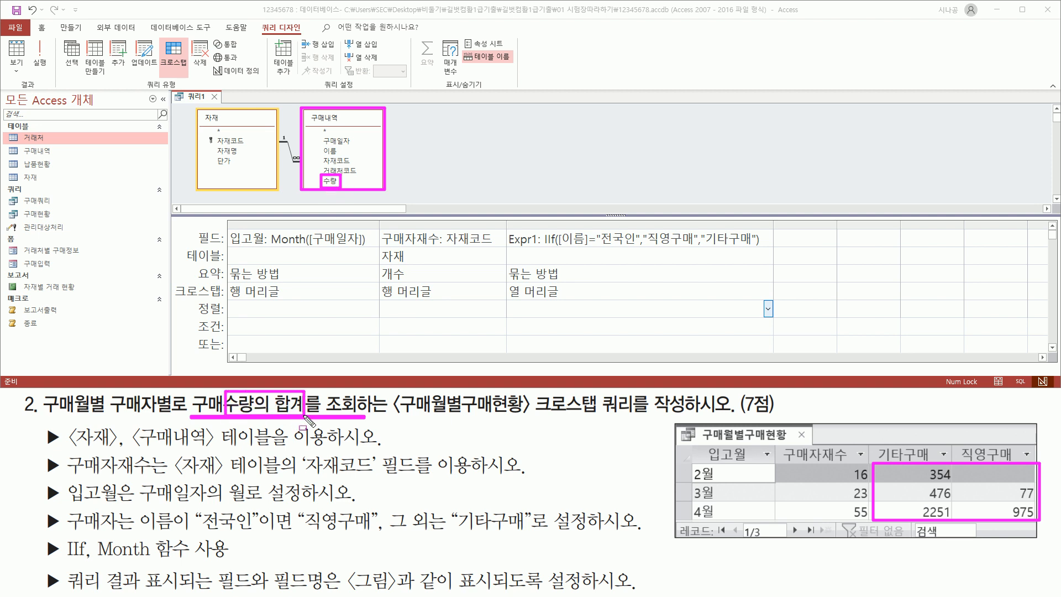
pyautogui.press('Escape')
# Add the 수량 field from the 구매내역 table to the query grid and set its summary function to 합계 (sum)
pyautogui.click(334, 182)
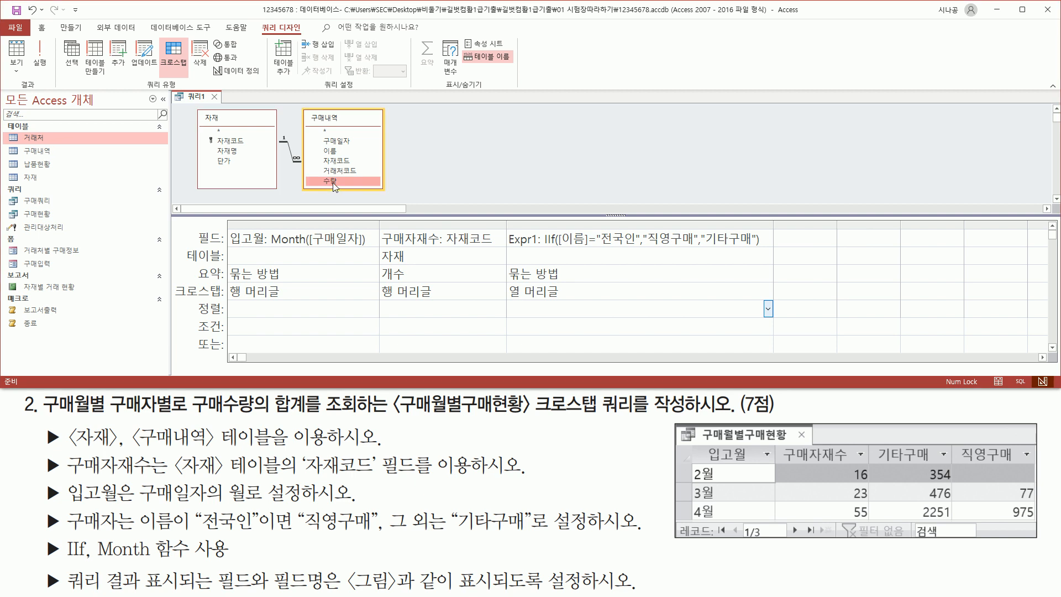
pyautogui.moveTo(334, 186)
pyautogui.mouseDown()
pyautogui.moveTo(791, 238)
pyautogui.moveTo(788, 290)
pyautogui.moveTo(838, 291)
pyautogui.mouseUp()
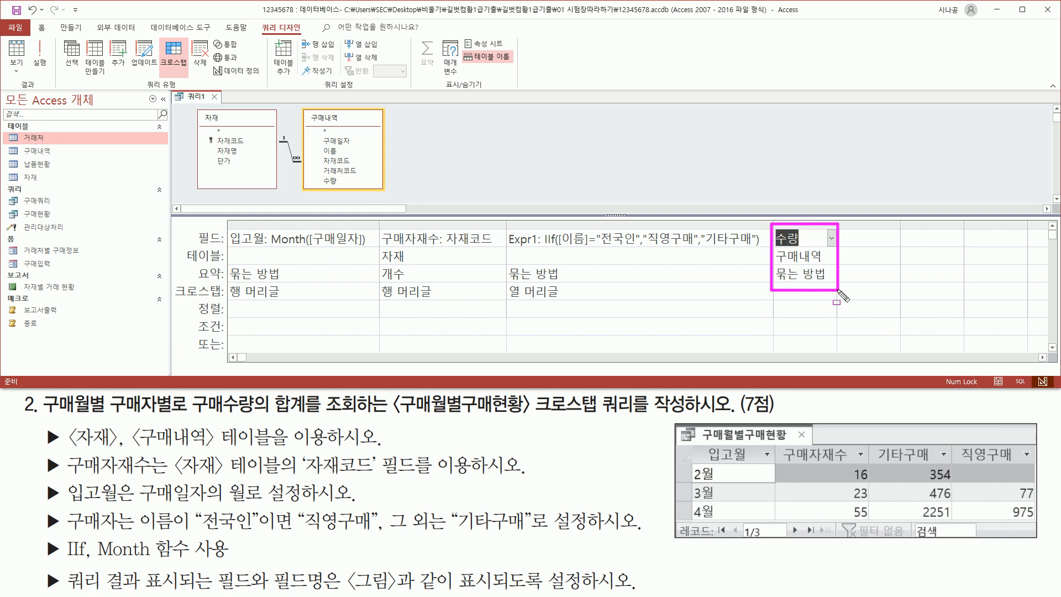
pyautogui.press('Escape')
pyautogui.click(831, 276)
pyautogui.click(832, 275)
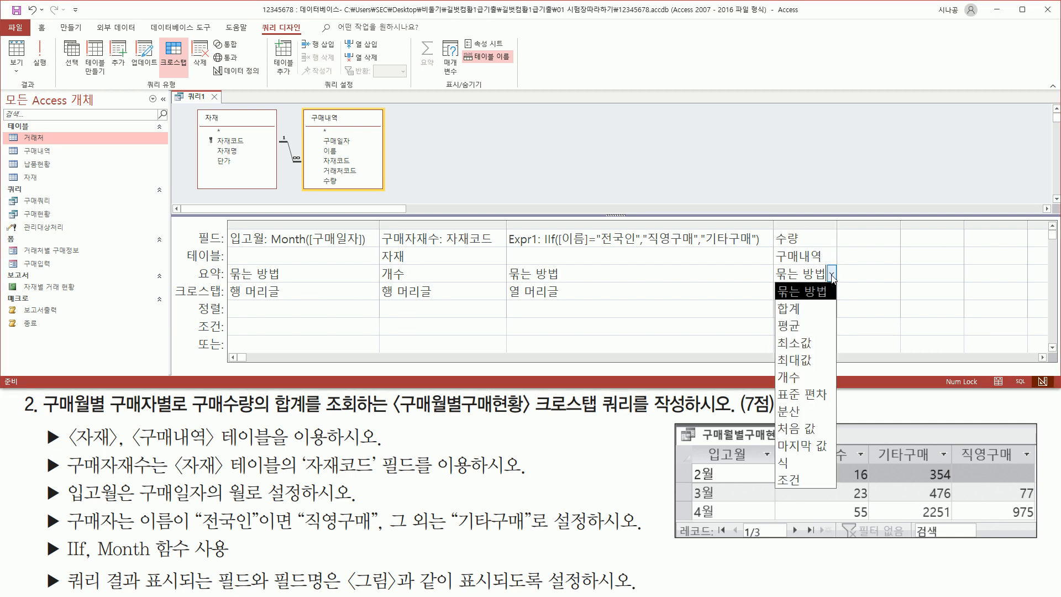
pyautogui.click(826, 308)
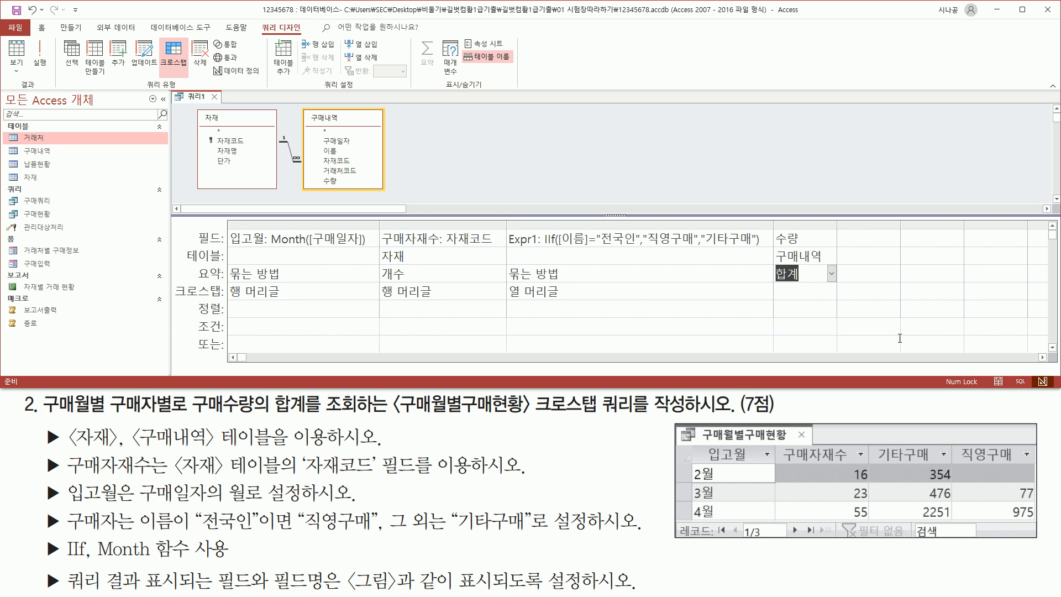
# Set the 수량 column's crosstab role to 값 (value)
pyautogui.hotkey('ctrl', '2')
pyautogui.moveTo(769, 223); pyautogui.dragTo(851, 297)
pyautogui.press('Escape')
pyautogui.click(832, 291)
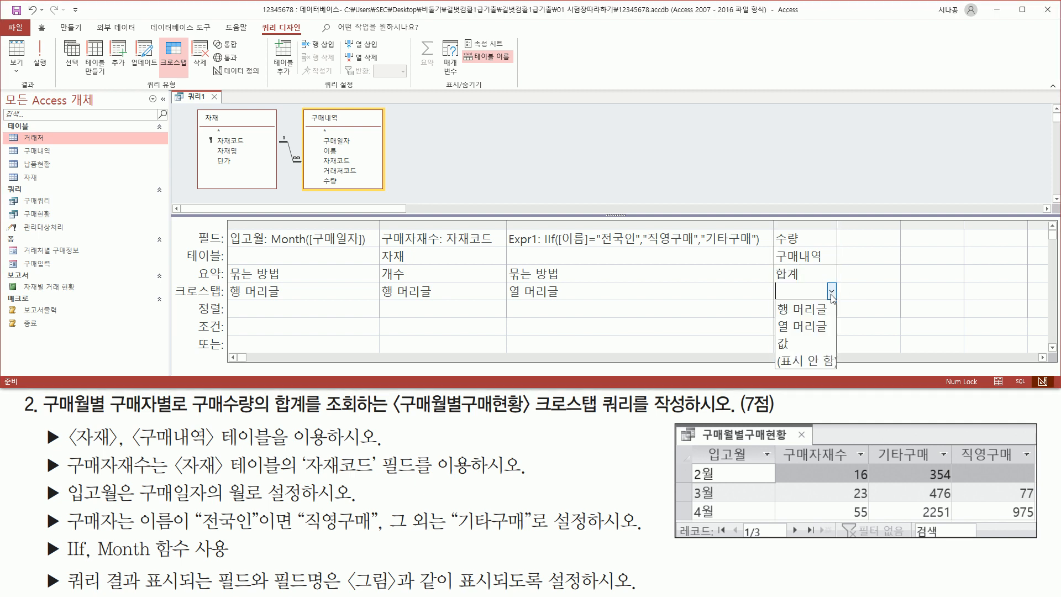
pyautogui.click(803, 337)
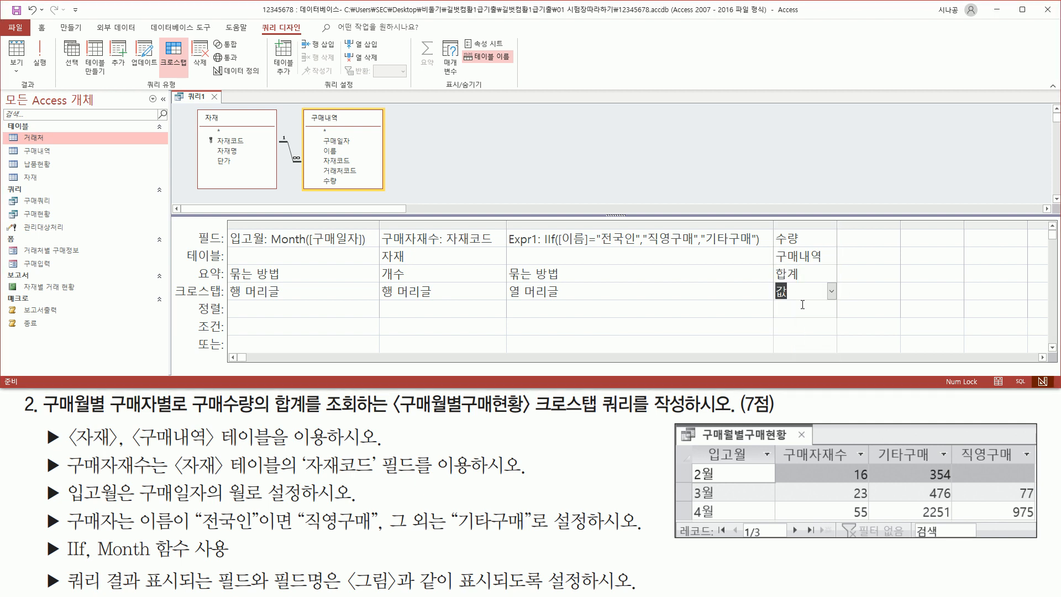
pyautogui.moveTo(769, 302); pyautogui.dragTo(842, 302)
pyautogui.moveTo(51, 455)
pyautogui.mouseDown()
pyautogui.moveTo(64, 559)
pyautogui.moveTo(646, 558)
pyautogui.mouseUp()
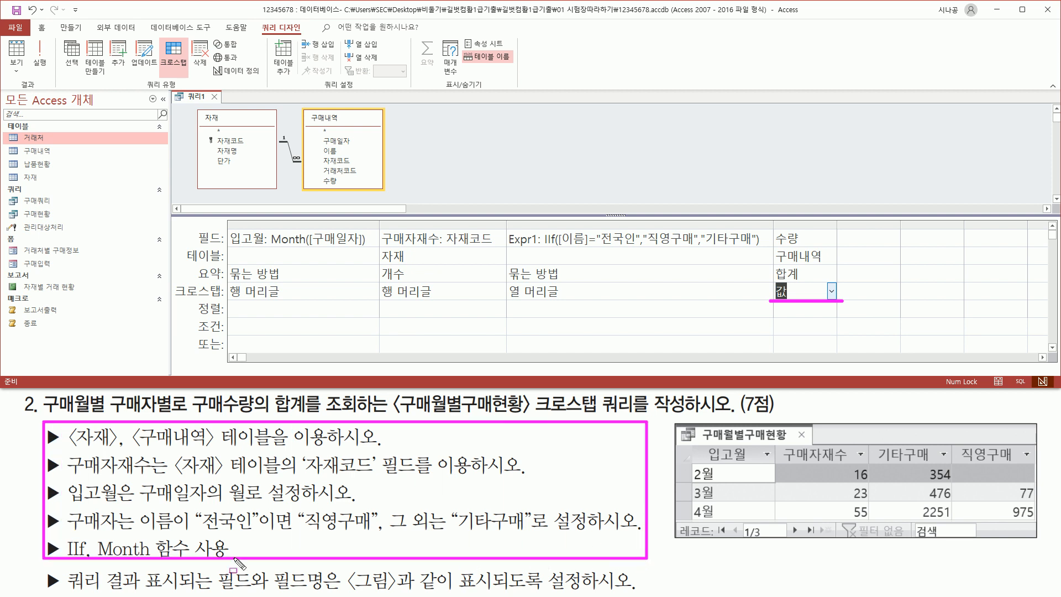
pyautogui.press('Escape')
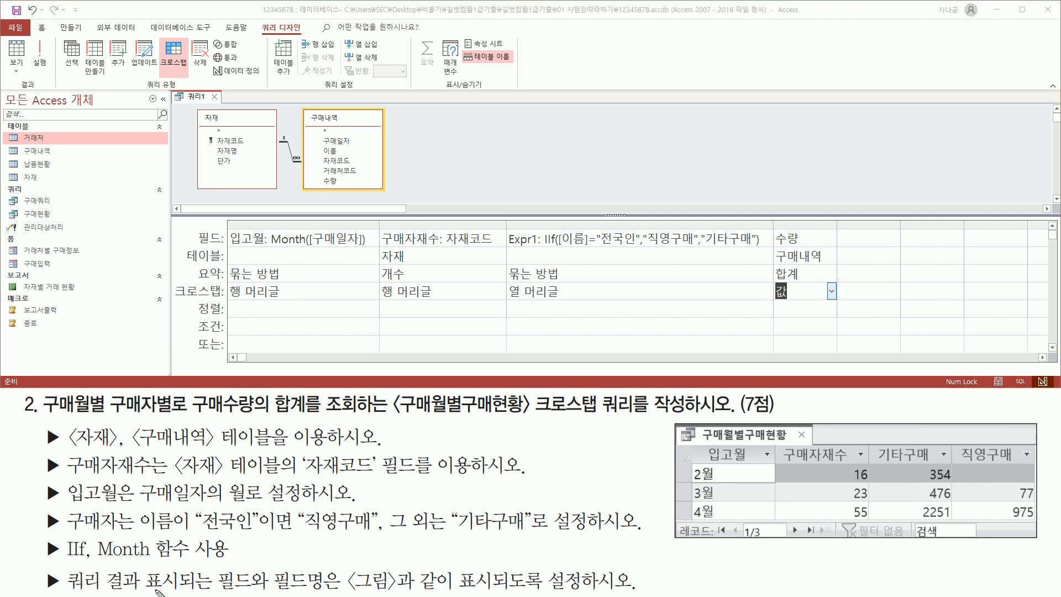
pyautogui.moveTo(216, 592)
pyautogui.mouseDown()
pyautogui.moveTo(349, 592)
pyautogui.moveTo(344, 569)
pyautogui.moveTo(477, 567)
pyautogui.moveTo(513, 594)
pyautogui.moveTo(636, 594)
pyautogui.mouseUp()
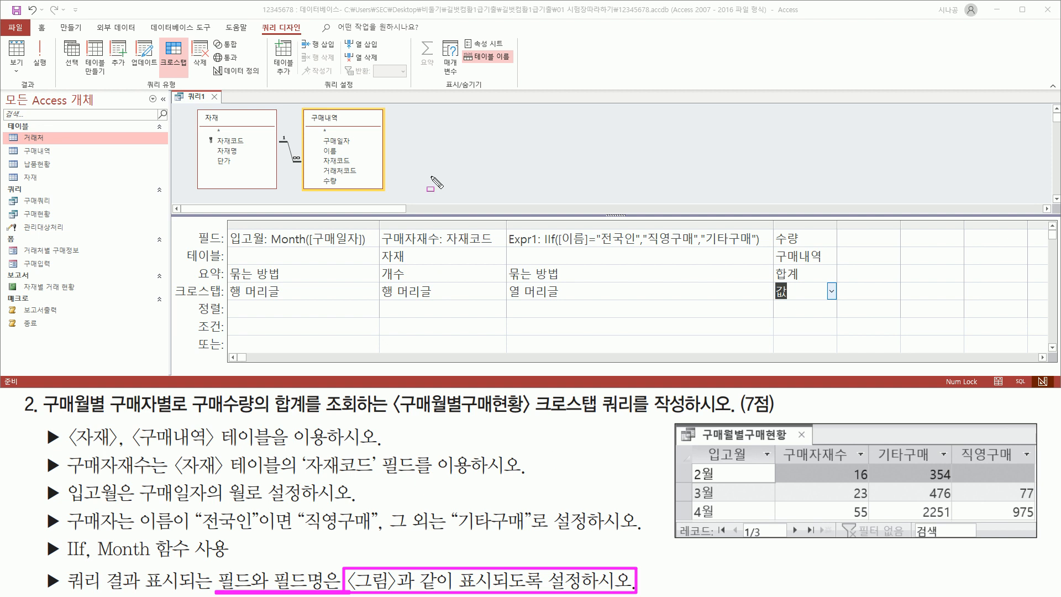
pyautogui.press('Escape')
pyautogui.click(512, 154)
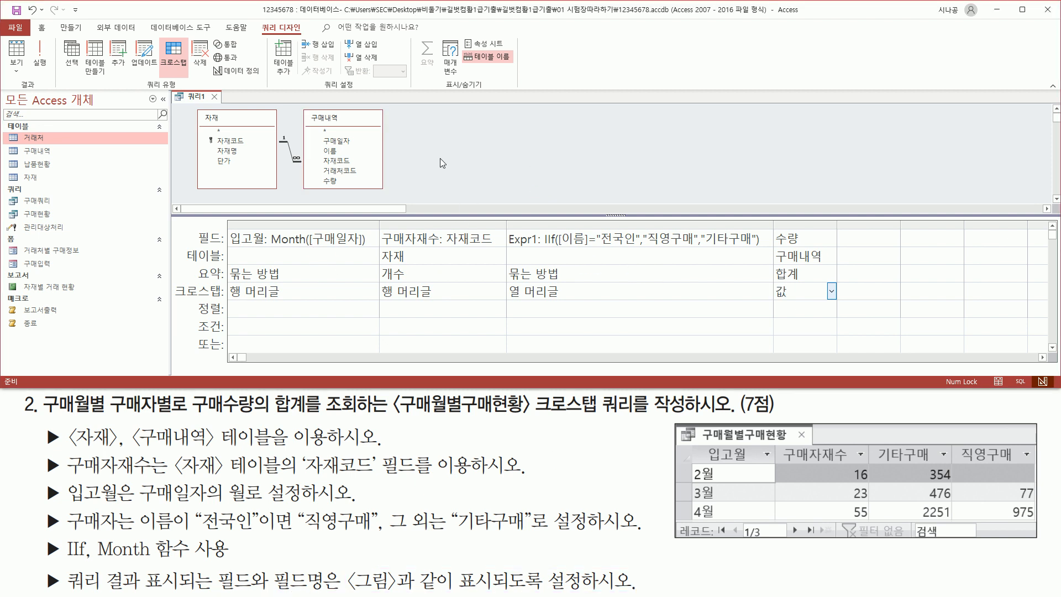
# Run the crosstab query to display its result datasheet
pyautogui.moveTo(255, 16)
pyautogui.mouseDown()
pyautogui.moveTo(279, 44)
pyautogui.moveTo(313, 43)
pyautogui.mouseUp()
pyautogui.moveTo(14, 78); pyautogui.dragTo(48, 95)
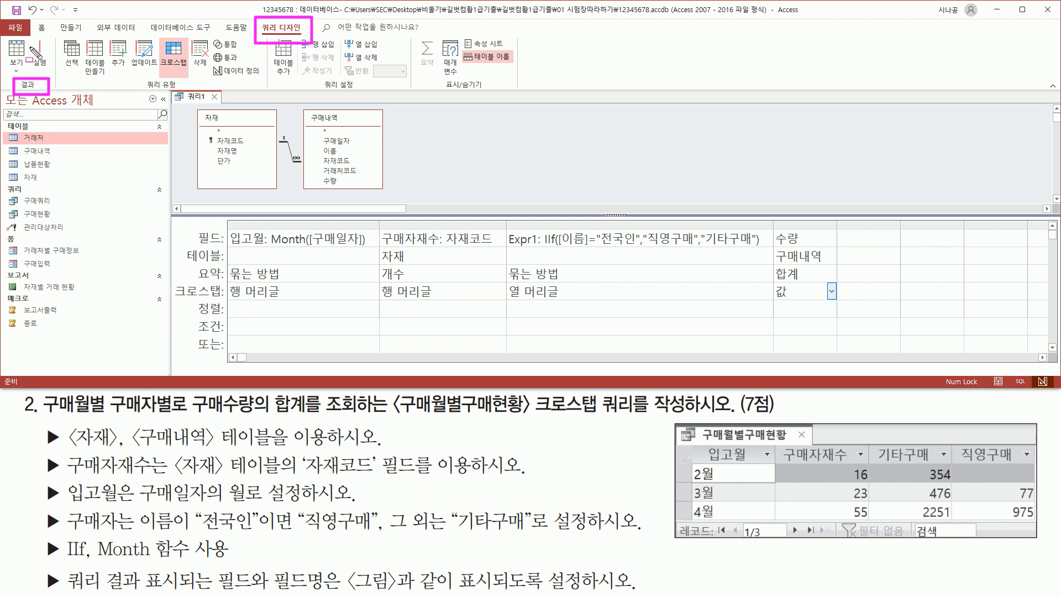
pyautogui.moveTo(30, 37); pyautogui.dragTo(54, 72)
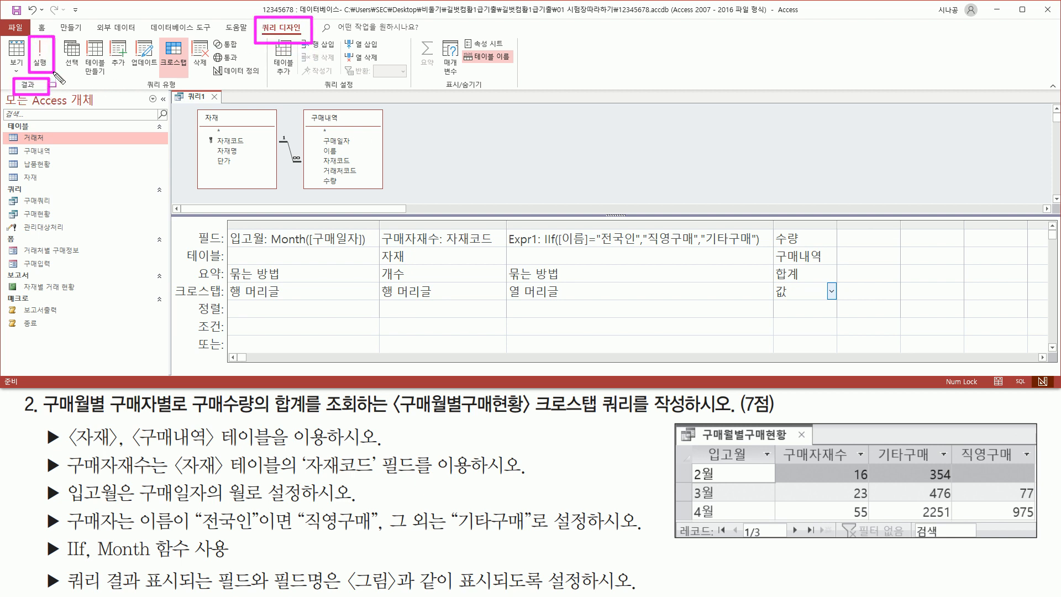
pyautogui.press('Escape')
pyautogui.click(41, 61)
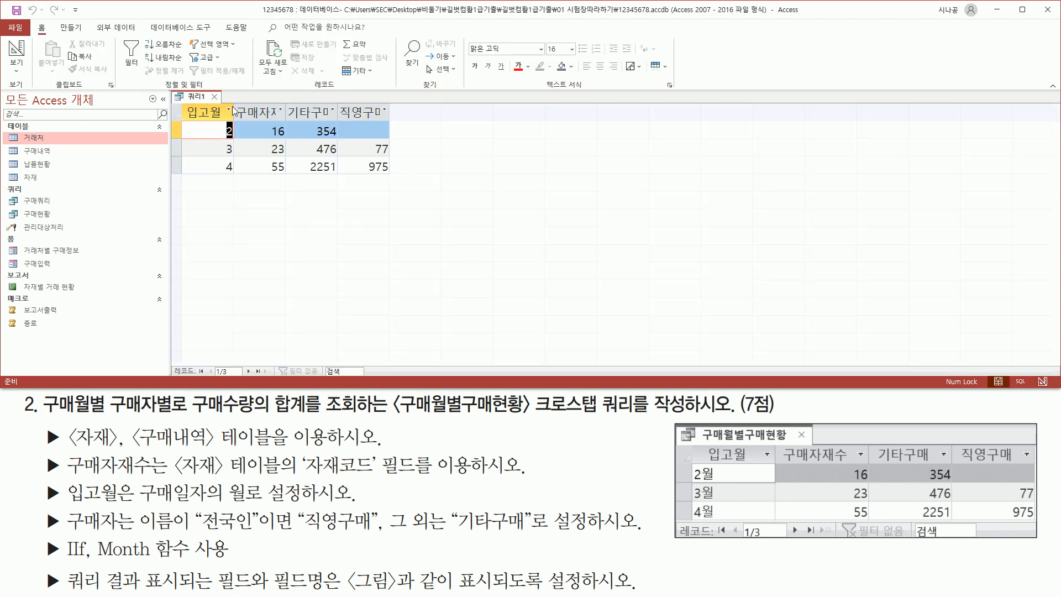
# Fit the 구매자재수 column in the result datasheet to its heading text
pyautogui.moveTo(236, 120); pyautogui.dragTo(392, 121)
pyautogui.press('Escape')
pyautogui.doubleClick(286, 109)
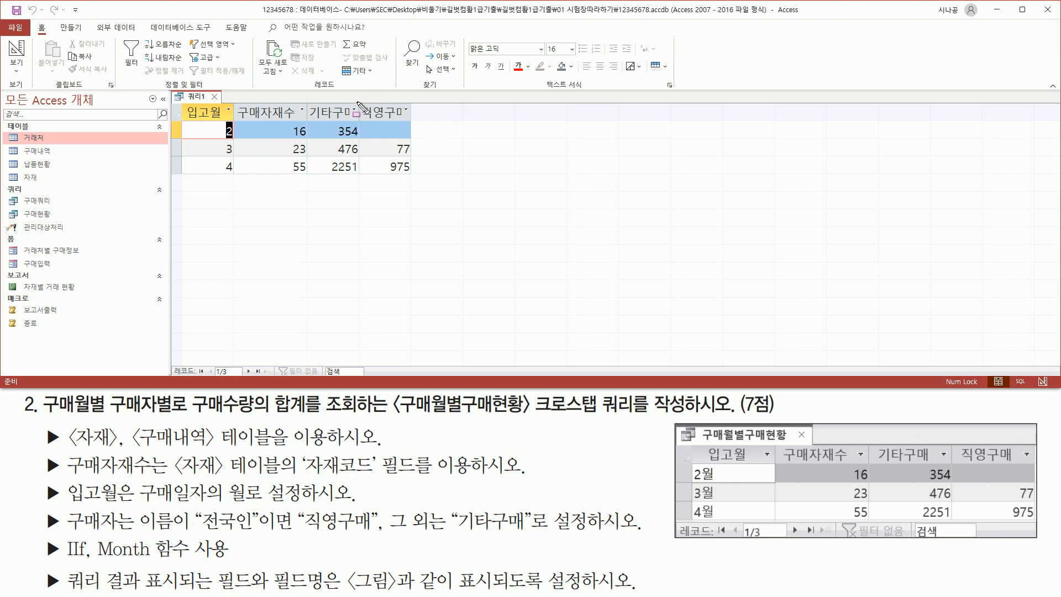
# Fit the 기타구매 and 직영구매 columns in the result datasheet to their heading text
pyautogui.moveTo(358, 103); pyautogui.dragTo(358, 121)
pyautogui.press('Escape')
pyautogui.doubleClick(359, 108)
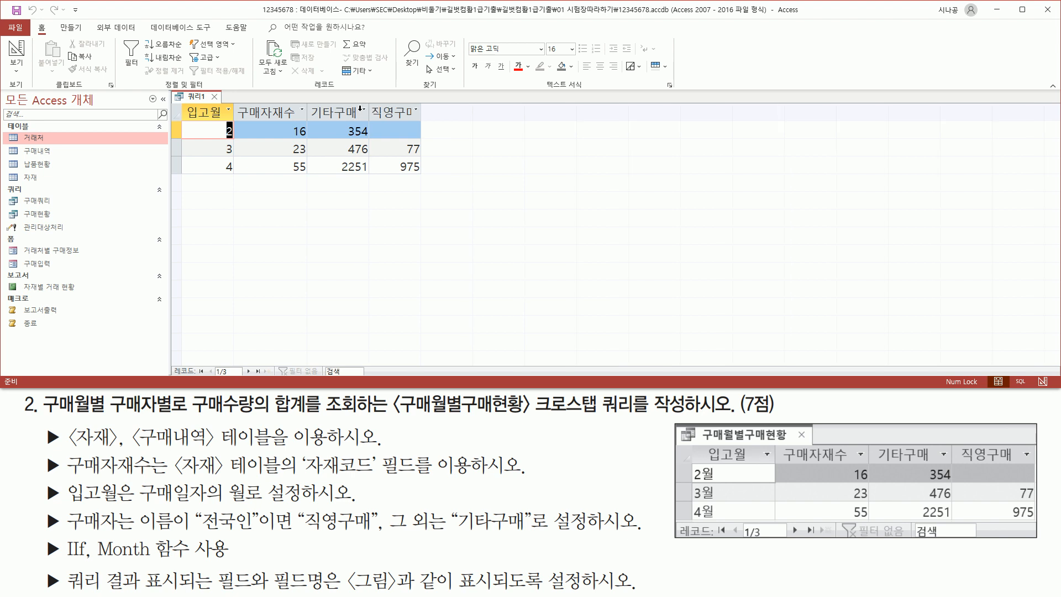
pyautogui.doubleClick(422, 109)
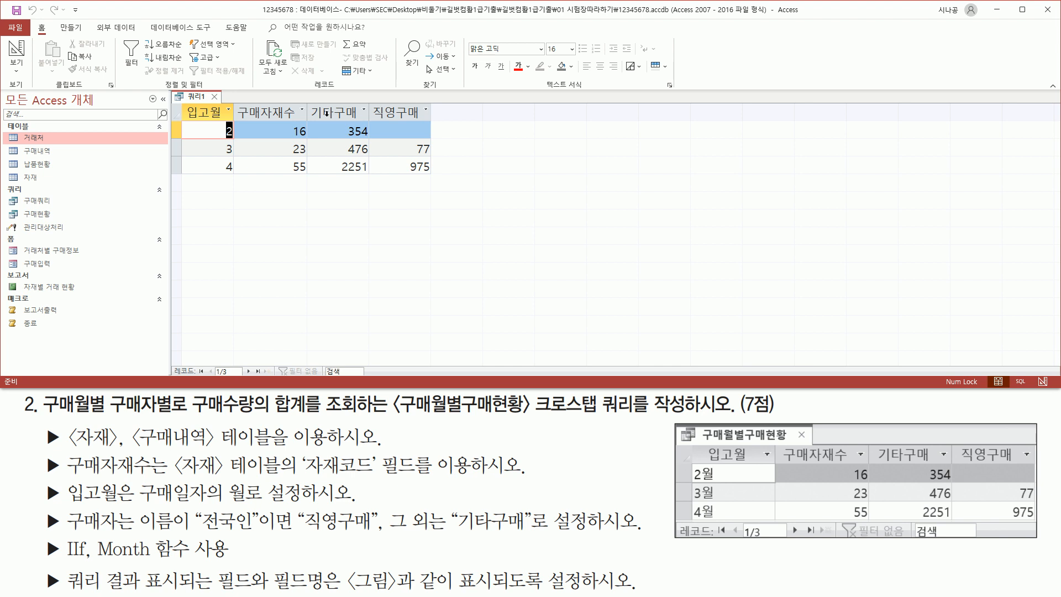
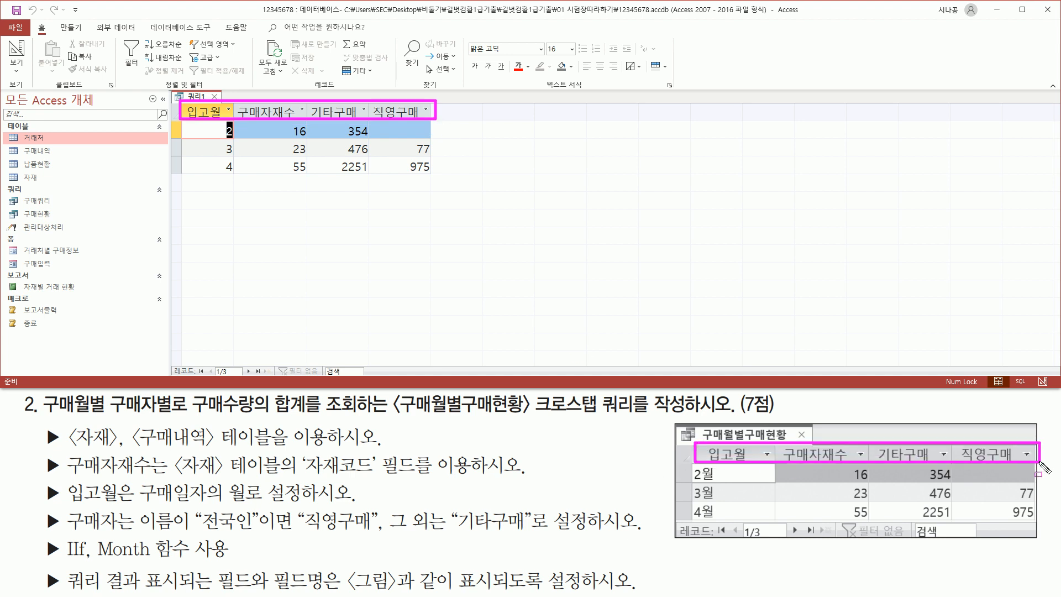
# Compare the result datasheet's headings, column values and record count with the pictured 구매월별구매현황 result
pyautogui.moveTo(712, 481); pyautogui.dragTo(722, 522)
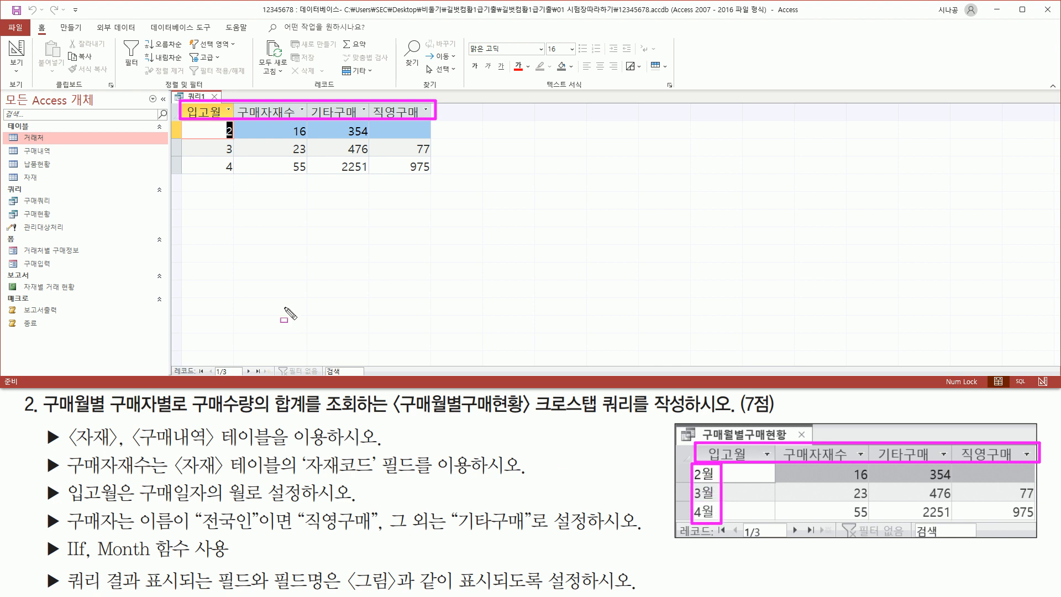
pyautogui.moveTo(215, 130); pyautogui.dragTo(236, 180)
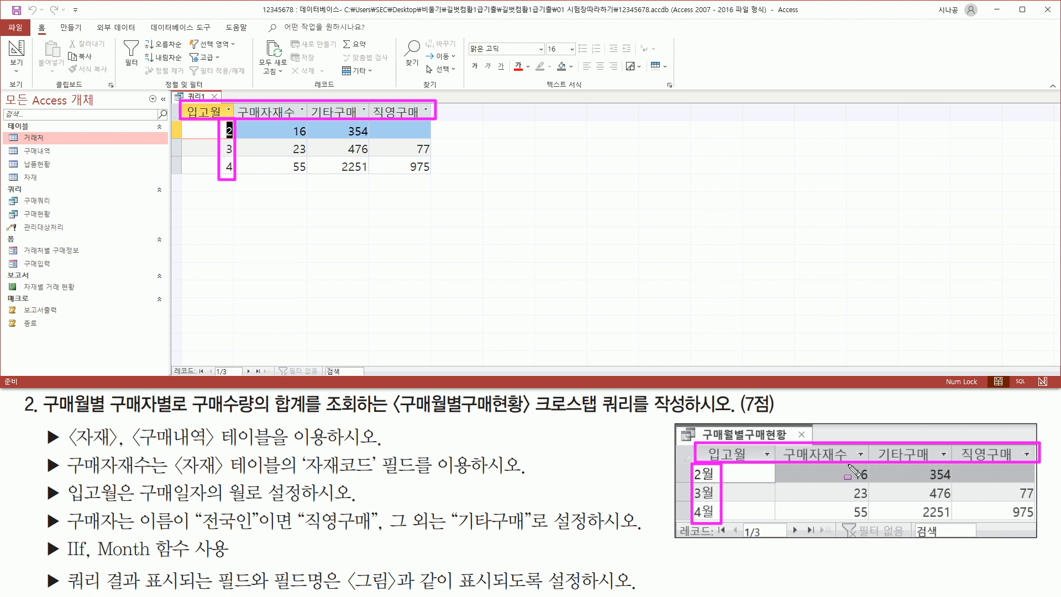
pyautogui.moveTo(846, 463)
pyautogui.mouseDown()
pyautogui.moveTo(875, 497)
pyautogui.moveTo(875, 521)
pyautogui.mouseUp()
pyautogui.moveTo(279, 115); pyautogui.dragTo(311, 180)
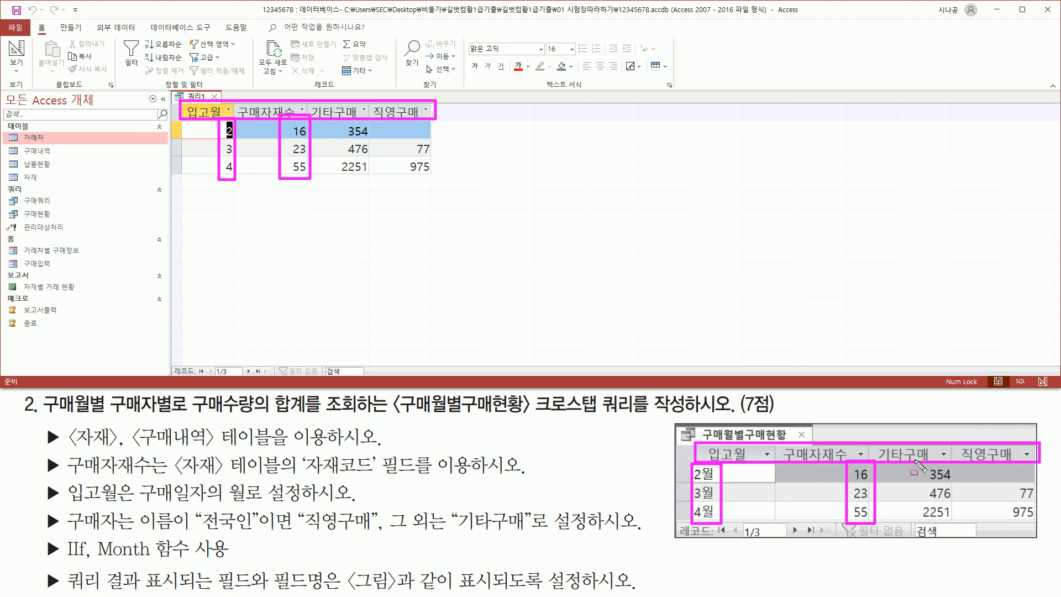
pyautogui.moveTo(907, 463)
pyautogui.mouseDown()
pyautogui.moveTo(959, 498)
pyautogui.moveTo(957, 522)
pyautogui.mouseUp()
pyautogui.moveTo(332, 120); pyautogui.dragTo(374, 177)
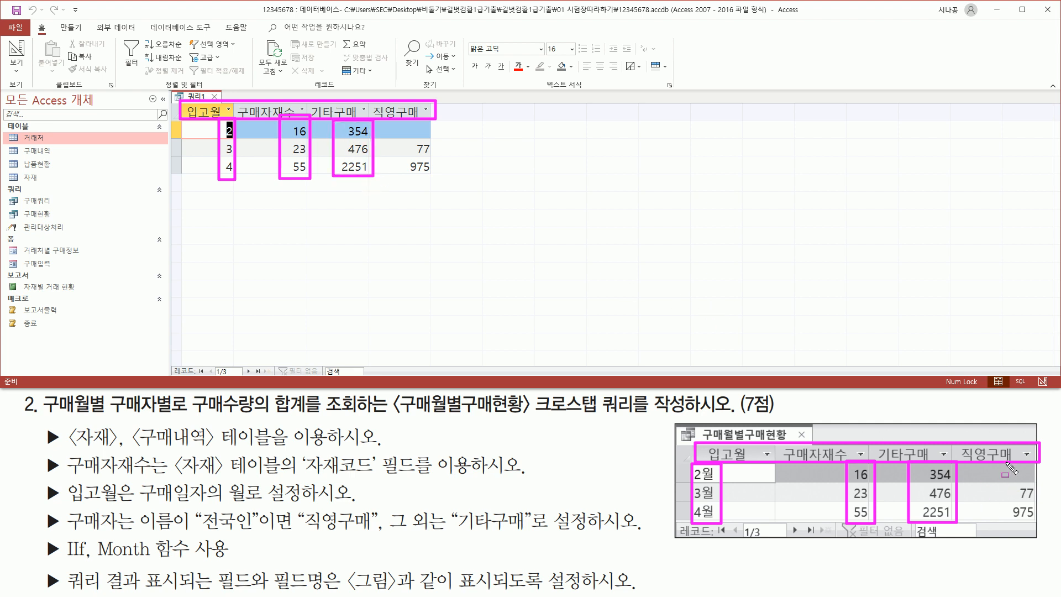
pyautogui.moveTo(1004, 463); pyautogui.dragTo(1040, 522)
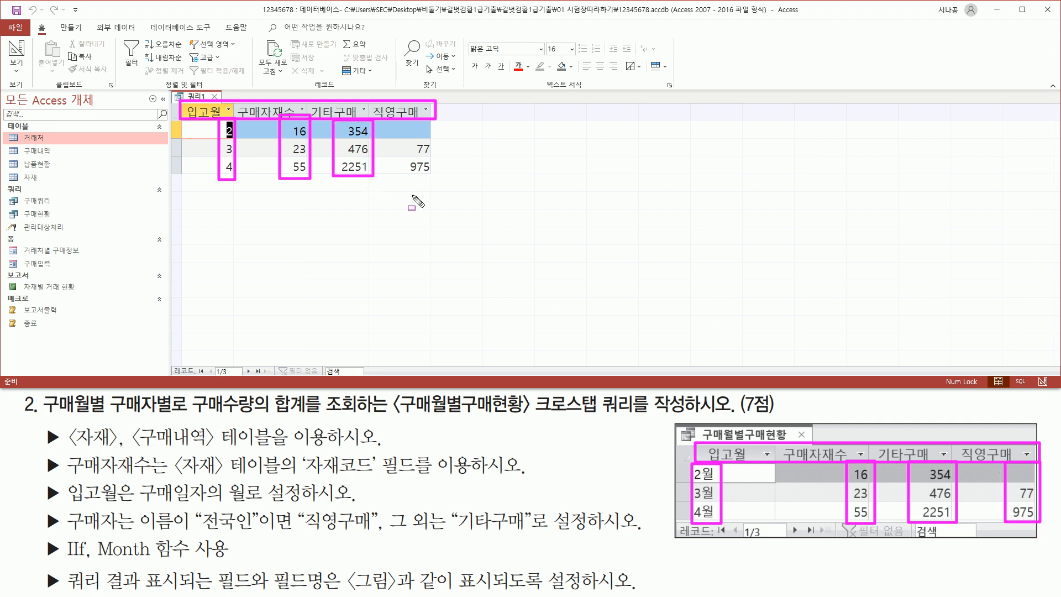
pyautogui.moveTo(400, 119); pyautogui.dragTo(433, 178)
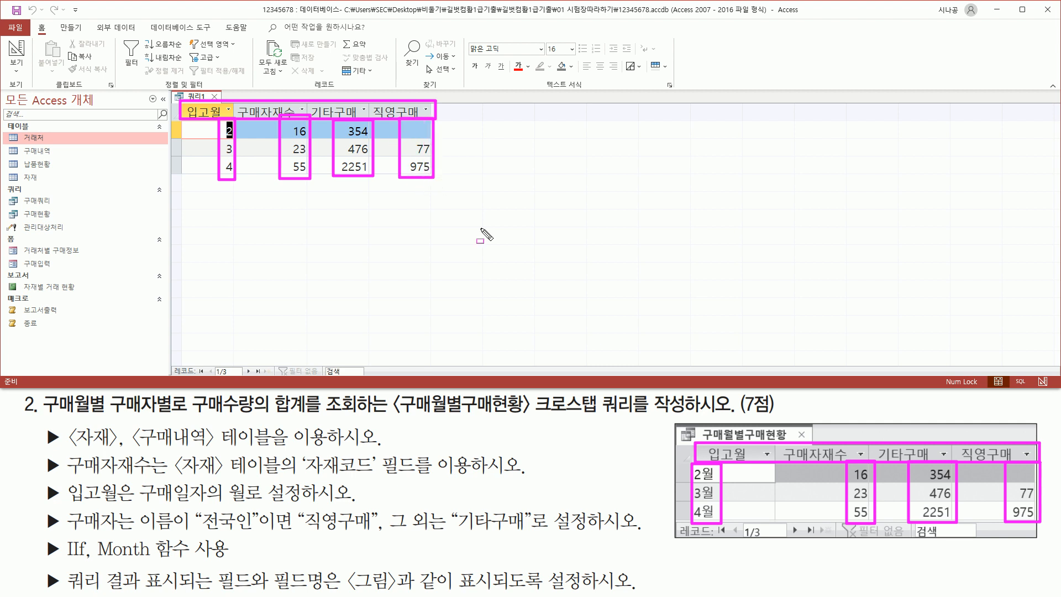
pyautogui.moveTo(673, 535)
pyautogui.mouseDown()
pyautogui.moveTo(789, 542)
pyautogui.moveTo(810, 525)
pyautogui.mouseUp()
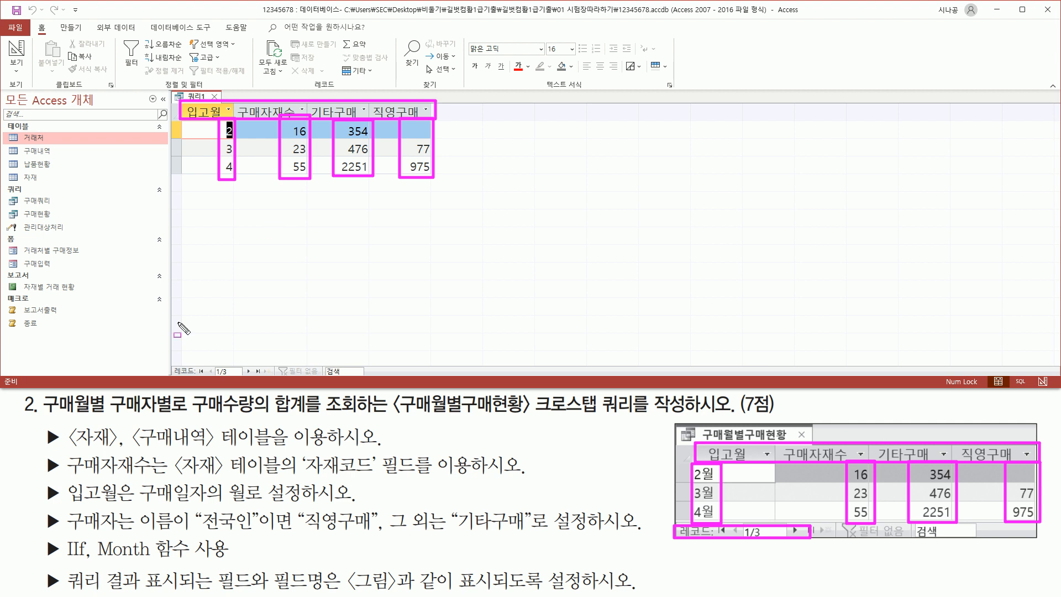
pyautogui.moveTo(173, 362)
pyautogui.mouseDown()
pyautogui.moveTo(170, 376)
pyautogui.moveTo(260, 378)
pyautogui.mouseUp()
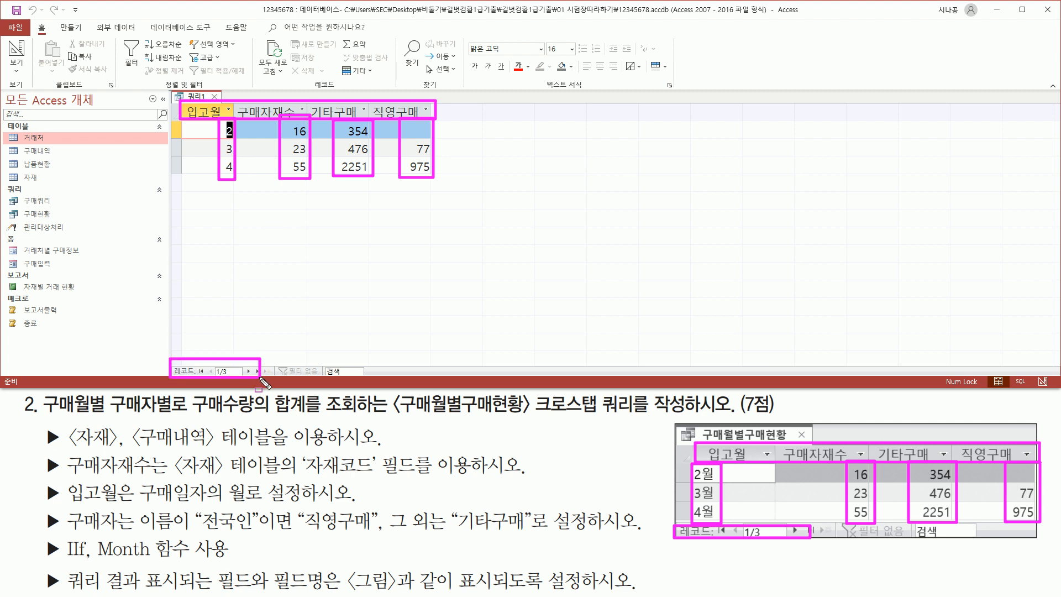
pyautogui.press('Escape')
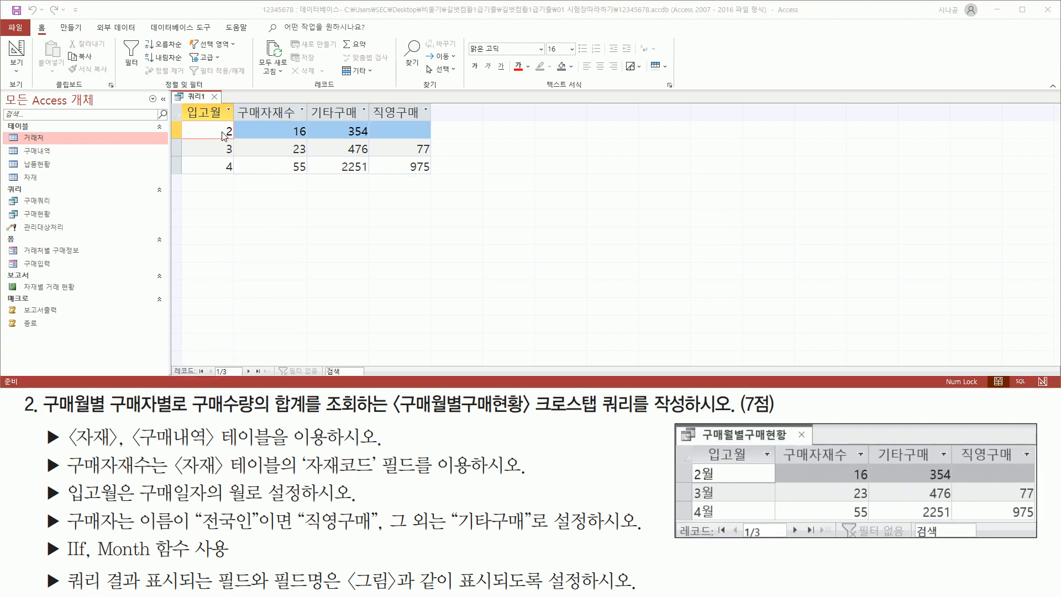
# Check how the 입고월 values are written against the month format in the pictured result
pyautogui.moveTo(218, 121); pyautogui.dragTo(238, 170)
pyautogui.moveTo(691, 467); pyautogui.dragTo(717, 522)
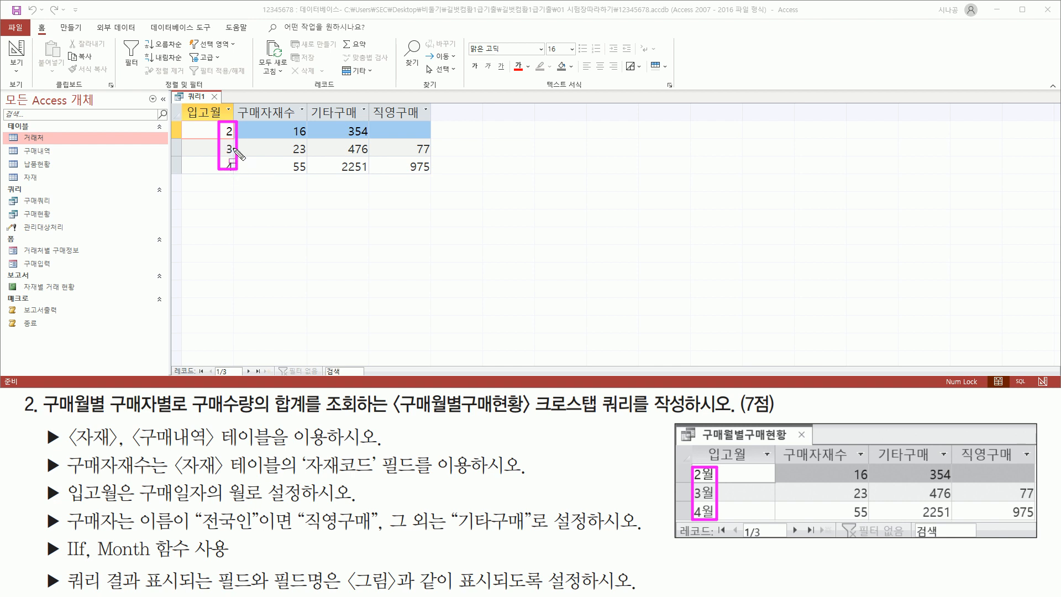
pyautogui.press('e')
pyautogui.moveTo(701, 465); pyautogui.dragTo(716, 521)
pyautogui.press('Escape')
pyautogui.click(210, 130)
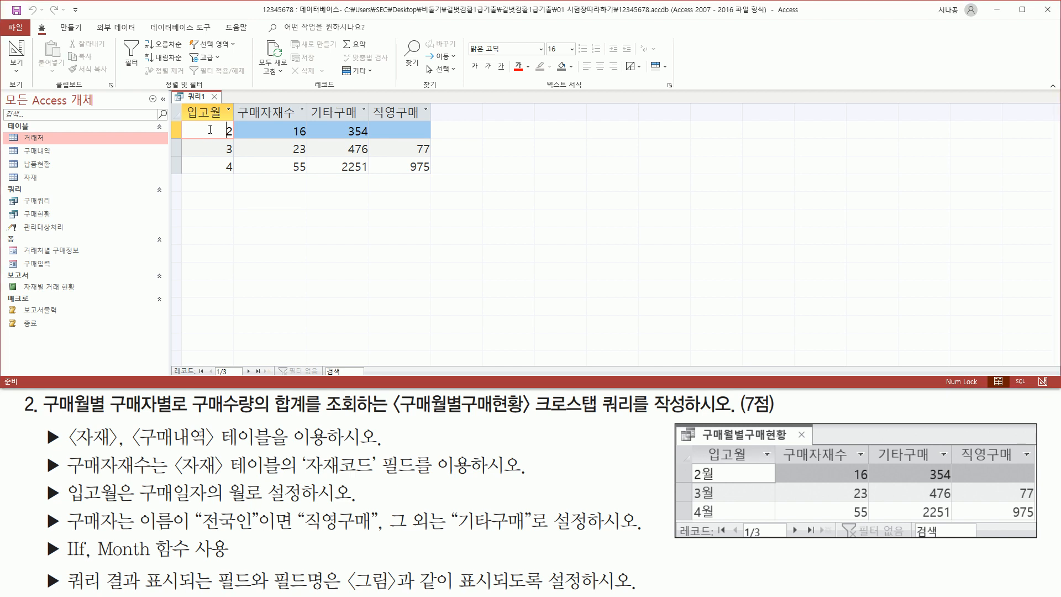
# Return to the query design and change the 입고월 field expression to Month([구매일자]) & "월"
pyautogui.rightClick(194, 98)
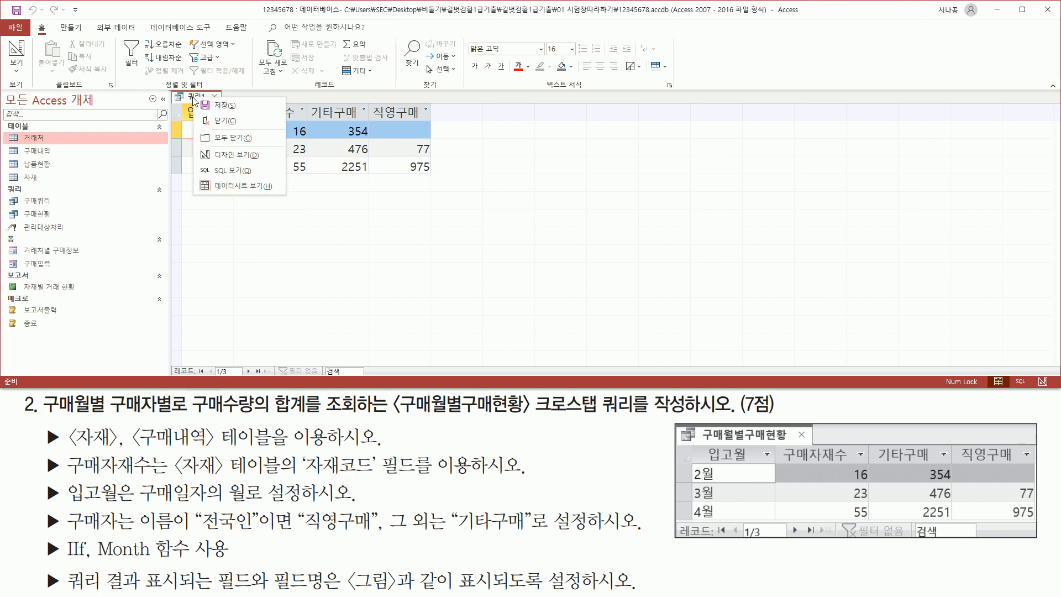
pyautogui.click(223, 154)
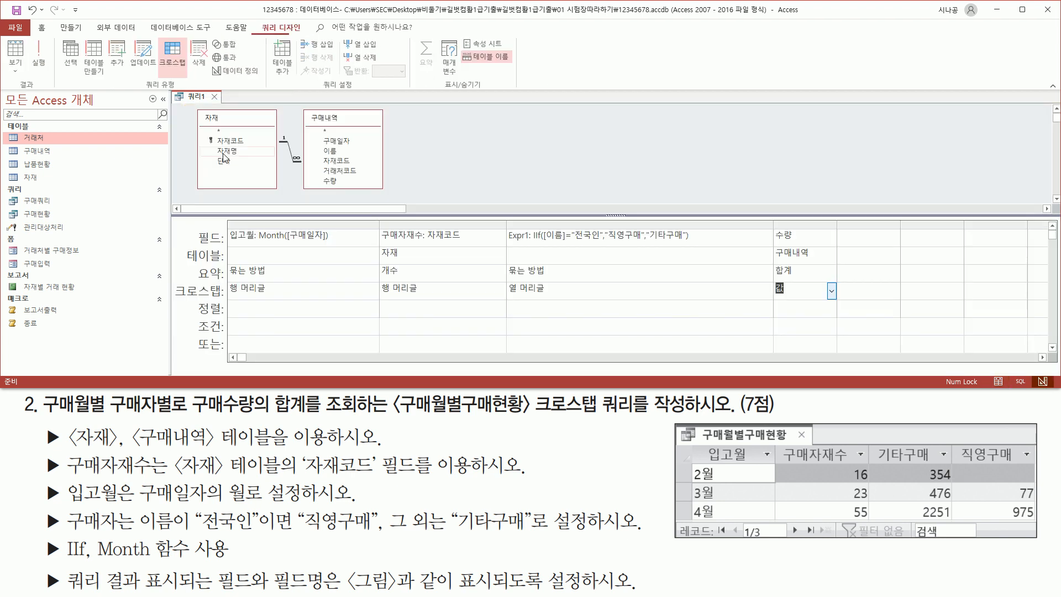
pyautogui.click(250, 235)
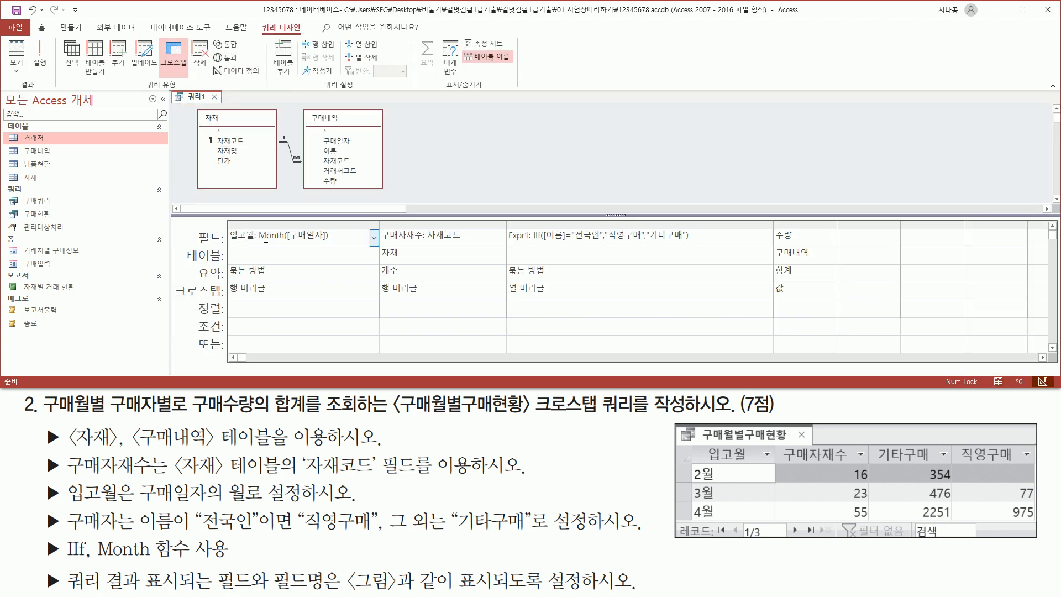
pyautogui.click(337, 234)
pyautogui.moveTo(328, 244)
pyautogui.mouseDown()
pyautogui.moveTo(362, 244)
pyautogui.moveTo(362, 226)
pyautogui.mouseUp()
pyautogui.press('Escape')
pyautogui.click(312, 255)
# Display the crosstab's result datasheet and compare its 입고월 values with the pictured result
pyautogui.click(34, 44)
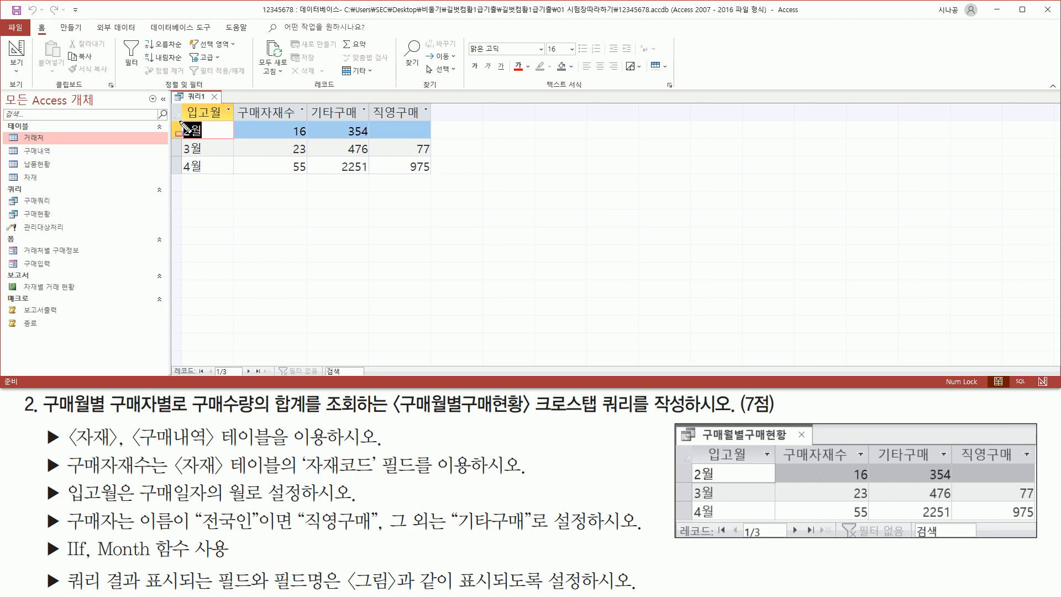
pyautogui.moveTo(179, 120); pyautogui.dragTo(208, 176)
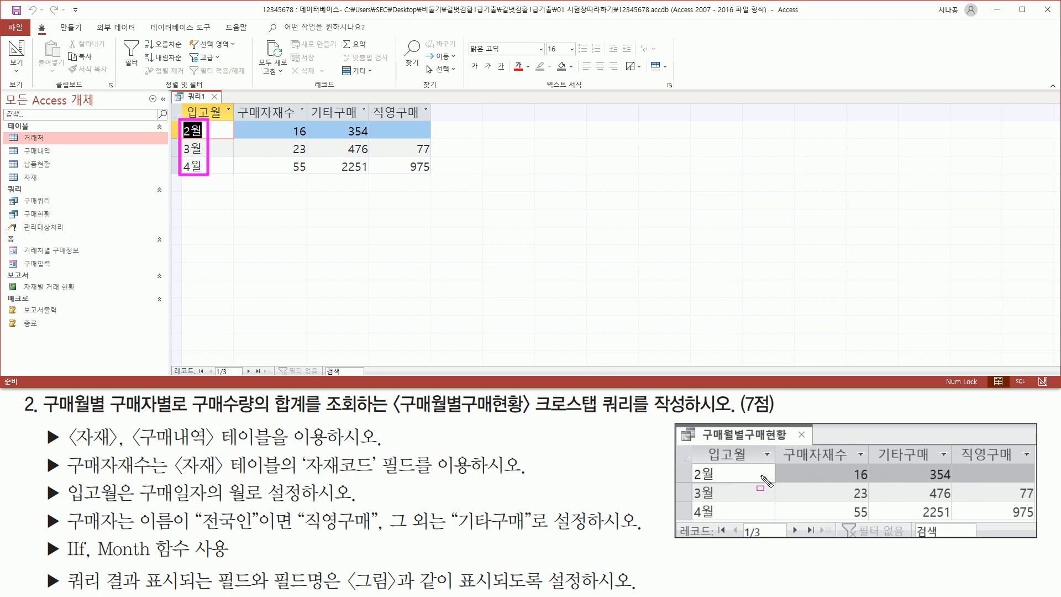
pyautogui.moveTo(691, 462); pyautogui.dragTo(716, 520)
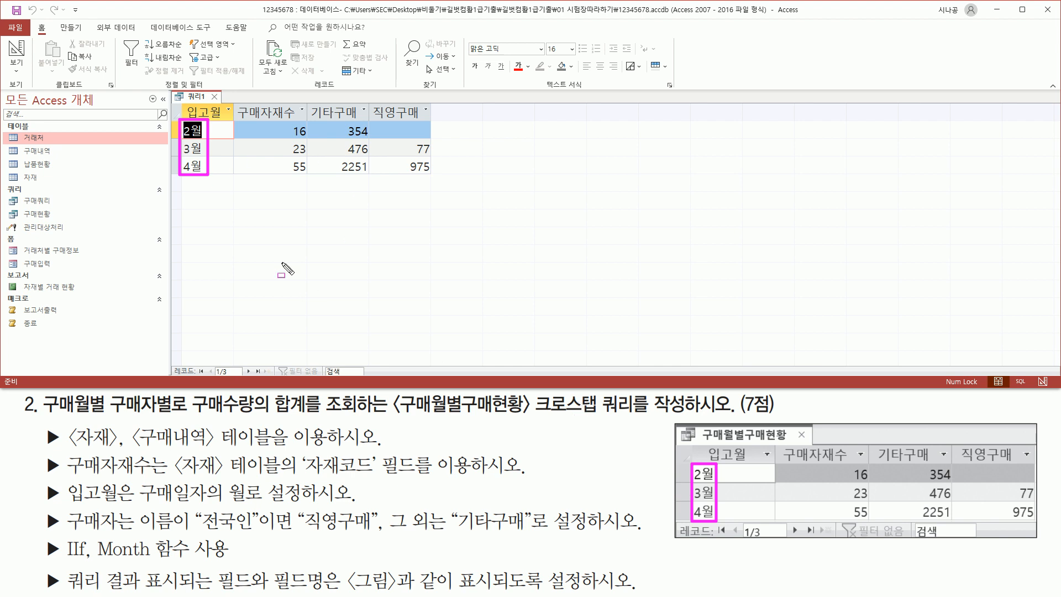
pyautogui.press('Escape')
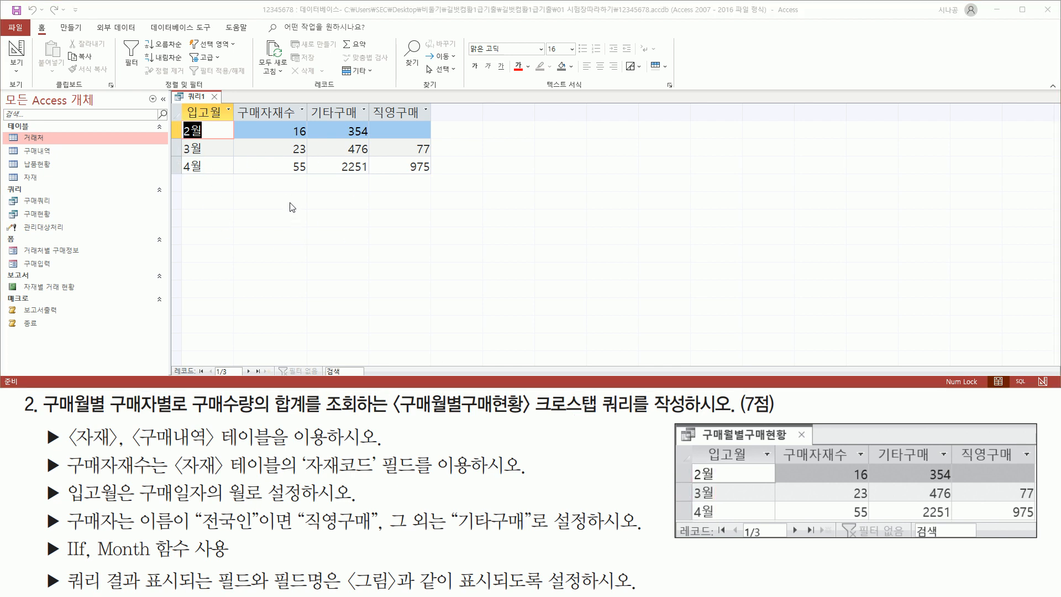
pyautogui.moveTo(345, 567)
pyautogui.mouseDown()
pyautogui.moveTo(534, 594)
pyautogui.moveTo(639, 595)
pyautogui.mouseUp()
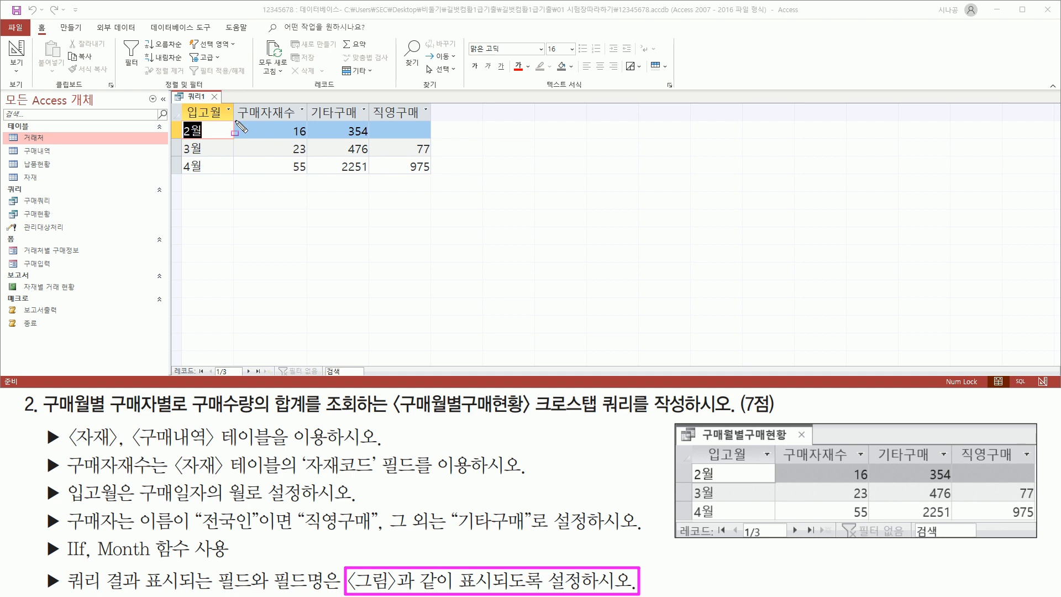
# Close the crosstab query and agree to save its design changes
pyautogui.moveTo(207, 86); pyautogui.dragTo(222, 105)
pyautogui.click(215, 96)
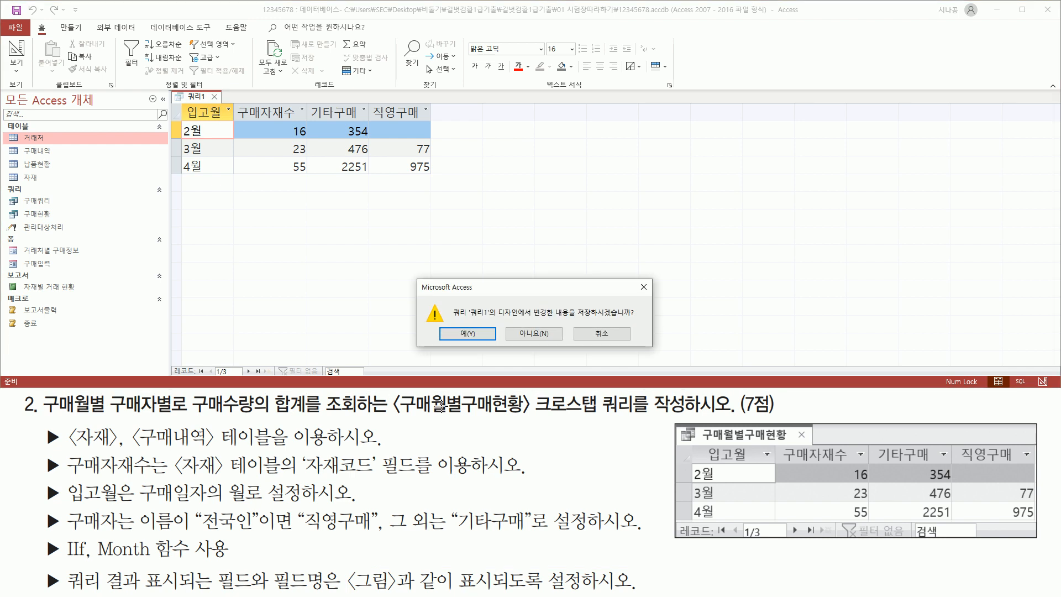
pyautogui.moveTo(578, 318); pyautogui.dragTo(632, 318)
pyautogui.moveTo(442, 324); pyautogui.dragTo(493, 344)
pyautogui.click(474, 332)
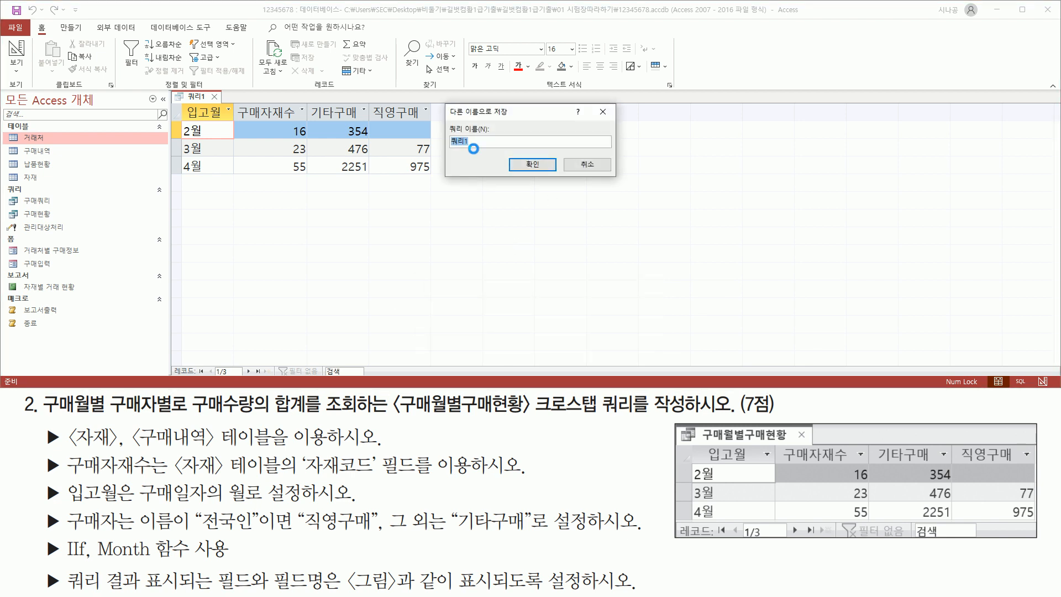
# Save the query under the name 구매월별구매현황
pyautogui.moveTo(446, 118)
pyautogui.mouseDown()
pyautogui.moveTo(457, 149)
pyautogui.moveTo(490, 154)
pyautogui.mouseUp()
pyautogui.moveTo(392, 418); pyautogui.dragTo(680, 419)
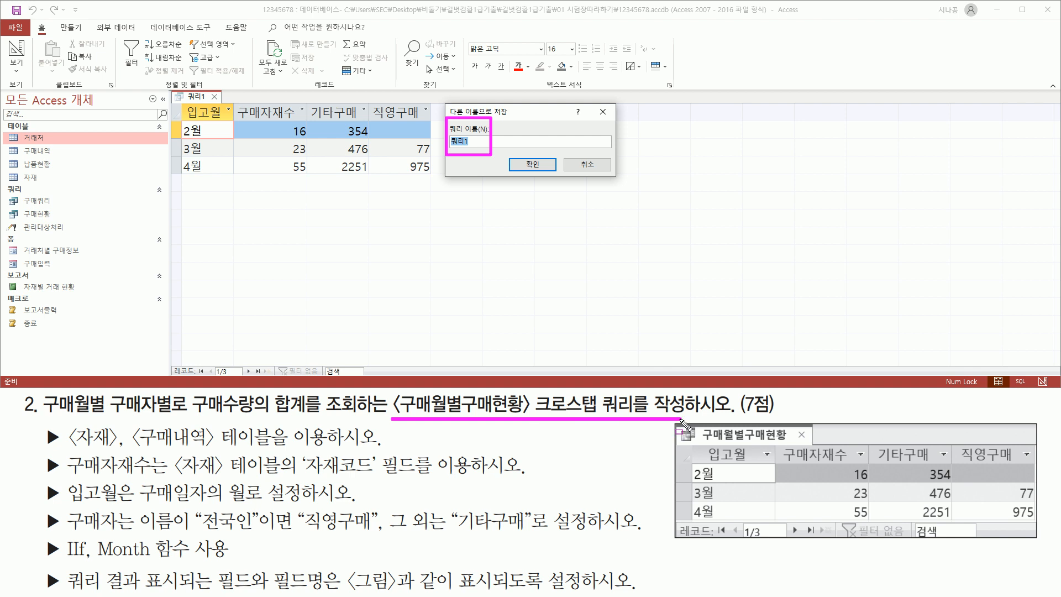
pyautogui.press('Escape')
pyautogui.write('구매월별')
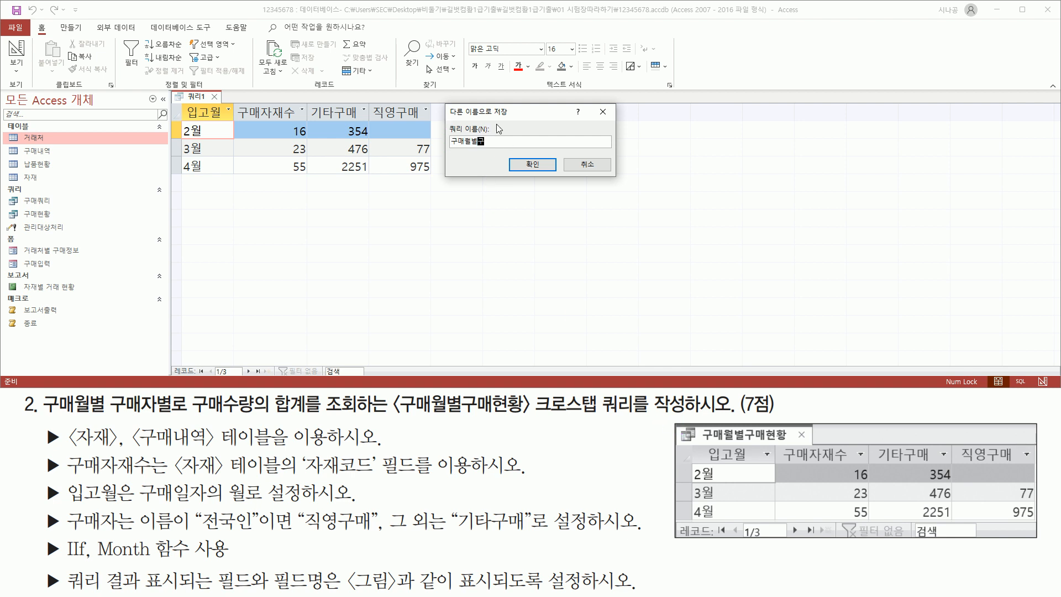
pyautogui.write('구매현황')
pyautogui.moveTo(448, 148); pyautogui.dragTo(520, 150)
pyautogui.moveTo(519, 152); pyautogui.dragTo(548, 182)
pyautogui.press('Escape')
pyautogui.click(539, 169)
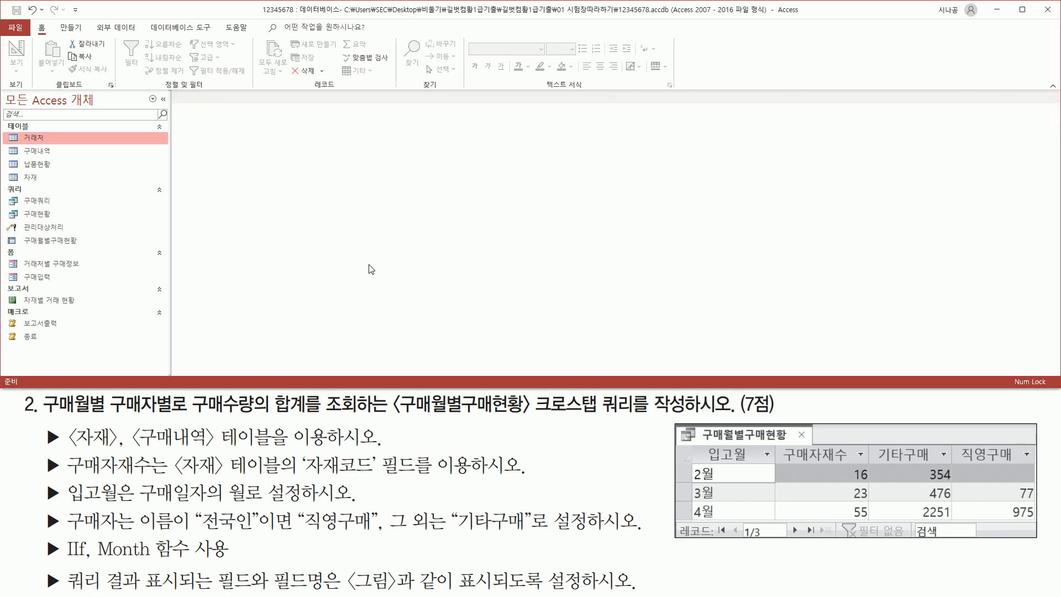
# Open the saved 구매월별구매현황 query to view its result datasheet
pyautogui.hotkey('ctrl', '2')
pyautogui.moveTo(7, 249)
pyautogui.mouseDown()
pyautogui.moveTo(83, 251)
pyautogui.moveTo(88, 232)
pyautogui.mouseUp()
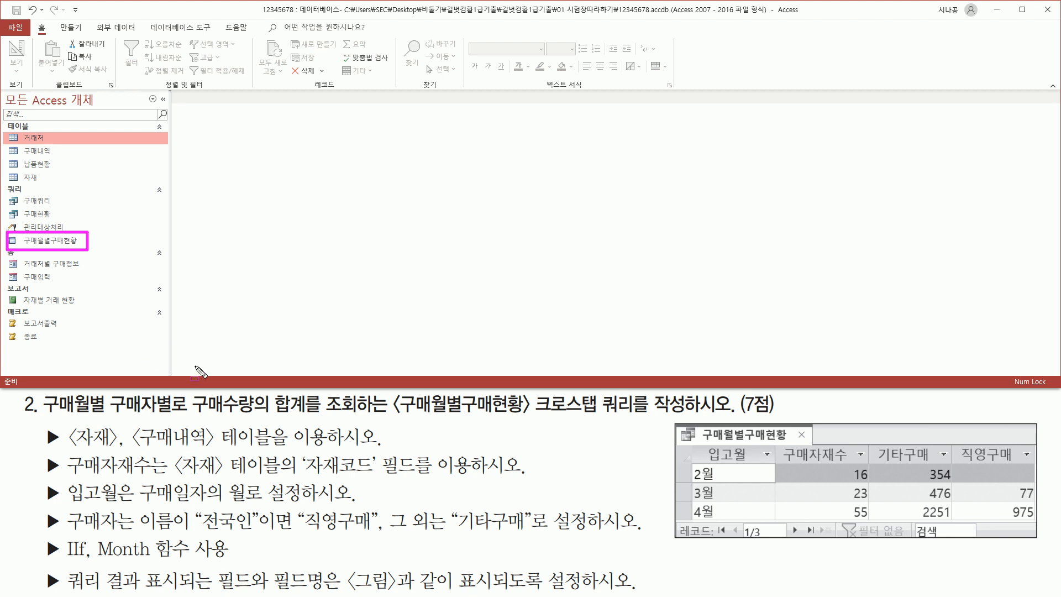
pyautogui.press('Escape')
pyautogui.click(68, 241)
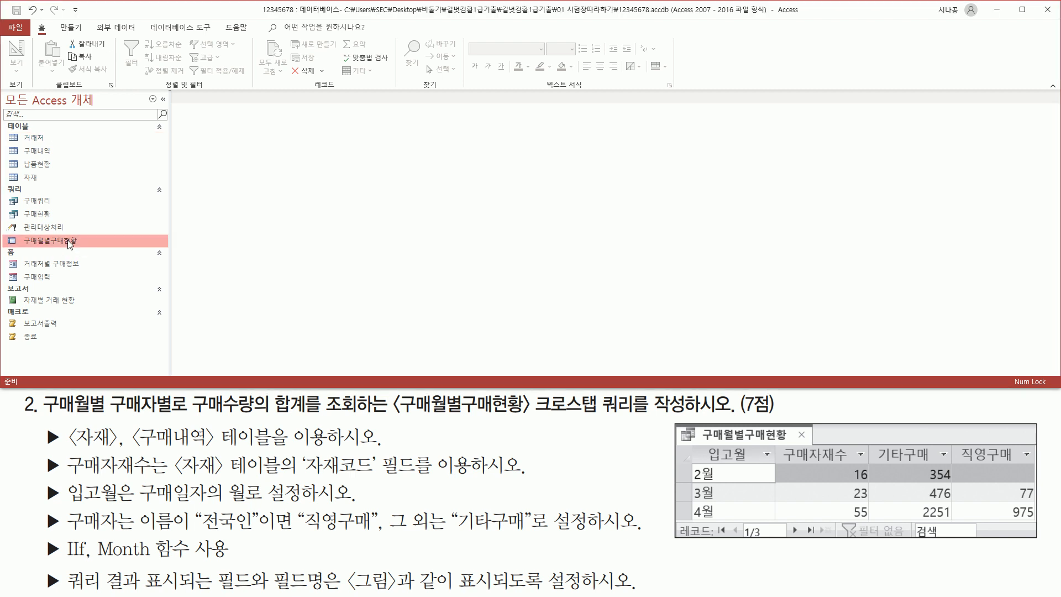
pyautogui.doubleClick(68, 241)
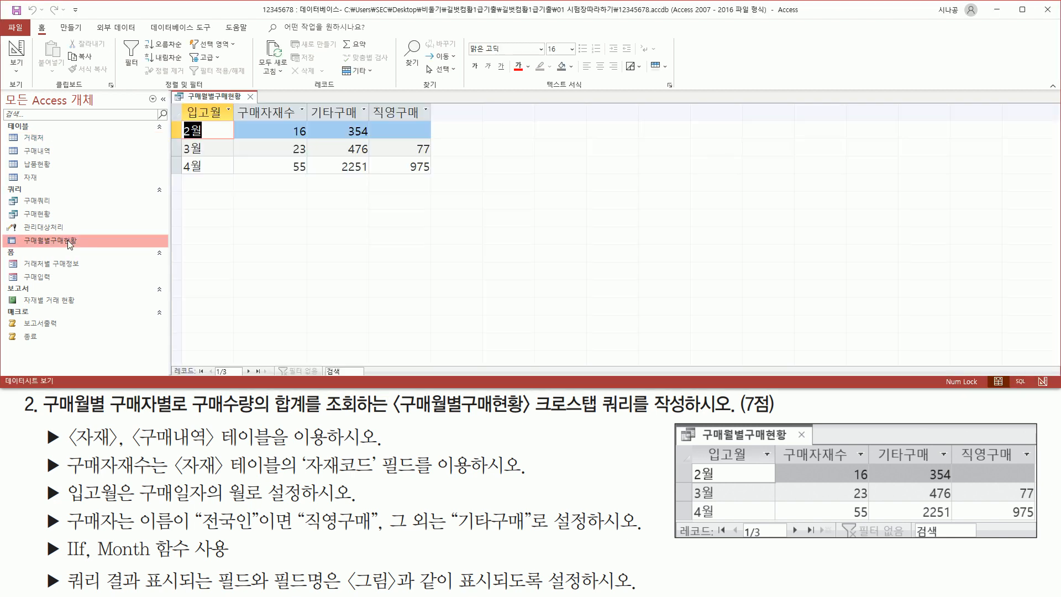
# Show the 구매월별구매현황 query's design and fit the 입고월, Expr1 and 구매자재수 grid columns to their contents
pyautogui.rightClick(215, 100)
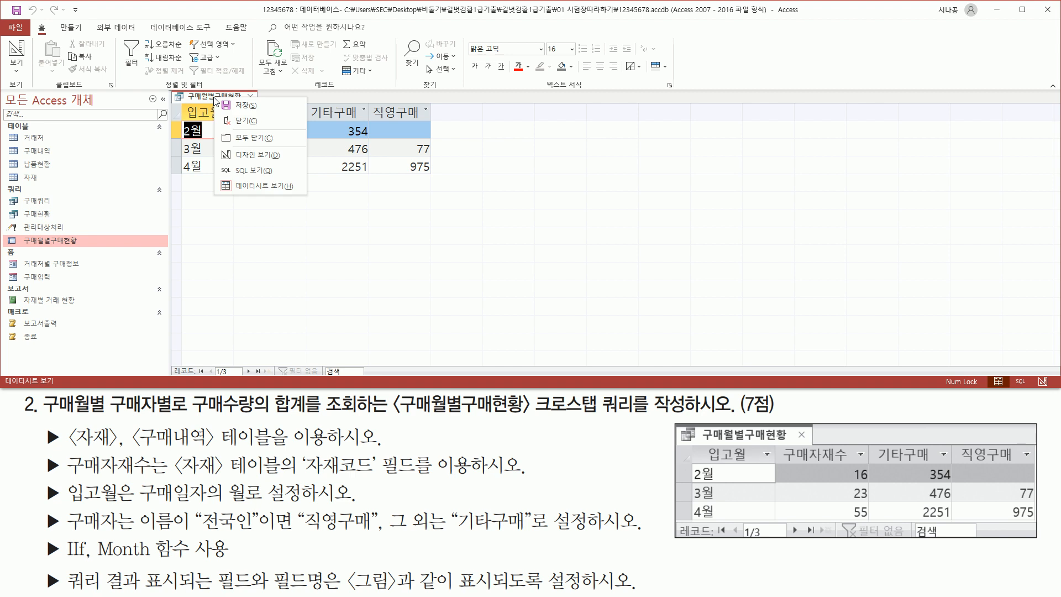
pyautogui.click(253, 156)
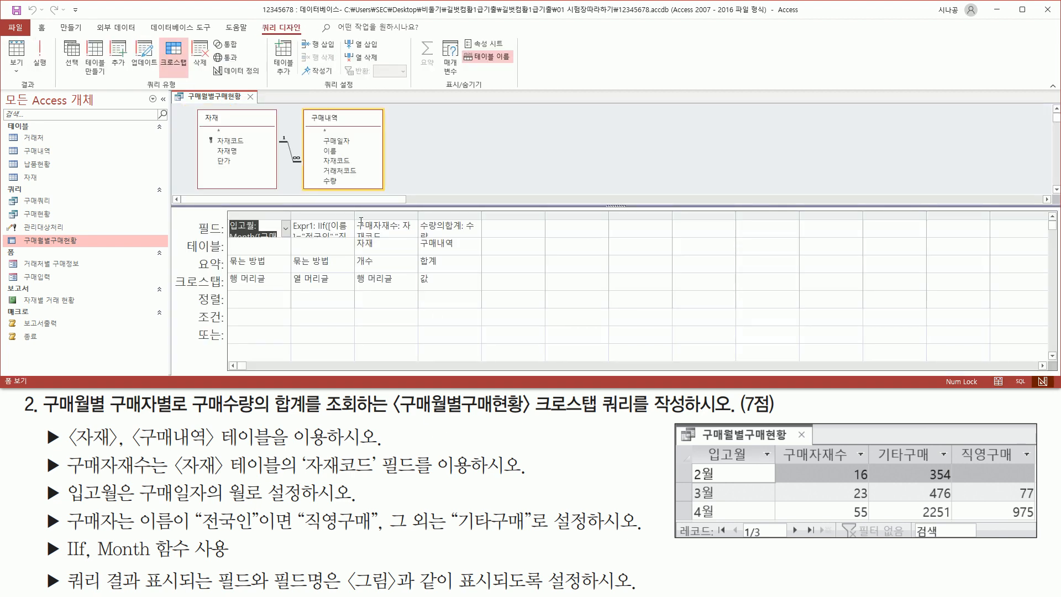
pyautogui.doubleClick(291, 214)
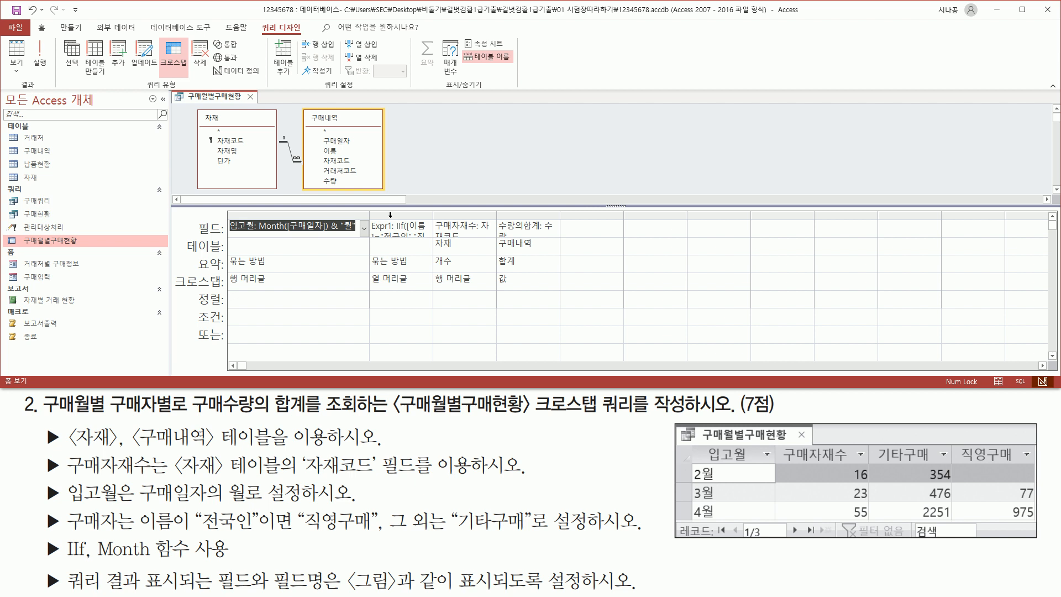
pyautogui.doubleClick(434, 215)
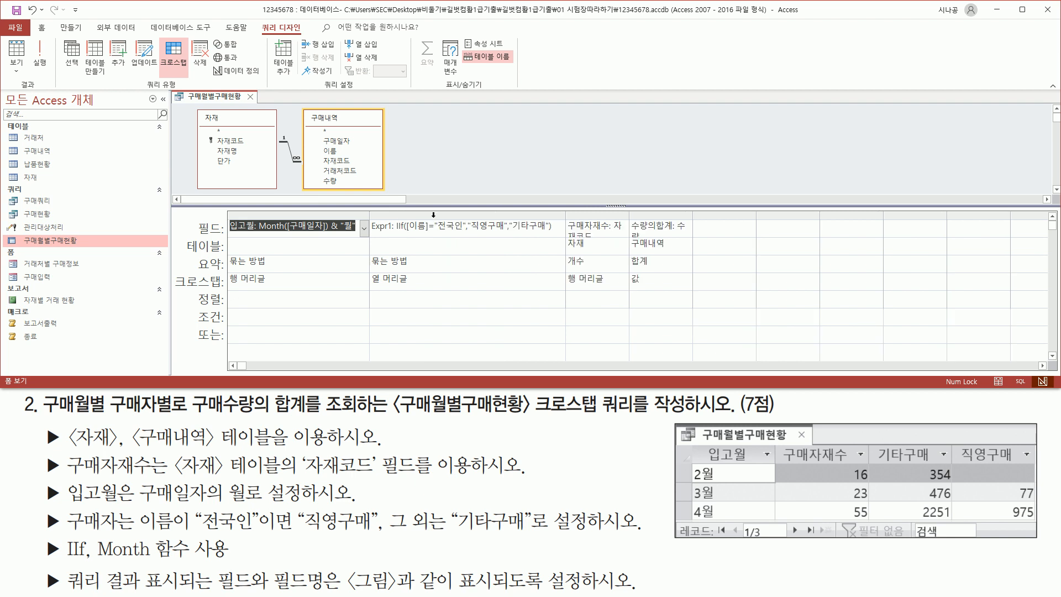
pyautogui.click(627, 213)
pyautogui.doubleClick(629, 214)
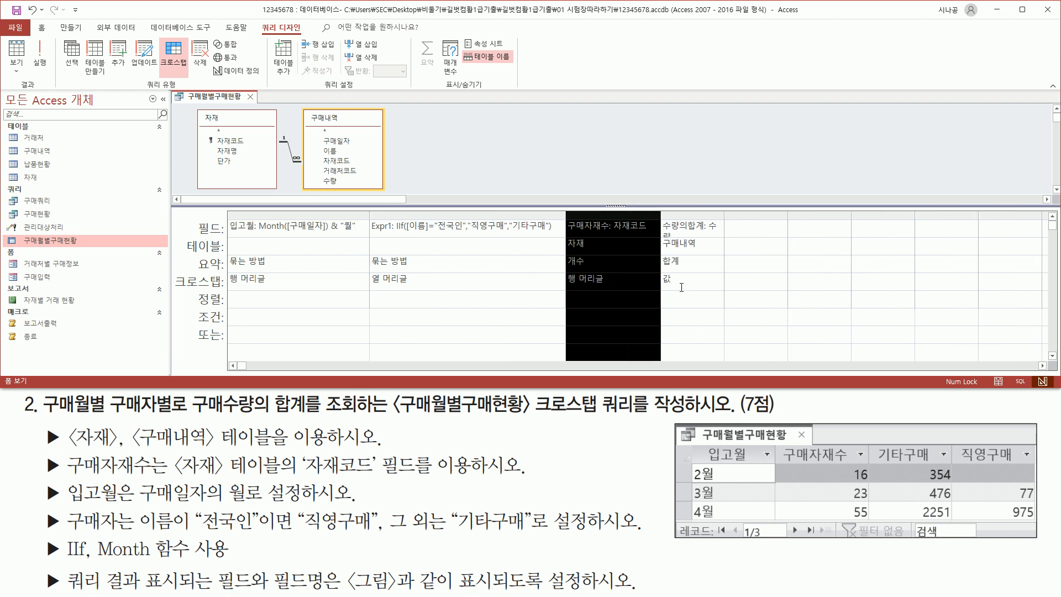
# Examine the field, total and crosstab settings of each column in the 구매월별구매현황 design against the sample result
pyautogui.click(684, 306)
pyautogui.click(407, 319)
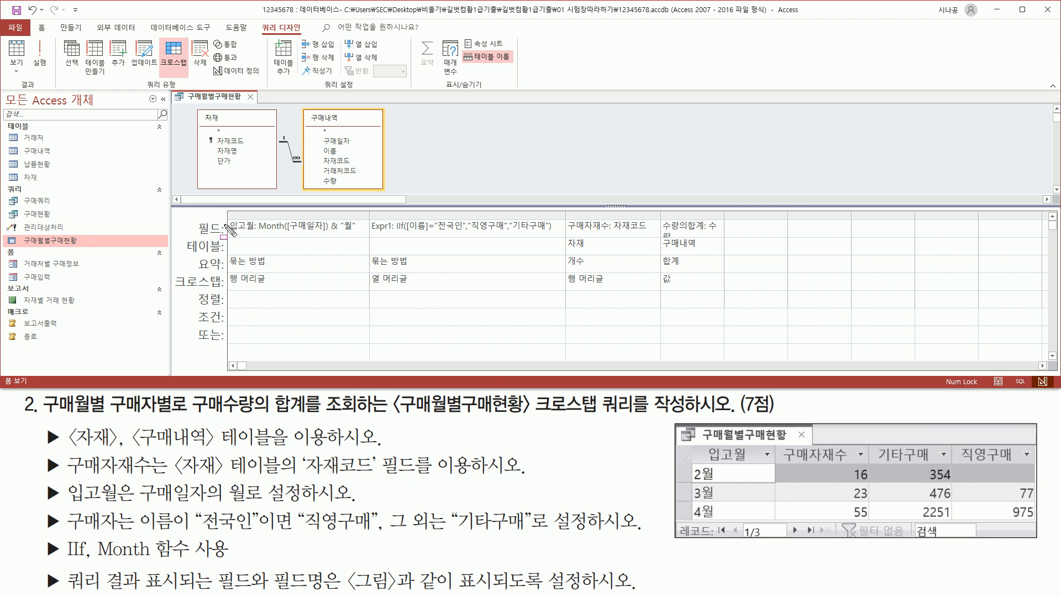
pyautogui.moveTo(223, 213)
pyautogui.mouseDown()
pyautogui.moveTo(248, 307)
pyautogui.moveTo(369, 297)
pyautogui.mouseUp()
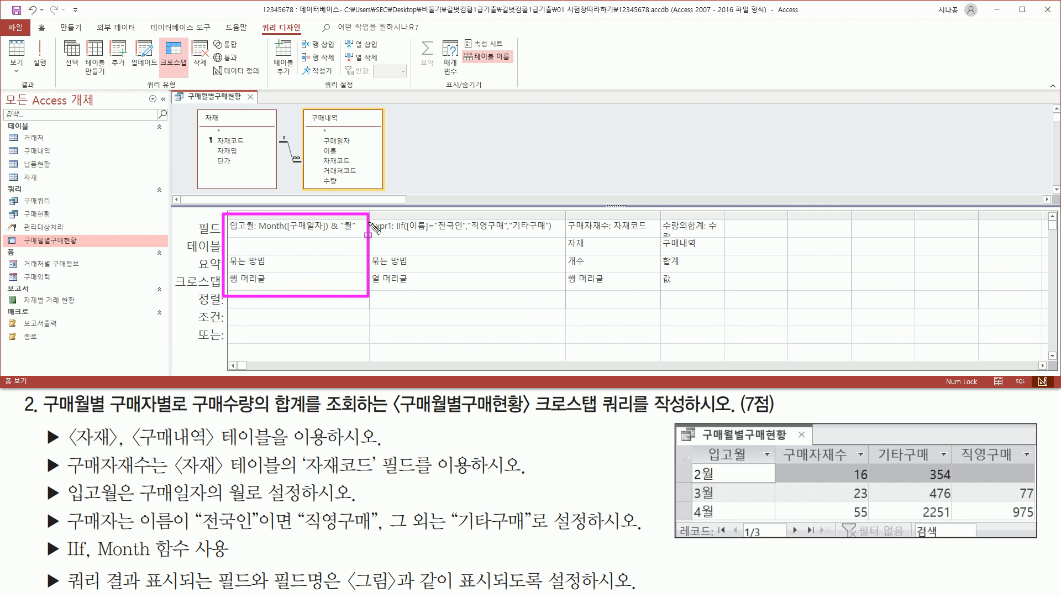
pyautogui.moveTo(371, 215)
pyautogui.mouseDown()
pyautogui.moveTo(390, 298)
pyautogui.moveTo(564, 331)
pyautogui.mouseUp()
pyautogui.moveTo(780, 442); pyautogui.dragTo(872, 519)
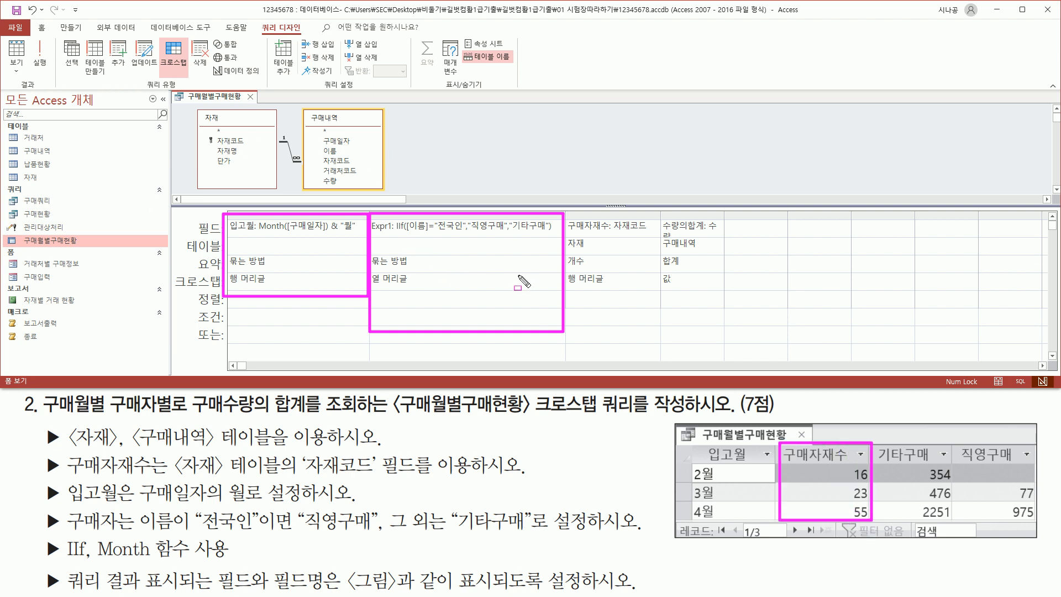
pyautogui.moveTo(372, 287); pyautogui.dragTo(409, 287)
pyautogui.moveTo(373, 233); pyautogui.dragTo(554, 233)
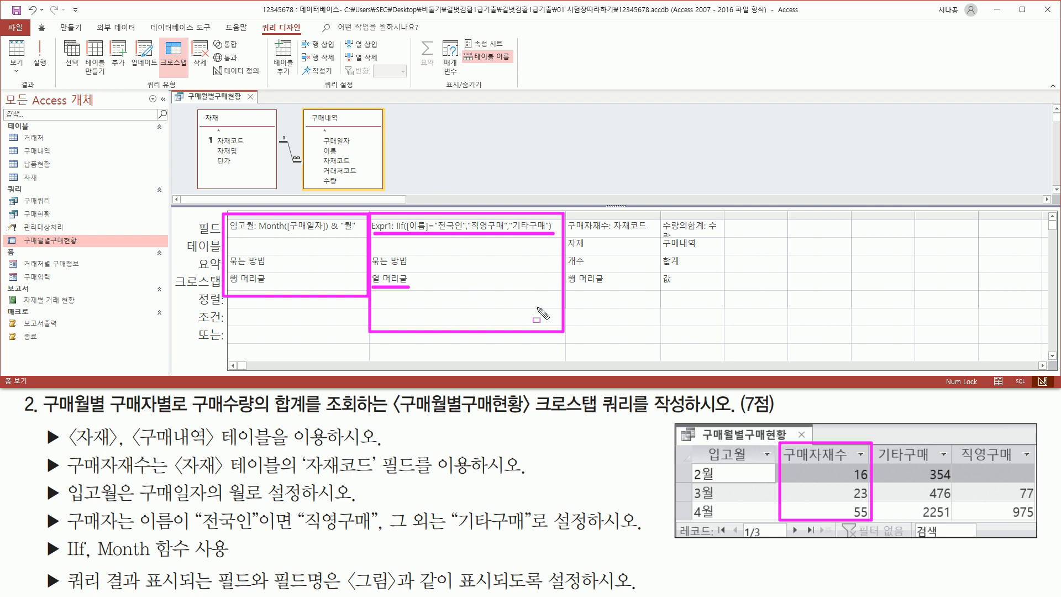
pyautogui.moveTo(567, 215)
pyautogui.mouseDown()
pyautogui.moveTo(636, 297)
pyautogui.moveTo(660, 294)
pyautogui.mouseUp()
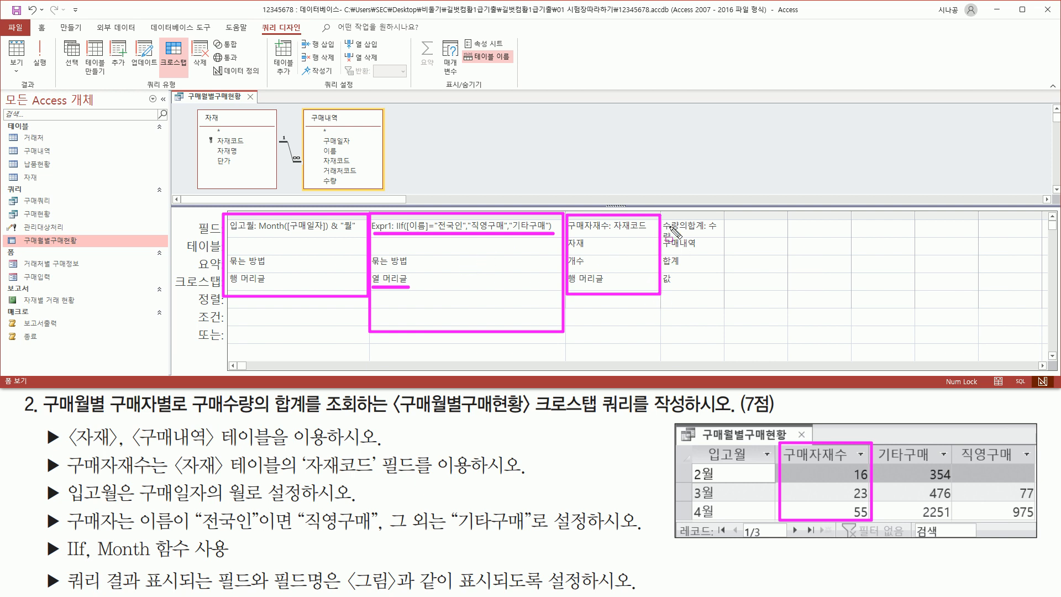
pyautogui.moveTo(664, 214)
pyautogui.mouseDown()
pyautogui.moveTo(735, 302)
pyautogui.moveTo(731, 294)
pyautogui.mouseUp()
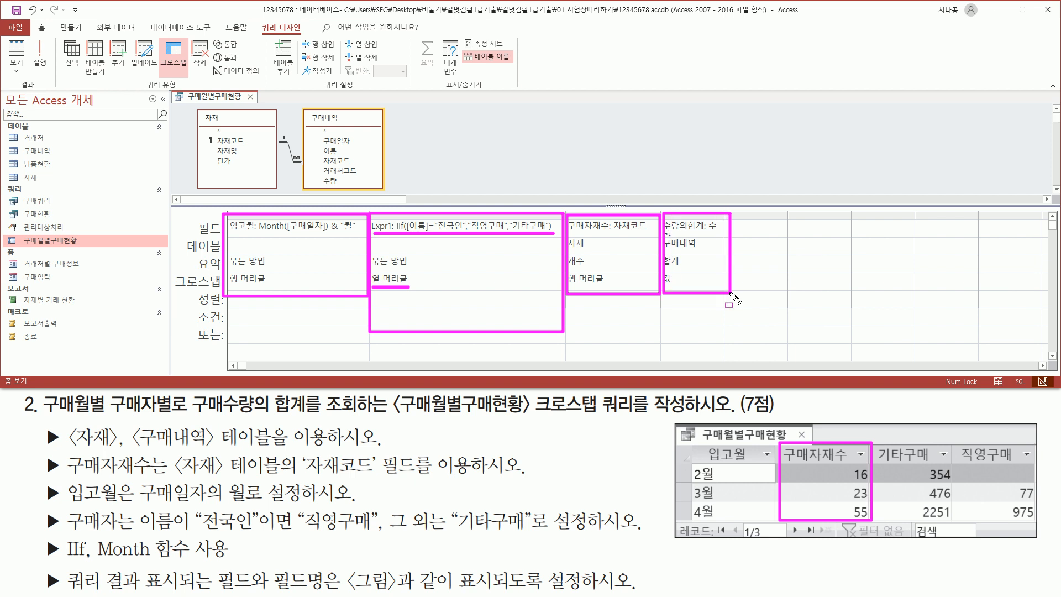
# Fit the 수량의합계 column in the query design grid to its contents
pyautogui.press('Escape')
pyautogui.click(716, 189)
pyautogui.doubleClick(724, 216)
# Examine the 수량의합계 column's source field, total function, crosstab role and alias, and the order of the Expr1 and 구매자재수 columns
pyautogui.moveTo(660, 287); pyautogui.dragTo(687, 287)
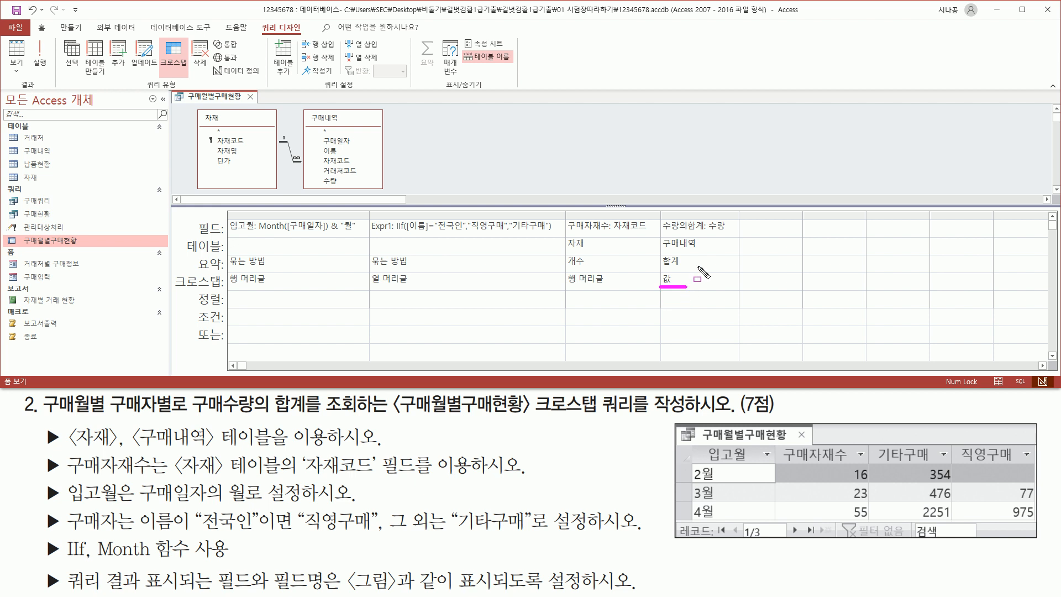
pyautogui.moveTo(709, 232); pyautogui.dragTo(726, 232)
pyautogui.moveTo(659, 270); pyautogui.dragTo(686, 270)
pyautogui.moveTo(661, 212)
pyautogui.mouseDown()
pyautogui.moveTo(699, 236)
pyautogui.moveTo(710, 213)
pyautogui.moveTo(709, 236)
pyautogui.mouseUp()
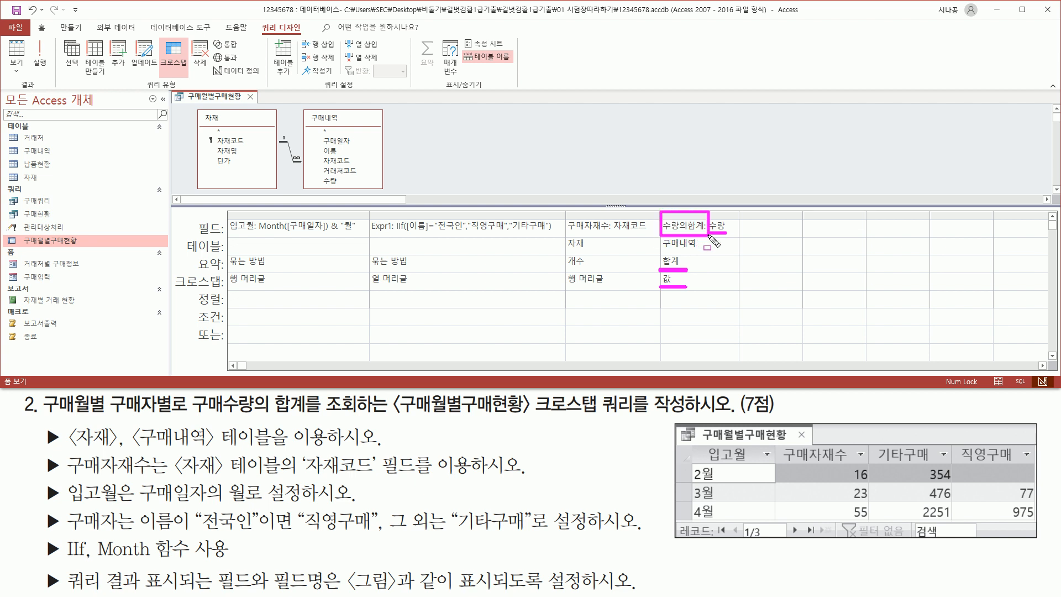
pyautogui.moveTo(673, 203)
pyautogui.mouseDown()
pyautogui.moveTo(680, 212)
pyautogui.moveTo(697, 181)
pyautogui.mouseUp()
pyautogui.moveTo(579, 216)
pyautogui.mouseDown()
pyautogui.moveTo(532, 200)
pyautogui.moveTo(525, 216)
pyautogui.moveTo(551, 206)
pyautogui.moveTo(580, 216)
pyautogui.moveTo(588, 188)
pyautogui.mouseUp()
pyautogui.moveTo(619, 273); pyautogui.dragTo(624, 271)
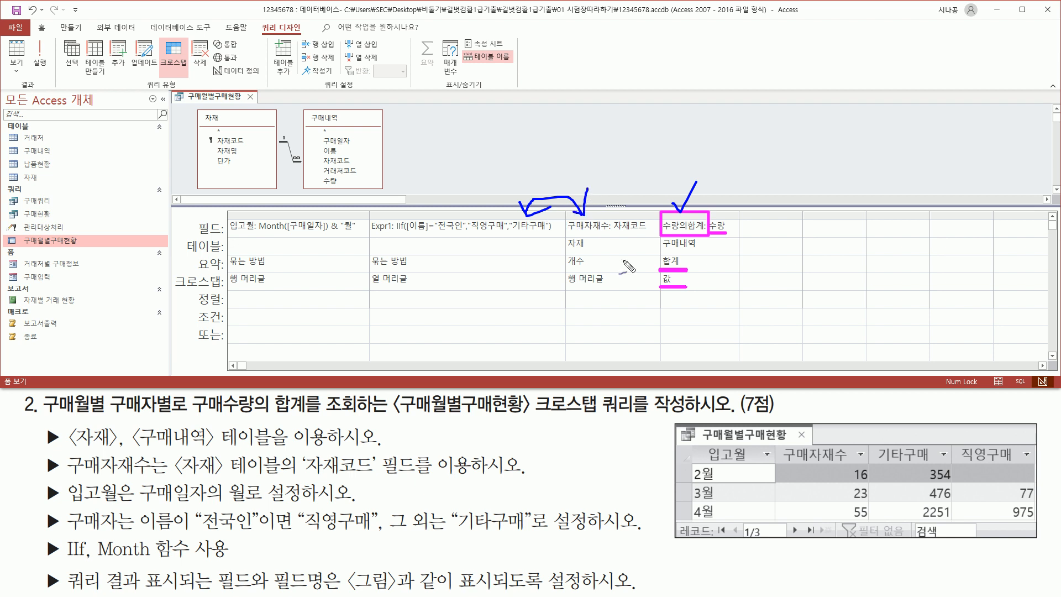
pyautogui.hotkey('ctrl', 'z')
pyautogui.press('Escape')
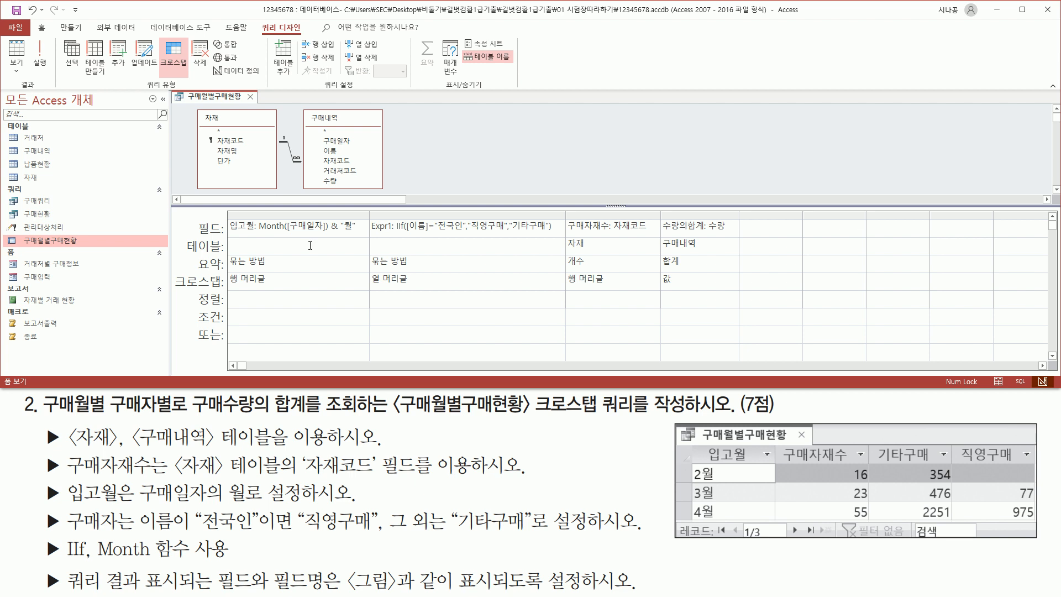
# Compare the 입고월 and 구매자재수 row heading columns in the design with the matching columns of the sample result
pyautogui.hotkey('ctrl', '2')
pyautogui.moveTo(228, 210)
pyautogui.mouseDown()
pyautogui.moveTo(350, 308)
pyautogui.moveTo(369, 308)
pyautogui.mouseUp()
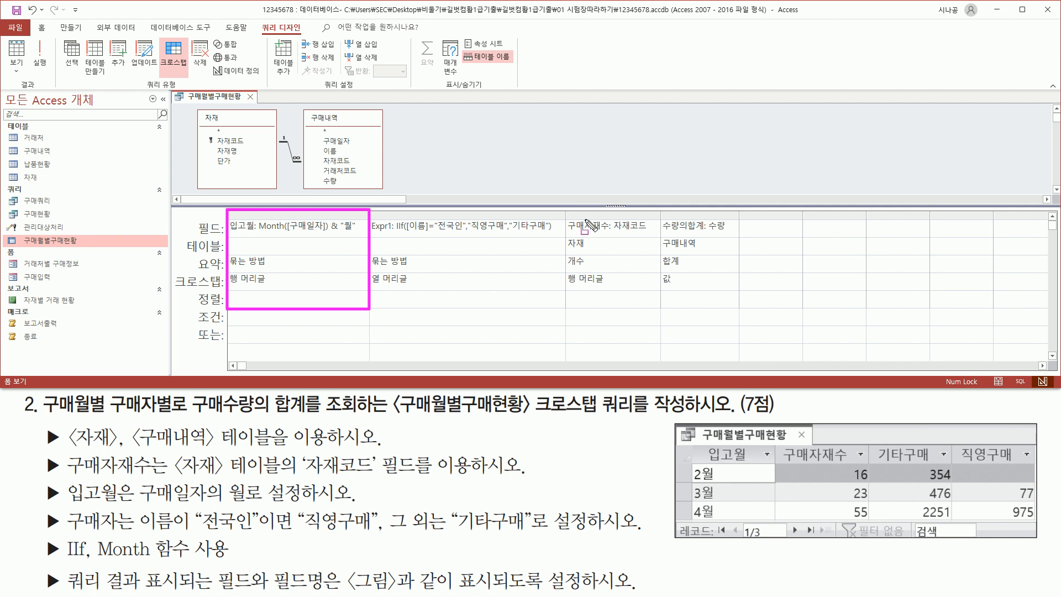
pyautogui.moveTo(566, 211)
pyautogui.mouseDown()
pyautogui.moveTo(580, 259)
pyautogui.moveTo(659, 303)
pyautogui.mouseUp()
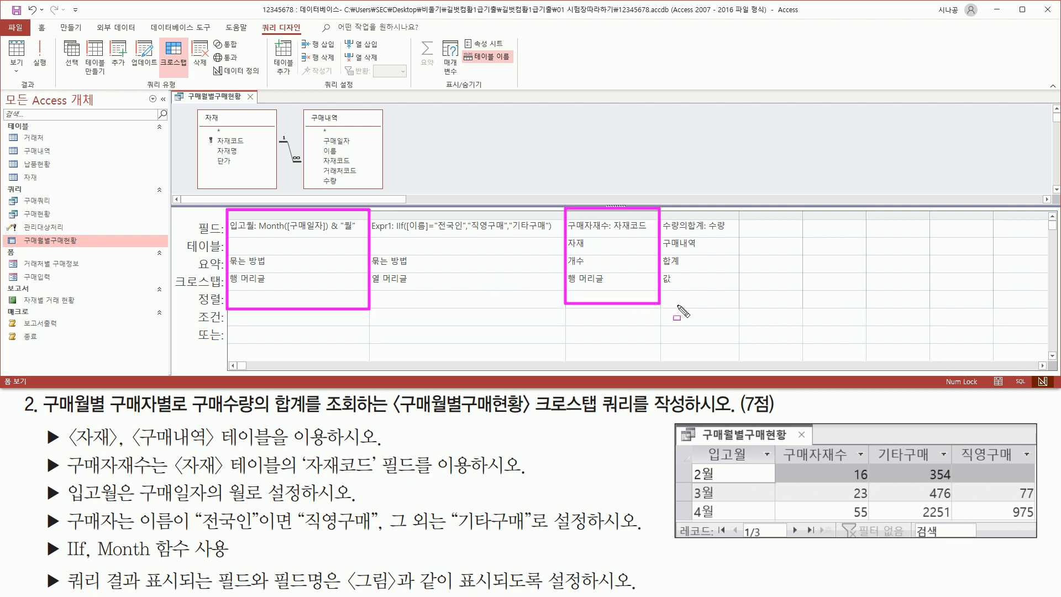
pyautogui.moveTo(696, 441)
pyautogui.mouseDown()
pyautogui.moveTo(713, 500)
pyautogui.moveTo(765, 522)
pyautogui.mouseUp()
pyautogui.moveTo(782, 442); pyautogui.dragTo(872, 523)
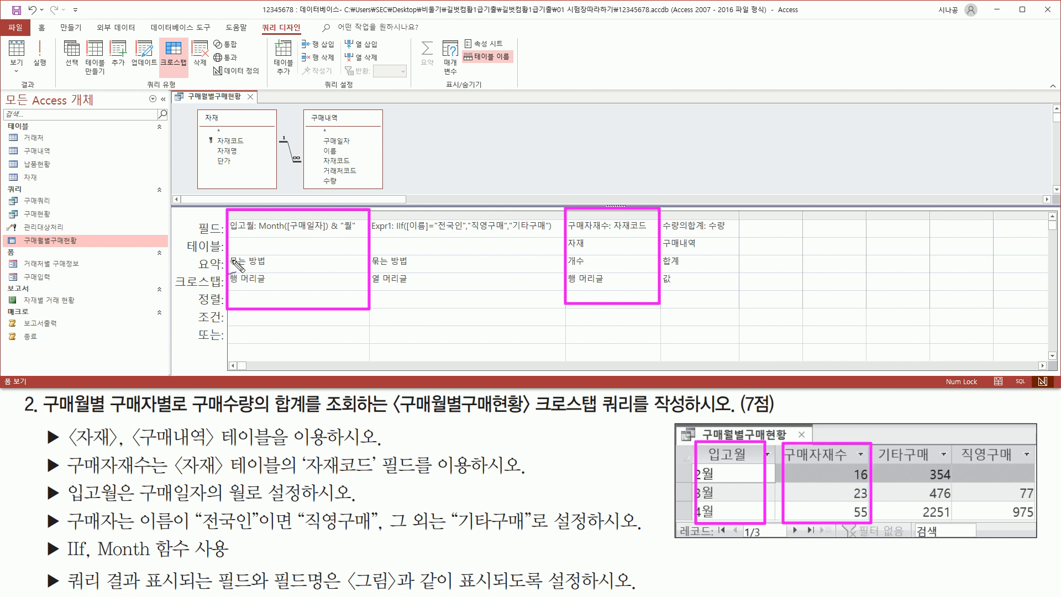
pyautogui.moveTo(315, 204)
pyautogui.mouseDown()
pyautogui.moveTo(332, 199)
pyautogui.moveTo(336, 180)
pyautogui.mouseUp()
pyautogui.moveTo(590, 197); pyautogui.dragTo(609, 201)
pyautogui.moveTo(751, 470)
pyautogui.mouseDown()
pyautogui.moveTo(712, 456)
pyautogui.moveTo(746, 467)
pyautogui.mouseUp()
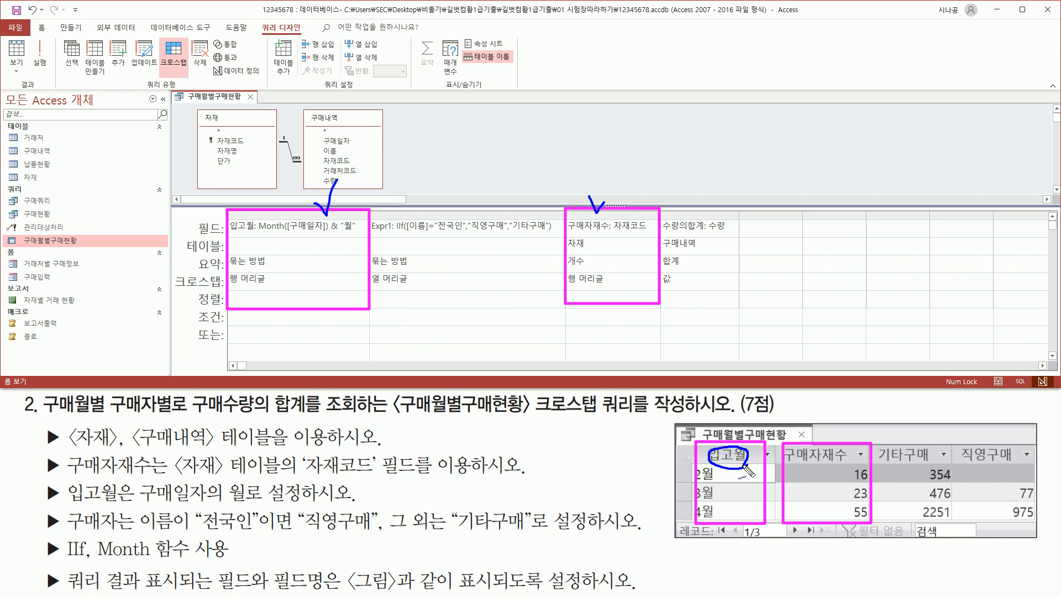
pyautogui.moveTo(854, 470); pyautogui.dragTo(843, 456)
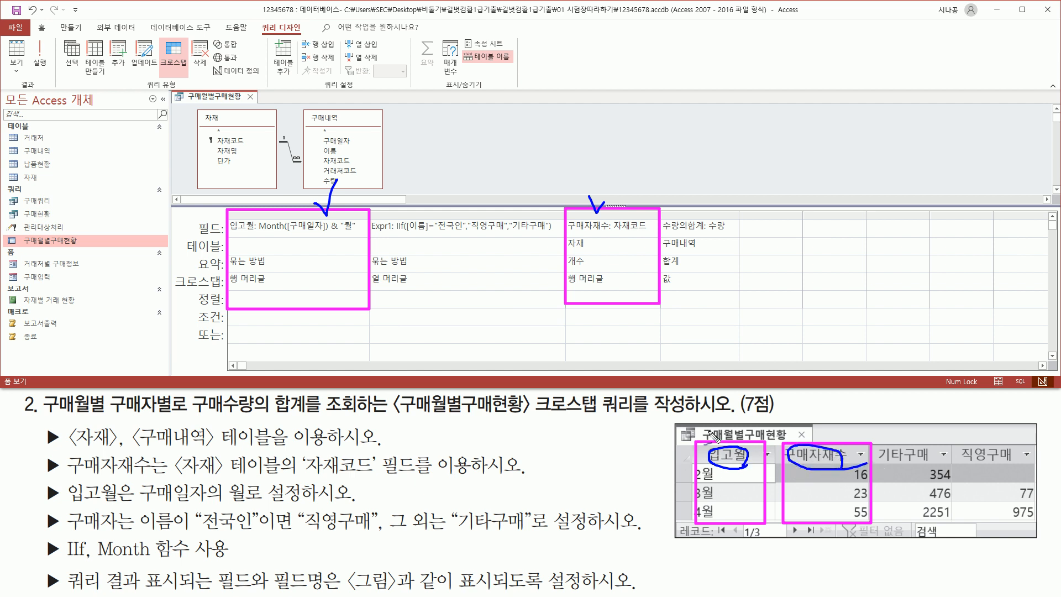
pyautogui.moveTo(735, 443); pyautogui.dragTo(755, 408)
pyautogui.moveTo(223, 234); pyautogui.dragTo(355, 233)
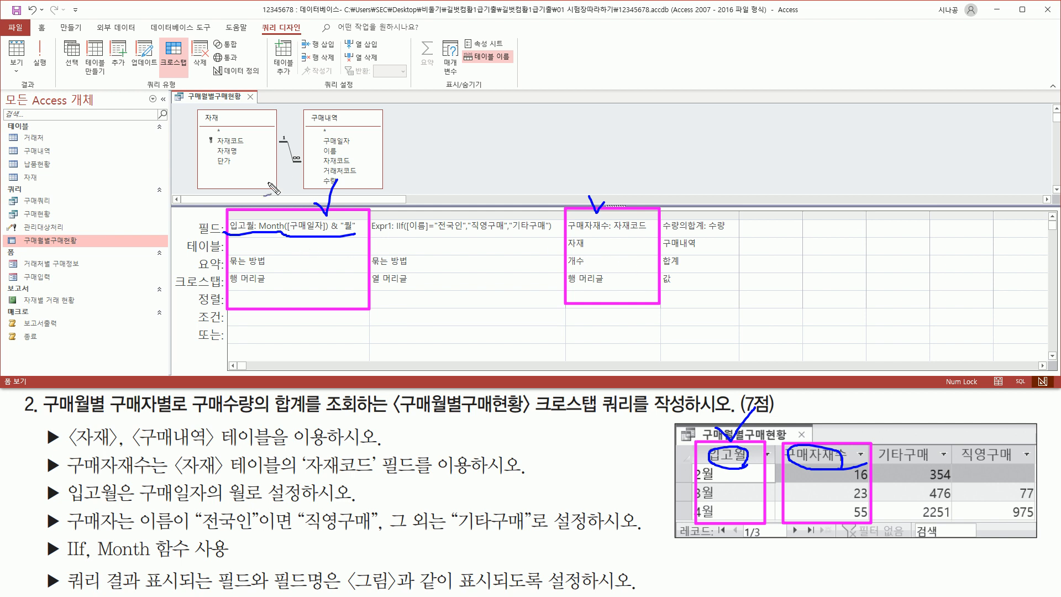
# Close the 구매월별구매현황 query design
pyautogui.press('Escape')
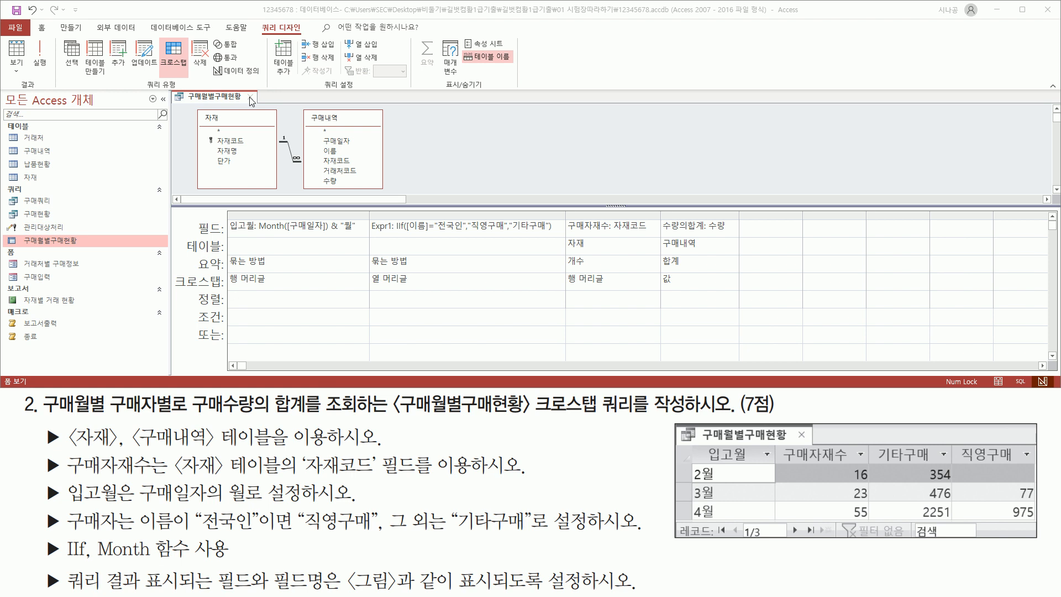
pyautogui.click(251, 98)
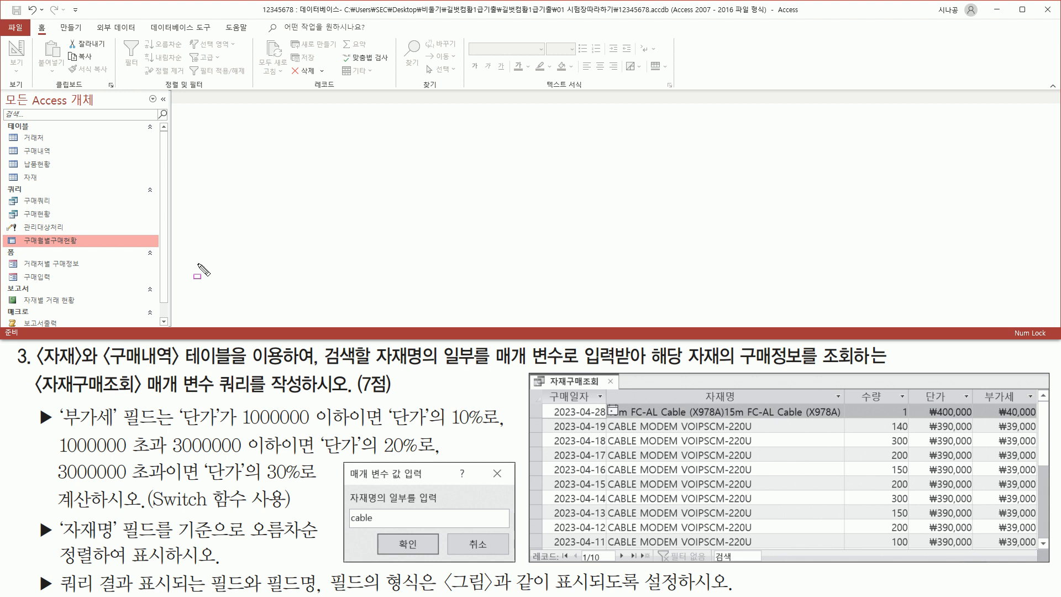
# Read task 3's requirements for the 자재구매조회 parameter query, including its source tables, sample parameter prompt and sample result
pyautogui.moveTo(36, 365); pyautogui.dragTo(181, 366)
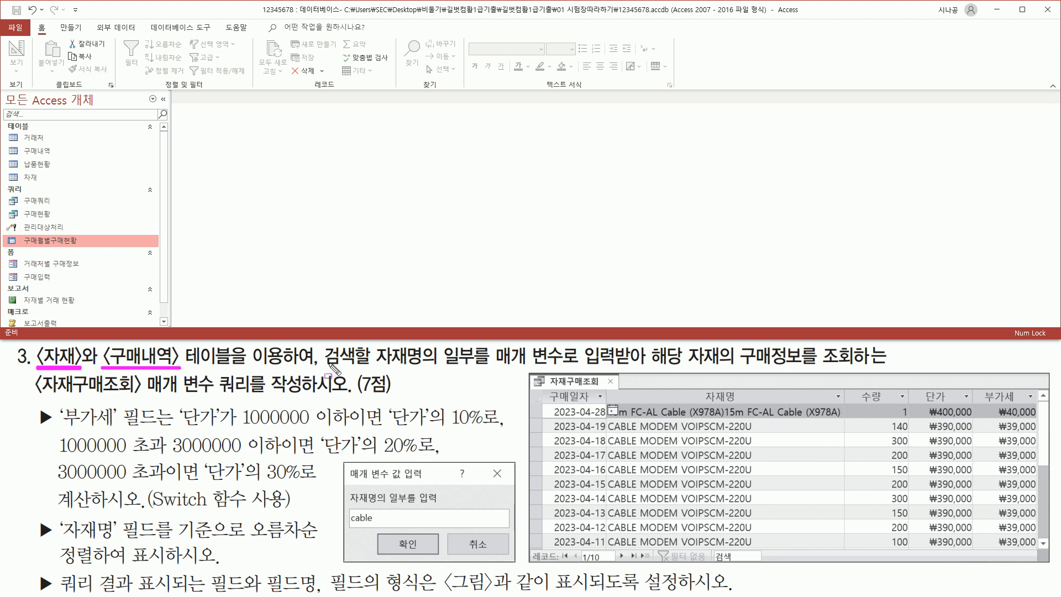
pyautogui.moveTo(322, 366)
pyautogui.mouseDown()
pyautogui.moveTo(646, 366)
pyautogui.moveTo(655, 352)
pyautogui.moveTo(646, 360)
pyautogui.moveTo(883, 366)
pyautogui.mouseUp()
pyautogui.moveTo(34, 396); pyautogui.dragTo(350, 398)
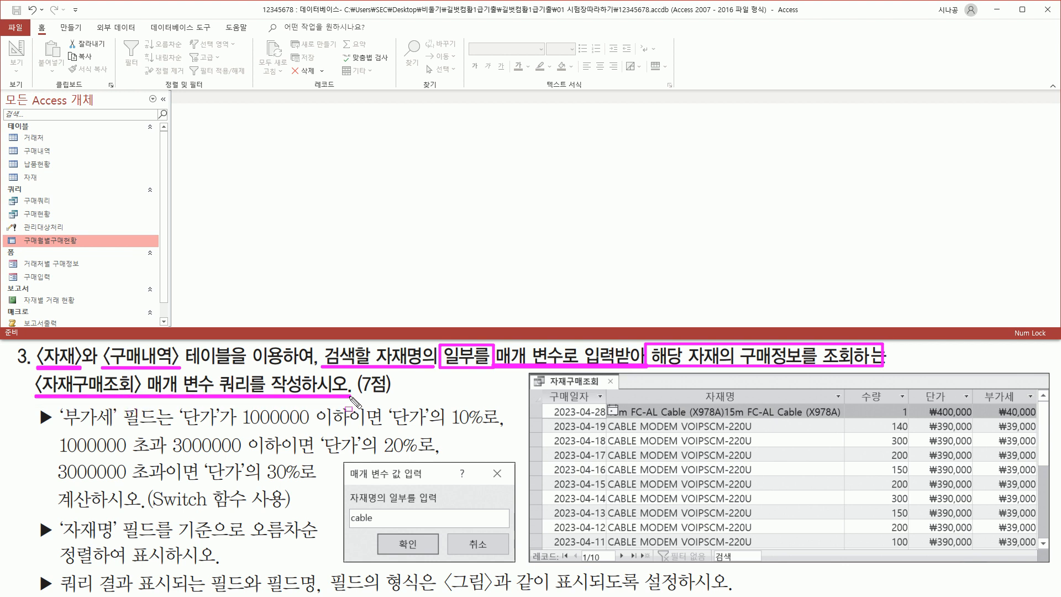
pyautogui.moveTo(143, 372)
pyautogui.mouseDown()
pyautogui.moveTo(168, 396)
pyautogui.moveTo(253, 396)
pyautogui.mouseUp()
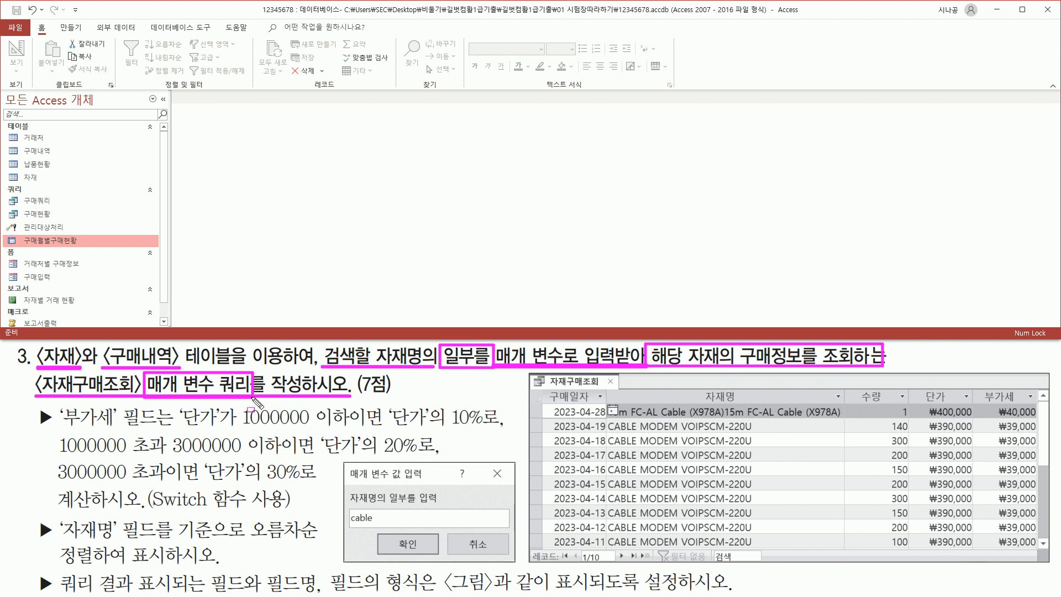
pyautogui.moveTo(344, 462); pyautogui.dragTo(515, 564)
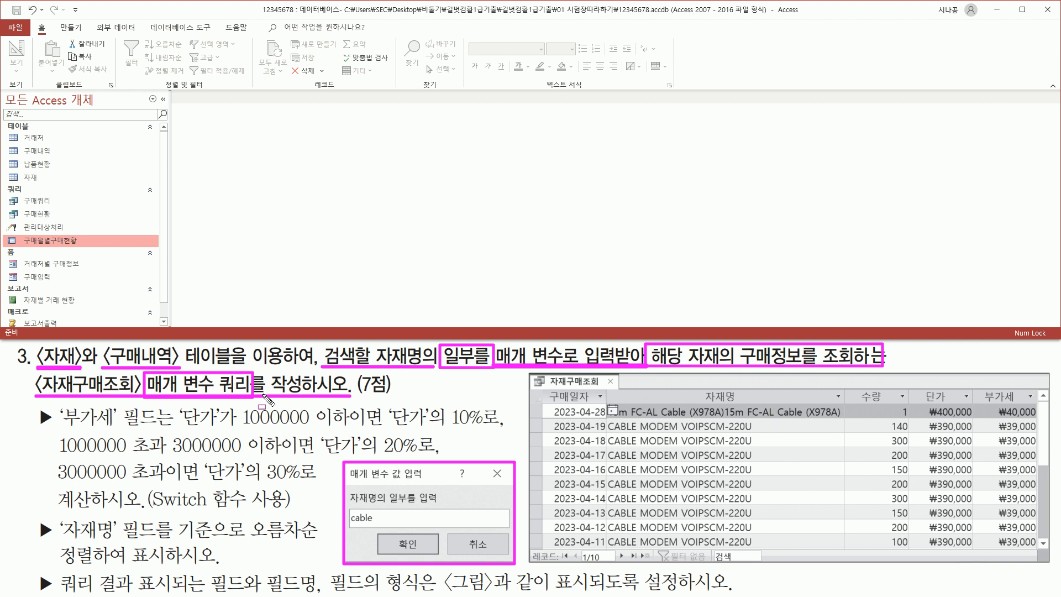
pyautogui.moveTo(459, 362); pyautogui.dragTo(482, 362)
pyautogui.moveTo(352, 538); pyautogui.dragTo(372, 522)
pyautogui.moveTo(660, 419); pyautogui.dragTo(689, 419)
pyautogui.moveTo(607, 421)
pyautogui.mouseDown()
pyautogui.moveTo(620, 528)
pyautogui.moveTo(641, 552)
pyautogui.mouseUp()
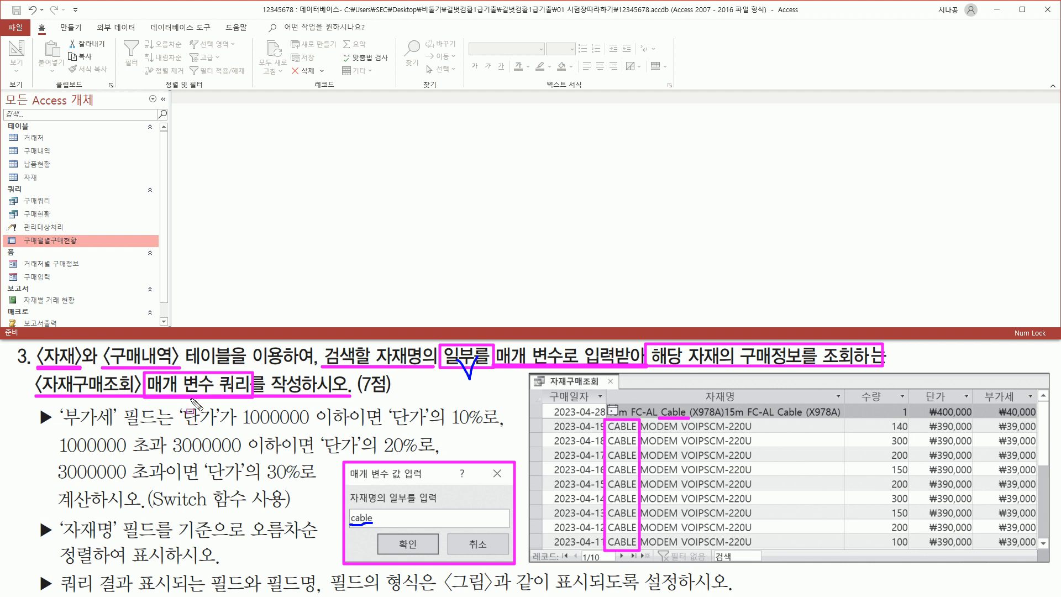
pyautogui.moveTo(141, 403); pyautogui.dragTo(253, 403)
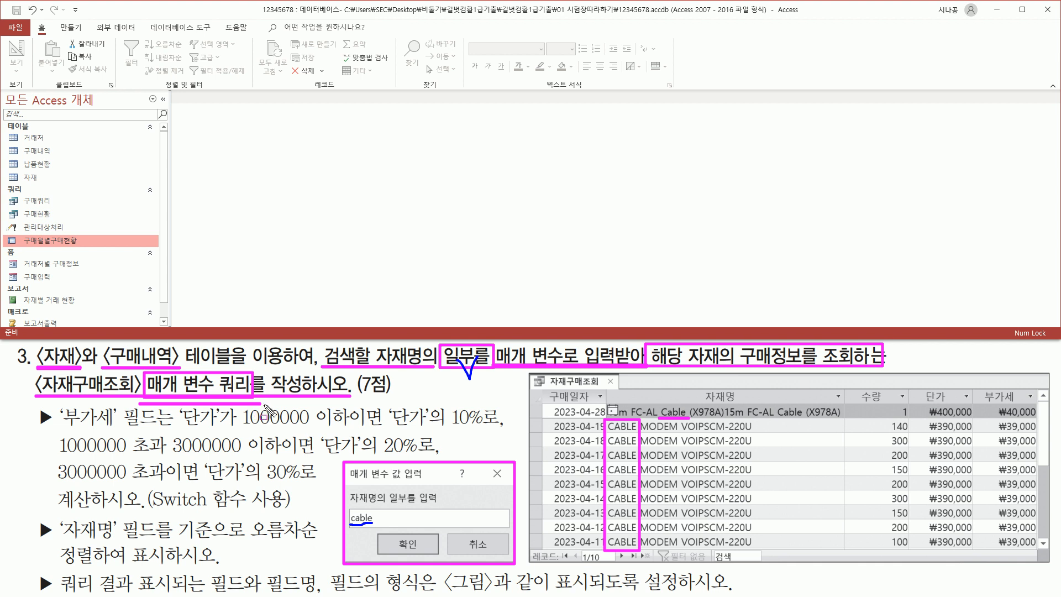
pyautogui.press('Escape')
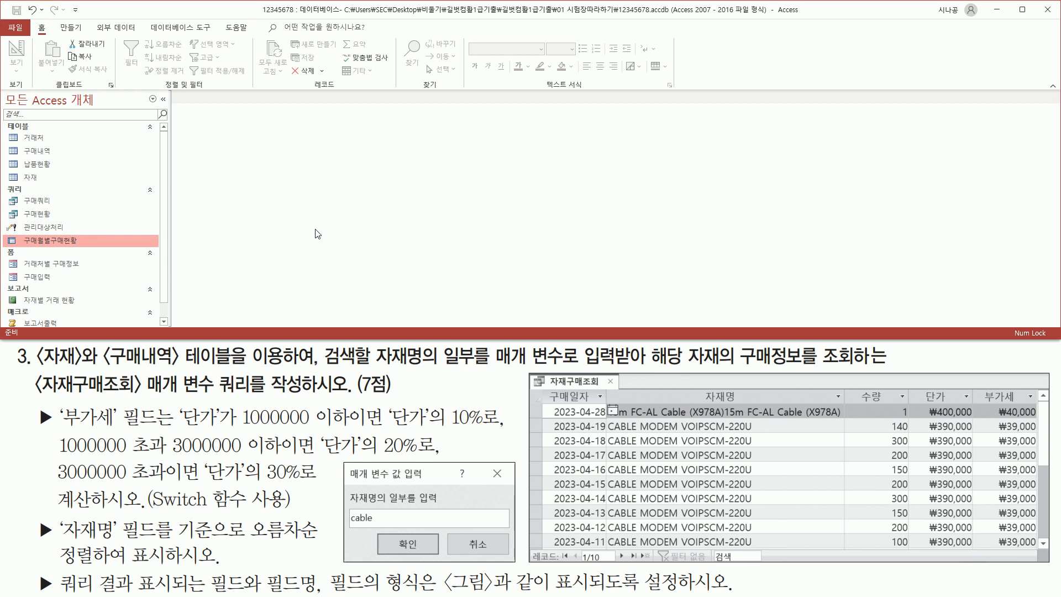
# Create a new query in design view
pyautogui.click(66, 27)
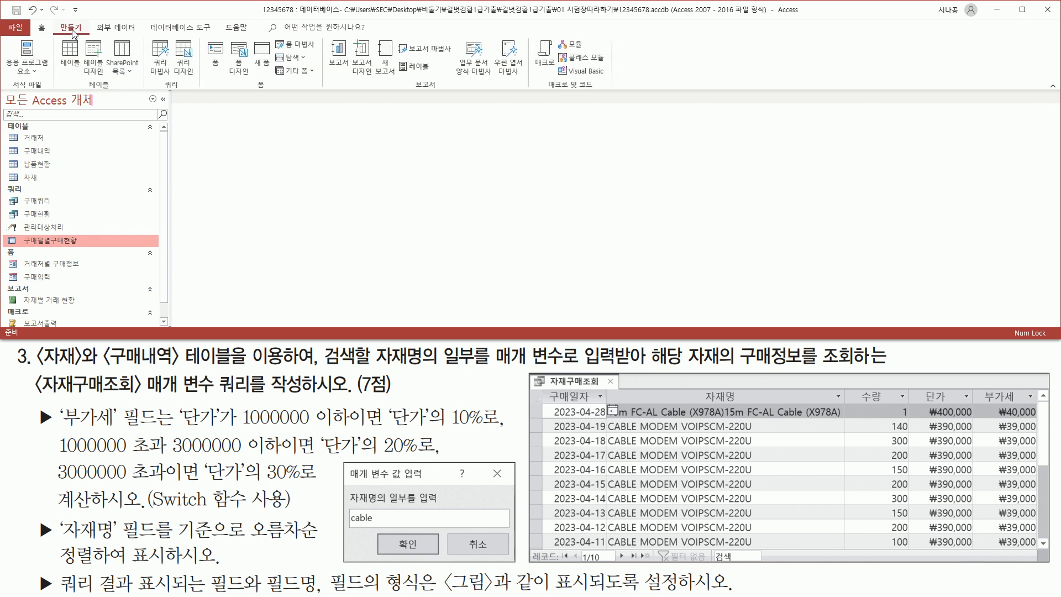
pyautogui.moveTo(55, 20); pyautogui.dragTo(86, 35)
pyautogui.moveTo(157, 90); pyautogui.dragTo(184, 90)
pyautogui.moveTo(172, 38); pyautogui.dragTo(199, 80)
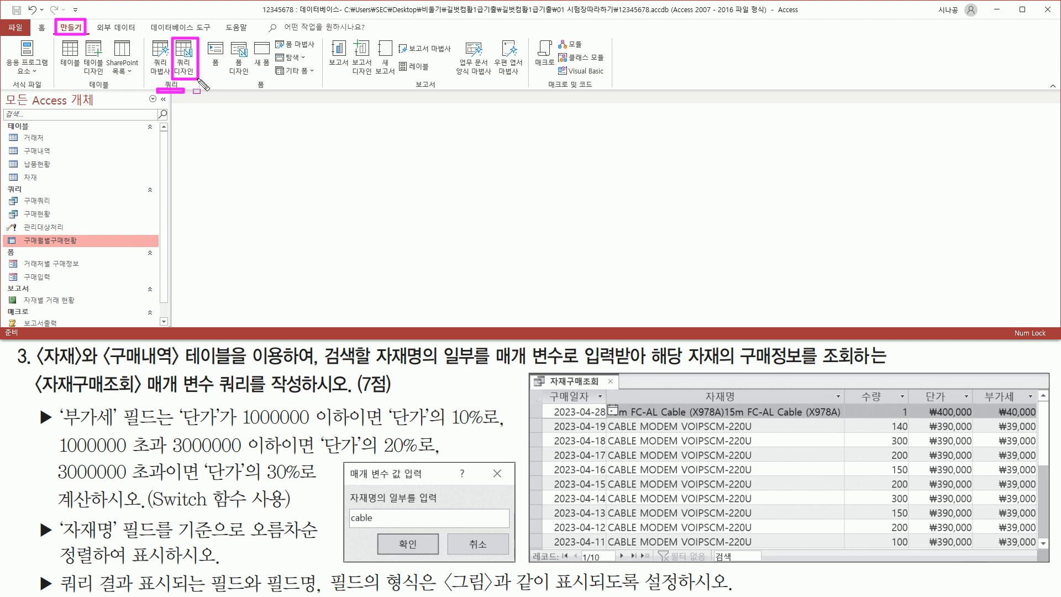
pyautogui.press('Escape')
pyautogui.click(184, 55)
# Add the 자재 and 구매내역 tables to the new query
pyautogui.moveTo(174, 87); pyautogui.dragTo(887, 324)
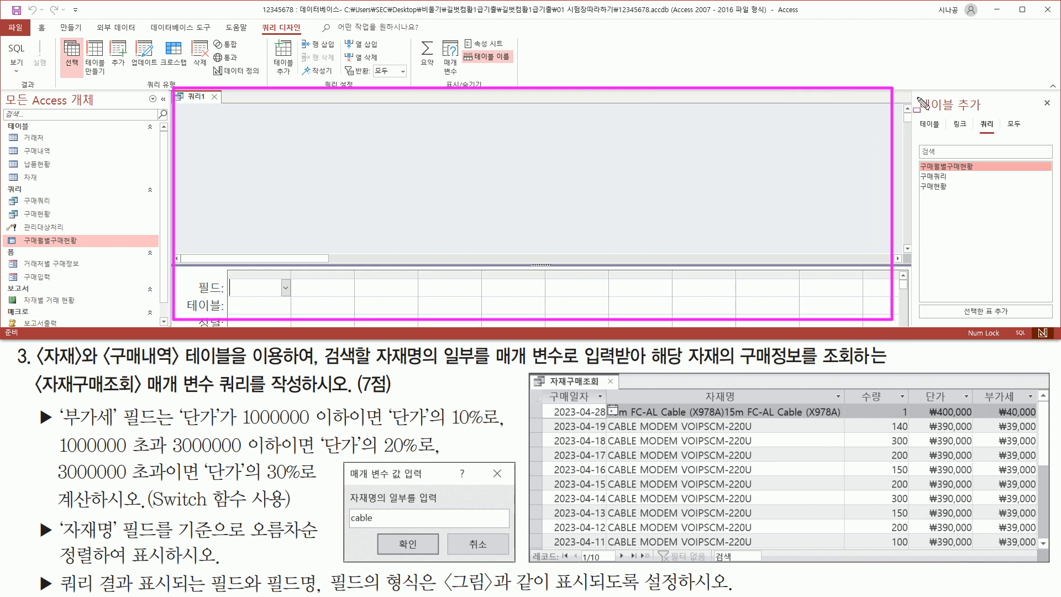
pyautogui.moveTo(915, 95)
pyautogui.mouseDown()
pyautogui.moveTo(1059, 218)
pyautogui.moveTo(1058, 209)
pyautogui.mouseUp()
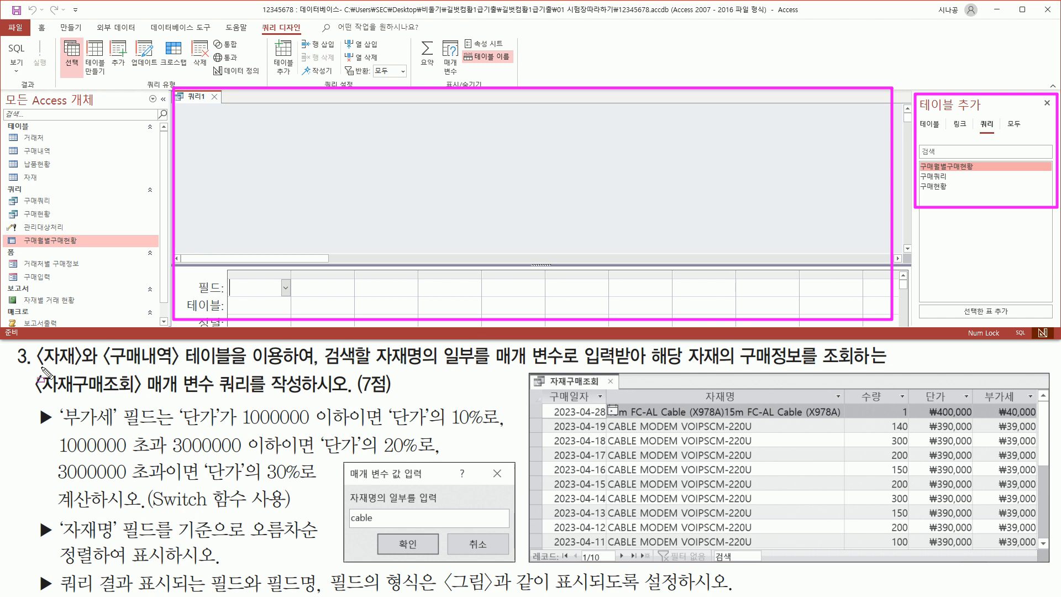
pyautogui.moveTo(38, 367); pyautogui.dragTo(285, 368)
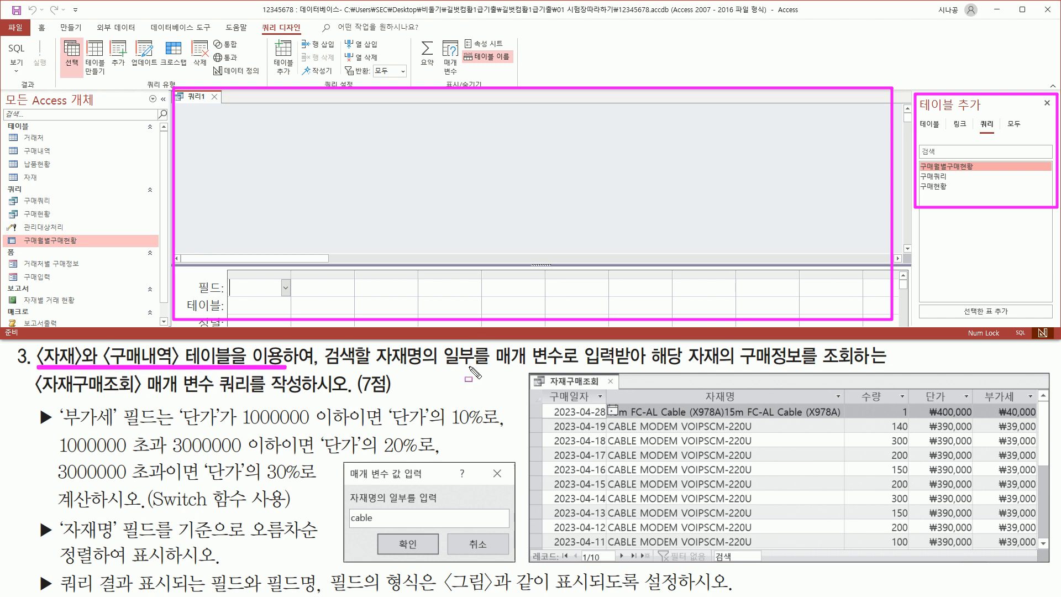
pyautogui.press('Escape')
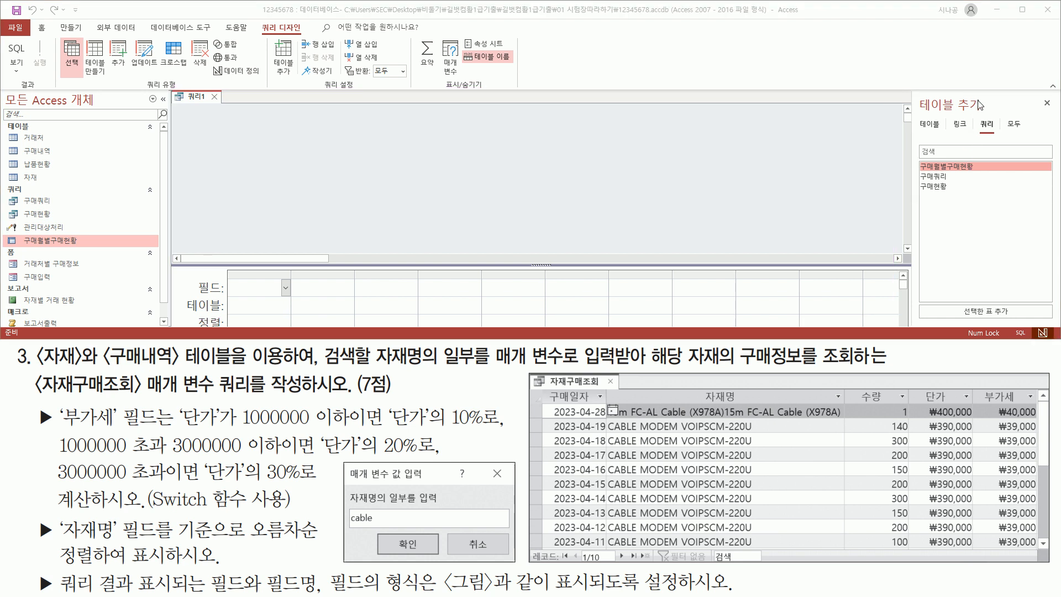
pyautogui.moveTo(974, 115); pyautogui.dragTo(1000, 142)
pyautogui.moveTo(916, 114); pyautogui.dragTo(925, 130)
pyautogui.press('Escape')
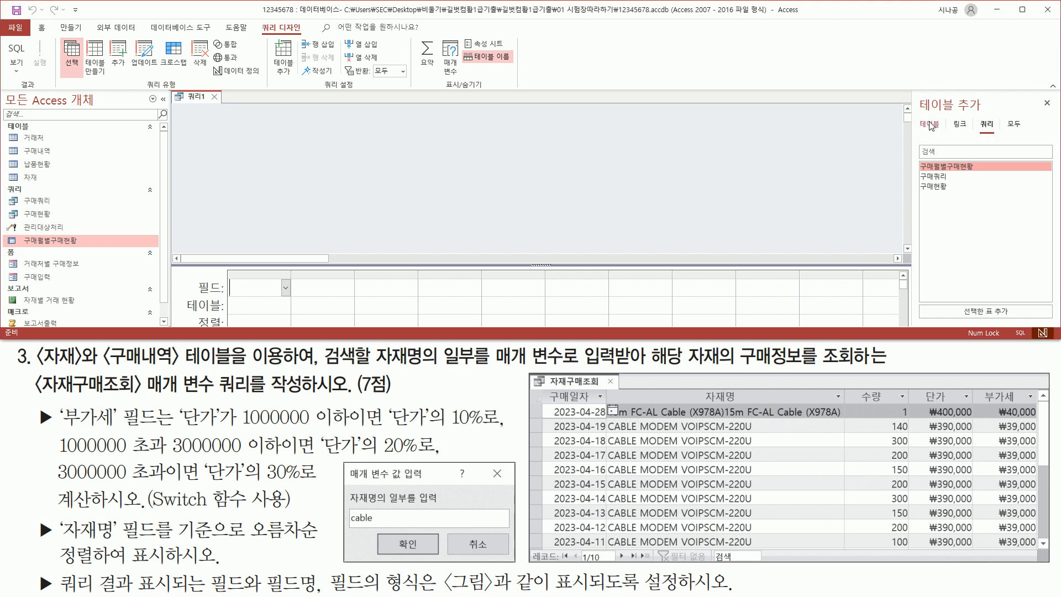
pyautogui.click(931, 125)
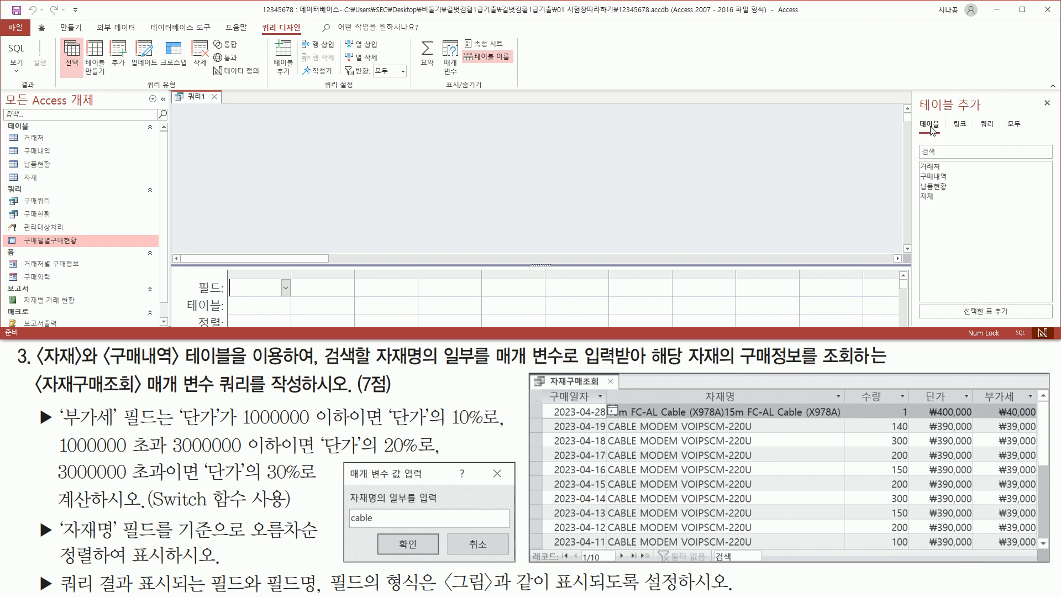
pyautogui.click(934, 199)
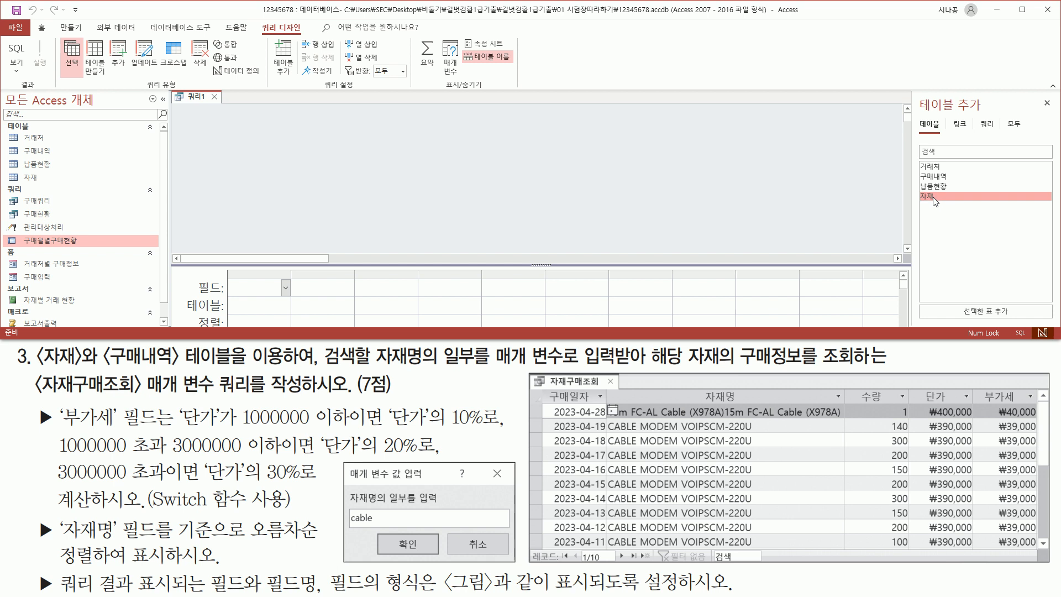
pyautogui.doubleClick(934, 198)
pyautogui.click(939, 177)
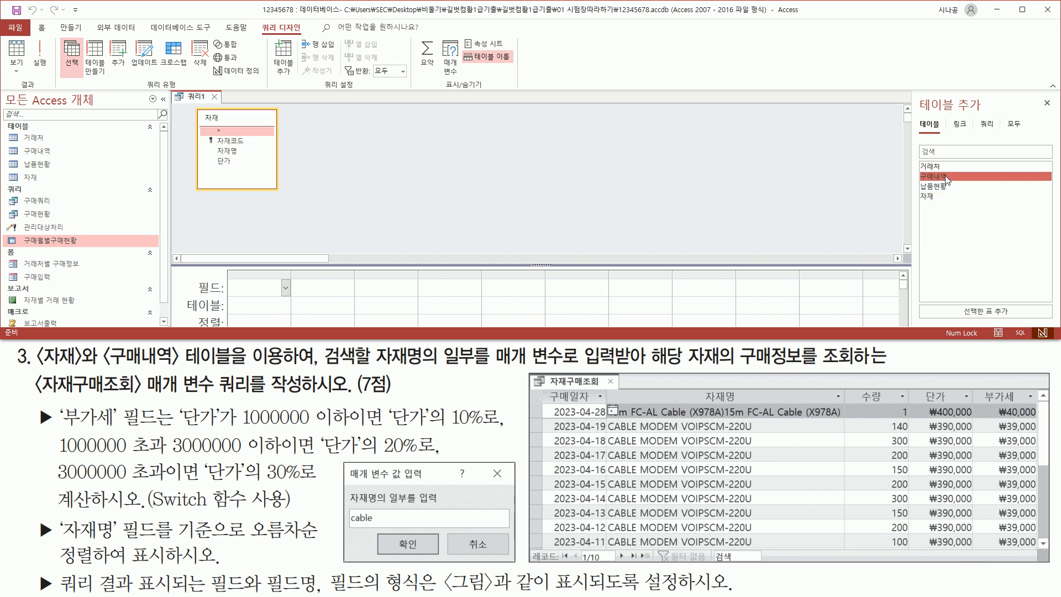
pyautogui.doubleClick(945, 177)
# Dismiss the table list and enlarge the design grid so its sort, show and criteria rows fit
pyautogui.moveTo(192, 106)
pyautogui.mouseDown()
pyautogui.moveTo(412, 208)
pyautogui.moveTo(402, 198)
pyautogui.mouseUp()
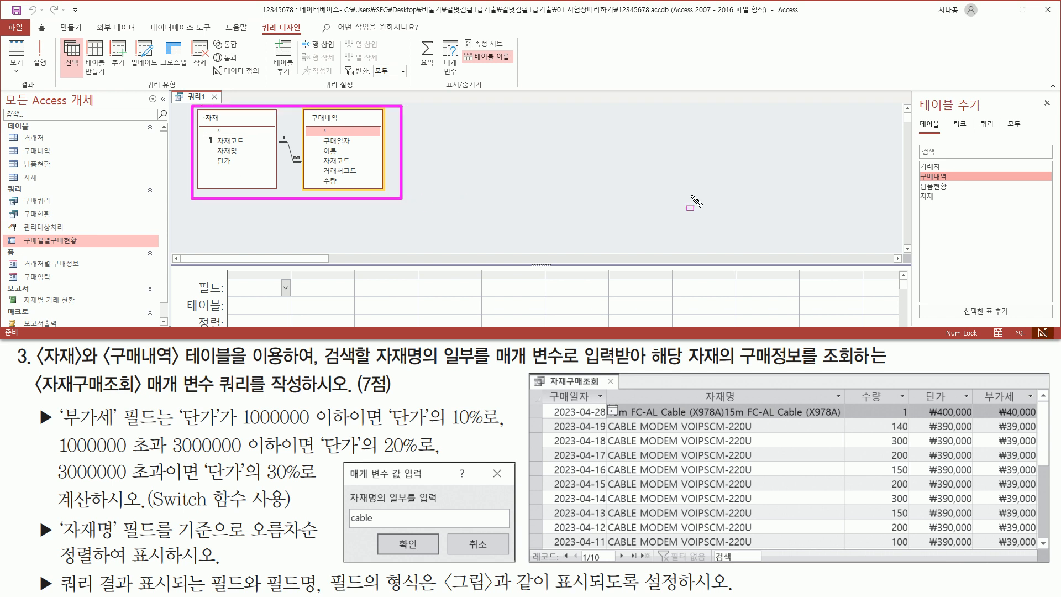
pyautogui.moveTo(1036, 95)
pyautogui.mouseDown()
pyautogui.moveTo(1049, 117)
pyautogui.moveTo(1057, 114)
pyautogui.mouseUp()
pyautogui.press('Escape')
pyautogui.click(1046, 103)
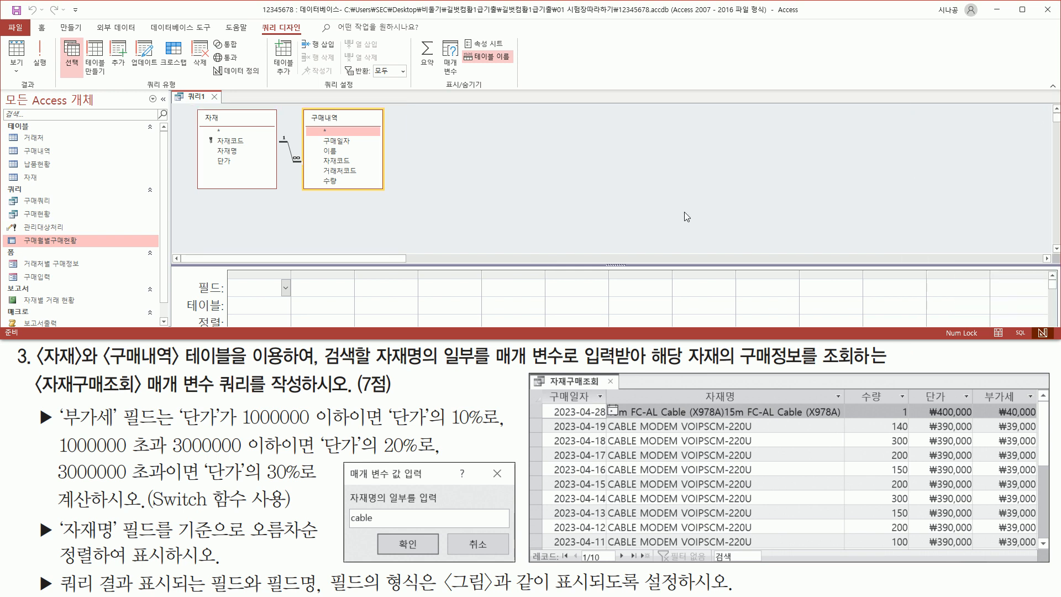
pyautogui.moveTo(508, 264); pyautogui.dragTo(525, 207)
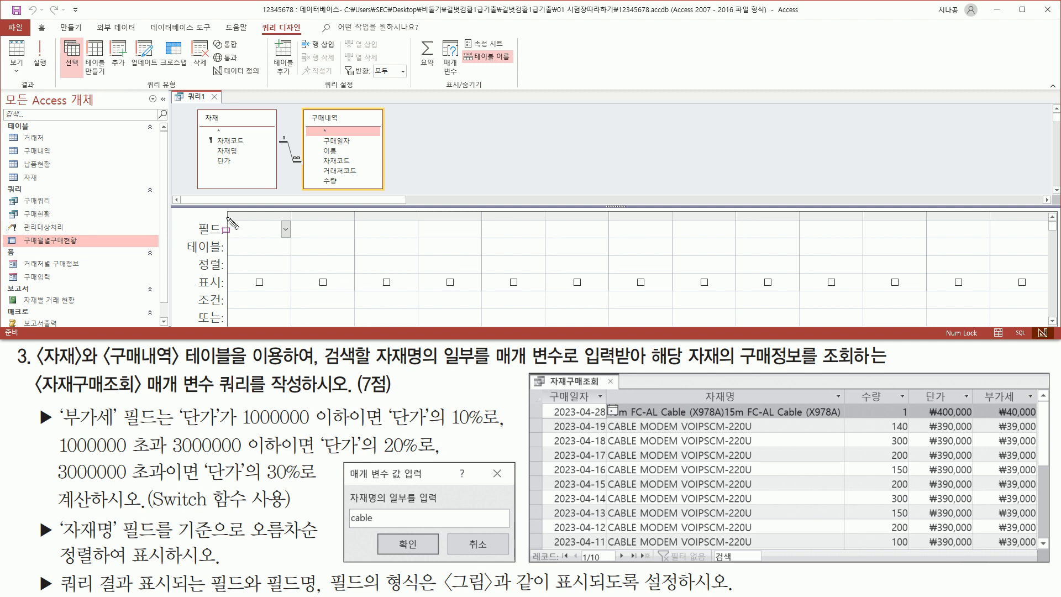
pyautogui.moveTo(226, 216)
pyautogui.mouseDown()
pyautogui.moveTo(569, 316)
pyautogui.moveTo(560, 301)
pyautogui.mouseUp()
pyautogui.press('Escape')
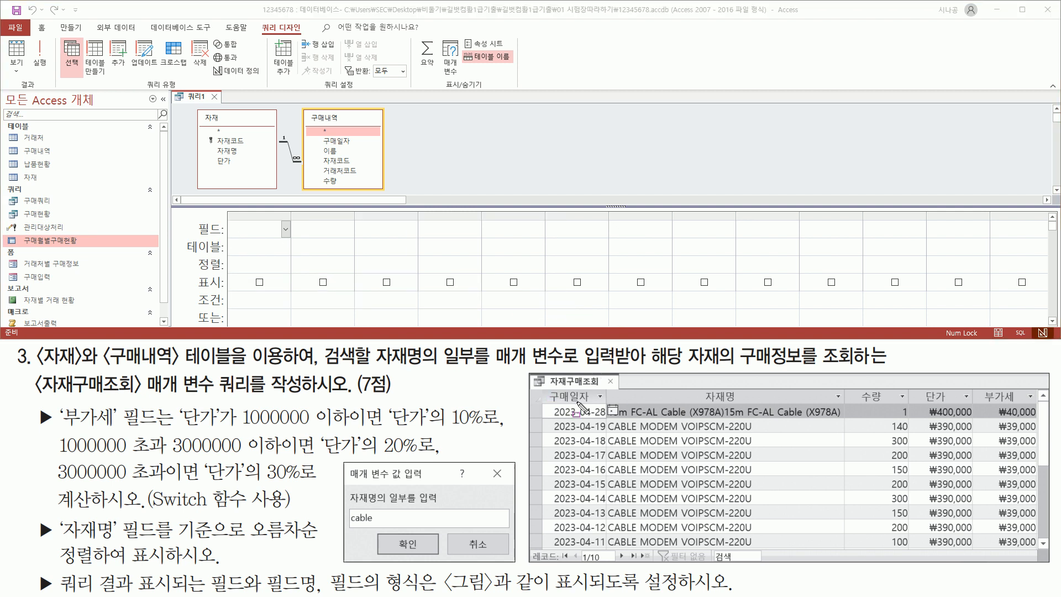
# Add 구매일자 from 구매내역 and 자재명 from 자재 as the first two query fields
pyautogui.moveTo(546, 388)
pyautogui.mouseDown()
pyautogui.moveTo(562, 404)
pyautogui.moveTo(594, 405)
pyautogui.mouseUp()
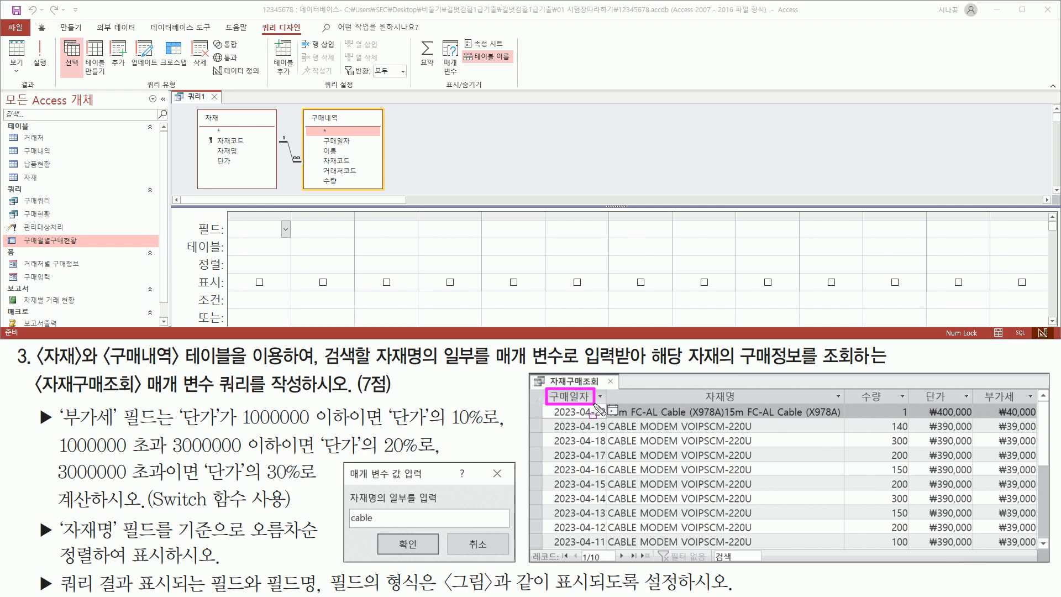
pyautogui.moveTo(319, 143); pyautogui.dragTo(356, 149)
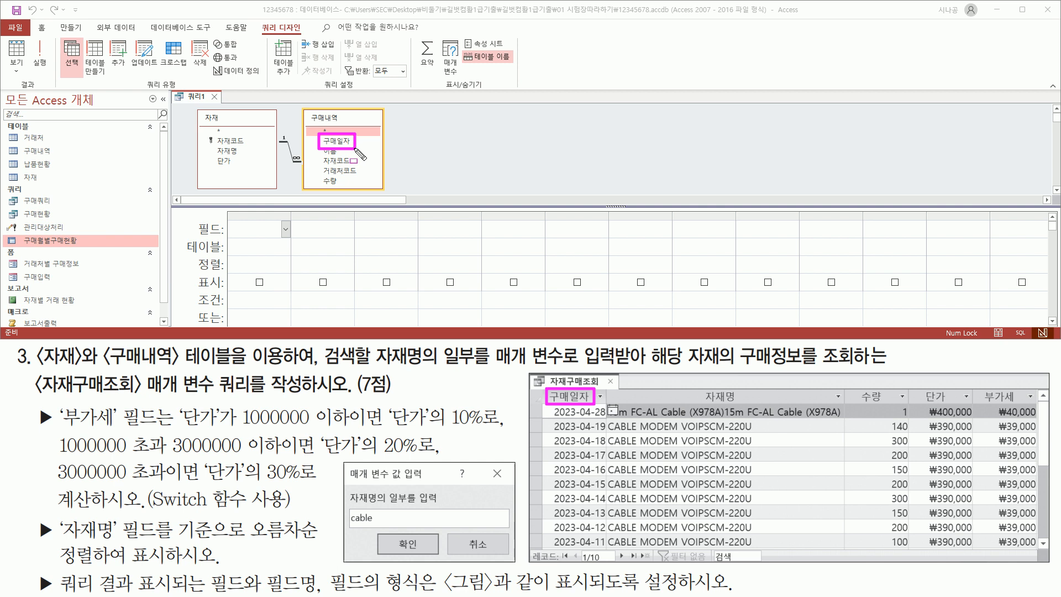
pyautogui.press('Escape')
pyautogui.click(345, 142)
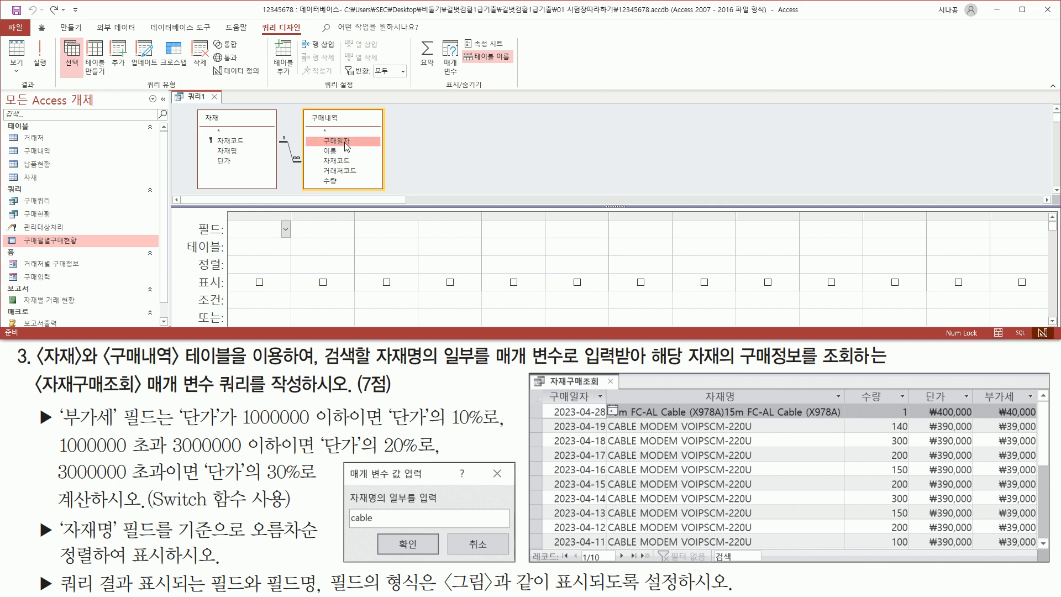
pyautogui.doubleClick(346, 146)
pyautogui.moveTo(698, 384); pyautogui.dragTo(748, 407)
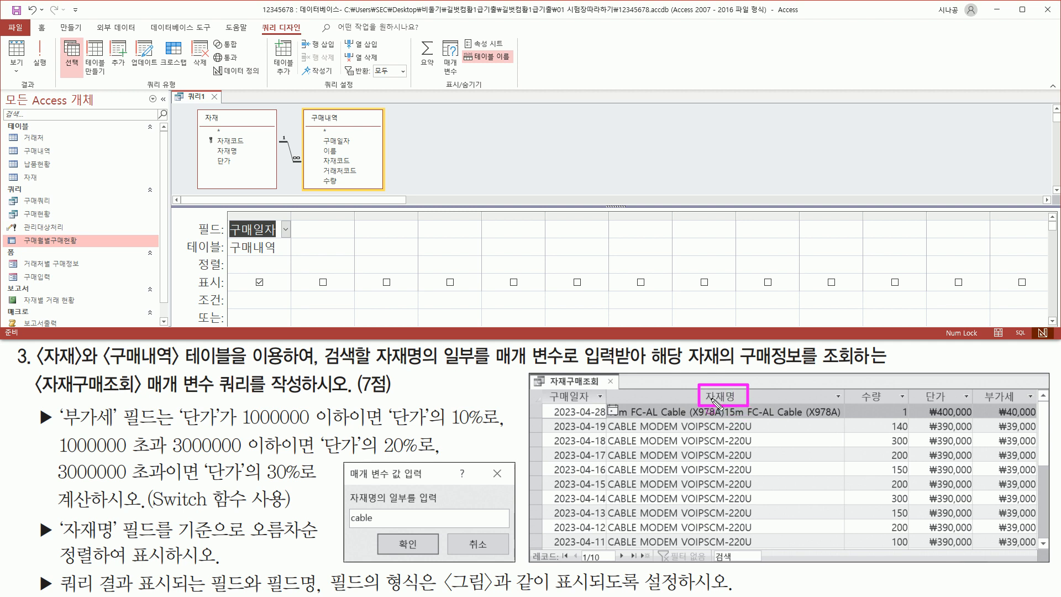
pyautogui.moveTo(212, 145); pyautogui.dragTo(246, 158)
pyautogui.press('Escape')
pyautogui.click(228, 152)
pyautogui.doubleClick(229, 153)
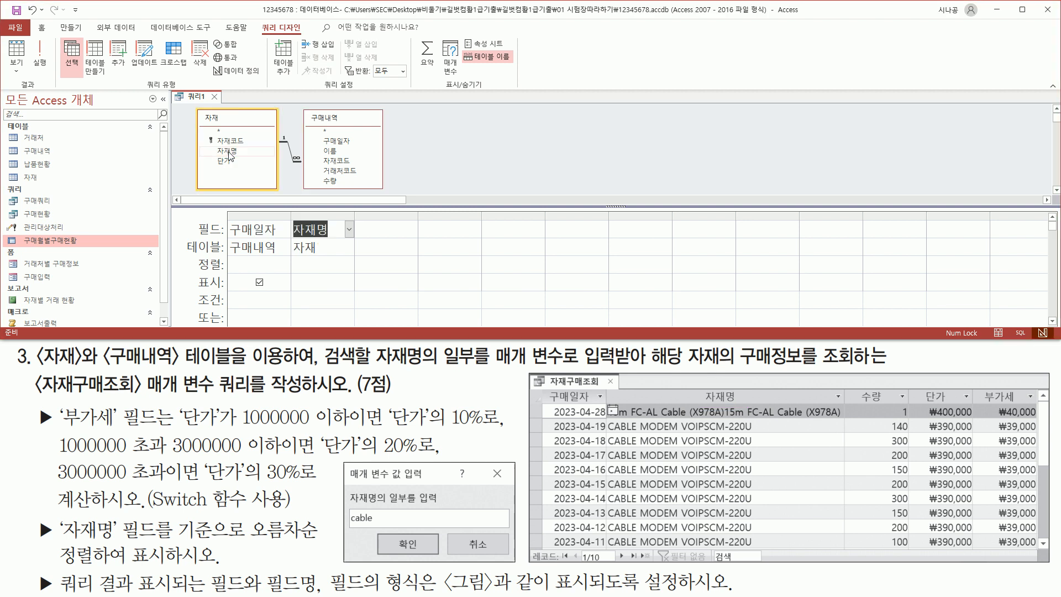
# Add 수량 from 구매내역 and 단가 from 자재 as the third and fourth query fields
pyautogui.moveTo(853, 390); pyautogui.dragTo(890, 406)
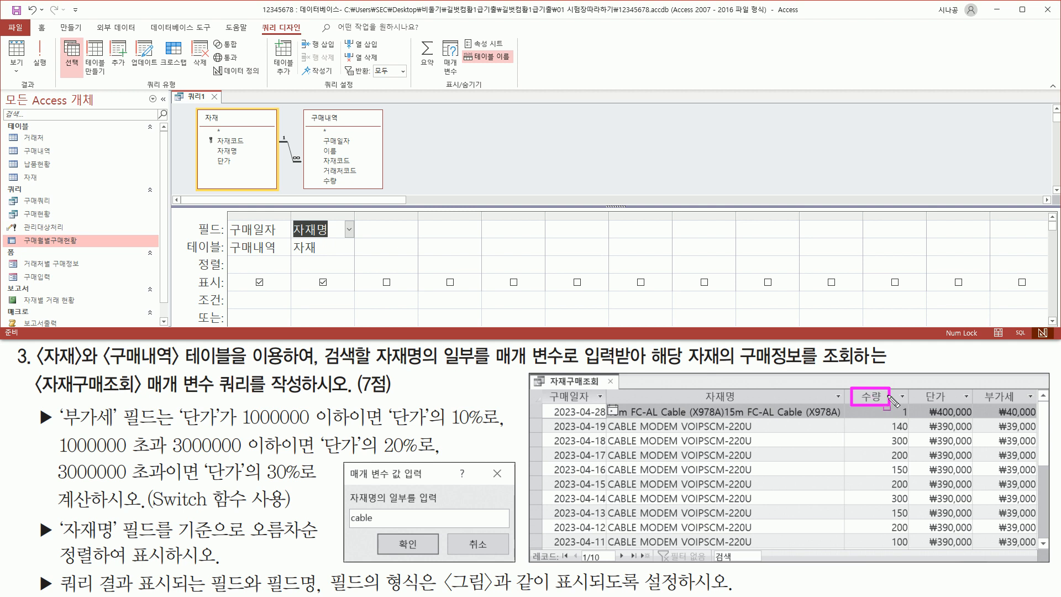
pyautogui.moveTo(317, 172); pyautogui.dragTo(347, 187)
pyautogui.click(331, 181)
pyautogui.doubleClick(332, 182)
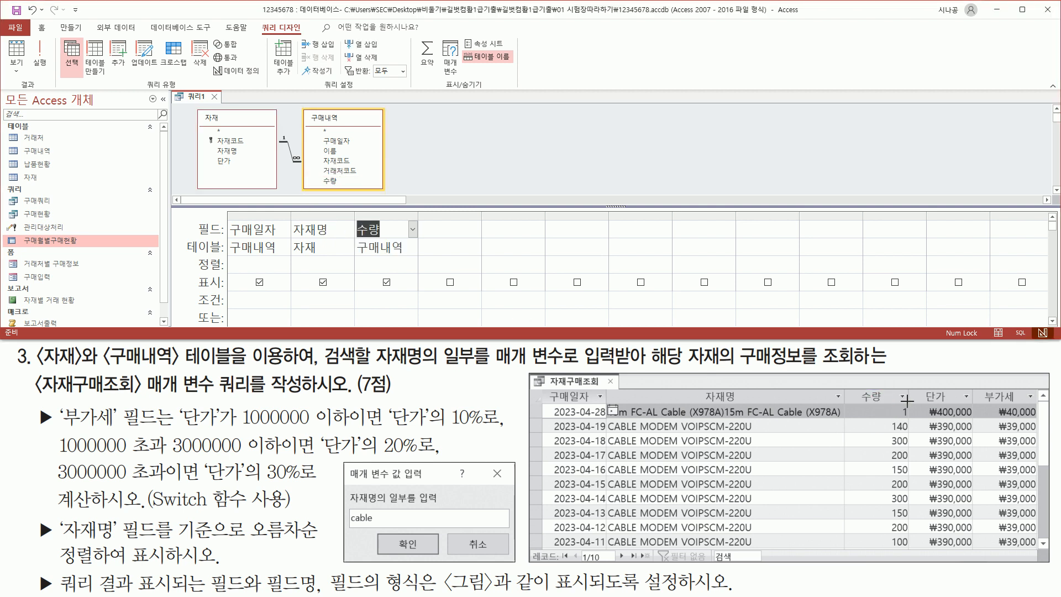
pyautogui.moveTo(919, 386); pyautogui.dragTo(954, 405)
pyautogui.moveTo(209, 155); pyautogui.dragTo(239, 169)
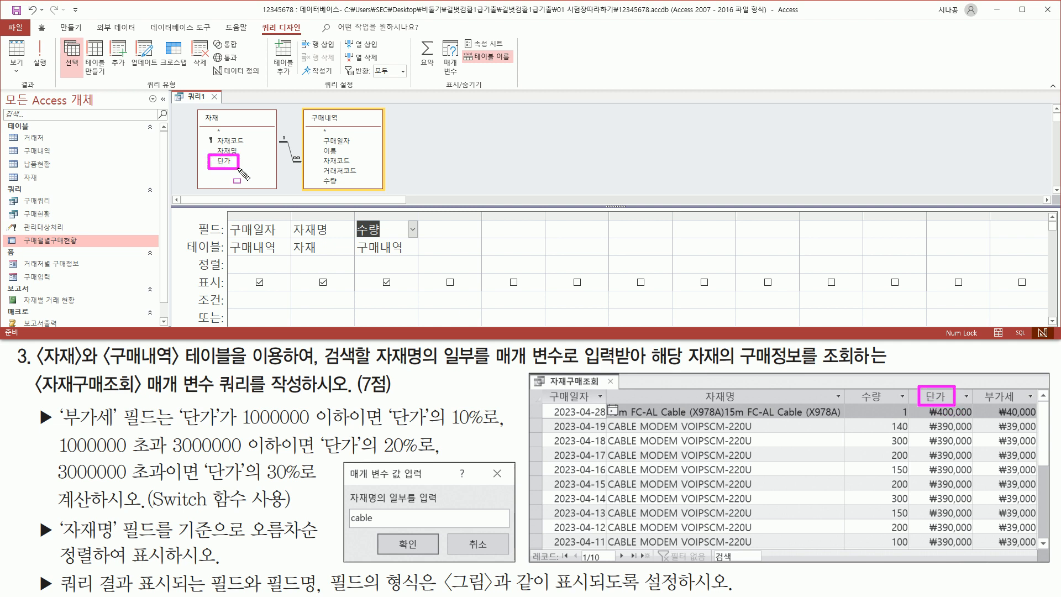
pyautogui.click(226, 161)
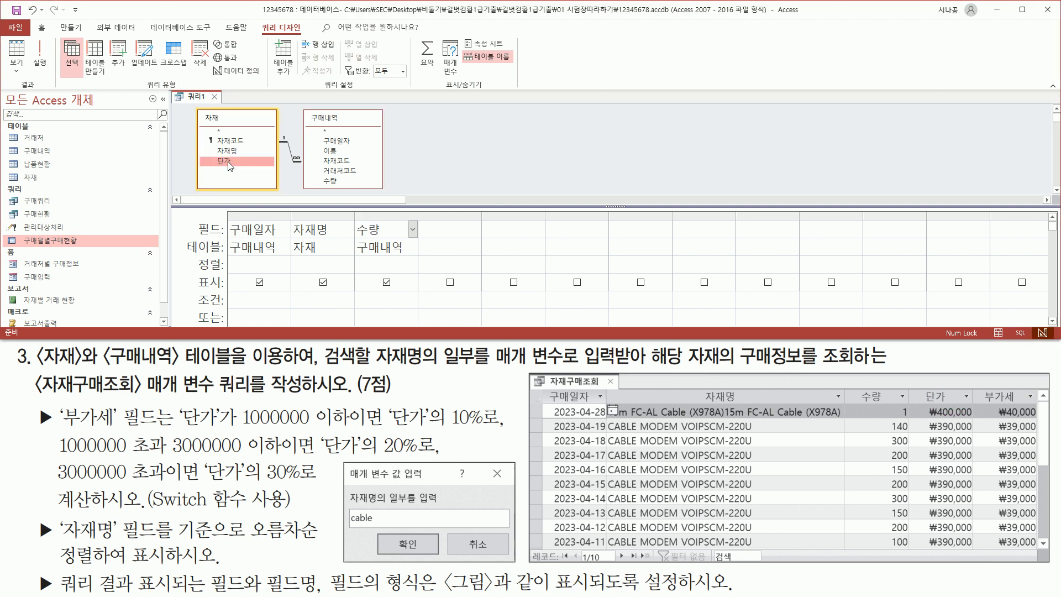
pyautogui.doubleClick(228, 161)
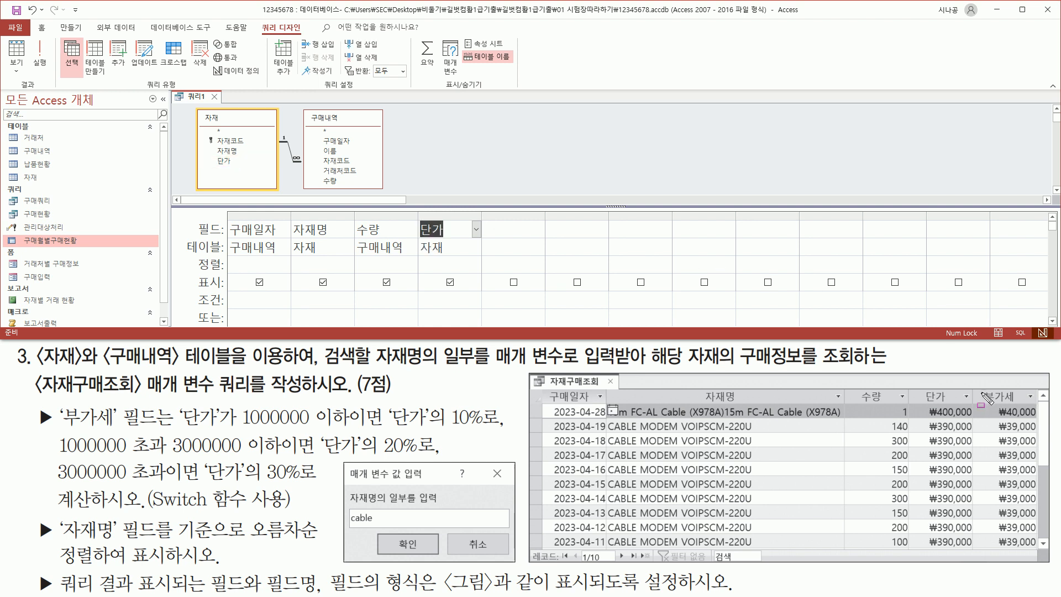
# Read task 3's 부가세 rule, checking the source tables' fields, the 단가 ranges with their rates, and the required function
pyautogui.moveTo(981, 385)
pyautogui.mouseDown()
pyautogui.moveTo(994, 406)
pyautogui.moveTo(1022, 405)
pyautogui.mouseUp()
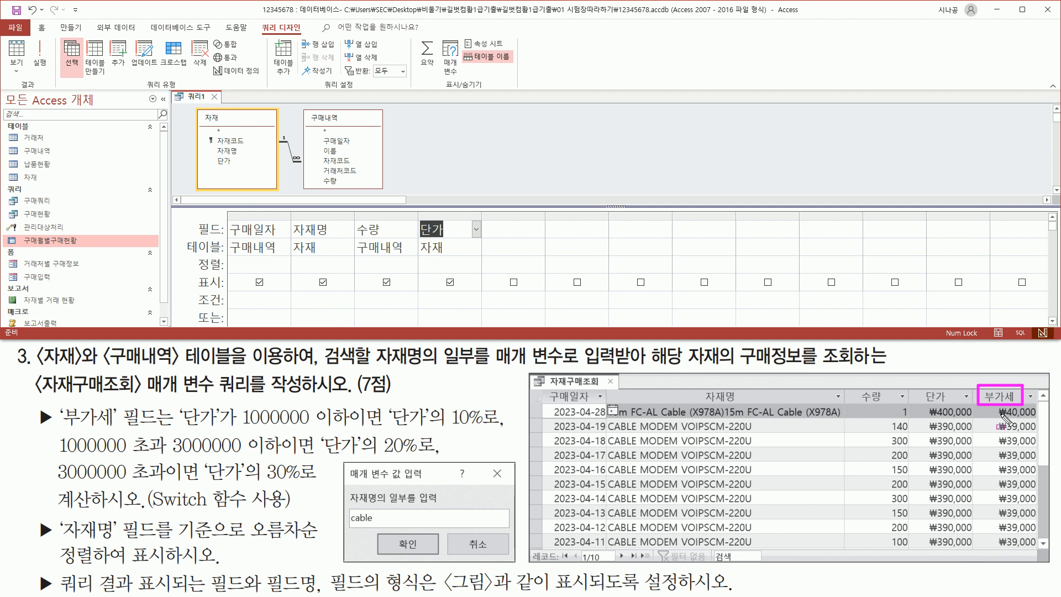
pyautogui.moveTo(198, 111)
pyautogui.mouseDown()
pyautogui.moveTo(206, 132)
pyautogui.moveTo(276, 191)
pyautogui.mouseUp()
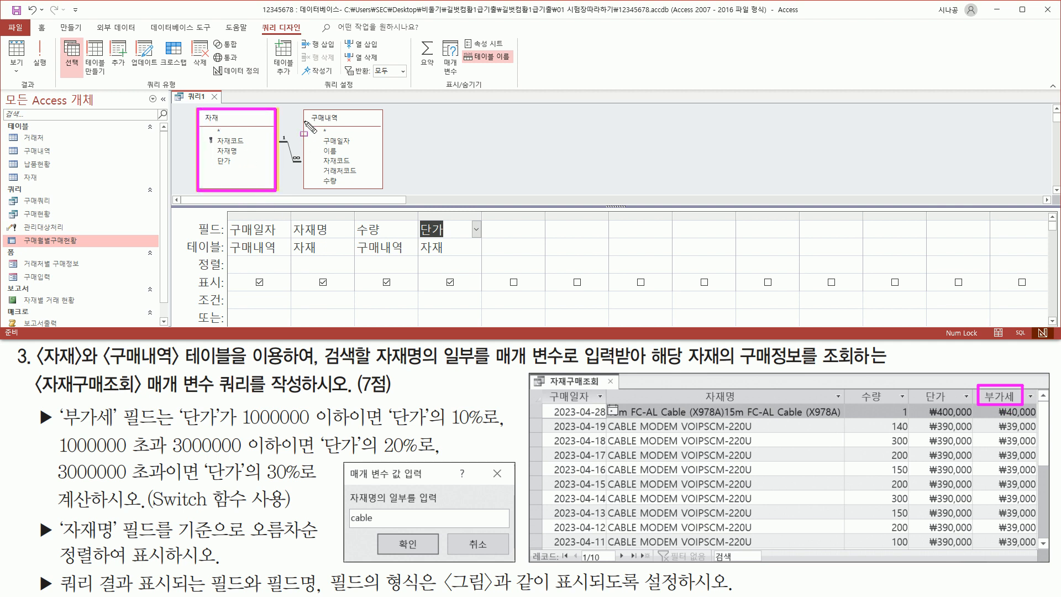
pyautogui.moveTo(305, 106)
pyautogui.mouseDown()
pyautogui.moveTo(341, 182)
pyautogui.moveTo(387, 193)
pyautogui.mouseUp()
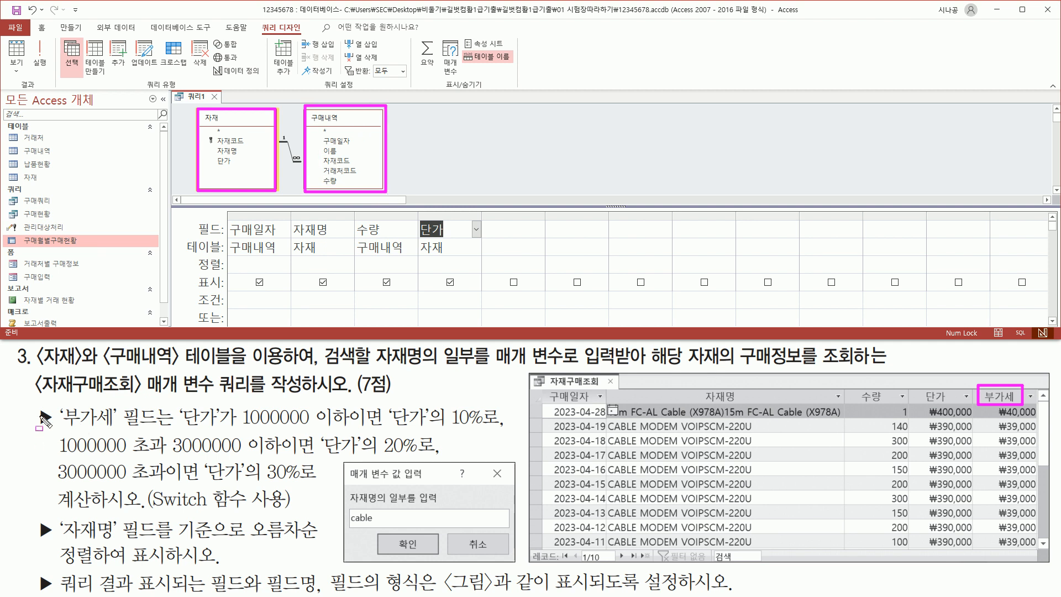
pyautogui.moveTo(38, 405)
pyautogui.mouseDown()
pyautogui.moveTo(57, 438)
pyautogui.moveTo(150, 427)
pyautogui.mouseUp()
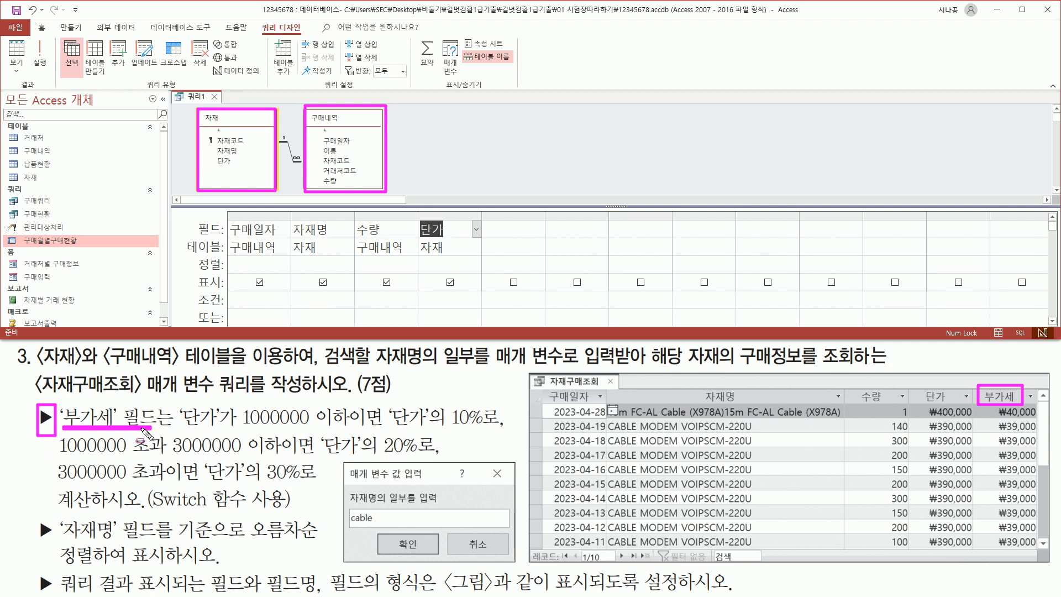
pyautogui.moveTo(177, 404)
pyautogui.mouseDown()
pyautogui.moveTo(219, 434)
pyautogui.moveTo(365, 431)
pyautogui.moveTo(352, 431)
pyautogui.mouseUp()
pyautogui.moveTo(390, 429); pyautogui.dragTo(484, 429)
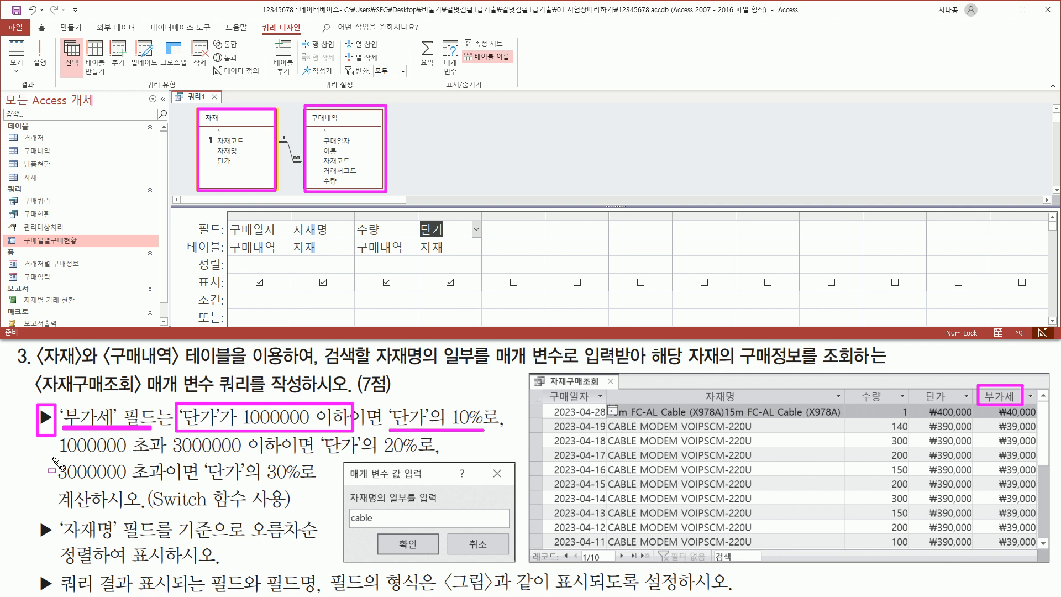
pyautogui.moveTo(53, 457)
pyautogui.mouseDown()
pyautogui.moveTo(295, 473)
pyautogui.moveTo(283, 436)
pyautogui.moveTo(418, 457)
pyautogui.mouseUp()
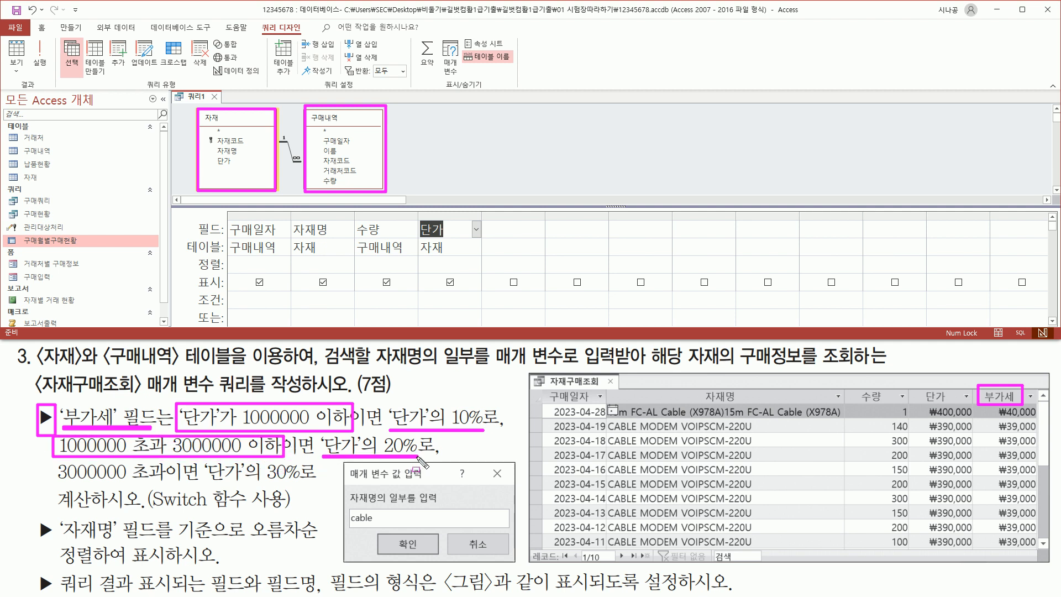
pyautogui.moveTo(54, 462)
pyautogui.mouseDown()
pyautogui.moveTo(188, 495)
pyautogui.moveTo(240, 498)
pyautogui.moveTo(196, 486)
pyautogui.moveTo(308, 484)
pyautogui.mouseUp()
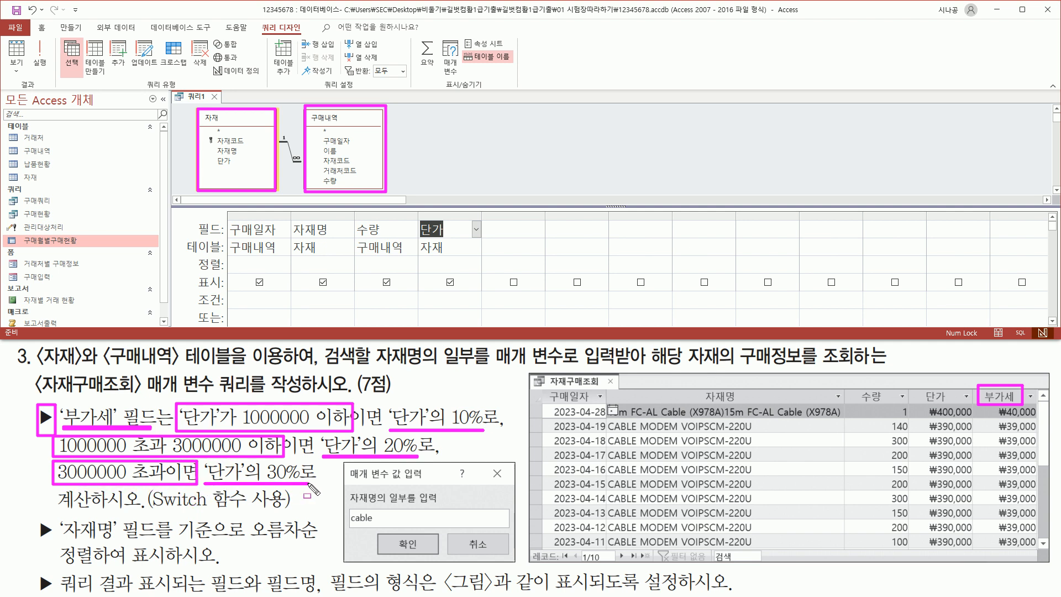
pyautogui.moveTo(149, 509); pyautogui.dragTo(285, 513)
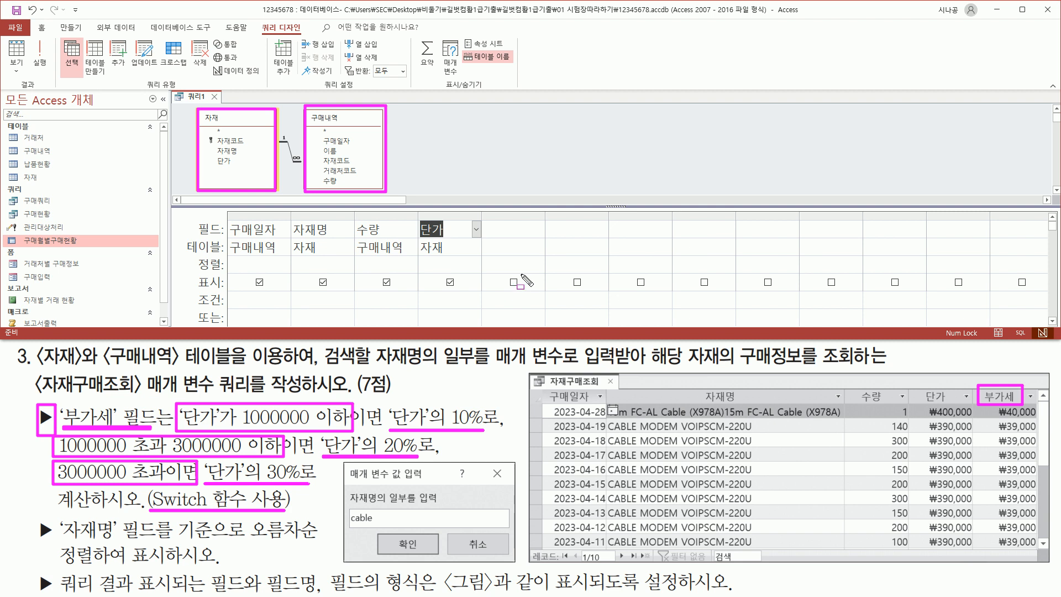
pyautogui.moveTo(485, 220)
pyautogui.mouseDown()
pyautogui.moveTo(500, 238)
pyautogui.moveTo(542, 239)
pyautogui.mouseUp()
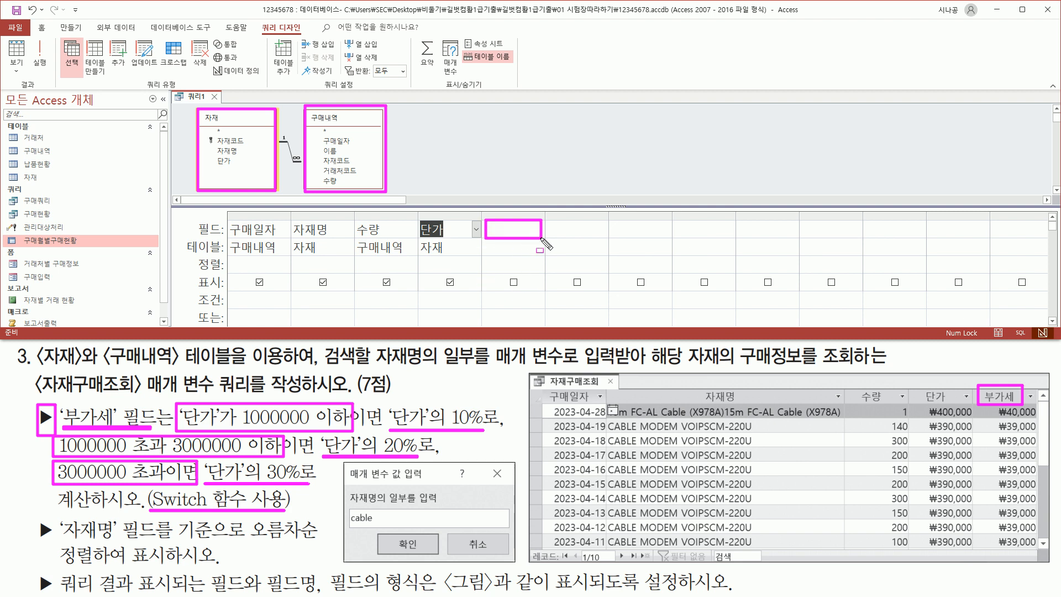
pyautogui.press('Escape')
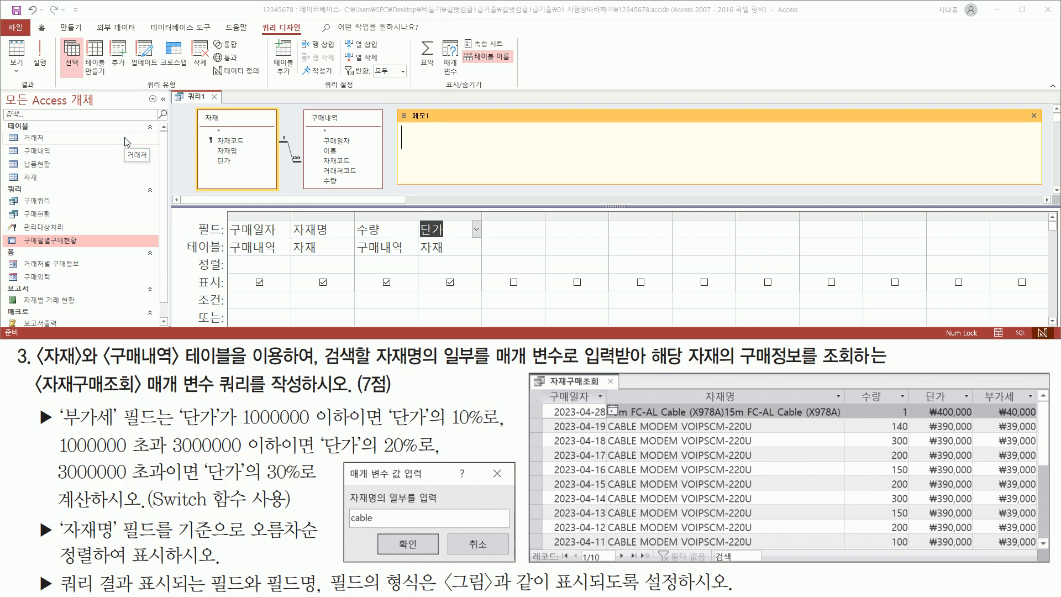
# Write the Switch function's syntax in the memo as "switch( 조건1, 인수1, 조건2, 인수2 ... )" and review its condition and argument pairs
pyautogui.write('SWitch( 조건1, ')
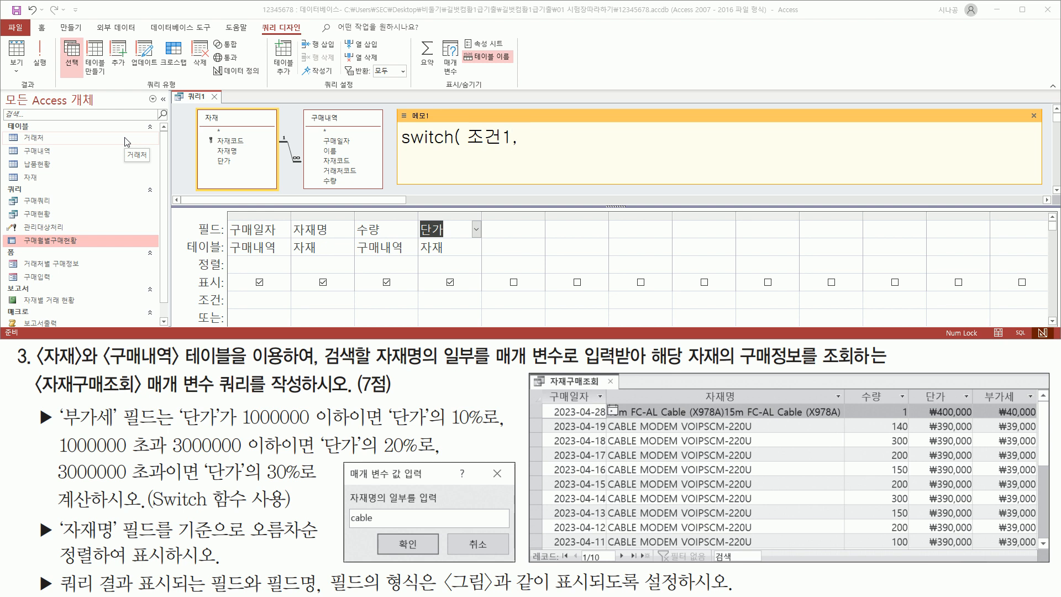
pyautogui.write('인수1, 조건')
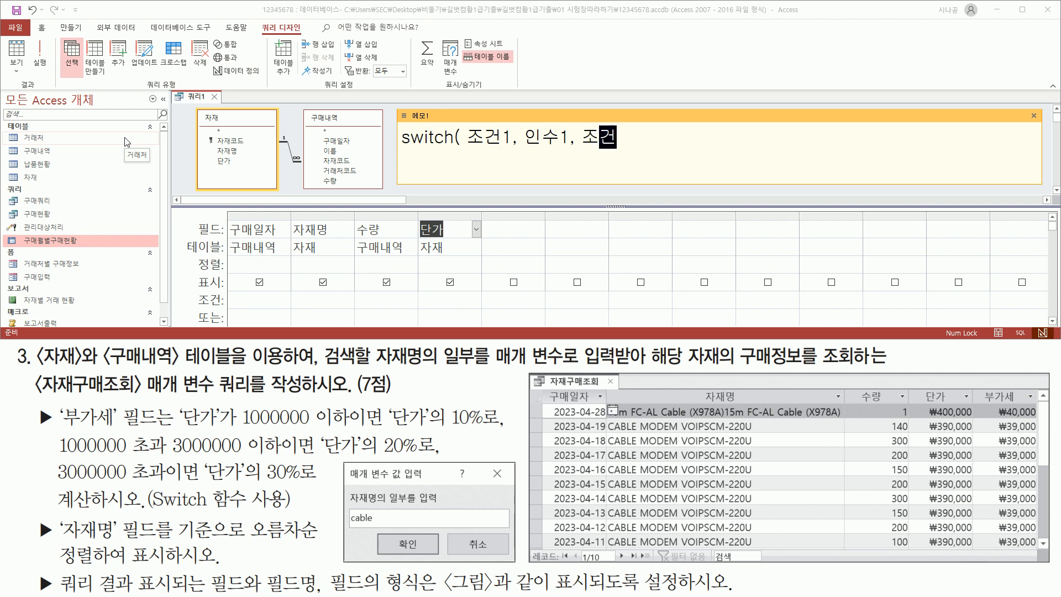
pyautogui.write('2, 인수2')
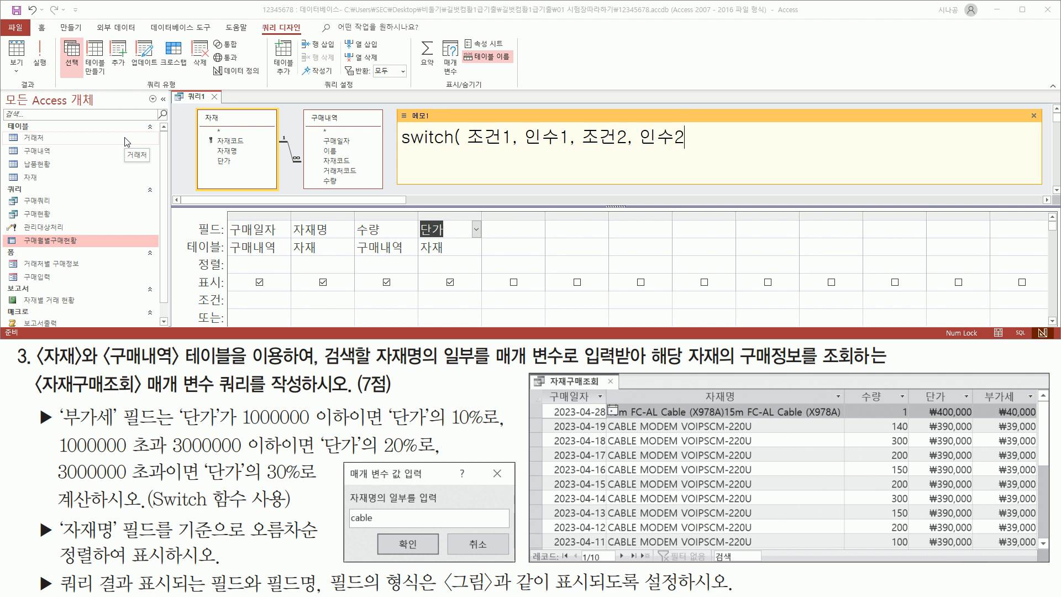
pyautogui.write(' ... )')
pyautogui.moveTo(461, 122)
pyautogui.mouseDown()
pyautogui.moveTo(512, 148)
pyautogui.moveTo(683, 149)
pyautogui.mouseUp()
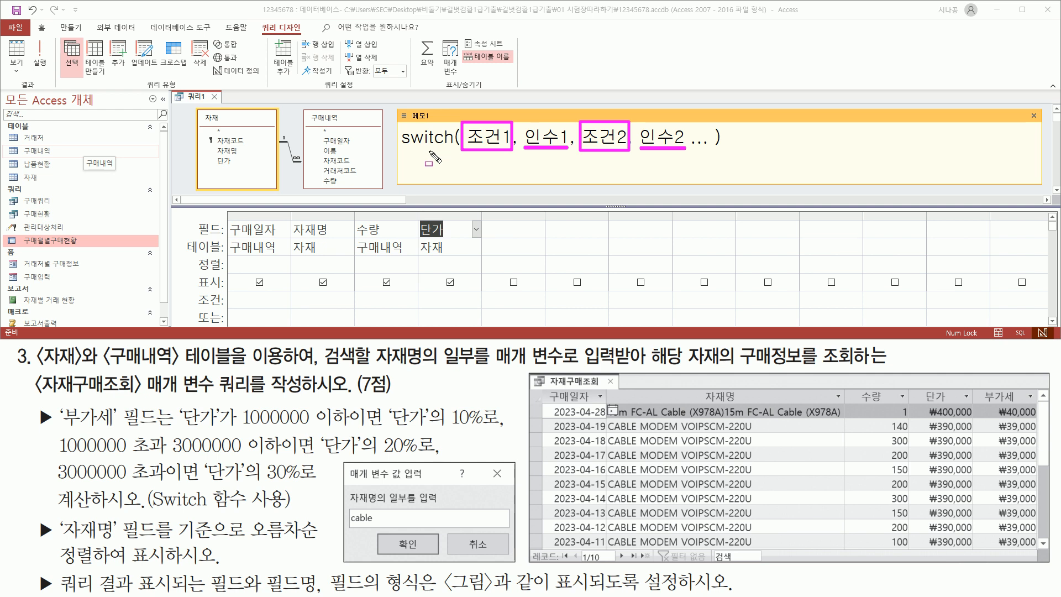
pyautogui.press('Escape')
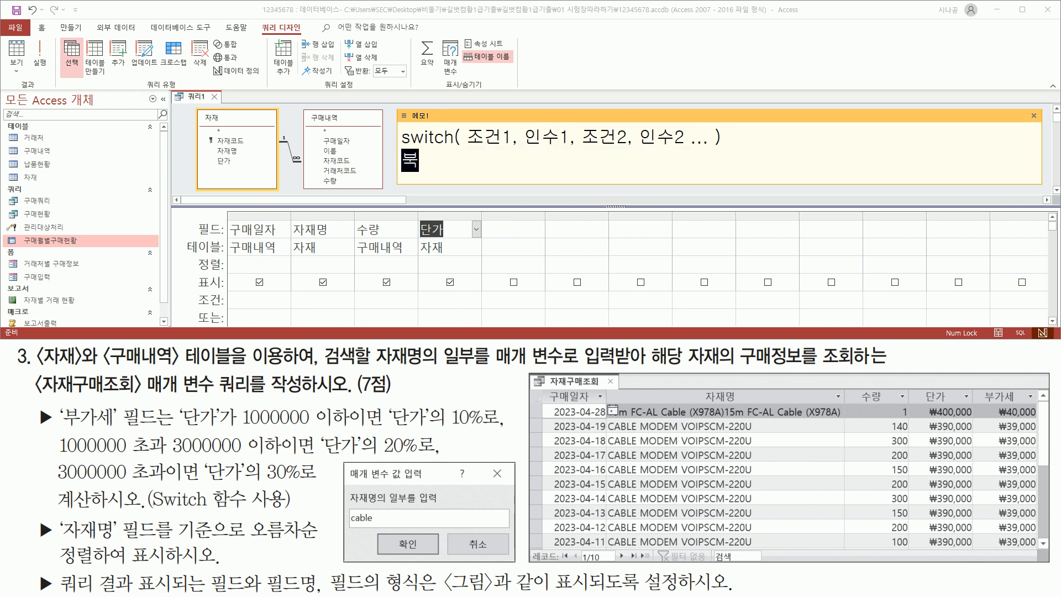
# Start the 부가세 expression on the memo's second line with "부가세:switch( [단가]<=1000000," following the task's first price range
pyautogui.write('부가세')
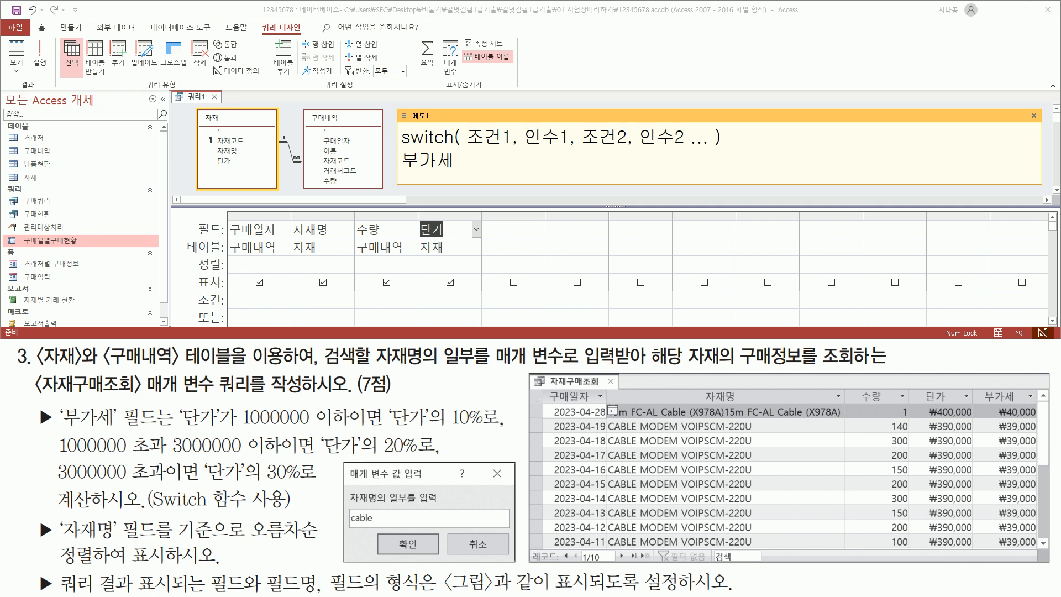
pyautogui.write(':switch(')
pyautogui.moveTo(173, 398)
pyautogui.mouseDown()
pyautogui.moveTo(193, 429)
pyautogui.moveTo(352, 427)
pyautogui.mouseUp()
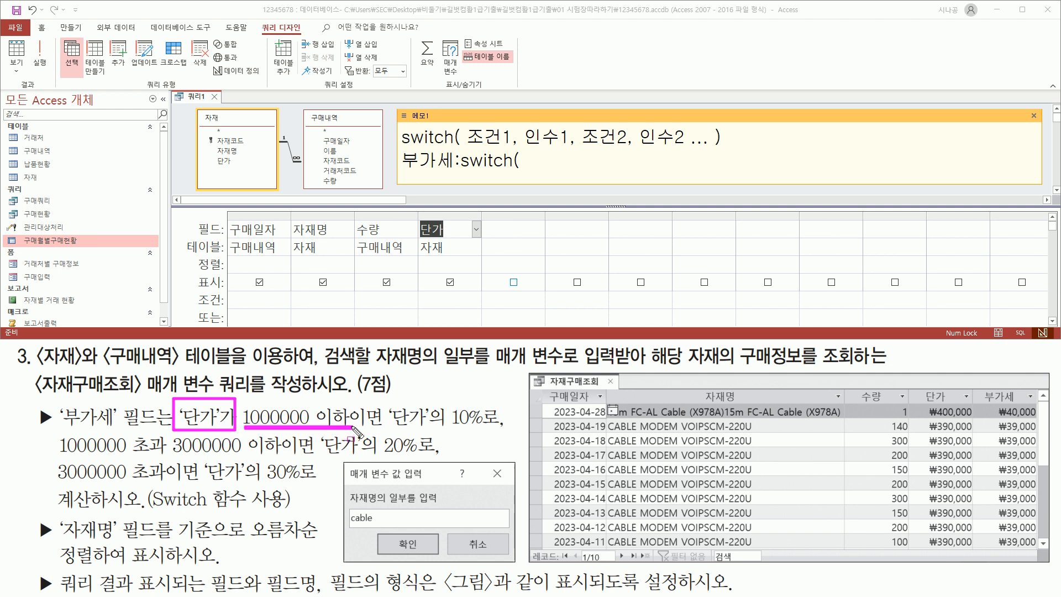
pyautogui.press('Escape')
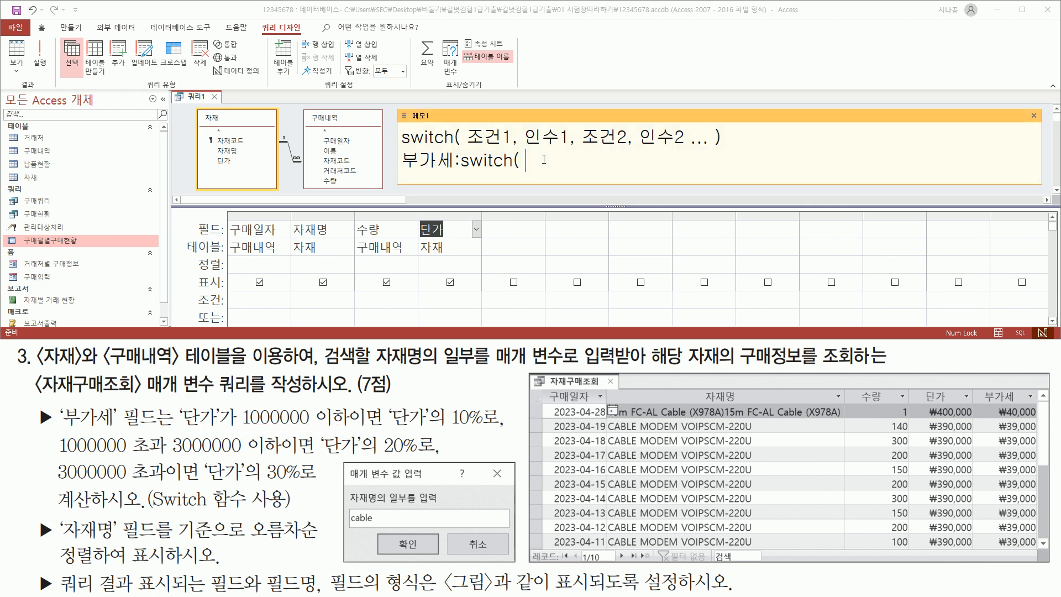
pyautogui.write('[단가]')
pyautogui.write('<=1000')
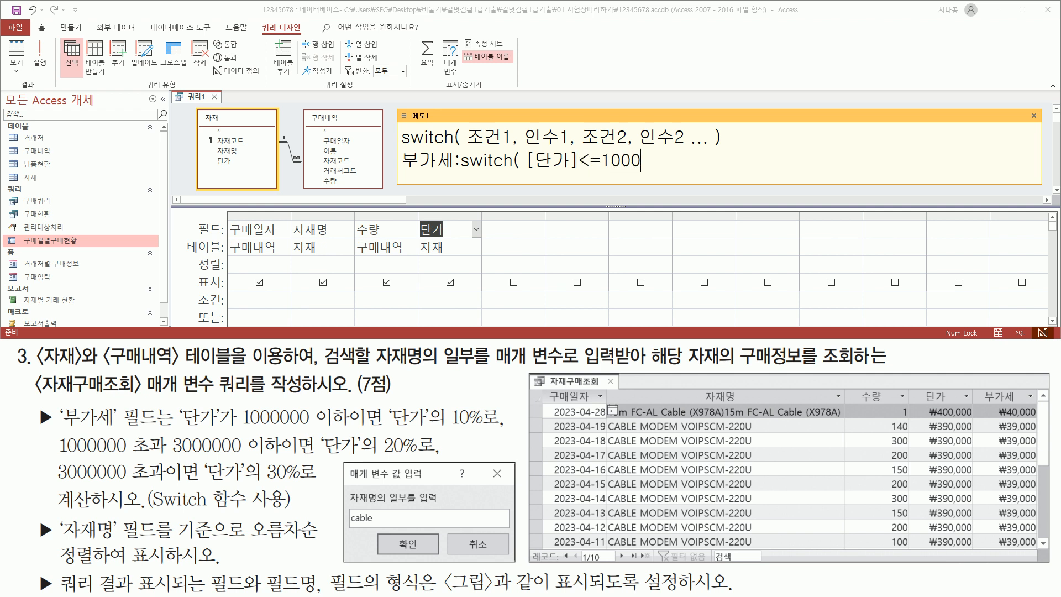
pyautogui.write('000,')
# Add [단가]*0.1 as the result for the first condition, matching the task's 10% rate
pyautogui.moveTo(386, 403)
pyautogui.mouseDown()
pyautogui.moveTo(504, 433)
pyautogui.moveTo(509, 420)
pyautogui.mouseUp()
pyautogui.click(714, 162)
pyautogui.write('[단')
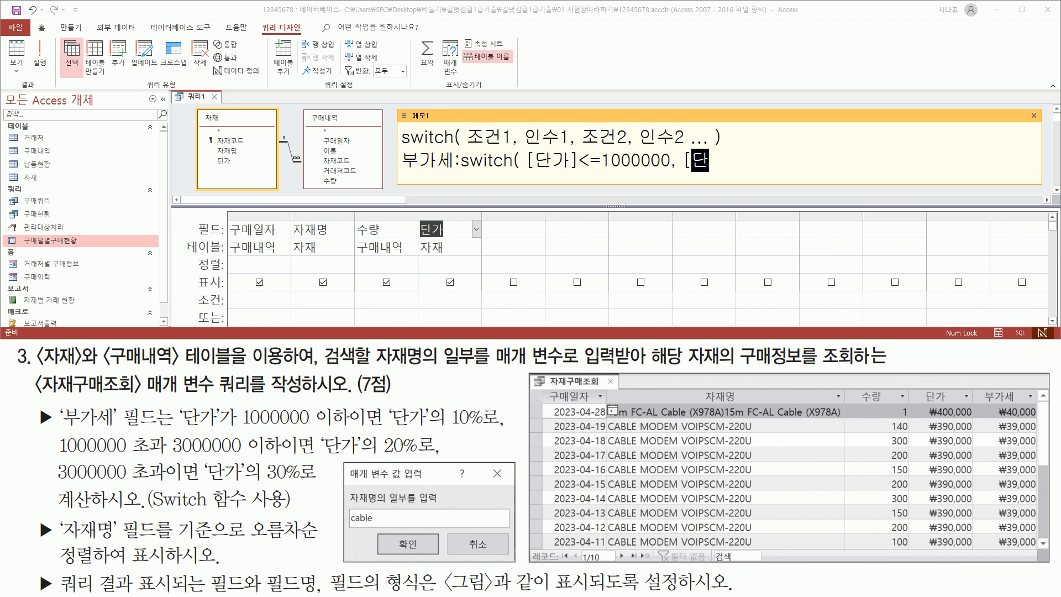
pyautogui.write('가]*')
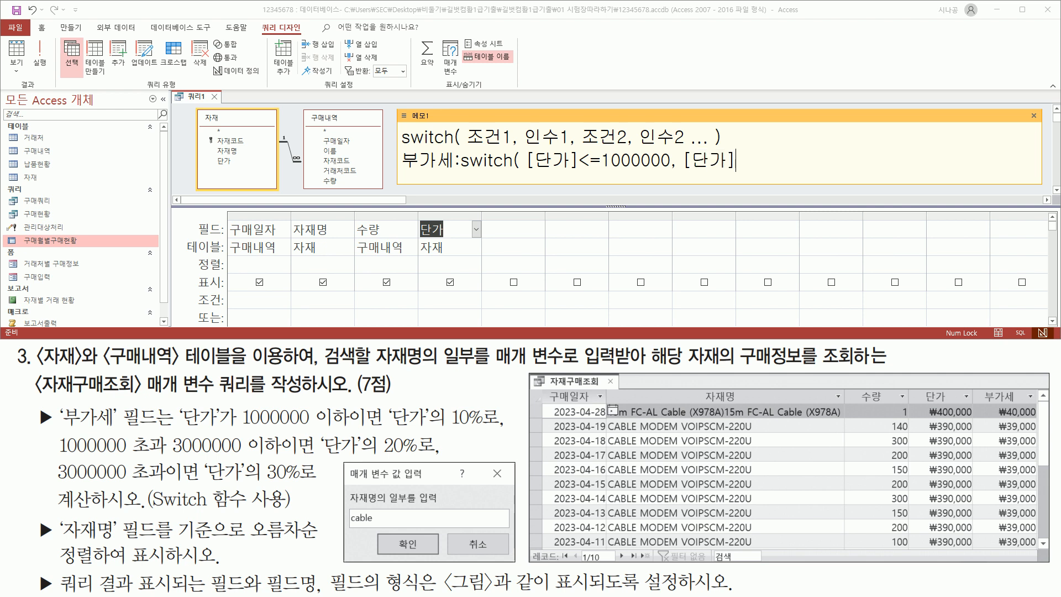
pyautogui.write('0.1')
pyautogui.moveTo(679, 174); pyautogui.dragTo(778, 174)
pyautogui.press('Escape')
# Duplicate the pair "[단가]<=1000000, [단가]*0.1" after a comma as the basis for the second condition
pyautogui.moveTo(775, 161); pyautogui.dragTo(531, 162)
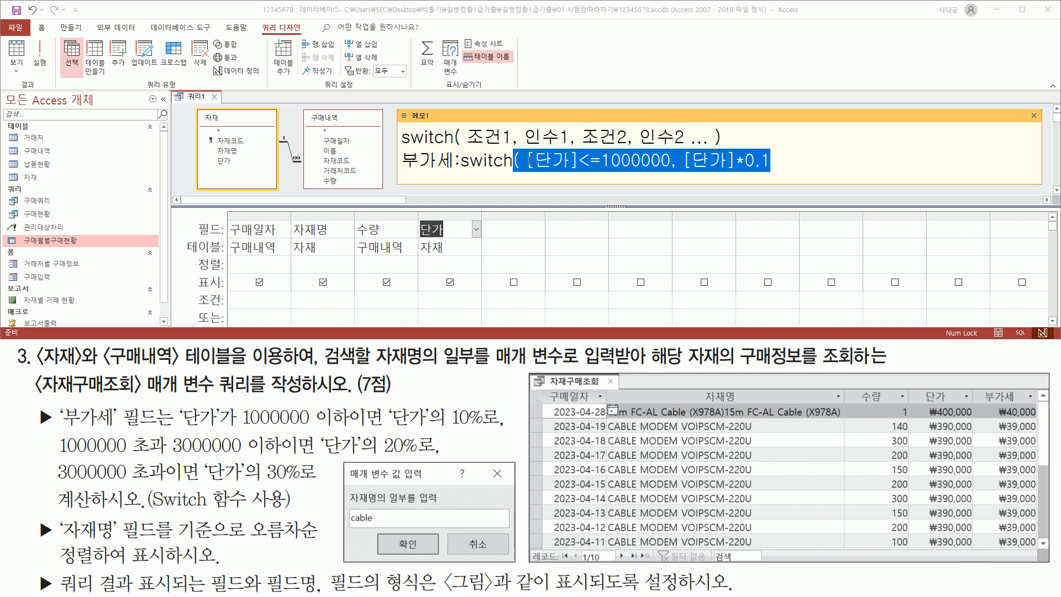
pyautogui.click(529, 162)
pyautogui.hotkey('shift', 'End')
pyautogui.hotkey('ctrl', 'c')
pyautogui.click(769, 160)
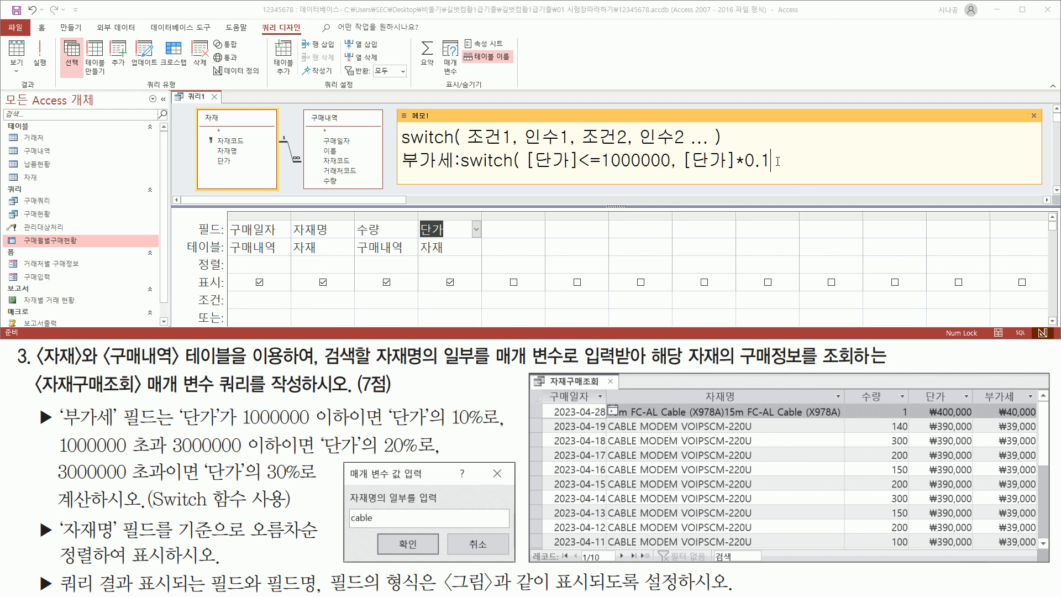
pyautogui.write(',')
pyautogui.hotkey('ctrl', 'v')
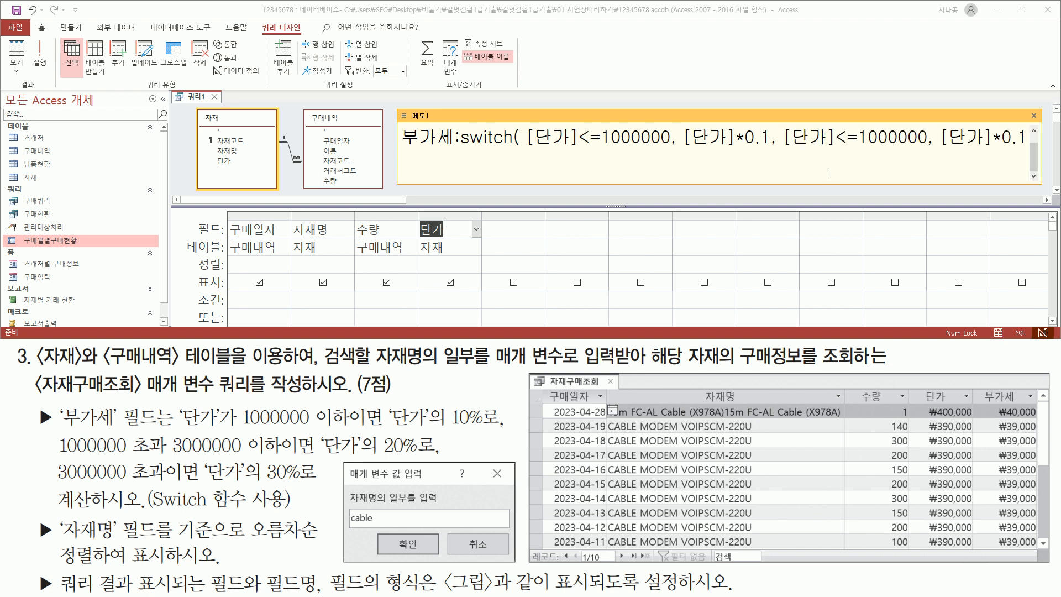
# Change the second pair to [단가]<=3000000 with the result [단가]*0.2, followed by a comma
pyautogui.moveTo(165, 455); pyautogui.dragTo(419, 455)
pyautogui.press('Escape')
pyautogui.moveTo(863, 137); pyautogui.dragTo(867, 137)
pyautogui.write('3')
pyautogui.moveTo(1018, 137); pyautogui.dragTo(1025, 138)
pyautogui.write('2,')
# Paste the copied pair a third time and change its condition to [단가]>3000000
pyautogui.hotkey('ctrl', 'v')
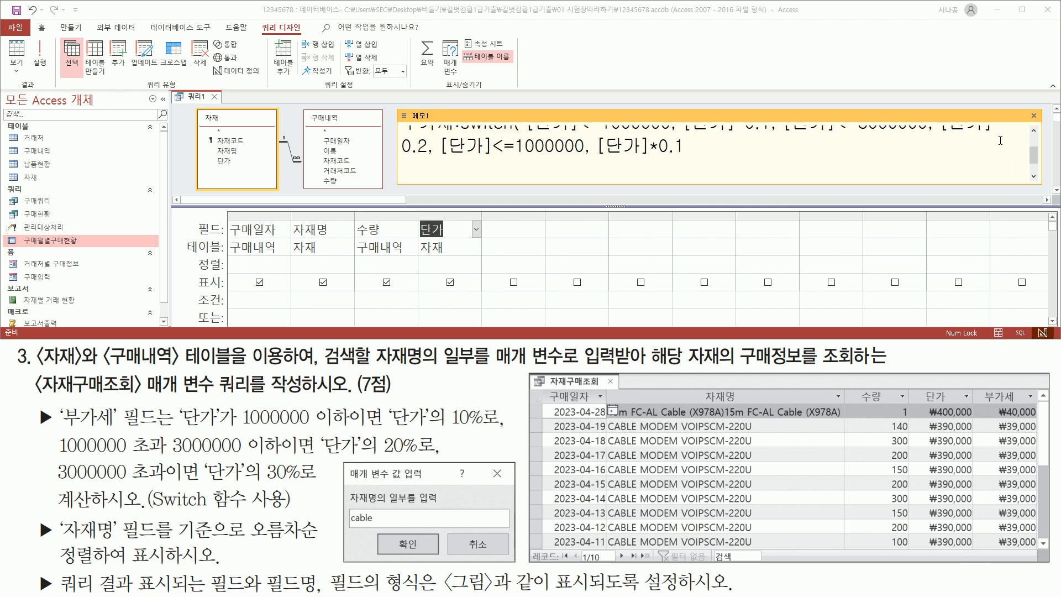
pyautogui.moveTo(440, 146); pyautogui.dragTo(690, 145)
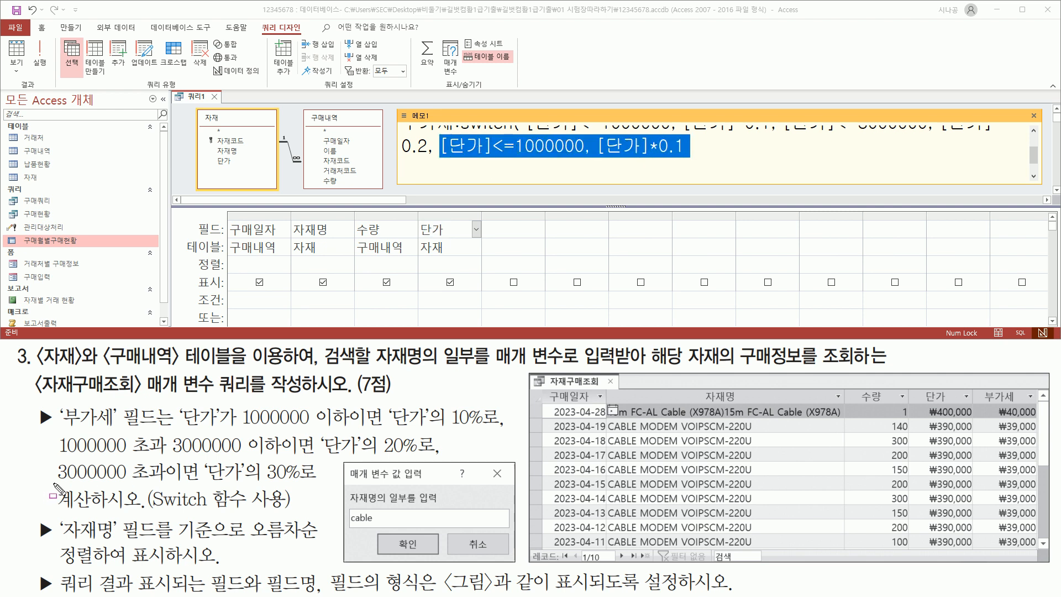
pyautogui.moveTo(54, 484); pyautogui.dragTo(315, 481)
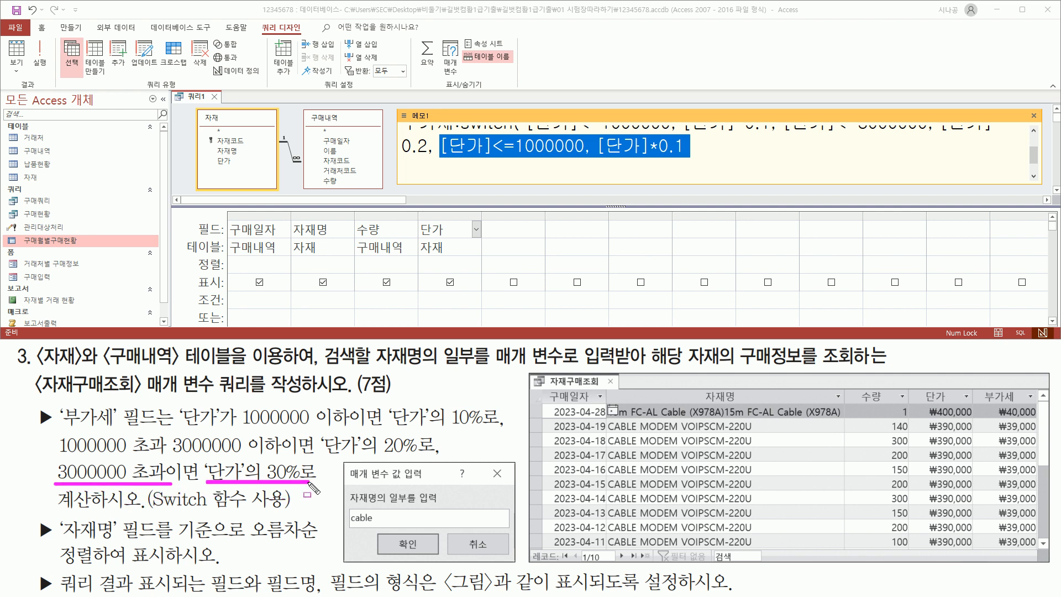
pyautogui.press('Escape')
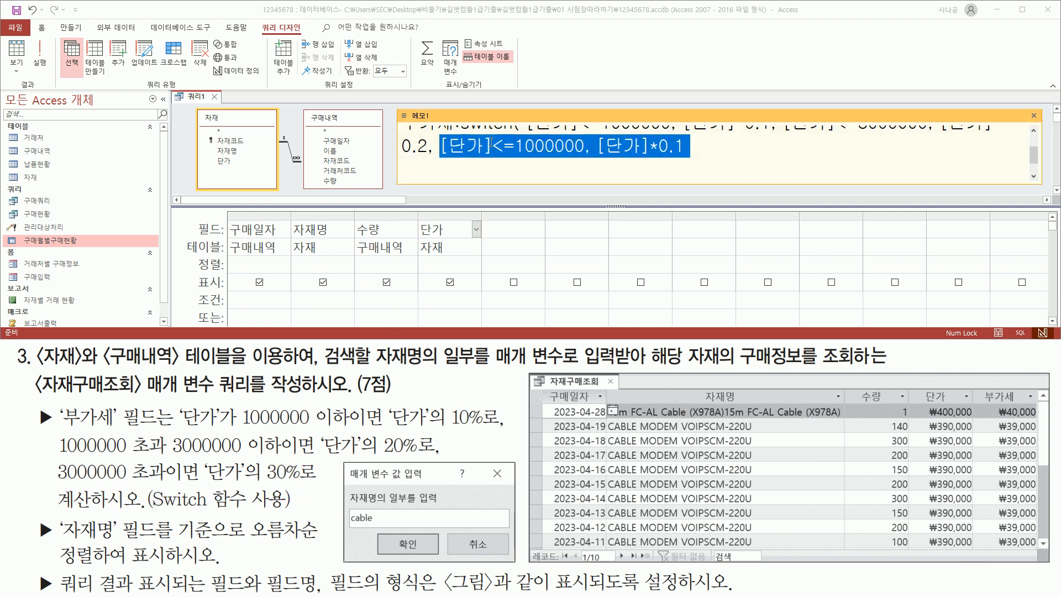
pyautogui.click(496, 146)
pyautogui.moveTo(496, 146); pyautogui.dragTo(512, 148)
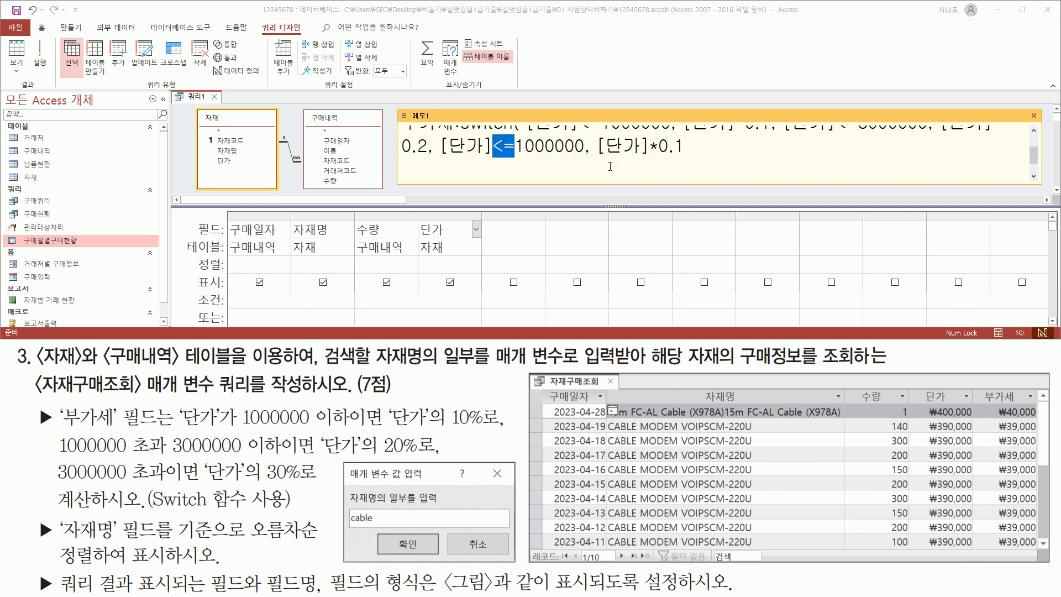
pyautogui.write('>')
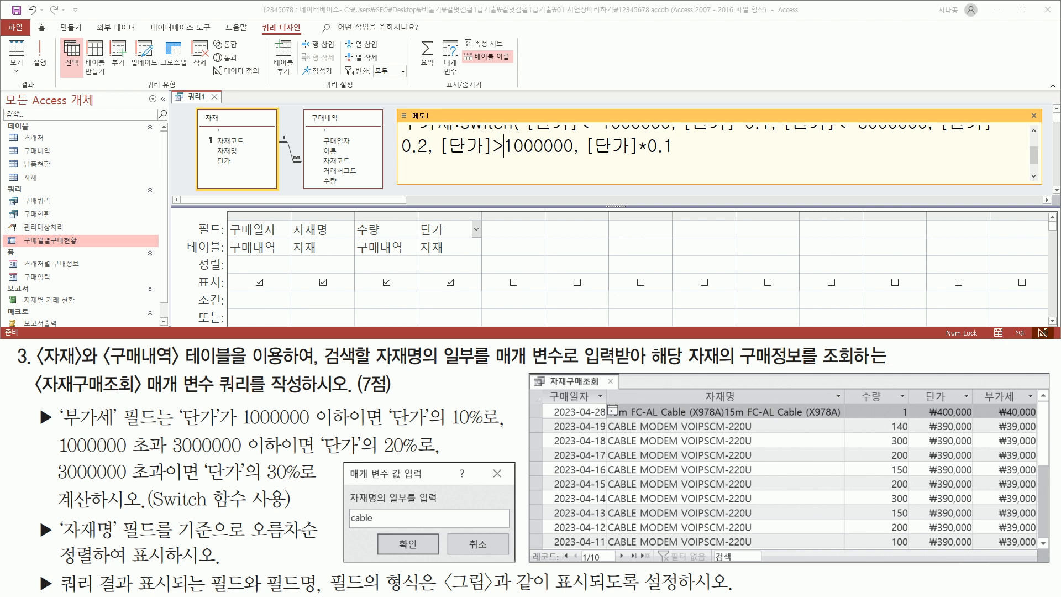
pyautogui.press('Delete')
pyautogui.write('3')
# Set the third pair's multiplier to 0.3 and close the Switch expression with a parenthesis
pyautogui.press('Right')
pyautogui.press('Right')
pyautogui.press('Right')
pyautogui.press('Right')
pyautogui.press('Right')
pyautogui.press('Right')
pyautogui.press('Right')
pyautogui.press('Right')
pyautogui.press('Right')
pyautogui.press('BackSpace')
pyautogui.write('3)')
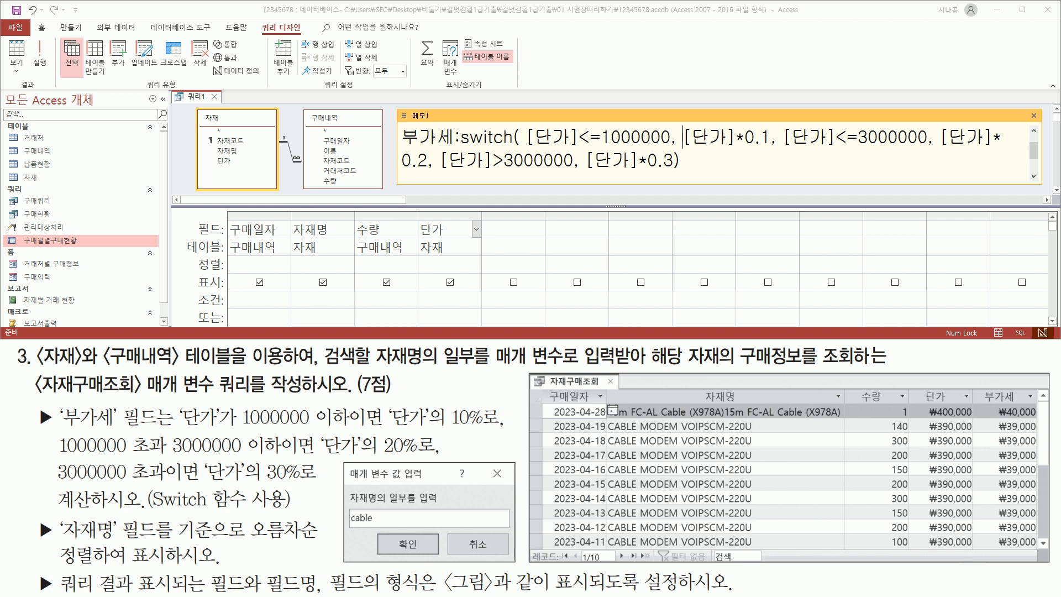
# Narrow the memo and review each condition and its result in the 부가세 Switch expression
pyautogui.moveTo(1042, 150); pyautogui.dragTo(965, 149)
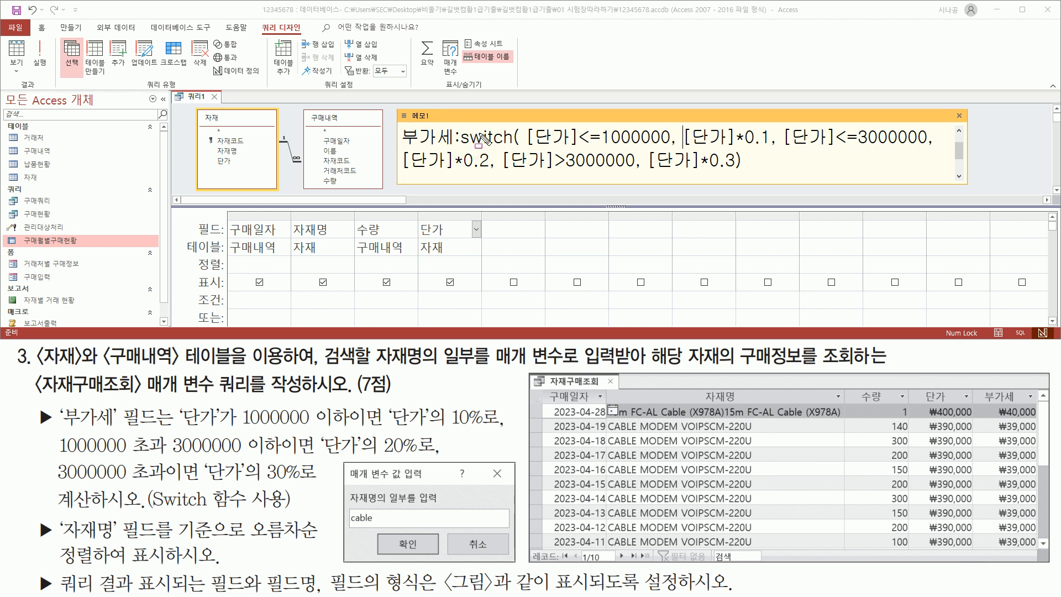
pyautogui.moveTo(527, 148)
pyautogui.mouseDown()
pyautogui.moveTo(659, 148)
pyautogui.moveTo(672, 126)
pyautogui.moveTo(729, 147)
pyautogui.moveTo(936, 151)
pyautogui.mouseUp()
pyautogui.moveTo(401, 171)
pyautogui.mouseDown()
pyautogui.moveTo(491, 173)
pyautogui.moveTo(505, 161)
pyautogui.moveTo(736, 172)
pyautogui.mouseUp()
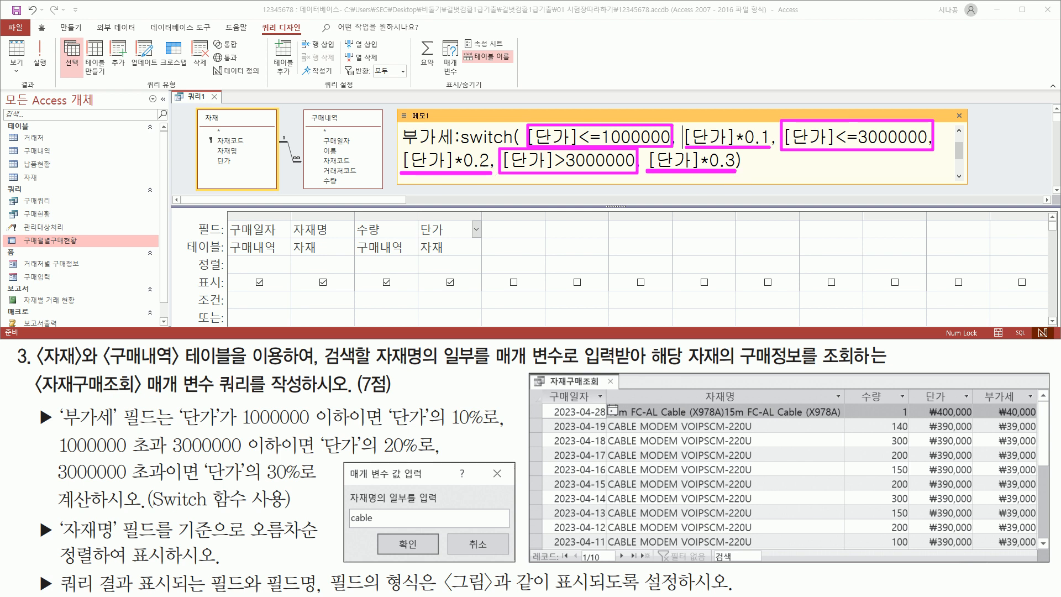
pyautogui.moveTo(541, 121)
pyautogui.mouseDown()
pyautogui.moveTo(547, 131)
pyautogui.moveTo(567, 94)
pyautogui.mouseUp()
pyautogui.moveTo(855, 116)
pyautogui.mouseDown()
pyautogui.moveTo(862, 133)
pyautogui.moveTo(887, 96)
pyautogui.mouseUp()
pyautogui.moveTo(579, 173); pyautogui.dragTo(592, 148)
pyautogui.press('Escape')
# Compare the second condition [단가]<=3000000 with the task's 1000000 초과 3000000 이하 rule, considering the order in which Switch evaluates its conditions
pyautogui.moveTo(782, 147); pyautogui.dragTo(929, 147)
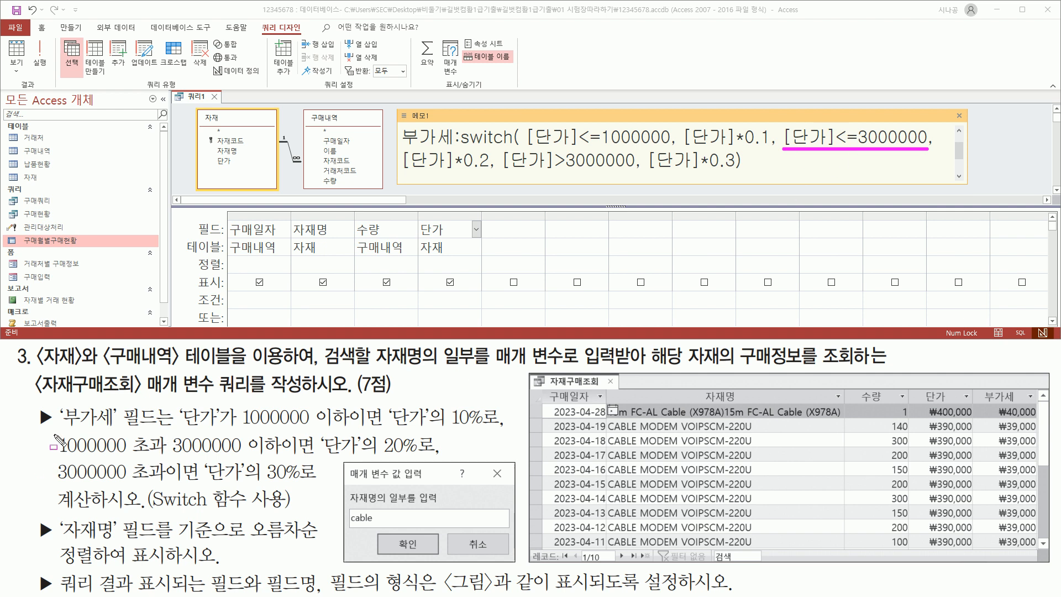
pyautogui.moveTo(54, 434)
pyautogui.mouseDown()
pyautogui.moveTo(112, 458)
pyautogui.moveTo(432, 458)
pyautogui.mouseUp()
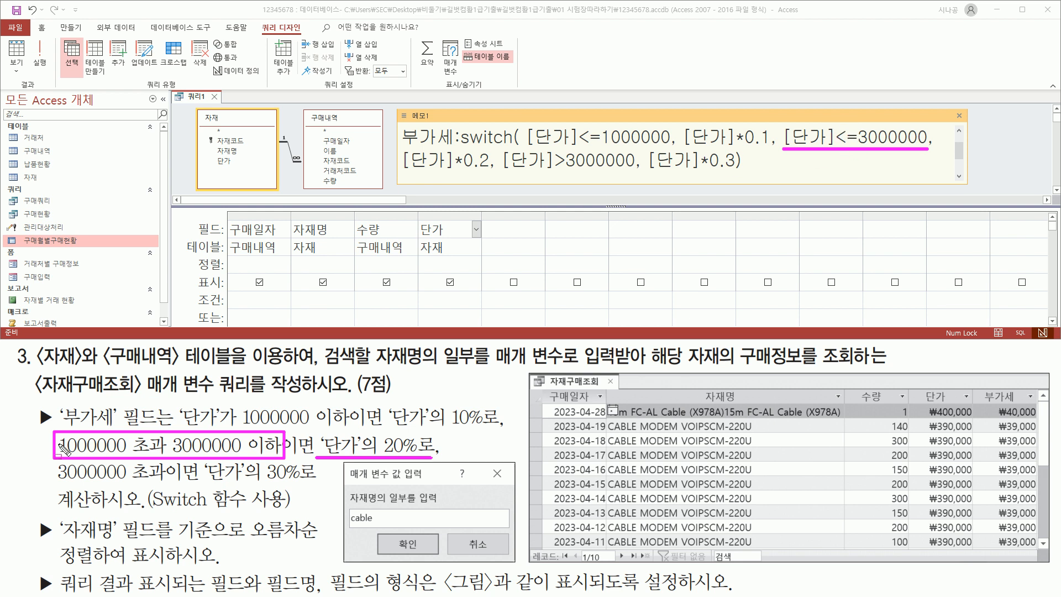
pyautogui.moveTo(59, 434)
pyautogui.mouseDown()
pyautogui.moveTo(167, 473)
pyautogui.moveTo(169, 457)
pyautogui.mouseUp()
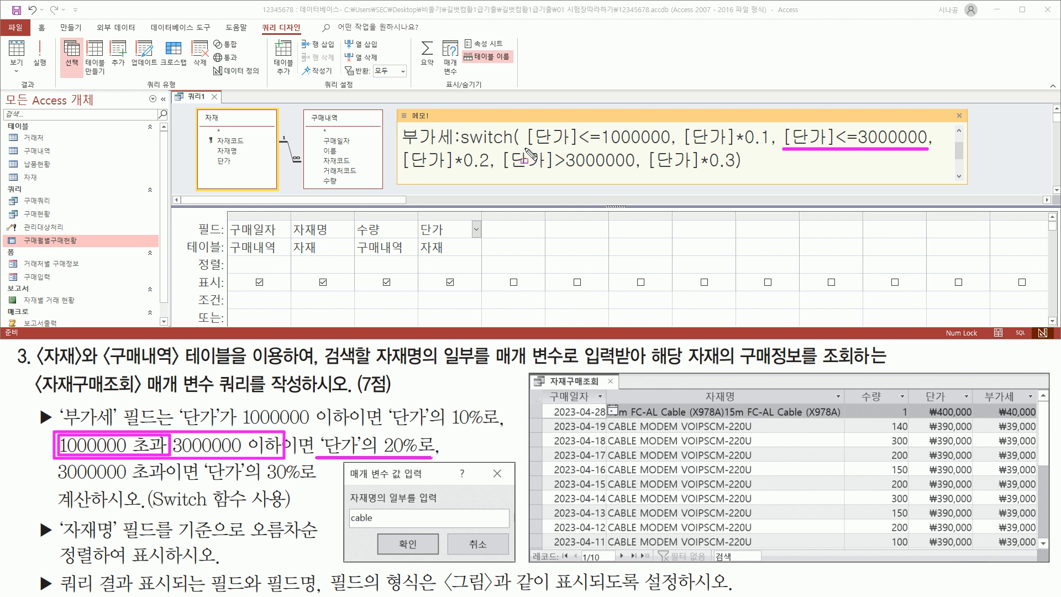
pyautogui.moveTo(525, 148); pyautogui.dragTo(670, 147)
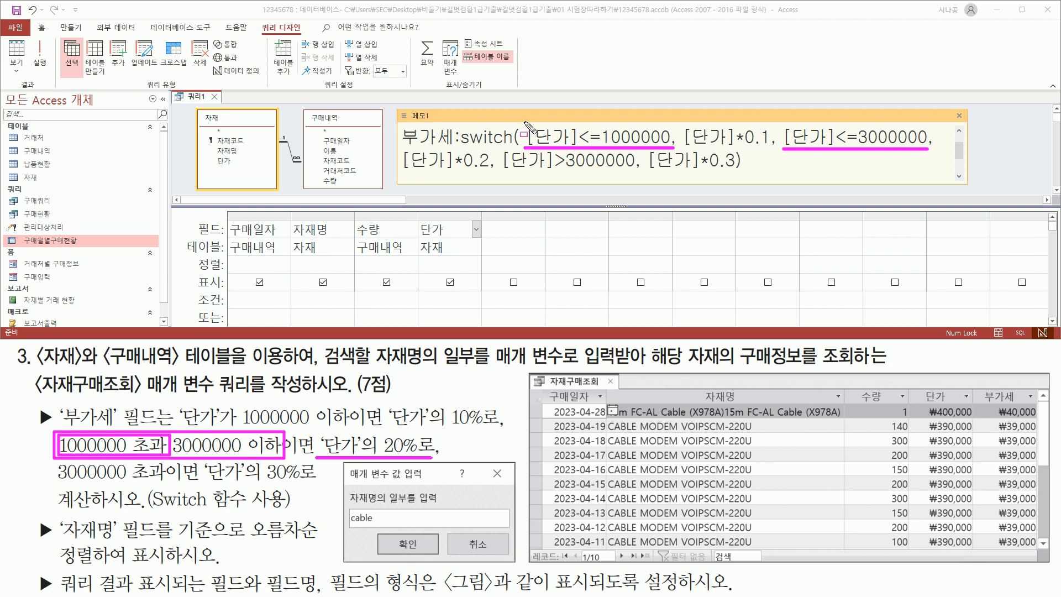
pyautogui.moveTo(525, 120)
pyautogui.mouseDown()
pyautogui.moveTo(533, 149)
pyautogui.moveTo(769, 150)
pyautogui.mouseUp()
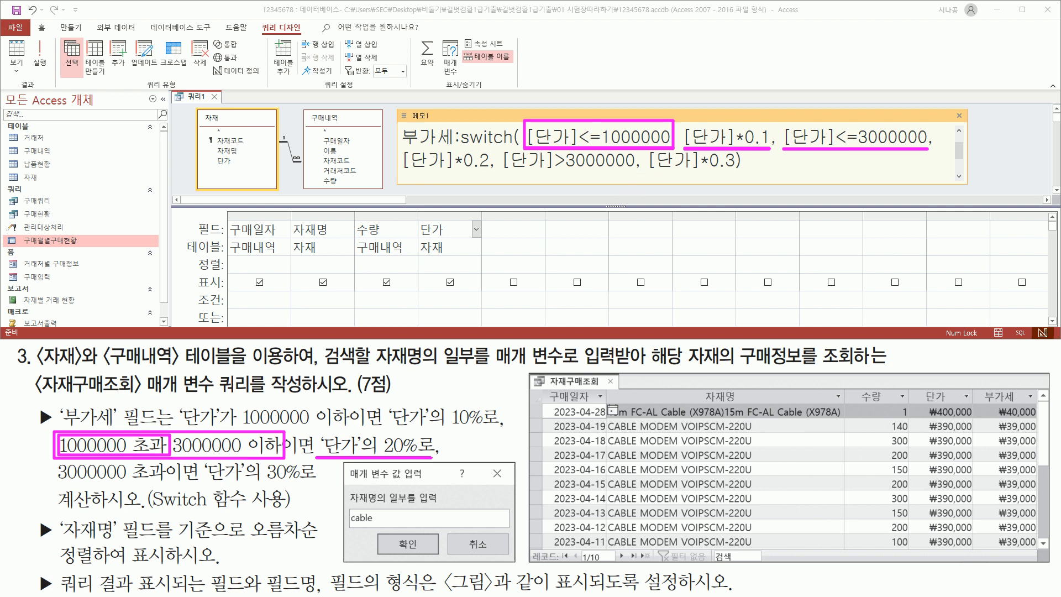
pyautogui.moveTo(839, 123); pyautogui.dragTo(854, 105)
pyautogui.moveTo(579, 126); pyautogui.dragTo(604, 137)
pyautogui.moveTo(471, 287); pyautogui.dragTo(479, 284)
pyautogui.moveTo(118, 420); pyautogui.dragTo(161, 415)
pyautogui.moveTo(402, 172); pyautogui.dragTo(488, 172)
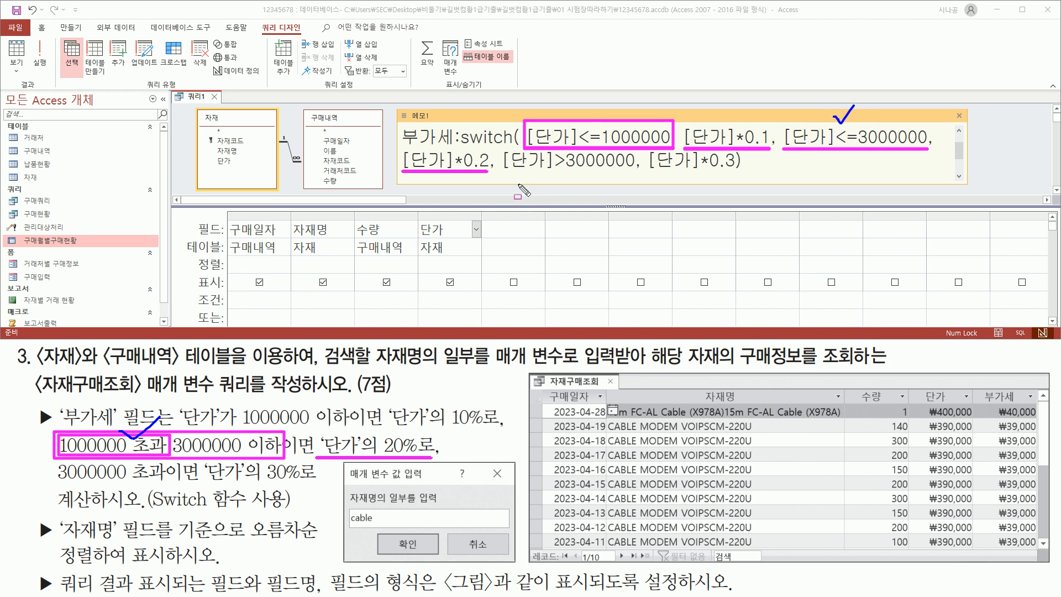
pyautogui.moveTo(499, 172); pyautogui.dragTo(637, 172)
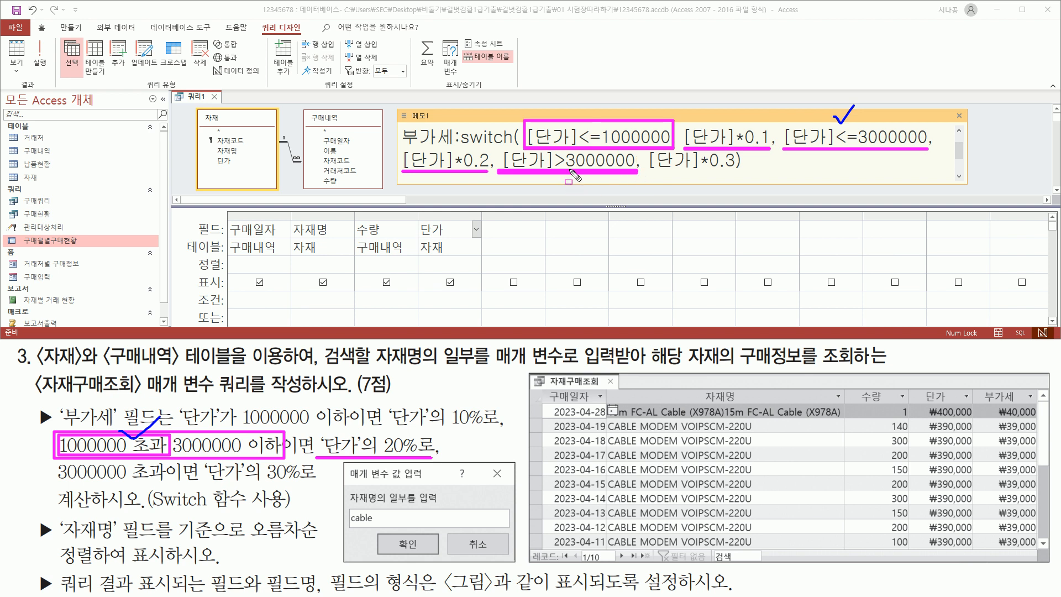
pyautogui.press('Escape')
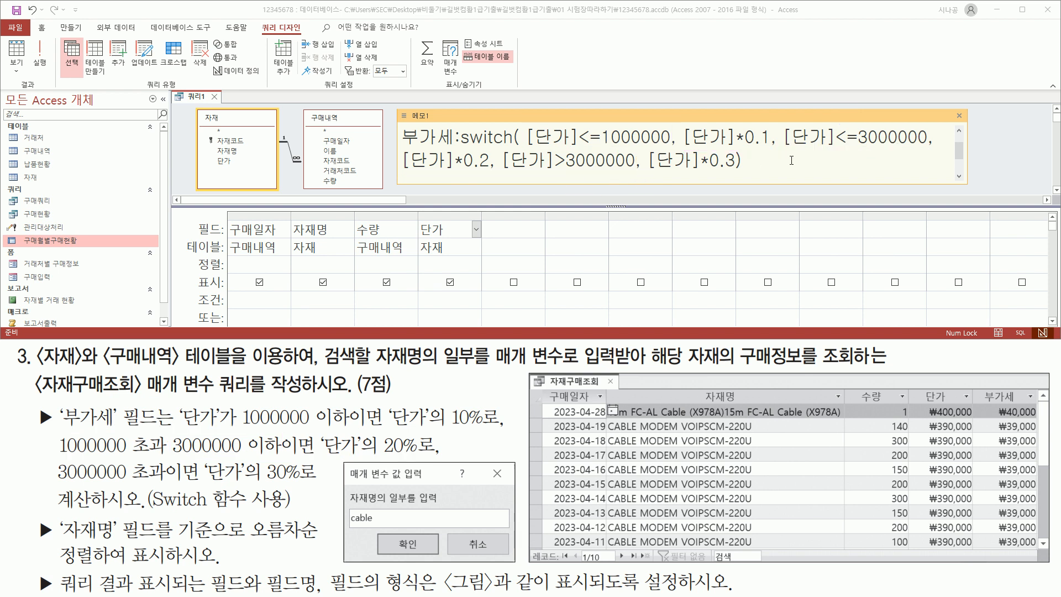
# Copy the 부가세 Switch expression from the memo into the fifth query field and widen its column to fit the whole formula
pyautogui.moveTo(802, 162); pyautogui.dragTo(401, 145)
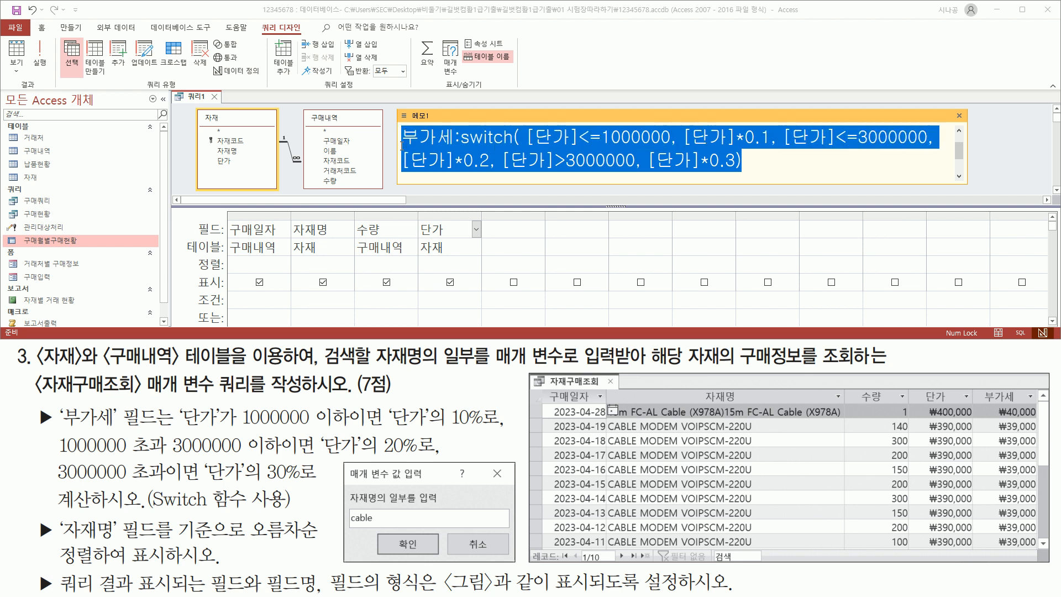
pyautogui.click(758, 160)
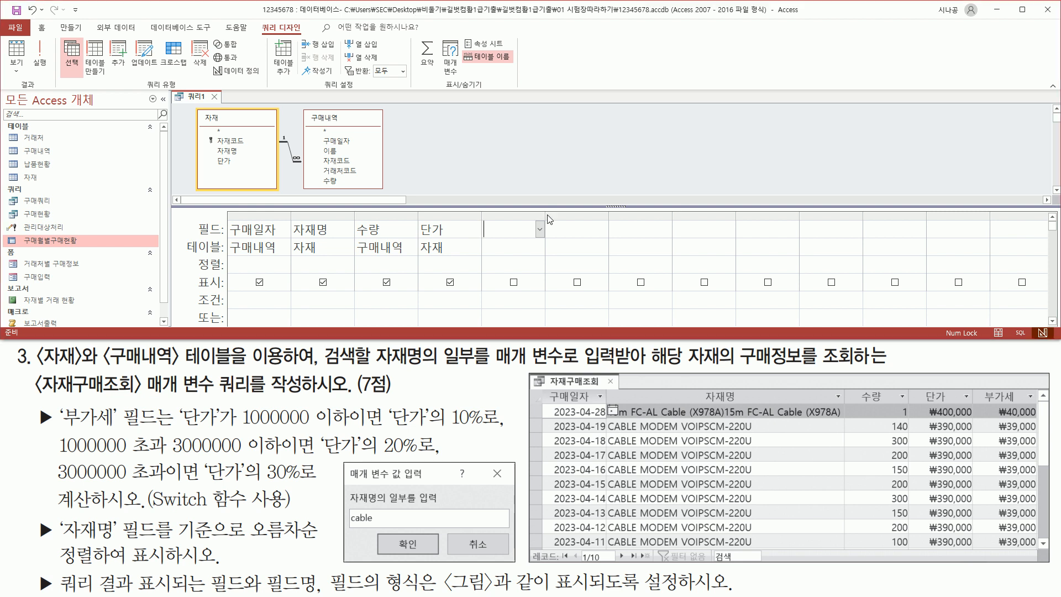
pyautogui.hotkey('ctrl', 'v')
pyautogui.moveTo(546, 214); pyautogui.dragTo(739, 215)
pyautogui.click(694, 247)
pyautogui.click(698, 231)
pyautogui.doubleClick(738, 215)
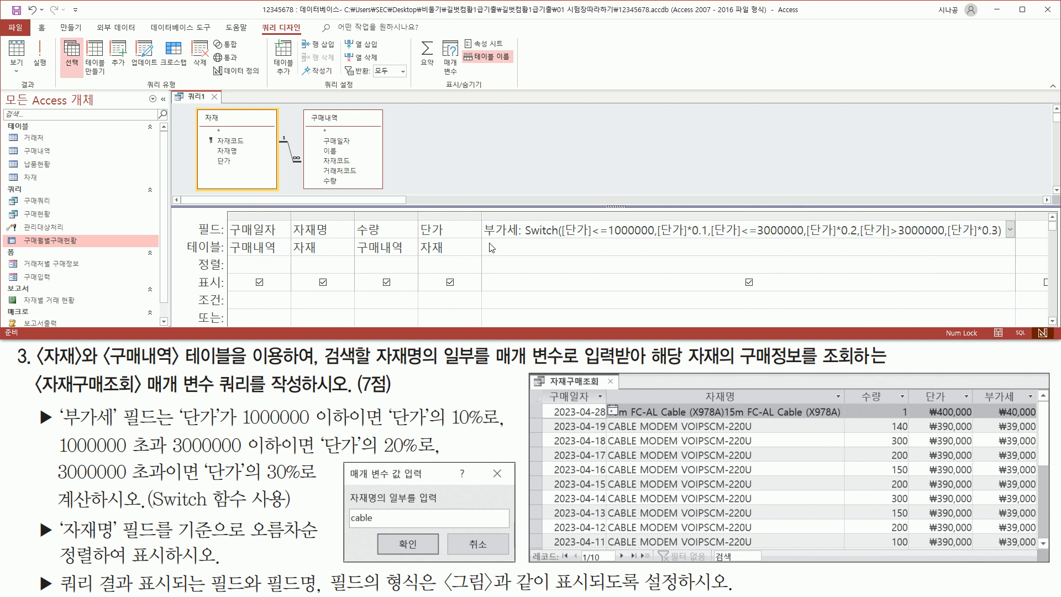
pyautogui.moveTo(480, 242); pyautogui.dragTo(1010, 242)
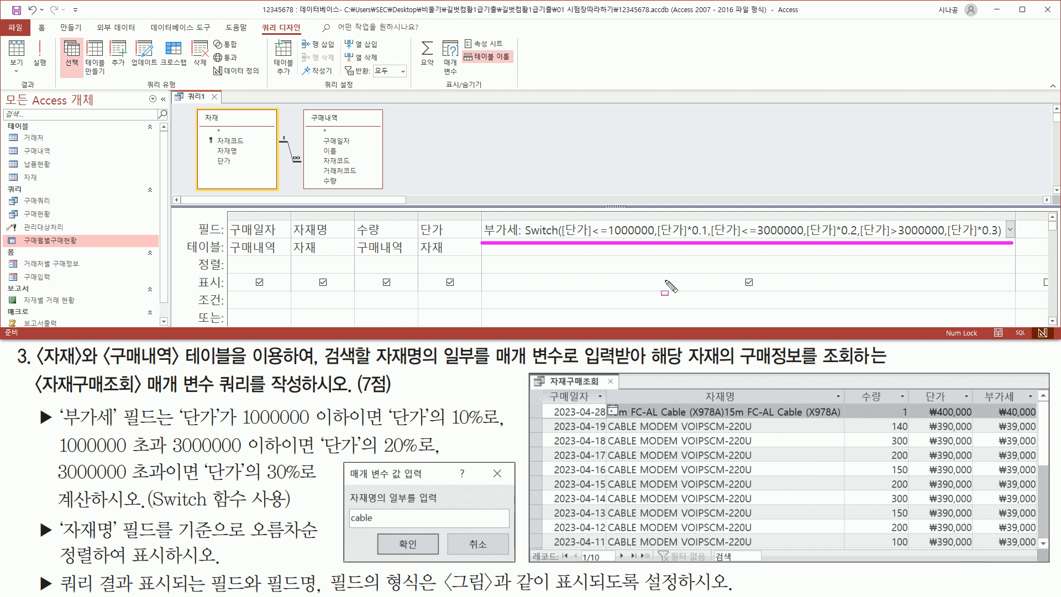
# Set the sort order of the 자재명 field to 오름차순 in the query design grid
pyautogui.moveTo(35, 406); pyautogui.dragTo(56, 428)
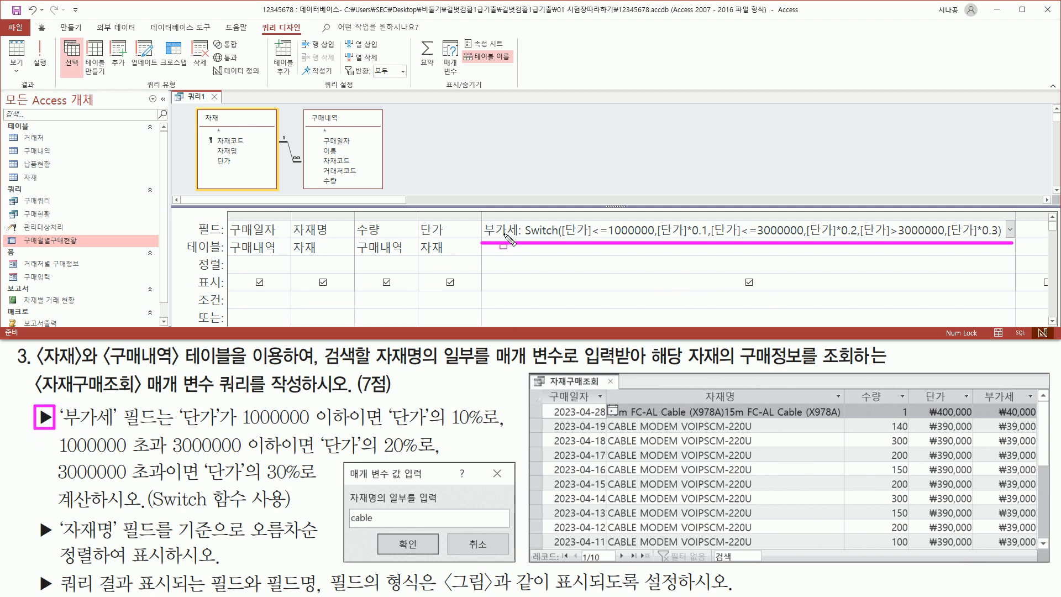
pyautogui.press('Escape')
pyautogui.moveTo(32, 517)
pyautogui.mouseDown()
pyautogui.moveTo(53, 550)
pyautogui.moveTo(161, 542)
pyautogui.mouseUp()
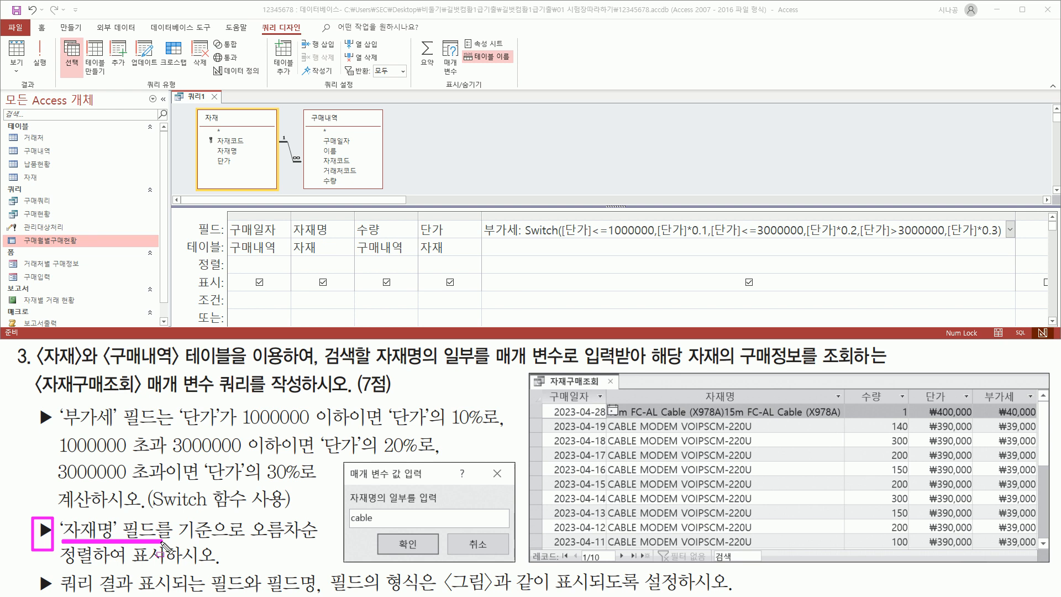
pyautogui.moveTo(247, 518); pyautogui.dragTo(322, 543)
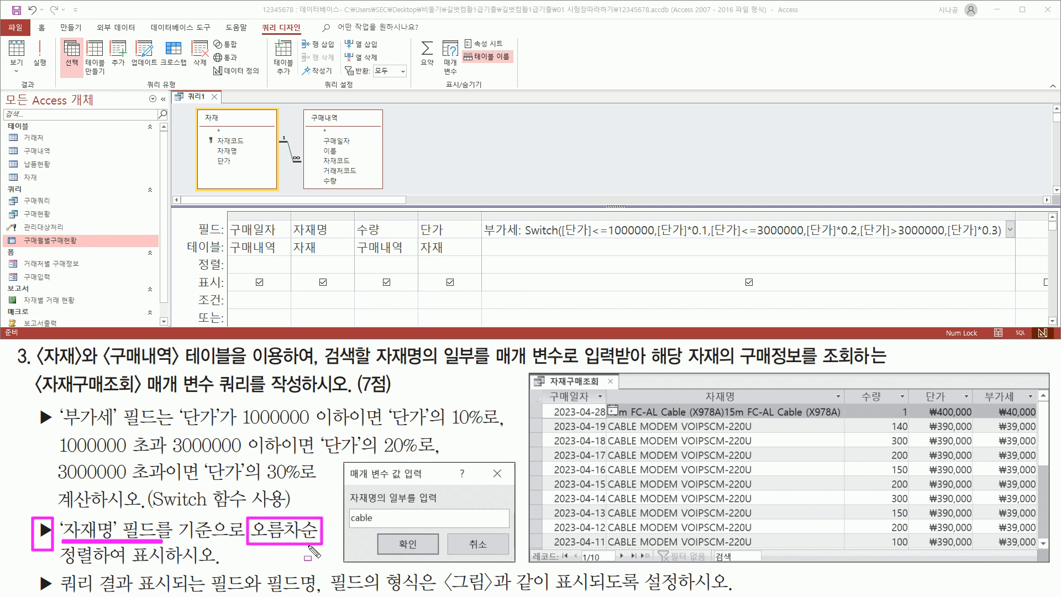
pyautogui.moveTo(290, 221)
pyautogui.mouseDown()
pyautogui.moveTo(289, 239)
pyautogui.moveTo(349, 238)
pyautogui.mouseUp()
pyautogui.moveTo(194, 254)
pyautogui.mouseDown()
pyautogui.moveTo(213, 273)
pyautogui.moveTo(354, 272)
pyautogui.mouseUp()
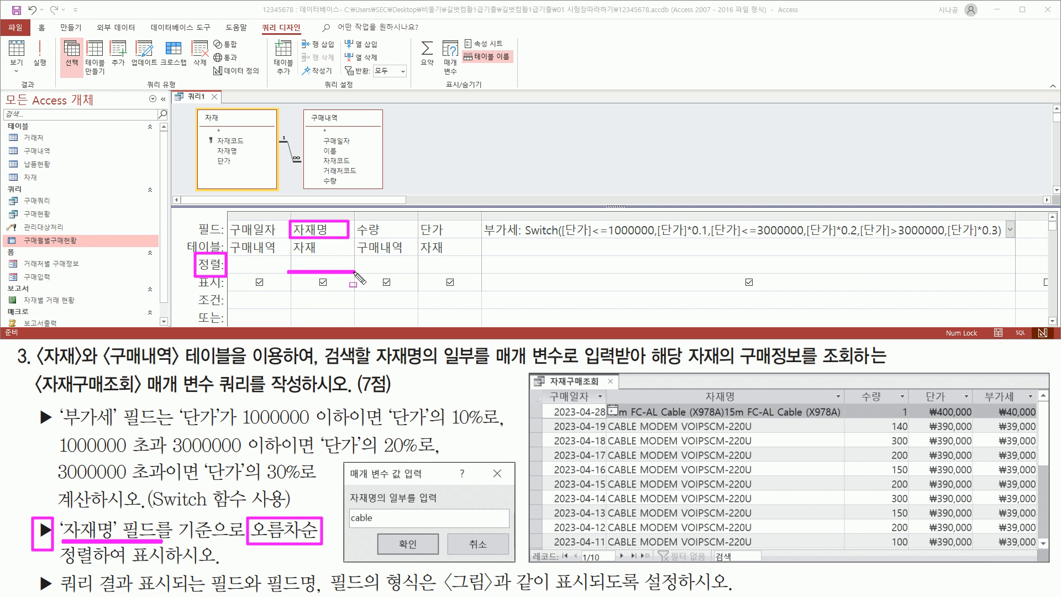
pyautogui.press('Escape')
pyautogui.click(349, 265)
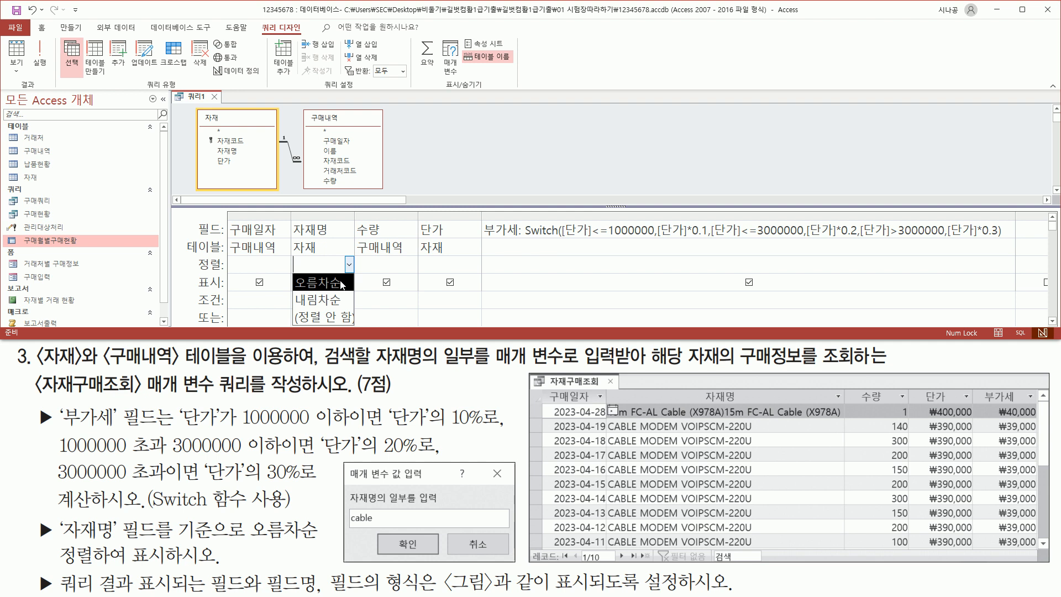
pyautogui.click(341, 285)
pyautogui.moveTo(289, 272); pyautogui.dragTo(354, 273)
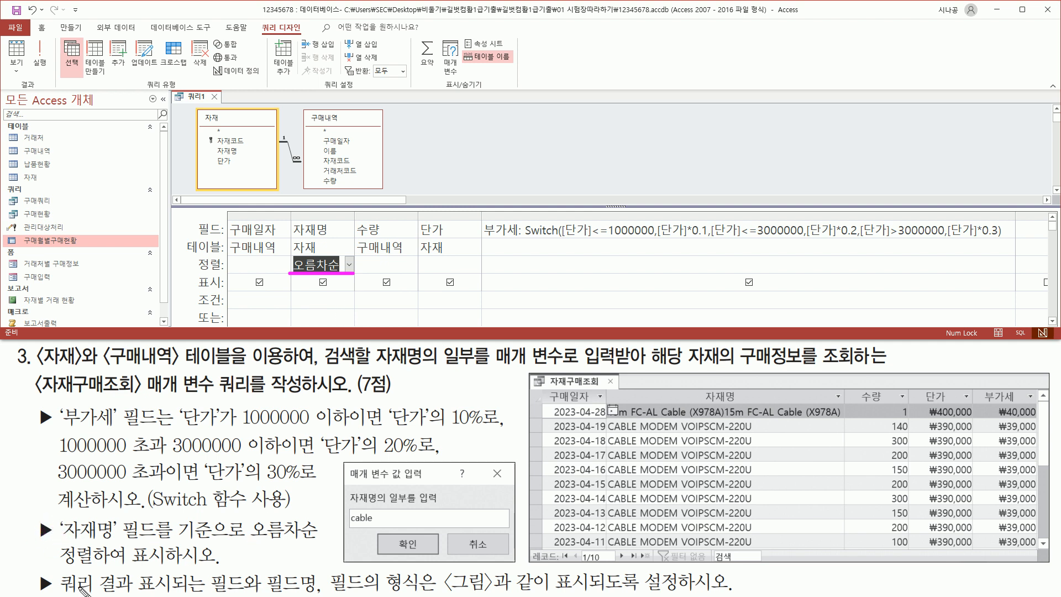
# Run the query to check its displayed fields, field names and formats against the task's picture
pyautogui.moveTo(58, 571)
pyautogui.mouseDown()
pyautogui.moveTo(81, 595)
pyautogui.moveTo(736, 595)
pyautogui.mouseUp()
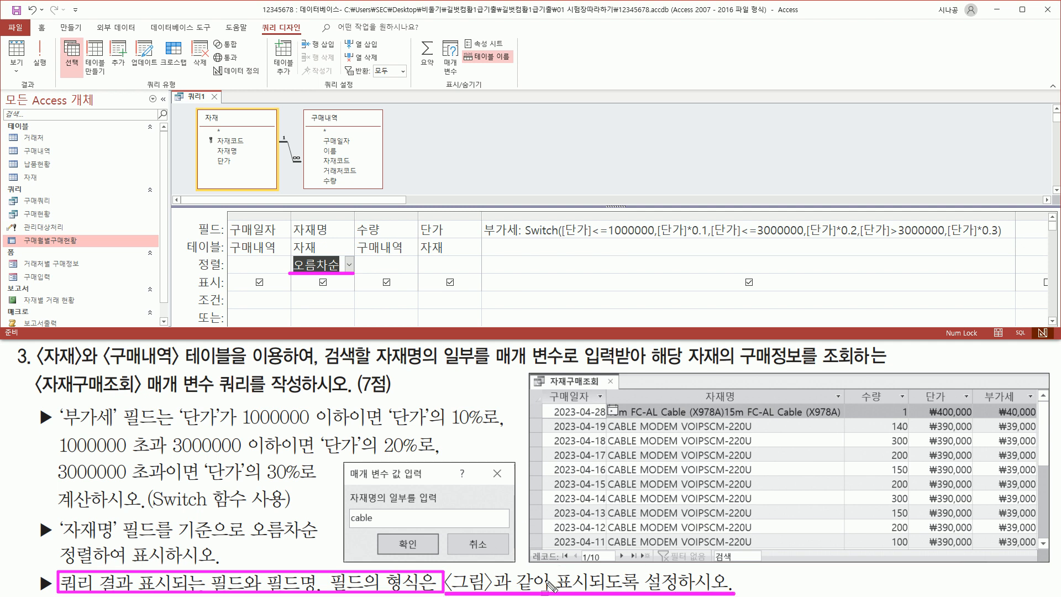
pyautogui.press('Escape')
pyautogui.click(416, 154)
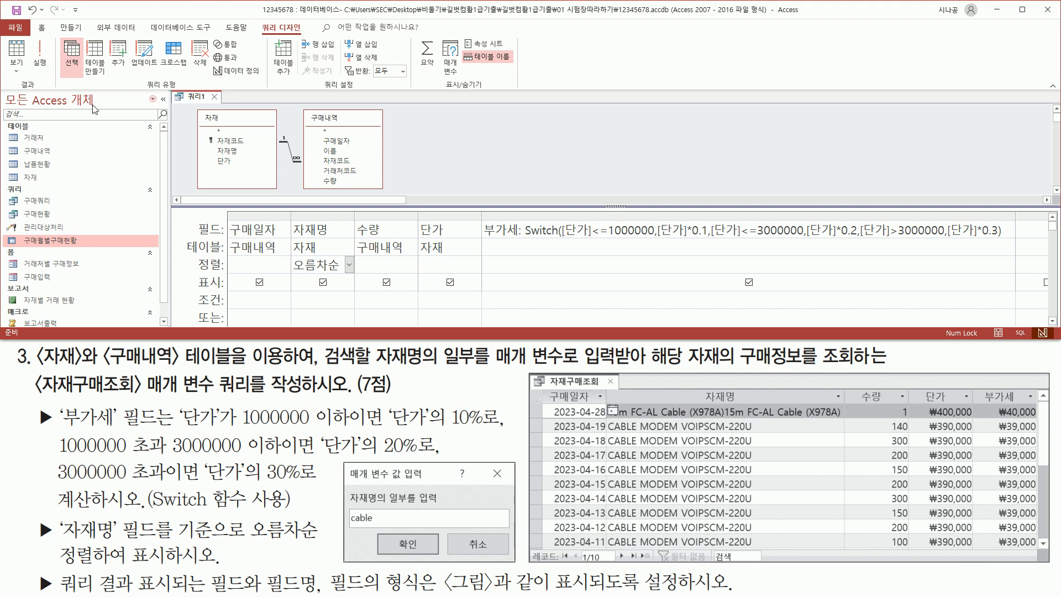
pyautogui.moveTo(279, 34); pyautogui.dragTo(308, 36)
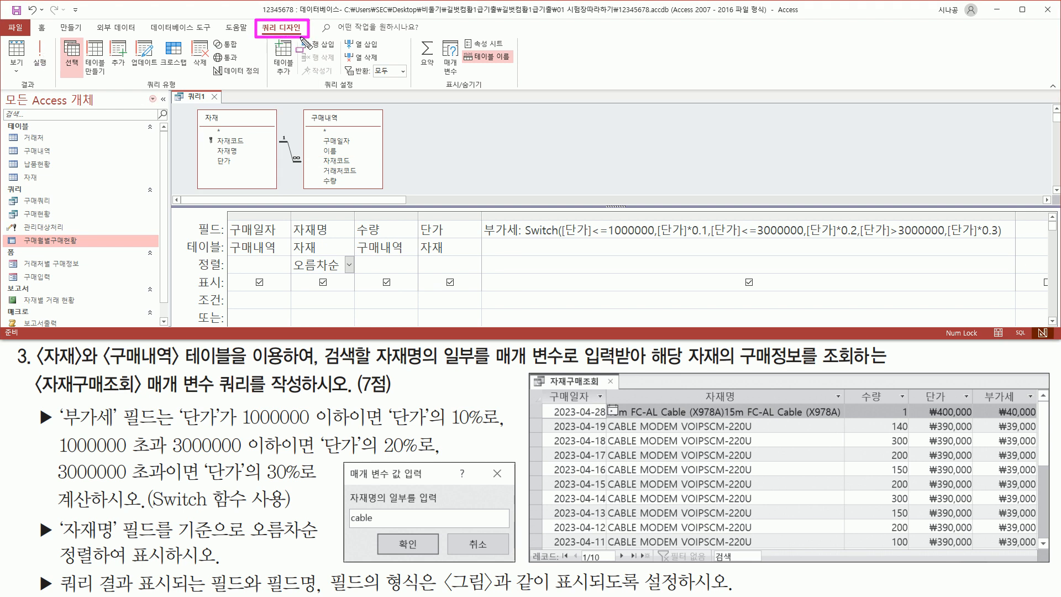
pyautogui.moveTo(14, 79); pyautogui.dragTo(41, 93)
pyautogui.moveTo(32, 39); pyautogui.dragTo(50, 73)
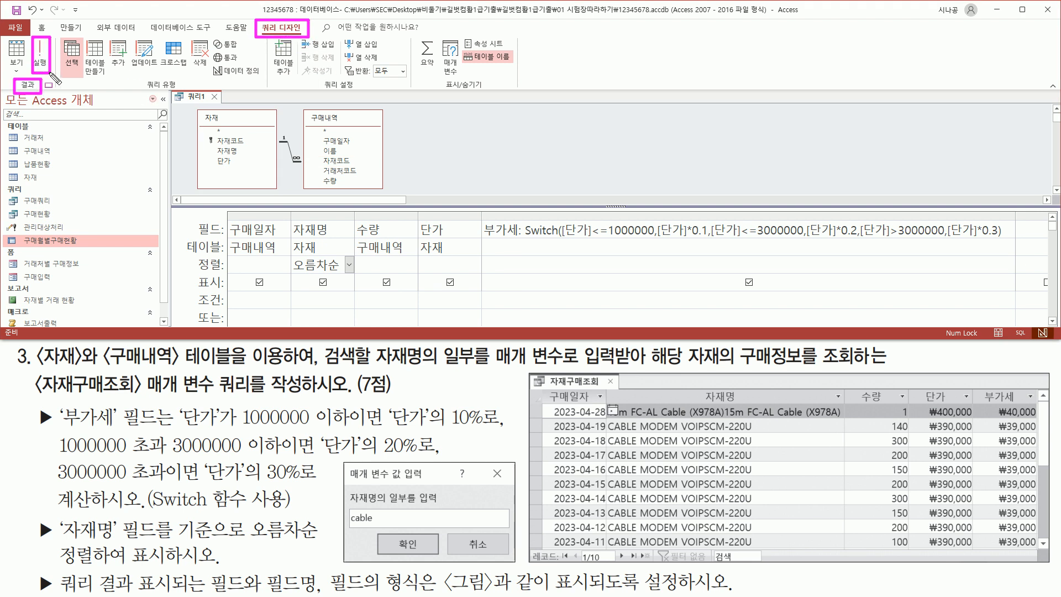
pyautogui.click(40, 54)
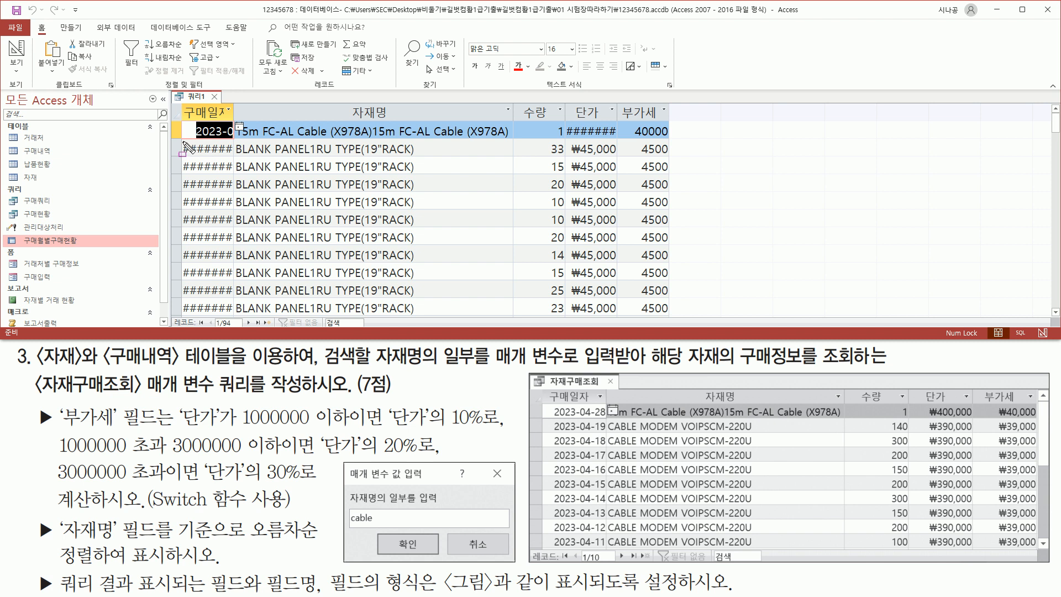
# Fit the 구매일자, 수량, 단가 and 부가세 columns of the query result to the width of their contents
pyautogui.moveTo(183, 140); pyautogui.dragTo(233, 289)
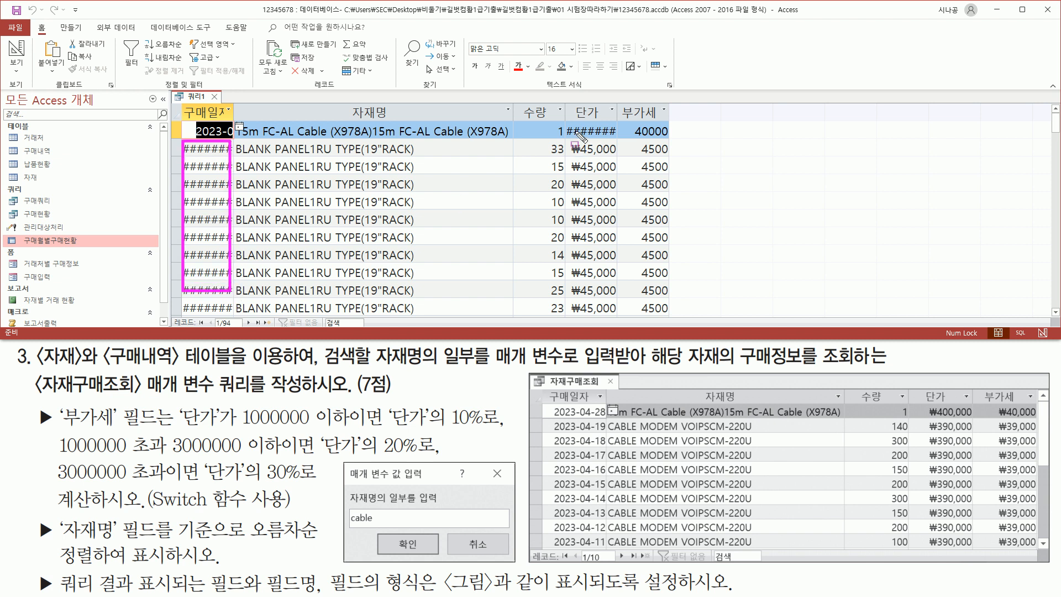
pyautogui.moveTo(567, 122); pyautogui.dragTo(619, 138)
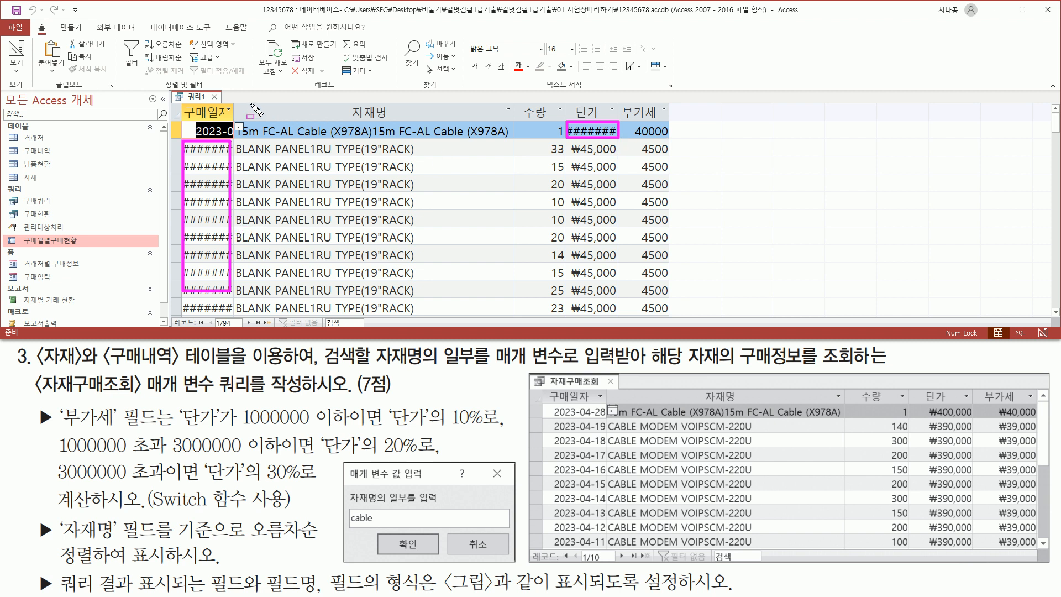
pyautogui.press('Escape')
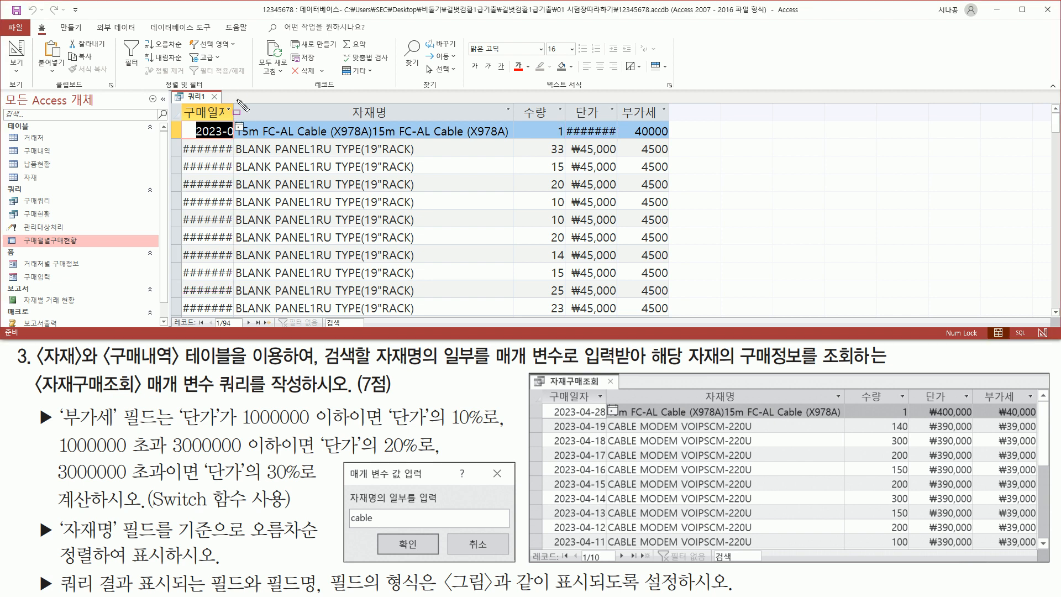
pyautogui.moveTo(235, 102); pyautogui.dragTo(235, 120)
pyautogui.moveTo(513, 103)
pyautogui.mouseDown()
pyautogui.moveTo(514, 118)
pyautogui.moveTo(618, 119)
pyautogui.mouseUp()
pyautogui.press('Escape')
pyautogui.doubleClick(235, 107)
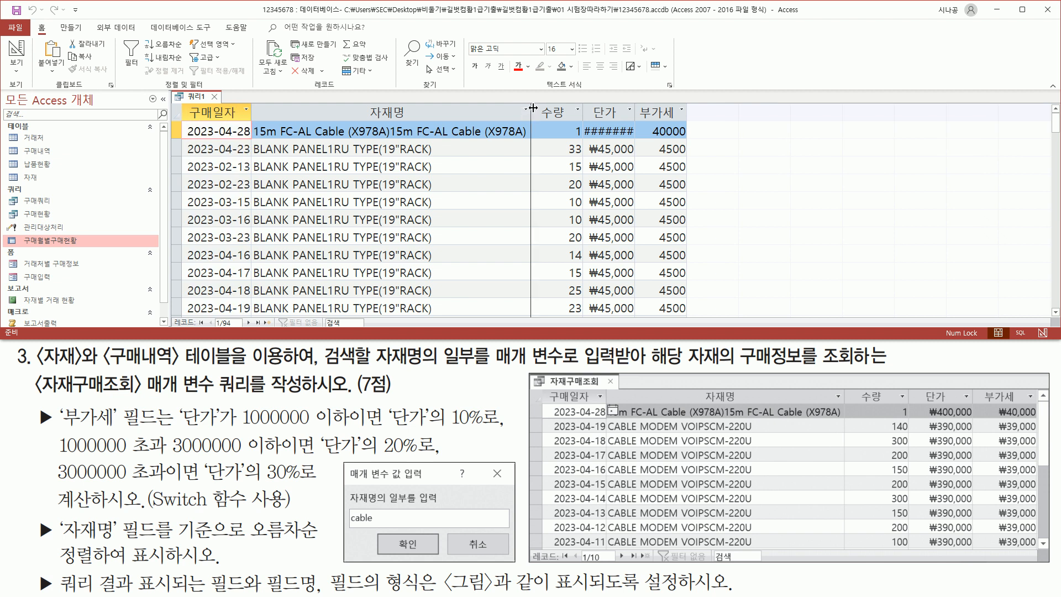
pyautogui.doubleClick(584, 111)
pyautogui.doubleClick(622, 109)
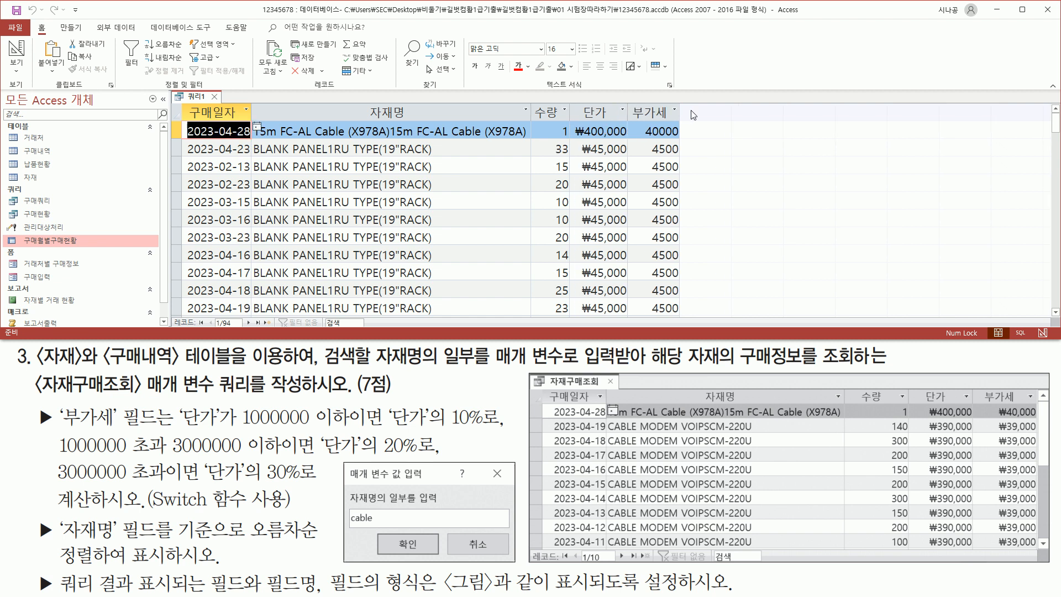
pyautogui.doubleClick(683, 110)
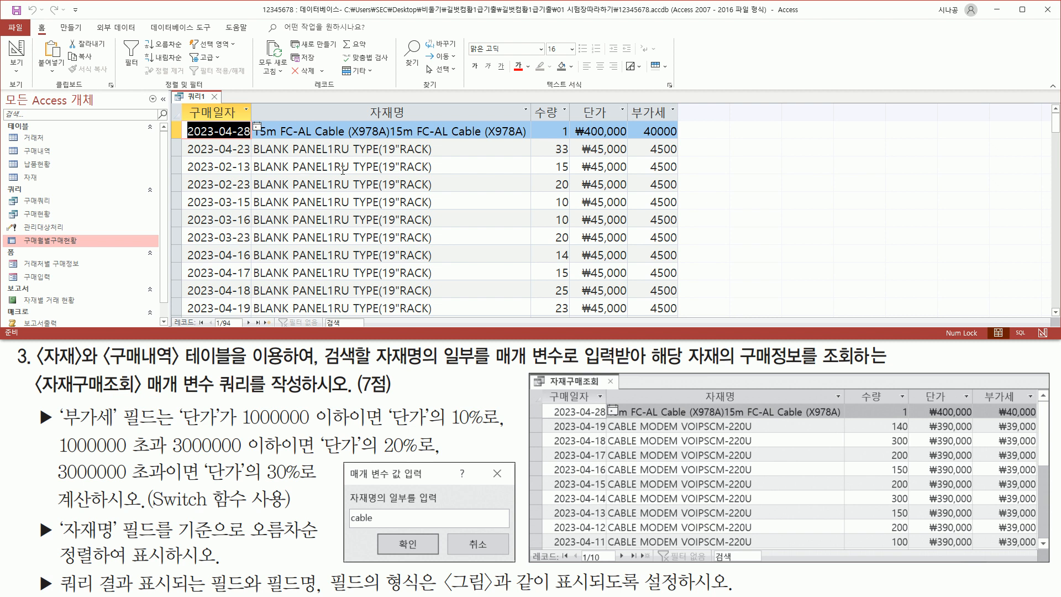
# Compare the result's record count with the task's picture and look through the 자재명 values with the partial-name parameter requirement in mind
pyautogui.hotkey('ctrl', '2')
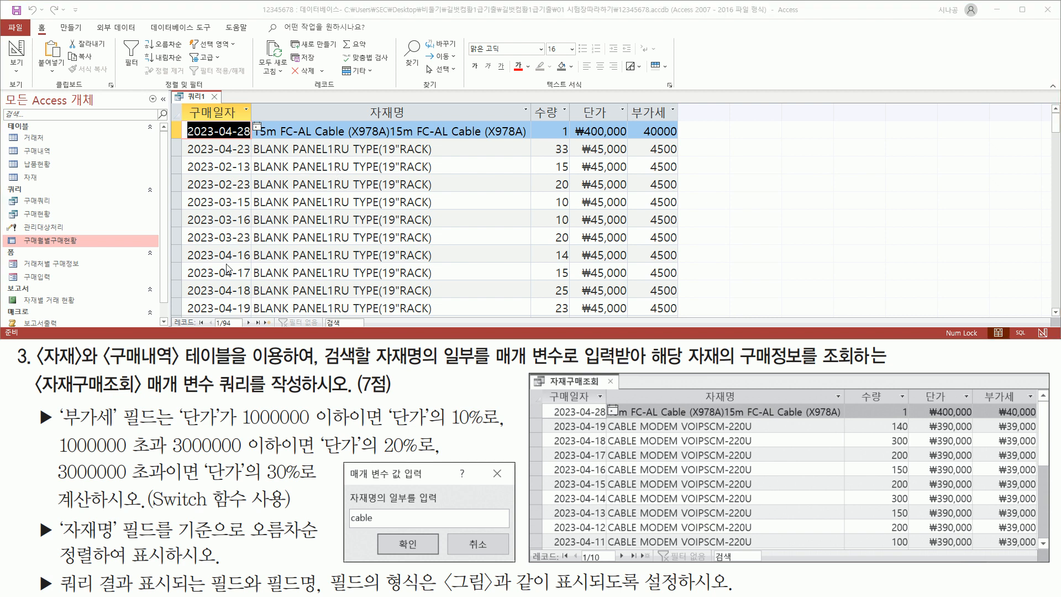
pyautogui.moveTo(169, 314); pyautogui.dragTo(293, 331)
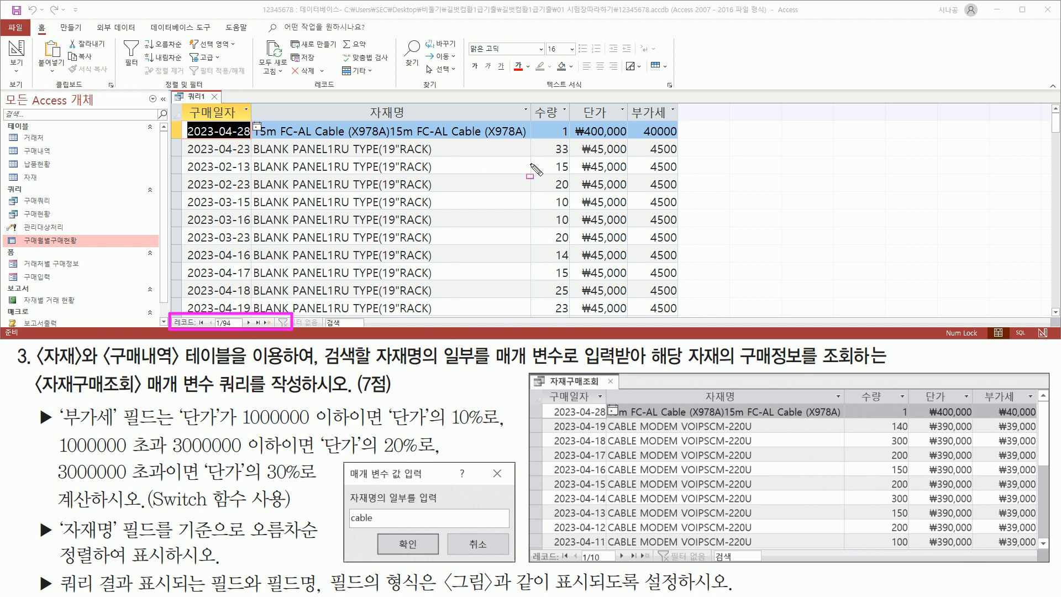
pyautogui.moveTo(530, 550)
pyautogui.mouseDown()
pyautogui.moveTo(567, 564)
pyautogui.moveTo(646, 562)
pyautogui.mouseUp()
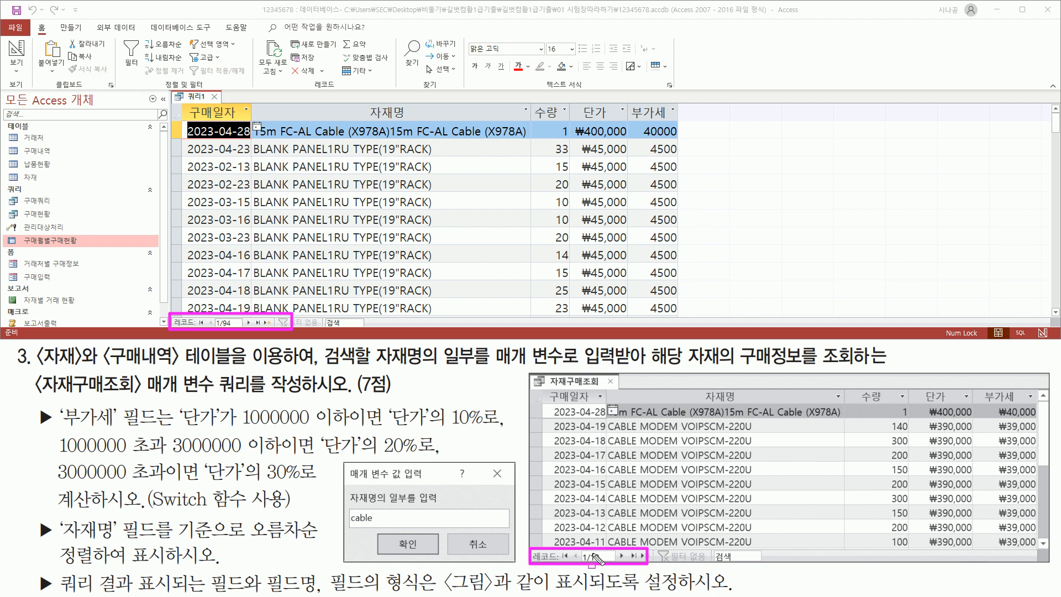
pyautogui.moveTo(325, 366)
pyautogui.mouseDown()
pyautogui.moveTo(629, 365)
pyautogui.moveTo(630, 346)
pyautogui.moveTo(656, 382)
pyautogui.moveTo(731, 365)
pyautogui.moveTo(854, 365)
pyautogui.mouseUp()
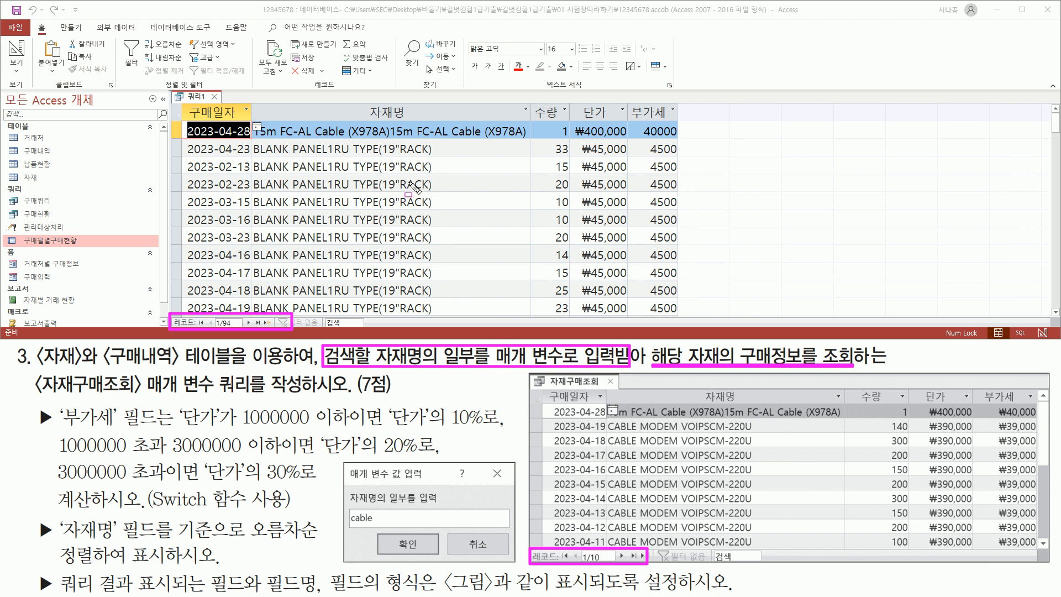
pyautogui.press('Escape')
pyautogui.scroll(-3, 391, 188)
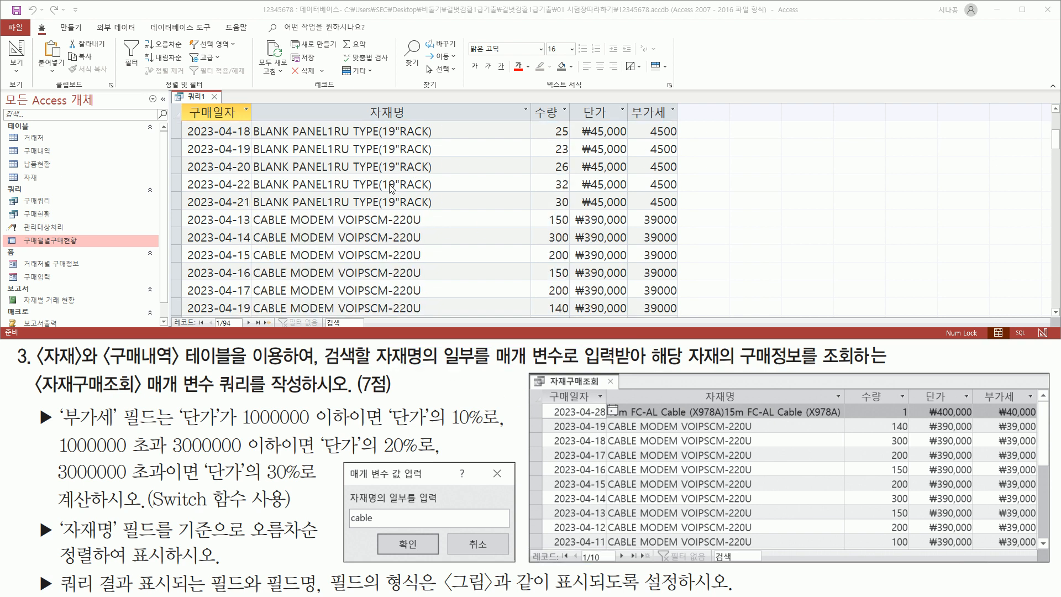
pyautogui.scroll(-2, 391, 188)
pyautogui.scroll(4, 391, 188)
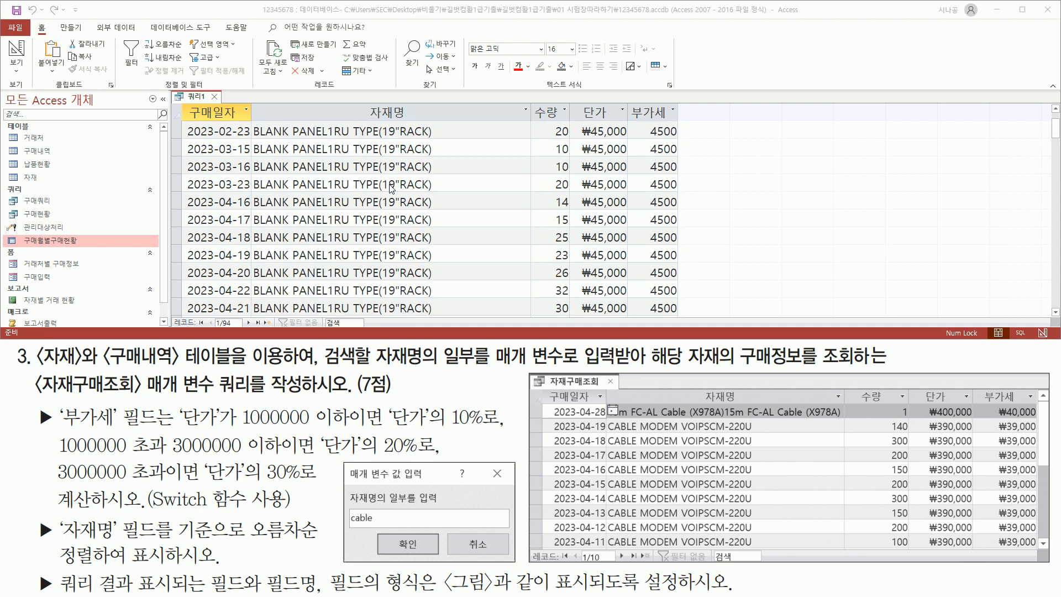
pyautogui.scroll(1, 391, 188)
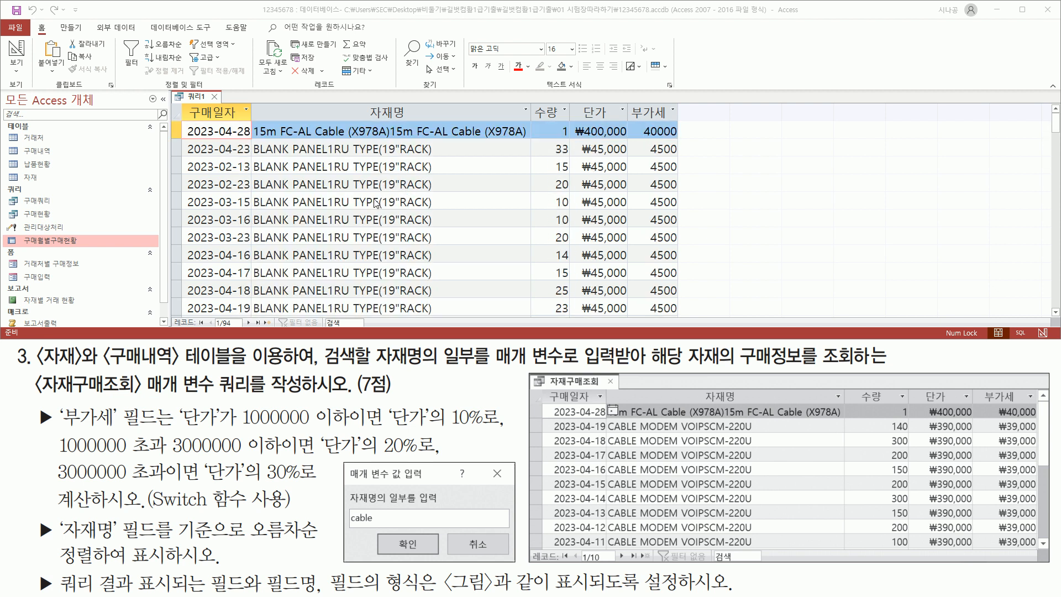
pyautogui.moveTo(171, 315)
pyautogui.mouseDown()
pyautogui.moveTo(178, 329)
pyautogui.moveTo(252, 331)
pyautogui.mouseUp()
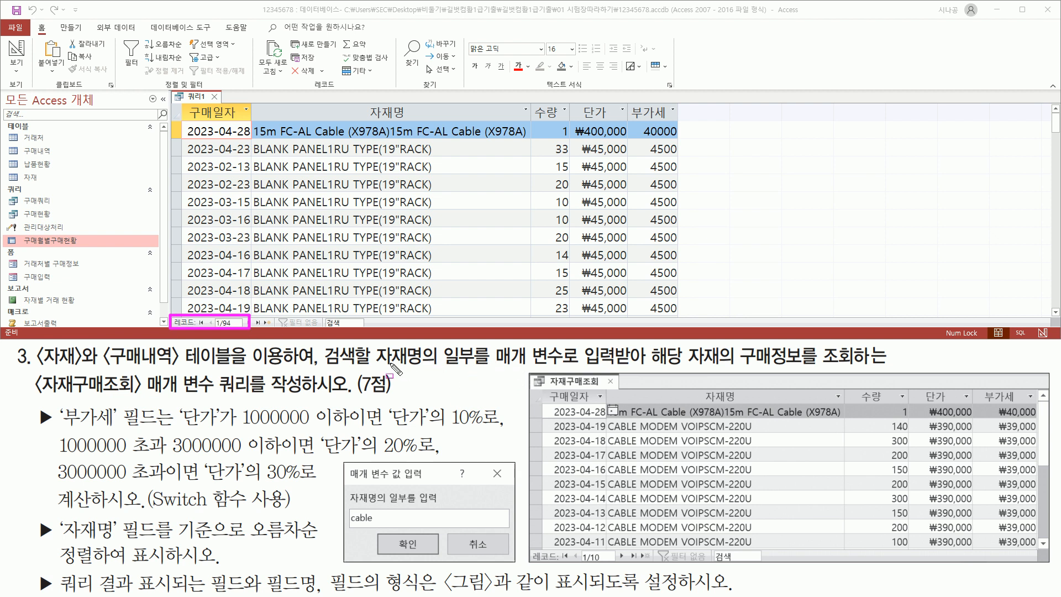
pyautogui.moveTo(377, 366)
pyautogui.mouseDown()
pyautogui.moveTo(430, 365)
pyautogui.moveTo(426, 345)
pyautogui.mouseUp()
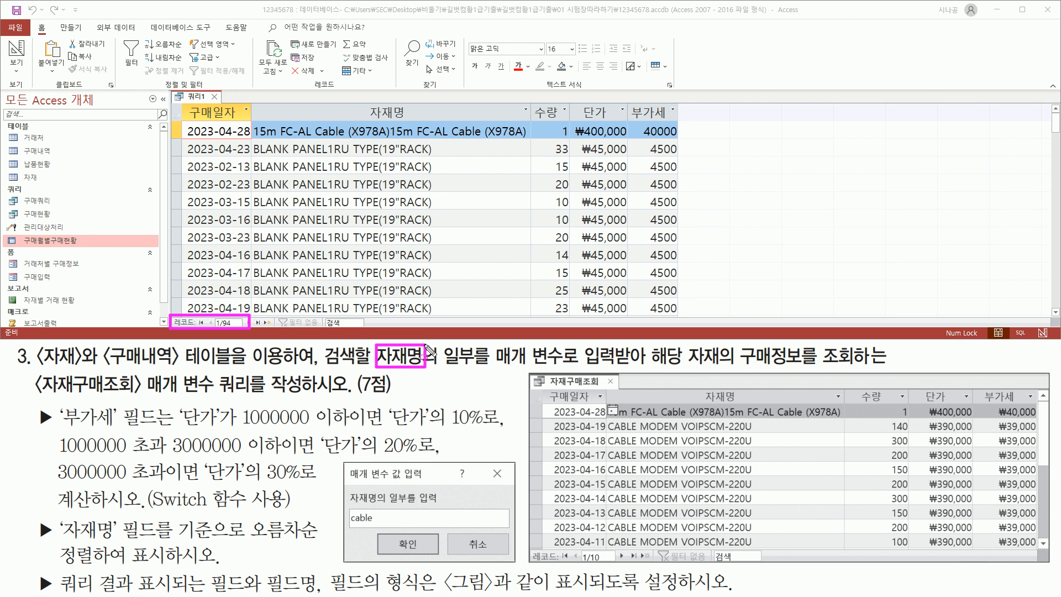
pyautogui.press('Escape')
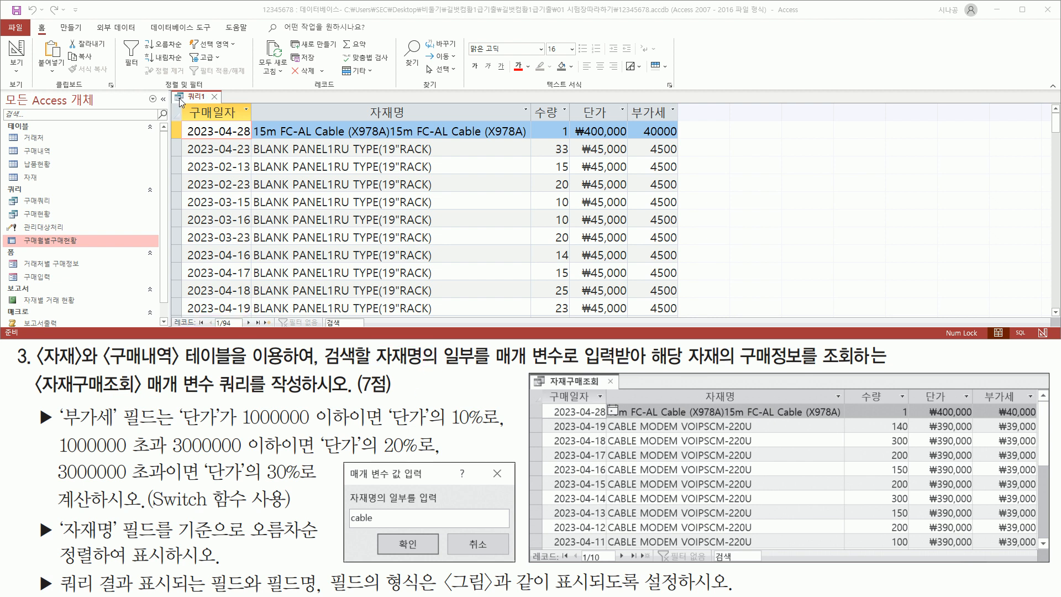
# Switch the 쿼리1 query from its results to Design view
pyautogui.rightClick(193, 98)
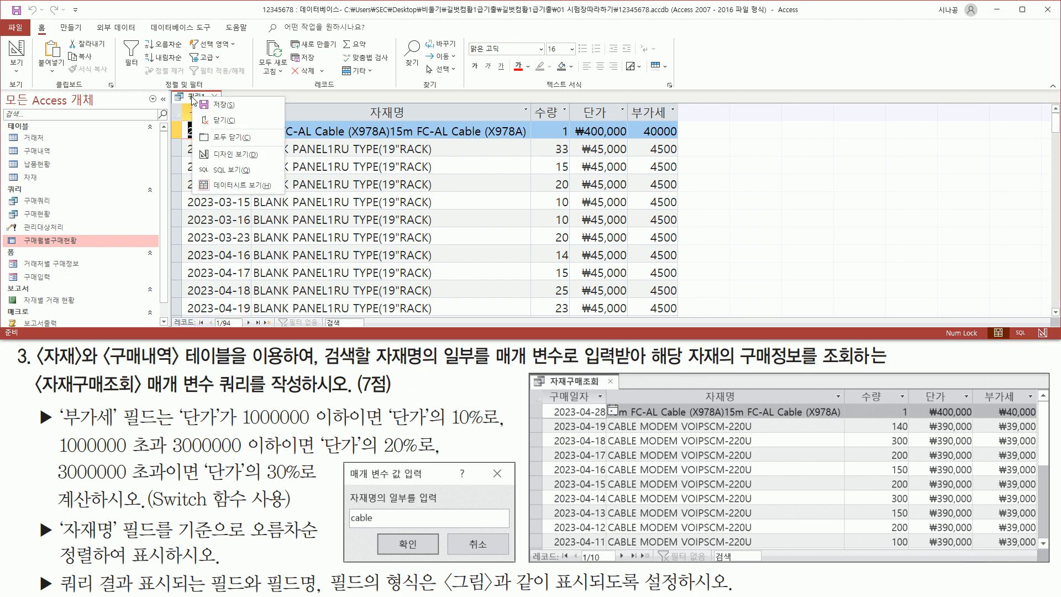
pyautogui.click(221, 156)
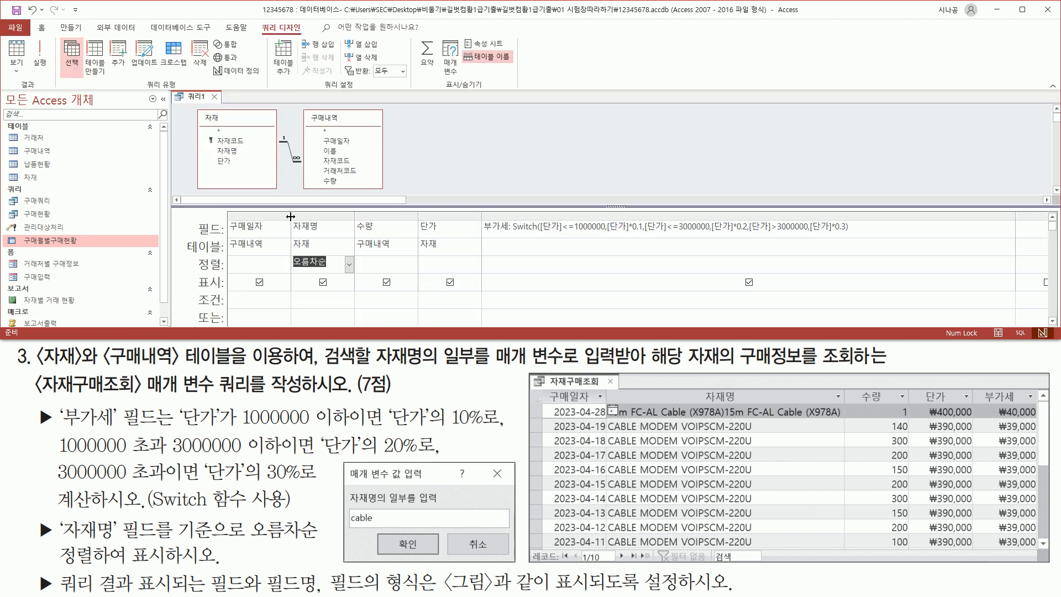
pyautogui.moveTo(290, 211)
pyautogui.mouseDown()
pyautogui.moveTo(293, 264)
pyautogui.moveTo(354, 275)
pyautogui.mouseUp()
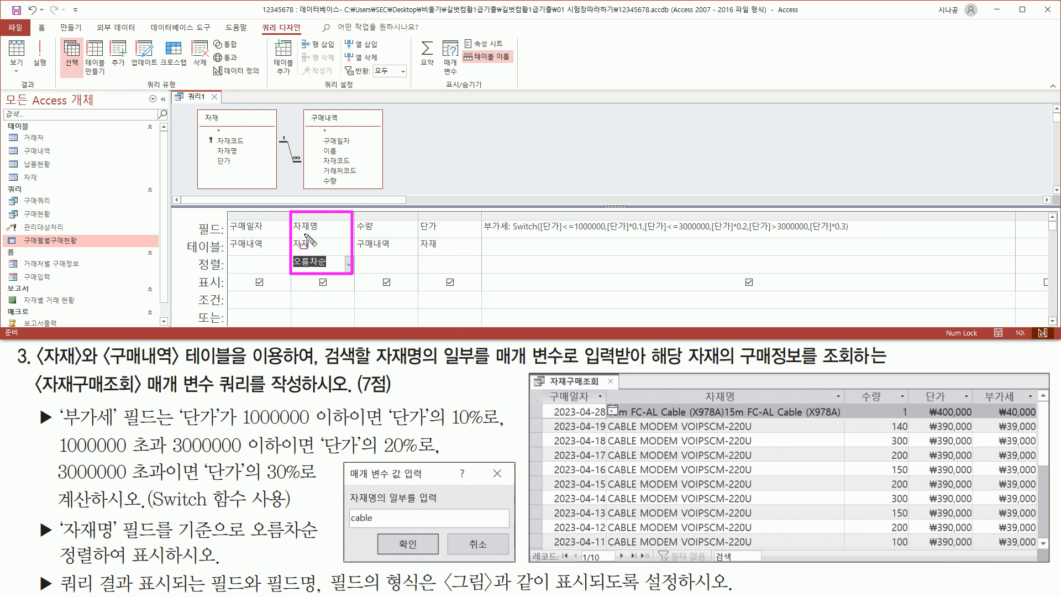
pyautogui.moveTo(198, 308); pyautogui.dragTo(223, 307)
pyautogui.moveTo(291, 307); pyautogui.dragTo(347, 307)
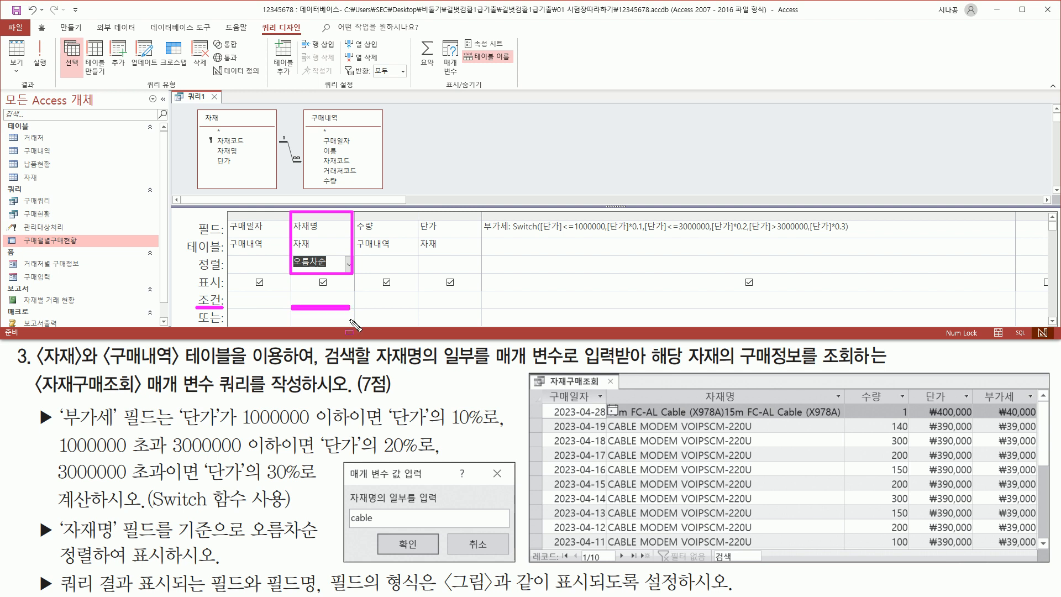
pyautogui.moveTo(343, 489)
pyautogui.mouseDown()
pyautogui.moveTo(449, 513)
pyautogui.moveTo(442, 506)
pyautogui.mouseUp()
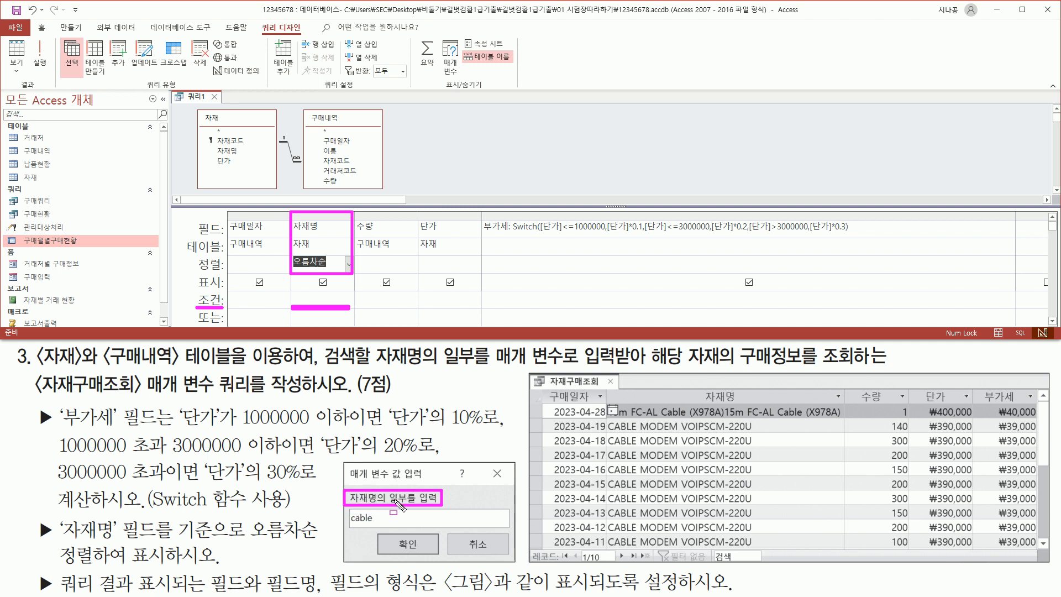
pyautogui.press('Escape')
# Widen the 자재명 column, set its criterion to the parameter prompt [자재명의 일부를 입력], and copy that criterion
pyautogui.click(308, 305)
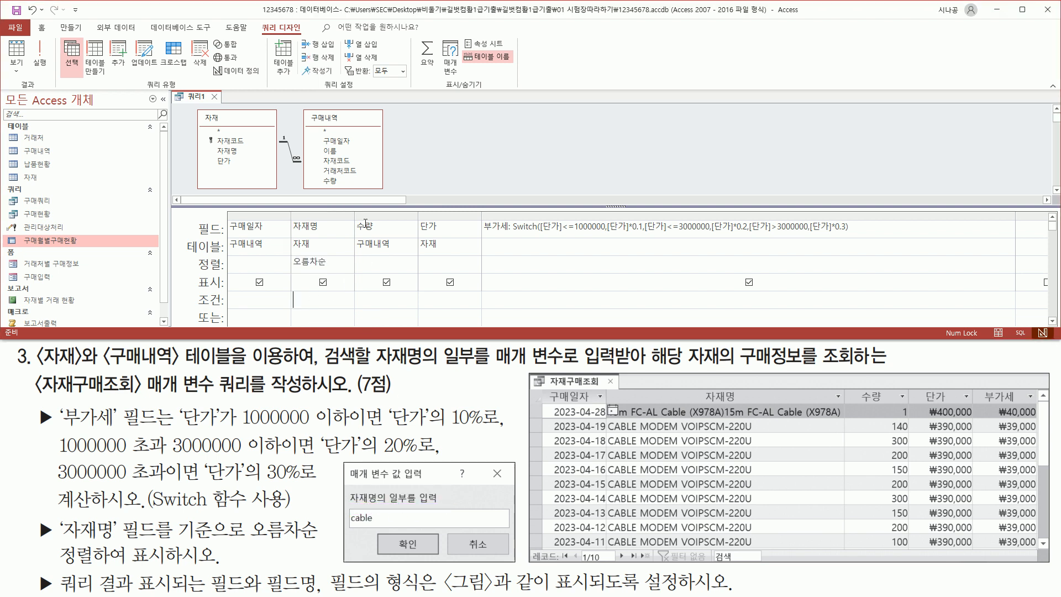
pyautogui.moveTo(354, 214); pyautogui.dragTo(462, 213)
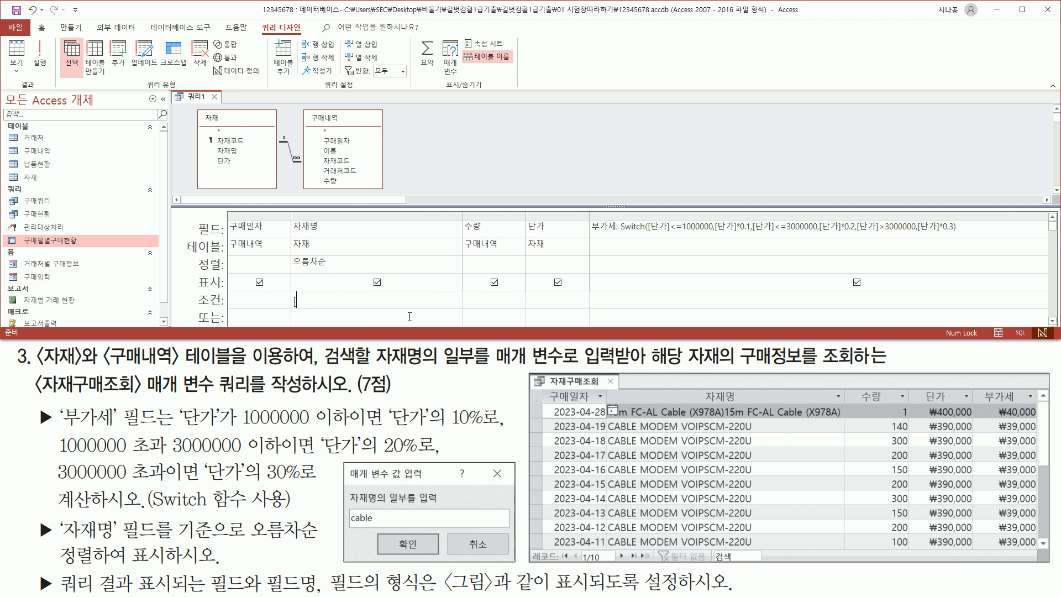
pyautogui.write('[자재명의 일부를 입력')
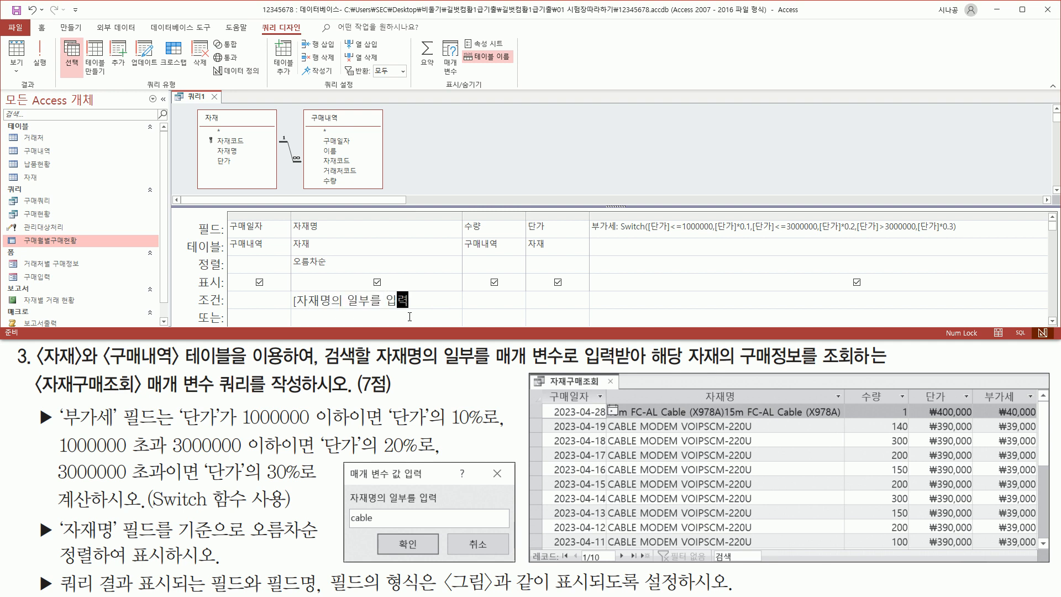
pyautogui.click(411, 261)
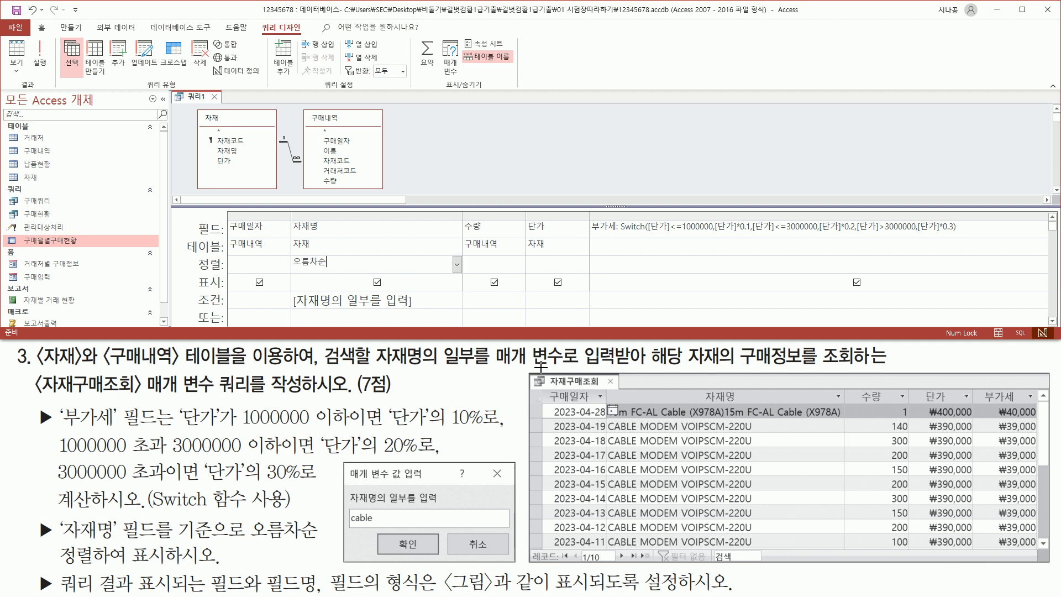
pyautogui.click(294, 301)
pyautogui.hotkey('ctrl', 'c')
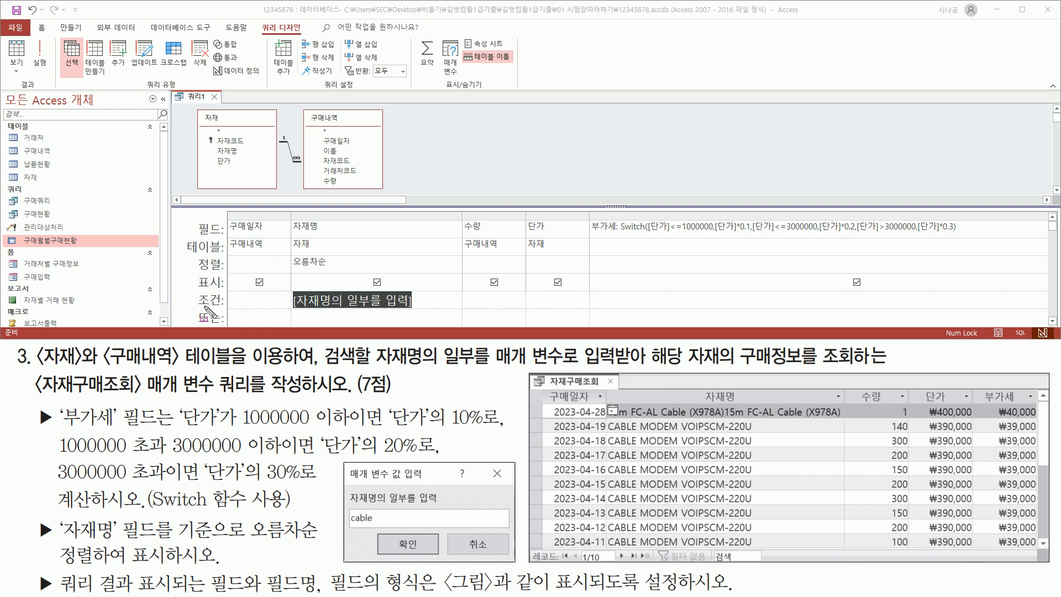
pyautogui.moveTo(191, 307); pyautogui.dragTo(227, 307)
pyautogui.moveTo(286, 286)
pyautogui.mouseDown()
pyautogui.moveTo(315, 316)
pyautogui.moveTo(424, 315)
pyautogui.mouseUp()
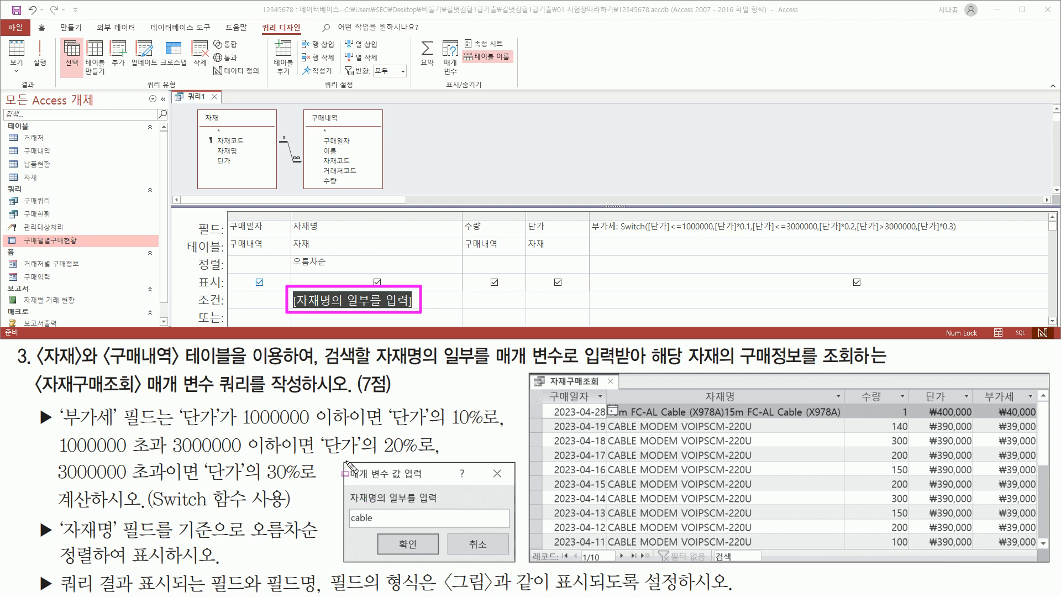
pyautogui.moveTo(349, 503); pyautogui.dragTo(436, 504)
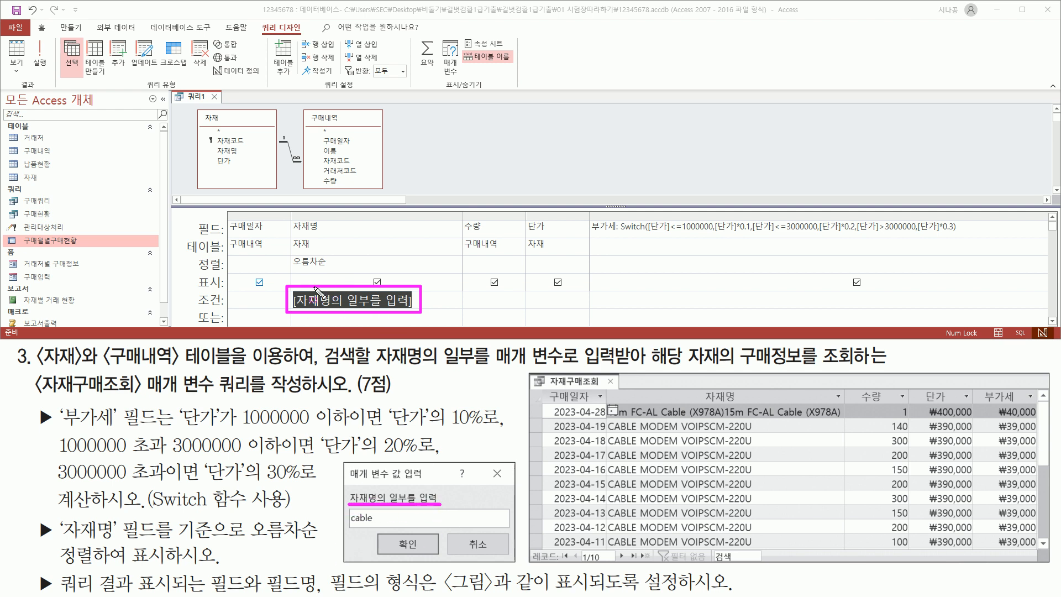
pyautogui.moveTo(343, 459)
pyautogui.mouseDown()
pyautogui.moveTo(353, 524)
pyautogui.moveTo(475, 568)
pyautogui.moveTo(519, 567)
pyautogui.mouseUp()
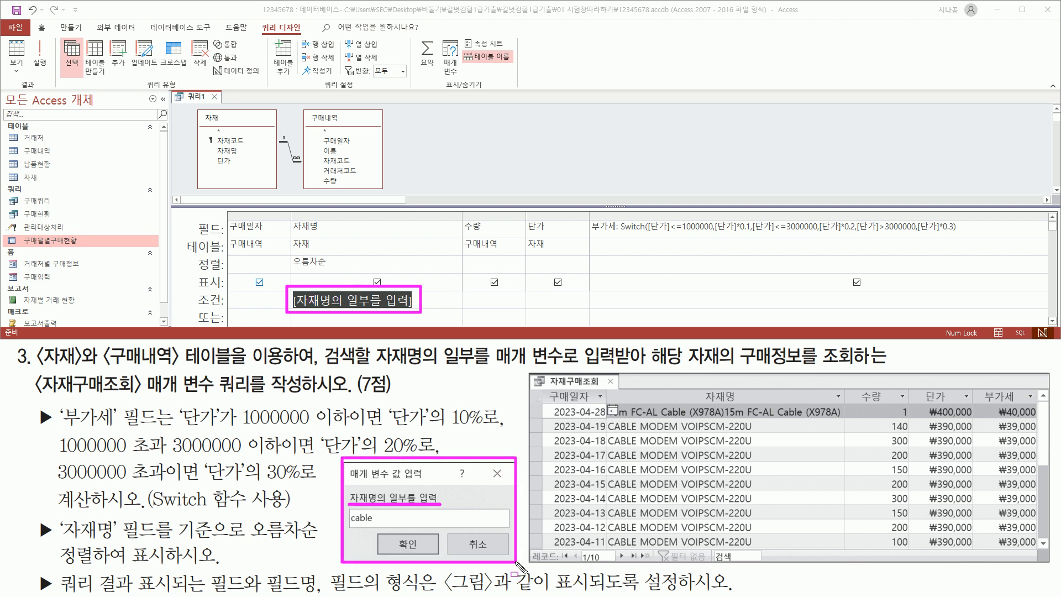
pyautogui.press('Escape')
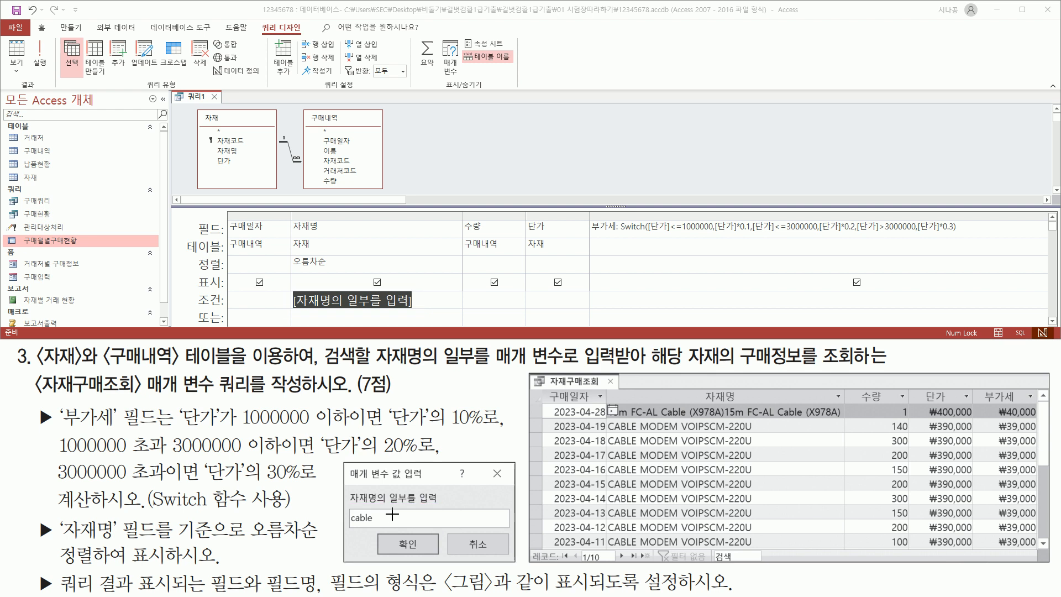
pyautogui.moveTo(349, 526); pyautogui.dragTo(377, 526)
pyautogui.moveTo(346, 507); pyautogui.dragTo(383, 532)
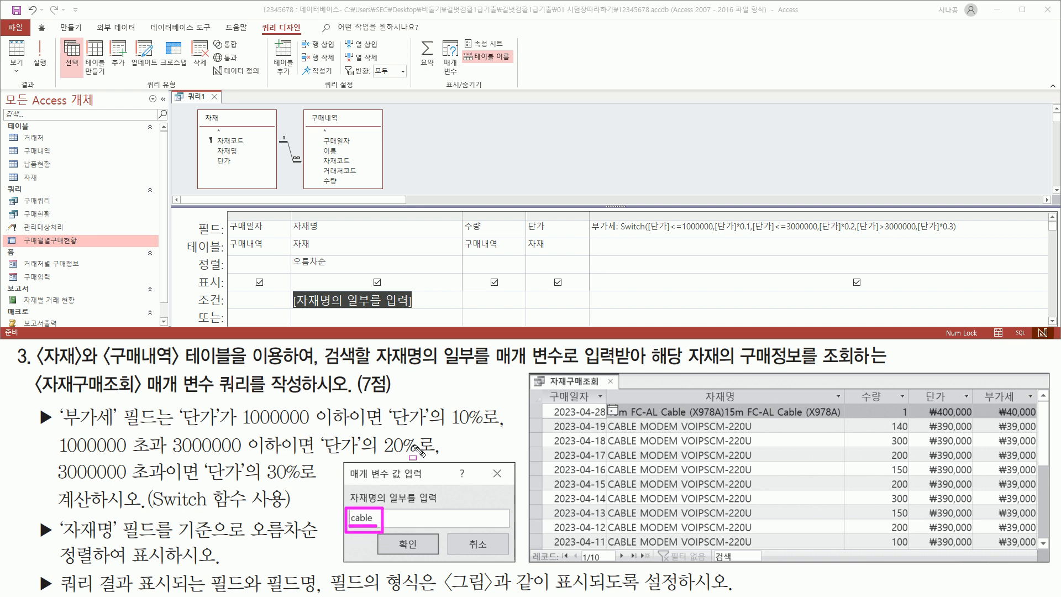
pyautogui.moveTo(372, 368); pyautogui.dragTo(492, 373)
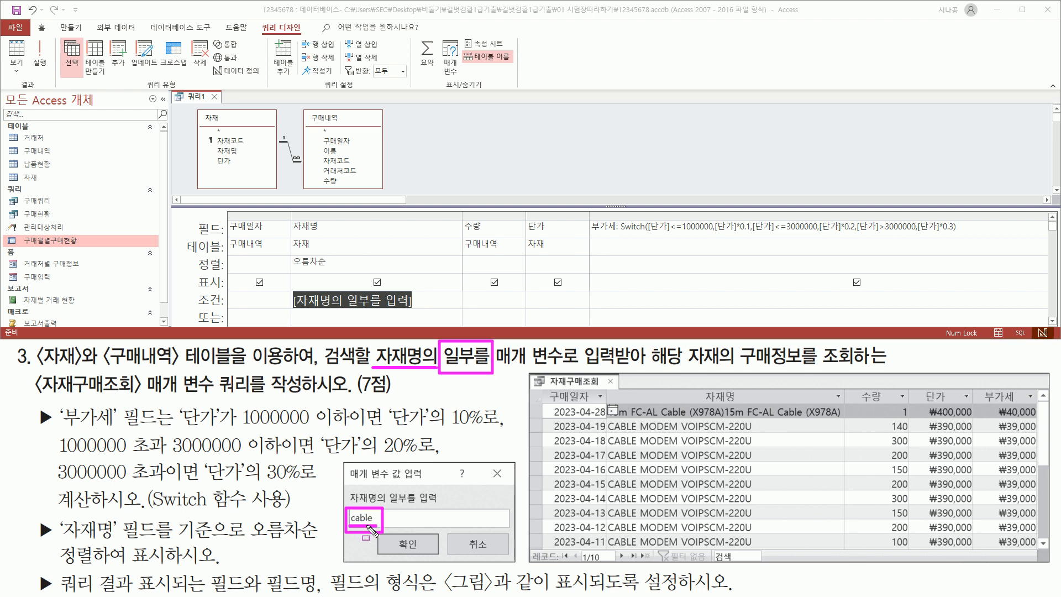
pyautogui.moveTo(660, 420); pyautogui.dragTo(691, 420)
pyautogui.moveTo(608, 422); pyautogui.dragTo(641, 548)
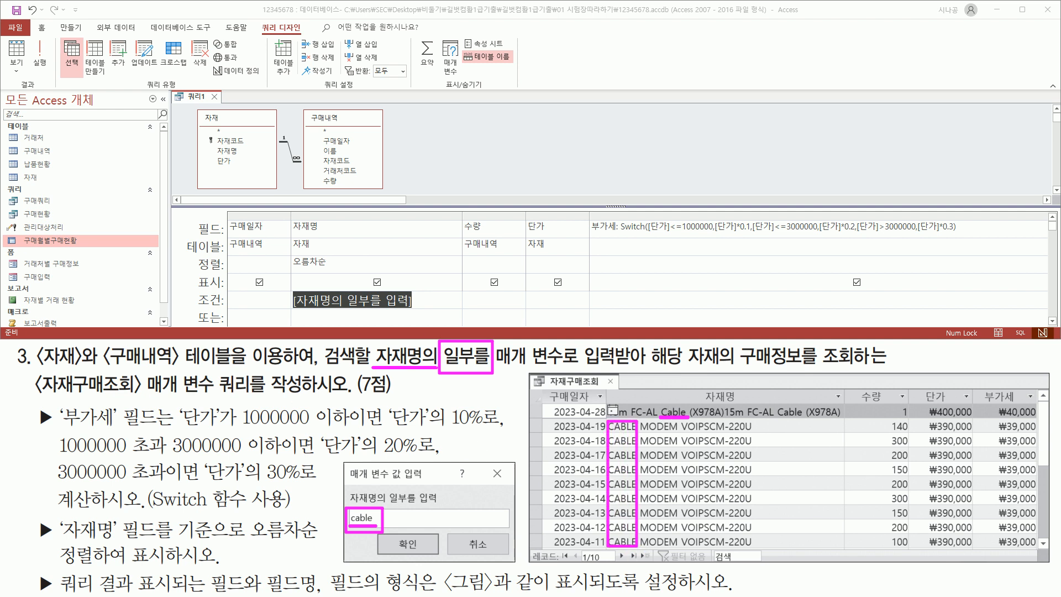
pyautogui.press('Escape')
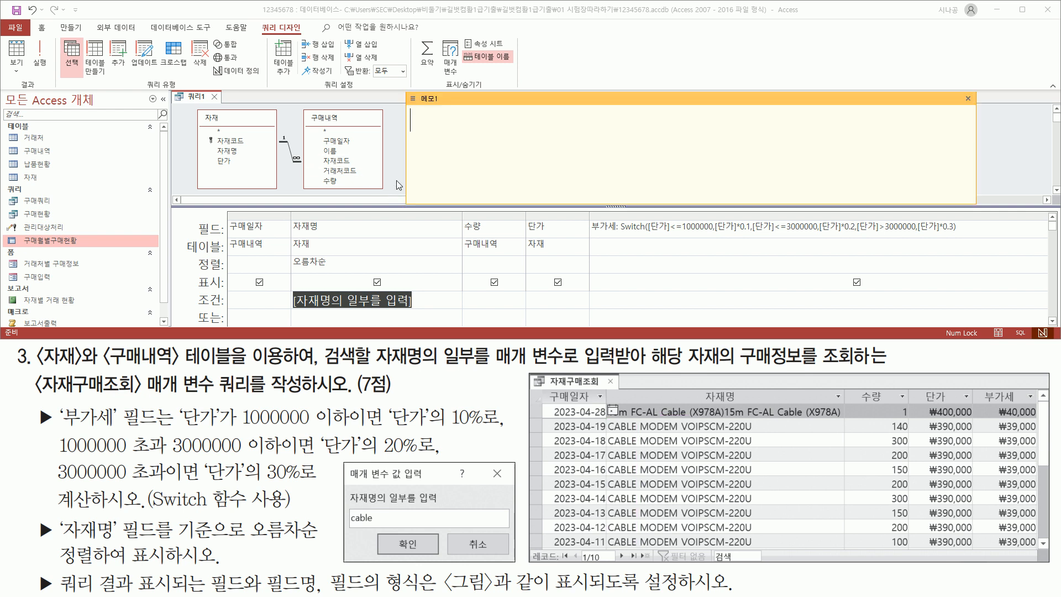
# Paste the copied criterion into the empty 메모1 note
pyautogui.hotkey('ctrl', 'v')
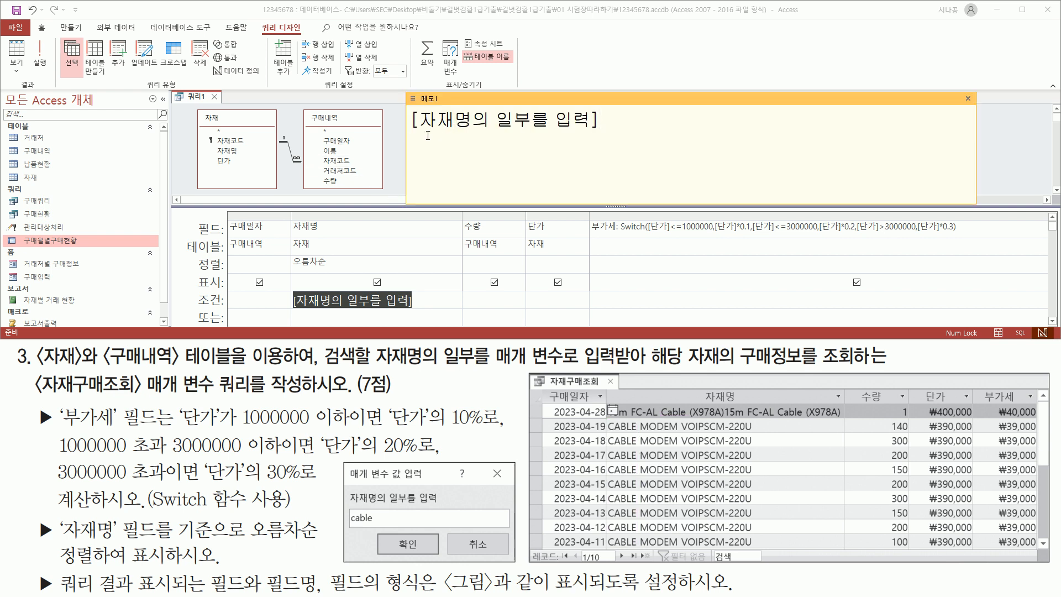
pyautogui.moveTo(409, 134); pyautogui.dragTo(605, 133)
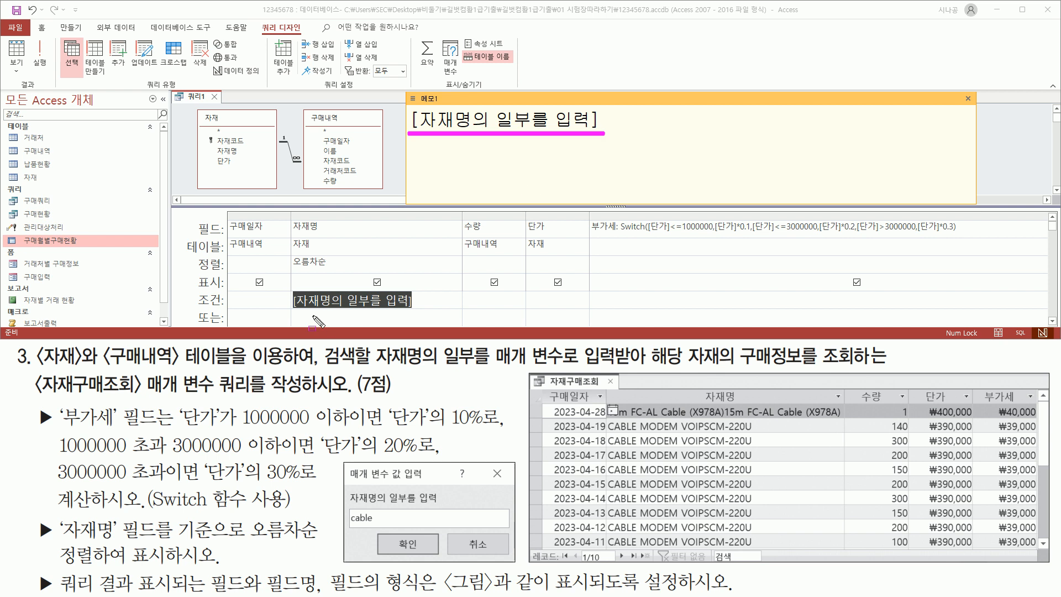
pyautogui.moveTo(291, 309); pyautogui.dragTo(413, 309)
pyautogui.press('Escape')
pyautogui.moveTo(407, 105)
pyautogui.mouseDown()
pyautogui.moveTo(428, 135)
pyautogui.moveTo(602, 133)
pyautogui.mouseUp()
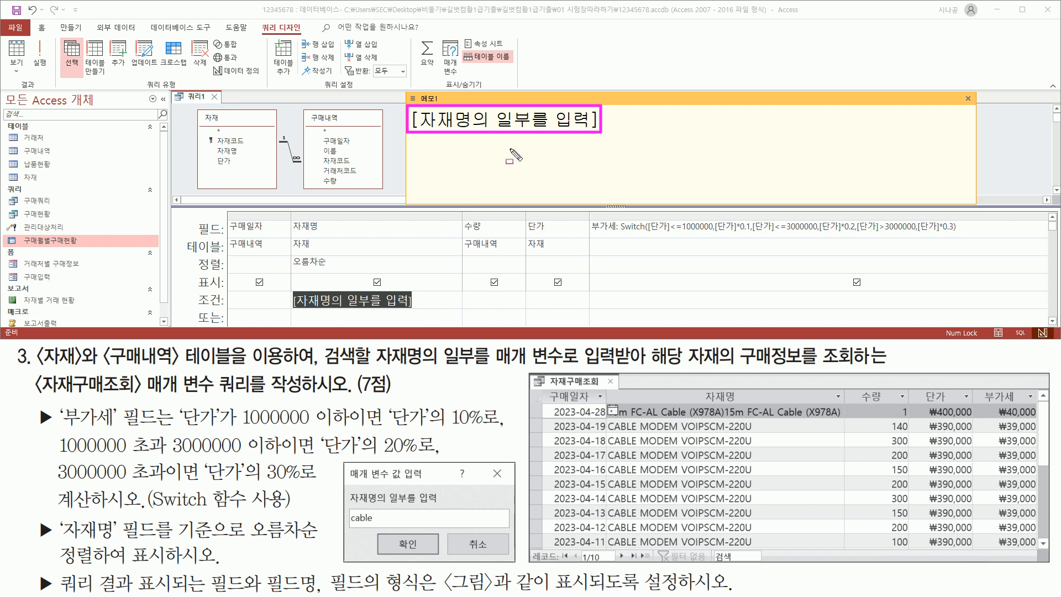
pyautogui.moveTo(322, 365)
pyautogui.mouseDown()
pyautogui.moveTo(431, 366)
pyautogui.moveTo(479, 353)
pyautogui.moveTo(492, 368)
pyautogui.mouseUp()
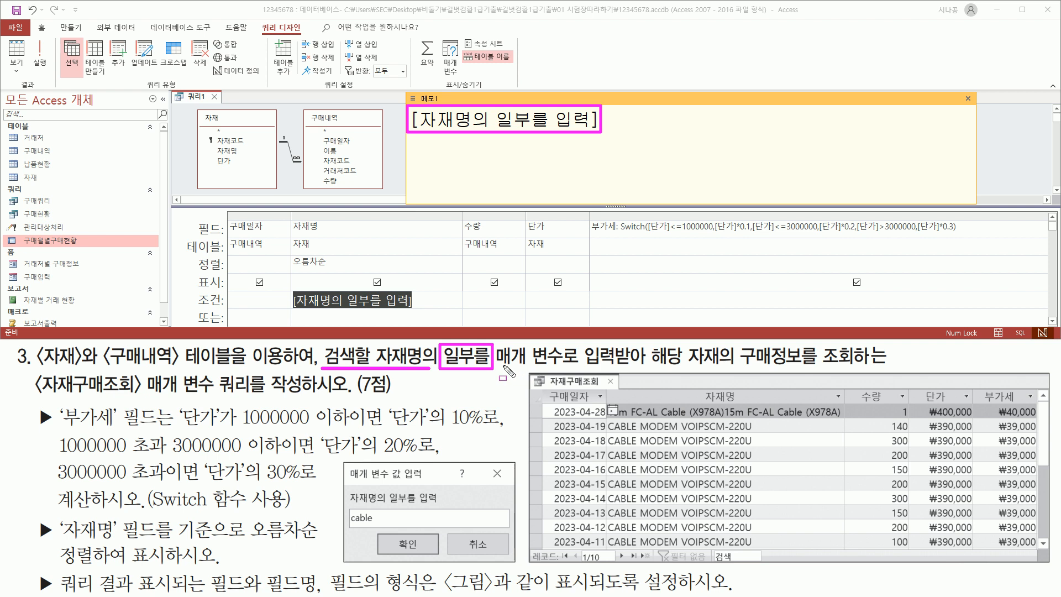
pyautogui.moveTo(503, 366); pyautogui.dragTo(638, 369)
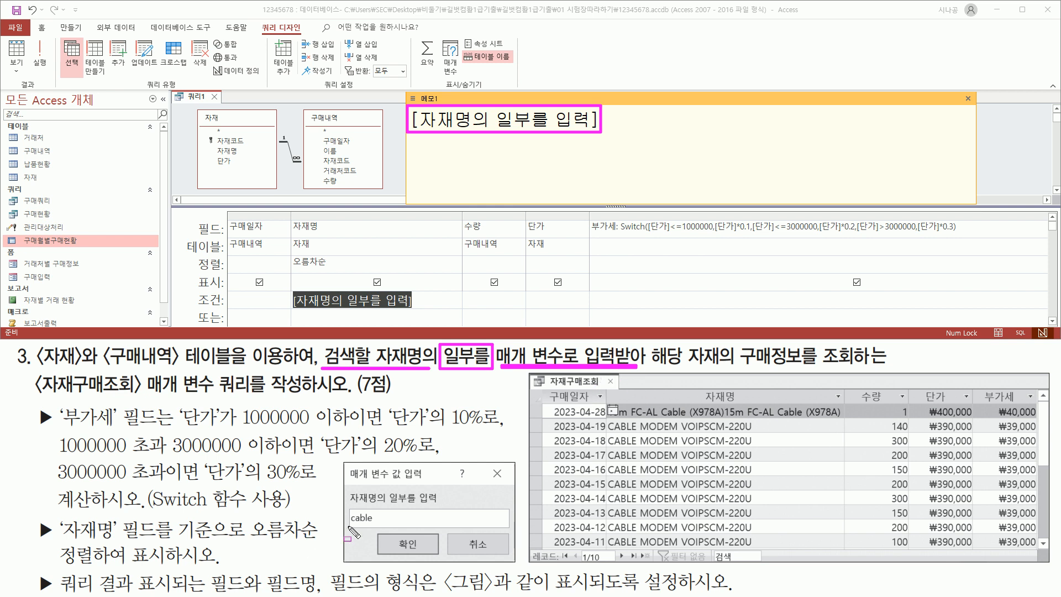
pyautogui.moveTo(349, 526); pyautogui.dragTo(375, 525)
pyautogui.moveTo(605, 420); pyautogui.dragTo(638, 547)
pyautogui.moveTo(659, 402); pyautogui.dragTo(691, 423)
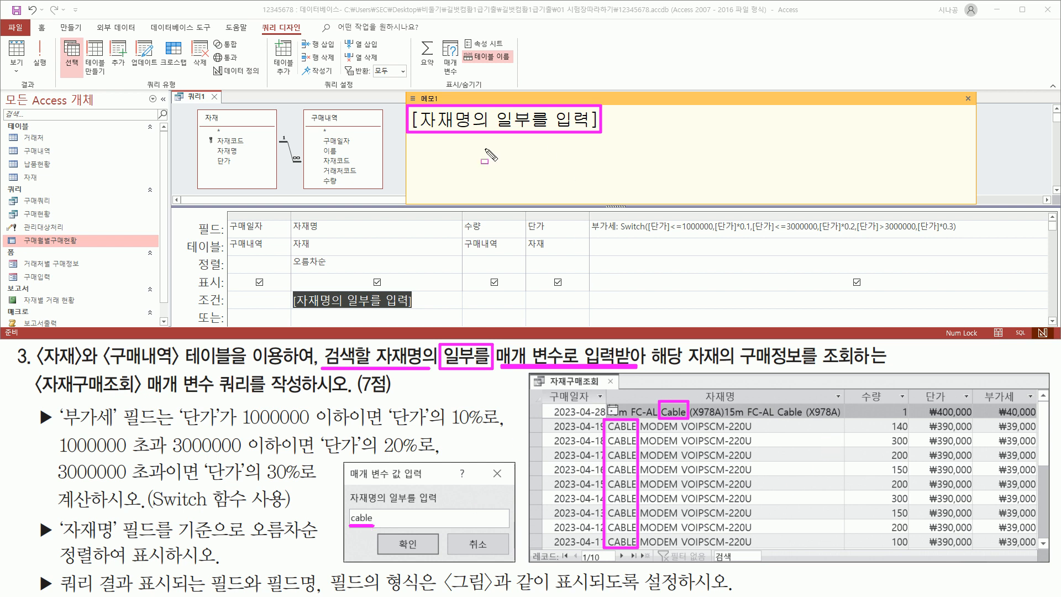
pyautogui.press('Escape')
# Duplicate the prompt text on a second line of the note and surround it with asterisks as *[자재명의 일부를 입력]*
pyautogui.click(606, 138)
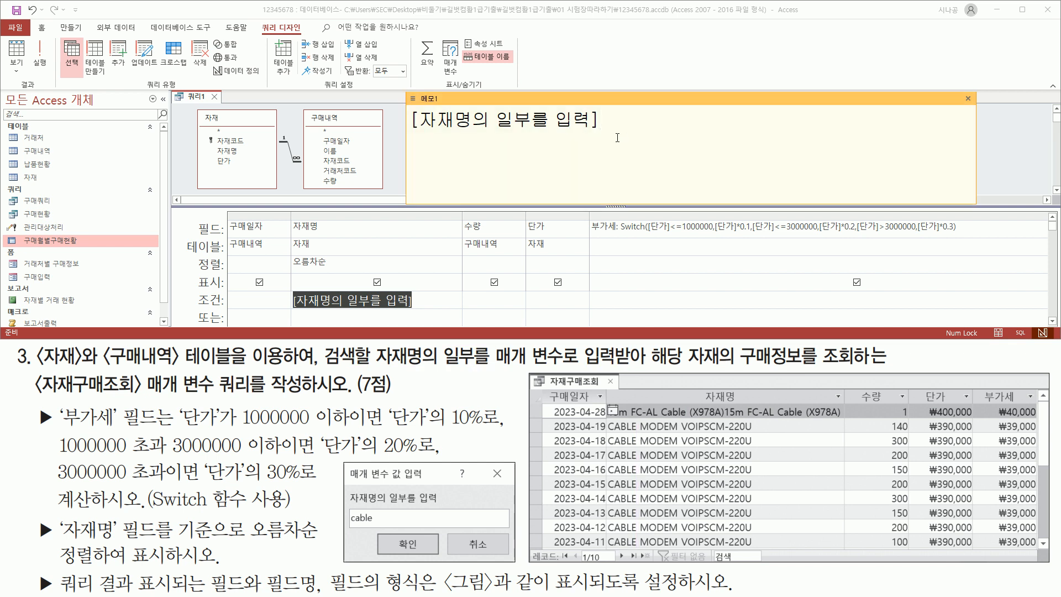
pyautogui.hotkey('ctrl', 'a')
pyautogui.hotkey('ctrl', 'c')
pyautogui.click(589, 148)
pyautogui.hotkey('ctrl', 'v')
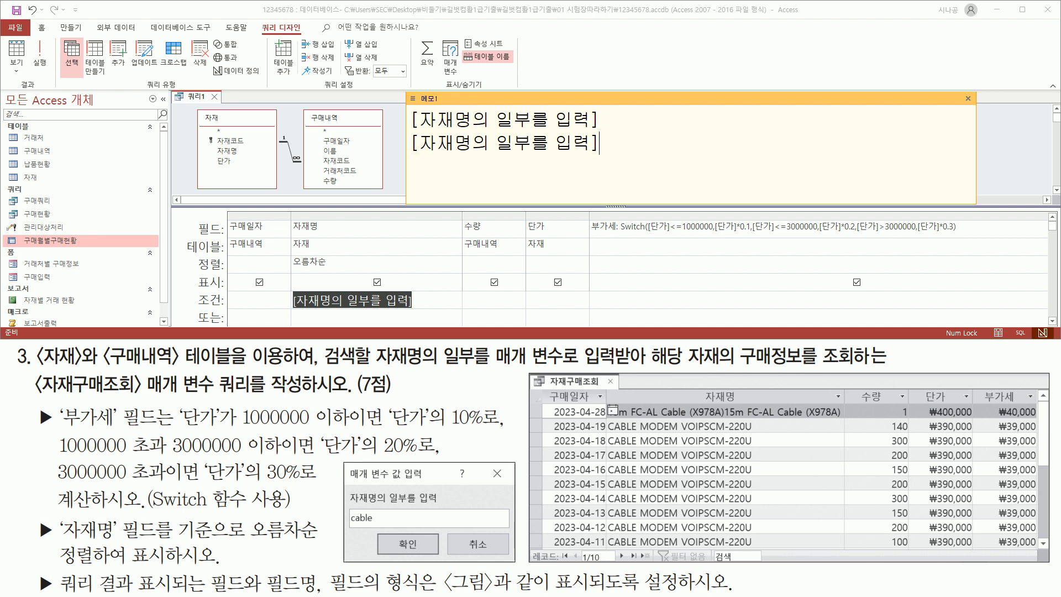
pyautogui.hotkey('shift', 'Home')
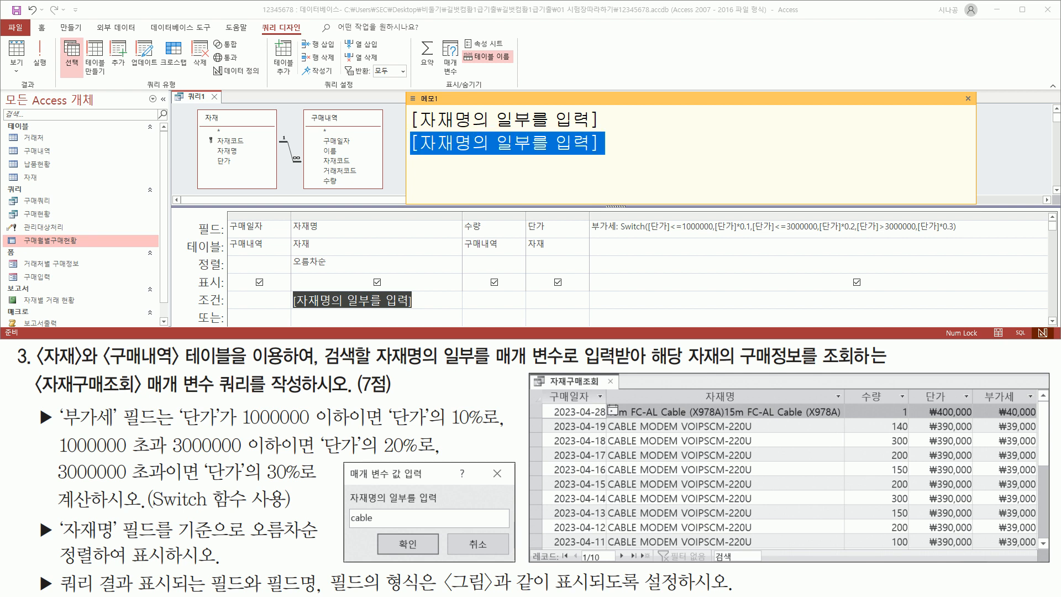
pyautogui.press('Left')
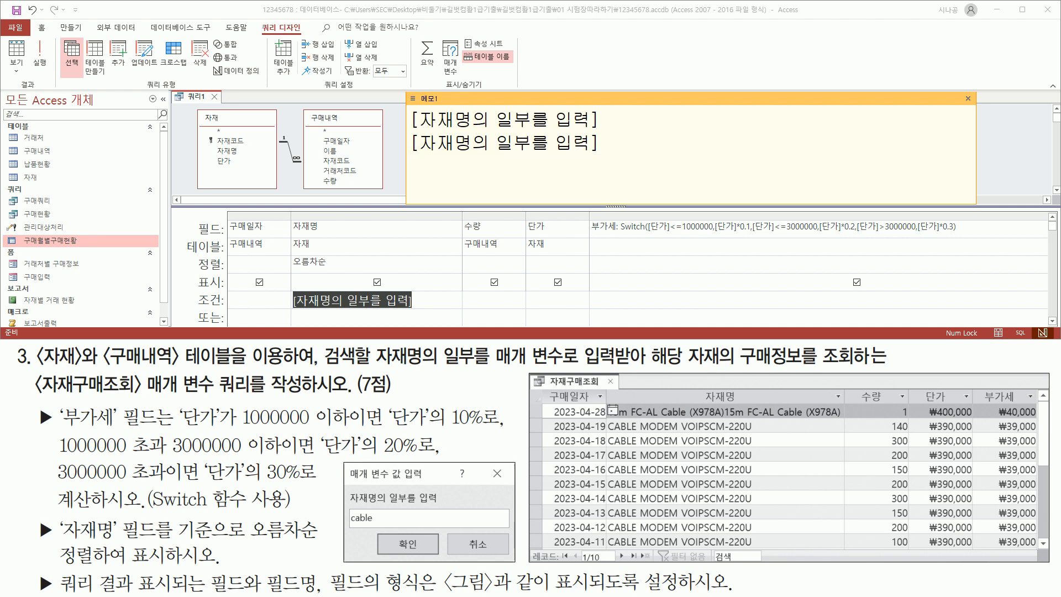
pyautogui.write('*')
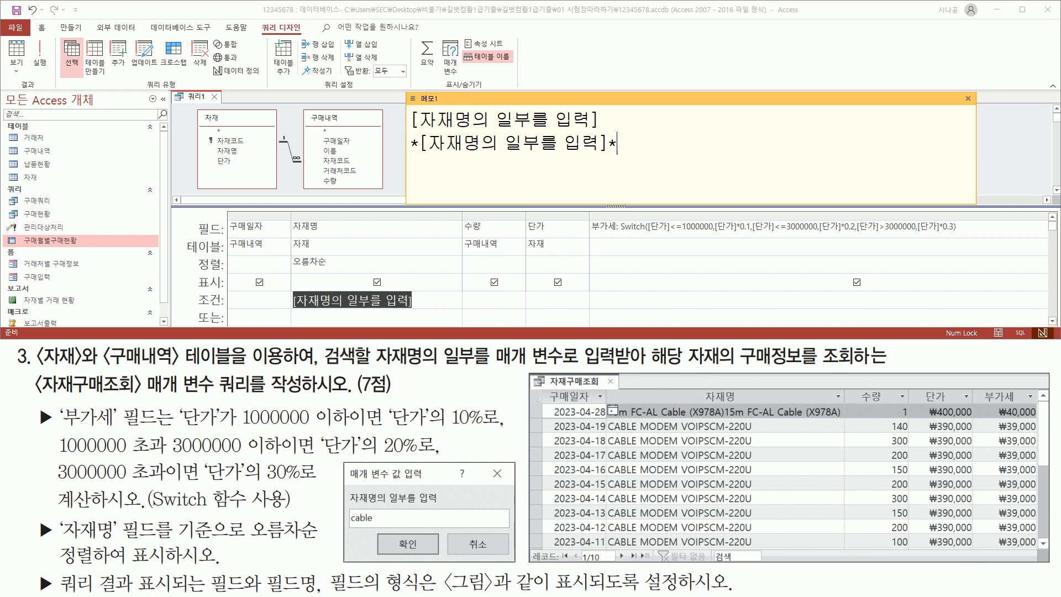
pyautogui.moveTo(607, 149); pyautogui.dragTo(622, 149)
pyautogui.moveTo(410, 148); pyautogui.dragTo(420, 148)
pyautogui.moveTo(426, 131); pyautogui.dragTo(599, 155)
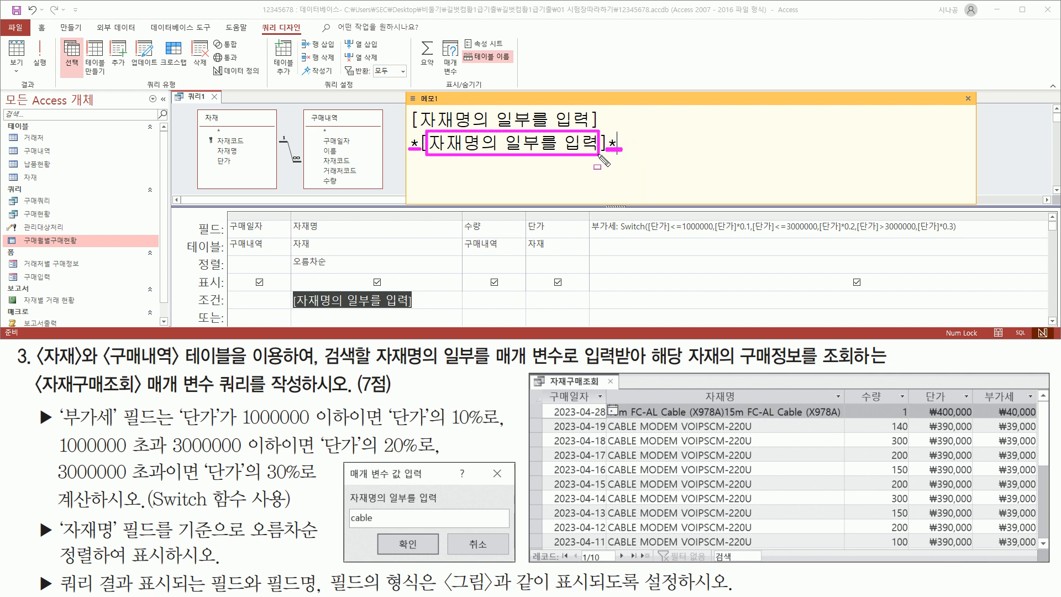
pyautogui.press('Escape')
pyautogui.click(446, 176)
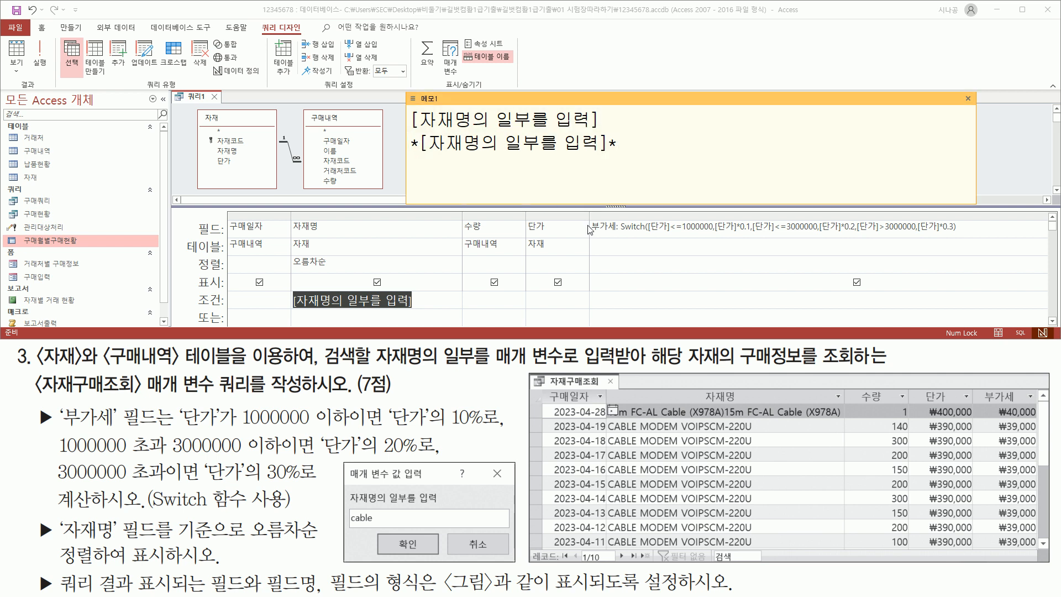
# Complete the note's second line as the expression like "*" & [자재명의 일부를 입력] & "*"
pyautogui.write('"')
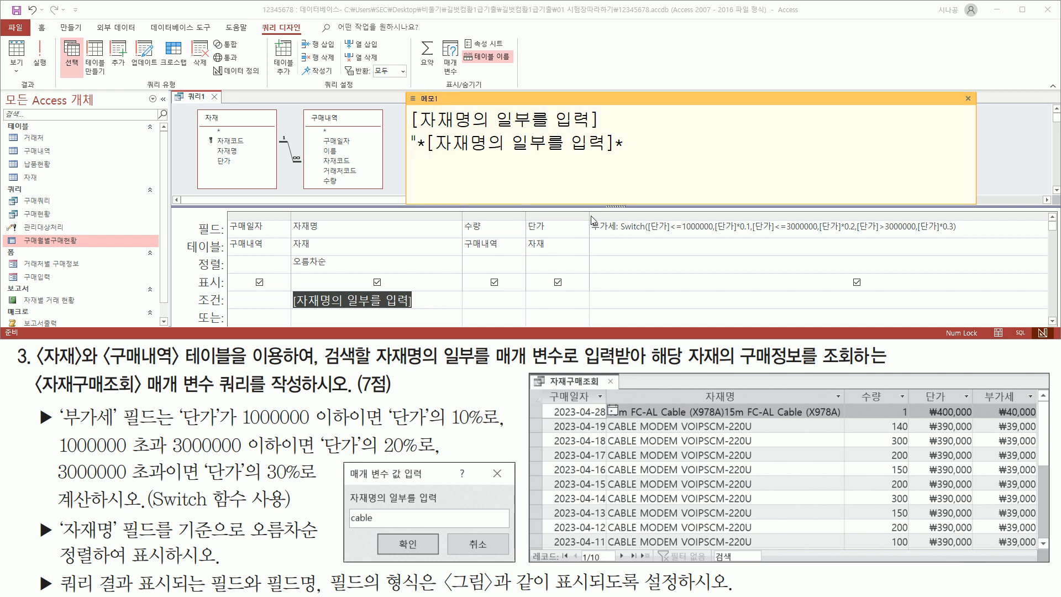
pyautogui.write('"')
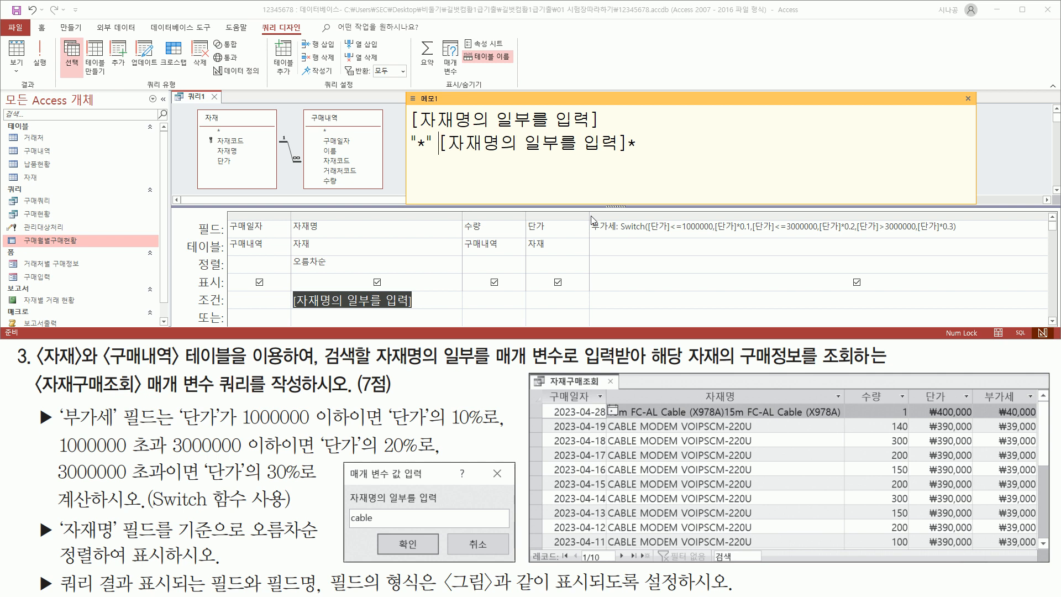
pyautogui.write(' & ')
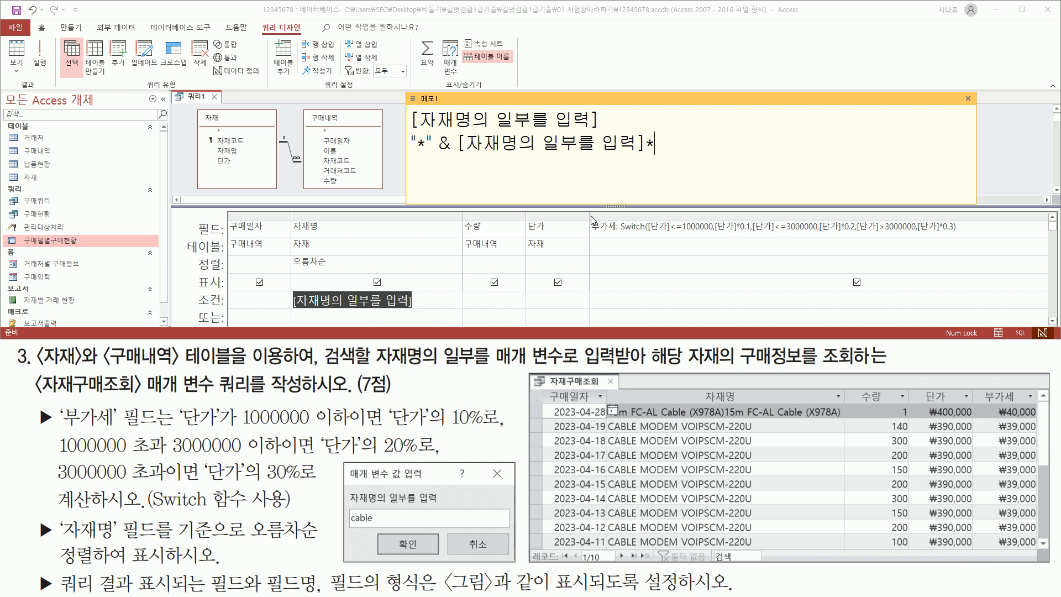
pyautogui.write('&')
pyautogui.press('Return')
pyautogui.press('BackSpace')
pyautogui.write('like')
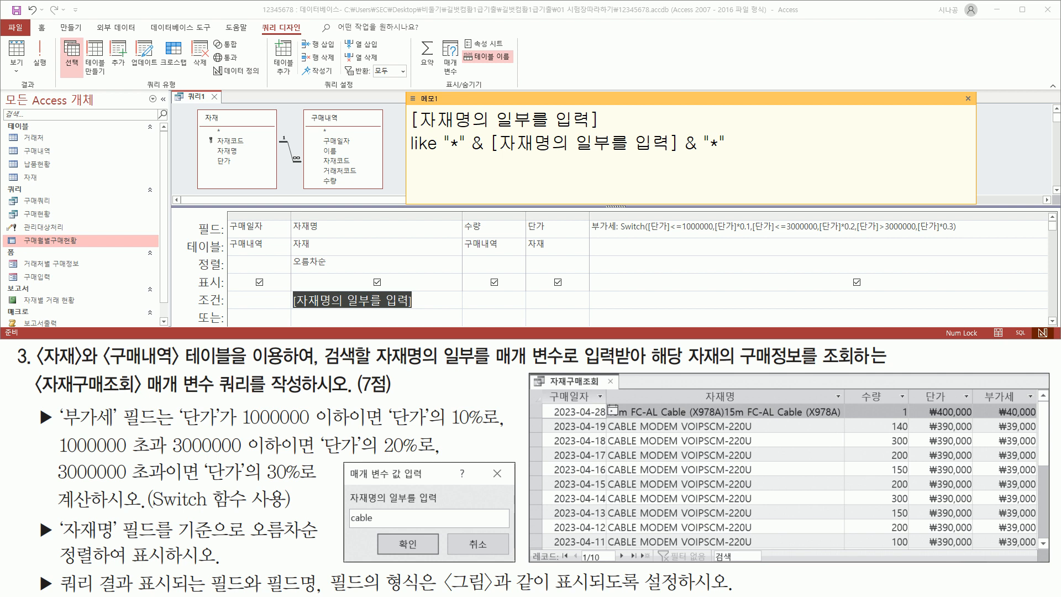
pyautogui.hotkey('ctrl', '2')
pyautogui.moveTo(348, 527)
pyautogui.mouseDown()
pyautogui.moveTo(376, 527)
pyautogui.moveTo(378, 510)
pyautogui.mouseUp()
pyautogui.moveTo(489, 157)
pyautogui.mouseDown()
pyautogui.moveTo(663, 156)
pyautogui.moveTo(680, 146)
pyautogui.moveTo(680, 131)
pyautogui.mouseUp()
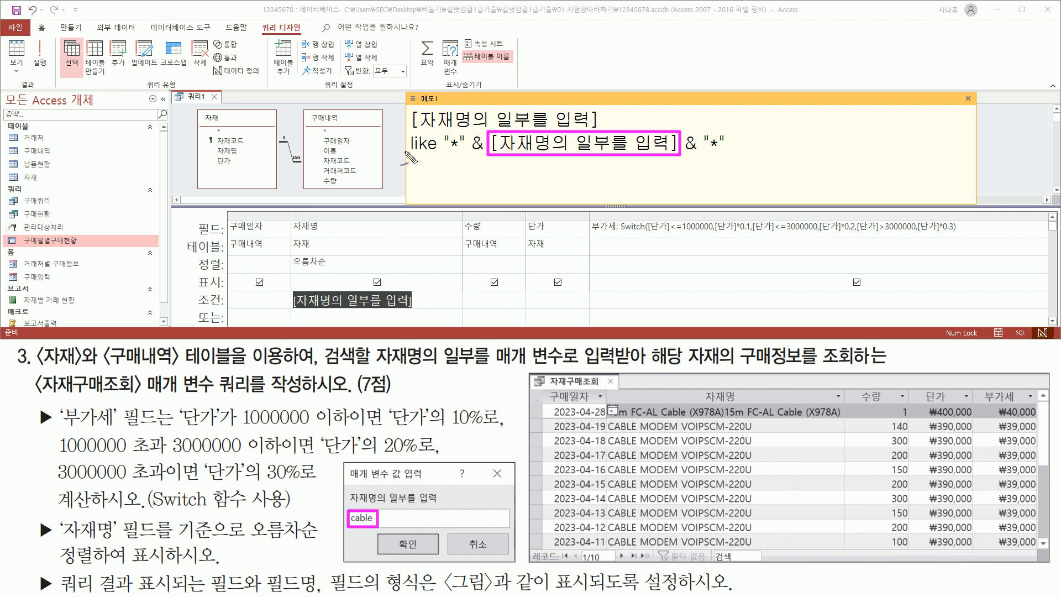
pyautogui.moveTo(447, 152)
pyautogui.mouseDown()
pyautogui.moveTo(462, 151)
pyautogui.moveTo(447, 192)
pyautogui.mouseUp()
pyautogui.moveTo(443, 176)
pyautogui.mouseDown()
pyautogui.moveTo(459, 189)
pyautogui.moveTo(463, 181)
pyautogui.mouseUp()
pyautogui.moveTo(469, 130); pyautogui.dragTo(490, 111)
pyautogui.moveTo(494, 153); pyautogui.dragTo(672, 155)
pyautogui.moveTo(481, 176)
pyautogui.mouseDown()
pyautogui.moveTo(479, 188)
pyautogui.moveTo(499, 179)
pyautogui.moveTo(539, 185)
pyautogui.mouseUp()
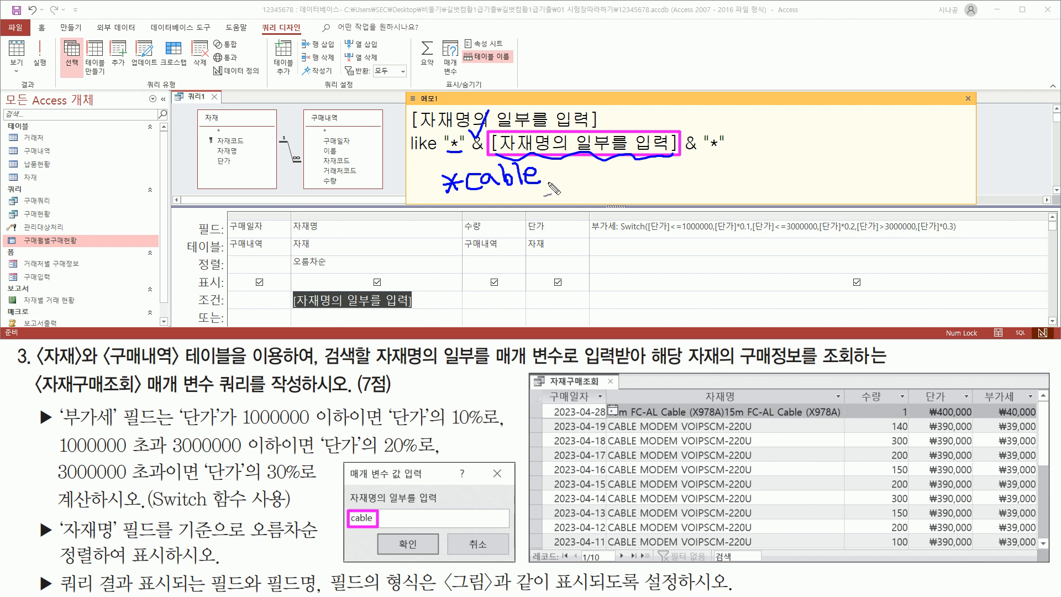
pyautogui.moveTo(687, 128)
pyautogui.mouseDown()
pyautogui.moveTo(696, 139)
pyautogui.moveTo(698, 109)
pyautogui.mouseUp()
pyautogui.moveTo(705, 149); pyautogui.dragTo(734, 149)
pyautogui.moveTo(552, 167)
pyautogui.mouseDown()
pyautogui.moveTo(559, 191)
pyautogui.moveTo(564, 176)
pyautogui.moveTo(548, 188)
pyautogui.mouseUp()
pyautogui.moveTo(449, 208); pyautogui.dragTo(569, 190)
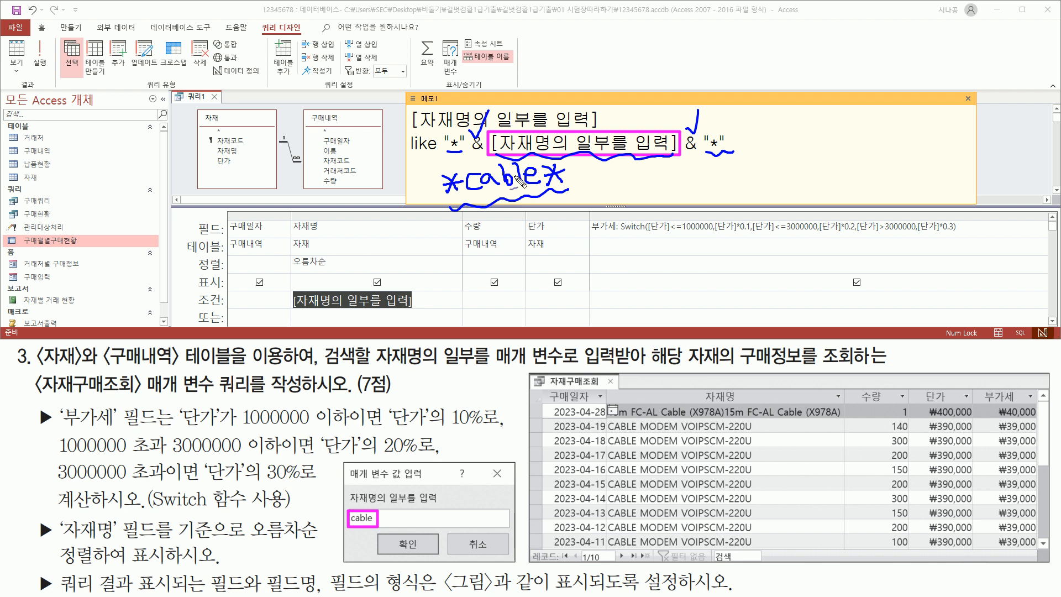
pyautogui.press('e')
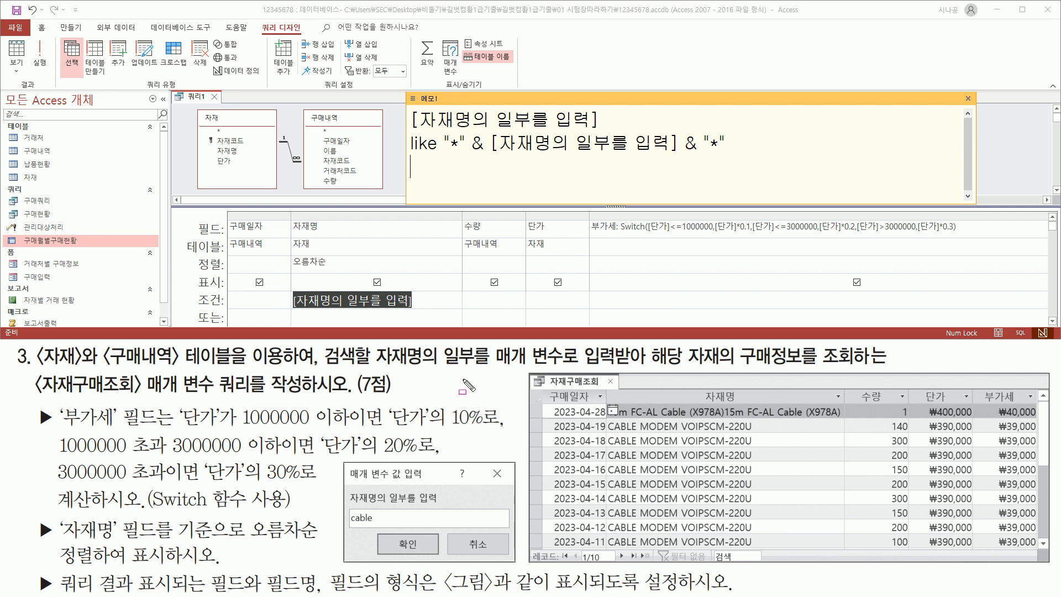
pyautogui.moveTo(147, 396)
pyautogui.mouseDown()
pyautogui.moveTo(304, 396)
pyautogui.moveTo(307, 371)
pyautogui.mouseUp()
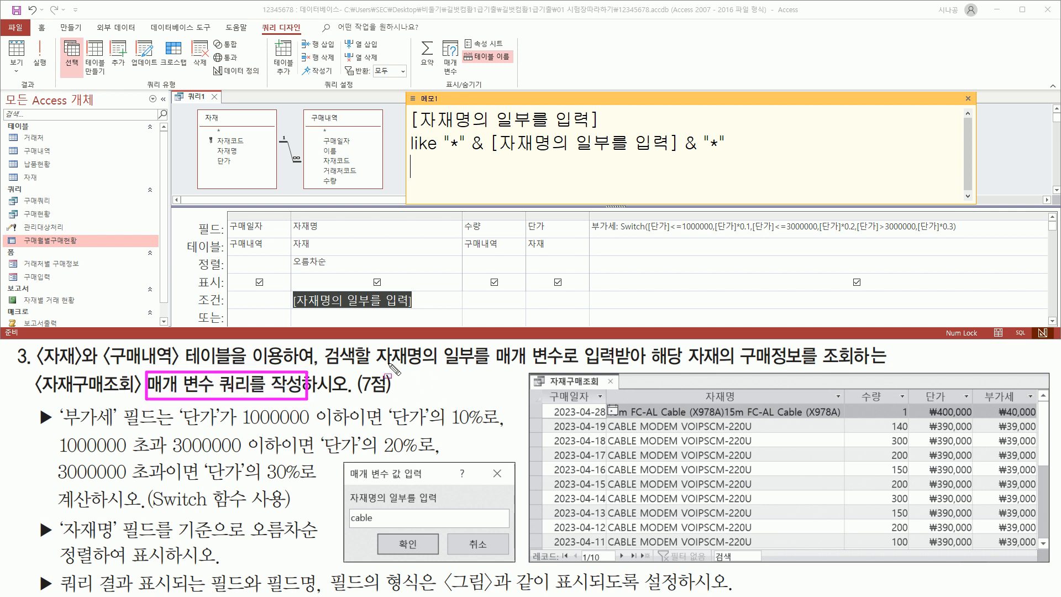
pyautogui.moveTo(376, 365); pyautogui.dragTo(492, 367)
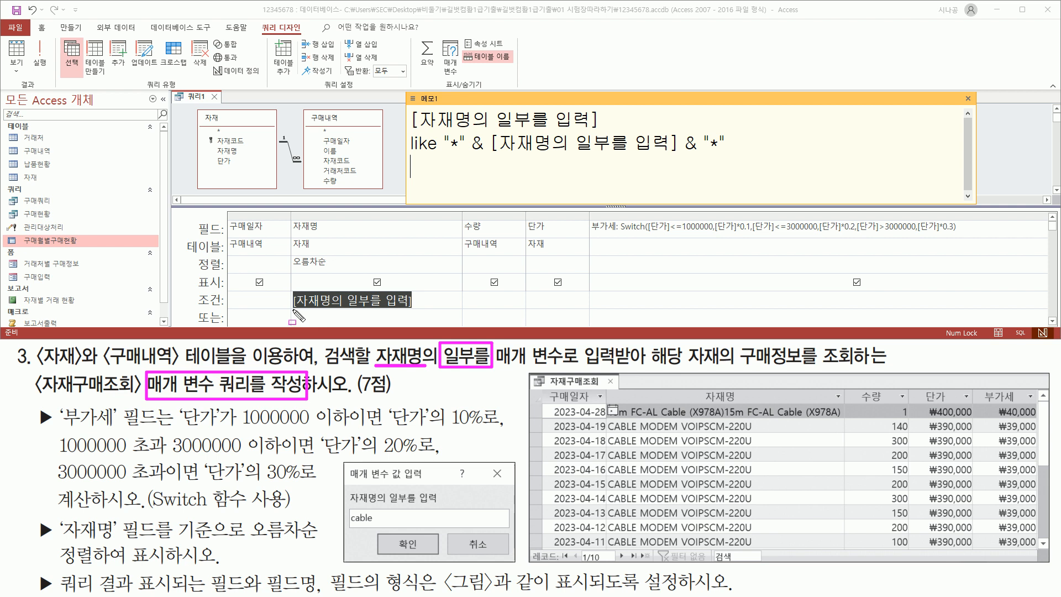
pyautogui.moveTo(291, 308); pyautogui.dragTo(414, 307)
pyautogui.moveTo(408, 156); pyautogui.dragTo(727, 155)
pyautogui.moveTo(410, 126); pyautogui.dragTo(602, 127)
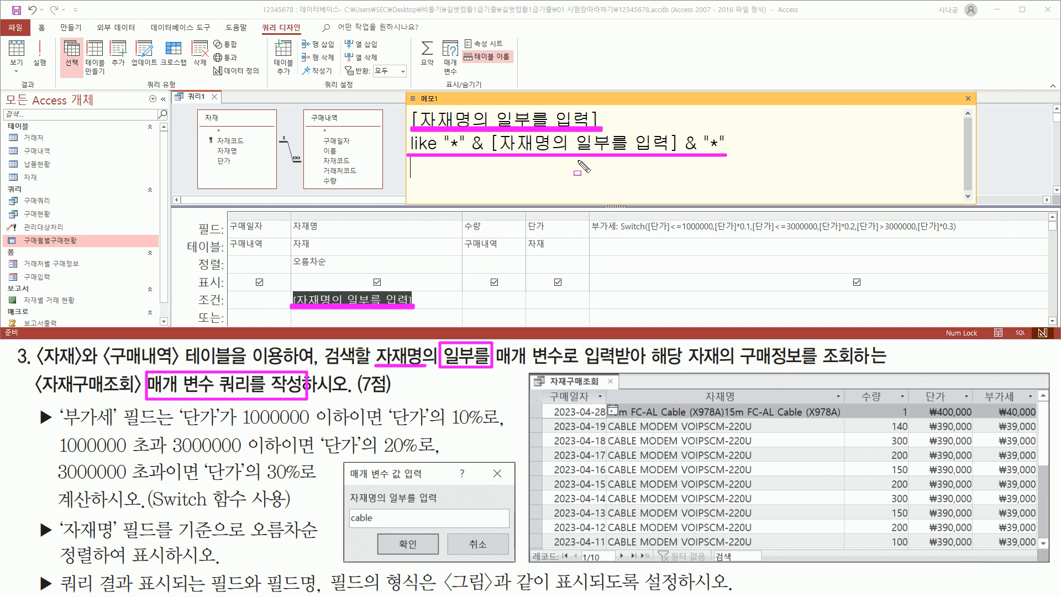
pyautogui.press('Escape')
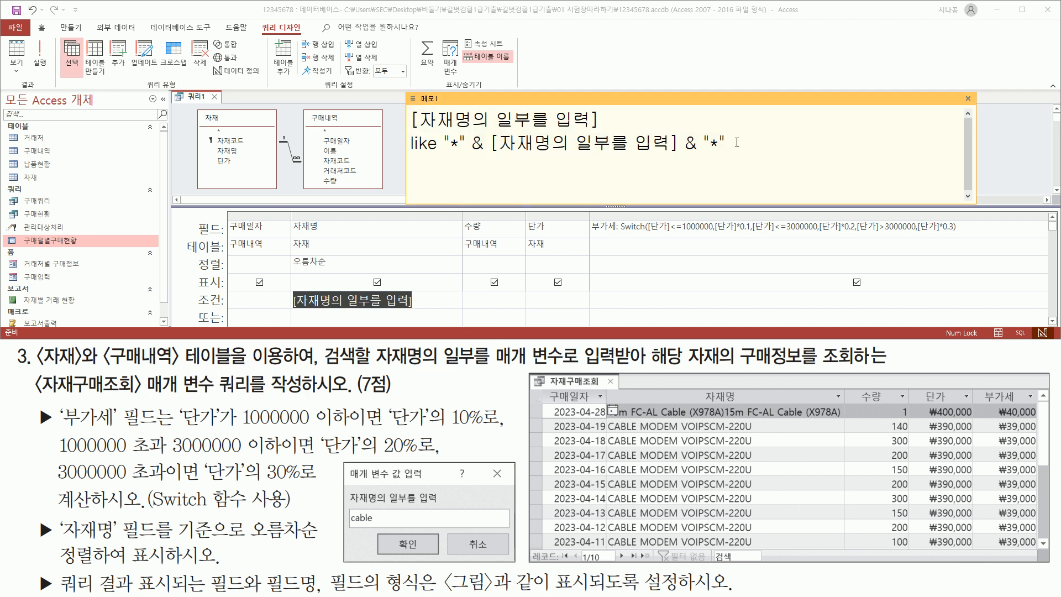
# Replace the 자재명 criterion with the note's like "*" & [자재명의 일부를 입력] & "*" expression and fit the column width to it
pyautogui.moveTo(750, 143); pyautogui.dragTo(328, 150)
pyautogui.hotkey('ctrl', 'c')
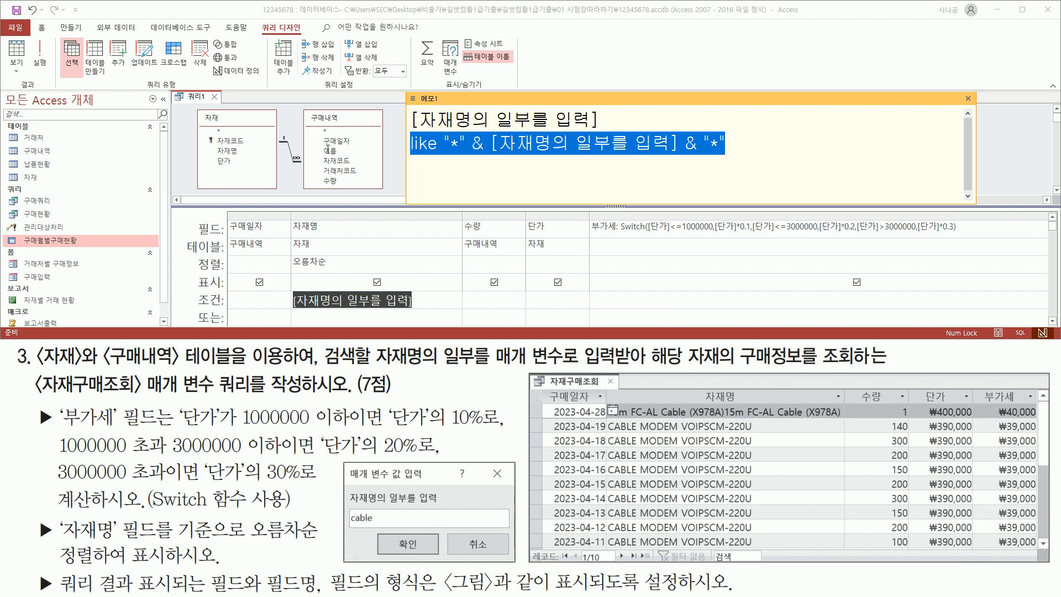
pyautogui.click(443, 152)
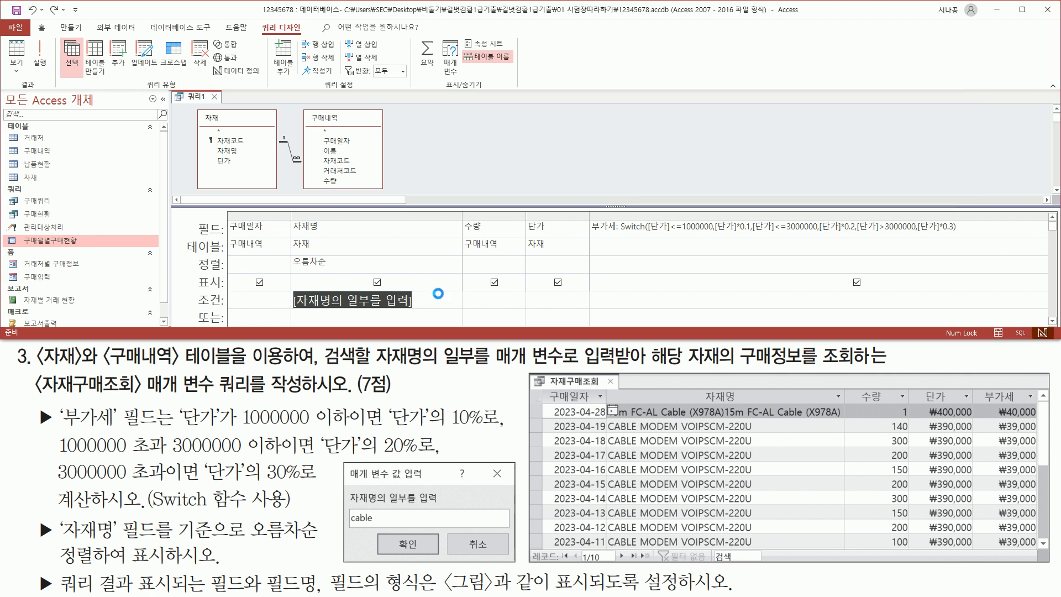
pyautogui.hotkey('ctrl', 'v')
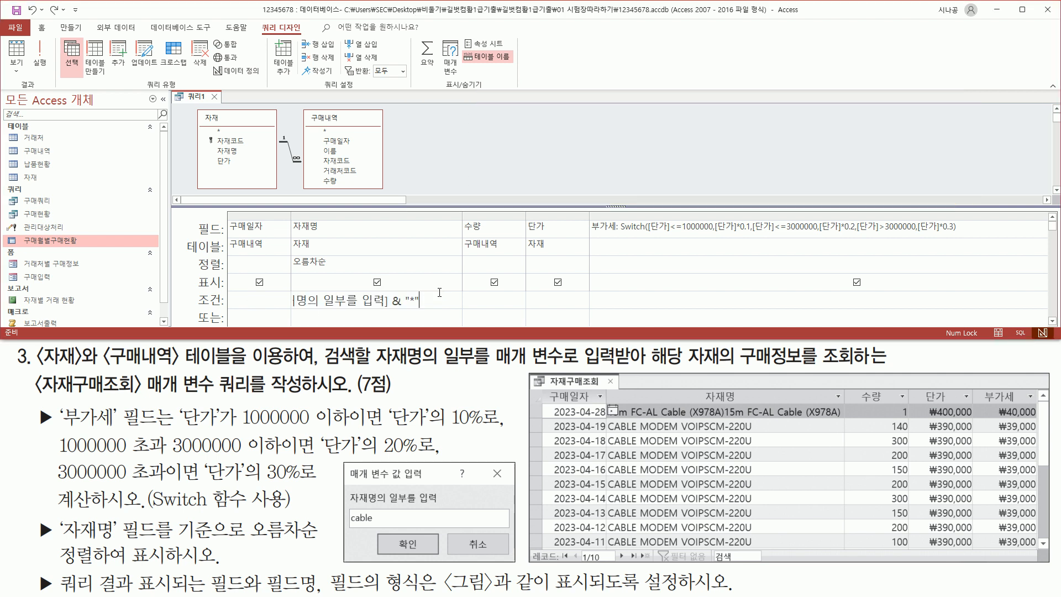
pyautogui.click(440, 262)
pyautogui.doubleClick(462, 217)
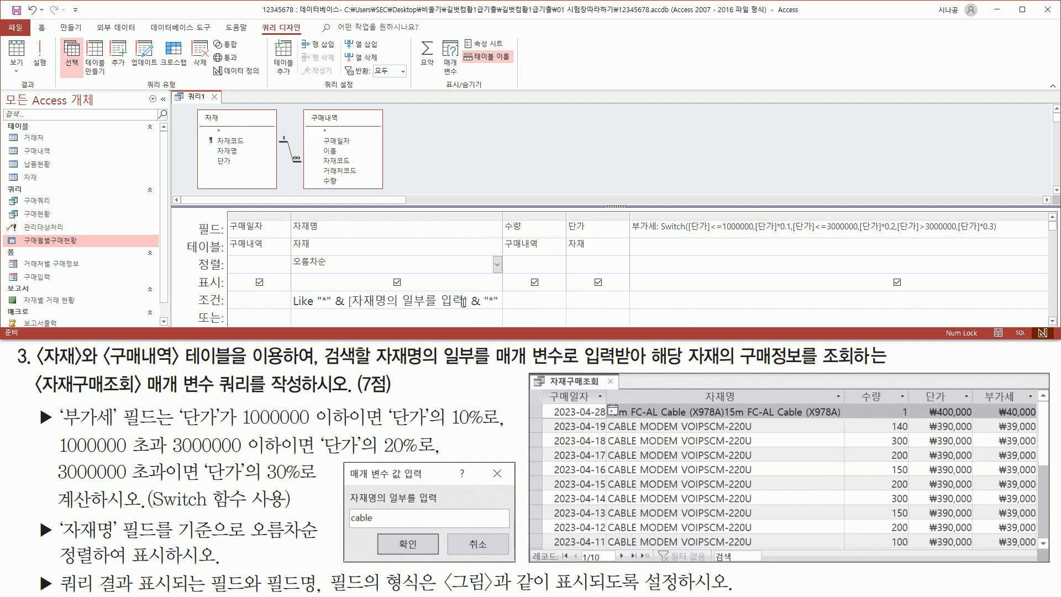
pyautogui.moveTo(289, 310); pyautogui.dragTo(505, 310)
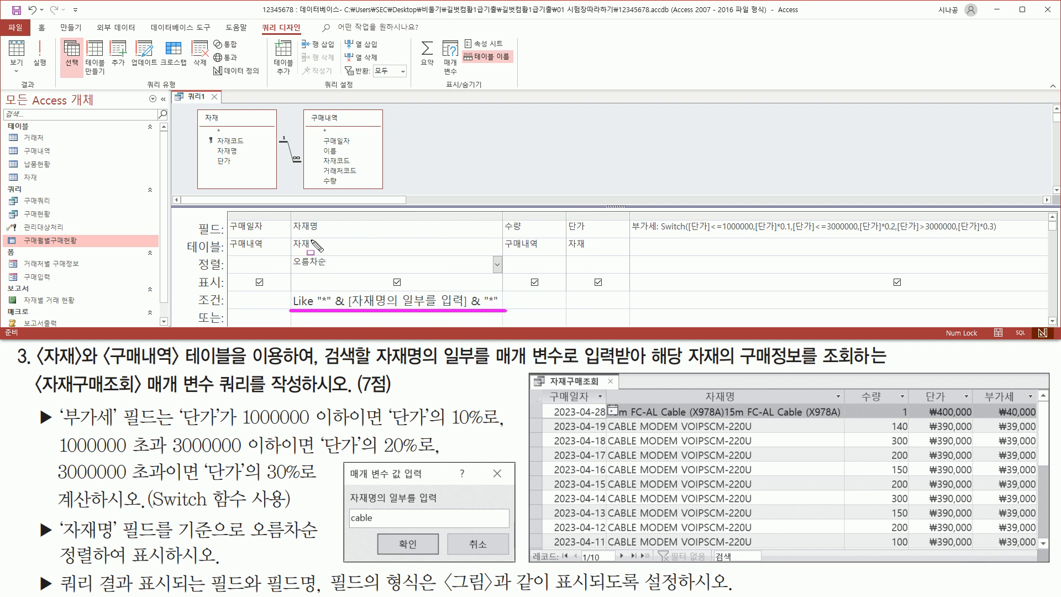
pyautogui.press('Escape')
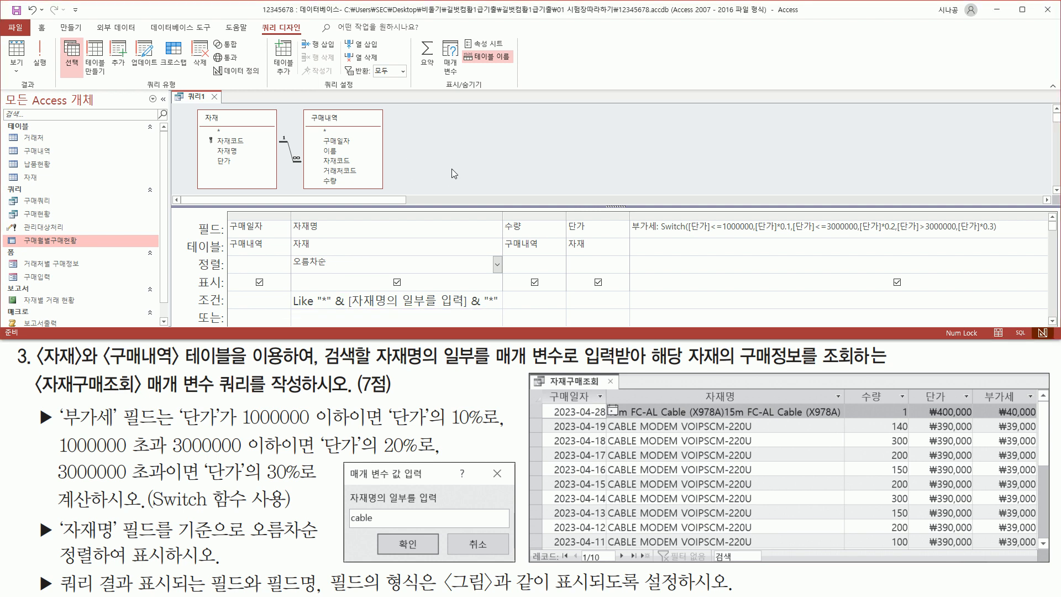
pyautogui.moveTo(31, 38); pyautogui.dragTo(52, 75)
pyautogui.press('Escape')
# Run the query with cable as the 자재명의 일부를 입력 parameter value
pyautogui.click(41, 55)
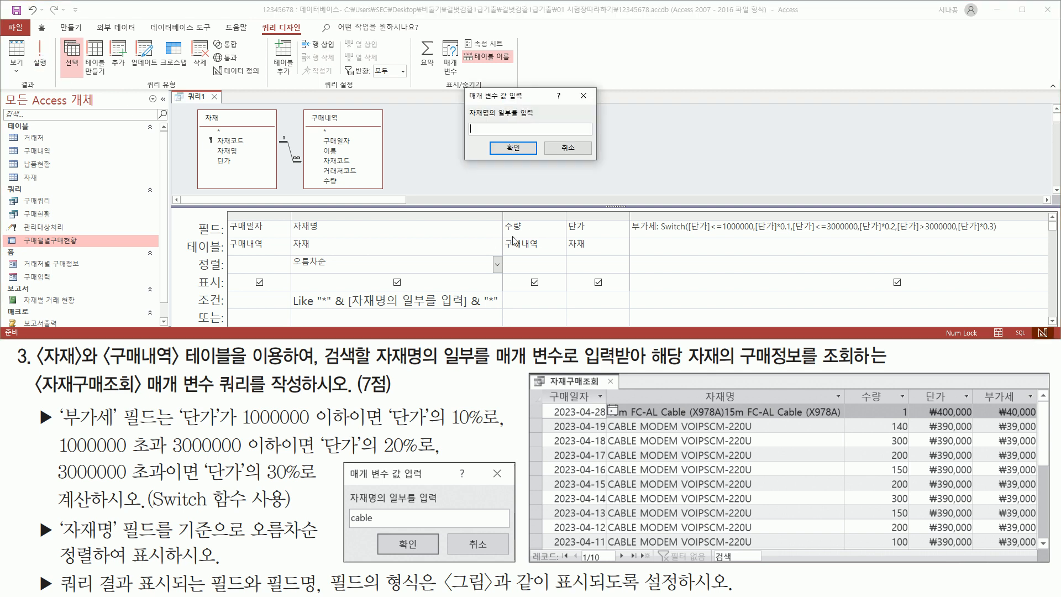
pyautogui.moveTo(465, 87)
pyautogui.mouseDown()
pyautogui.moveTo(578, 164)
pyautogui.moveTo(596, 162)
pyautogui.mouseUp()
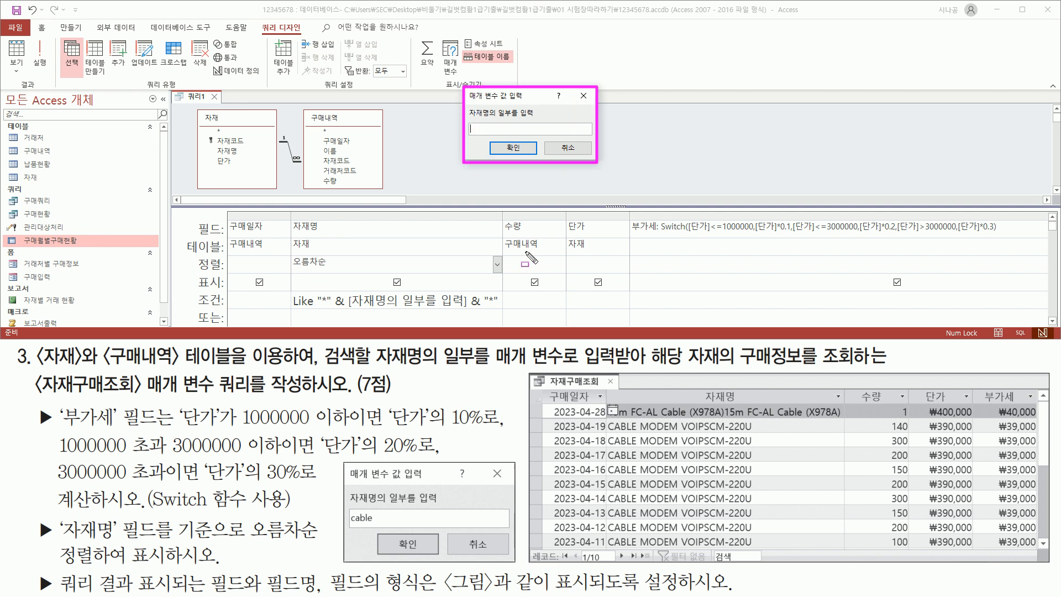
pyautogui.moveTo(465, 118); pyautogui.dragTo(536, 118)
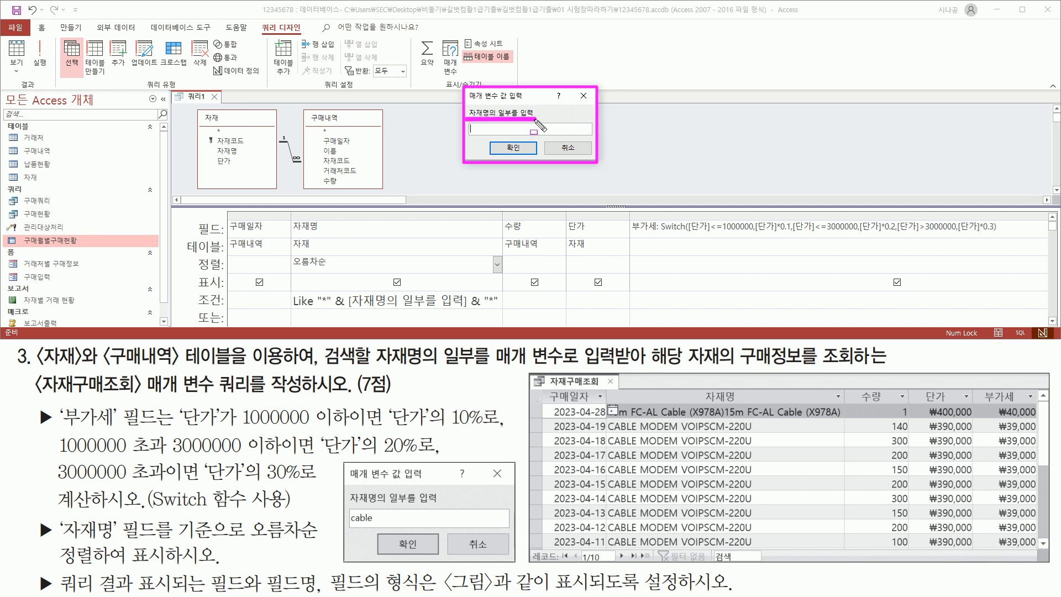
pyautogui.moveTo(352, 504); pyautogui.dragTo(437, 505)
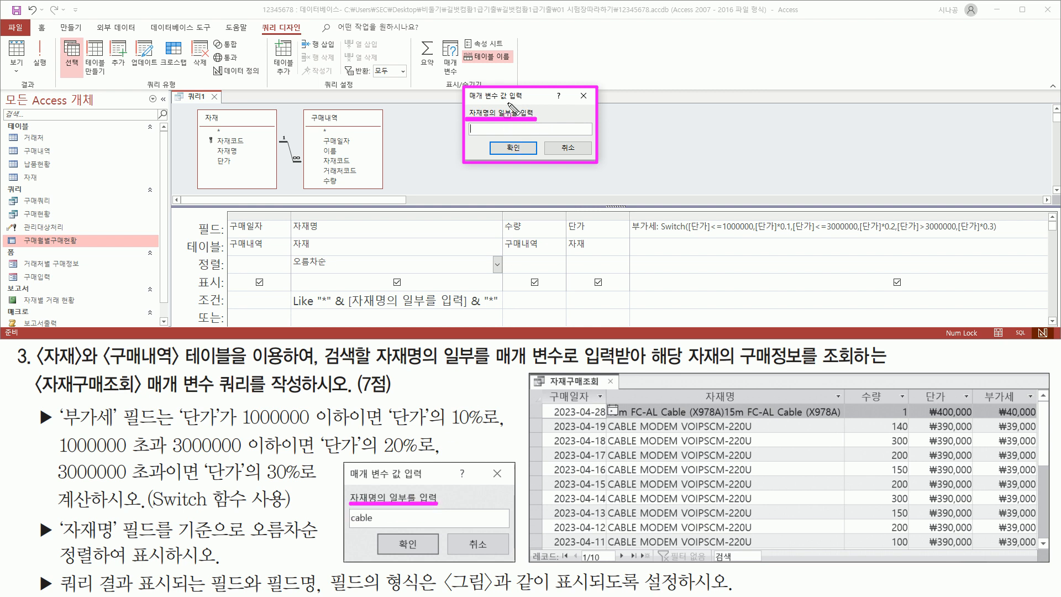
pyautogui.moveTo(400, 295)
pyautogui.mouseDown()
pyautogui.moveTo(400, 311)
pyautogui.moveTo(439, 312)
pyautogui.mouseUp()
pyautogui.moveTo(387, 492)
pyautogui.mouseDown()
pyautogui.moveTo(387, 504)
pyautogui.moveTo(417, 504)
pyautogui.mouseUp()
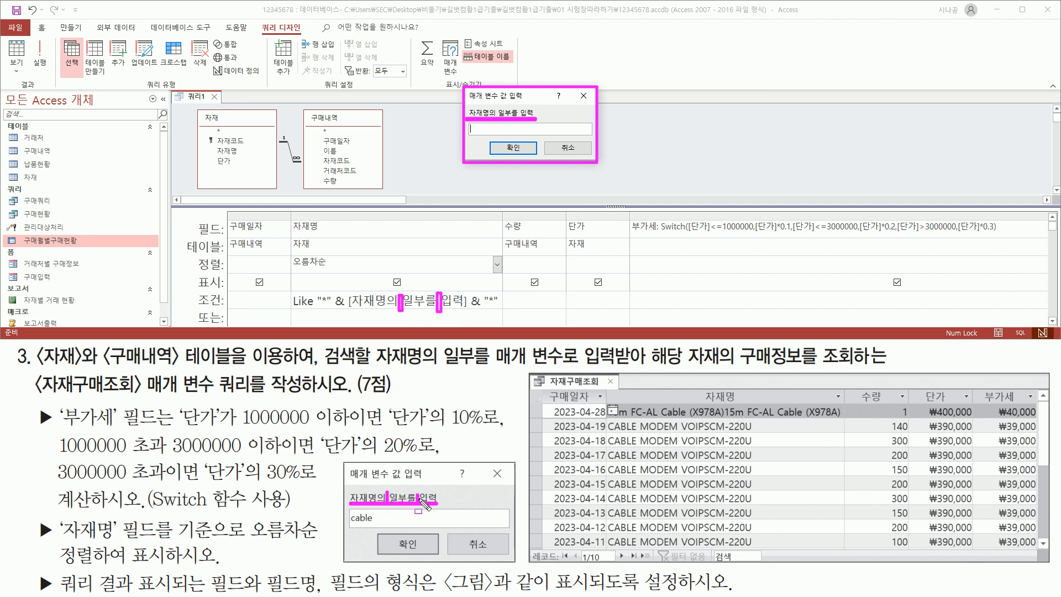
pyautogui.moveTo(346, 524); pyautogui.dragTo(384, 524)
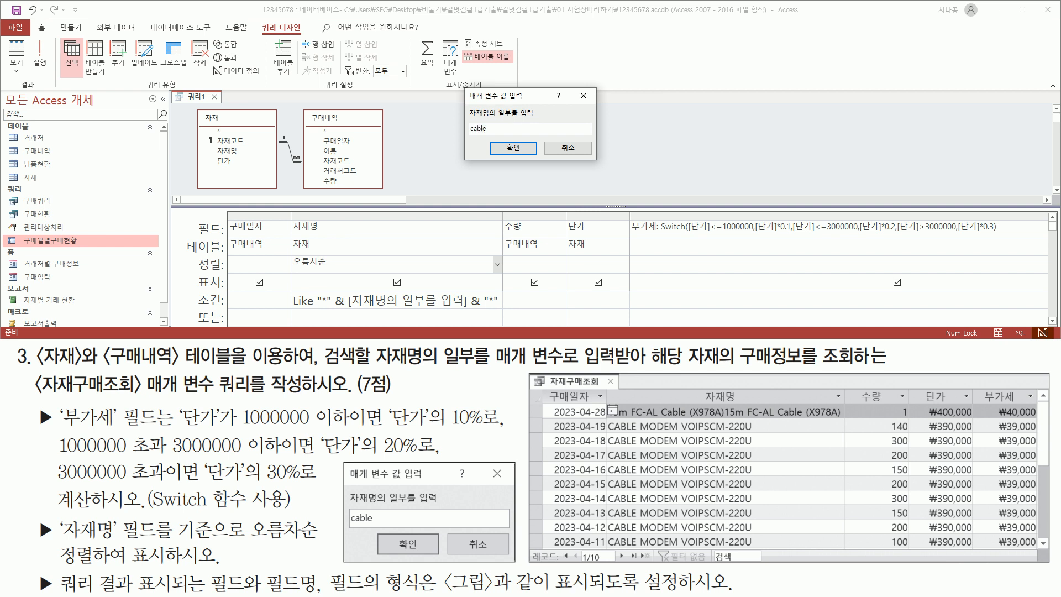
pyautogui.hotkey('ctrl', 'alt', 'd')
pyautogui.moveTo(497, 140); pyautogui.dragTo(532, 155)
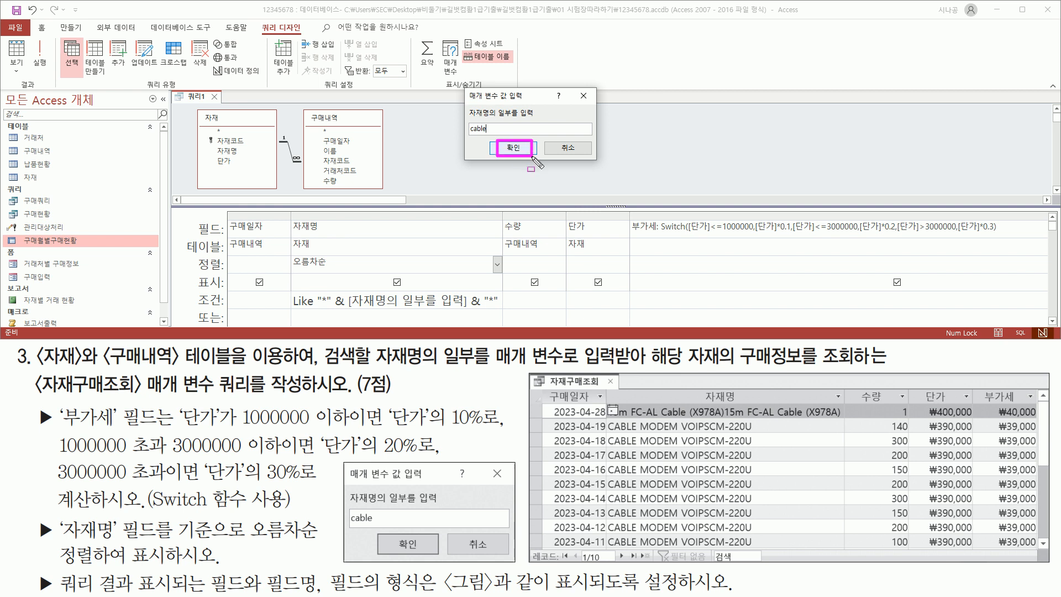
pyautogui.hotkey('ctrl', 'alt', 'd')
pyautogui.click(522, 150)
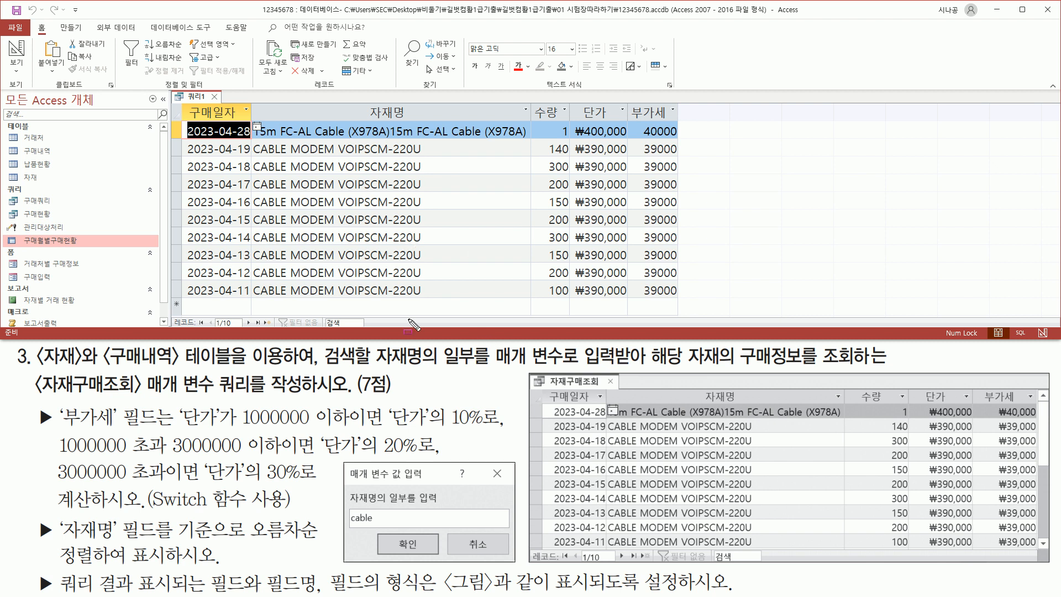
pyautogui.moveTo(175, 319); pyautogui.dragTo(254, 328)
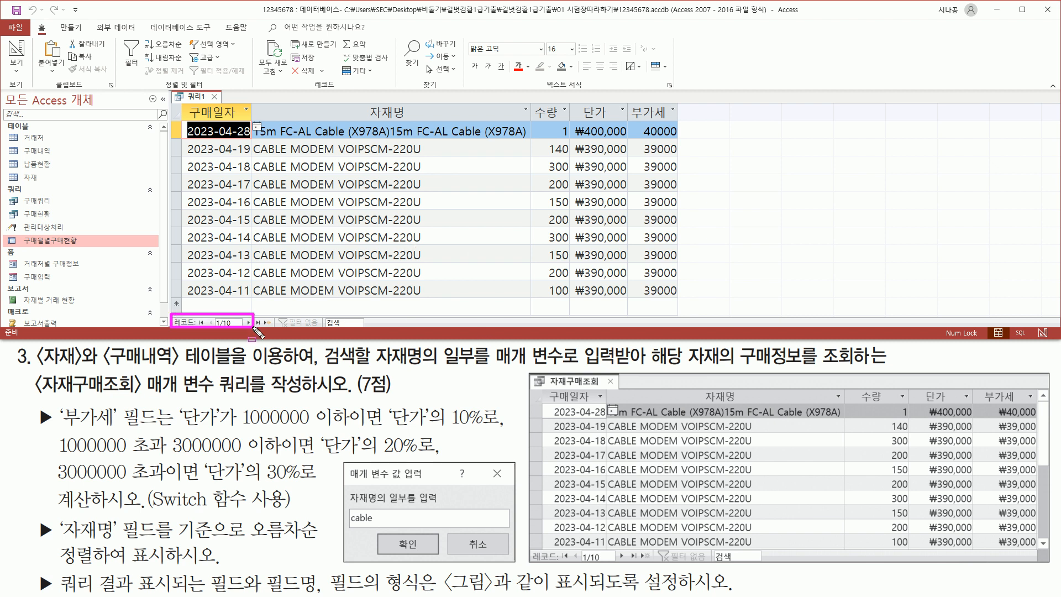
pyautogui.moveTo(530, 548); pyautogui.dragTo(643, 563)
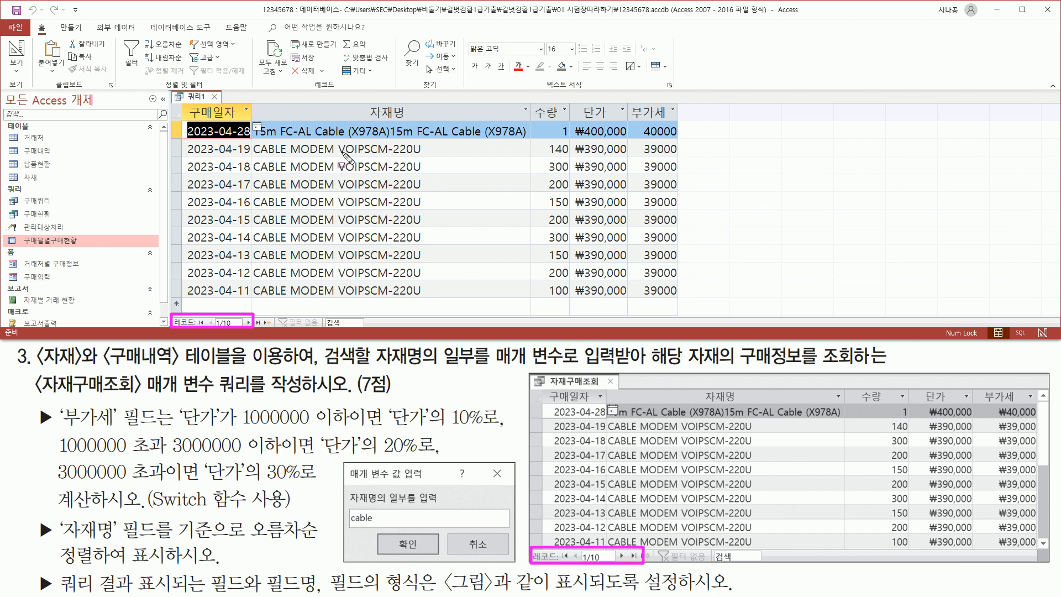
pyautogui.moveTo(183, 101)
pyautogui.mouseDown()
pyautogui.moveTo(193, 124)
pyautogui.moveTo(616, 132)
pyautogui.moveTo(681, 124)
pyautogui.mouseUp()
pyautogui.moveTo(542, 388); pyautogui.dragTo(1038, 404)
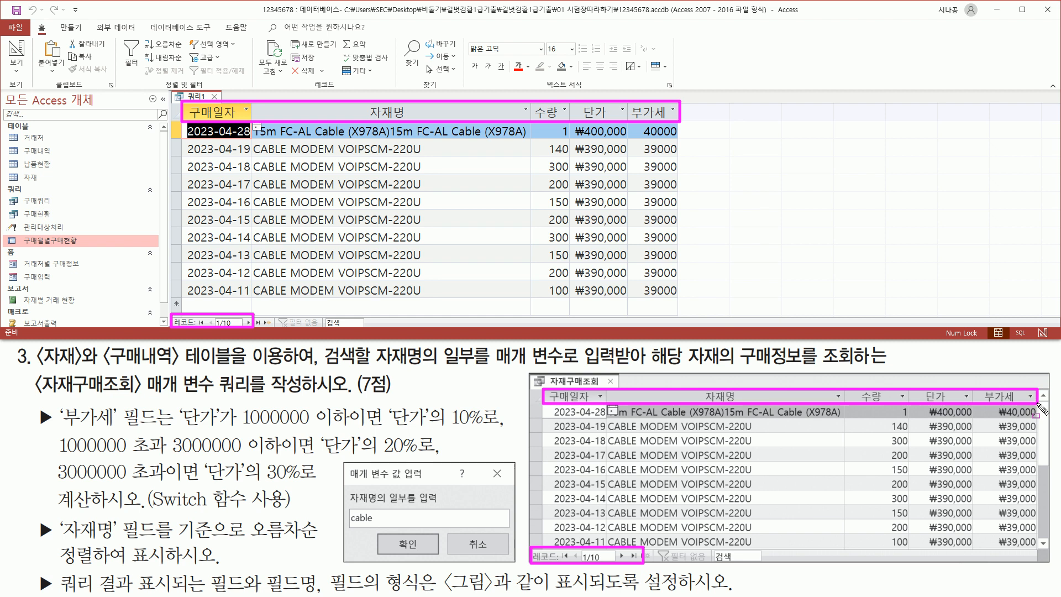
pyautogui.moveTo(184, 124)
pyautogui.mouseDown()
pyautogui.moveTo(251, 143)
pyautogui.moveTo(255, 299)
pyautogui.mouseUp()
pyautogui.moveTo(544, 408)
pyautogui.mouseDown()
pyautogui.moveTo(588, 575)
pyautogui.moveTo(609, 549)
pyautogui.mouseUp()
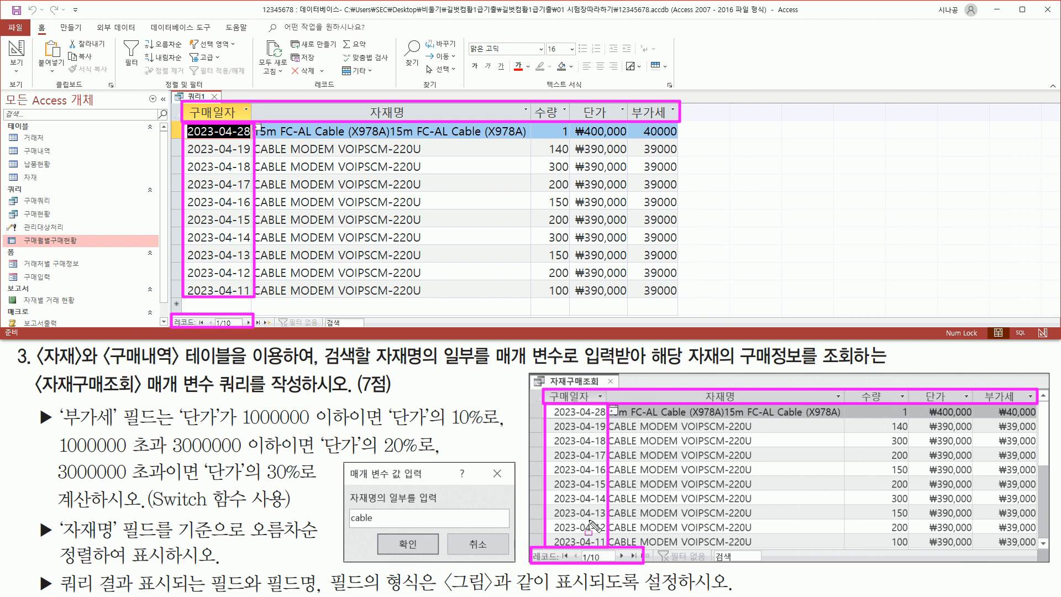
pyautogui.moveTo(254, 123); pyautogui.dragTo(525, 139)
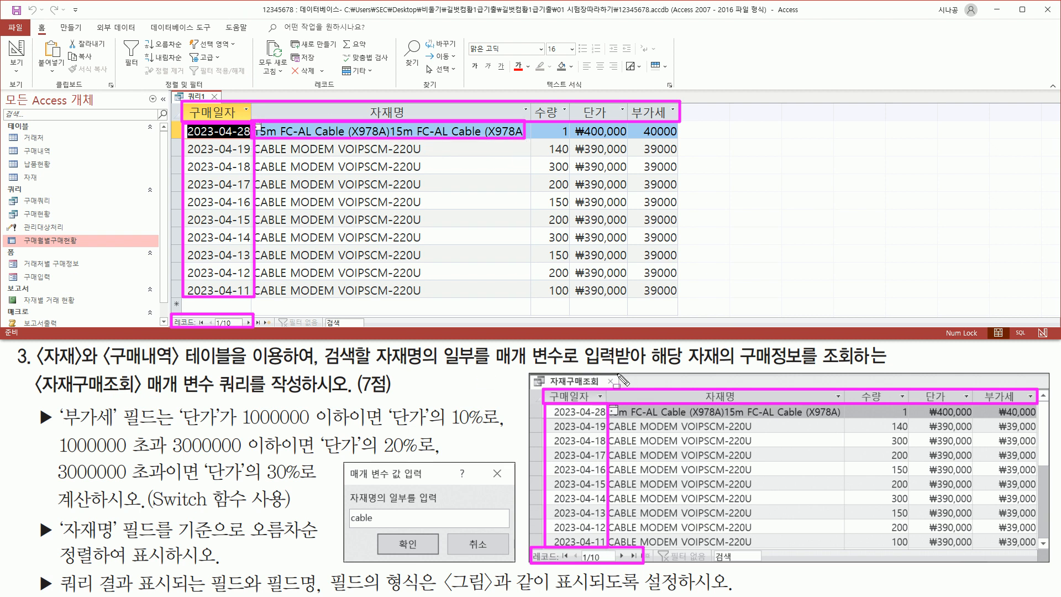
pyautogui.moveTo(608, 408); pyautogui.dragTo(844, 415)
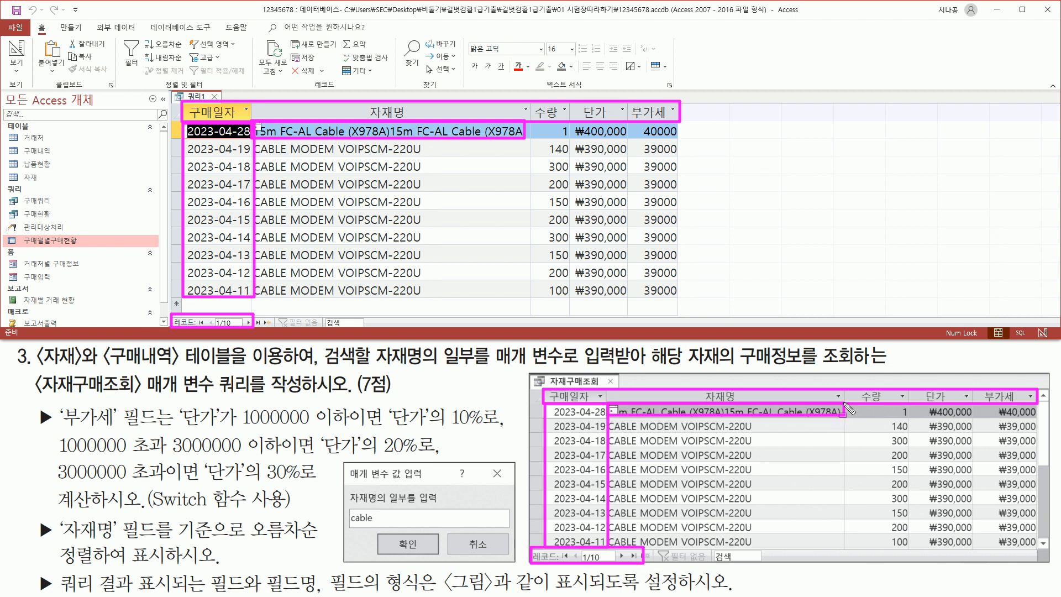
pyautogui.moveTo(254, 140)
pyautogui.mouseDown()
pyautogui.moveTo(379, 303)
pyautogui.moveTo(435, 299)
pyautogui.mouseUp()
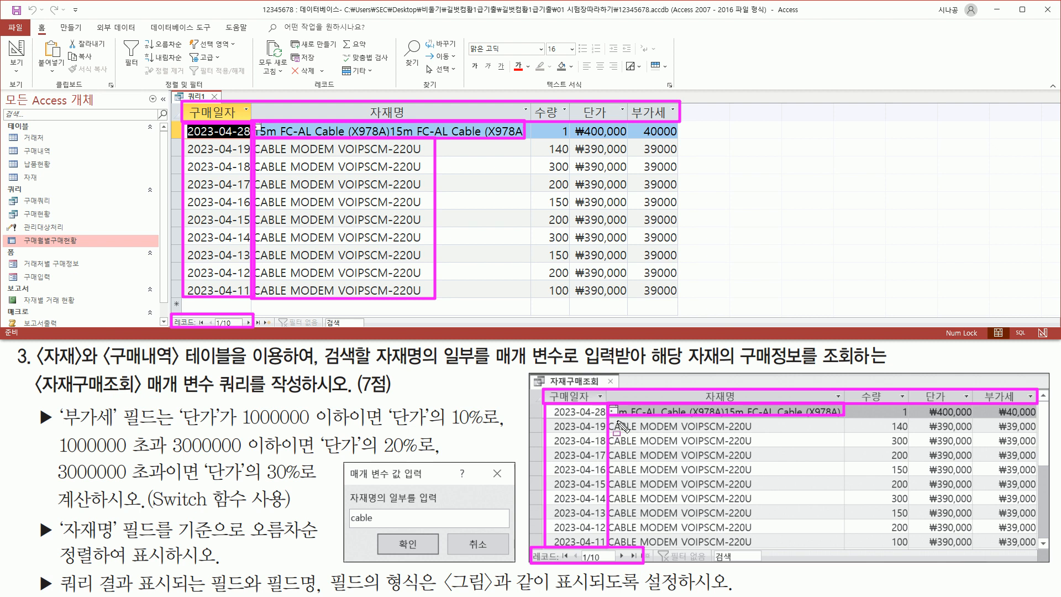
pyautogui.moveTo(607, 417)
pyautogui.mouseDown()
pyautogui.moveTo(625, 486)
pyautogui.moveTo(762, 552)
pyautogui.mouseUp()
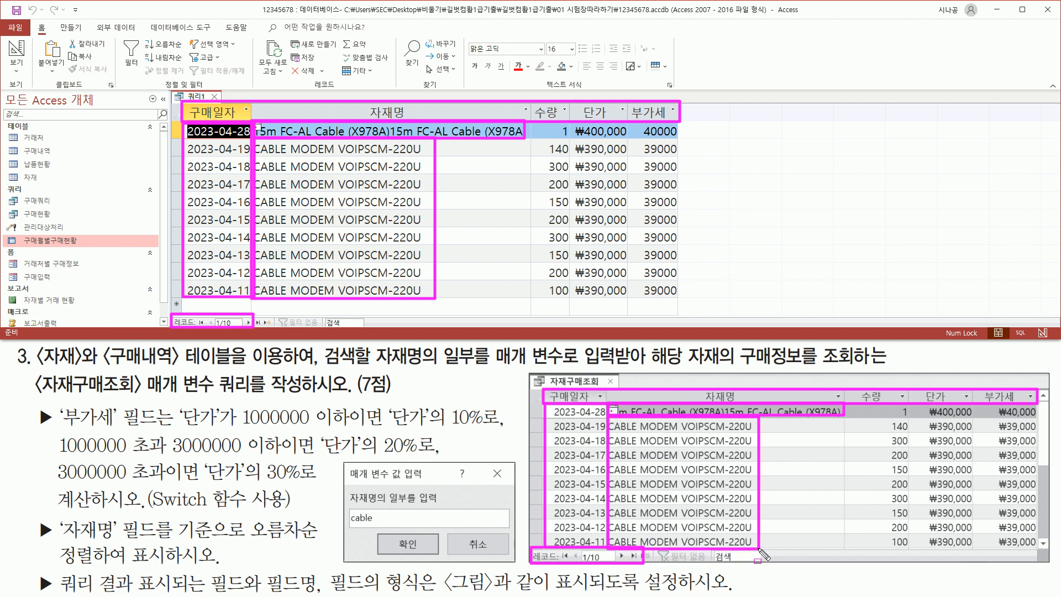
pyautogui.moveTo(541, 119)
pyautogui.mouseDown()
pyautogui.moveTo(561, 136)
pyautogui.moveTo(569, 180)
pyautogui.moveTo(570, 171)
pyautogui.moveTo(571, 310)
pyautogui.mouseUp()
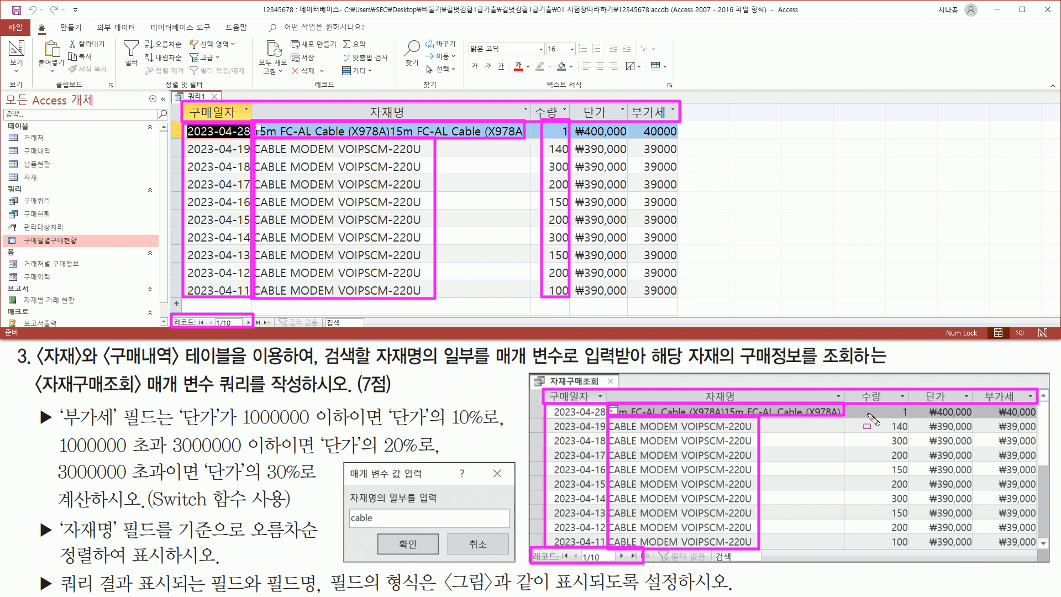
# Compare the 수량, 단가 and 부가세 columns of the query result with the reference figure, including the 부가세 number format
pyautogui.moveTo(873, 406)
pyautogui.mouseDown()
pyautogui.moveTo(900, 549)
pyautogui.moveTo(916, 551)
pyautogui.mouseUp()
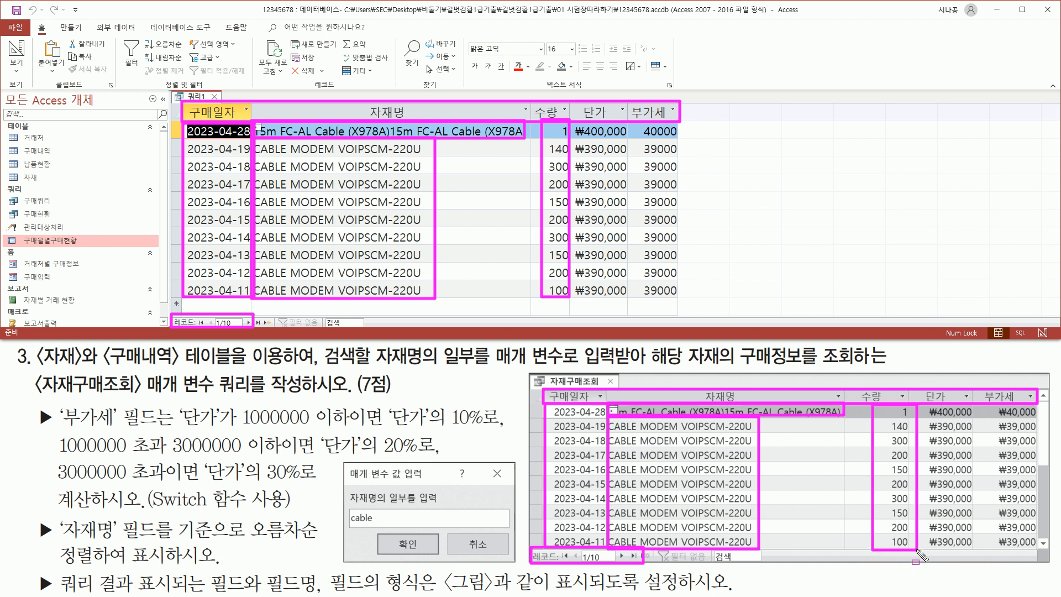
pyautogui.moveTo(573, 122)
pyautogui.mouseDown()
pyautogui.moveTo(630, 125)
pyautogui.moveTo(633, 305)
pyautogui.mouseUp()
pyautogui.moveTo(926, 411); pyautogui.dragTo(980, 555)
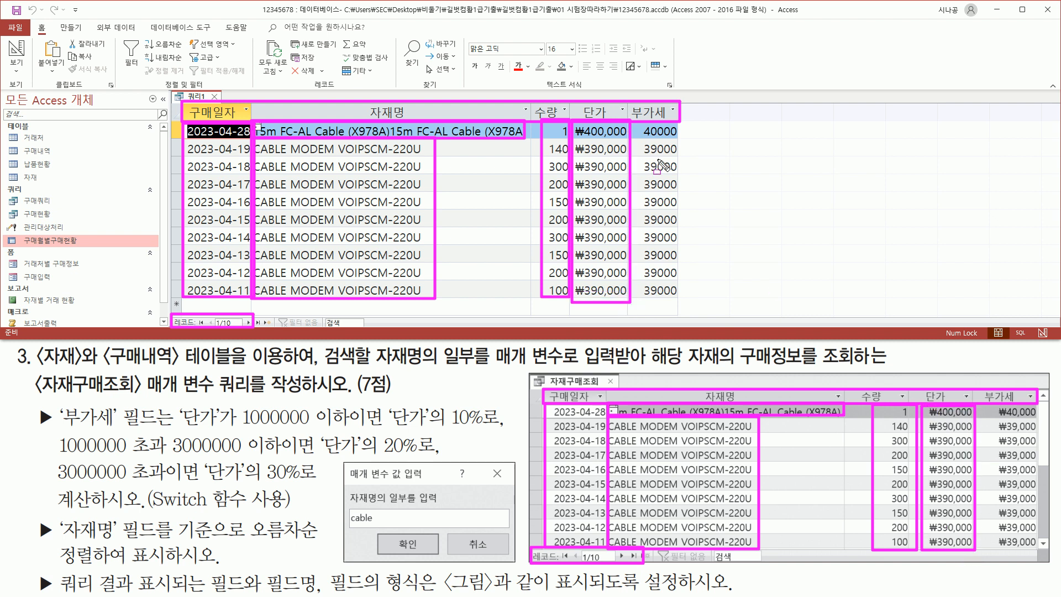
pyautogui.moveTo(640, 120); pyautogui.dragTo(683, 301)
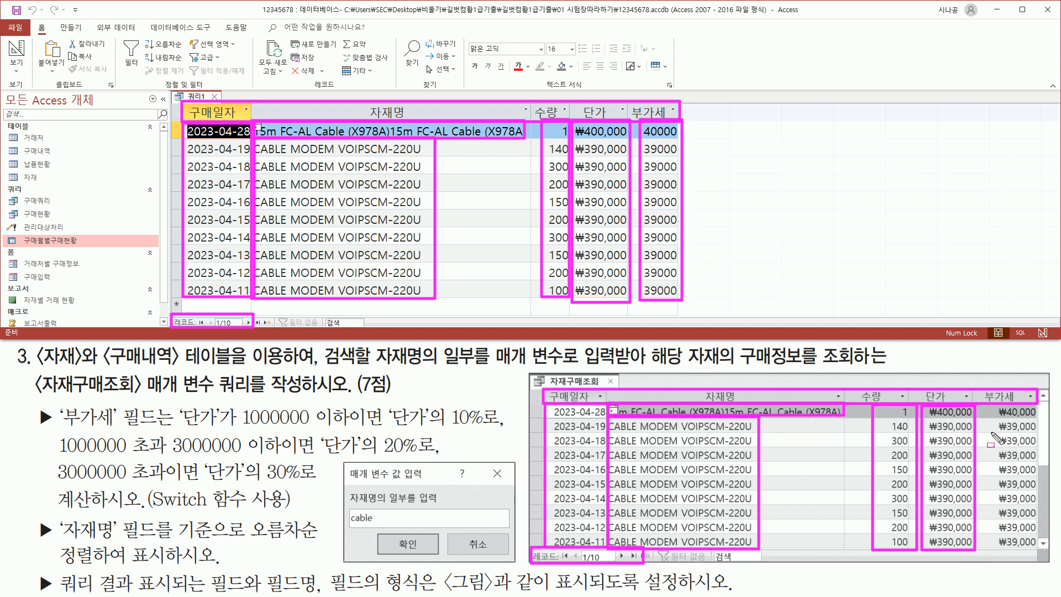
pyautogui.moveTo(986, 405)
pyautogui.mouseDown()
pyautogui.moveTo(1050, 574)
pyautogui.moveTo(1042, 548)
pyautogui.mouseUp()
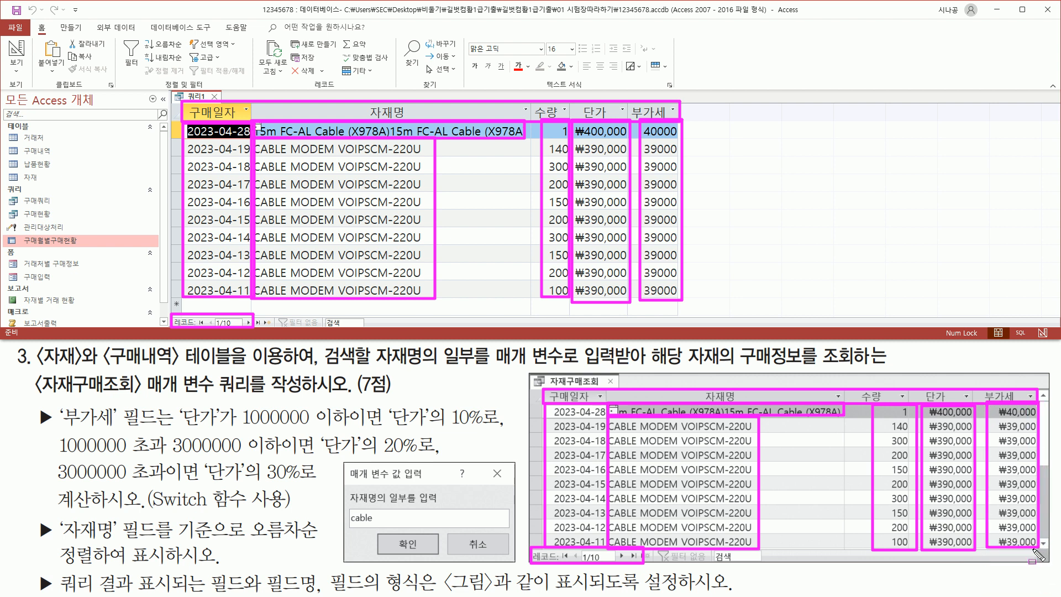
pyautogui.press('Escape')
pyautogui.moveTo(628, 132)
pyautogui.mouseDown()
pyautogui.moveTo(671, 293)
pyautogui.moveTo(685, 304)
pyautogui.mouseUp()
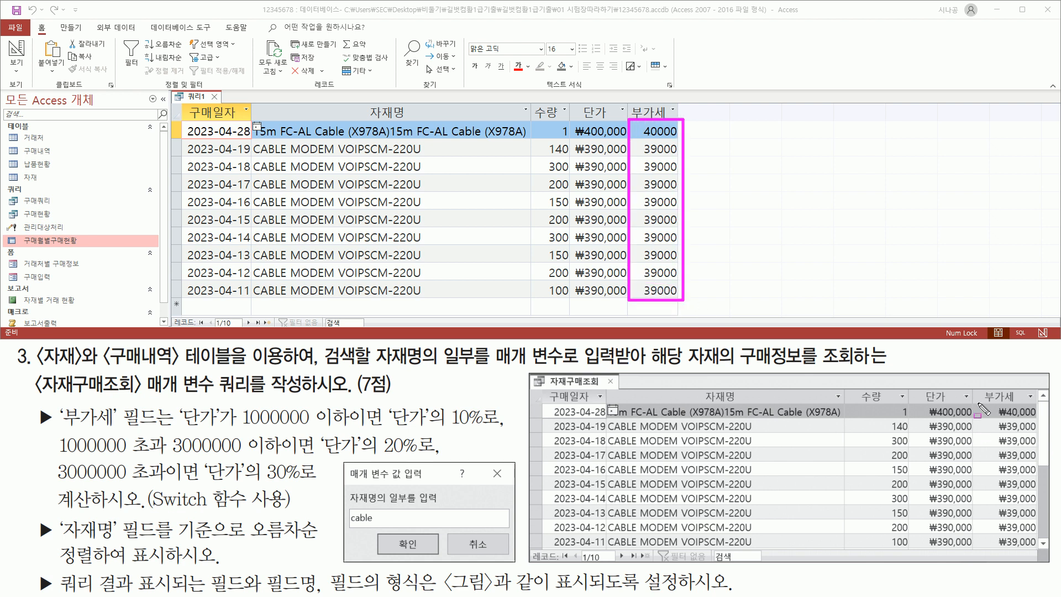
pyautogui.moveTo(977, 403); pyautogui.dragTo(1038, 551)
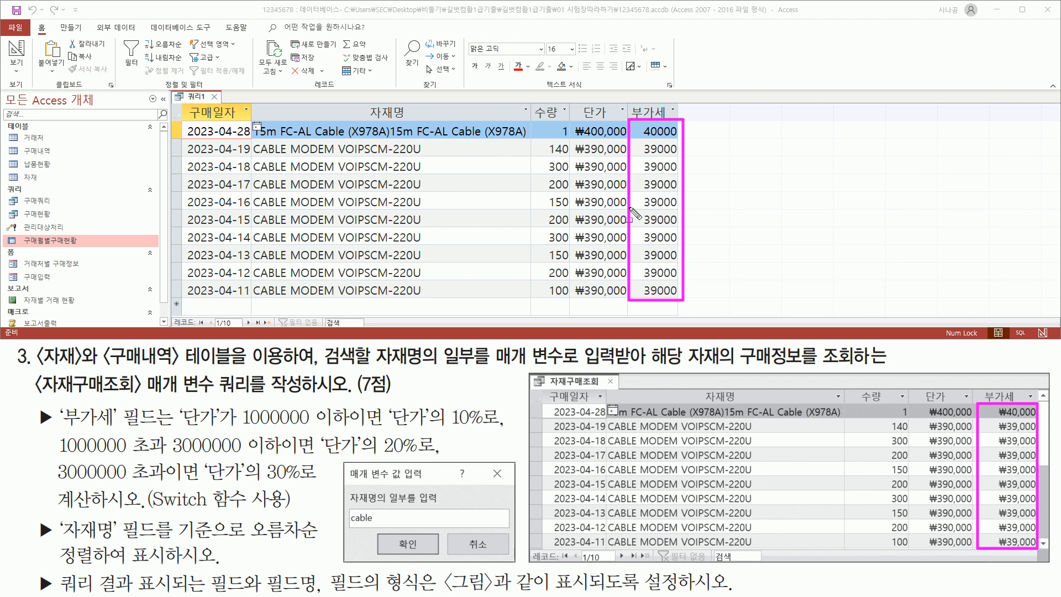
pyautogui.press('Escape')
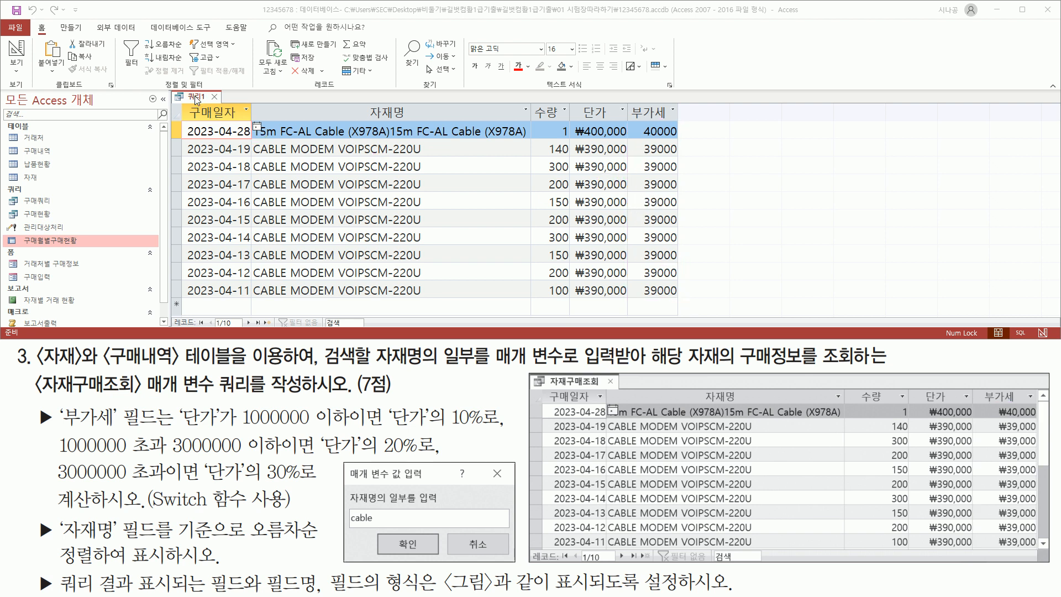
# Return the query to design view and open the field properties of the calculated 부가세 field
pyautogui.rightClick(196, 100)
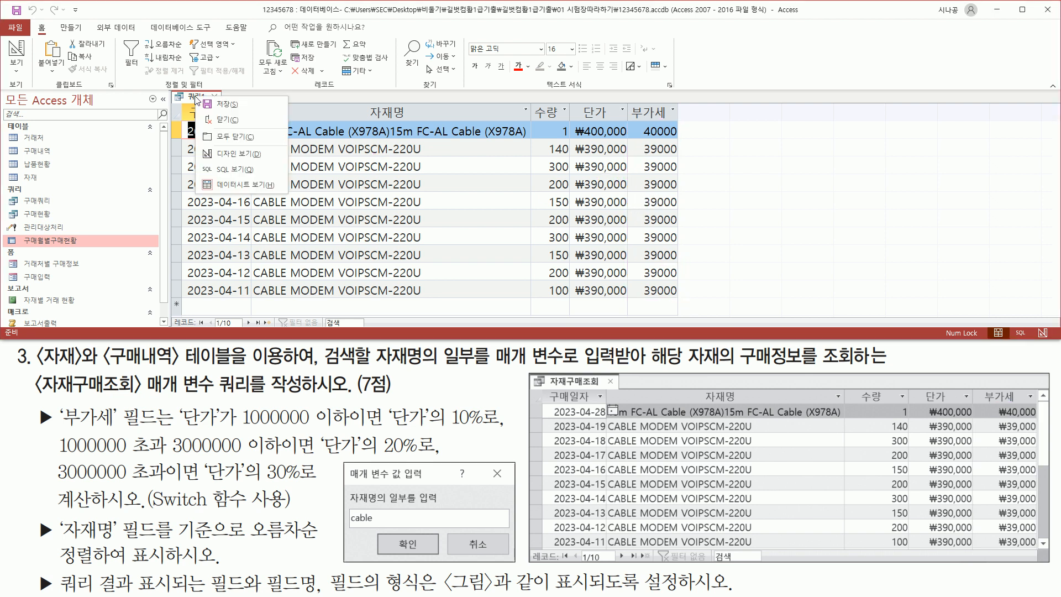
pyautogui.click(224, 150)
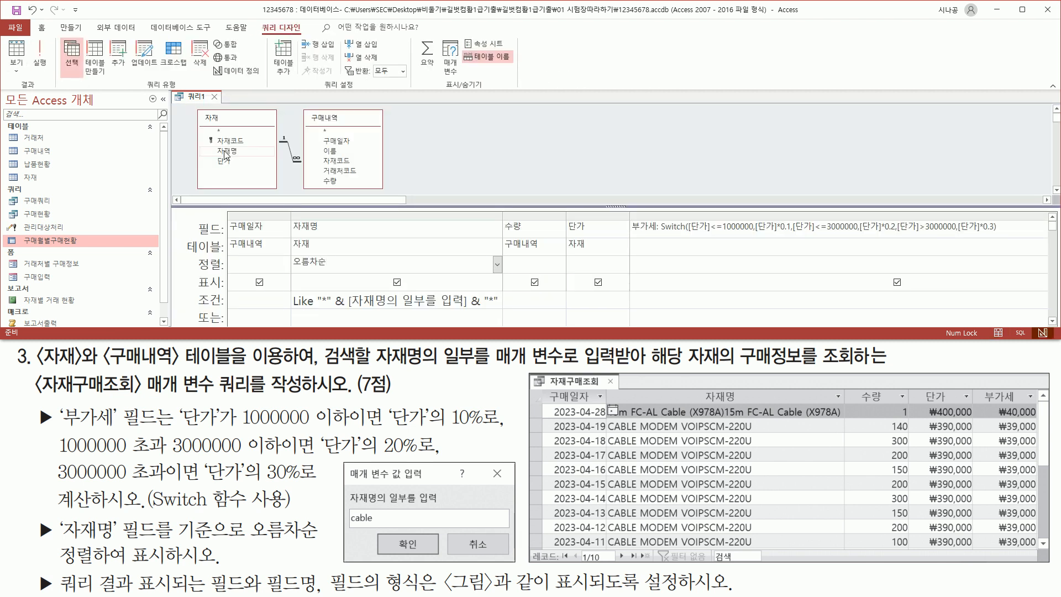
pyautogui.click(697, 227)
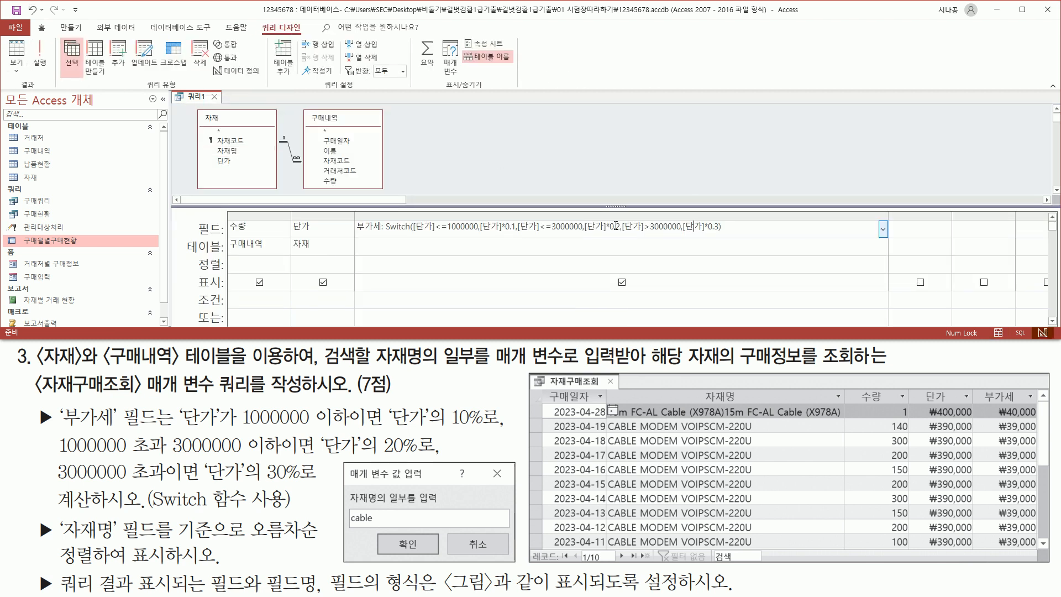
pyautogui.rightClick(520, 228)
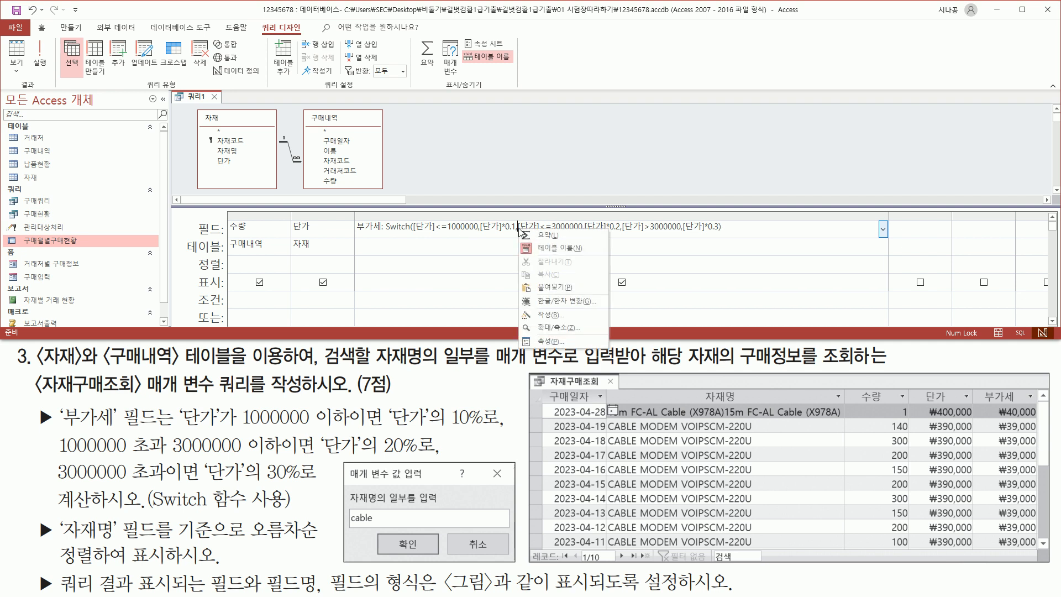
pyautogui.click(547, 341)
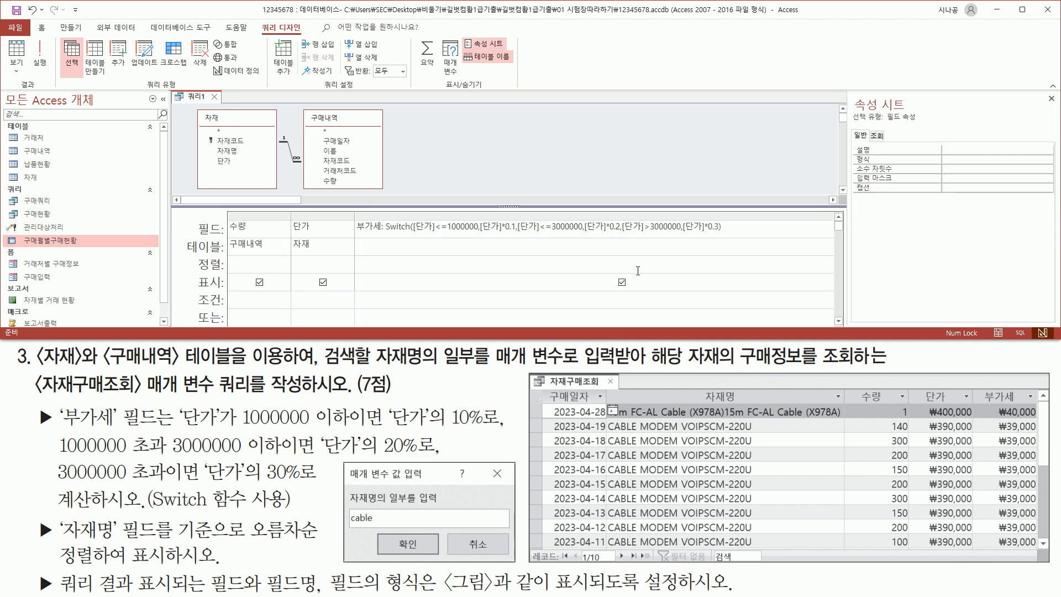
pyautogui.moveTo(849, 92); pyautogui.dragTo(918, 117)
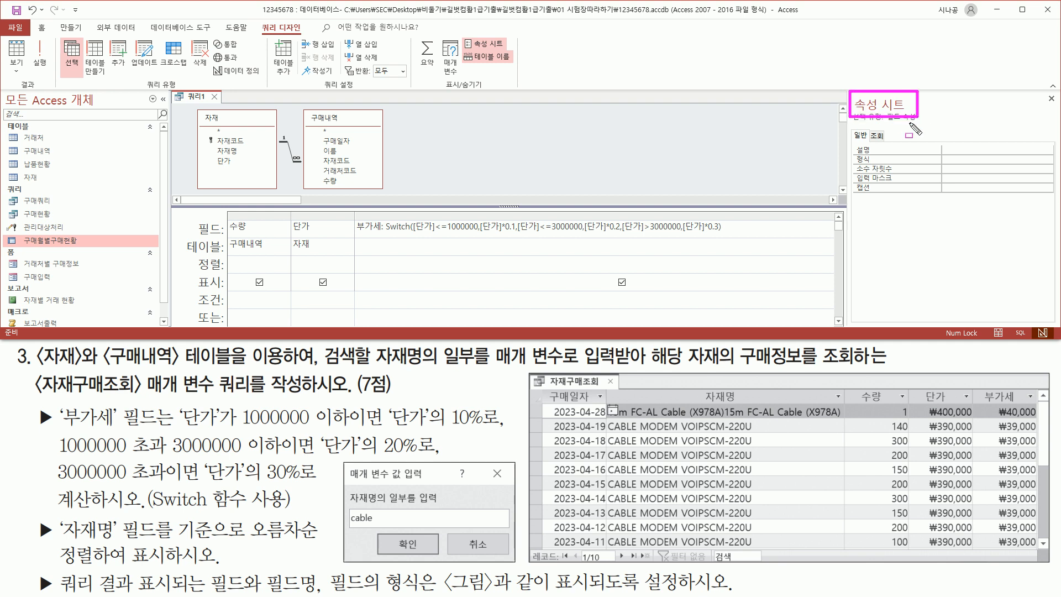
pyautogui.moveTo(849, 163); pyautogui.dragTo(1032, 165)
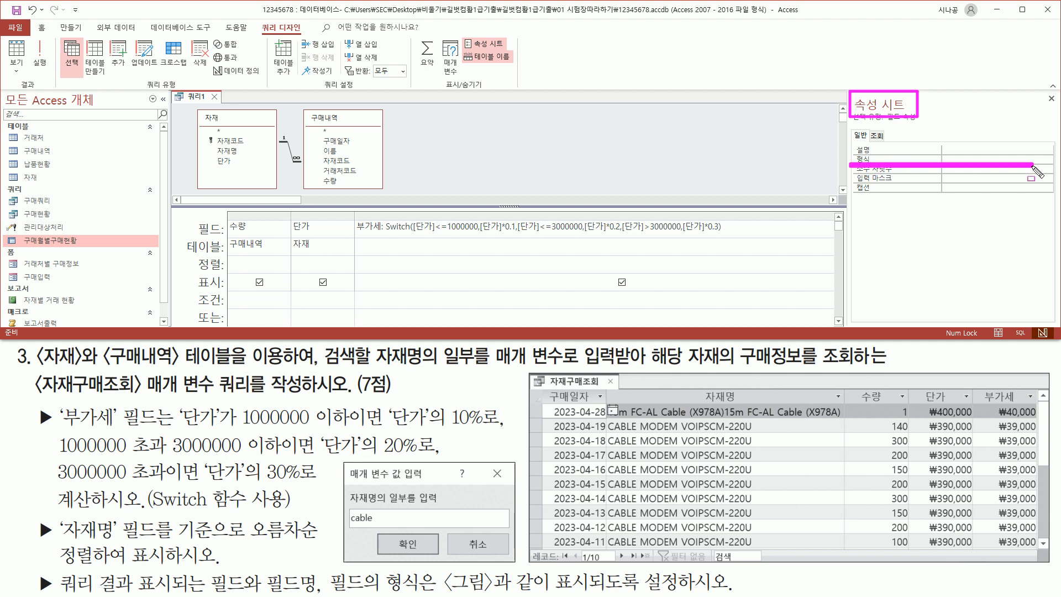
pyautogui.press('Escape')
# Set the 부가세 field's 형식 property to 통화 and close its property sheet
pyautogui.click(1047, 160)
pyautogui.click(1048, 160)
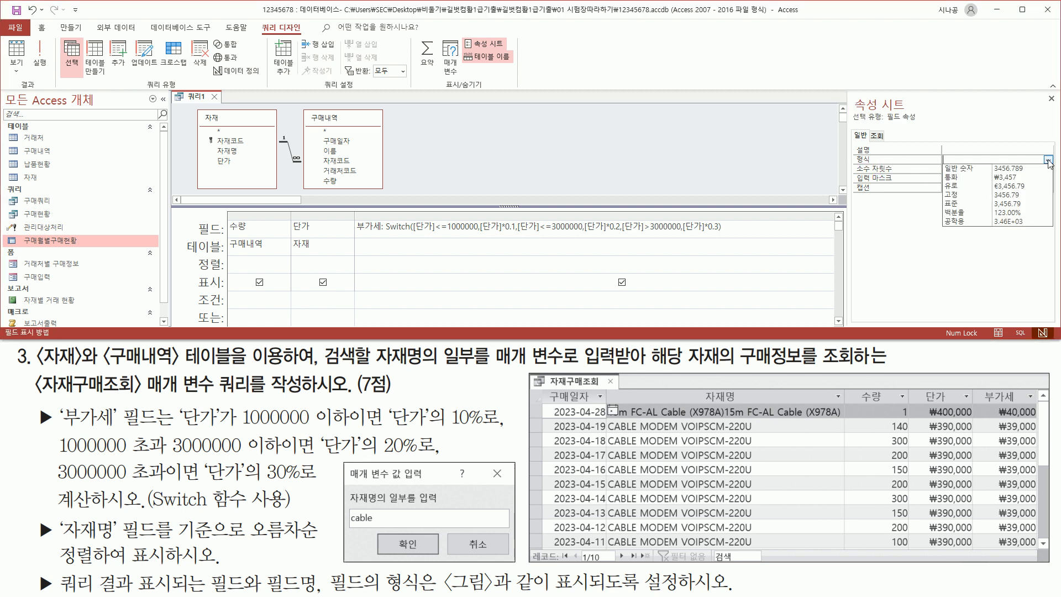
pyautogui.click(1005, 178)
pyautogui.hotkey('ctrl', '2')
pyautogui.moveTo(854, 165); pyautogui.dragTo(962, 164)
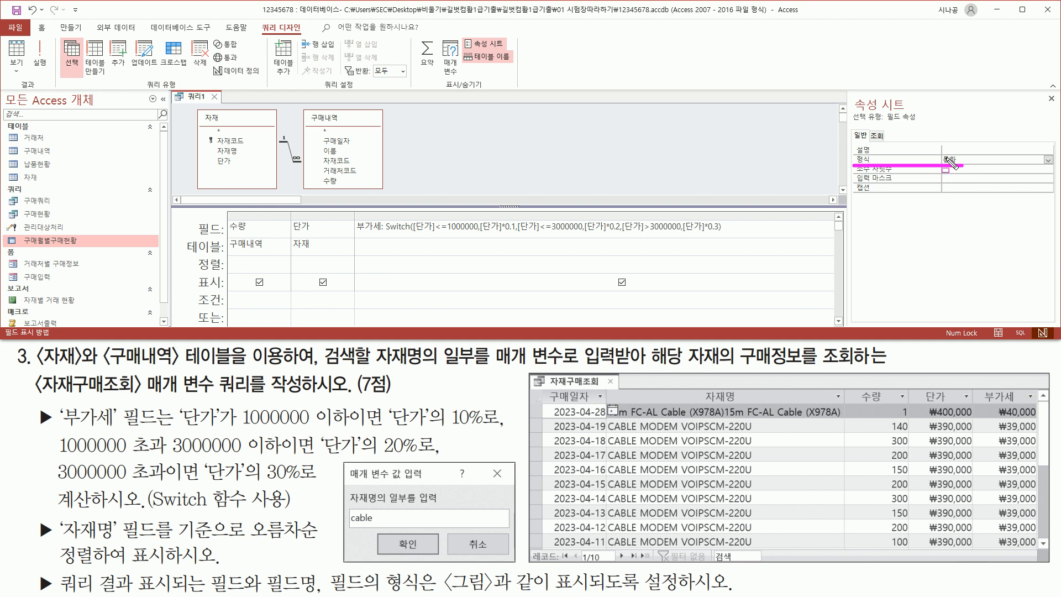
pyautogui.moveTo(1044, 90); pyautogui.dragTo(1058, 110)
pyautogui.press('Escape')
pyautogui.click(1051, 100)
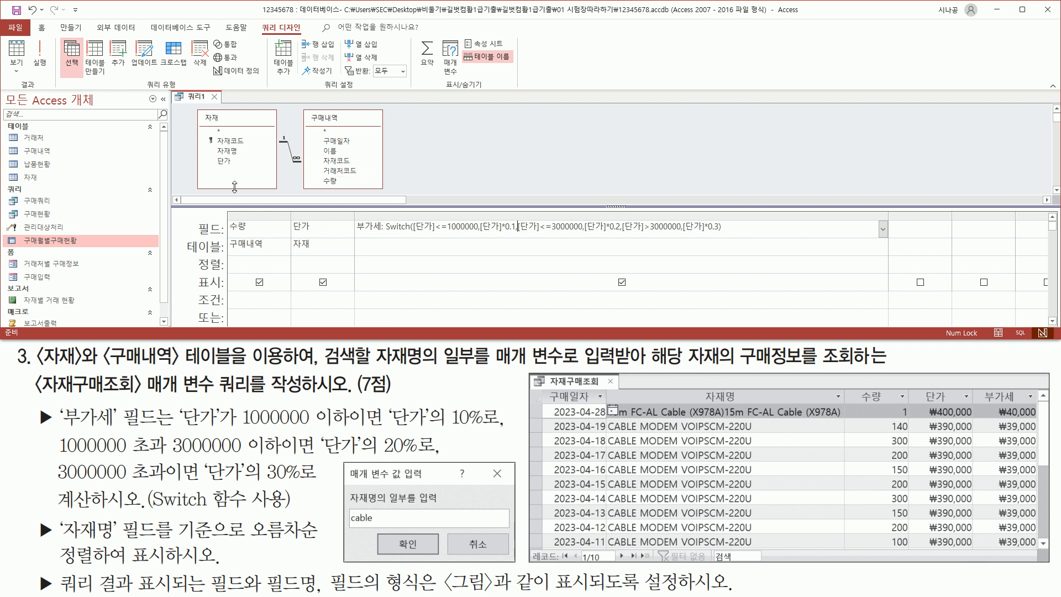
# Run the query with cable as the 자재명의 일부를 입력 value and compare the 부가세 format with the reference figure
pyautogui.hotkey('ctrl', '2')
pyautogui.moveTo(28, 38); pyautogui.dragTo(51, 78)
pyautogui.press('Escape')
pyautogui.click(42, 53)
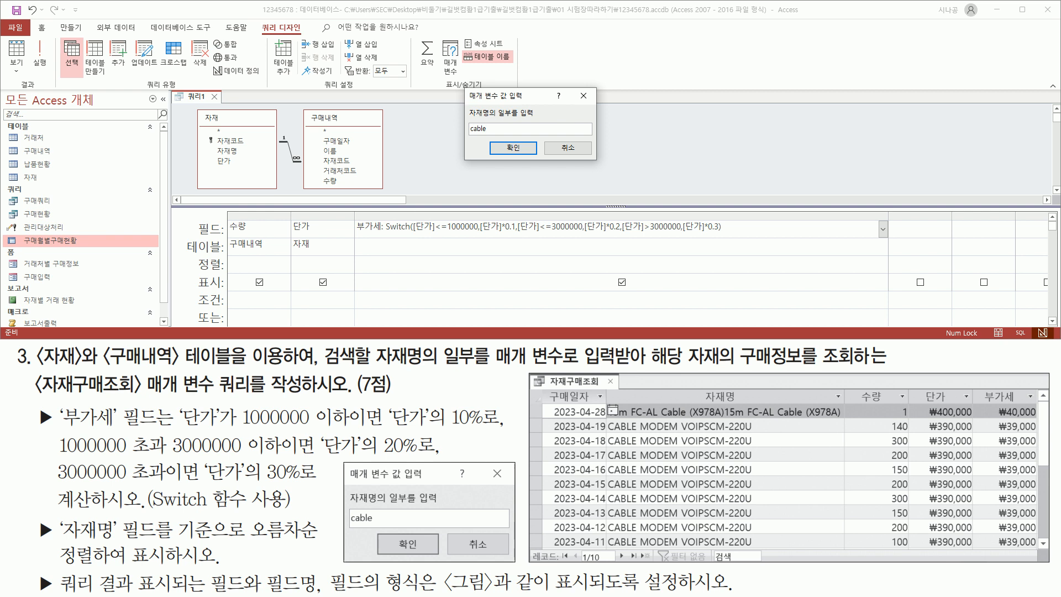
pyautogui.click(521, 148)
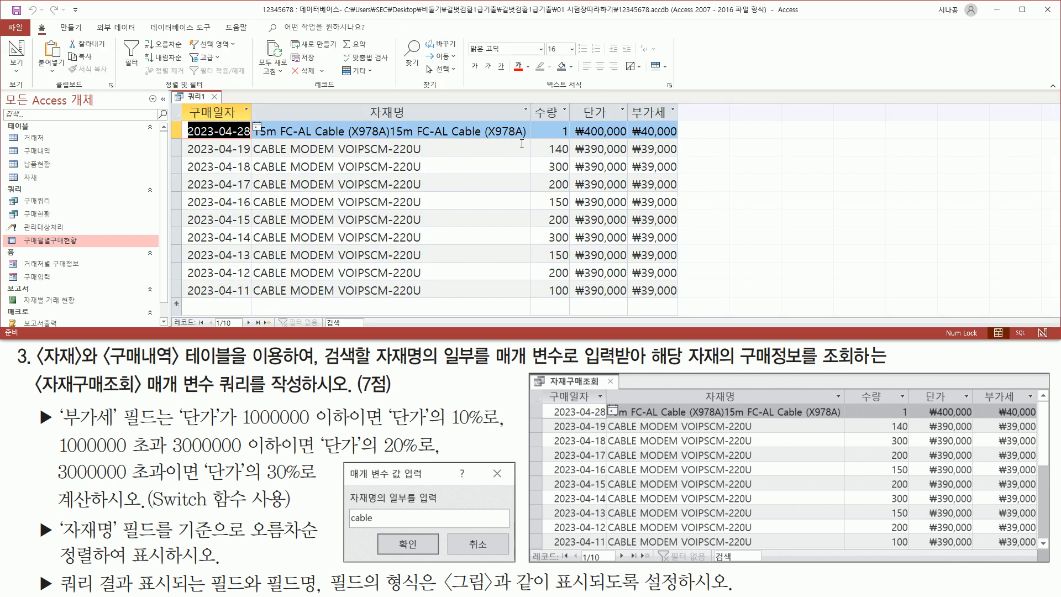
pyautogui.moveTo(178, 102); pyautogui.dragTo(687, 307)
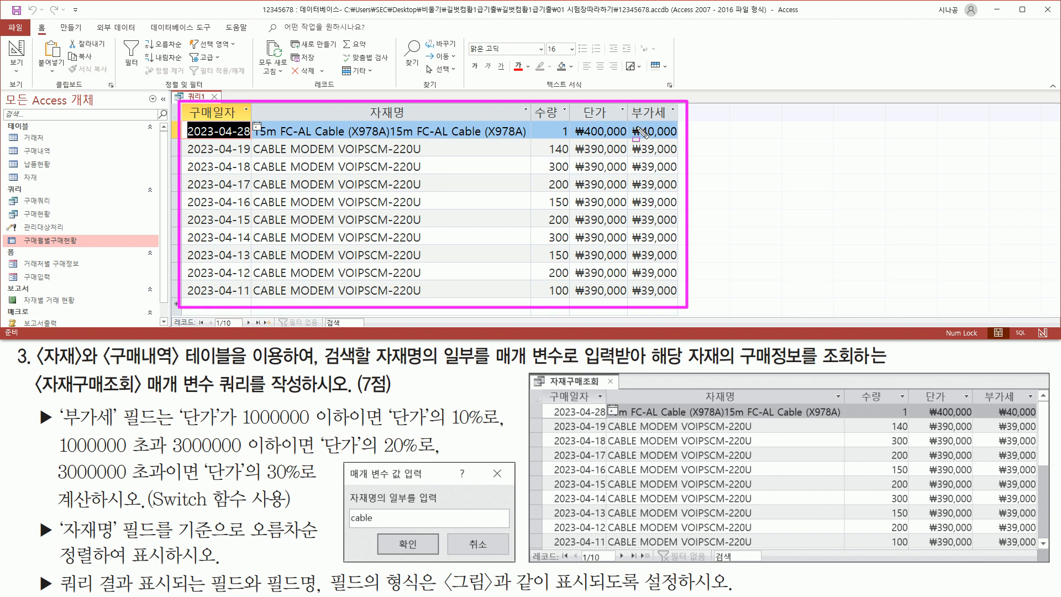
pyautogui.moveTo(628, 121); pyautogui.dragTo(684, 302)
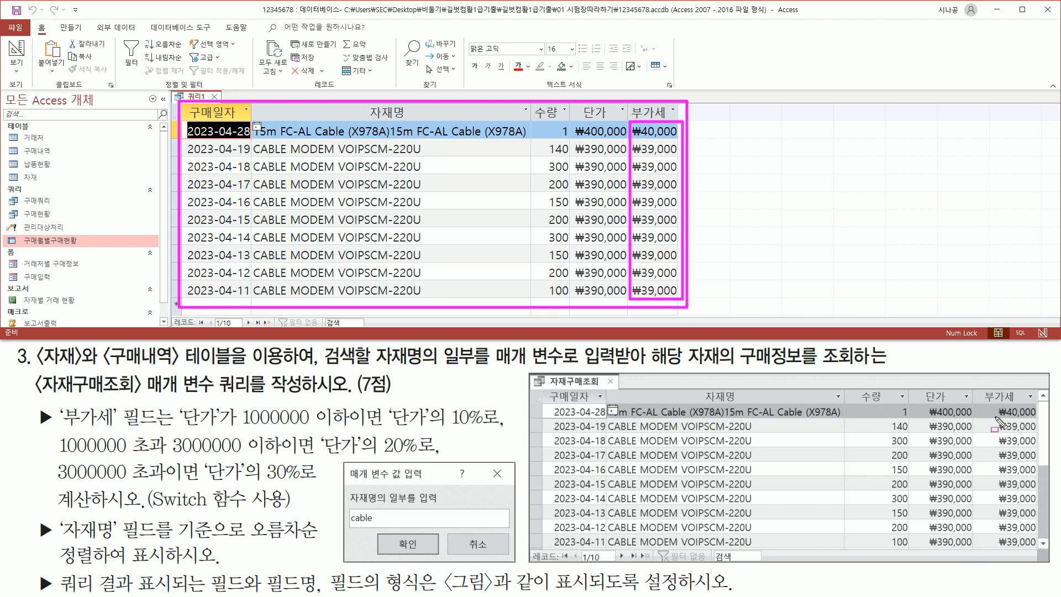
pyautogui.moveTo(992, 402); pyautogui.dragTo(1042, 555)
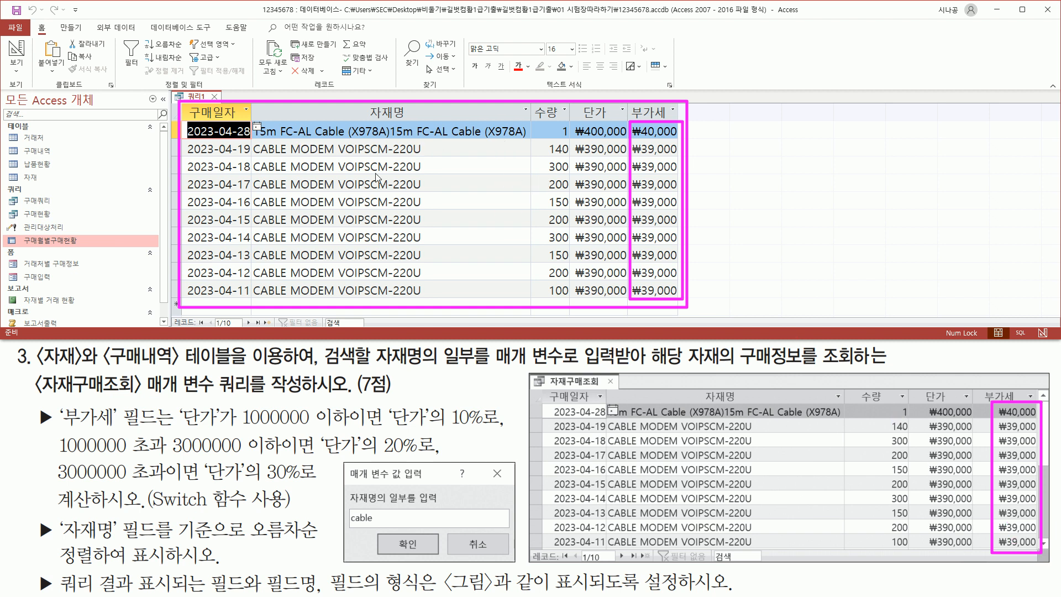
pyautogui.press('Escape')
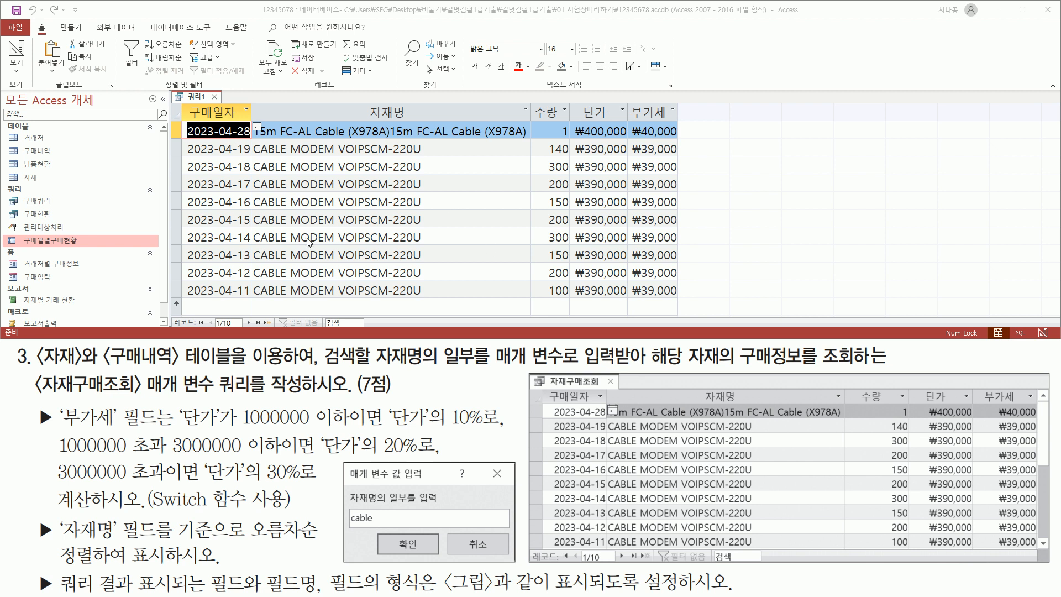
# Close the query and choose to keep its design changes
pyautogui.moveTo(208, 90); pyautogui.dragTo(222, 103)
pyautogui.press('Escape')
pyautogui.click(214, 97)
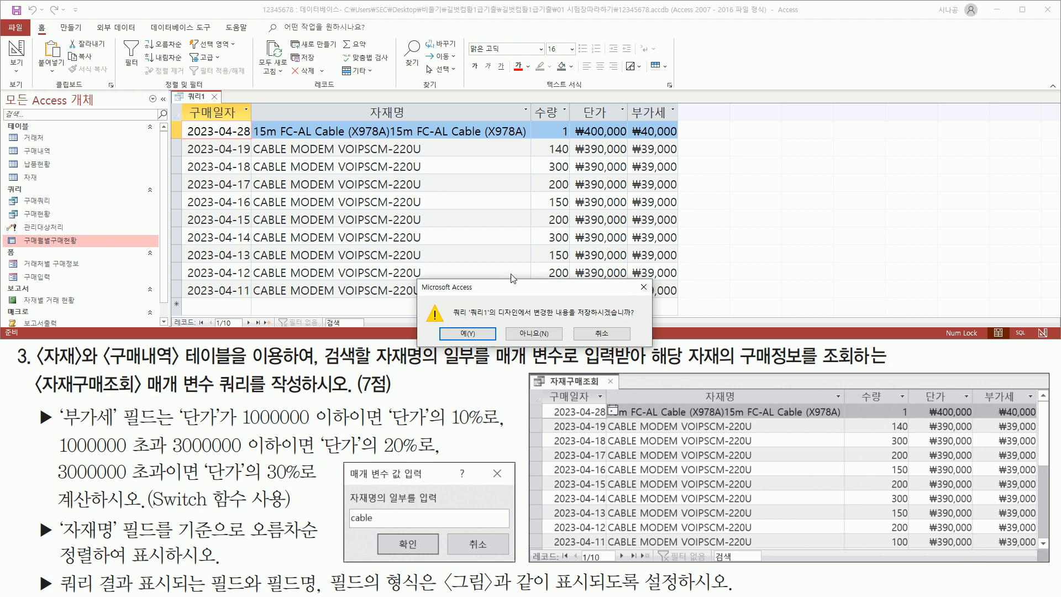
pyautogui.moveTo(523, 290); pyautogui.dragTo(462, 192)
pyautogui.moveTo(384, 234); pyautogui.dragTo(442, 252)
pyautogui.press('Escape')
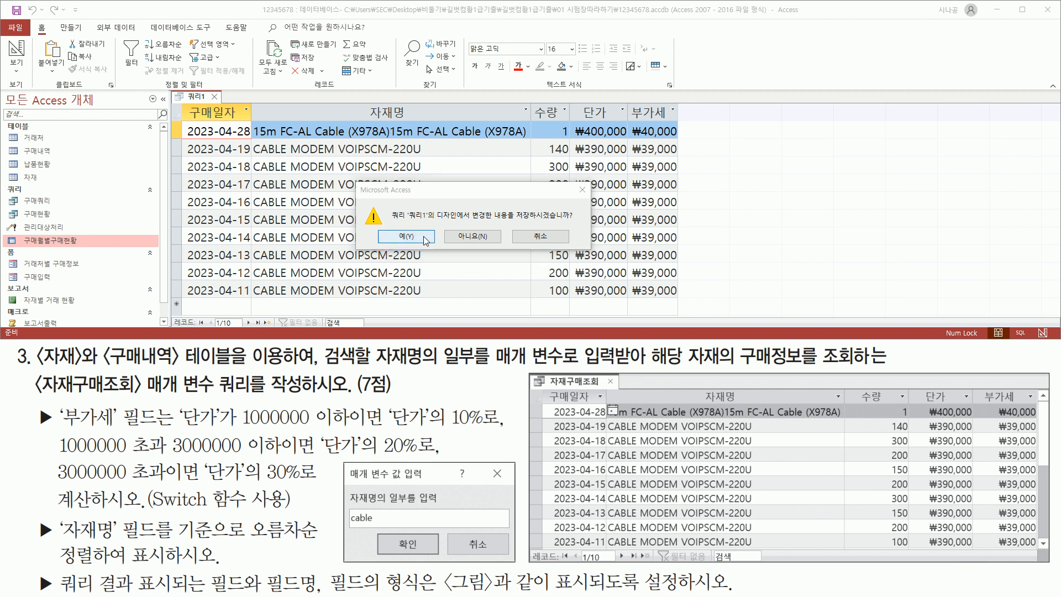
pyautogui.click(424, 237)
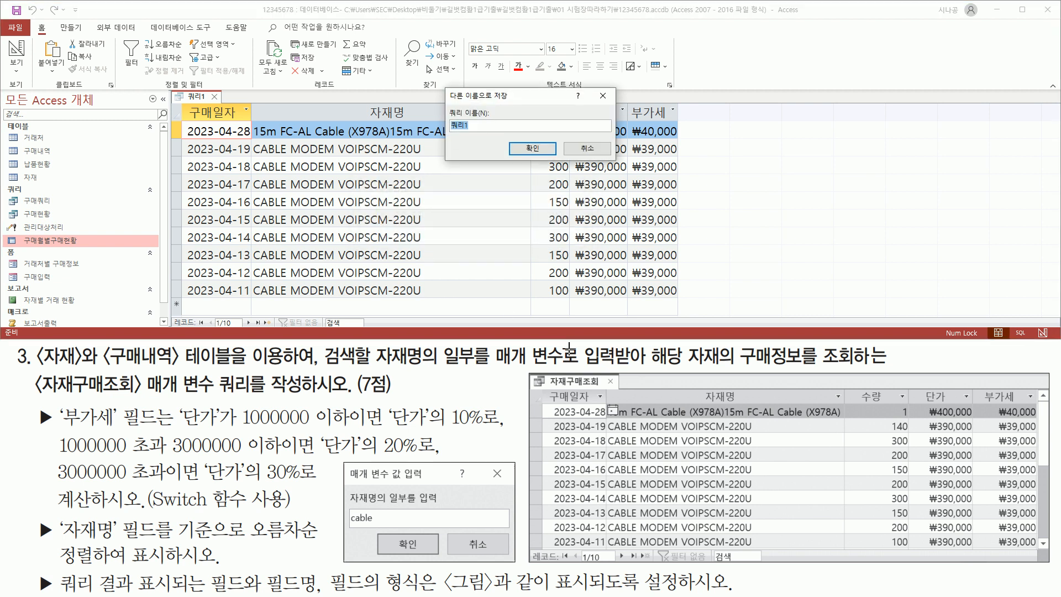
# Save the query under the name 자재구매조회
pyautogui.moveTo(447, 103); pyautogui.dragTo(504, 136)
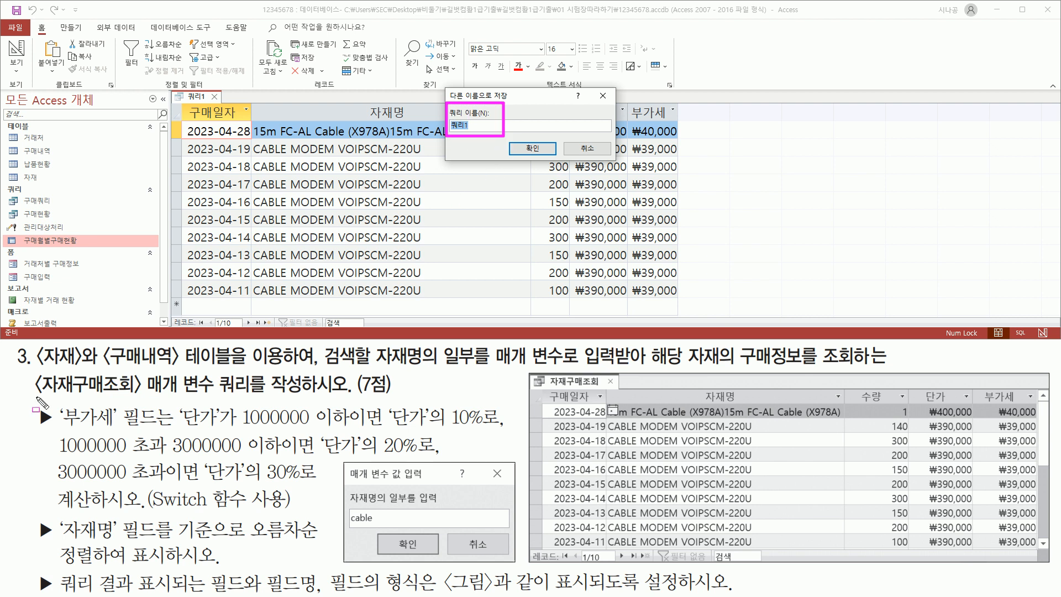
pyautogui.moveTo(36, 395); pyautogui.dragTo(310, 396)
pyautogui.press('Escape')
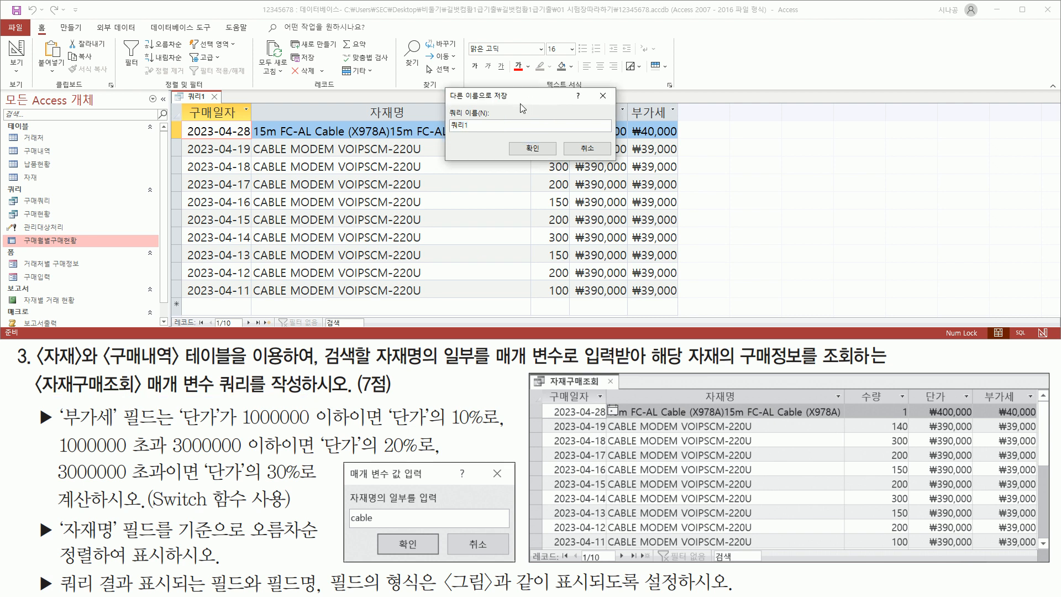
pyautogui.write('wkwo')
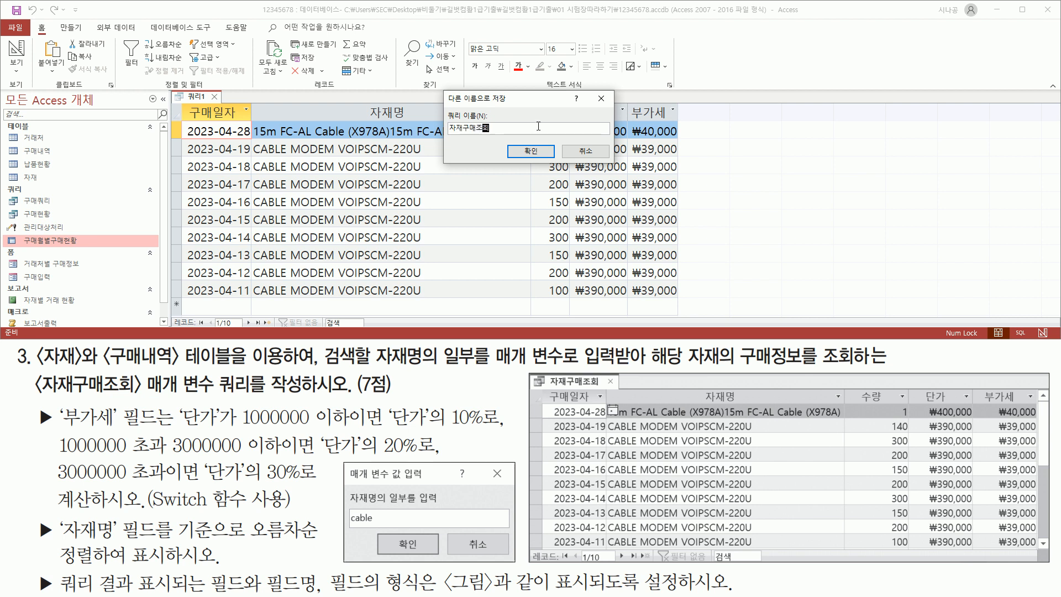
pyautogui.hotkey('ctrl', '2')
pyautogui.moveTo(449, 134); pyautogui.dragTo(489, 135)
pyautogui.moveTo(512, 141); pyautogui.dragTo(548, 159)
pyautogui.click(530, 150)
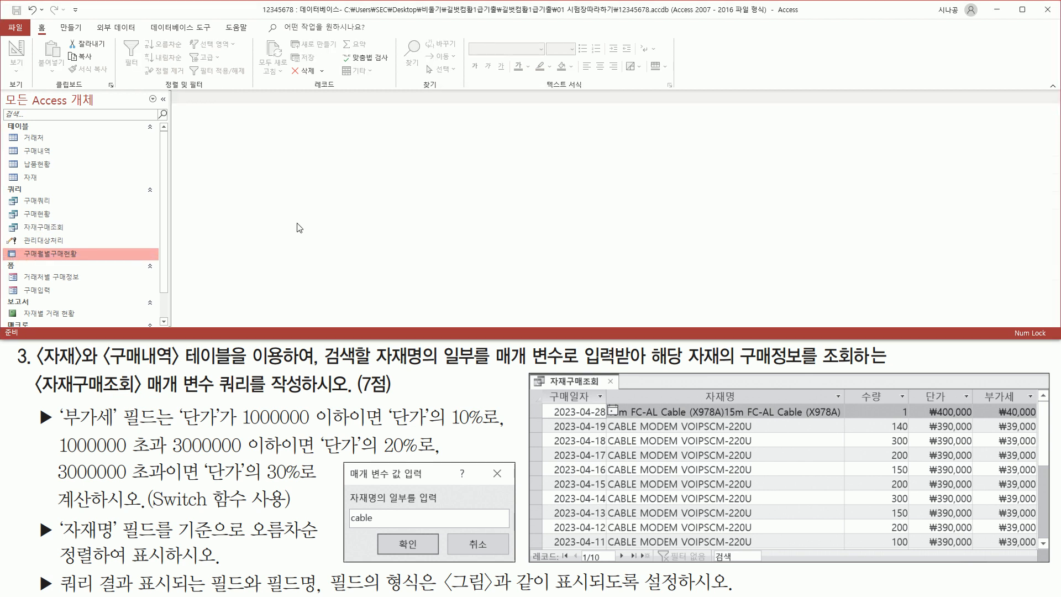
pyautogui.moveTo(15, 222); pyautogui.dragTo(81, 249)
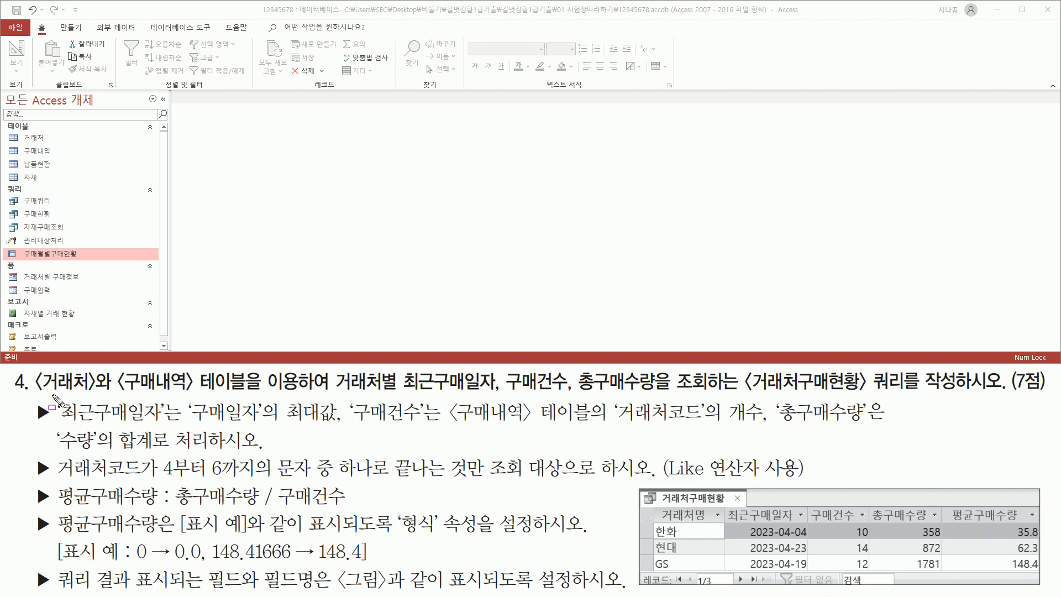
# Examine question 4 for the source tables, grouping, summary fields and query name required for 거래처구매현황
pyautogui.moveTo(36, 394); pyautogui.dragTo(190, 393)
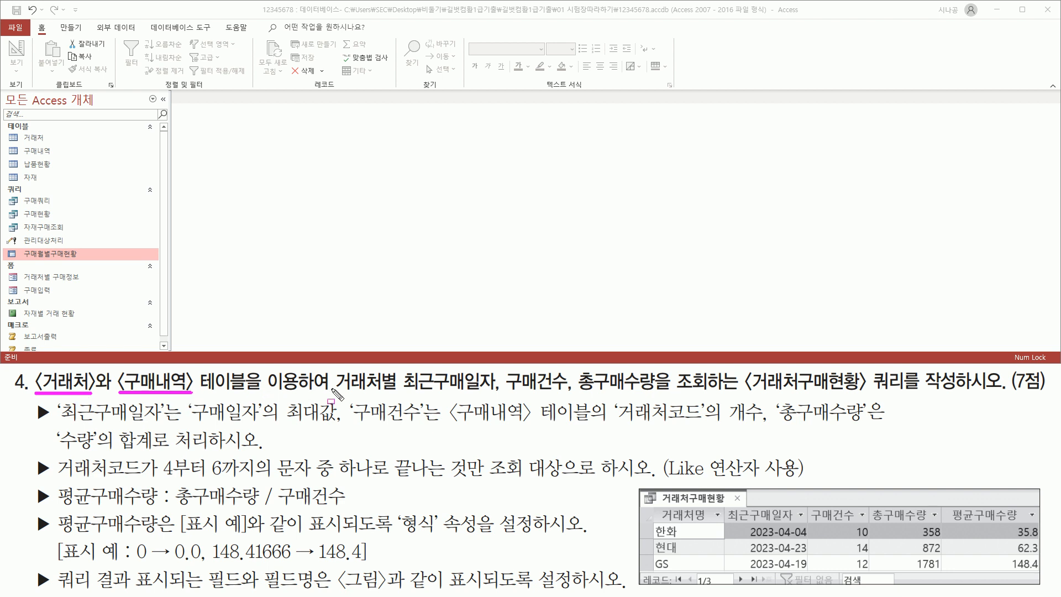
pyautogui.moveTo(331, 370)
pyautogui.mouseDown()
pyautogui.moveTo(402, 387)
pyautogui.moveTo(407, 398)
pyautogui.moveTo(659, 396)
pyautogui.mouseUp()
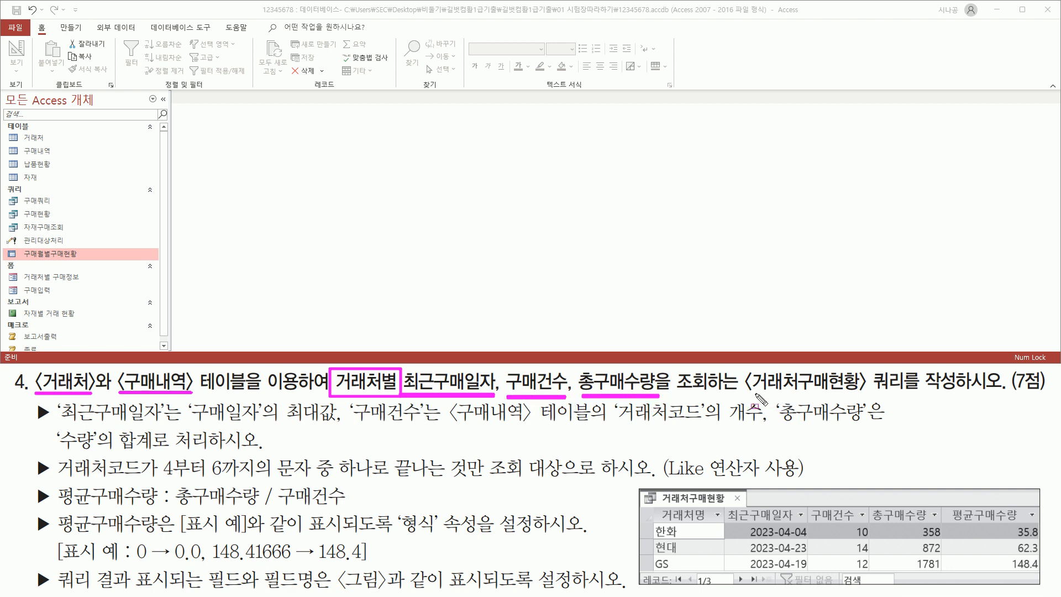
pyautogui.moveTo(747, 396); pyautogui.dragTo(921, 396)
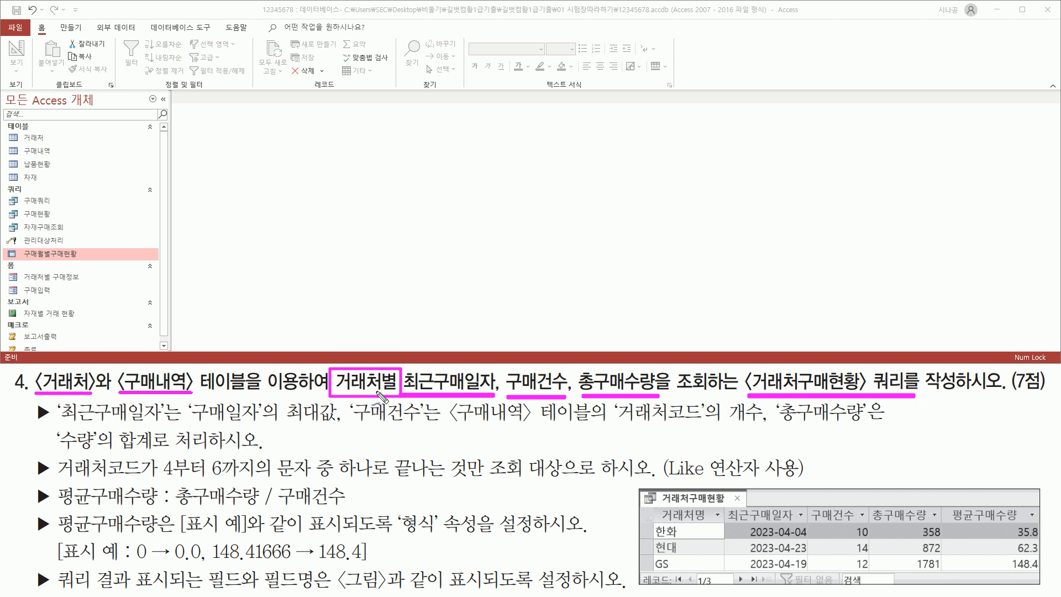
pyautogui.moveTo(355, 391); pyautogui.dragTo(380, 376)
pyautogui.press('Escape')
pyautogui.click(278, 178)
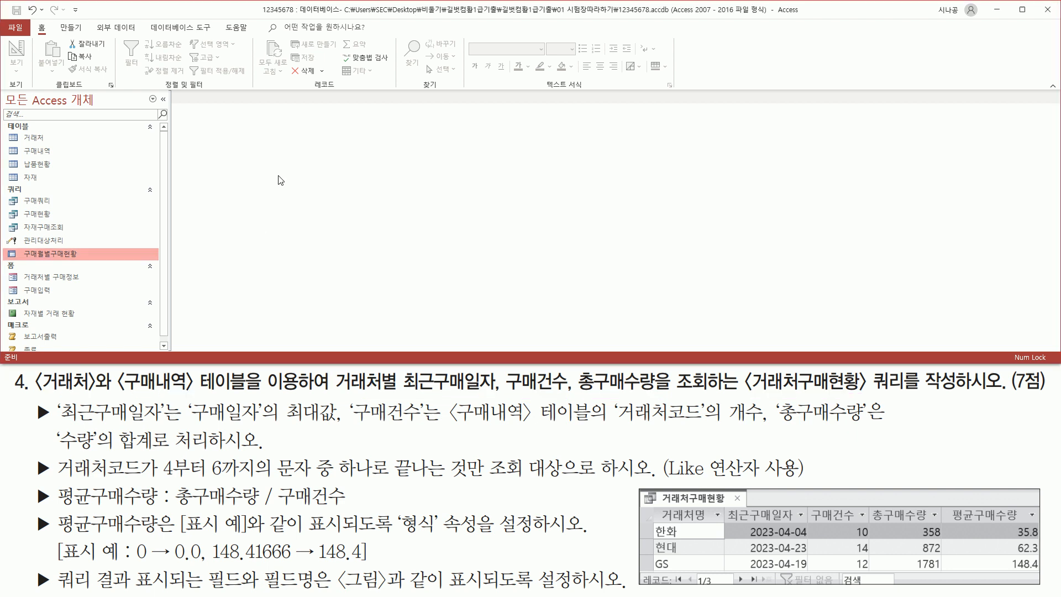
# Create a new query in design view
pyautogui.click(71, 30)
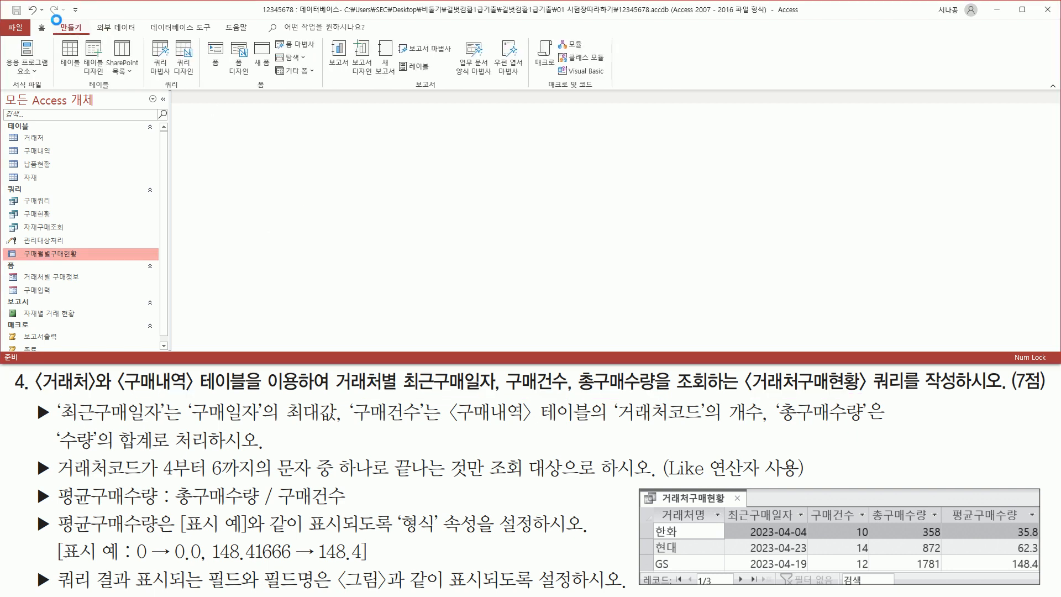
pyautogui.moveTo(55, 21); pyautogui.dragTo(91, 34)
pyautogui.moveTo(157, 78); pyautogui.dragTo(183, 92)
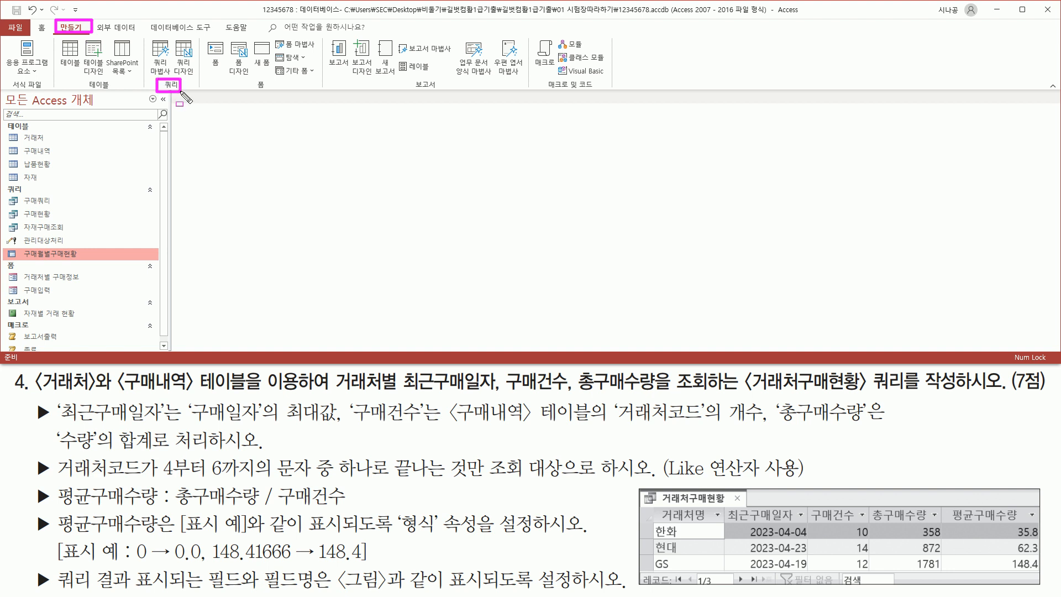
pyautogui.moveTo(171, 37); pyautogui.dragTo(187, 79)
pyautogui.press('Escape')
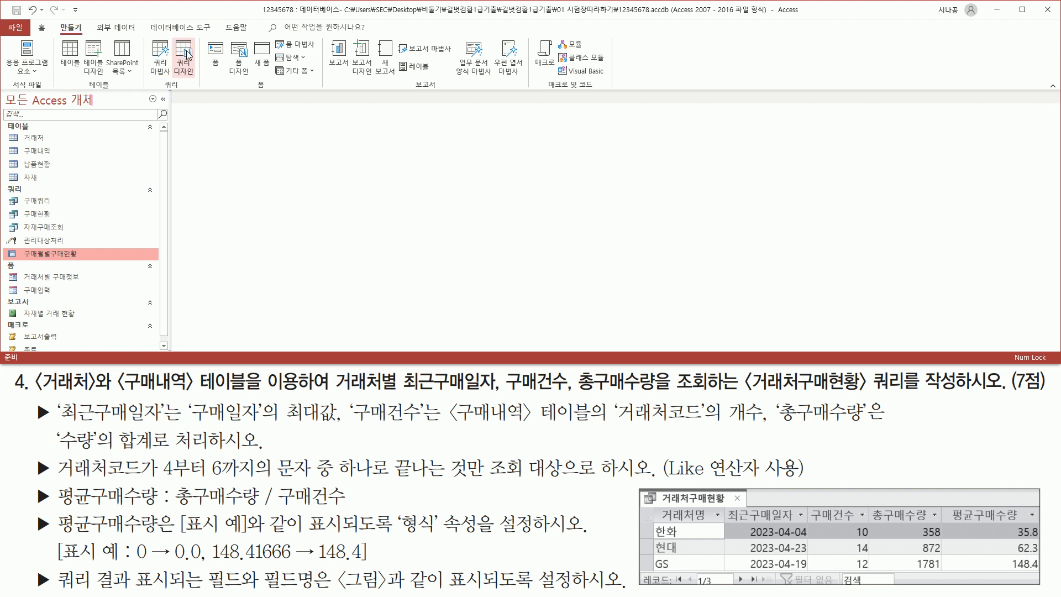
pyautogui.click(183, 55)
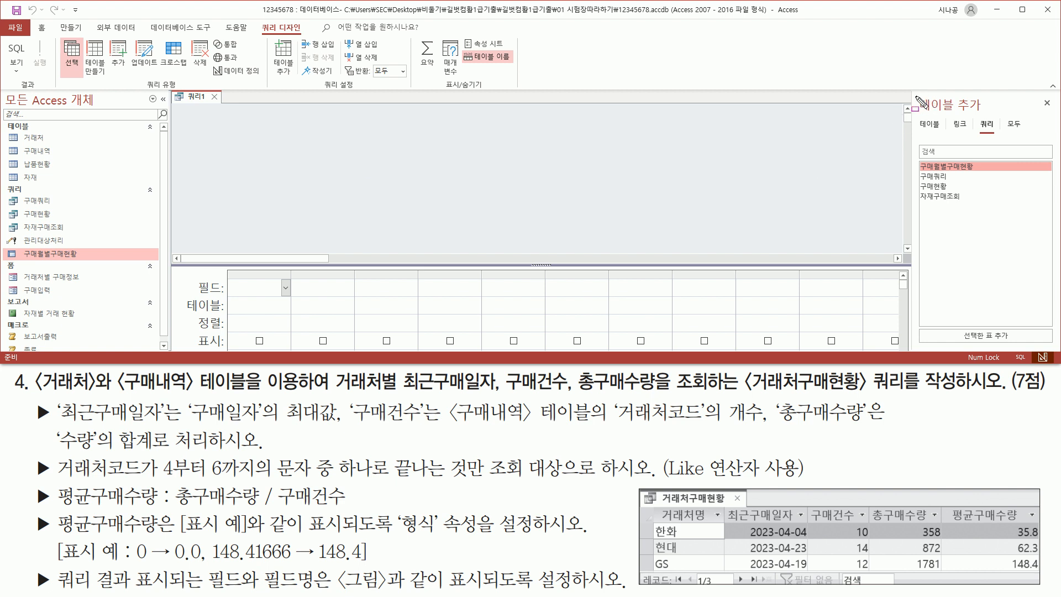
# Add the 거래처 and 구매내역 tables to the new query
pyautogui.moveTo(913, 95); pyautogui.dragTo(991, 114)
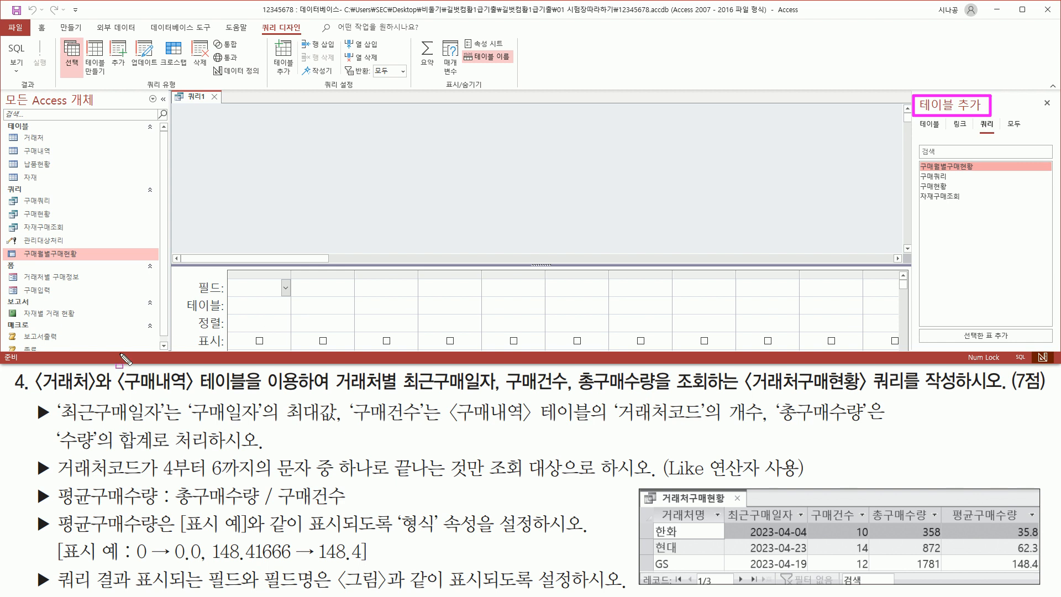
pyautogui.moveTo(32, 394); pyautogui.dragTo(199, 394)
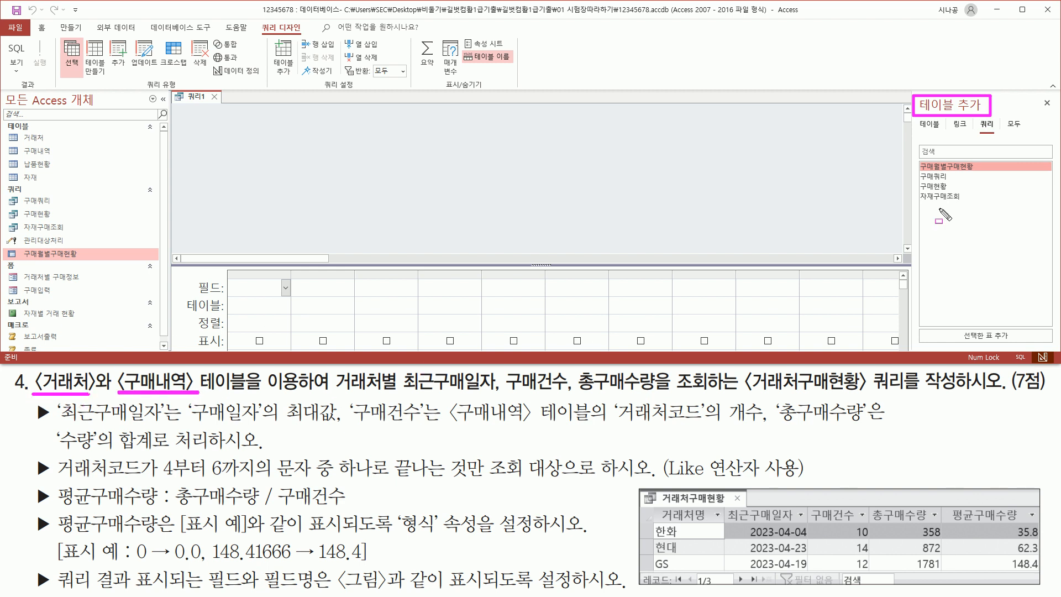
pyautogui.press('Escape')
pyautogui.click(930, 125)
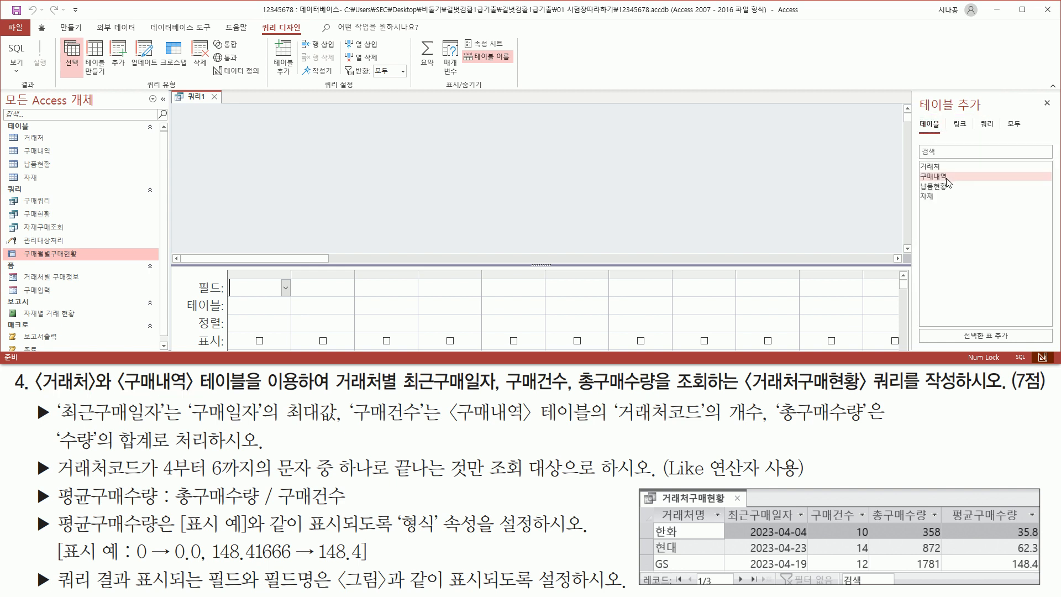
pyautogui.doubleClick(944, 173)
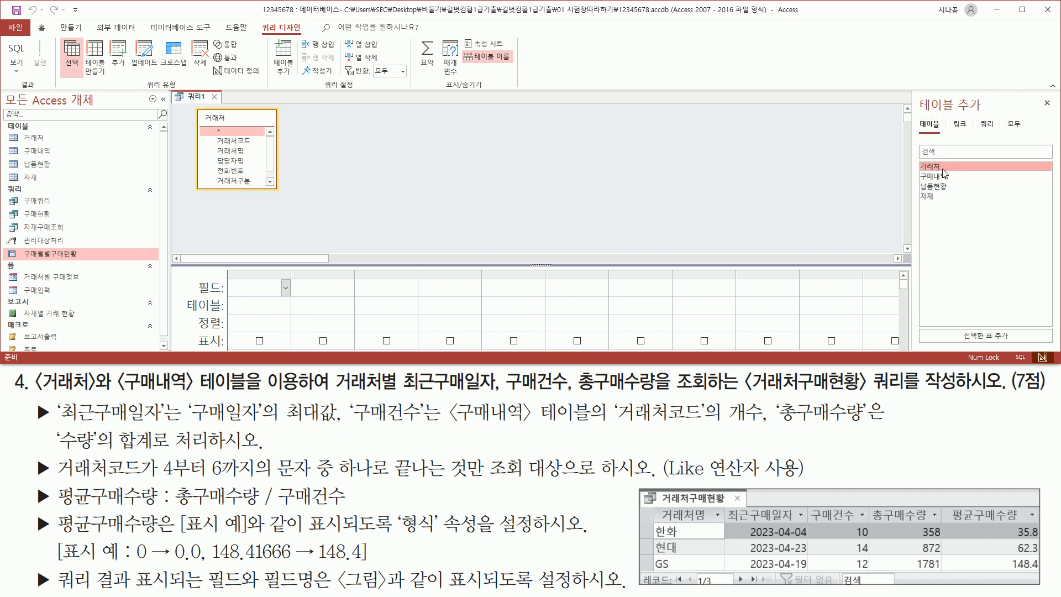
pyautogui.click(946, 177)
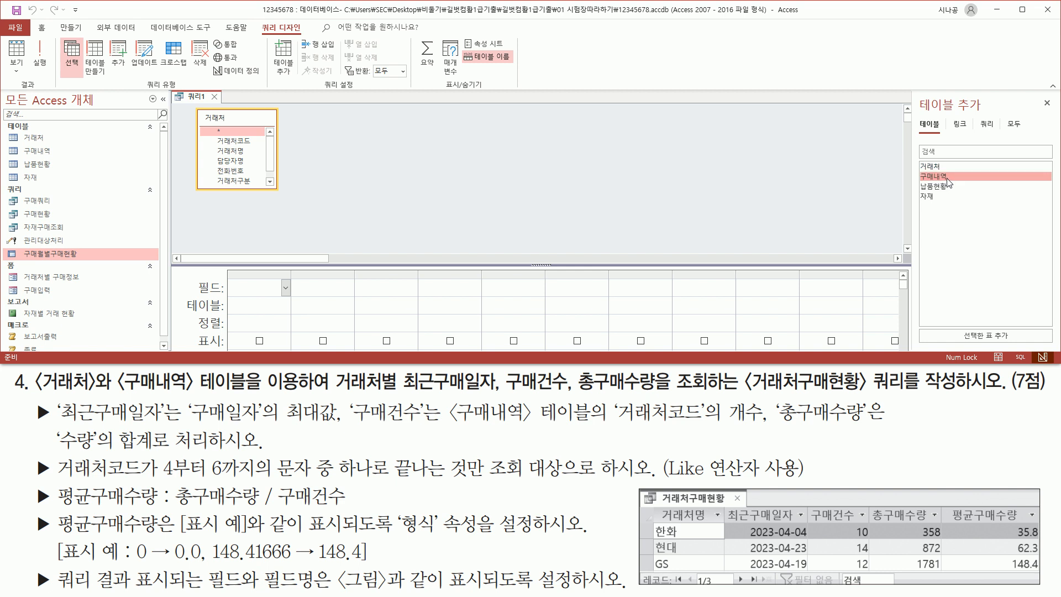
pyautogui.doubleClick(947, 178)
pyautogui.moveTo(190, 104)
pyautogui.mouseDown()
pyautogui.moveTo(282, 184)
pyautogui.moveTo(394, 196)
pyautogui.mouseUp()
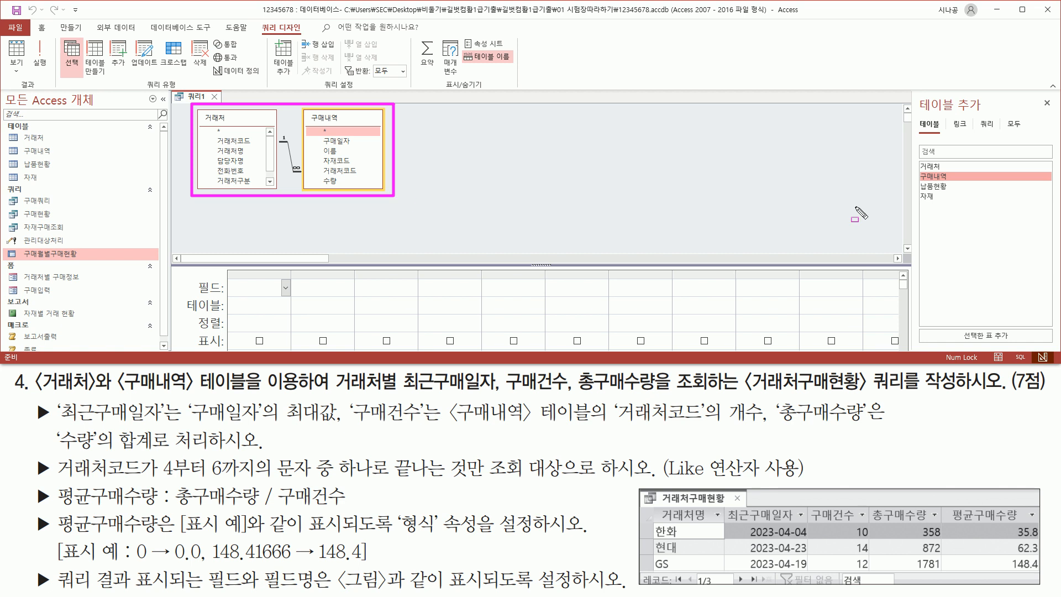
# Close the table-adding pane and enlarge the design grid so that its criteria rows show
pyautogui.moveTo(1039, 95); pyautogui.dragTo(1055, 116)
pyautogui.press('Escape')
pyautogui.click(1047, 103)
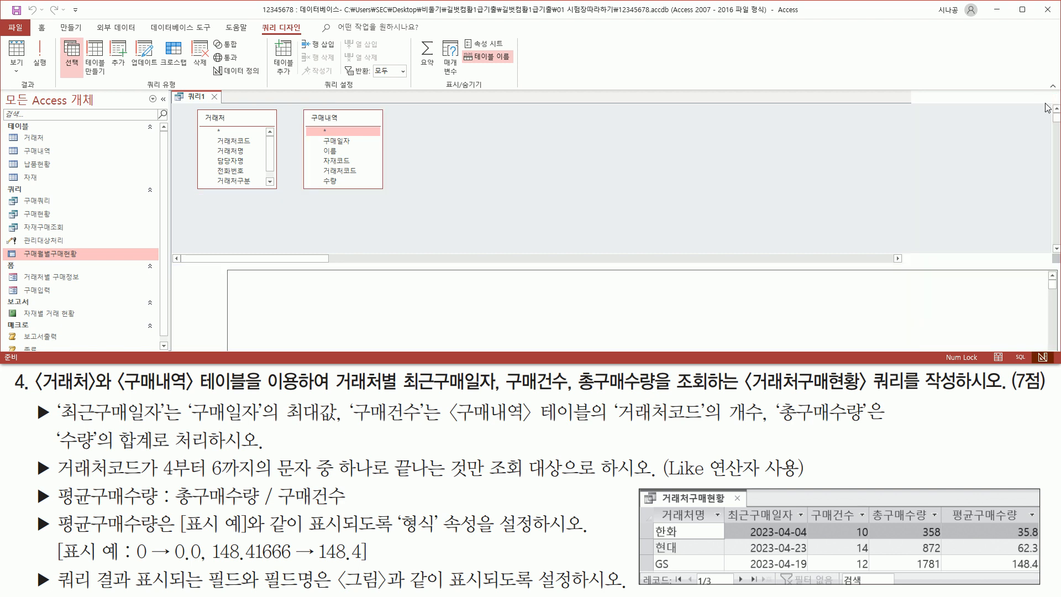
pyautogui.moveTo(496, 265); pyautogui.dragTo(514, 206)
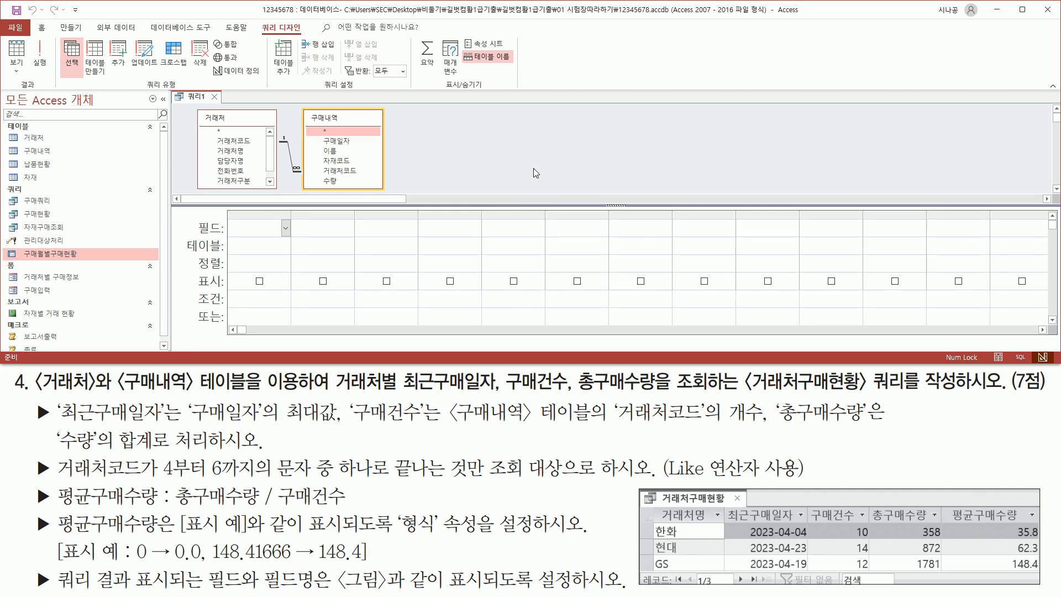
# Add the 거래처명 field of the 거래처 table as the query's first column
pyautogui.moveTo(225, 209)
pyautogui.mouseDown()
pyautogui.moveTo(576, 310)
pyautogui.moveTo(556, 309)
pyautogui.mouseUp()
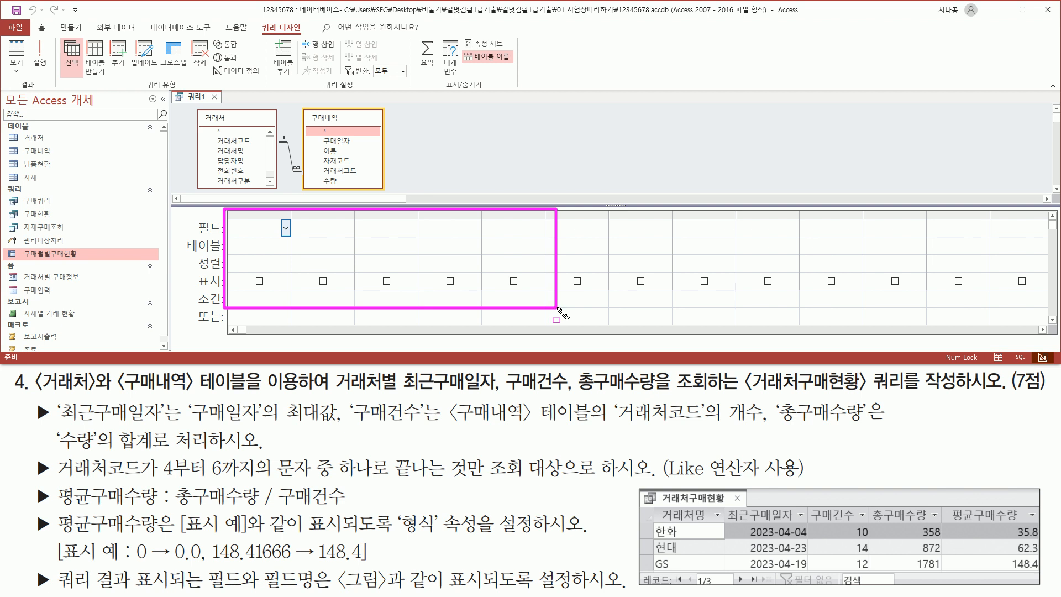
pyautogui.press('Escape')
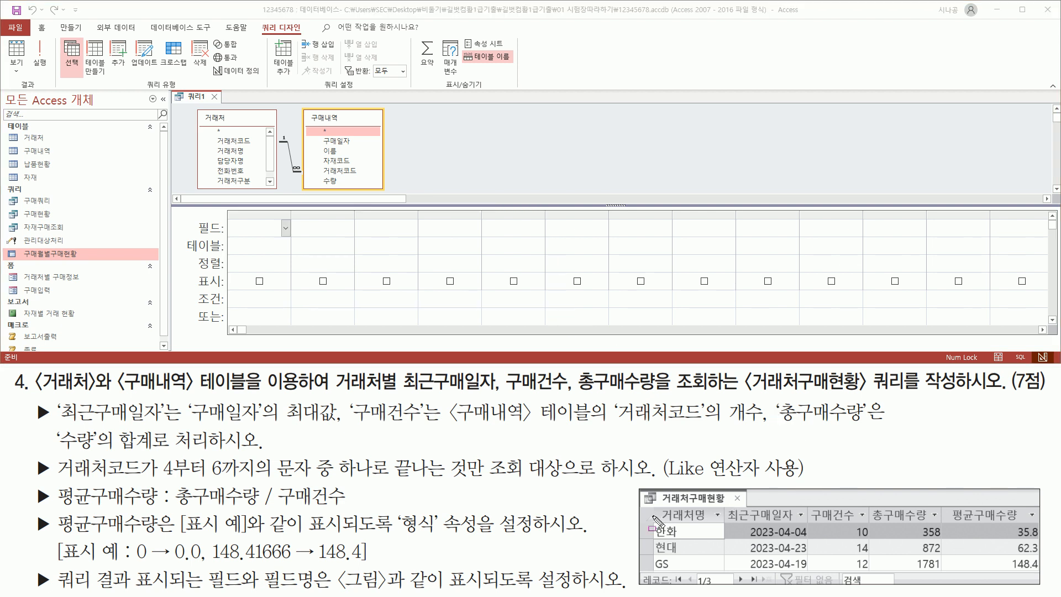
pyautogui.moveTo(653, 510)
pyautogui.mouseDown()
pyautogui.moveTo(671, 578)
pyautogui.moveTo(1011, 587)
pyautogui.moveTo(1044, 578)
pyautogui.mouseUp()
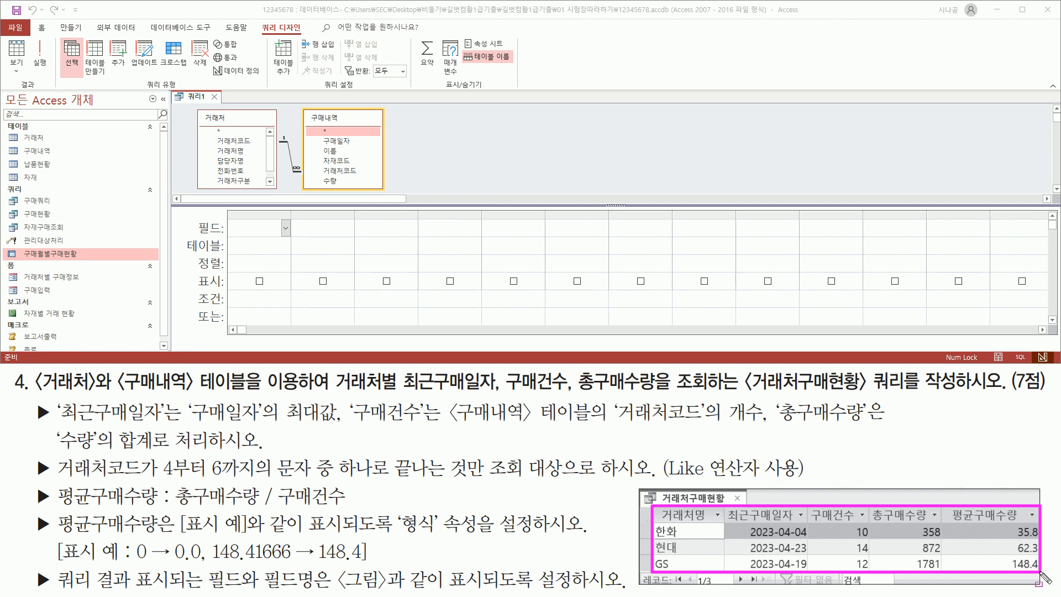
pyautogui.press('Escape')
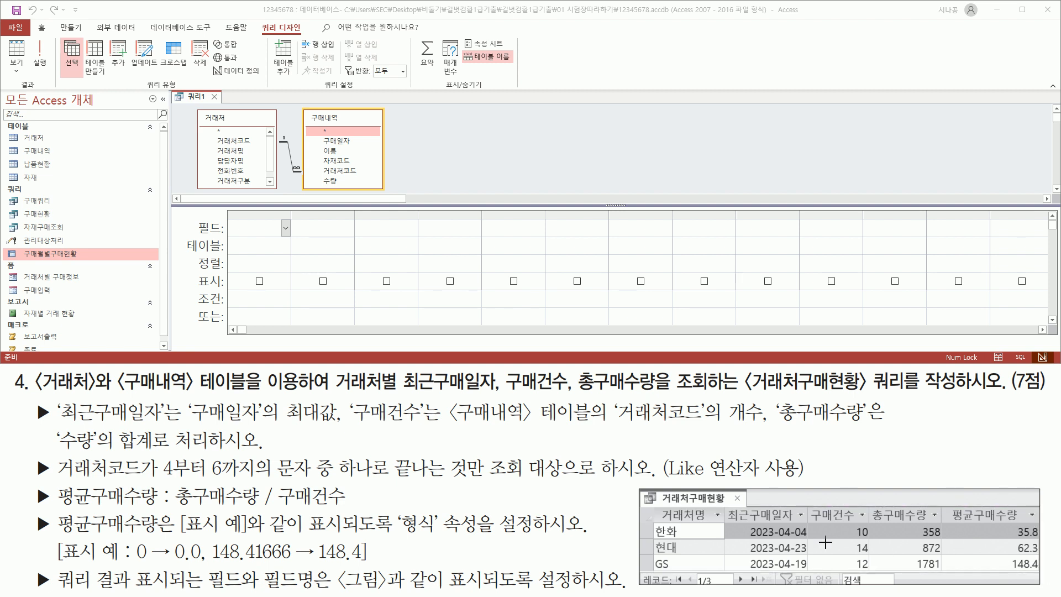
pyautogui.moveTo(658, 507); pyautogui.dragTo(714, 525)
pyautogui.press('Escape')
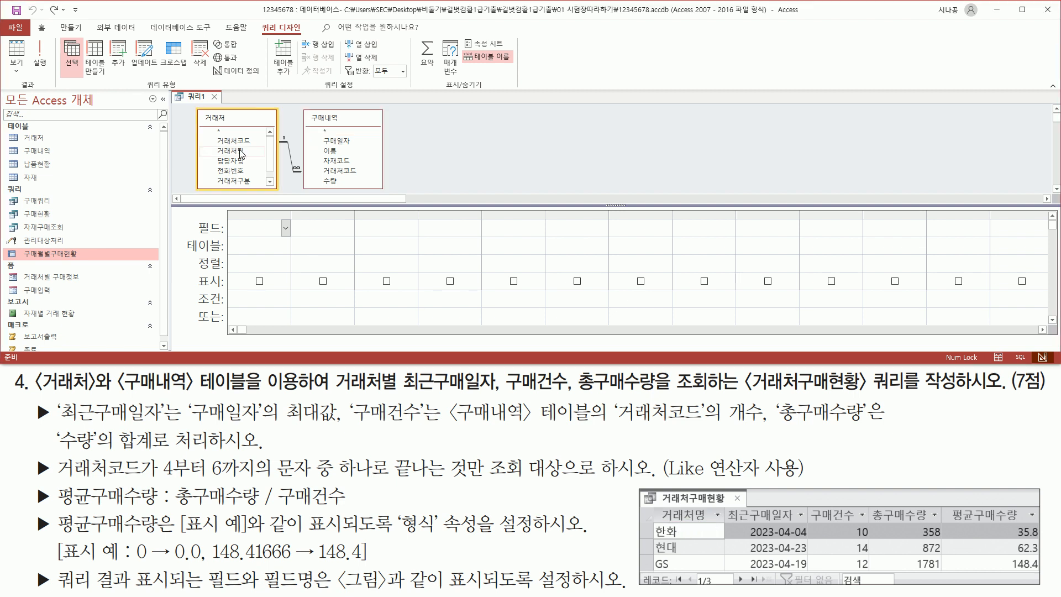
pyautogui.click(241, 151)
pyautogui.doubleClick(242, 152)
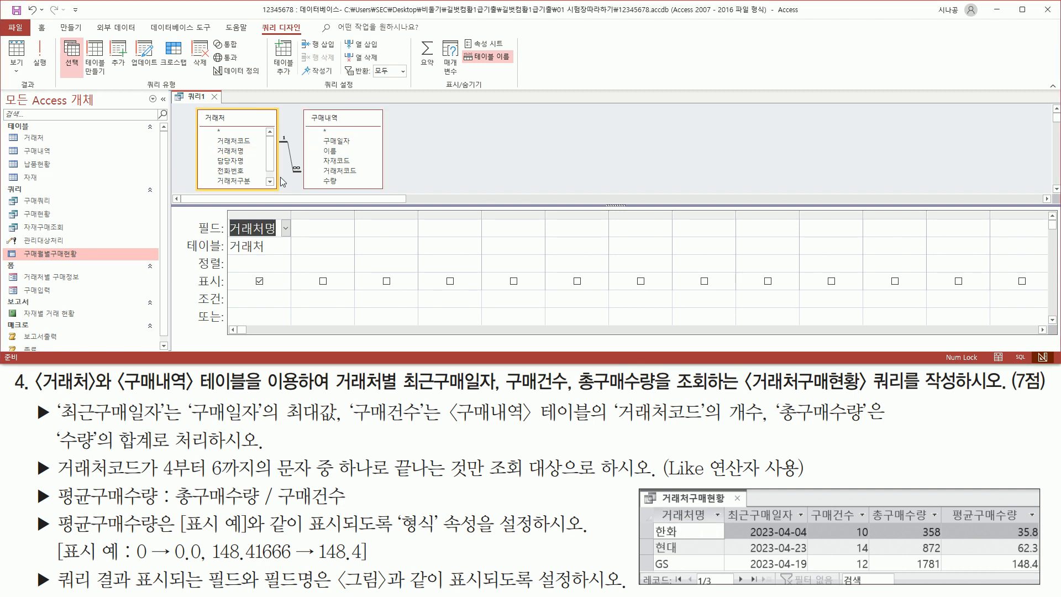
# Add the 구매일자 field of 구매내역 as the second column, removing the duplicate 구매일자 column
pyautogui.moveTo(724, 507)
pyautogui.mouseDown()
pyautogui.moveTo(743, 522)
pyautogui.moveTo(795, 525)
pyautogui.mouseUp()
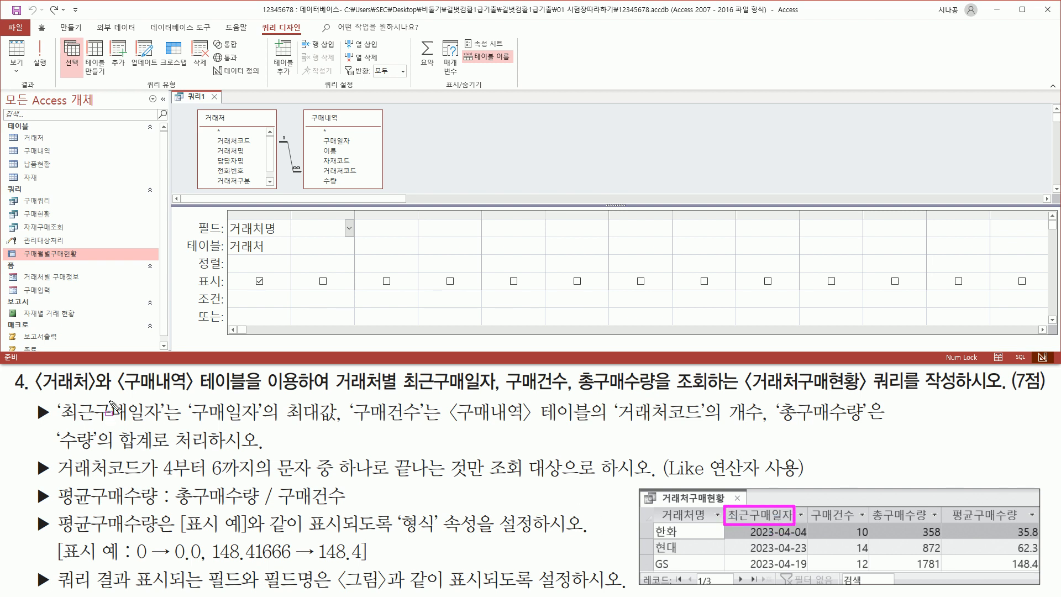
pyautogui.moveTo(31, 400)
pyautogui.mouseDown()
pyautogui.moveTo(54, 423)
pyautogui.moveTo(192, 414)
pyautogui.moveTo(341, 425)
pyautogui.mouseUp()
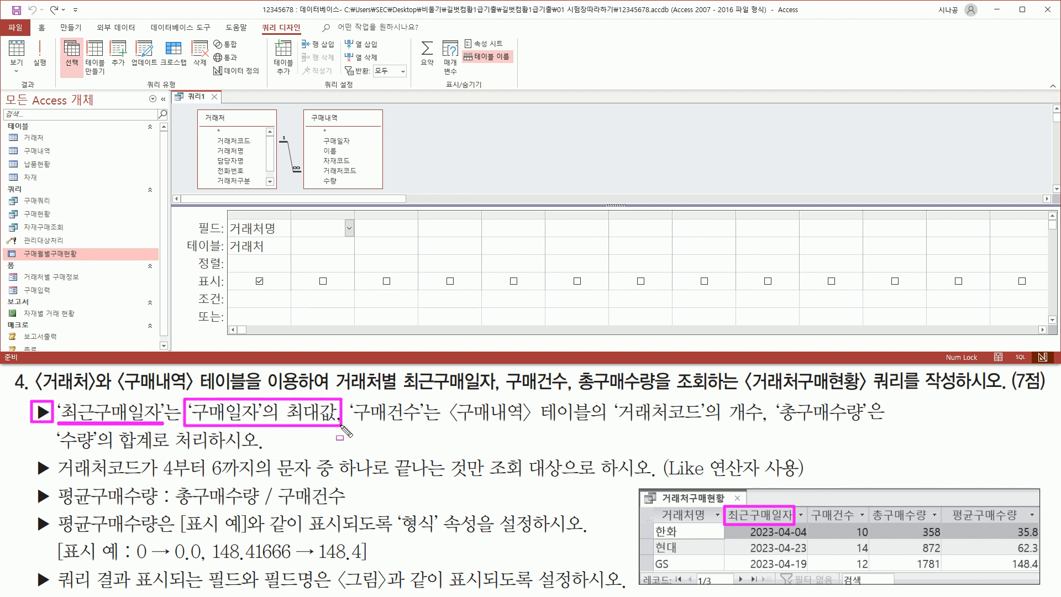
pyautogui.press('Escape')
pyautogui.doubleClick(341, 146)
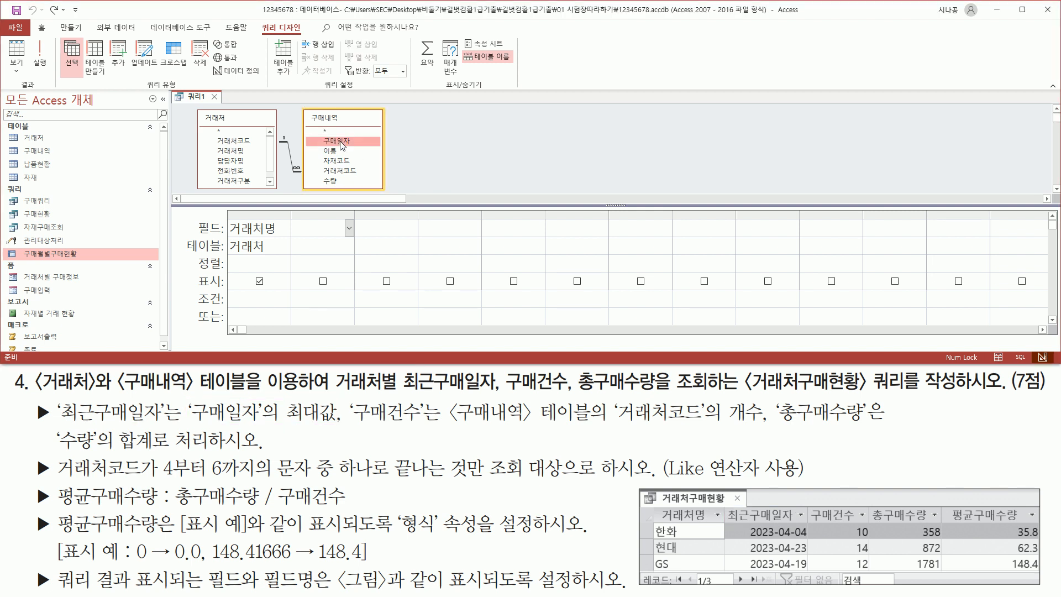
pyautogui.doubleClick(341, 146)
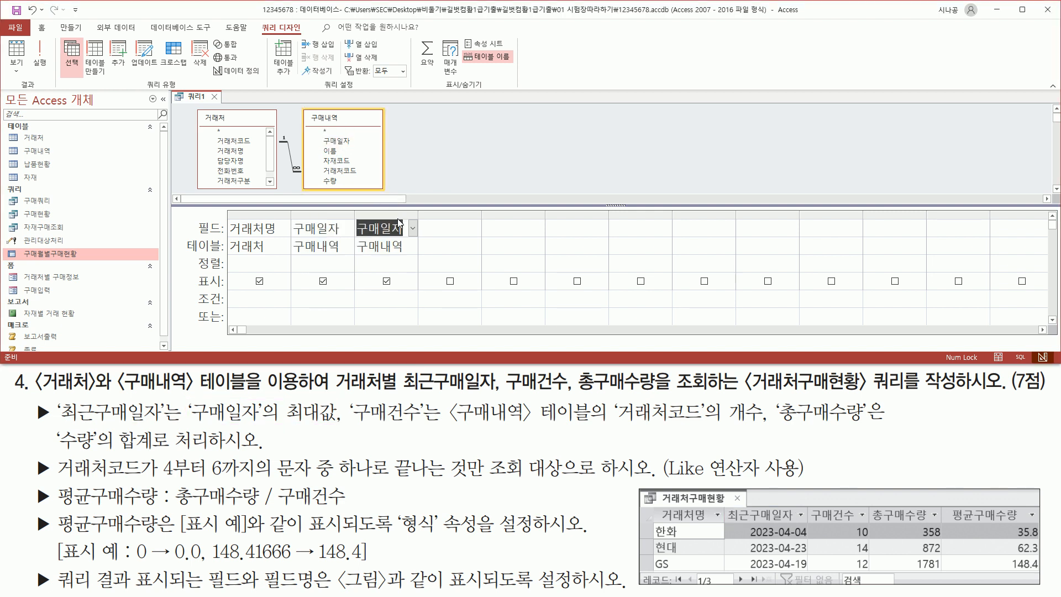
pyautogui.press('Delete')
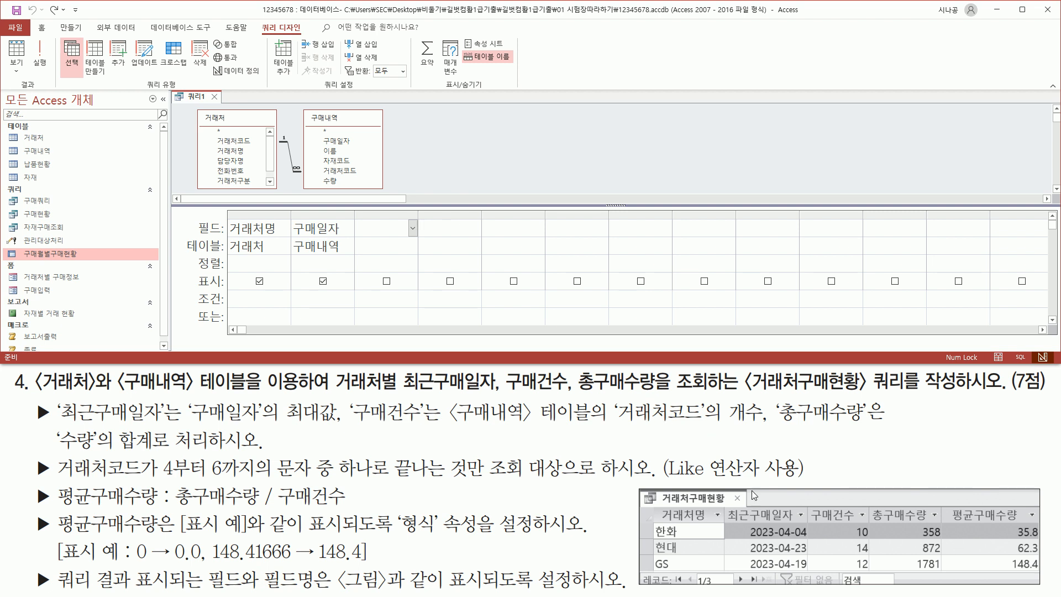
# Add the 거래처코드 field of the 구매내역 table as the third column, for 구매건수
pyautogui.moveTo(808, 502); pyautogui.dragTo(860, 527)
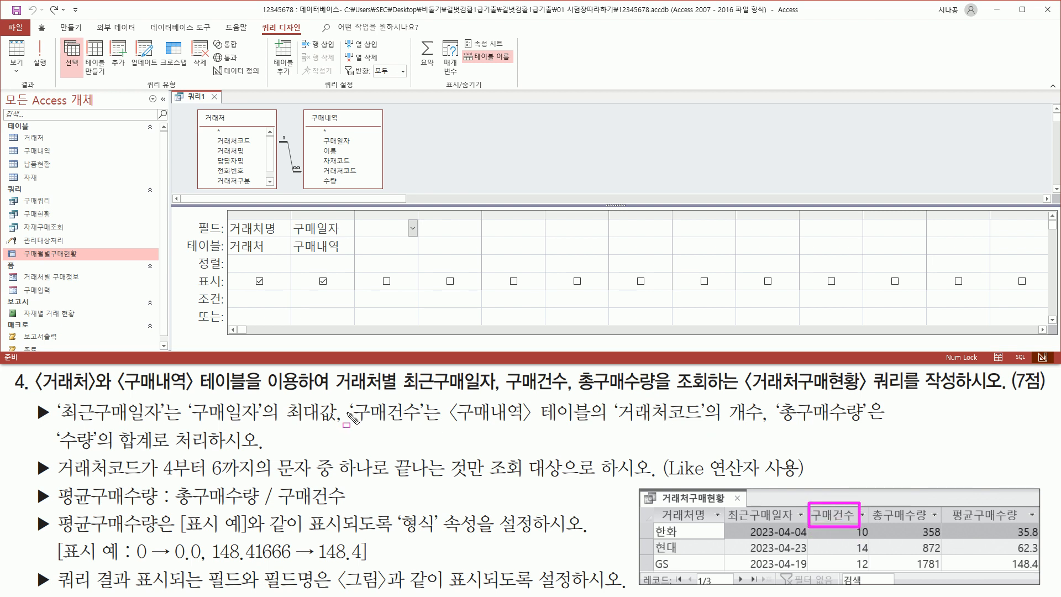
pyautogui.moveTo(351, 396)
pyautogui.mouseDown()
pyautogui.moveTo(387, 423)
pyautogui.moveTo(428, 429)
pyautogui.moveTo(764, 432)
pyautogui.mouseUp()
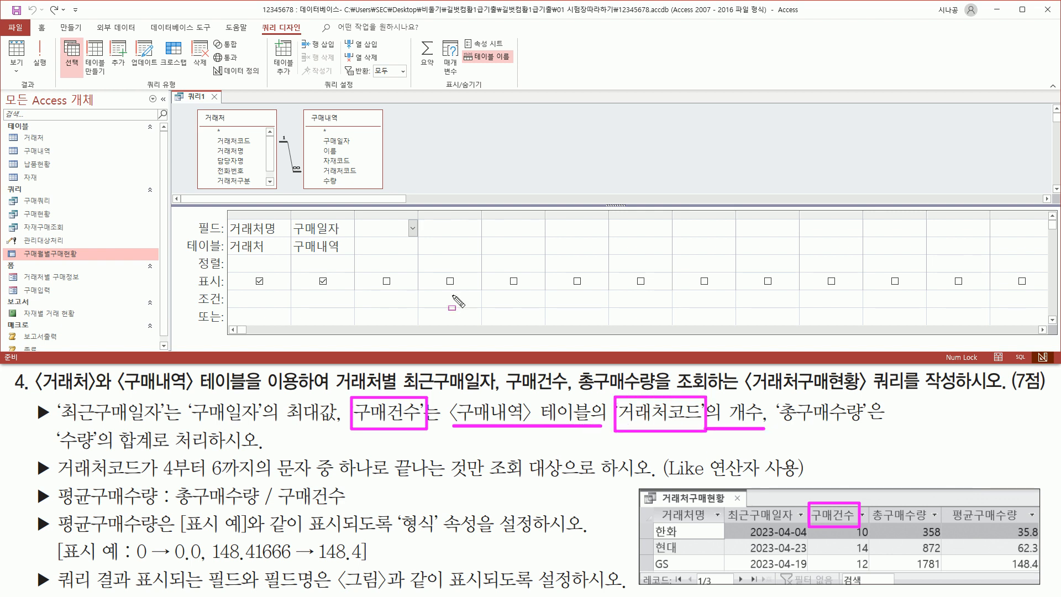
pyautogui.moveTo(298, 108)
pyautogui.mouseDown()
pyautogui.moveTo(346, 182)
pyautogui.moveTo(384, 190)
pyautogui.mouseUp()
pyautogui.moveTo(319, 162); pyautogui.dragTo(362, 177)
pyautogui.press('Escape')
pyautogui.click(346, 170)
pyautogui.doubleClick(344, 169)
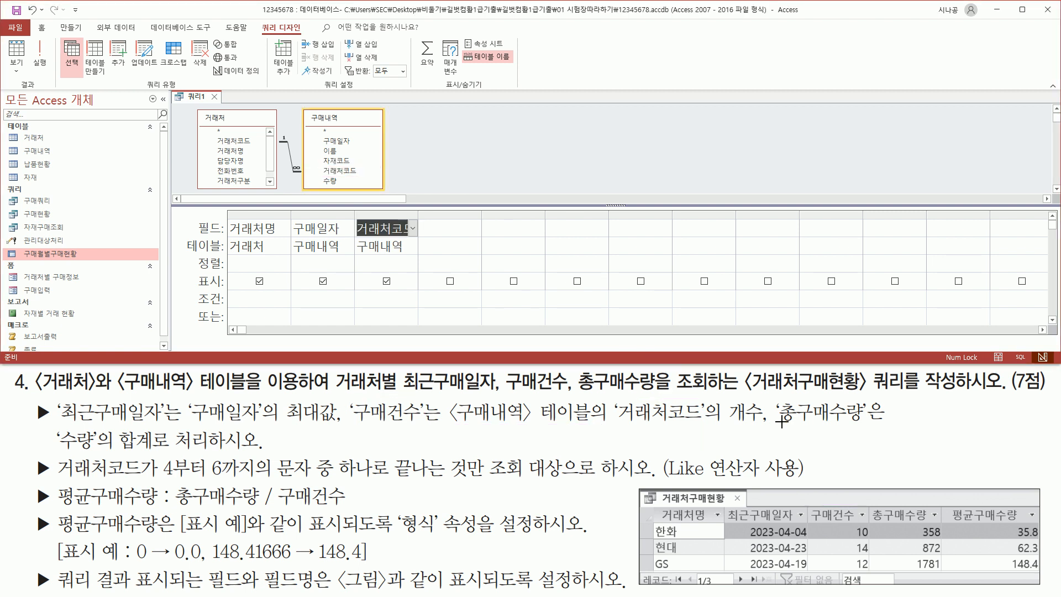
# Add the 수량 field of the 구매내역 table as the fourth column, for 총구매수량
pyautogui.moveTo(868, 504)
pyautogui.mouseDown()
pyautogui.moveTo(892, 529)
pyautogui.moveTo(937, 526)
pyautogui.mouseUp()
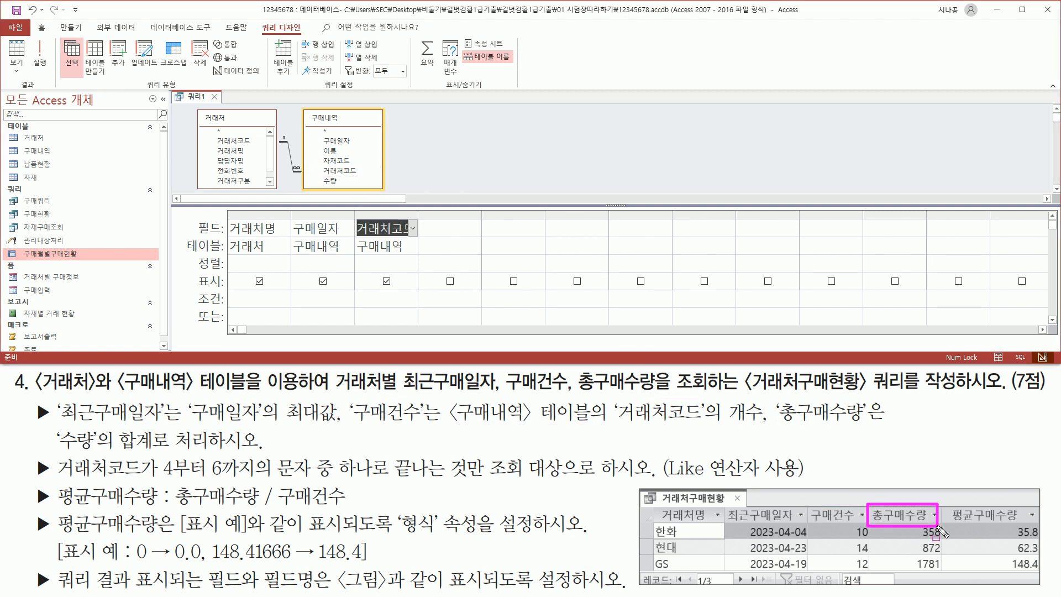
pyautogui.moveTo(778, 424); pyautogui.dragTo(862, 425)
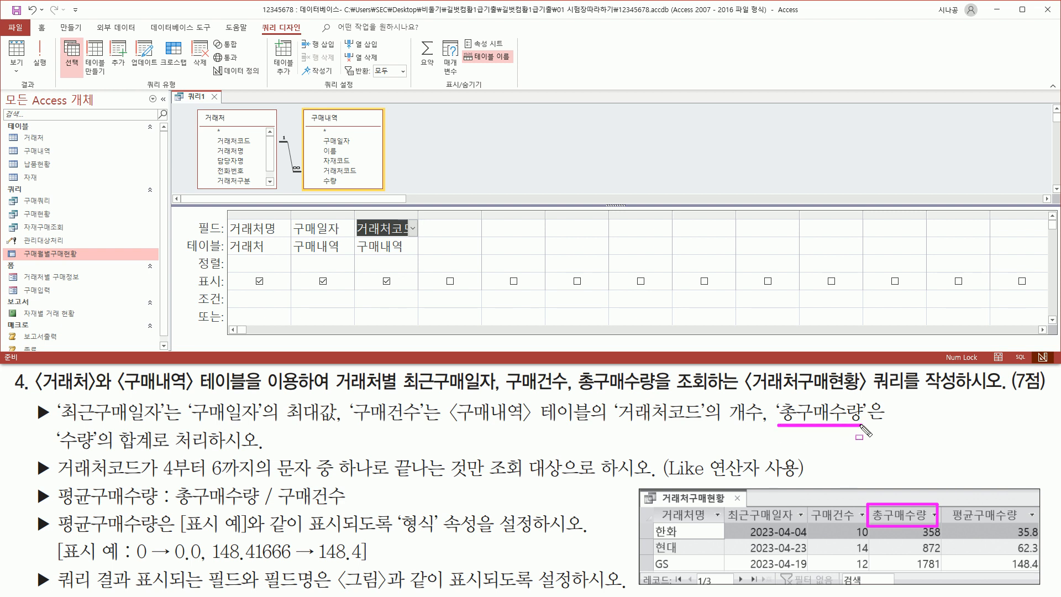
pyautogui.click(57, 431)
pyautogui.moveTo(65, 437); pyautogui.dragTo(165, 452)
pyautogui.moveTo(318, 171); pyautogui.dragTo(348, 189)
pyautogui.press('Escape')
pyautogui.click(339, 180)
pyautogui.doubleClick(337, 179)
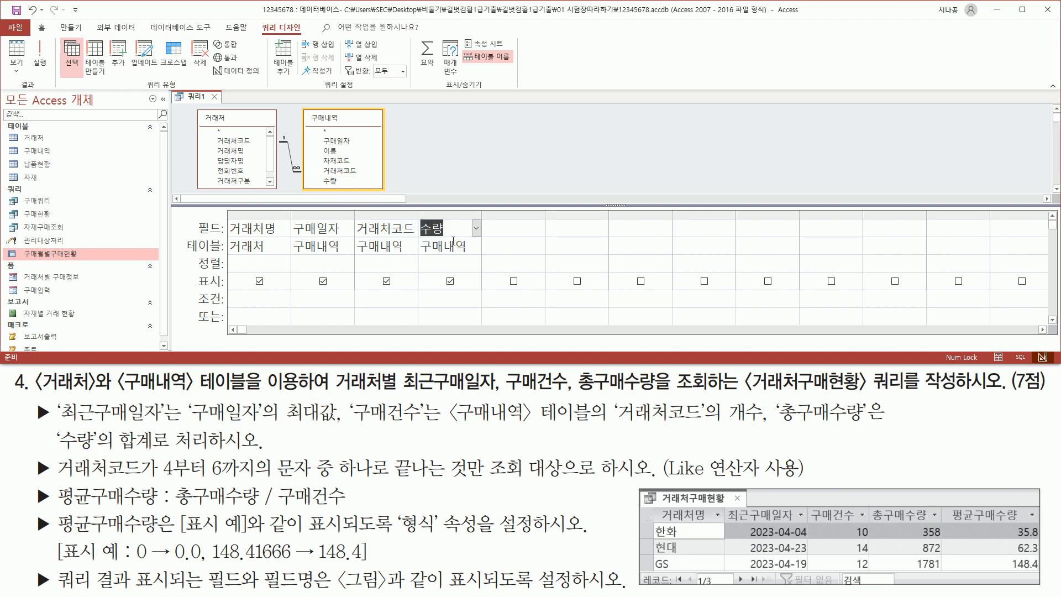
# Examine how question 4 defines 평균구매수량 and which columns of the reference result depend on grouping
pyautogui.moveTo(947, 504); pyautogui.dragTo(1025, 525)
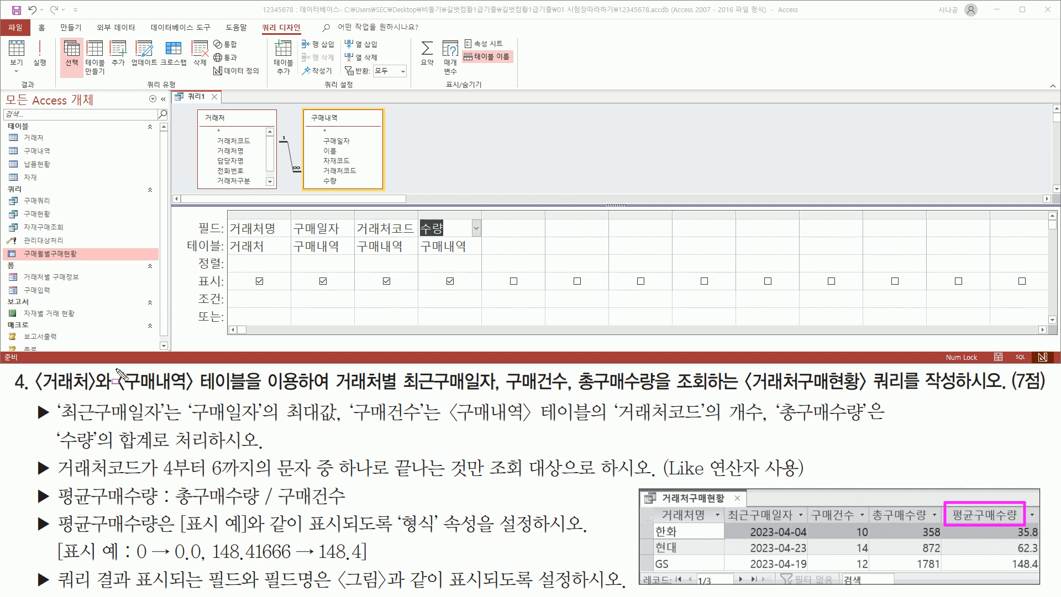
pyautogui.moveTo(29, 396); pyautogui.dragTo(55, 426)
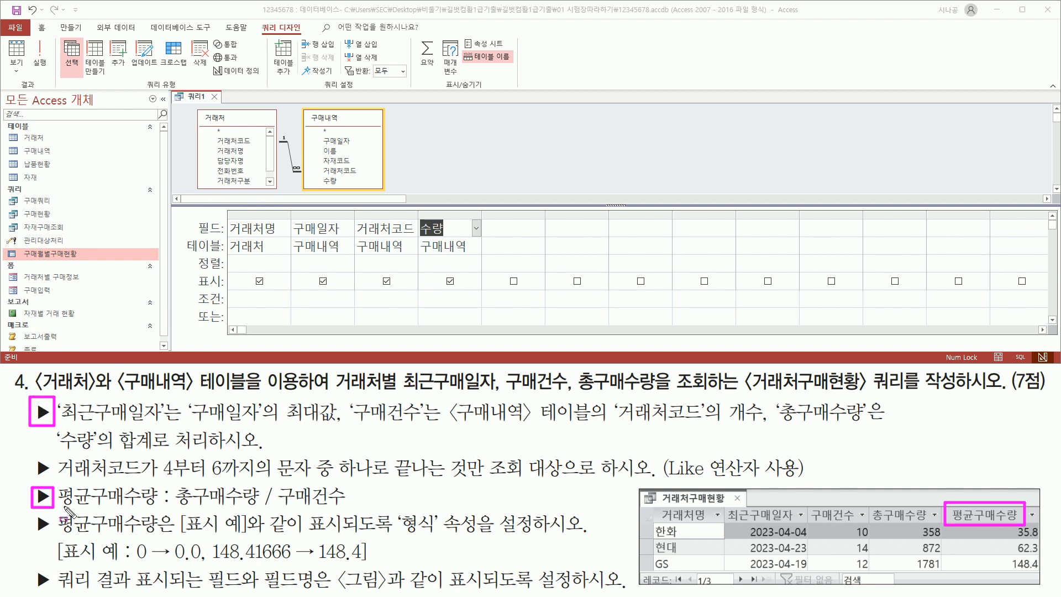
pyautogui.moveTo(58, 518); pyautogui.dragTo(348, 512)
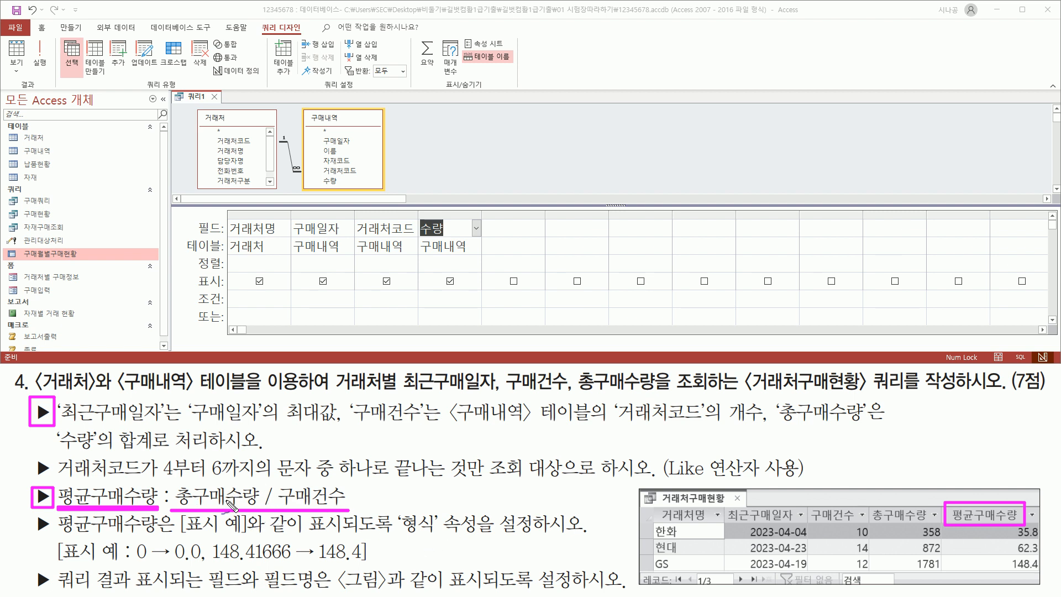
pyautogui.moveTo(899, 512); pyautogui.dragTo(920, 476)
pyautogui.moveTo(826, 499); pyautogui.dragTo(858, 479)
pyautogui.press('Escape')
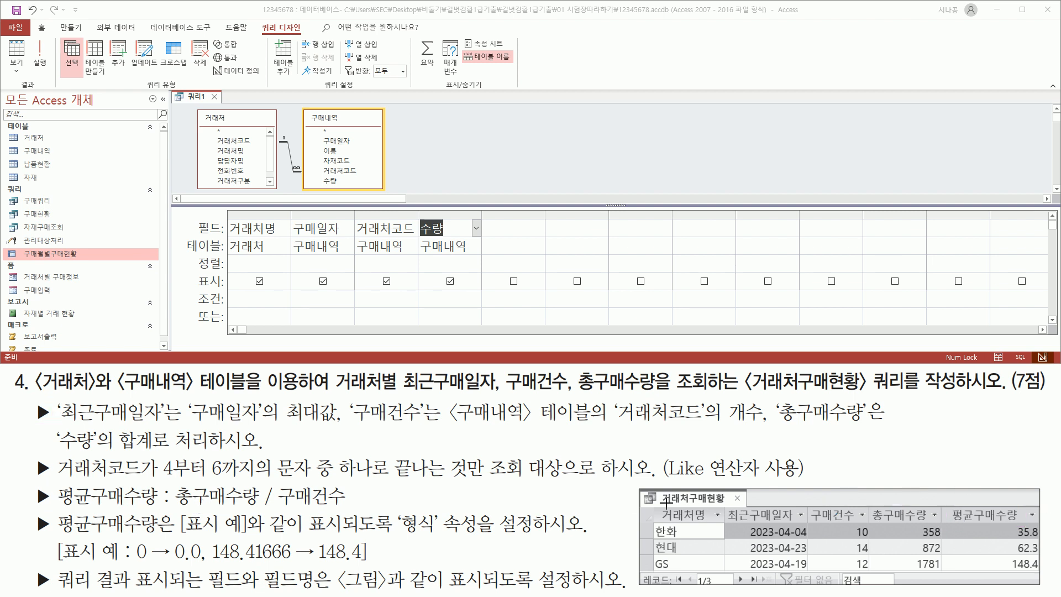
pyautogui.moveTo(661, 509)
pyautogui.mouseDown()
pyautogui.moveTo(783, 504)
pyautogui.moveTo(940, 558)
pyautogui.moveTo(658, 505)
pyautogui.mouseUp()
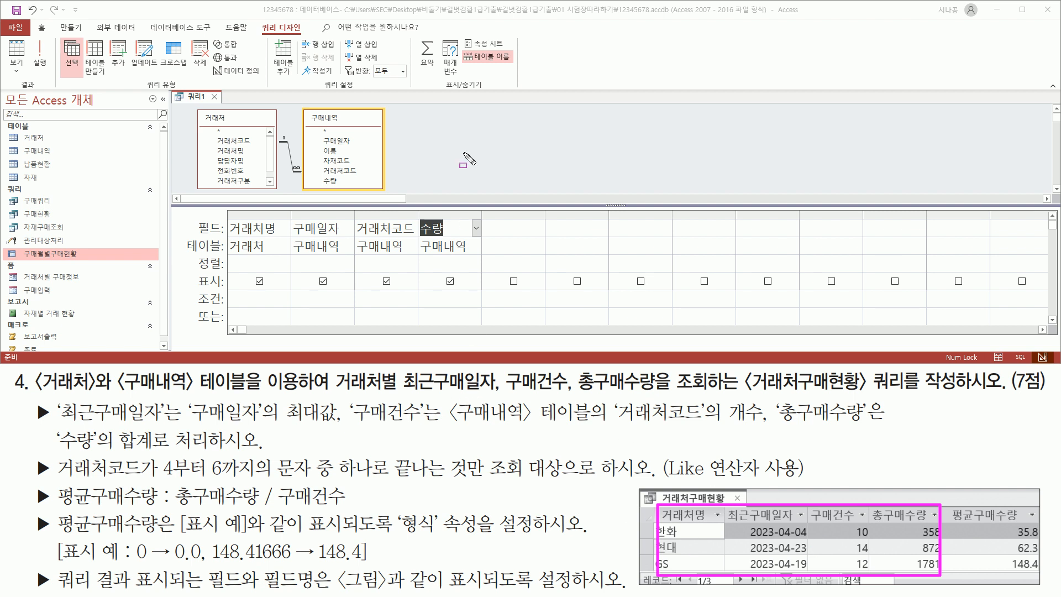
pyautogui.moveTo(256, 21); pyautogui.dragTo(307, 36)
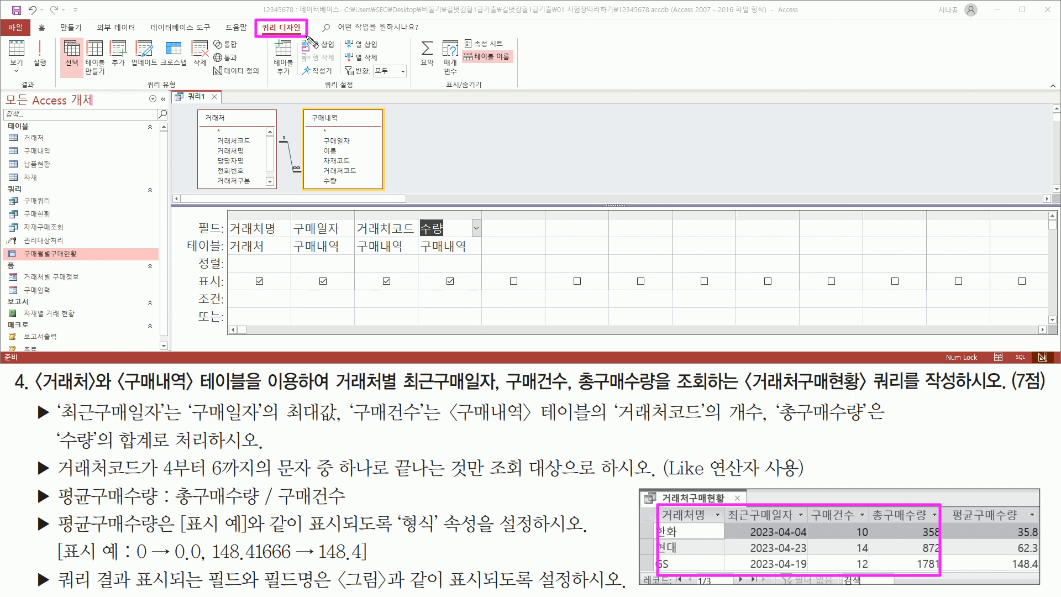
# Turn on the 요약 row in the query design grid to group the records by 거래처명
pyautogui.moveTo(440, 90); pyautogui.dragTo(494, 91)
pyautogui.moveTo(415, 36)
pyautogui.mouseDown()
pyautogui.moveTo(415, 68)
pyautogui.moveTo(416, 35)
pyautogui.mouseUp()
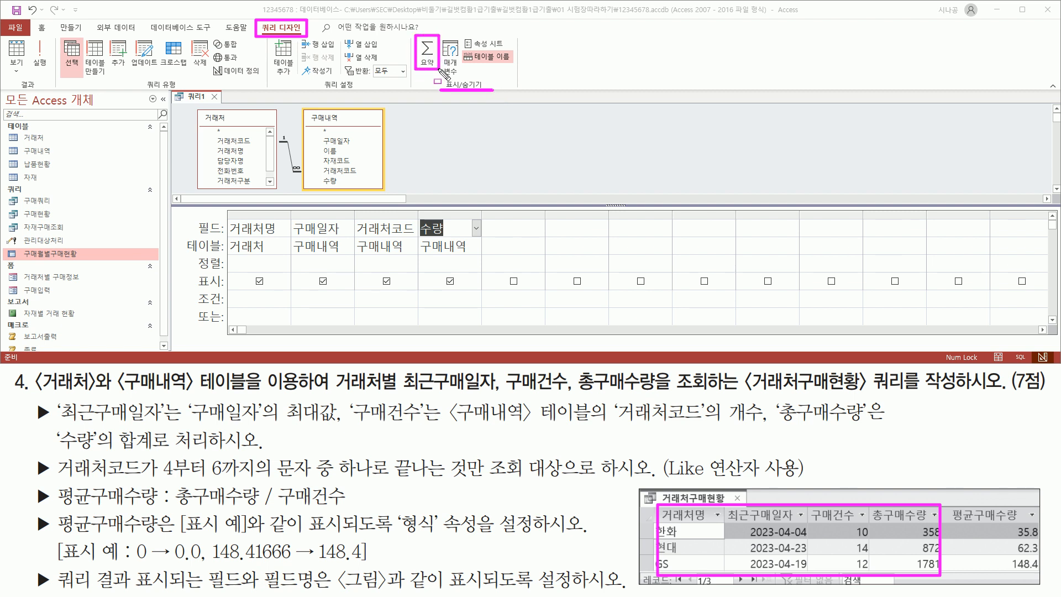
pyautogui.press('Escape')
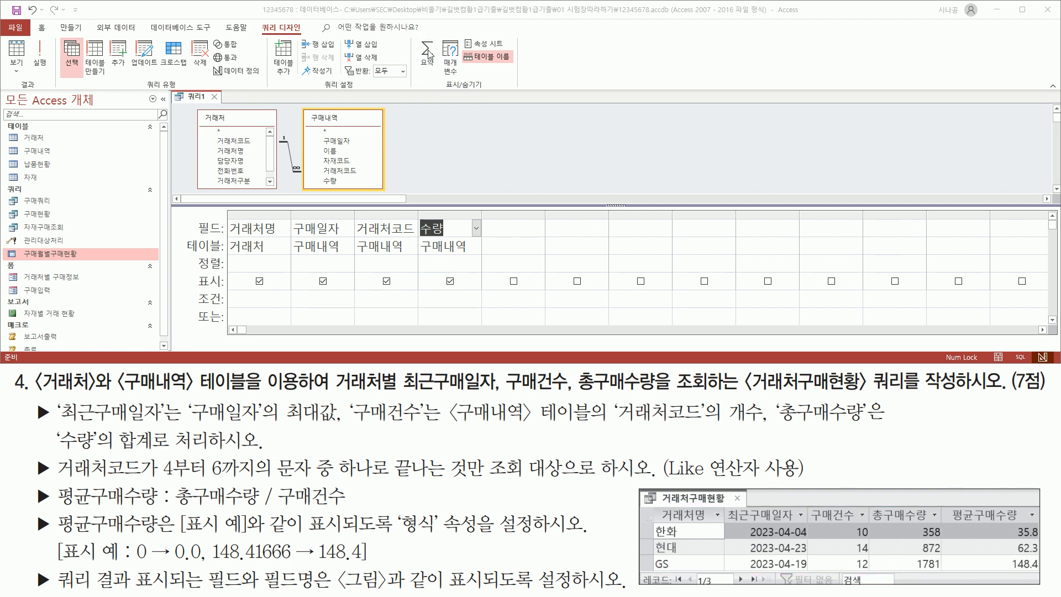
pyautogui.click(426, 48)
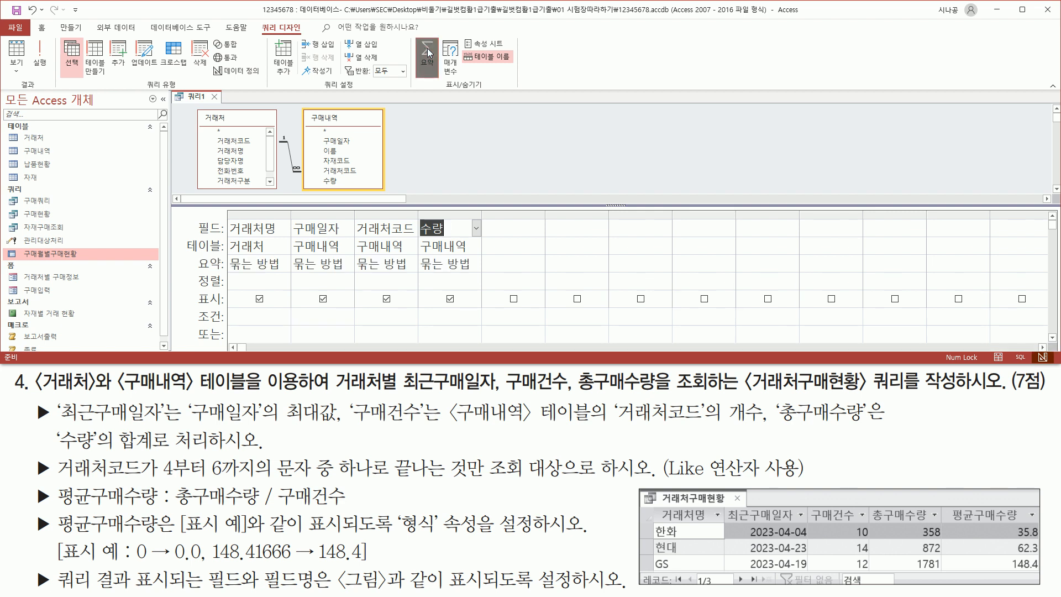
pyautogui.moveTo(194, 268)
pyautogui.mouseDown()
pyautogui.moveTo(226, 279)
pyautogui.moveTo(480, 277)
pyautogui.mouseUp()
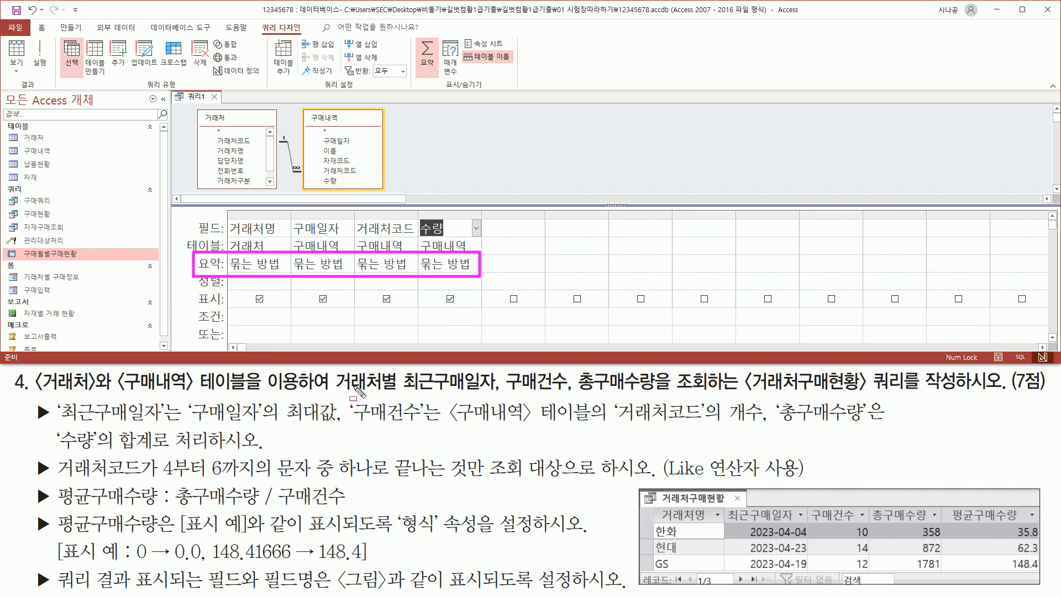
pyautogui.moveTo(333, 403); pyautogui.dragTo(403, 386)
pyautogui.moveTo(228, 220)
pyautogui.mouseDown()
pyautogui.moveTo(246, 241)
pyautogui.moveTo(284, 239)
pyautogui.moveTo(285, 270)
pyautogui.mouseUp()
pyautogui.press('Escape')
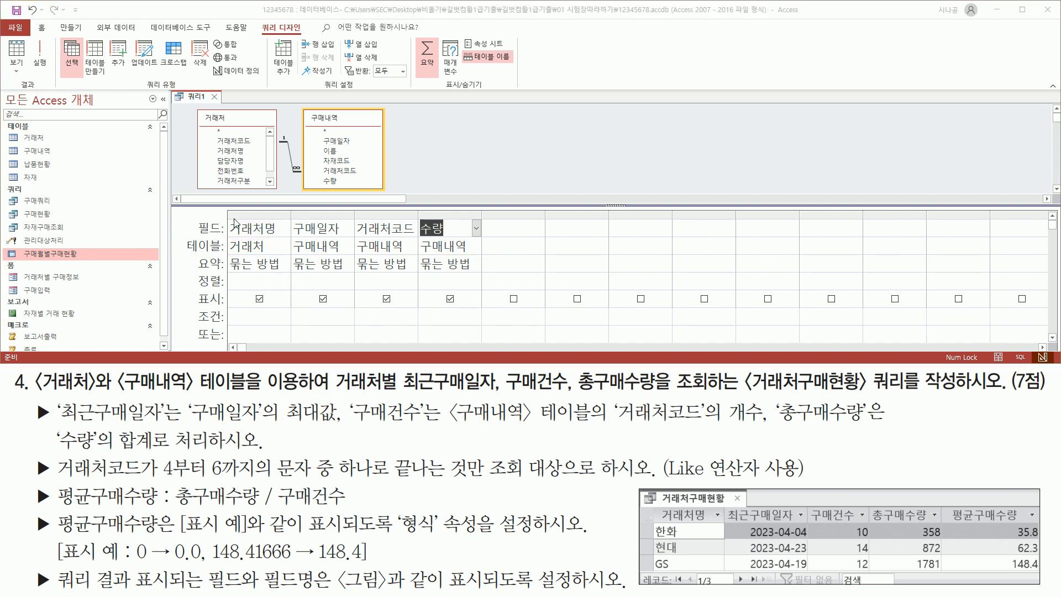
pyautogui.moveTo(228, 220)
pyautogui.mouseDown()
pyautogui.moveTo(291, 250)
pyautogui.moveTo(288, 277)
pyautogui.mouseUp()
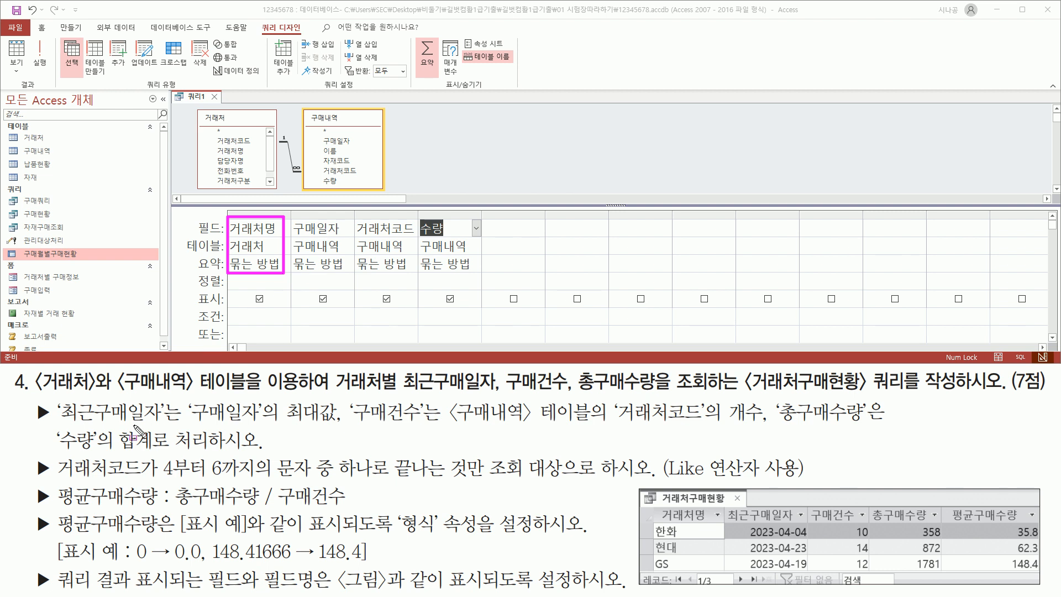
# Give the 구매일자 column the alias 최근구매일자 and fit the column width to its content
pyautogui.moveTo(58, 422); pyautogui.dragTo(159, 422)
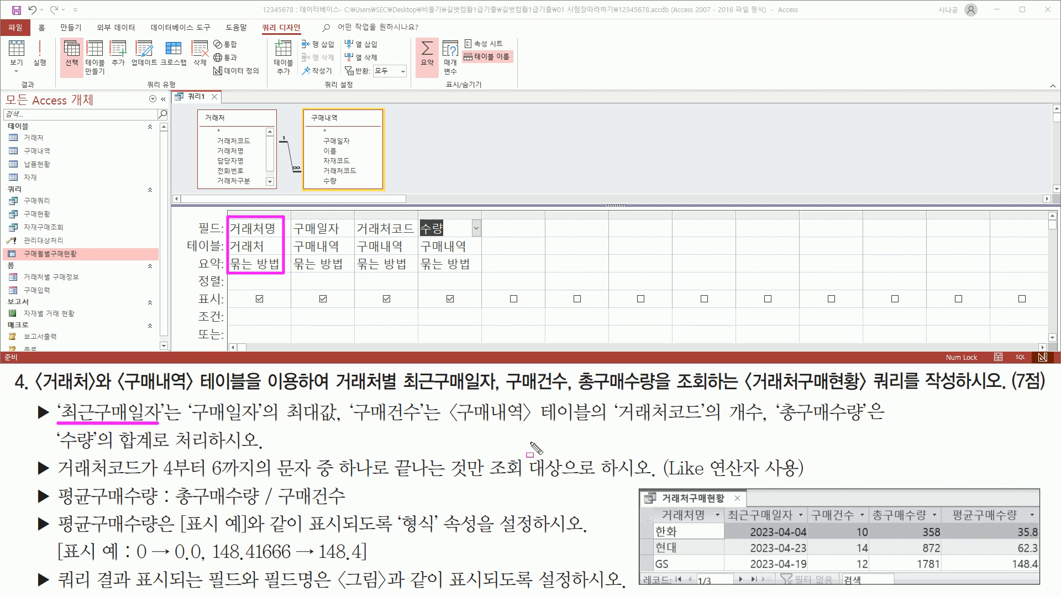
pyautogui.moveTo(724, 505)
pyautogui.mouseDown()
pyautogui.moveTo(752, 525)
pyautogui.moveTo(795, 522)
pyautogui.mouseUp()
pyautogui.press('Escape')
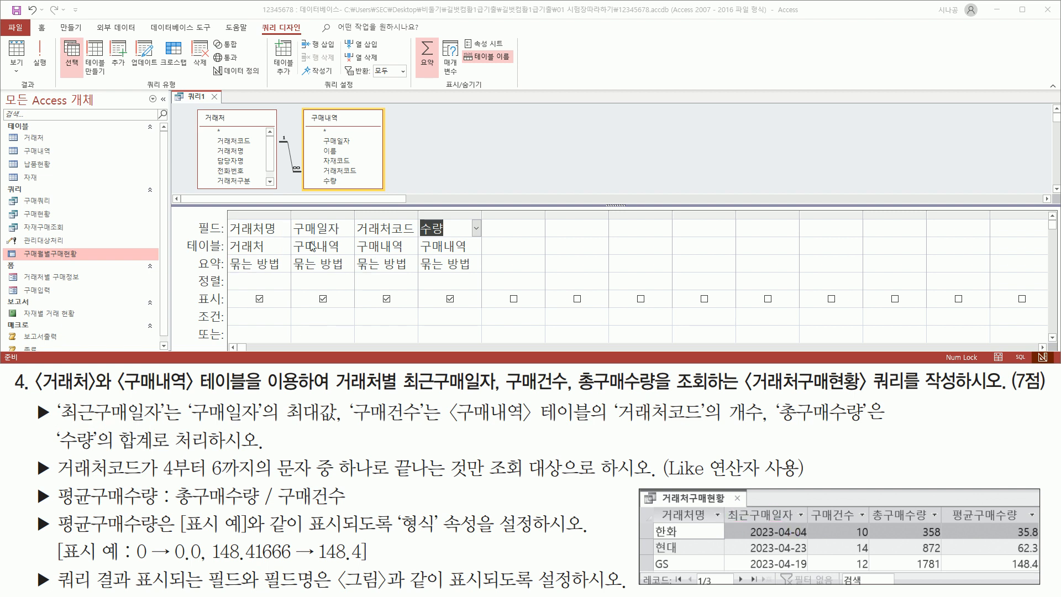
pyautogui.click(303, 226)
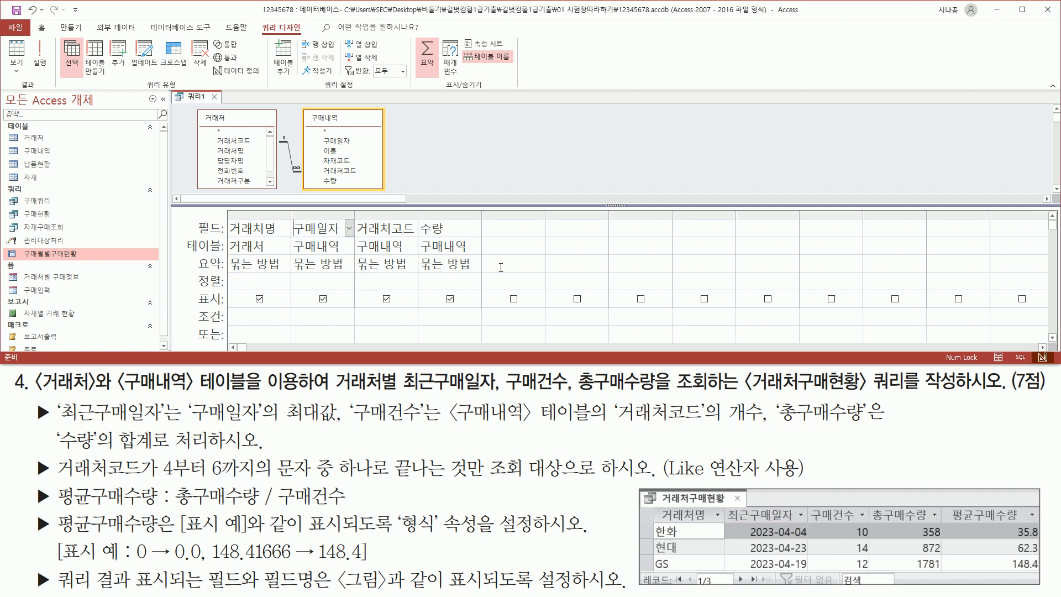
pyautogui.write('ㅊ')
pyautogui.write('근구매일자')
pyautogui.write(':구')
pyautogui.click(327, 245)
pyautogui.doubleClick(354, 213)
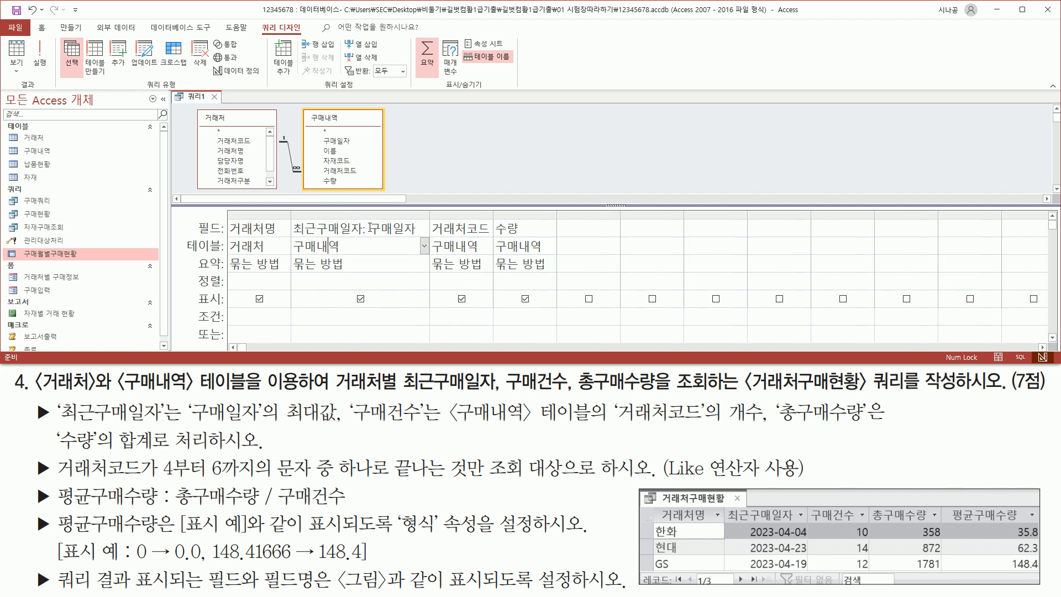
# Set the 요약 function of the 최근구매일자 column to 최대값
pyautogui.moveTo(371, 237); pyautogui.dragTo(416, 237)
pyautogui.moveTo(62, 424); pyautogui.dragTo(342, 424)
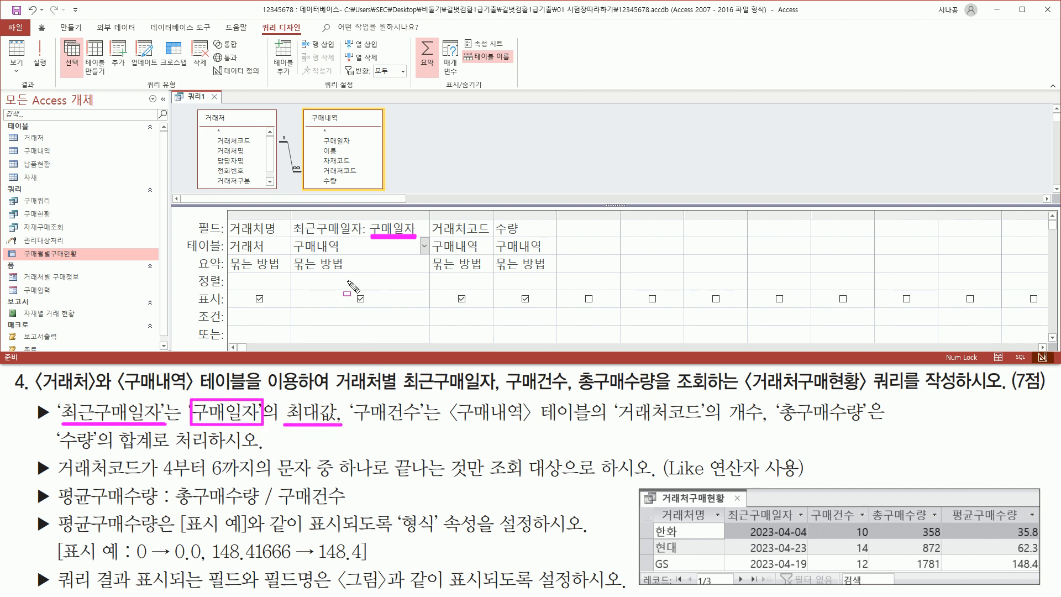
pyautogui.moveTo(286, 271); pyautogui.dragTo(402, 271)
pyautogui.press('Escape')
pyautogui.click(423, 263)
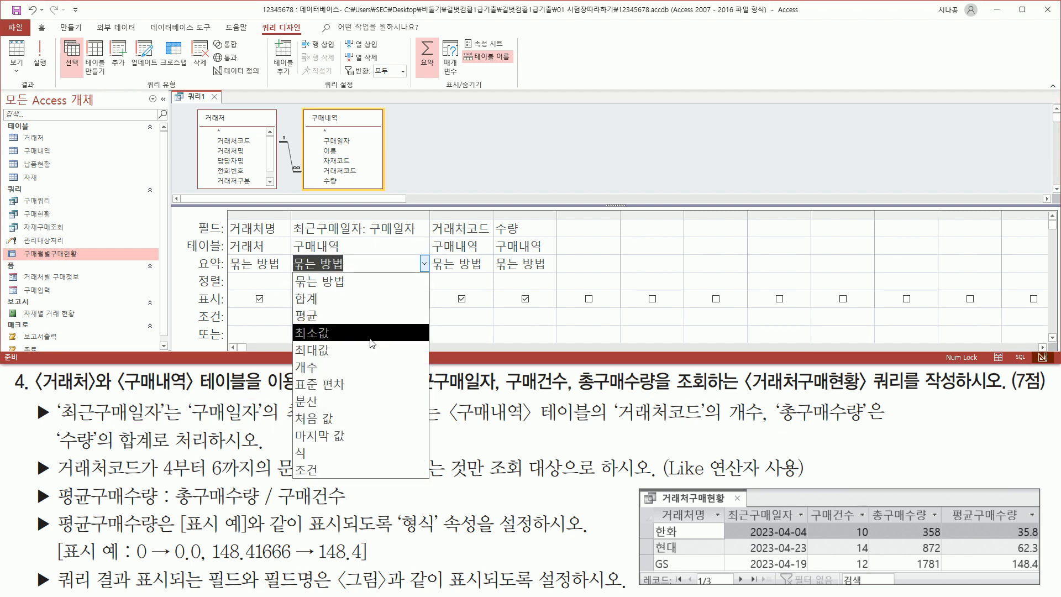
pyautogui.click(367, 349)
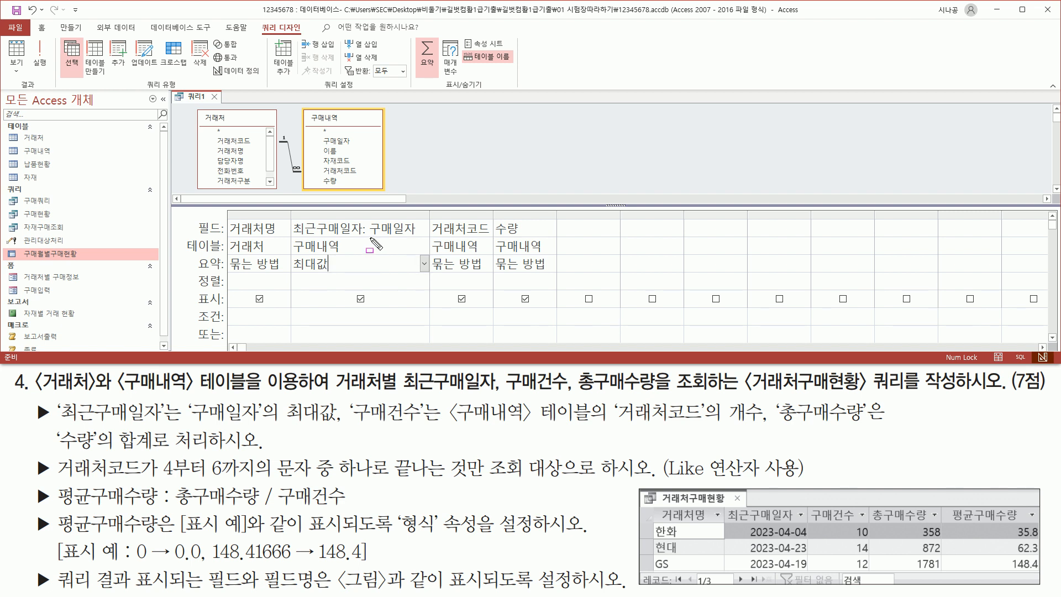
pyautogui.moveTo(370, 237); pyautogui.dragTo(418, 237)
pyautogui.moveTo(293, 274); pyautogui.dragTo(332, 275)
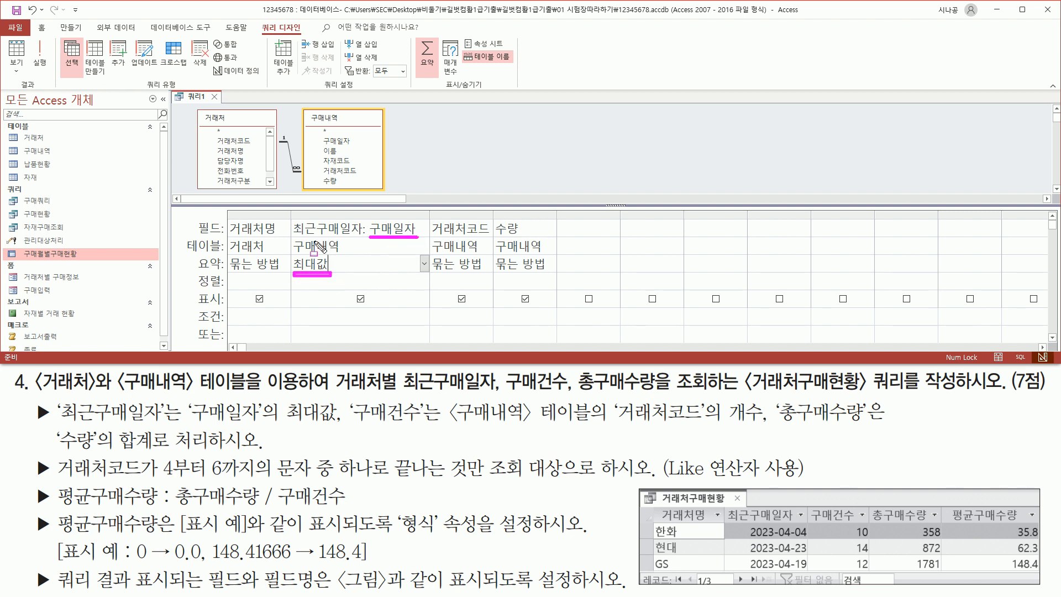
pyautogui.moveTo(286, 218)
pyautogui.mouseDown()
pyautogui.moveTo(318, 239)
pyautogui.moveTo(368, 239)
pyautogui.mouseUp()
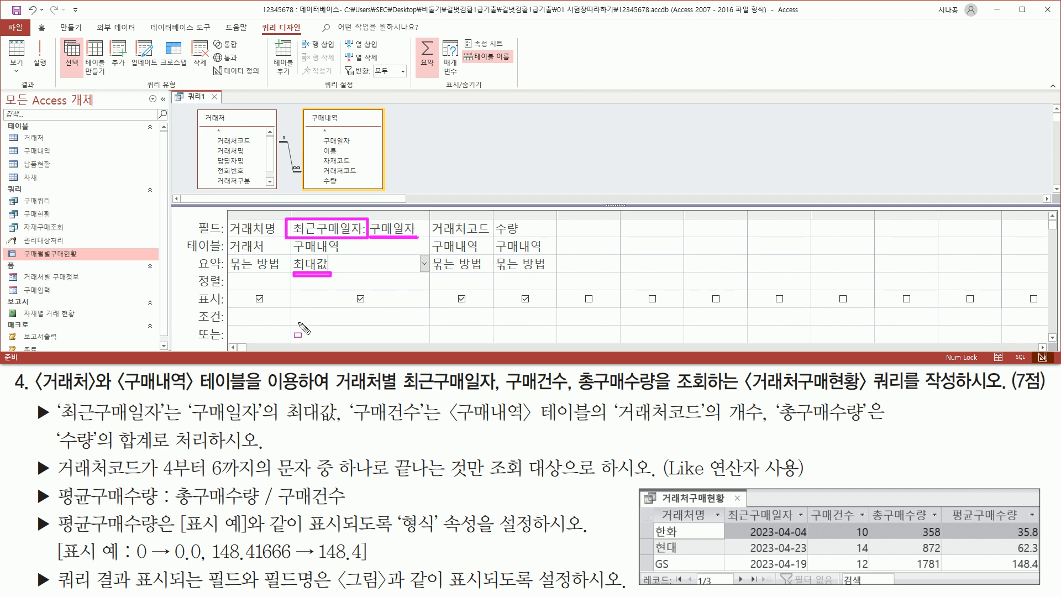
pyautogui.press('Escape')
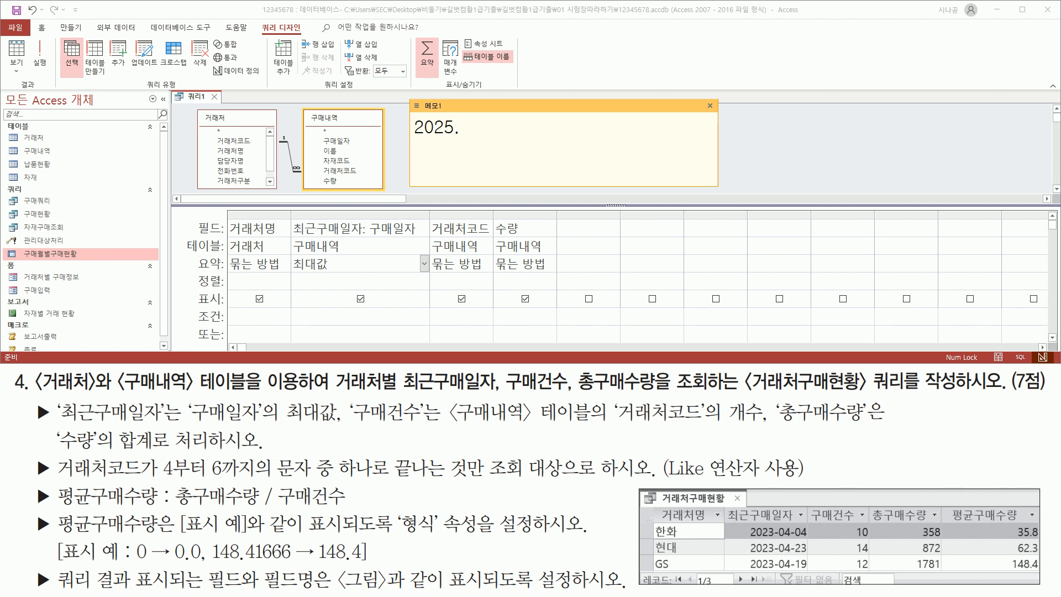
# Note the sample dates 2025-01-01 and 2025-12-31 in the memo to illustrate which date is the maximum
pyautogui.write('01-01')
pyautogui.press('Return')
pyautogui.write('2025-12-31')
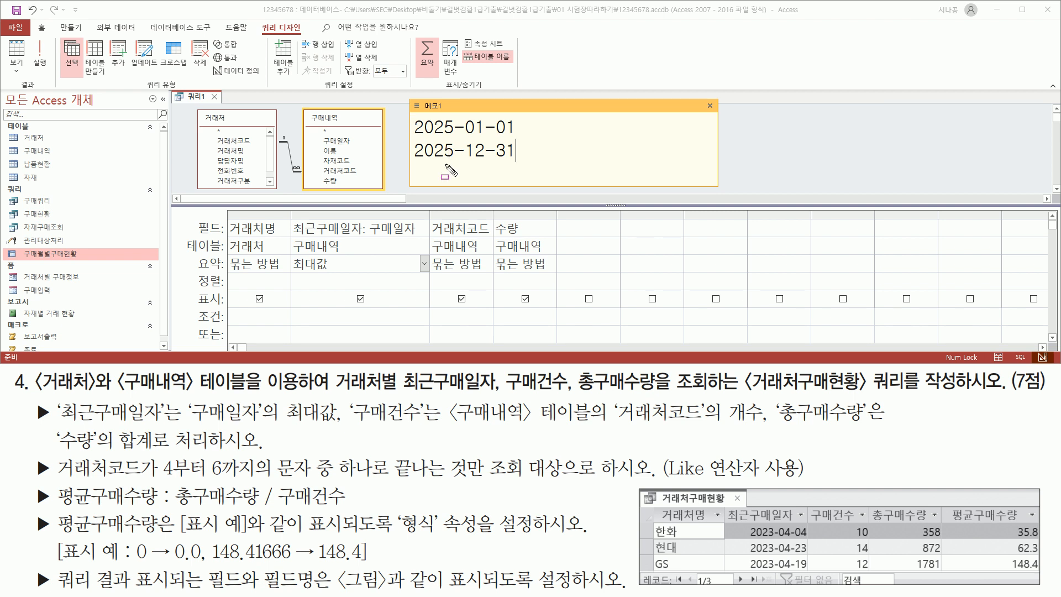
pyautogui.moveTo(410, 154)
pyautogui.mouseDown()
pyautogui.moveTo(518, 165)
pyautogui.moveTo(518, 141)
pyautogui.mouseUp()
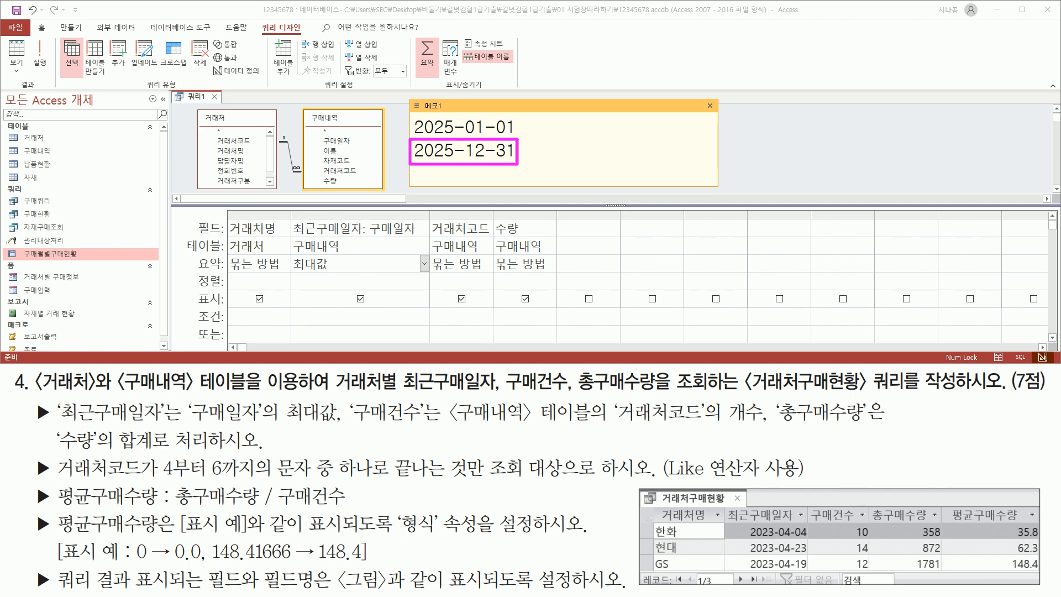
pyautogui.moveTo(519, 153); pyautogui.dragTo(530, 138)
pyautogui.moveTo(290, 238)
pyautogui.mouseDown()
pyautogui.moveTo(365, 237)
pyautogui.moveTo(364, 220)
pyautogui.moveTo(415, 236)
pyautogui.mouseUp()
pyautogui.moveTo(292, 271); pyautogui.dragTo(329, 272)
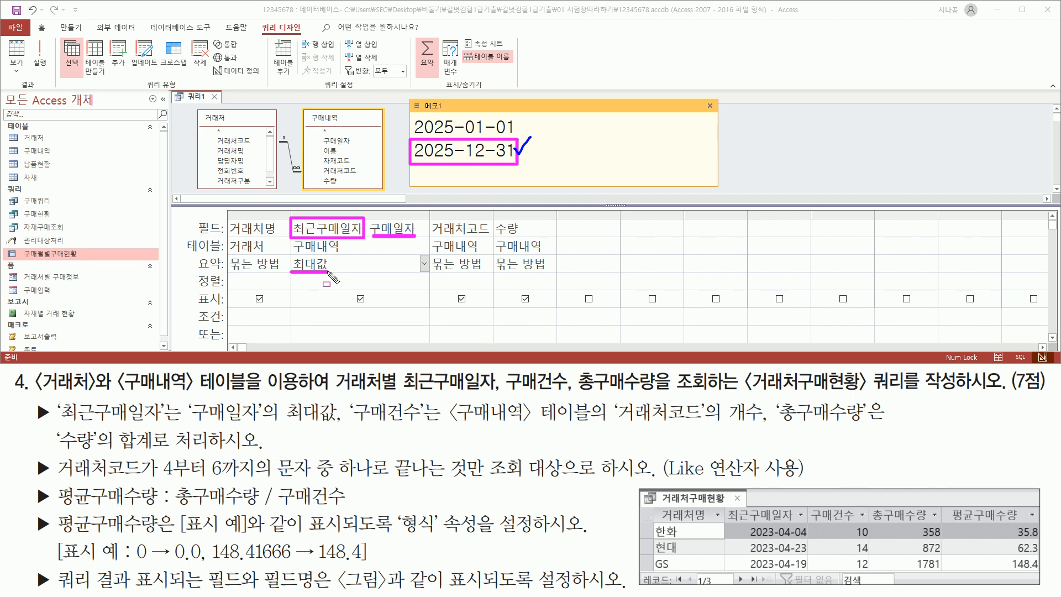
# Examine how question 4 defines 최근구매일자 and compare it with the matching column of the reference result
pyautogui.moveTo(61, 424)
pyautogui.mouseDown()
pyautogui.moveTo(177, 424)
pyautogui.moveTo(198, 414)
pyautogui.moveTo(210, 425)
pyautogui.moveTo(343, 424)
pyautogui.mouseUp()
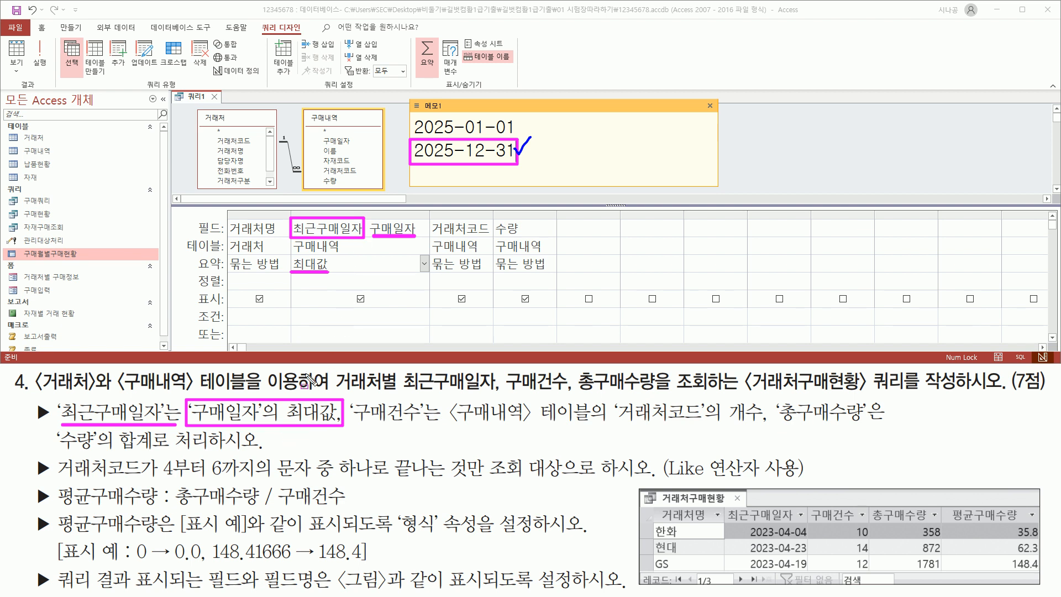
pyautogui.moveTo(188, 420); pyautogui.dragTo(339, 420)
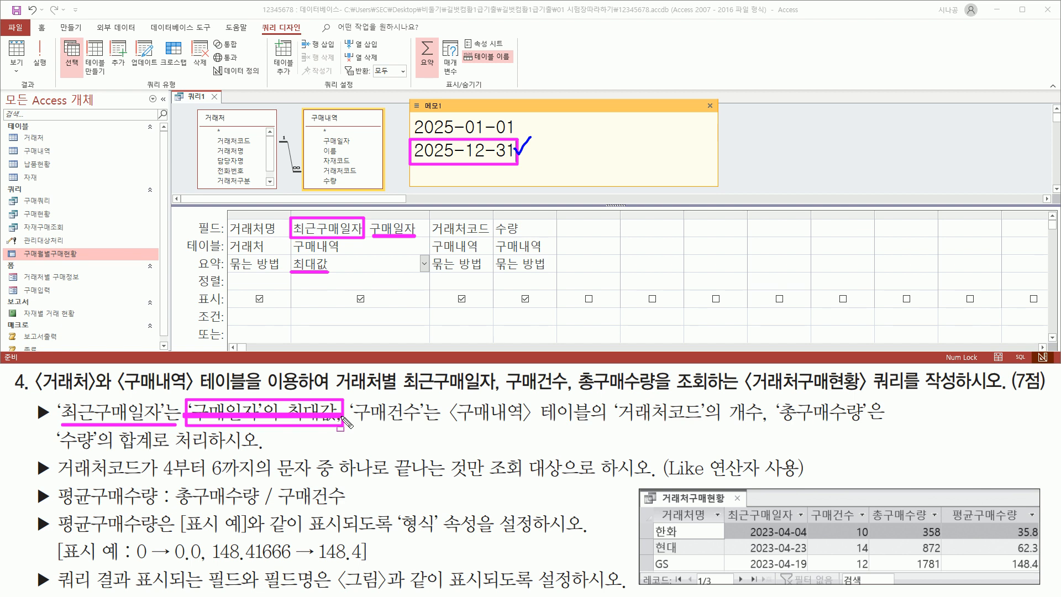
pyautogui.moveTo(724, 503); pyautogui.dragTo(811, 573)
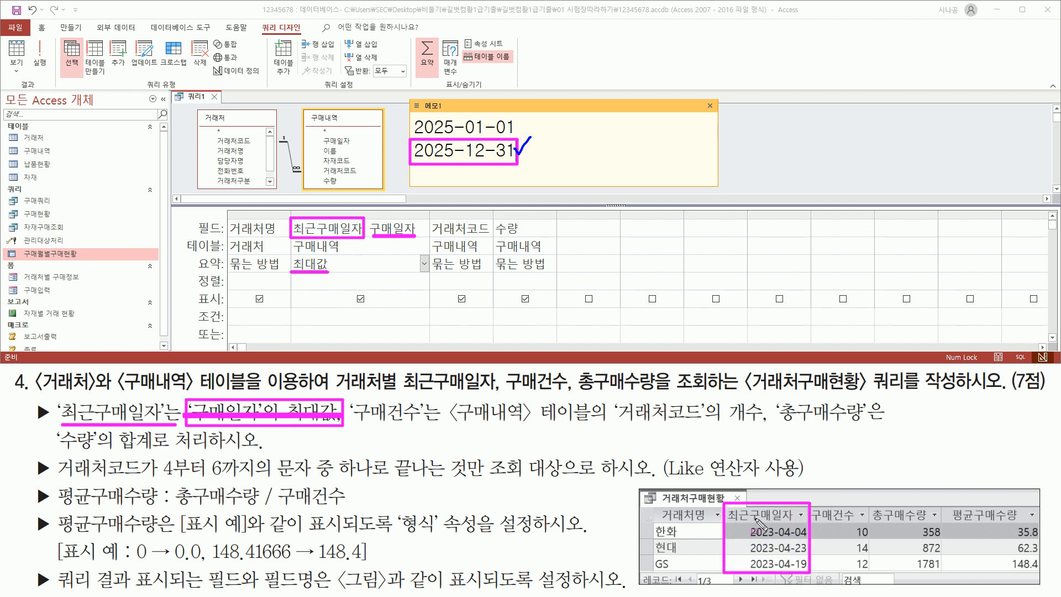
pyautogui.moveTo(753, 523); pyautogui.dragTo(793, 523)
pyautogui.moveTo(725, 505); pyautogui.dragTo(750, 527)
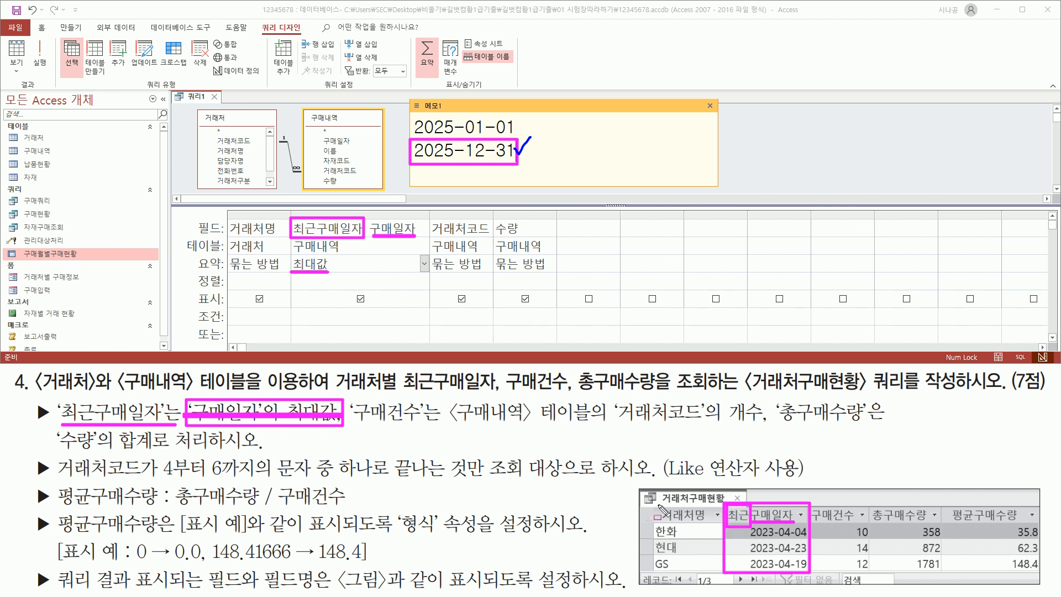
pyautogui.moveTo(288, 254); pyautogui.dragTo(335, 279)
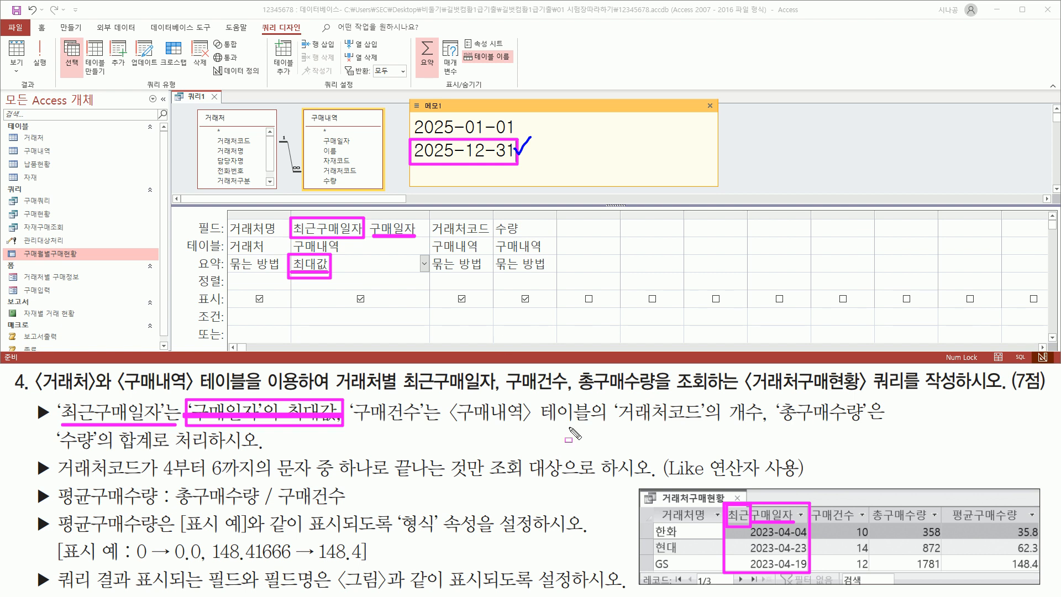
pyautogui.press('Escape')
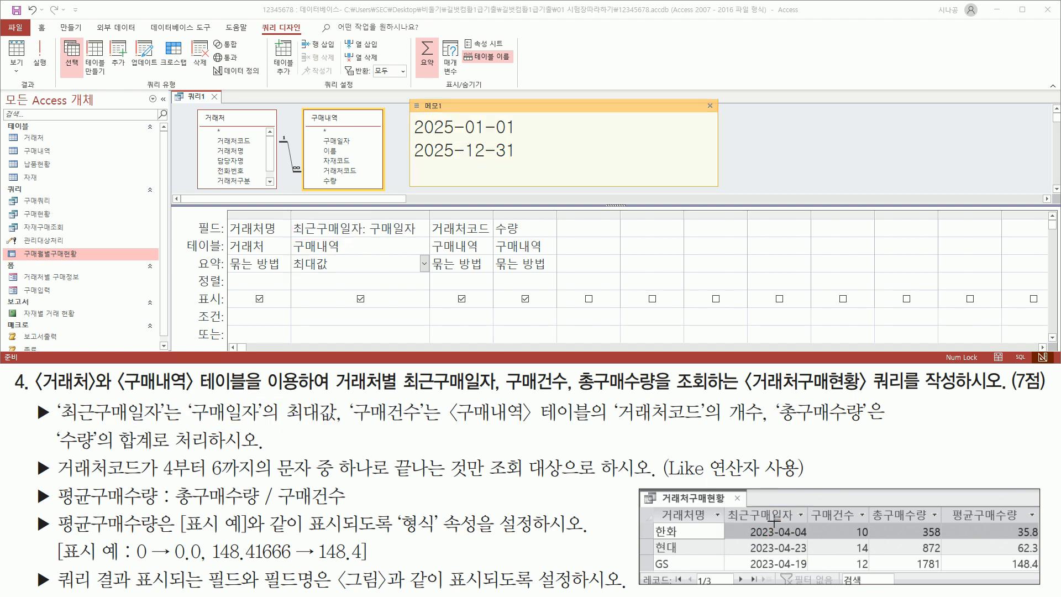
# Set the 요약 function of the 거래처코드 column to 개수, as question 4 requires for 구매건수
pyautogui.moveTo(810, 503); pyautogui.dragTo(858, 525)
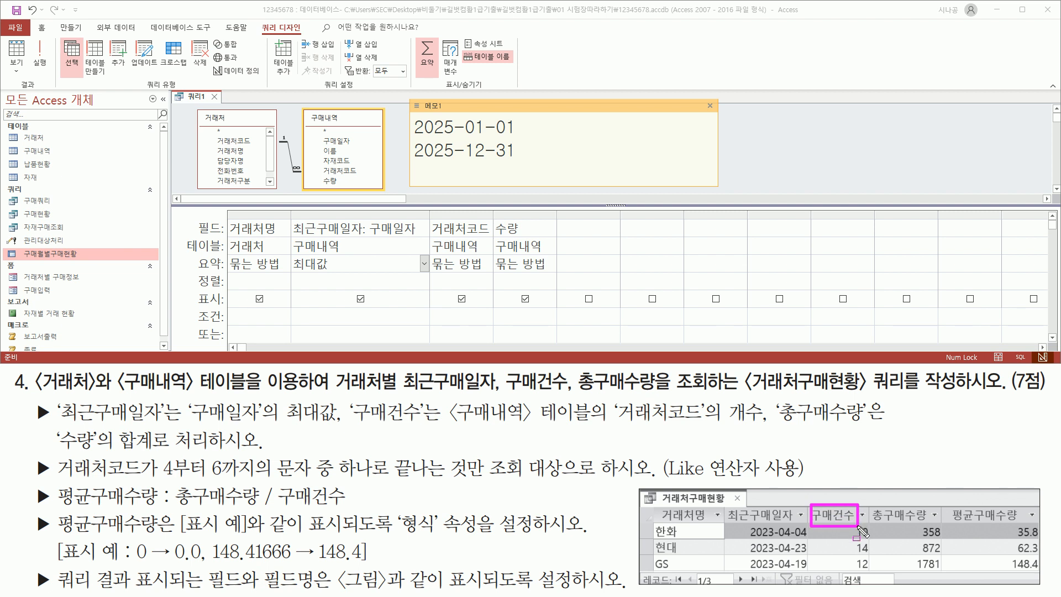
pyautogui.moveTo(350, 396); pyautogui.dragTo(423, 426)
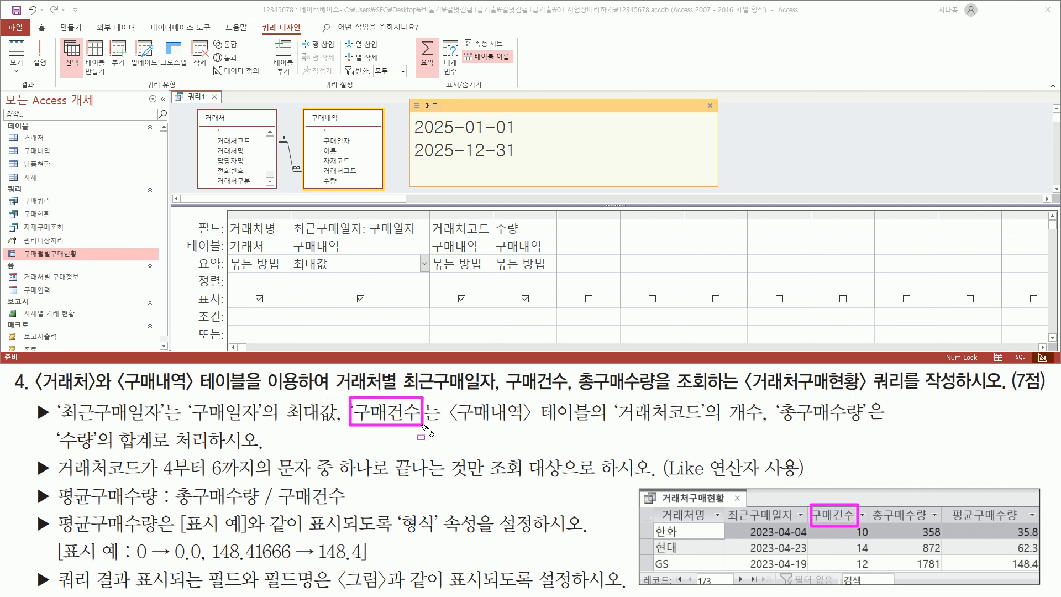
pyautogui.moveTo(615, 424)
pyautogui.mouseDown()
pyautogui.moveTo(704, 424)
pyautogui.moveTo(714, 400)
pyautogui.moveTo(765, 424)
pyautogui.mouseUp()
pyautogui.moveTo(431, 218)
pyautogui.mouseDown()
pyautogui.moveTo(433, 240)
pyautogui.moveTo(490, 241)
pyautogui.mouseUp()
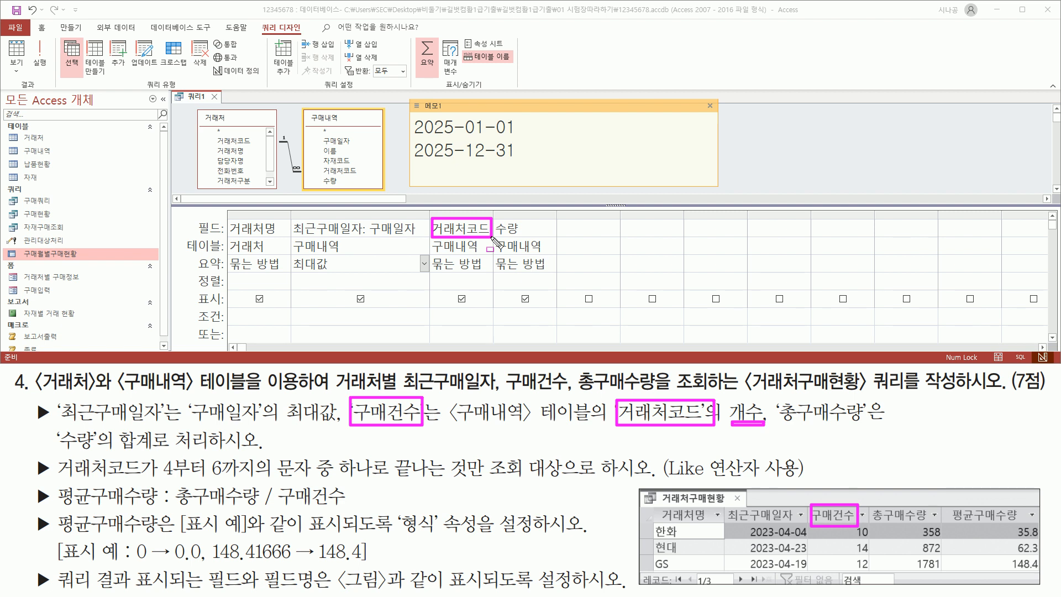
pyautogui.press('Escape')
pyautogui.click(488, 264)
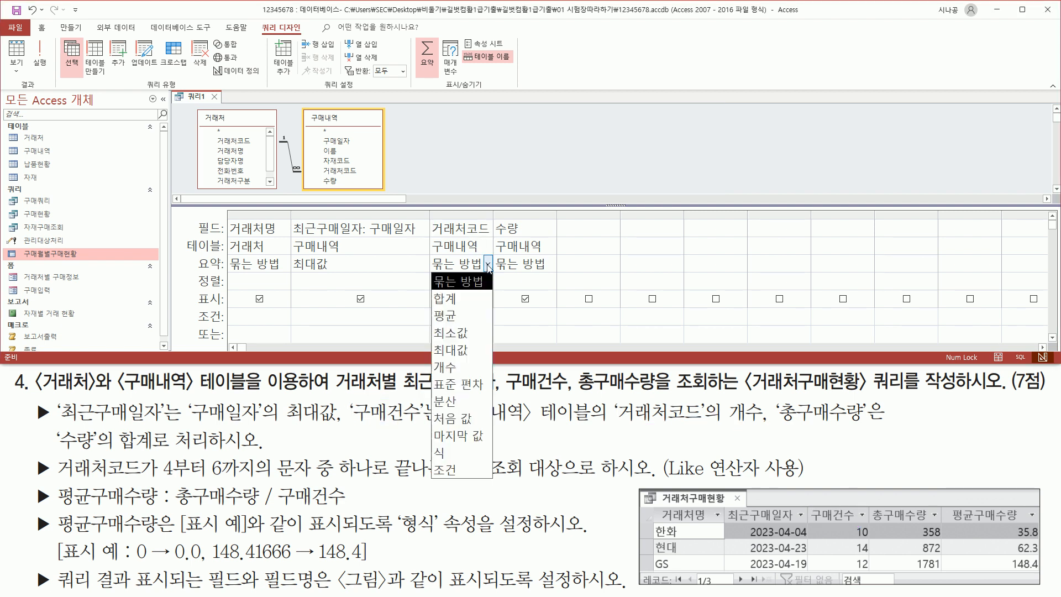
pyautogui.click(444, 367)
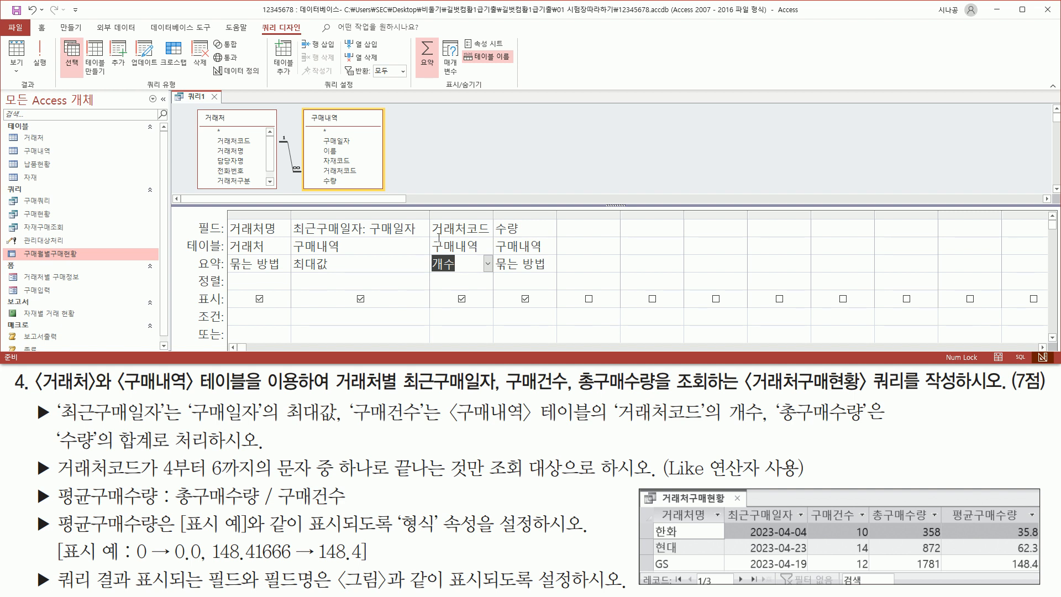
# Give the 거래처코드 column the alias 구매건수 and fit the column width to its content
pyautogui.moveTo(432, 237); pyautogui.dragTo(490, 236)
pyautogui.moveTo(432, 271); pyautogui.dragTo(453, 272)
pyautogui.moveTo(805, 503); pyautogui.dragTo(863, 522)
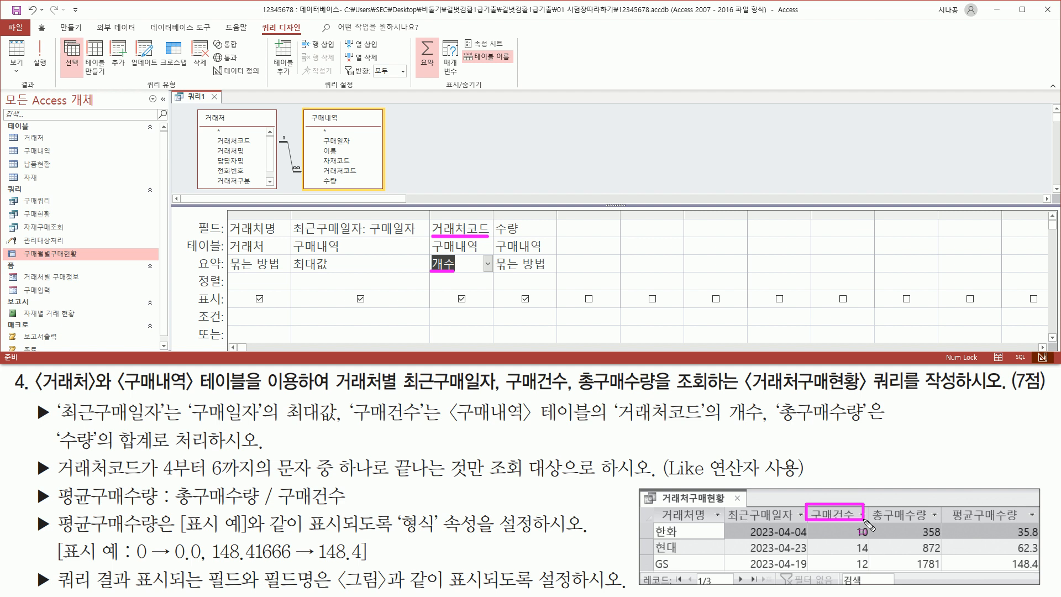
pyautogui.press('Escape')
pyautogui.click(434, 228)
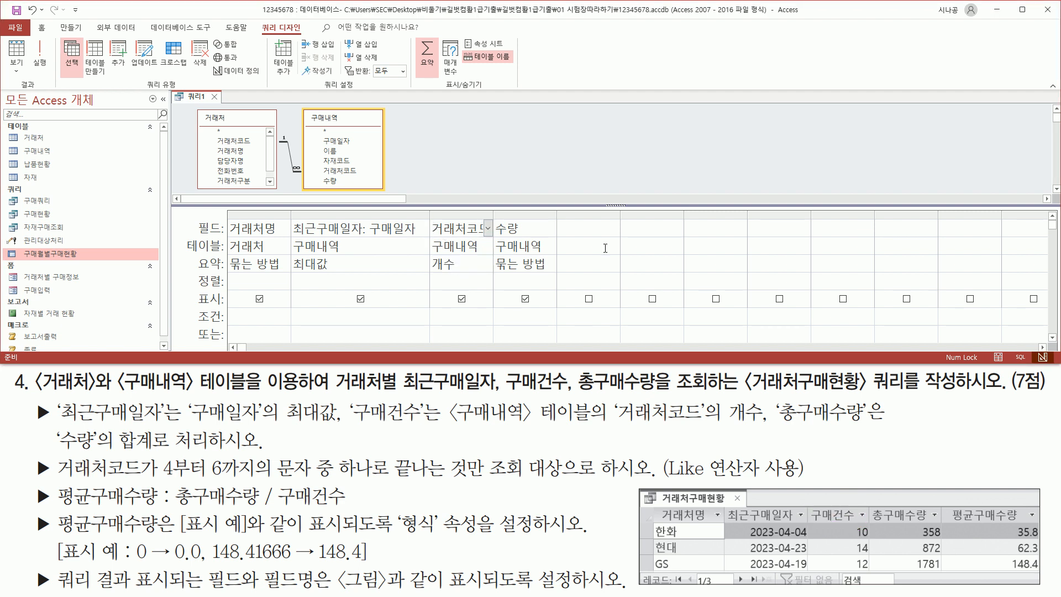
pyautogui.write('구매건수:')
pyautogui.doubleClick(494, 212)
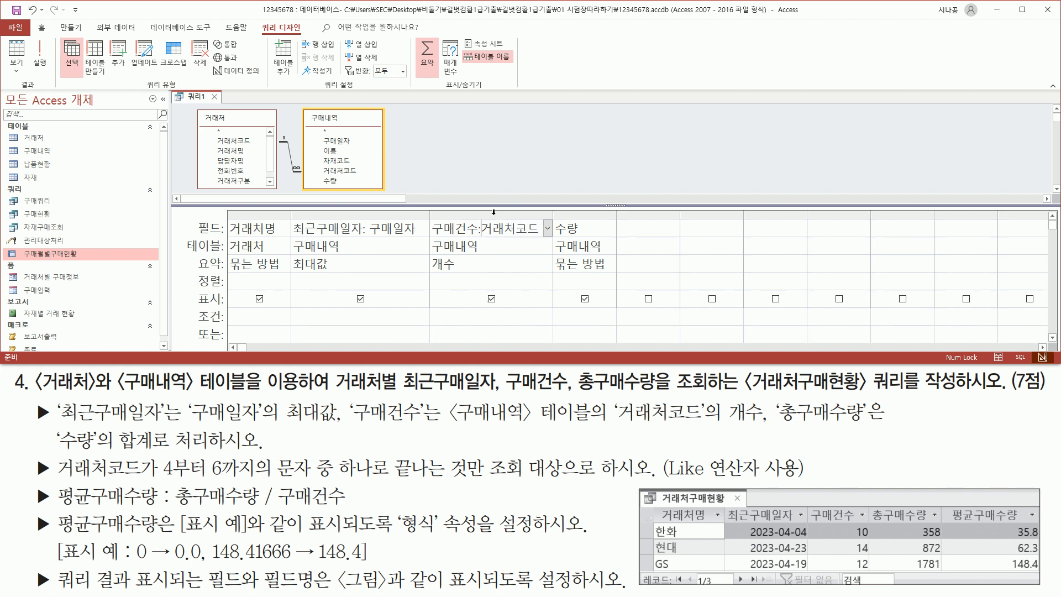
pyautogui.doubleClick(554, 215)
# Set the 요약 function of the 수량 column to 합계, as question 4 requires for 총구매수량
pyautogui.moveTo(869, 524); pyautogui.dragTo(936, 506)
pyautogui.moveTo(778, 425); pyautogui.dragTo(871, 425)
pyautogui.moveTo(47, 427)
pyautogui.mouseDown()
pyautogui.moveTo(71, 445)
pyautogui.moveTo(216, 456)
pyautogui.mouseUp()
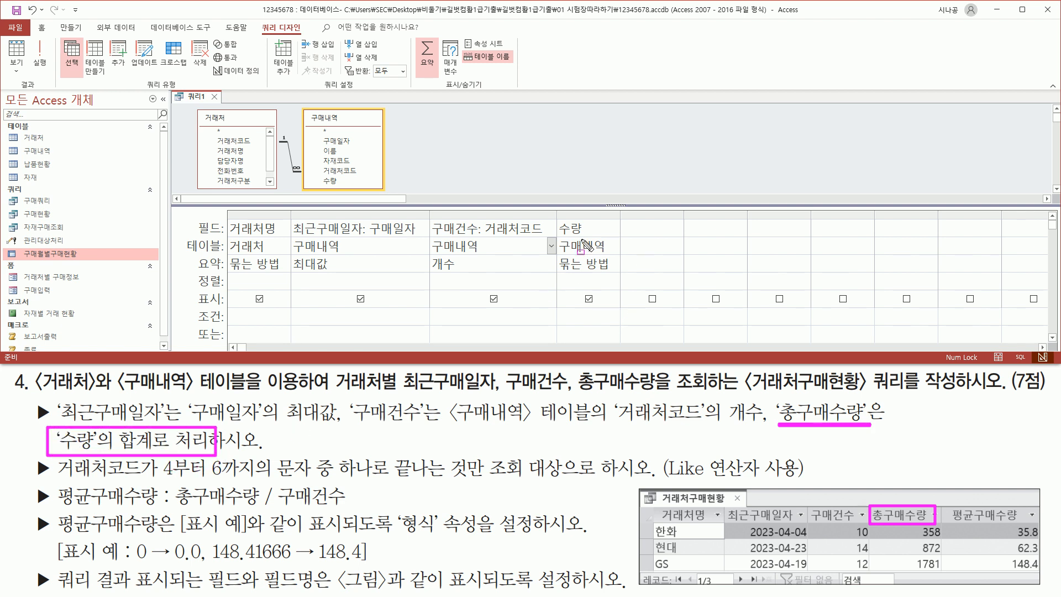
pyautogui.moveTo(559, 216); pyautogui.dragTo(592, 232)
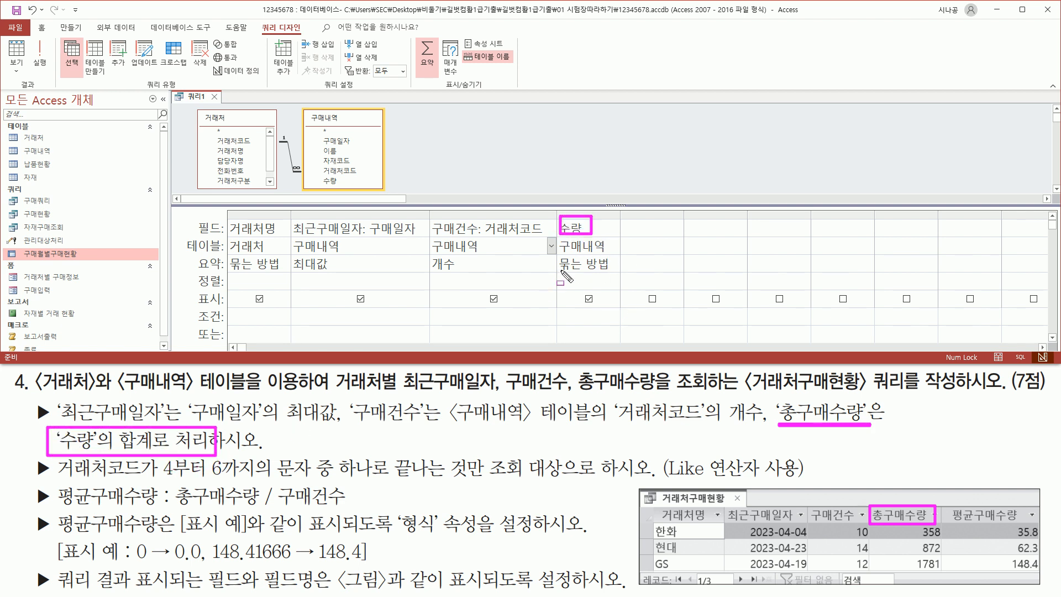
pyautogui.press('Escape')
pyautogui.click(615, 264)
pyautogui.click(597, 301)
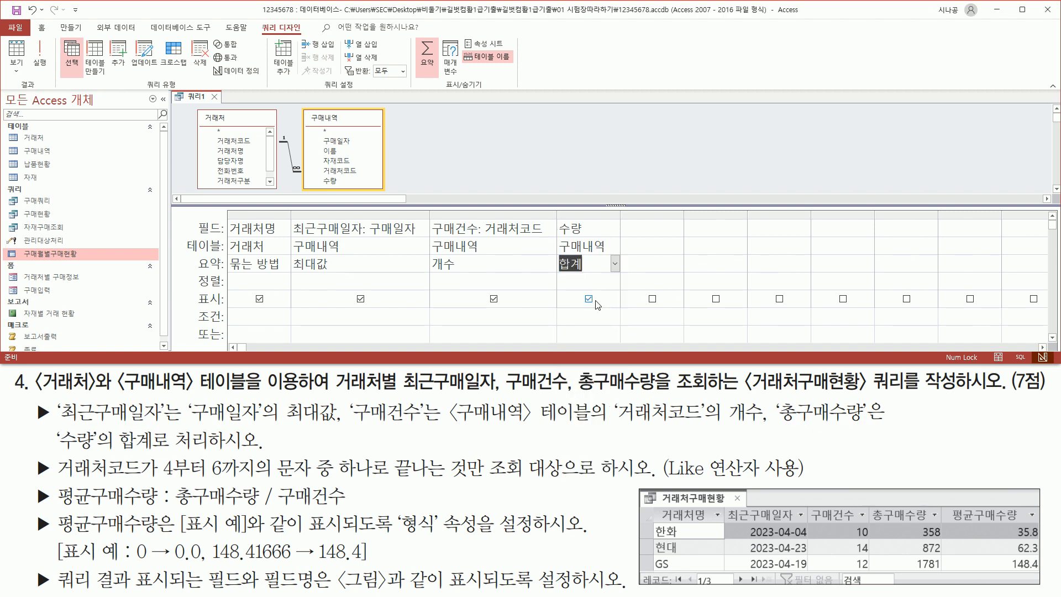
pyautogui.moveTo(559, 288); pyautogui.dragTo(602, 287)
pyautogui.press('Escape')
# Give the 수량 column the alias 총구매수량 and fit the column width to its content
pyautogui.click(564, 230)
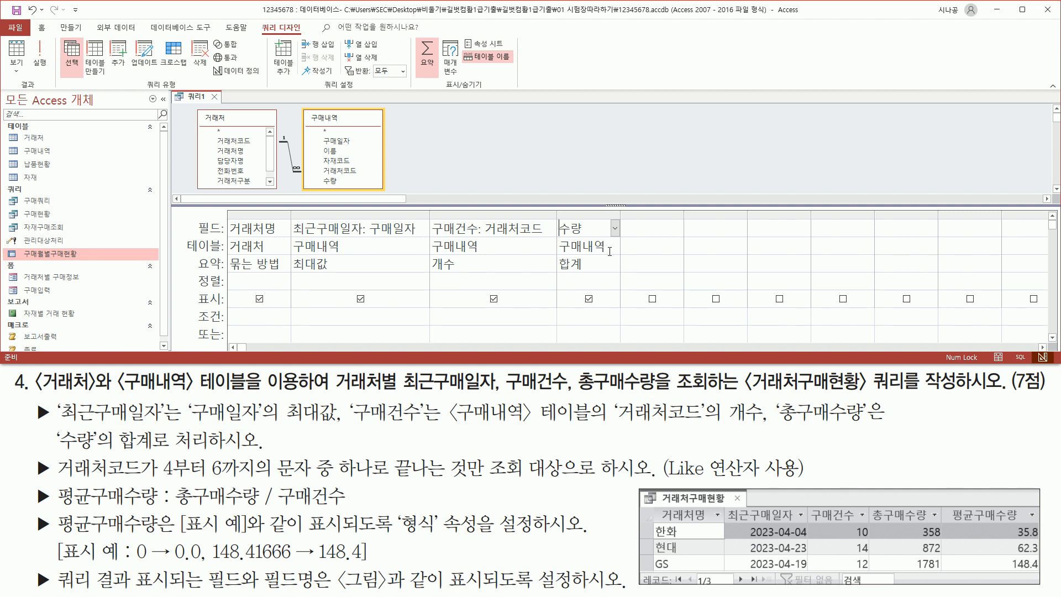
pyautogui.write('초')
pyautogui.write('구매수량')
pyautogui.write(':')
pyautogui.click(608, 248)
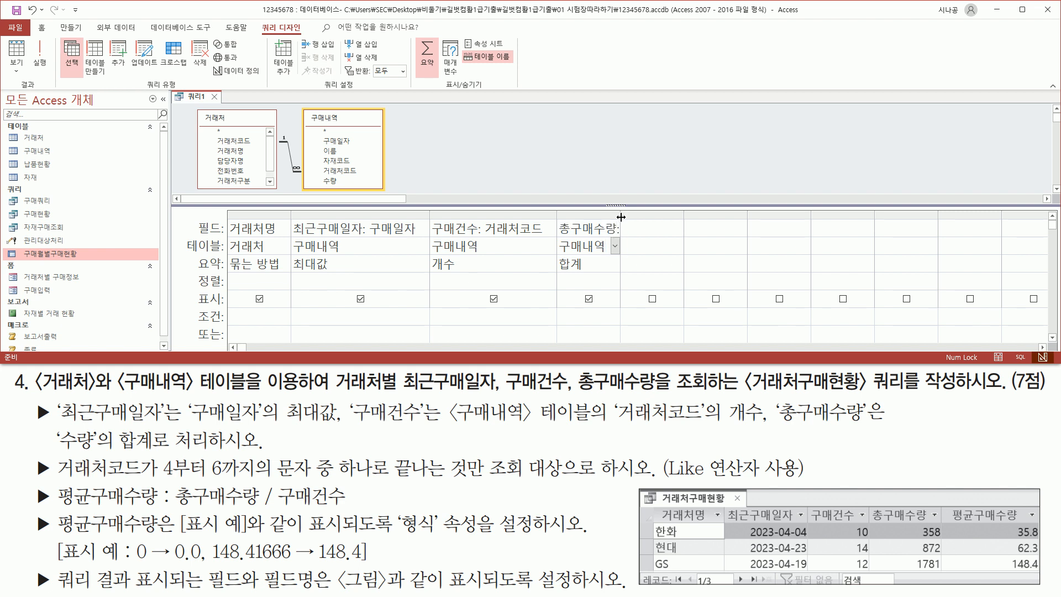
pyautogui.doubleClick(621, 217)
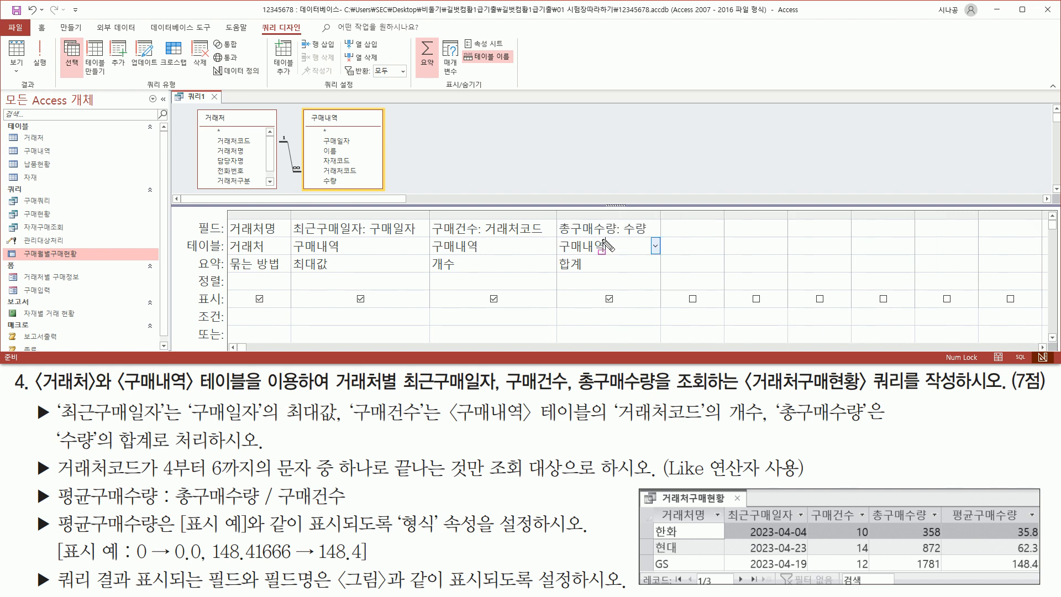
pyautogui.moveTo(554, 238); pyautogui.dragTo(651, 237)
pyautogui.moveTo(558, 272); pyautogui.dragTo(586, 271)
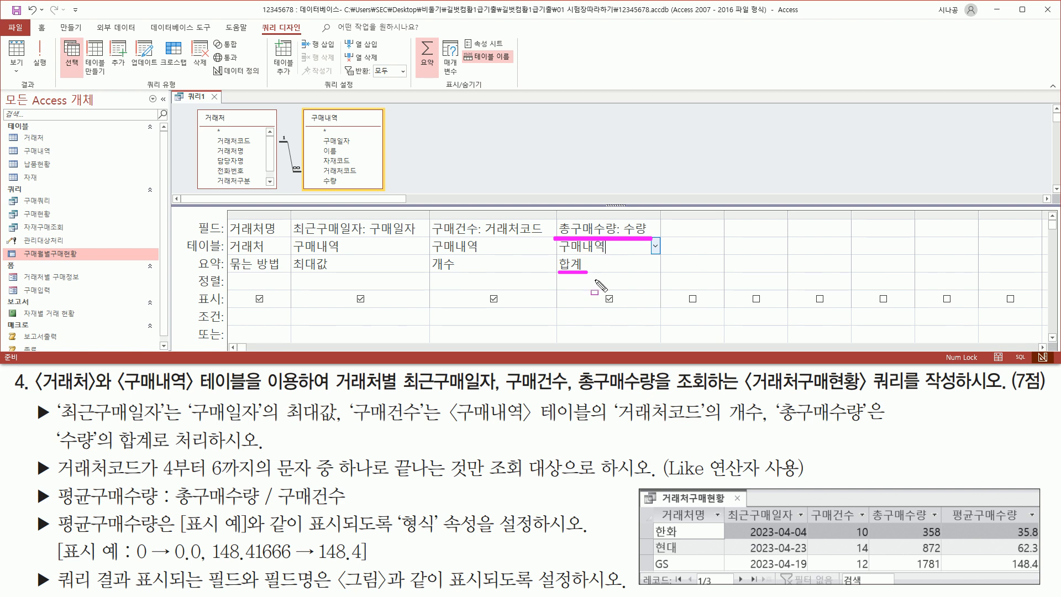
pyautogui.press('Escape')
# Examine how question 4 derives 평균구매수량 from the 총구매수량 and 구매건수 columns and match it to the reference result
pyautogui.moveTo(428, 221)
pyautogui.mouseDown()
pyautogui.moveTo(501, 252)
pyautogui.moveTo(482, 240)
pyautogui.mouseUp()
pyautogui.moveTo(554, 218); pyautogui.dragTo(623, 239)
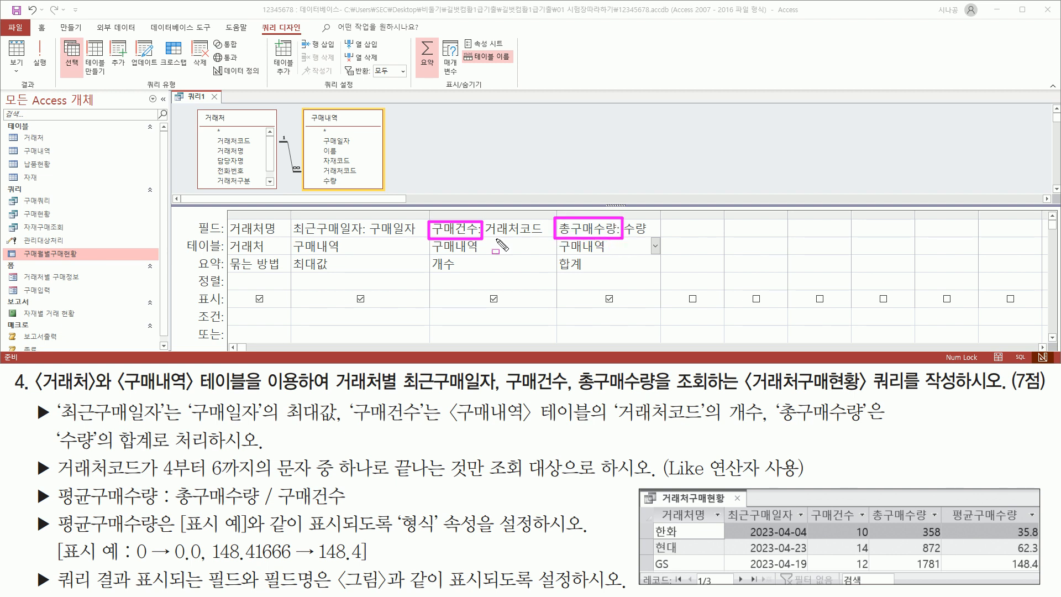
pyautogui.moveTo(169, 508)
pyautogui.mouseDown()
pyautogui.moveTo(347, 509)
pyautogui.moveTo(354, 485)
pyautogui.mouseUp()
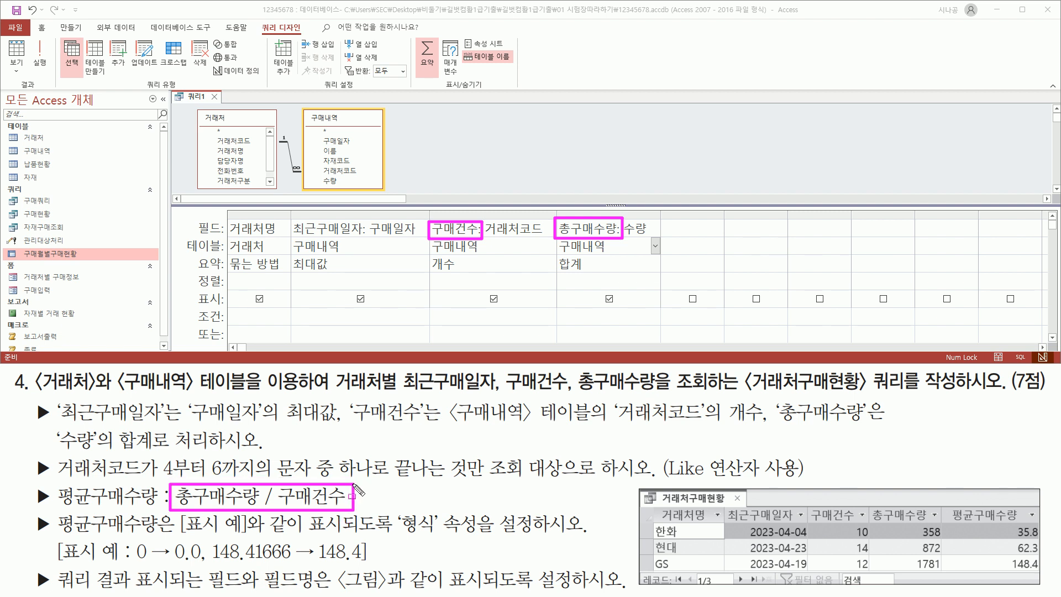
pyautogui.moveTo(663, 220); pyautogui.dragTo(723, 237)
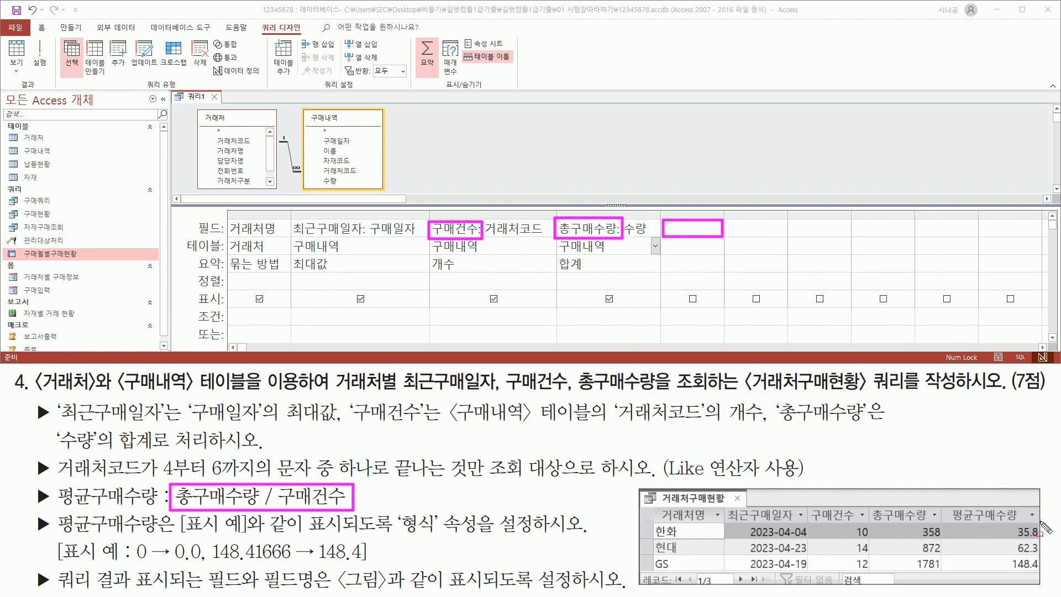
pyautogui.moveTo(946, 503); pyautogui.dragTo(1027, 526)
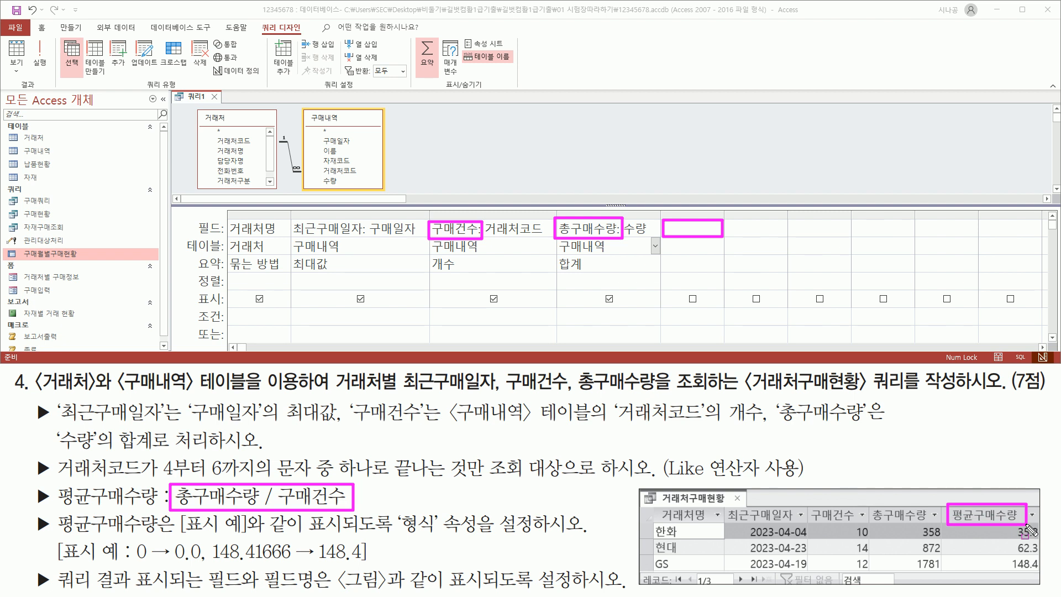
pyautogui.moveTo(58, 505); pyautogui.dragTo(156, 503)
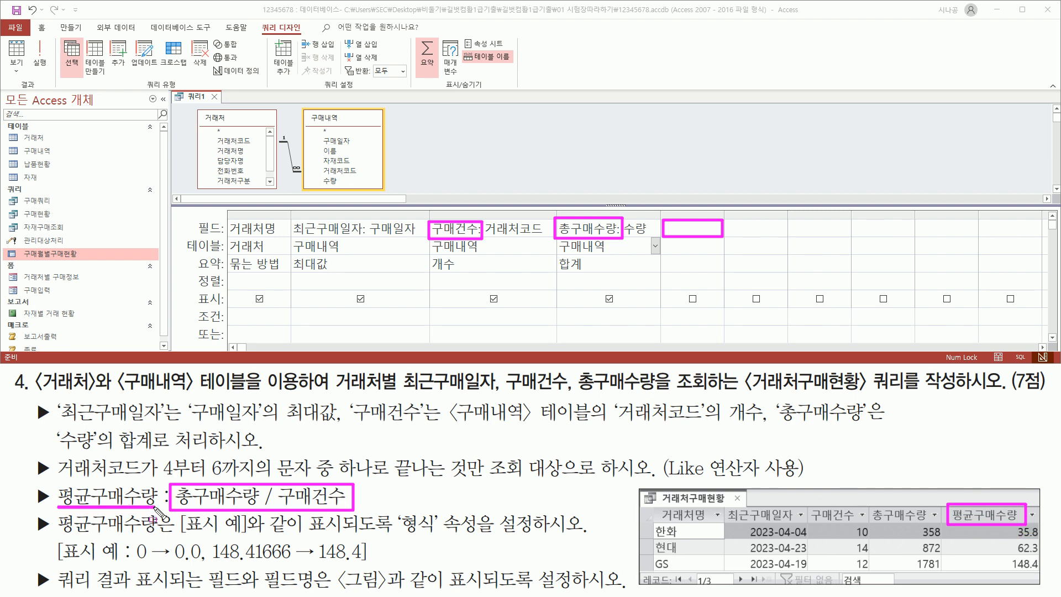
pyautogui.press('Escape')
# Add the calculated column 평균구매수량: [총구매수량]/[구매건수] in the first empty field and fit its width to the expression
pyautogui.click(718, 229)
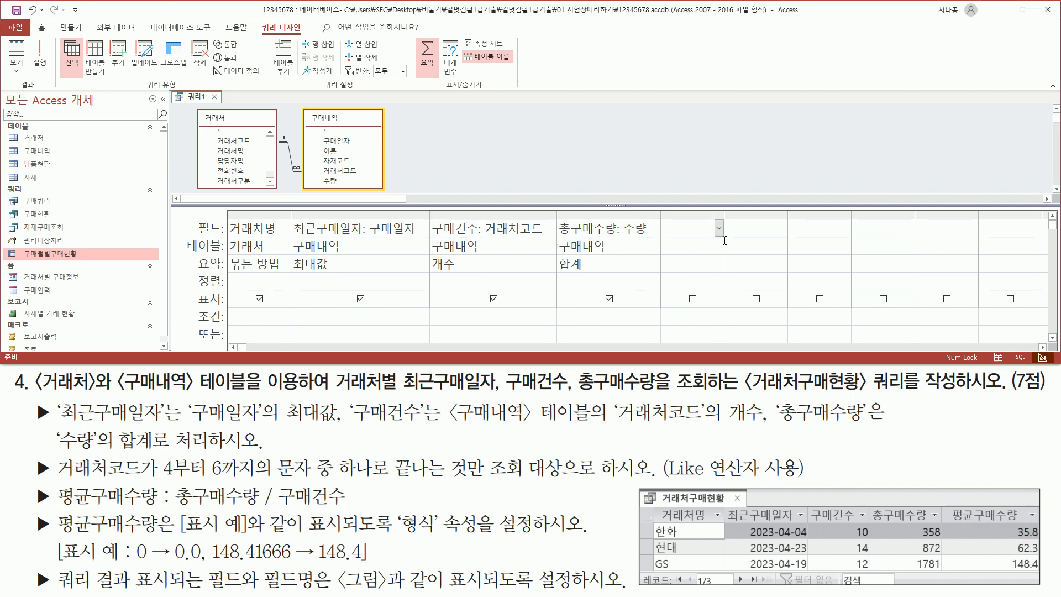
pyautogui.write('평규')
pyautogui.write('ㅅ')
pyautogui.write('매수량:')
pyautogui.write(' [총구매술')
pyautogui.write('량]')
pyautogui.write('/[구매선')
pyautogui.write('건수]')
pyautogui.click(704, 250)
pyautogui.doubleClick(724, 215)
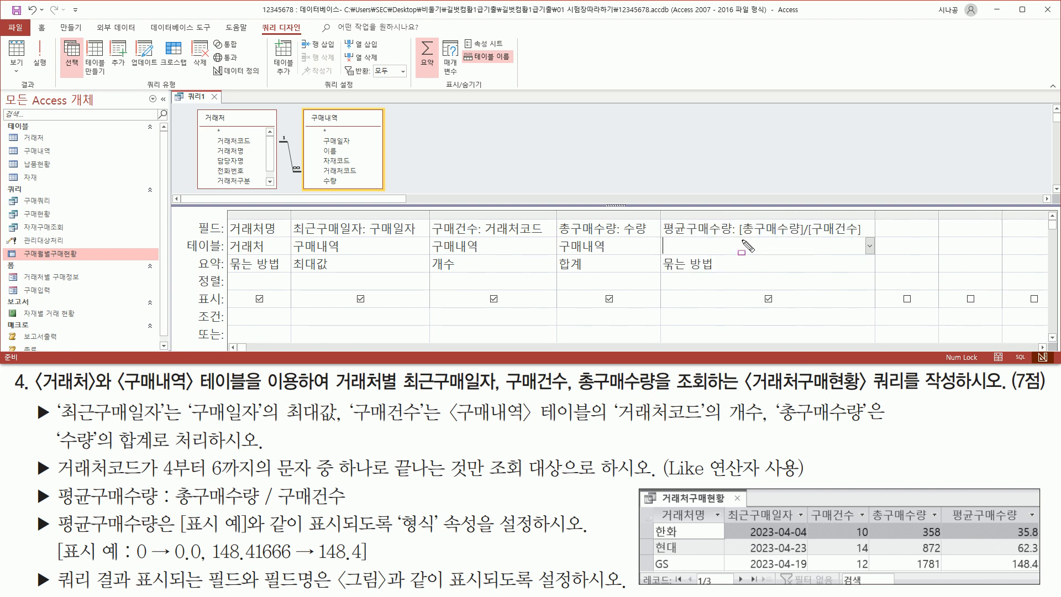
# Check the 평균구매수량 expression against question 4 and set the column's 요약 option to 식
pyautogui.moveTo(170, 507); pyautogui.dragTo(369, 506)
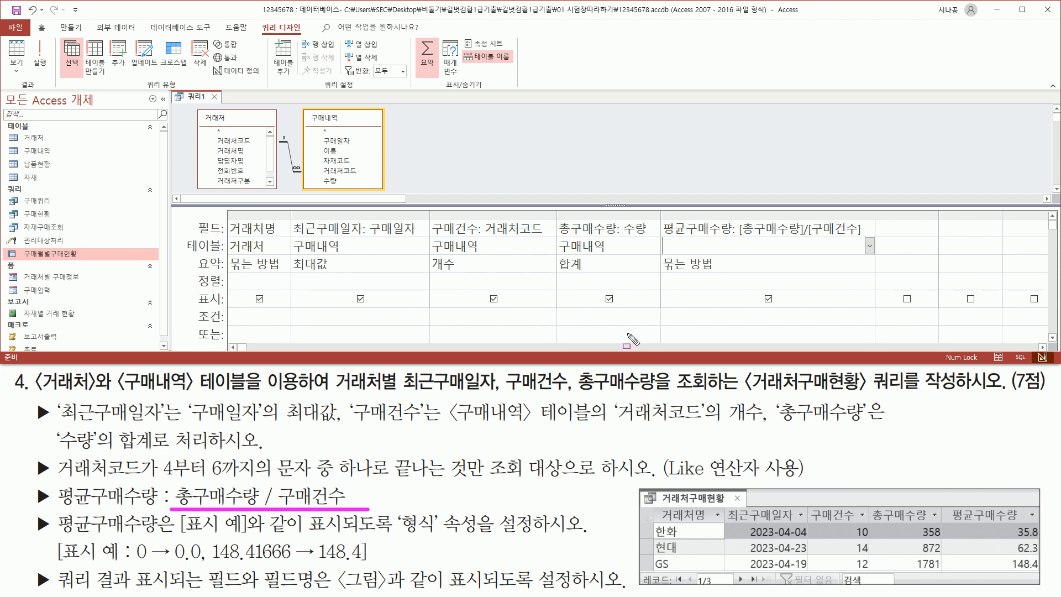
pyautogui.moveTo(737, 241); pyautogui.dragTo(860, 240)
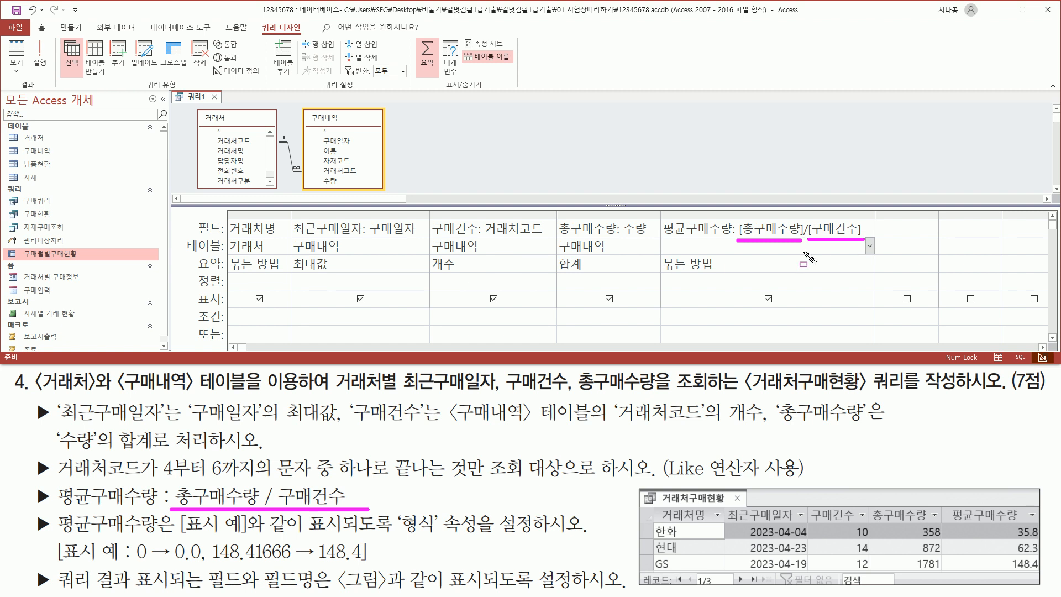
pyautogui.moveTo(659, 213); pyautogui.dragTo(737, 240)
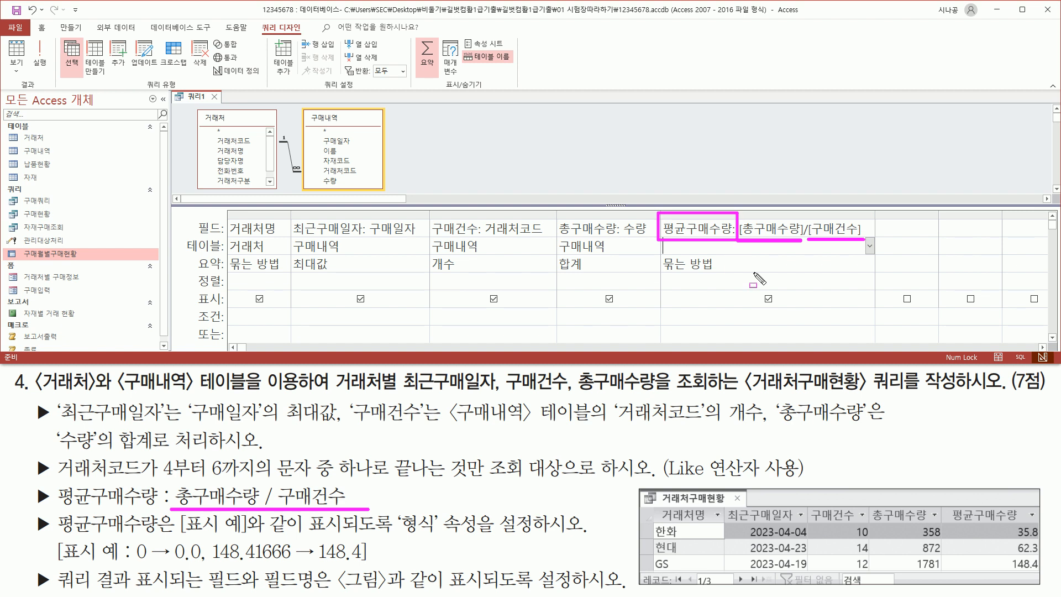
pyautogui.moveTo(662, 238); pyautogui.dragTo(869, 241)
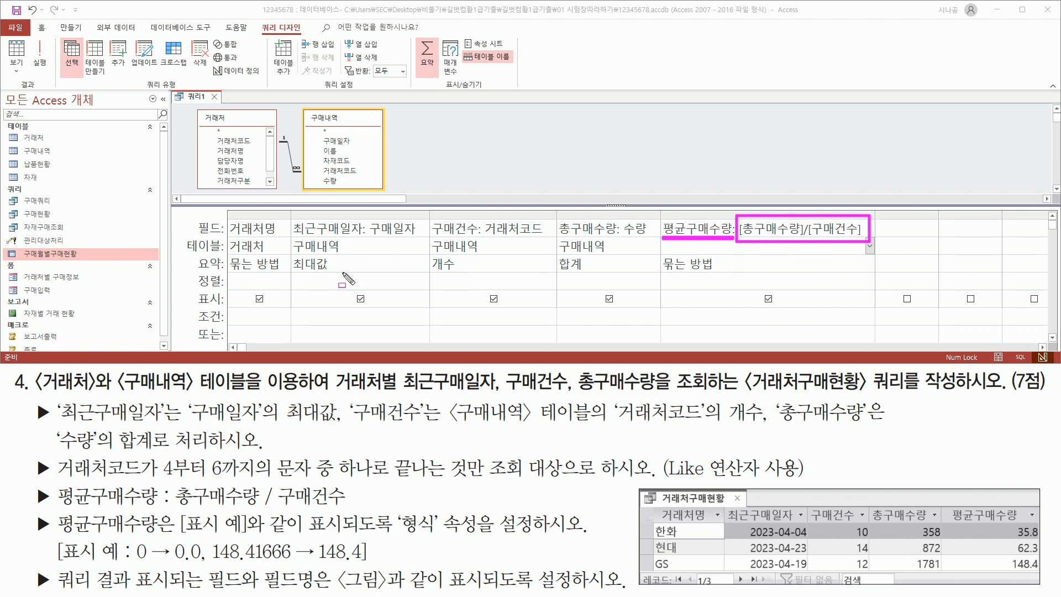
pyautogui.moveTo(195, 271); pyautogui.dragTo(224, 271)
pyautogui.moveTo(664, 272); pyautogui.dragTo(713, 272)
pyautogui.press('Escape')
pyautogui.click(858, 267)
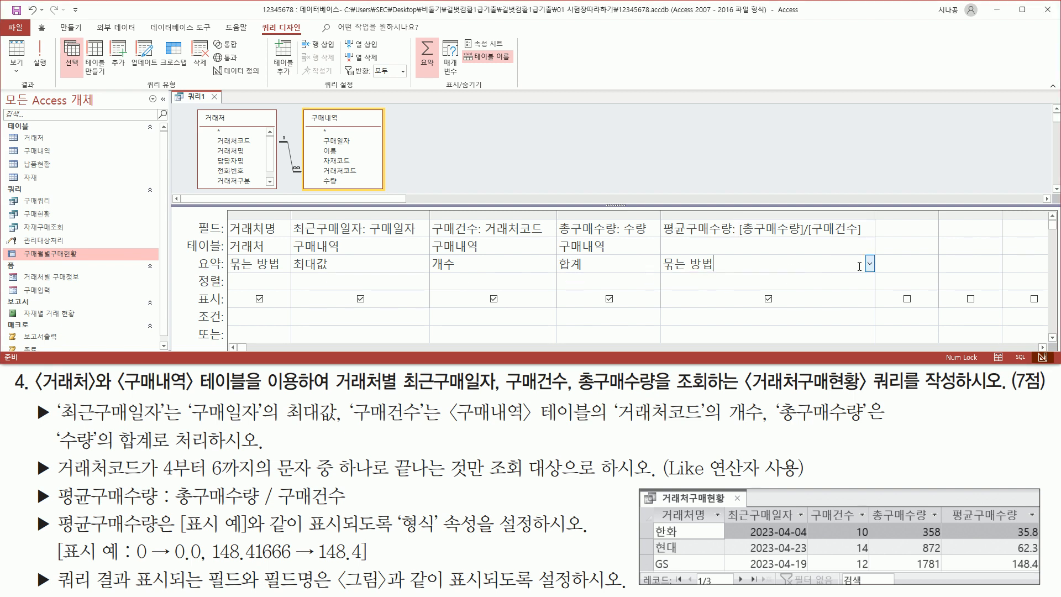
pyautogui.click(869, 264)
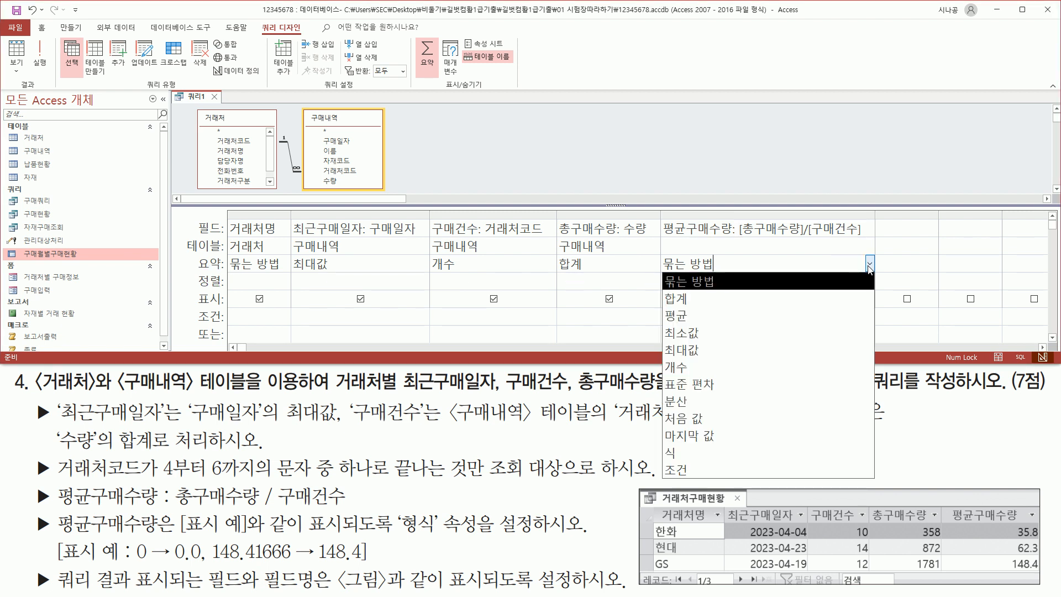
pyautogui.click(745, 460)
pyautogui.moveTo(674, 275)
pyautogui.mouseDown()
pyautogui.moveTo(654, 275)
pyautogui.moveTo(673, 275)
pyautogui.mouseUp()
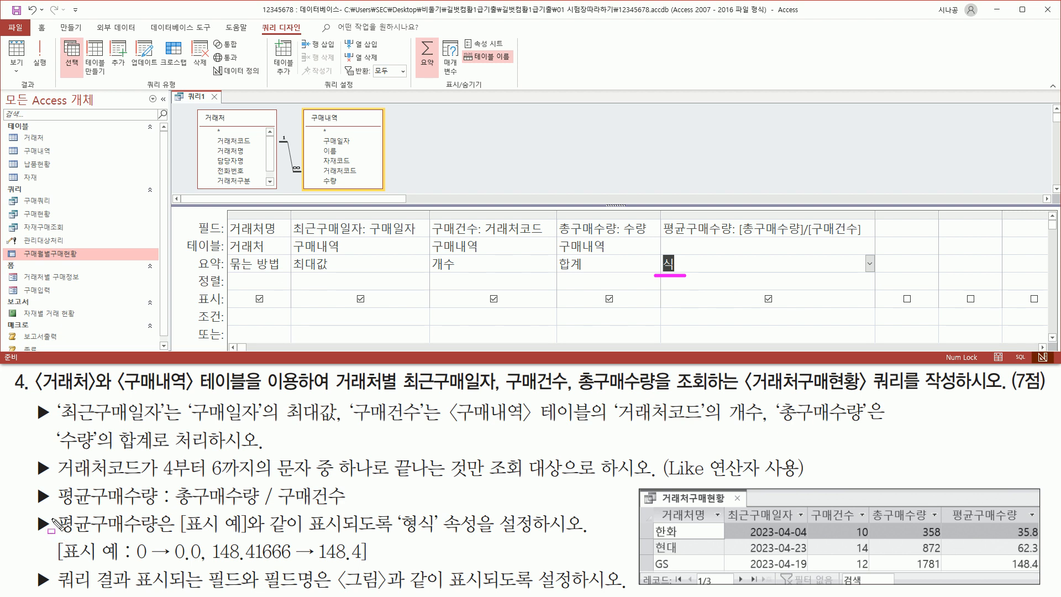
# Open the property sheet of the 평균구매수량 column and compare its 형식 property with question 4's display example
pyautogui.moveTo(57, 511)
pyautogui.mouseDown()
pyautogui.moveTo(161, 537)
pyautogui.moveTo(339, 535)
pyautogui.mouseUp()
pyautogui.moveTo(391, 508)
pyautogui.mouseDown()
pyautogui.moveTo(434, 538)
pyautogui.moveTo(478, 539)
pyautogui.mouseUp()
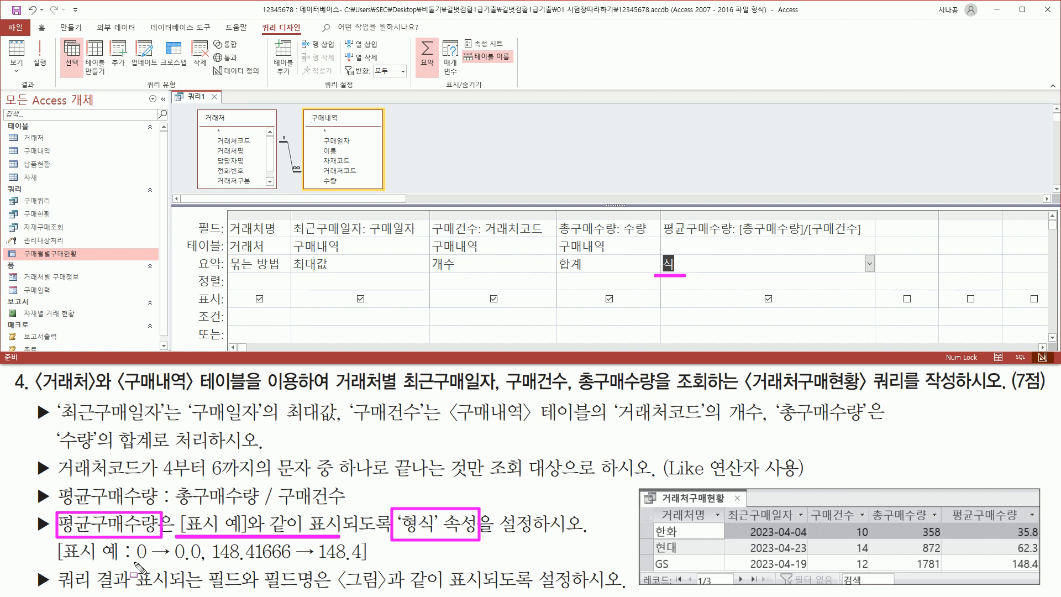
pyautogui.moveTo(132, 562); pyautogui.dragTo(362, 564)
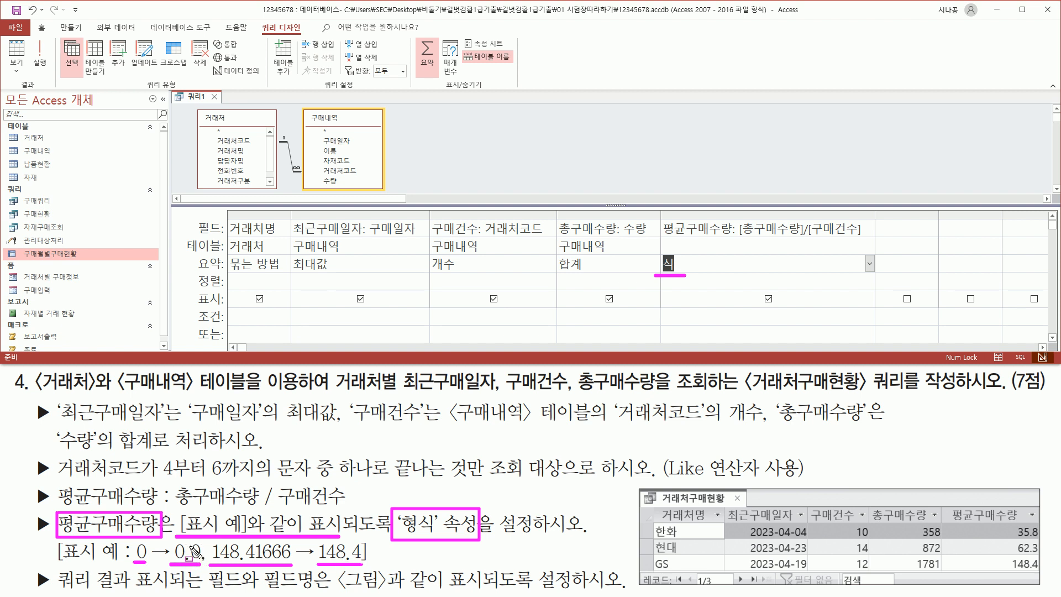
pyautogui.press('Escape')
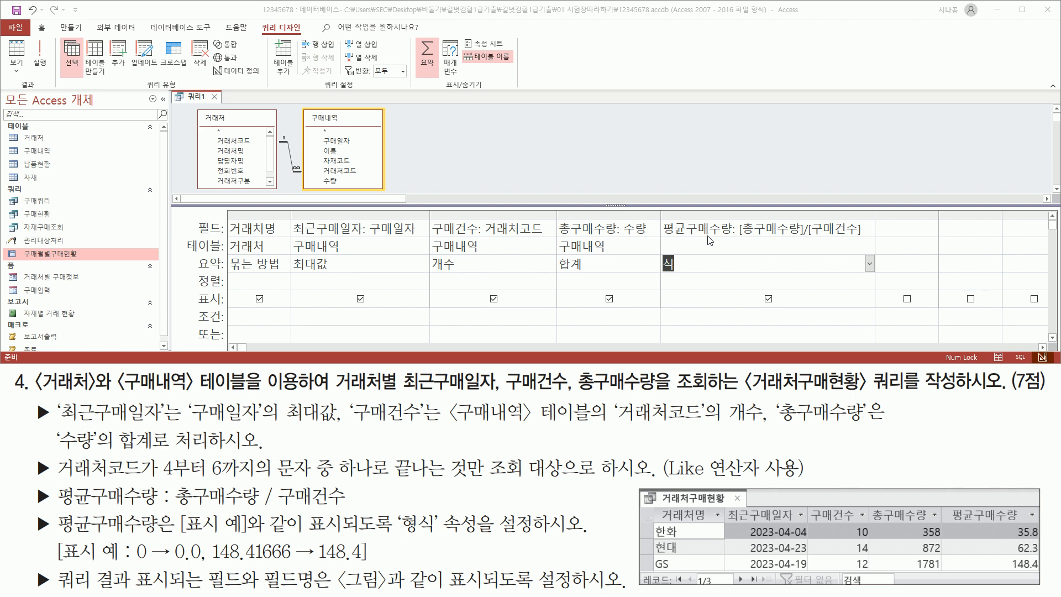
pyautogui.click(715, 229)
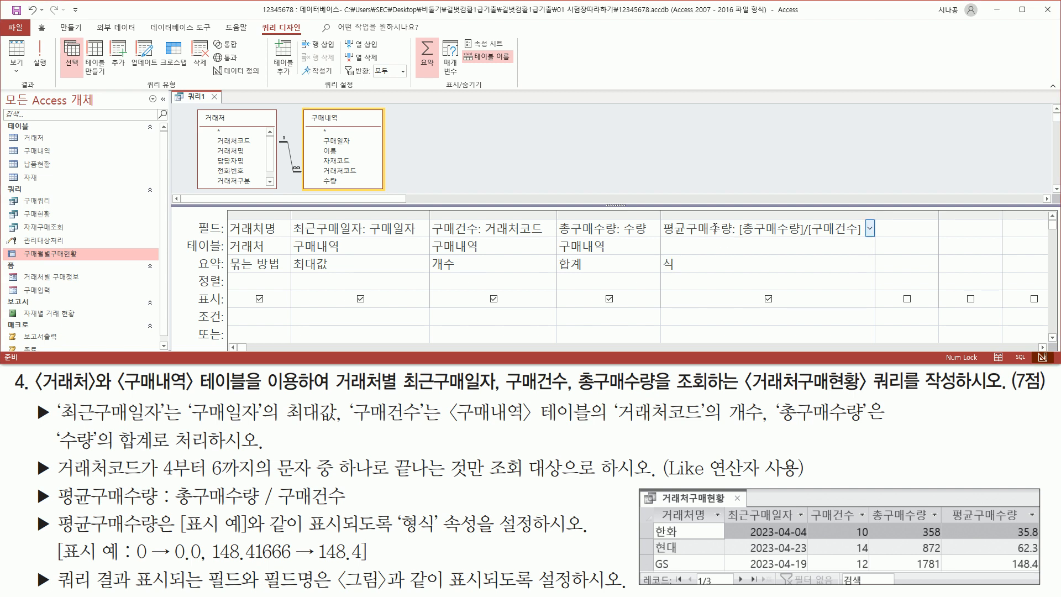
pyautogui.rightClick(715, 229)
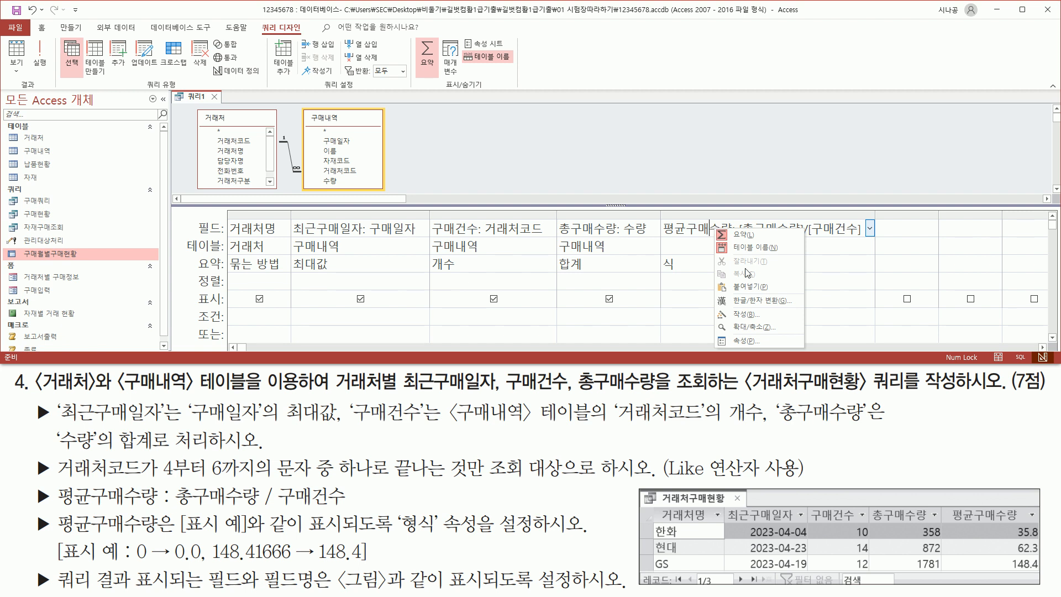
pyautogui.click(741, 341)
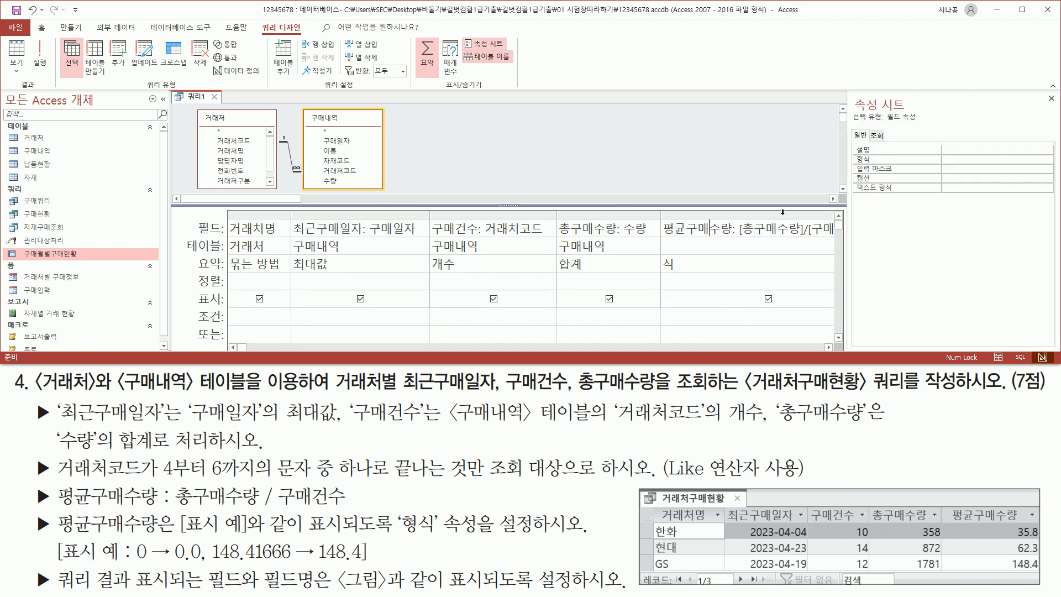
pyautogui.moveTo(852, 94); pyautogui.dragTo(910, 113)
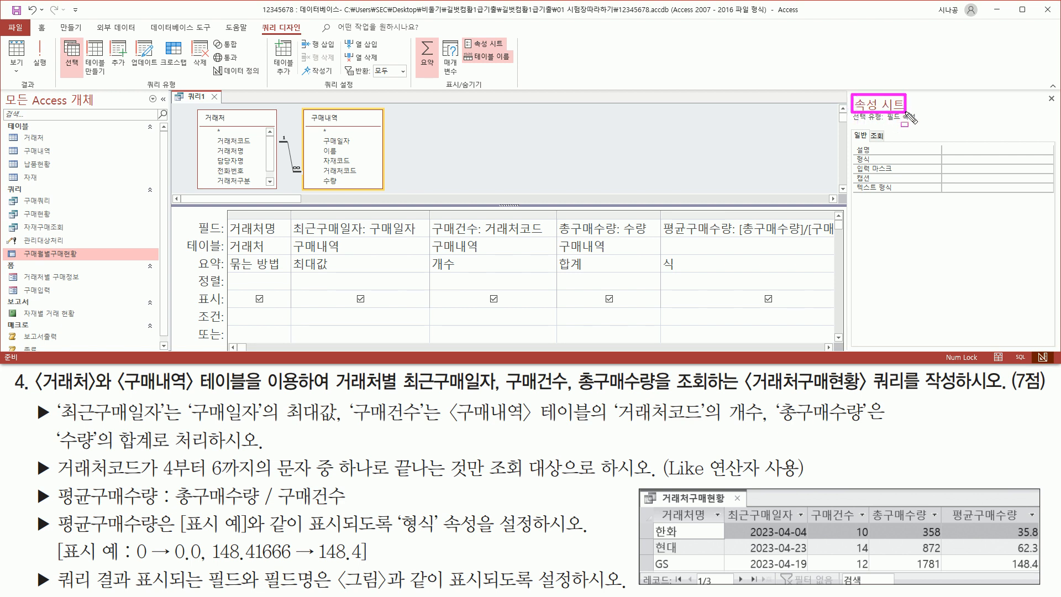
pyautogui.moveTo(854, 165); pyautogui.dragTo(882, 164)
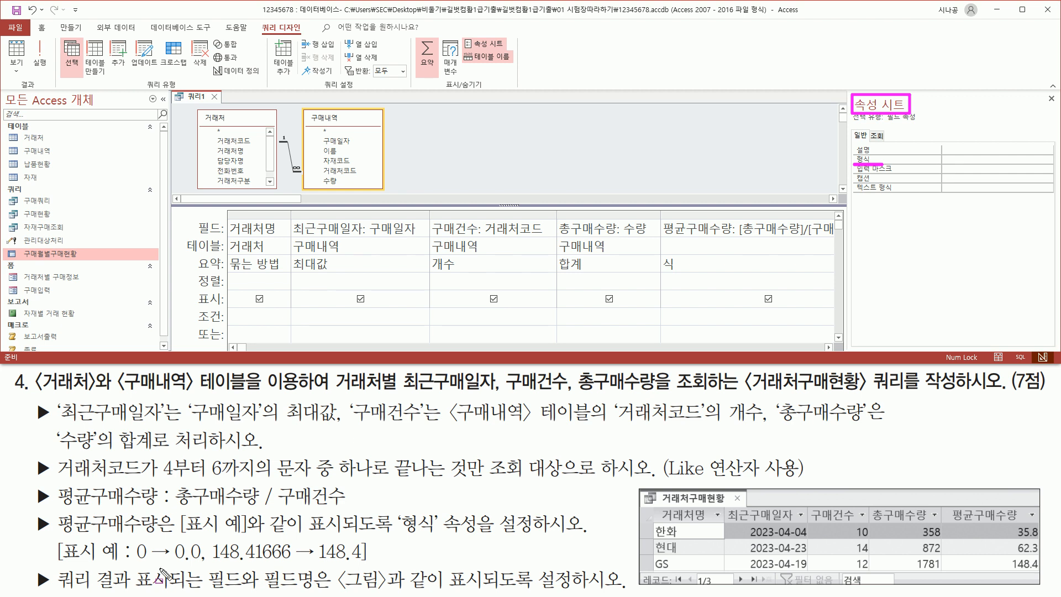
pyautogui.moveTo(131, 563); pyautogui.dragTo(366, 565)
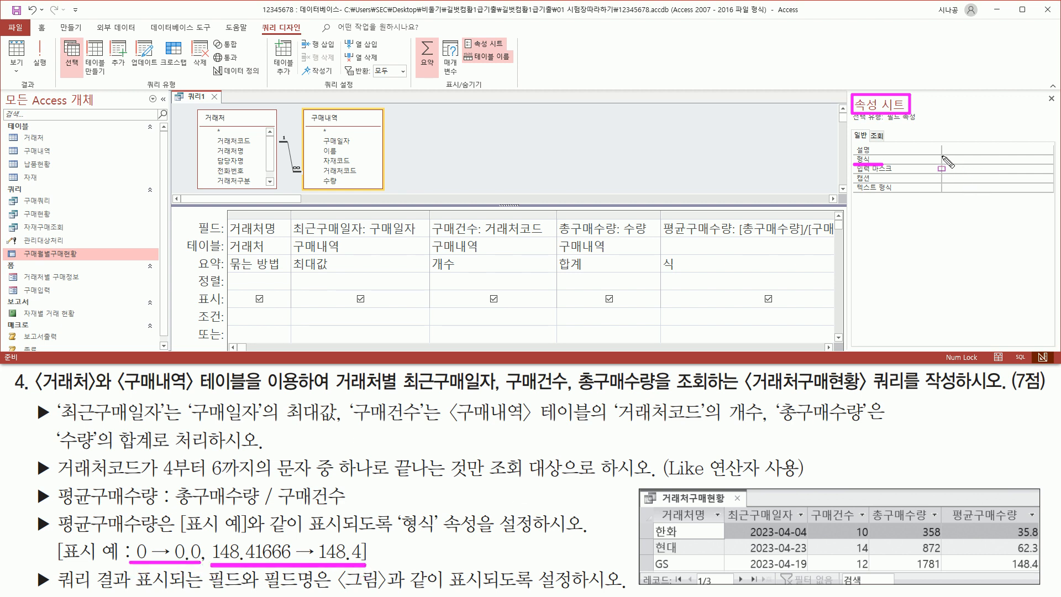
# Note the candidate format codes #.# and 0.0 in a memo and compare them with question 4's display example
pyautogui.moveTo(939, 153); pyautogui.dragTo(999, 164)
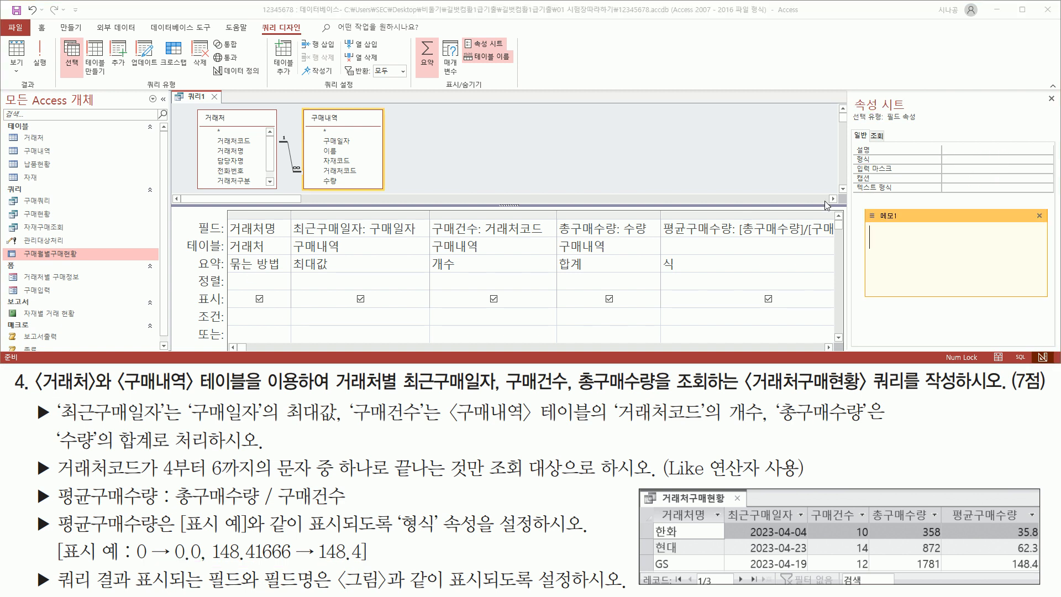
pyautogui.write('#.#')
pyautogui.moveTo(868, 249); pyautogui.dragTo(902, 248)
pyautogui.moveTo(174, 561); pyautogui.dragTo(201, 561)
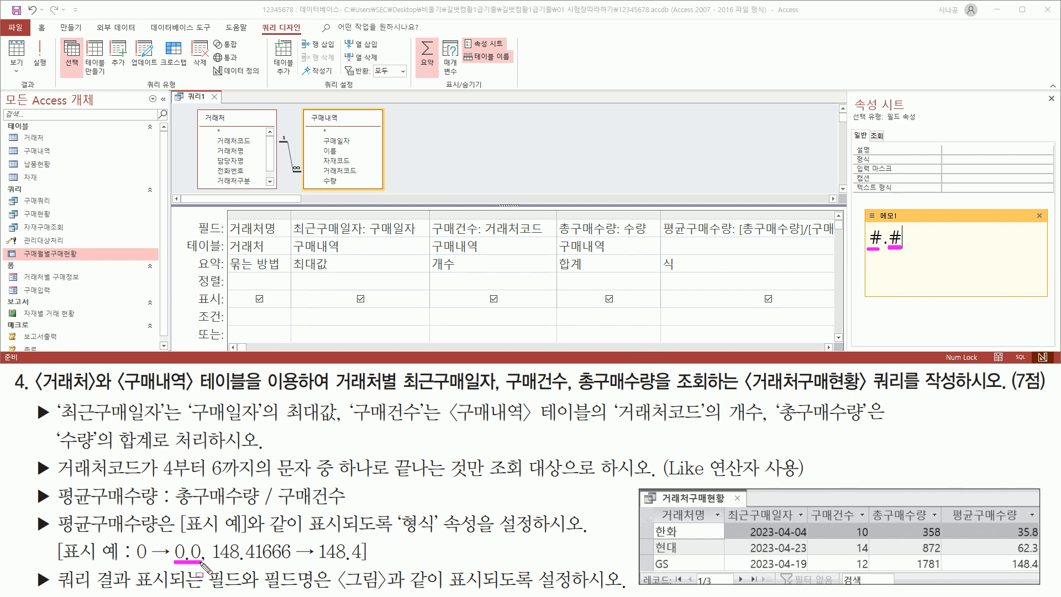
pyautogui.press('Escape')
pyautogui.click(908, 242)
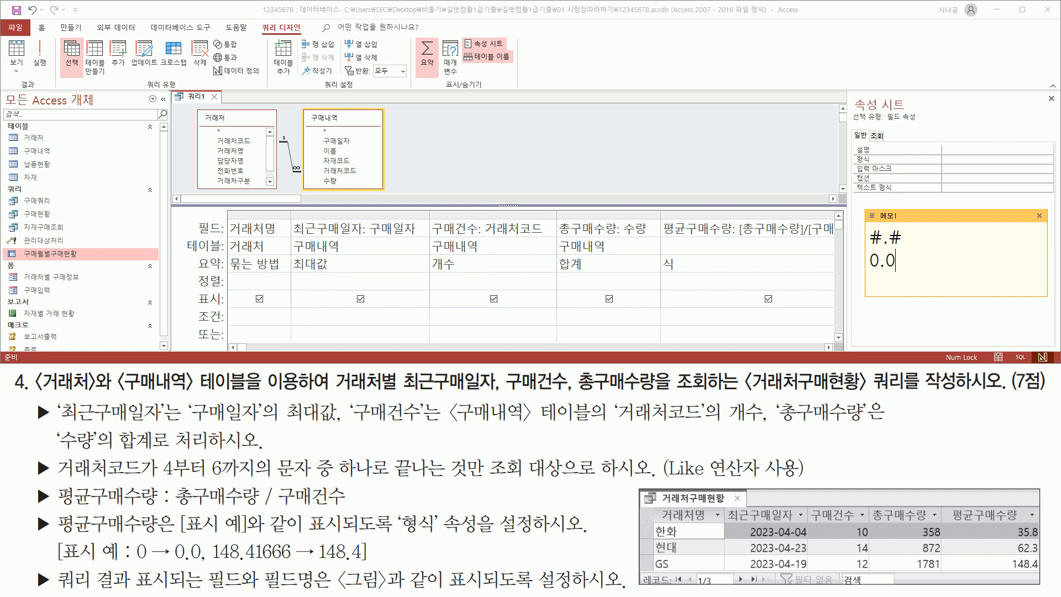
# Check the noted format code 0.0 against both display examples, 0 → 0.0 and 148.41666 → 148.4
pyautogui.moveTo(865, 273); pyautogui.dragTo(901, 272)
pyautogui.moveTo(133, 539)
pyautogui.mouseDown()
pyautogui.moveTo(151, 562)
pyautogui.moveTo(203, 564)
pyautogui.mouseUp()
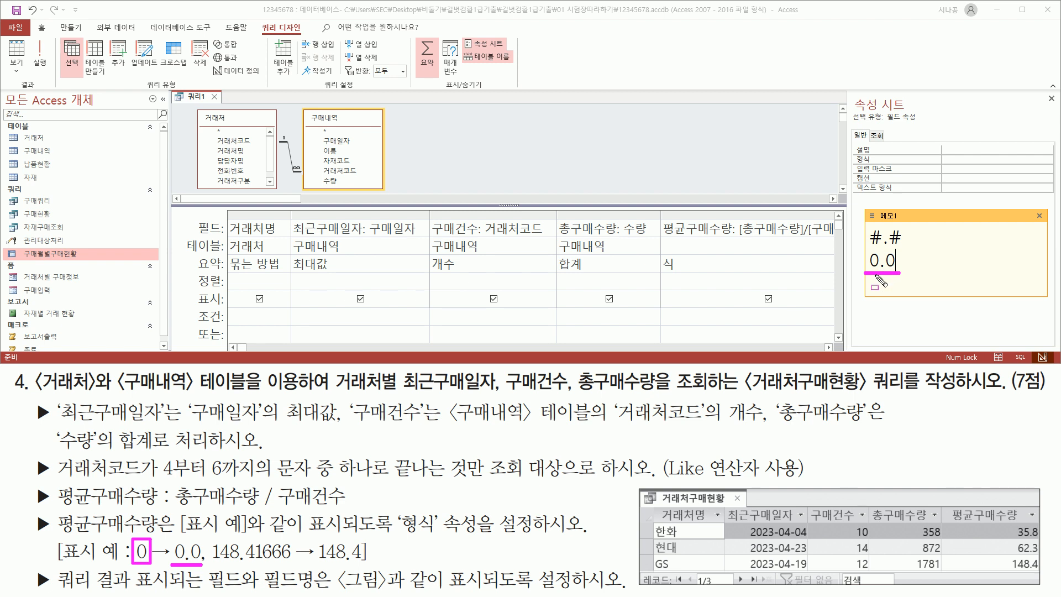
pyautogui.moveTo(209, 539); pyautogui.dragTo(294, 564)
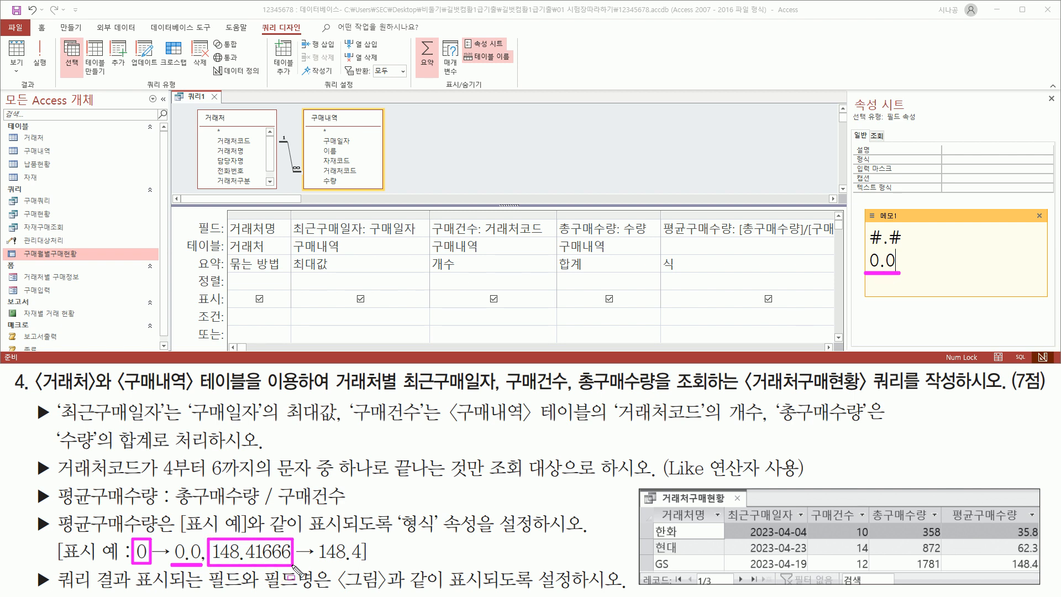
pyautogui.write('0')
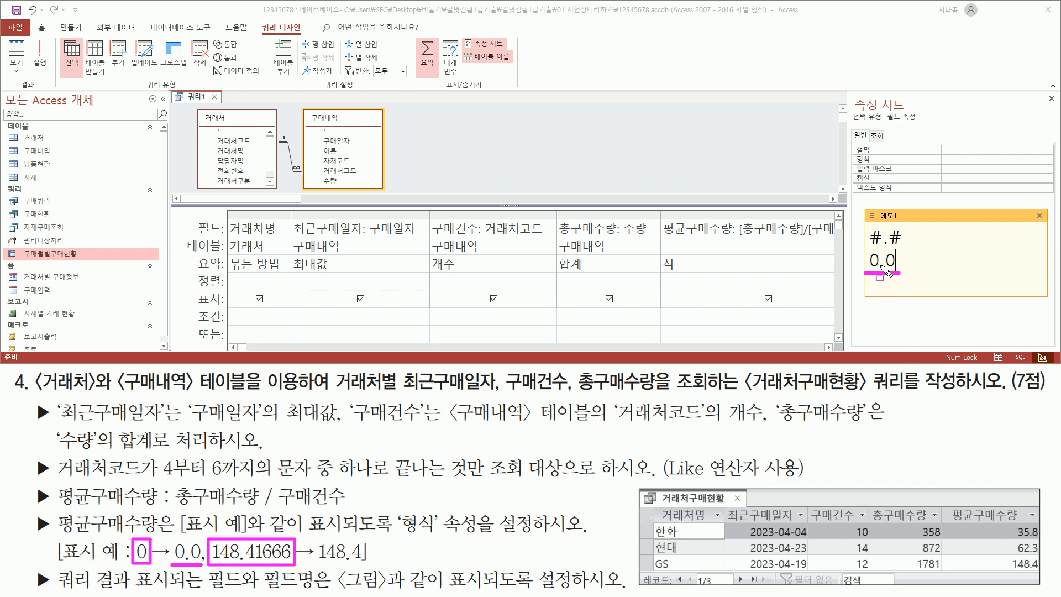
pyautogui.moveTo(892, 269); pyautogui.dragTo(895, 269)
pyautogui.moveTo(317, 563); pyautogui.dragTo(364, 563)
pyautogui.press('Escape')
pyautogui.moveTo(927, 263); pyautogui.dragTo(815, 266)
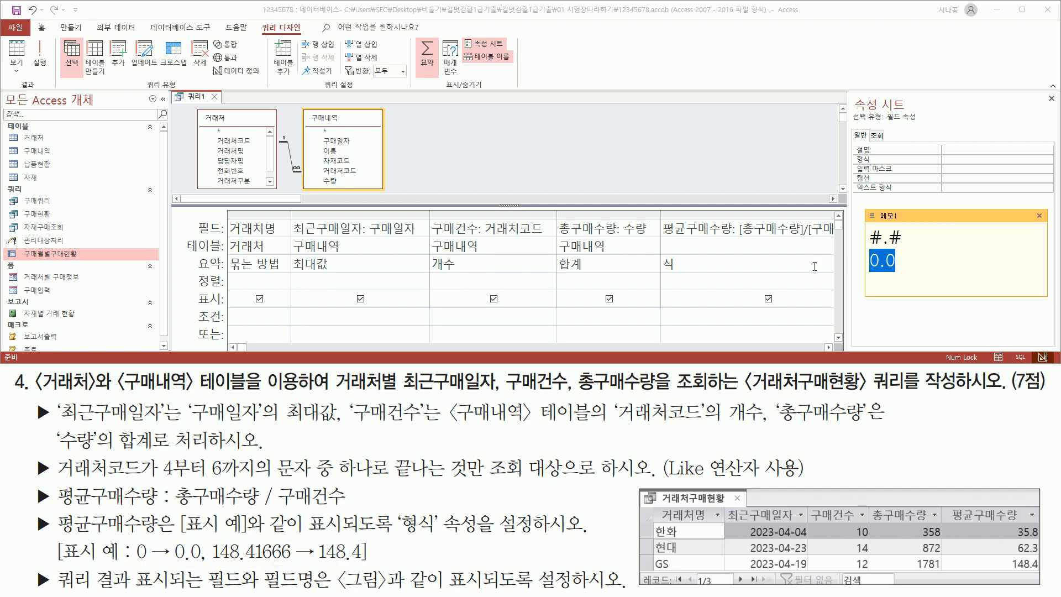
pyautogui.click(916, 260)
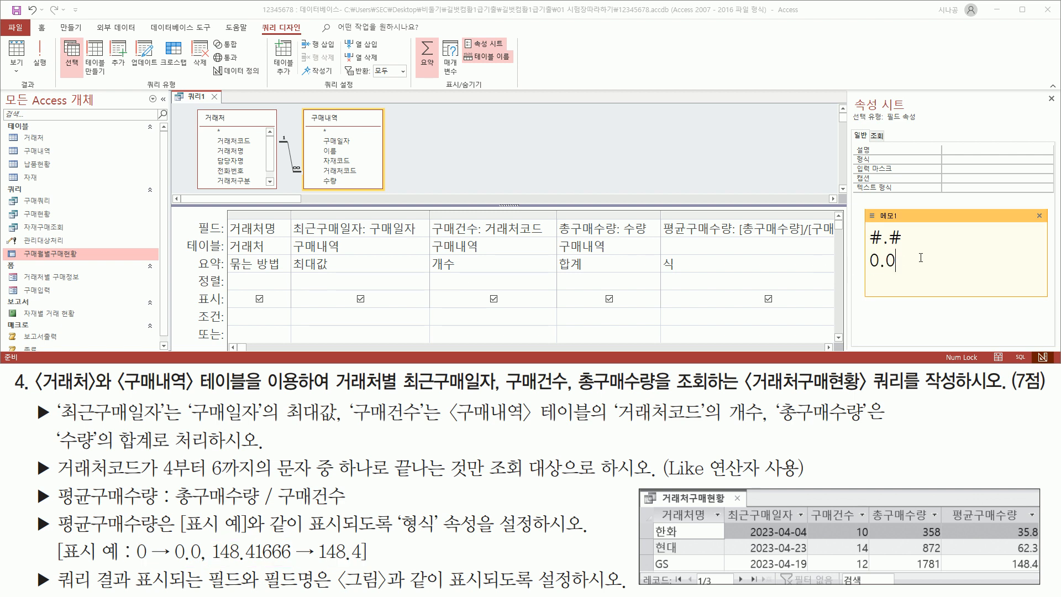
# Set the 형식 property of the 평균구매수량 column to 0.0, check it against question 4, and close the property sheet
pyautogui.click(956, 159)
pyautogui.write('0.0')
pyautogui.click(961, 168)
pyautogui.moveTo(855, 165); pyautogui.dragTo(966, 155)
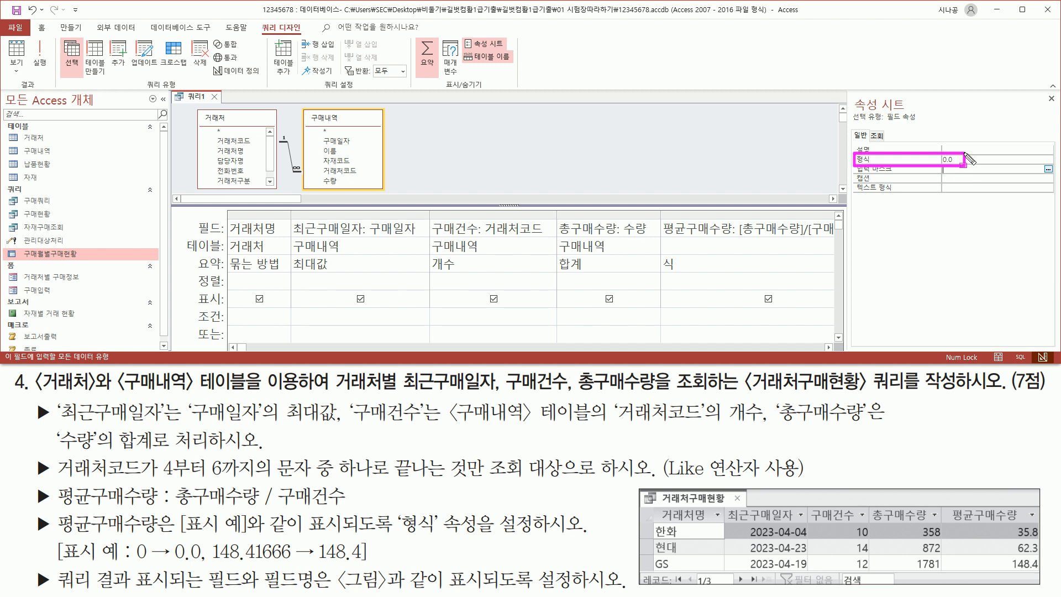
pyautogui.moveTo(30, 514)
pyautogui.mouseDown()
pyautogui.moveTo(41, 554)
pyautogui.moveTo(644, 578)
pyautogui.moveTo(587, 576)
pyautogui.moveTo(592, 562)
pyautogui.mouseUp()
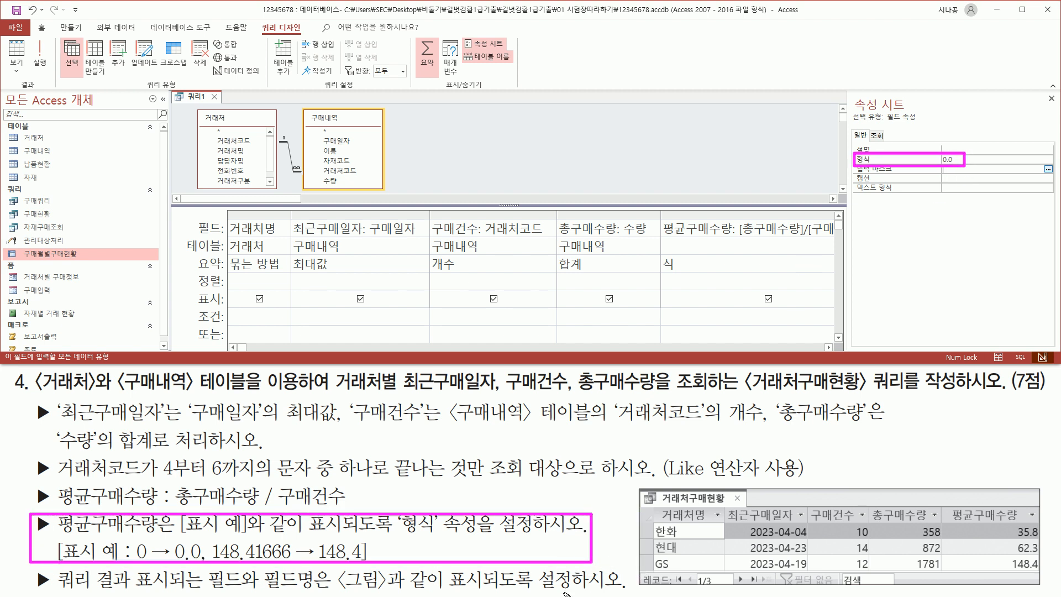
pyautogui.moveTo(1040, 90); pyautogui.dragTo(1058, 106)
pyautogui.press('Escape')
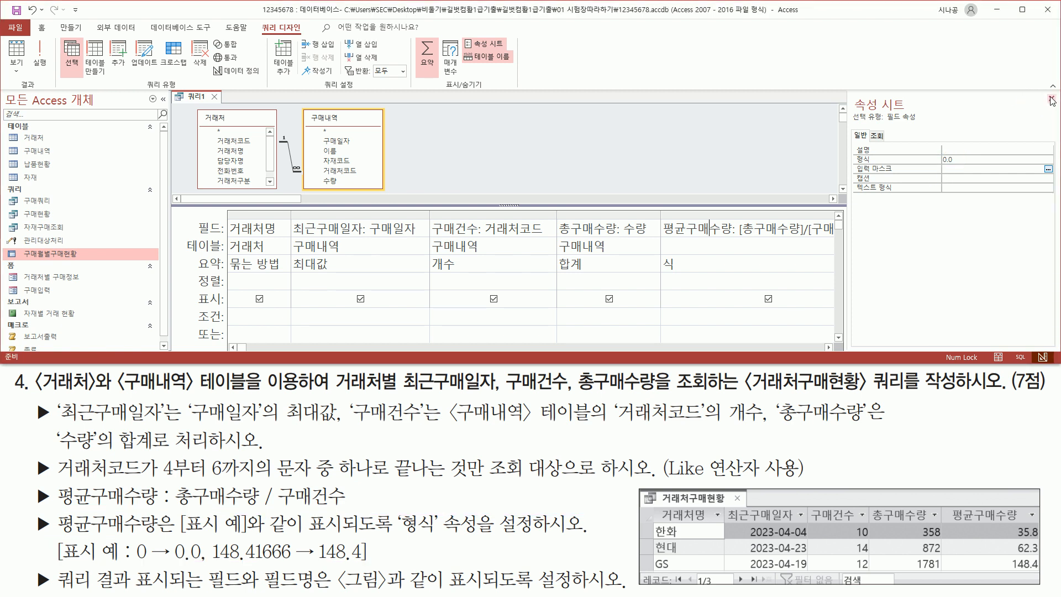
pyautogui.click(1052, 99)
# Review question 4's requirement for the displayed fields and field names, and run the query to view its results
pyautogui.hotkey('ctrl', '2')
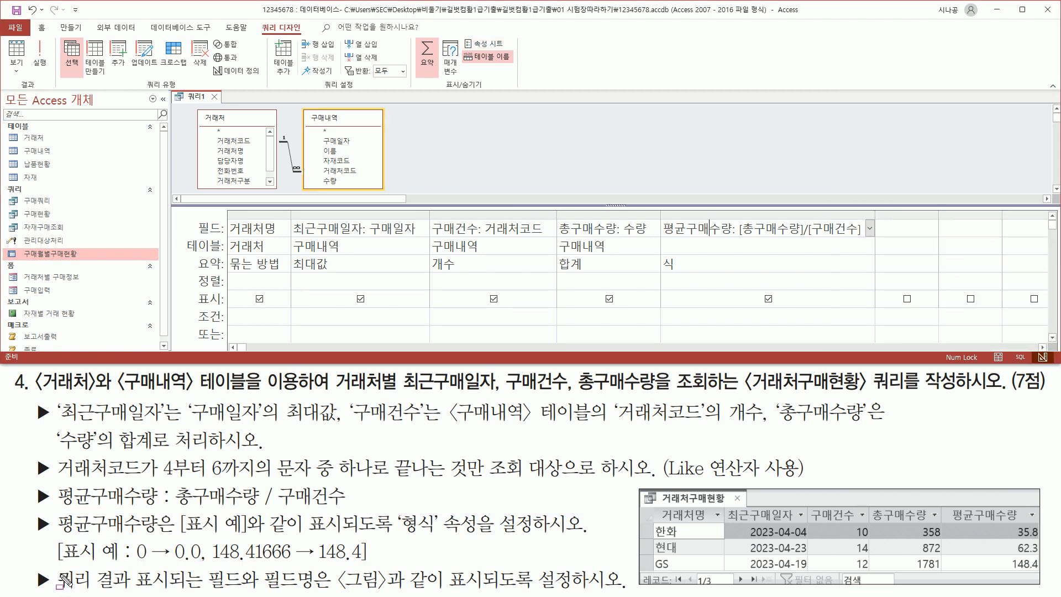
pyautogui.moveTo(57, 565)
pyautogui.mouseDown()
pyautogui.moveTo(147, 595)
pyautogui.moveTo(600, 590)
pyautogui.mouseUp()
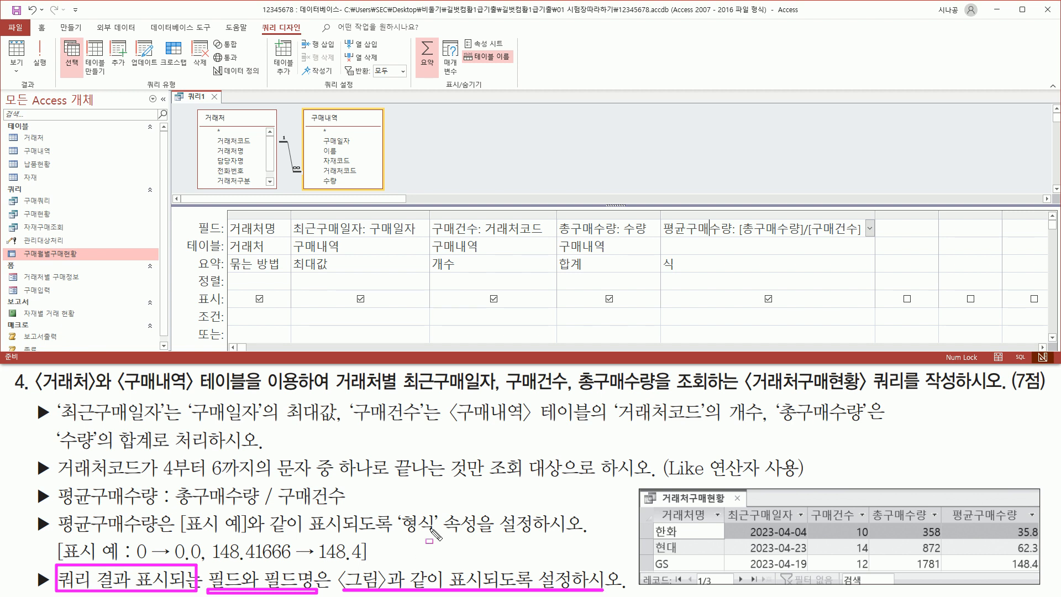
pyautogui.press('Escape')
pyautogui.click(456, 152)
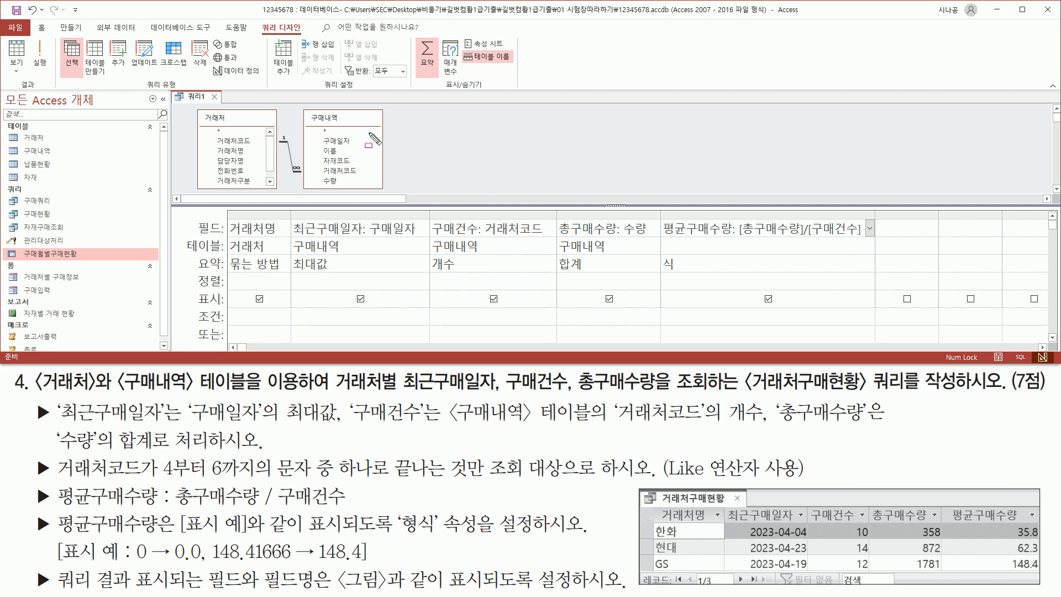
pyautogui.moveTo(257, 20); pyautogui.dragTo(304, 36)
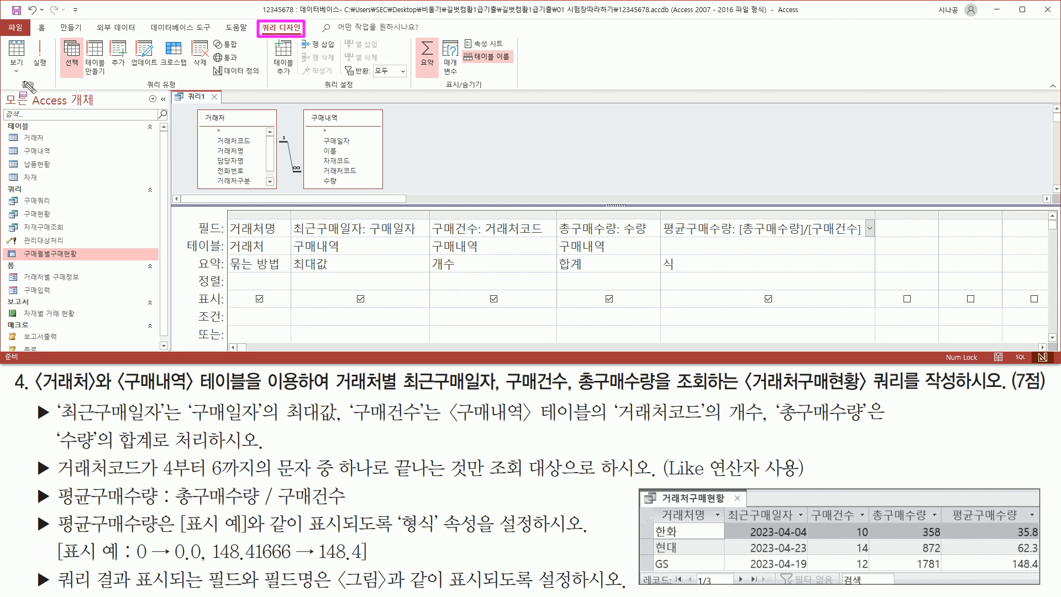
pyautogui.moveTo(12, 88); pyautogui.dragTo(55, 88)
pyautogui.moveTo(31, 37); pyautogui.dragTo(51, 73)
pyautogui.press('Escape')
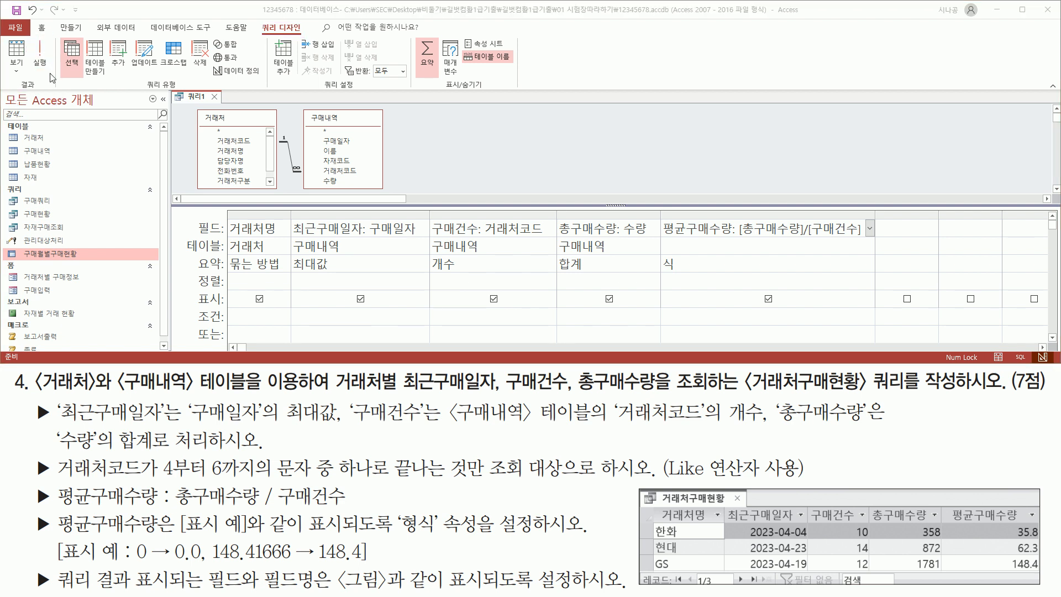
pyautogui.click(47, 67)
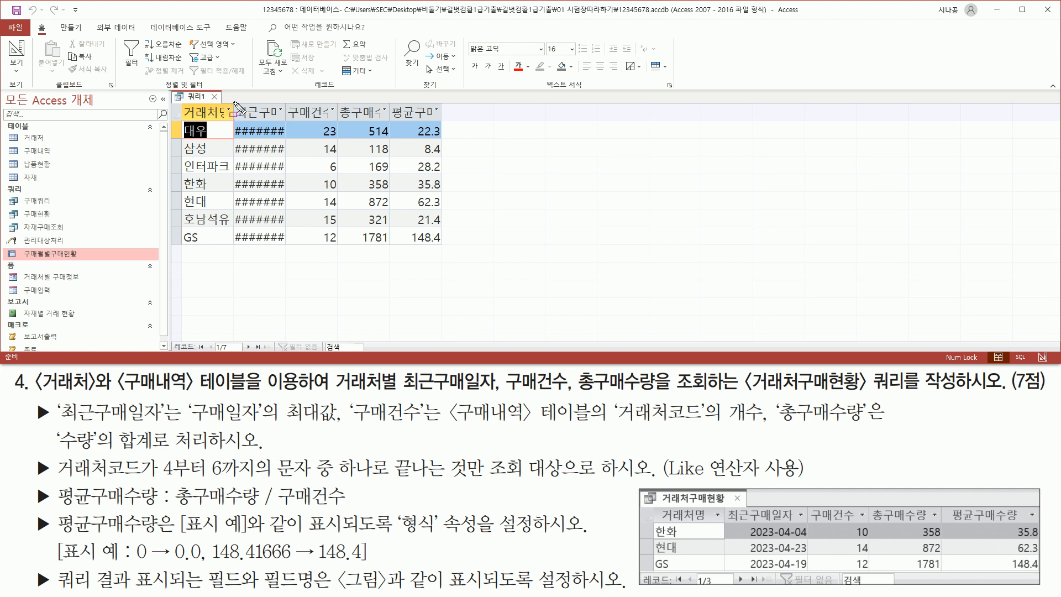
# Fit the widths of all five result columns, from 거래처명 to 평균구매수량, to their contents
pyautogui.moveTo(234, 103); pyautogui.dragTo(441, 124)
pyautogui.press('Escape')
pyautogui.doubleClick(234, 109)
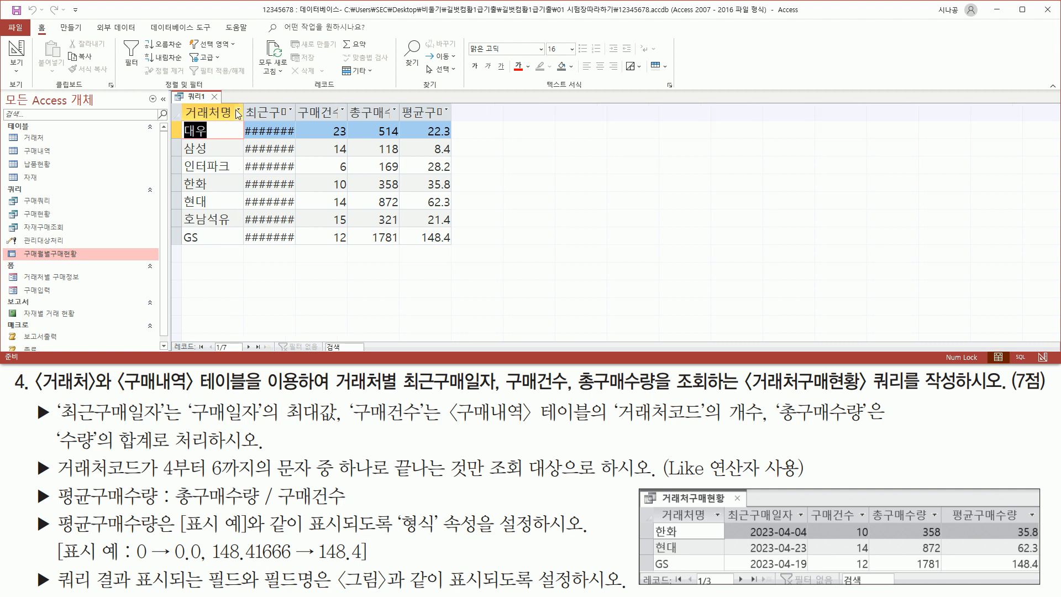
pyautogui.doubleClick(296, 112)
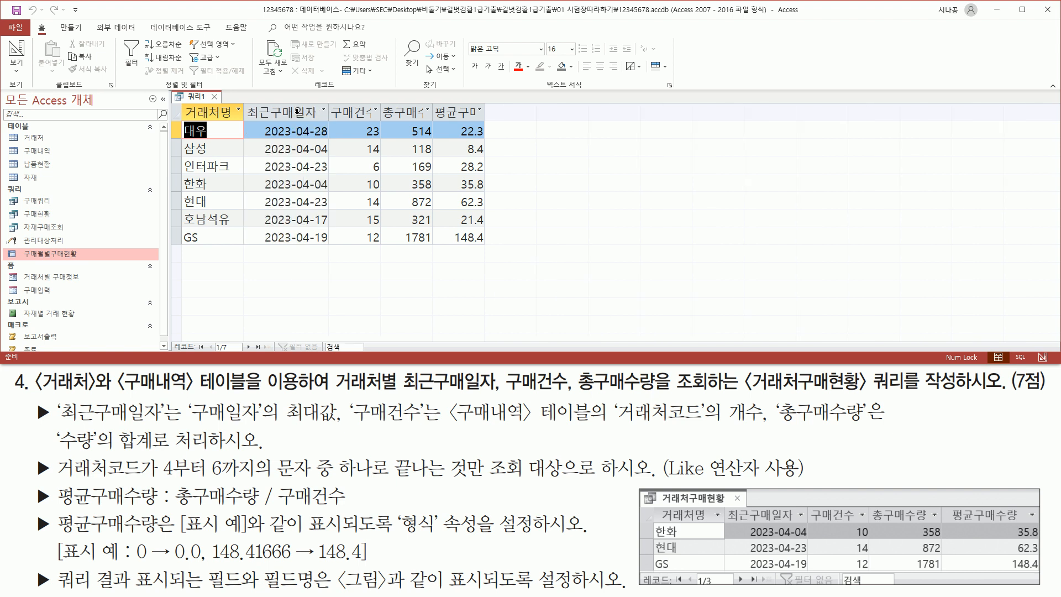
pyautogui.doubleClick(384, 112)
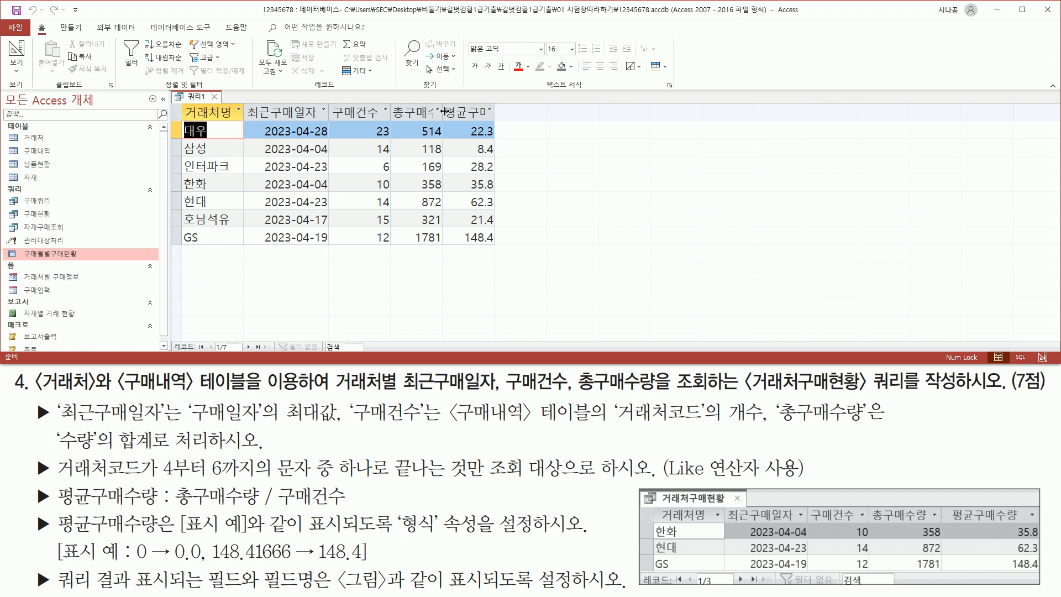
pyautogui.doubleClick(443, 113)
pyautogui.doubleClick(516, 111)
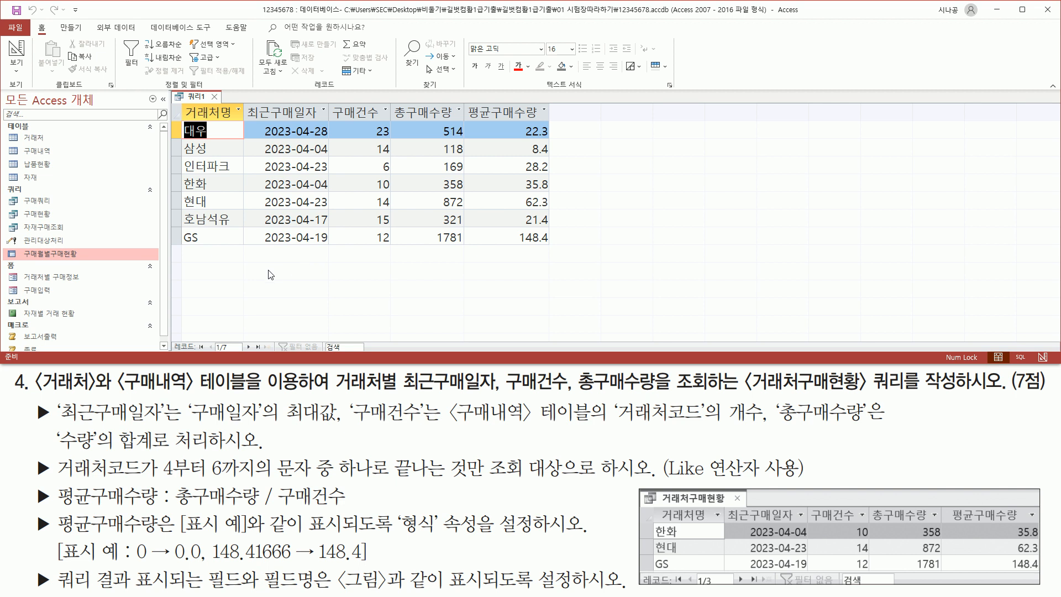
# Compare the result's record count with the reference figure and examine question 4's Like condition on 거래처코드
pyautogui.moveTo(170, 338); pyautogui.dragTo(272, 354)
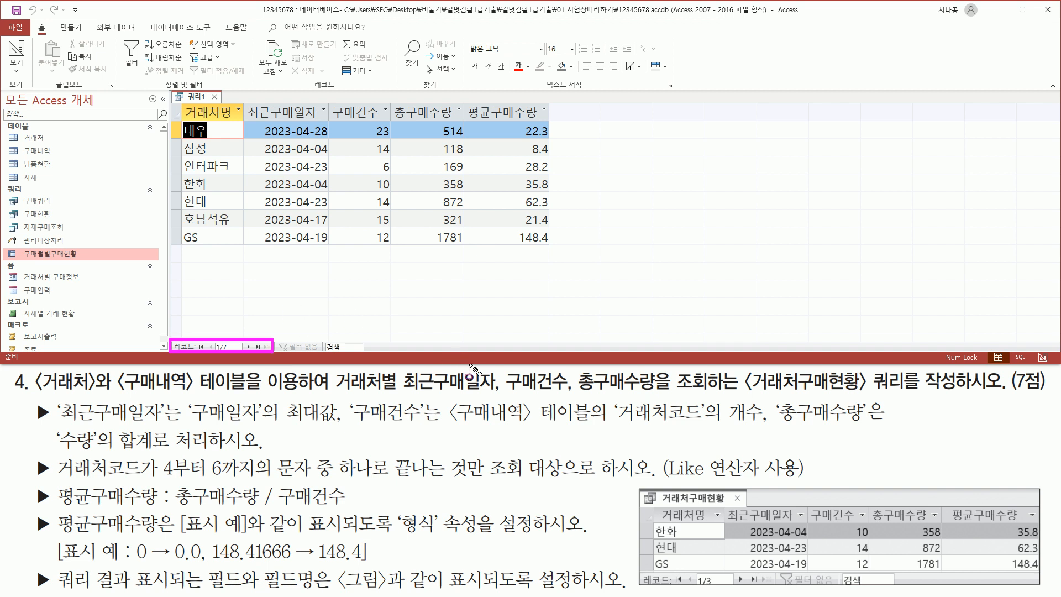
pyautogui.moveTo(639, 572)
pyautogui.mouseDown()
pyautogui.moveTo(653, 592)
pyautogui.moveTo(753, 589)
pyautogui.mouseUp()
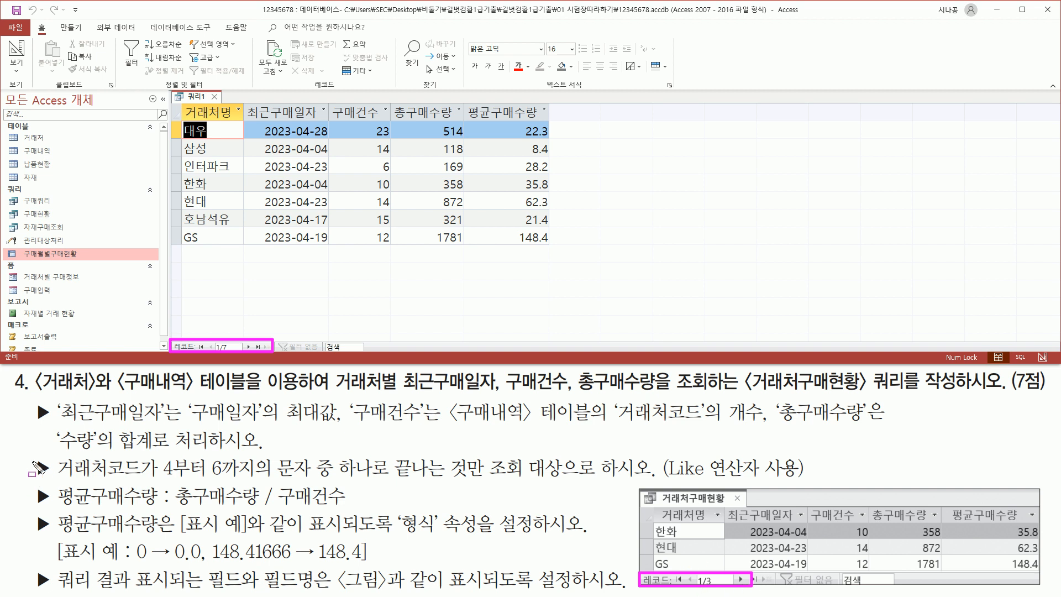
pyautogui.moveTo(32, 455); pyautogui.dragTo(56, 480)
pyautogui.moveTo(62, 479); pyautogui.dragTo(482, 481)
pyautogui.moveTo(392, 488); pyautogui.dragTo(480, 488)
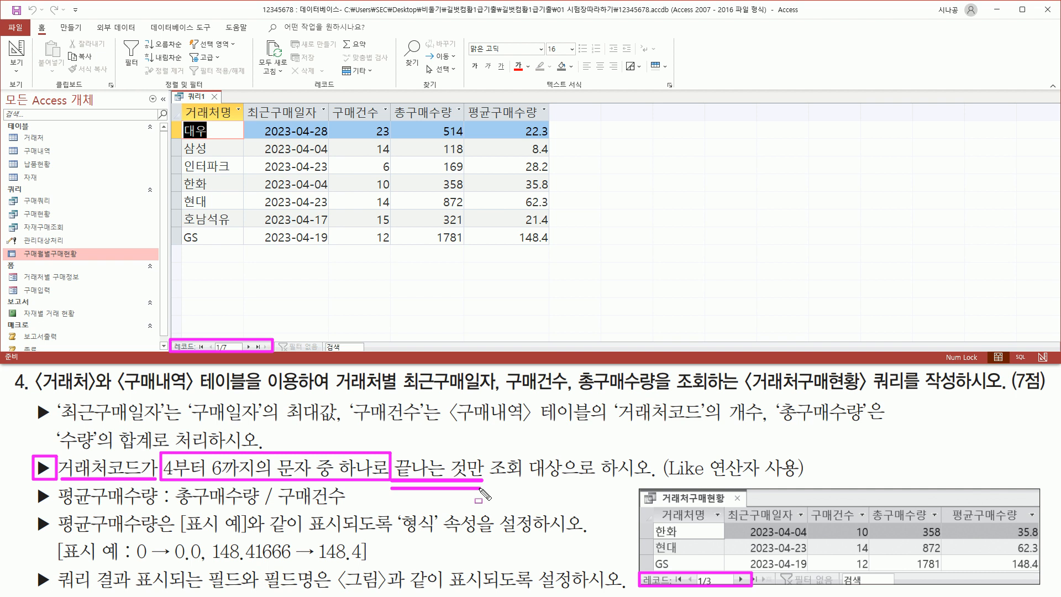
pyautogui.moveTo(665, 484); pyautogui.dragTo(806, 481)
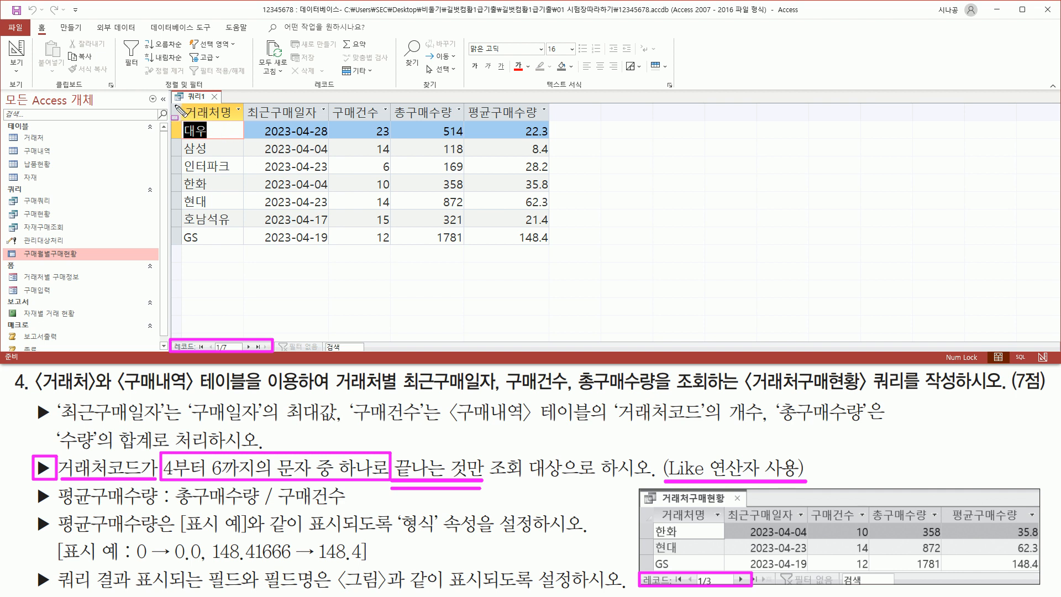
pyautogui.moveTo(179, 102); pyautogui.dragTo(550, 252)
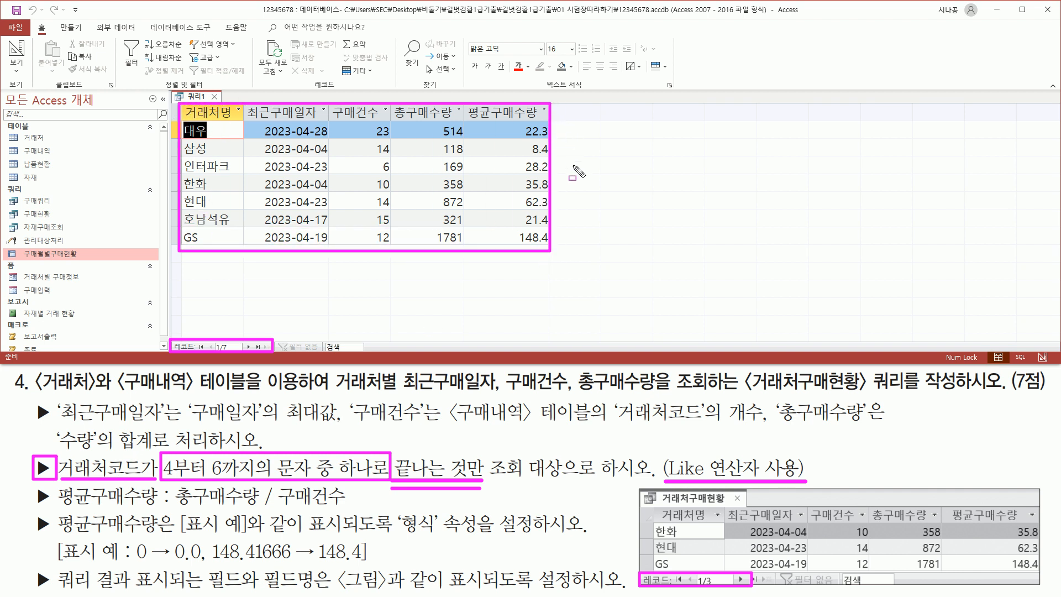
pyautogui.press('Escape')
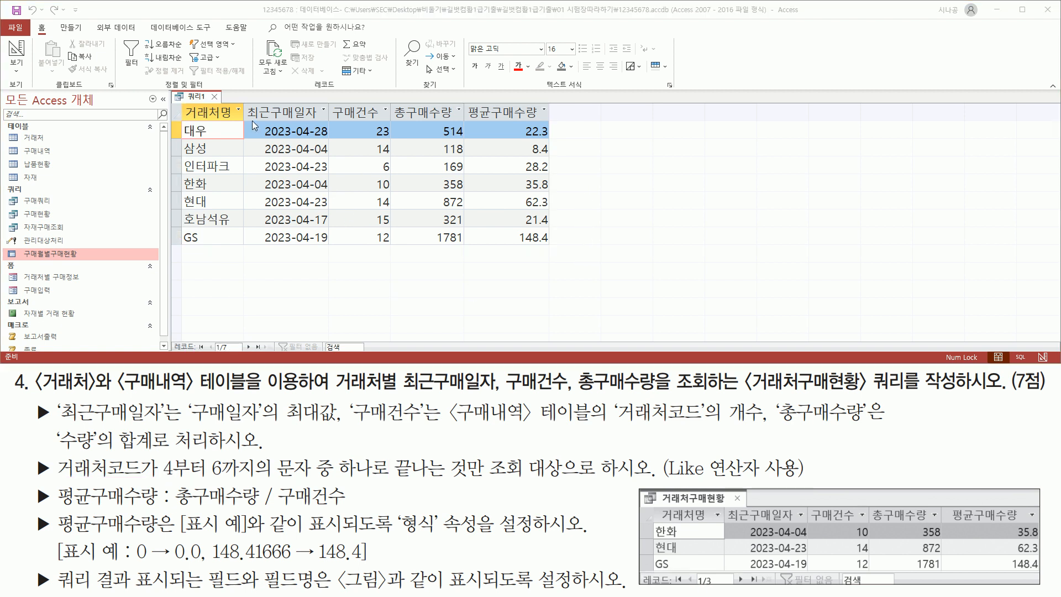
pyautogui.moveTo(55, 455); pyautogui.dragTo(142, 485)
pyautogui.press('Escape')
# Return the query to design view and add 거래처코드 from the 거래처 table as a grouped (묶는 방법) column
pyautogui.rightClick(197, 100)
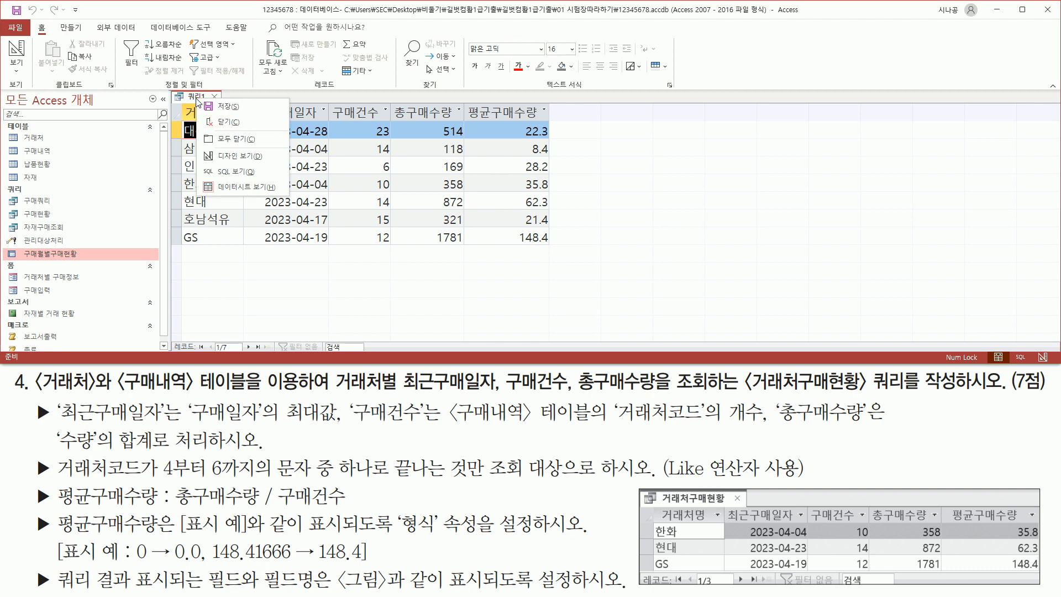
pyautogui.click(233, 157)
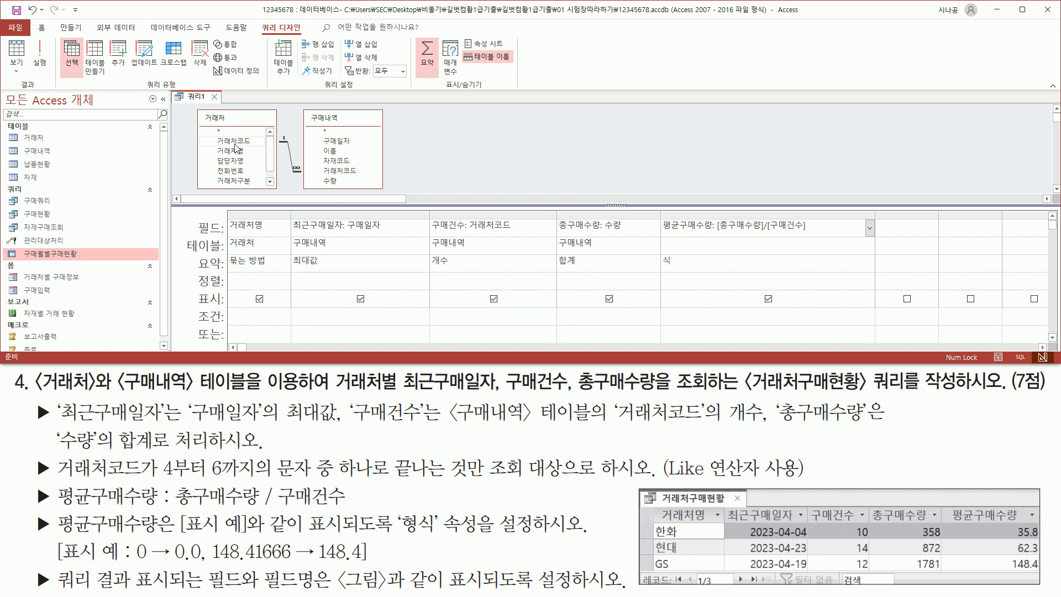
pyautogui.click(237, 146)
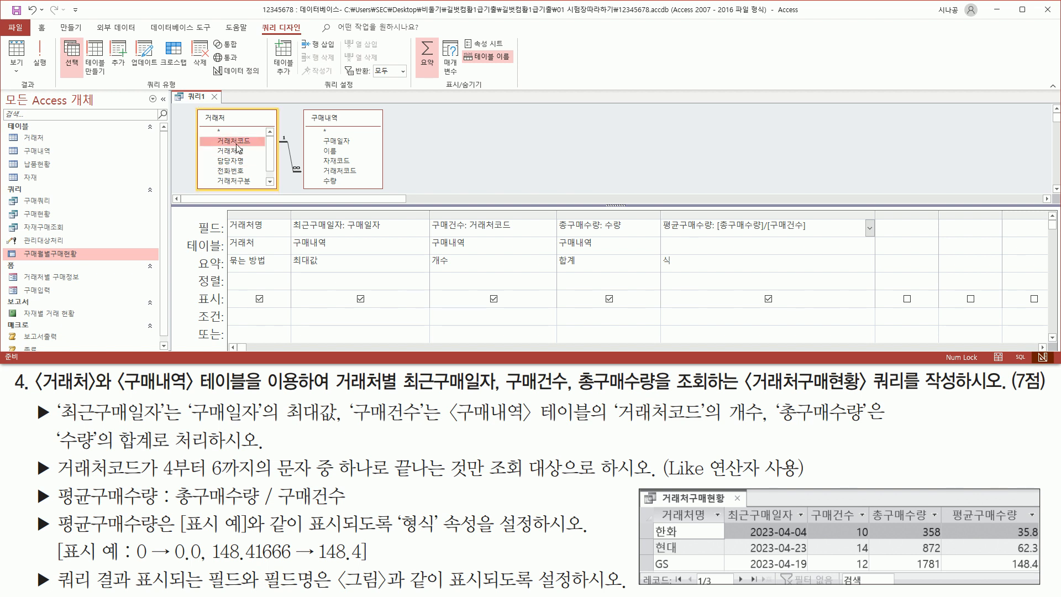
pyautogui.doubleClick(235, 144)
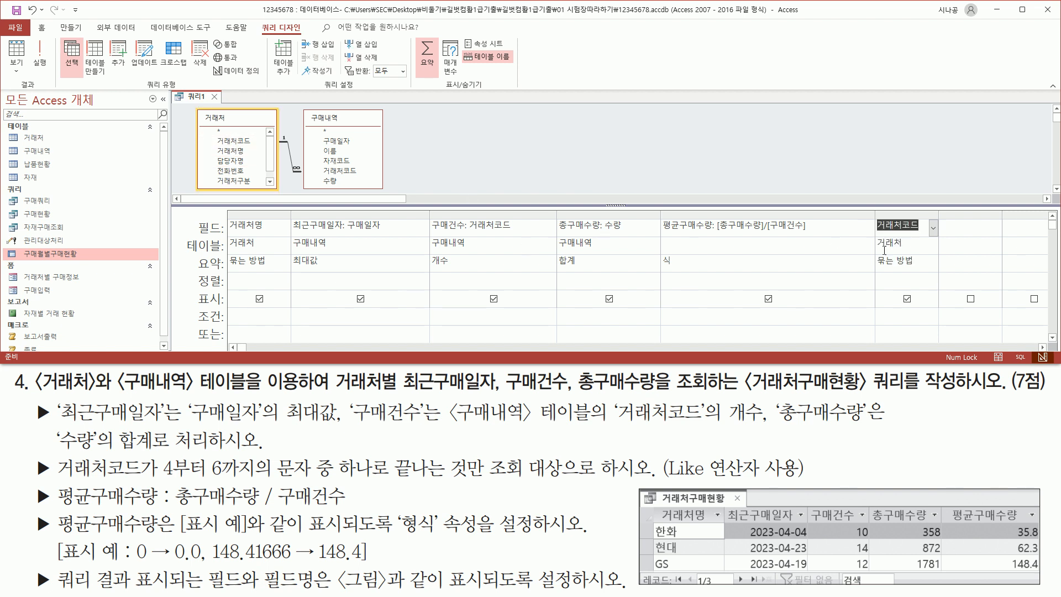
pyautogui.moveTo(871, 210); pyautogui.dragTo(941, 280)
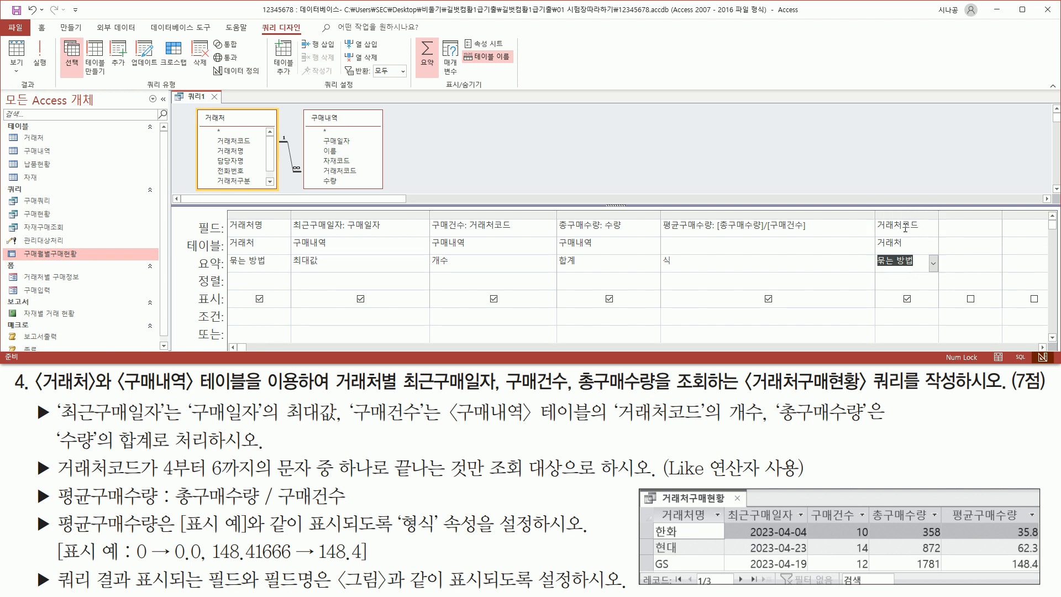
pyautogui.moveTo(871, 215); pyautogui.dragTo(935, 280)
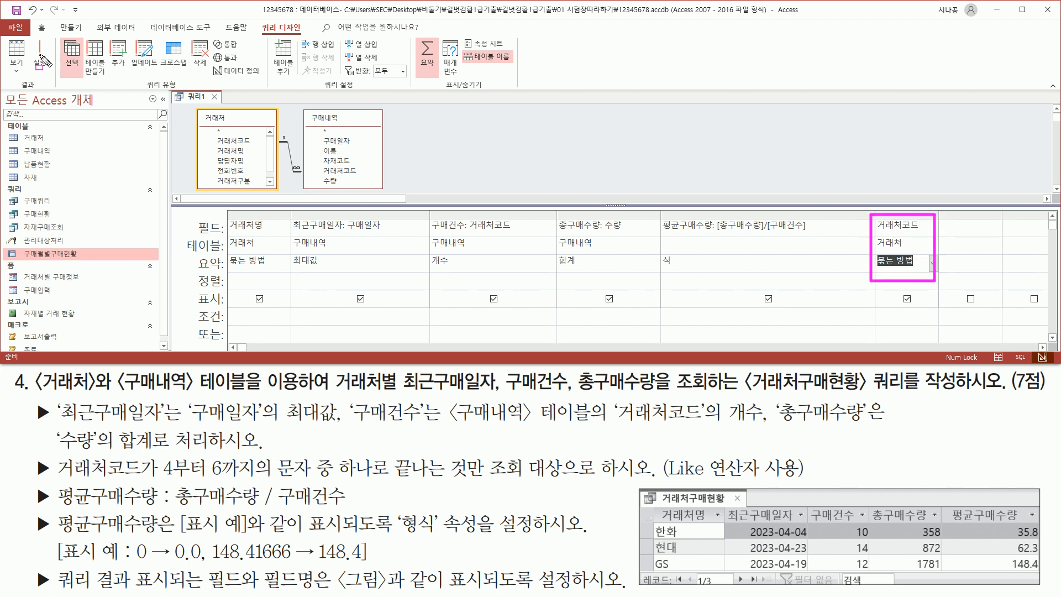
# Run the query again to view each 거래처's 거래처코드 alongside its summary values
pyautogui.moveTo(32, 34); pyautogui.dragTo(51, 74)
pyautogui.press('Escape')
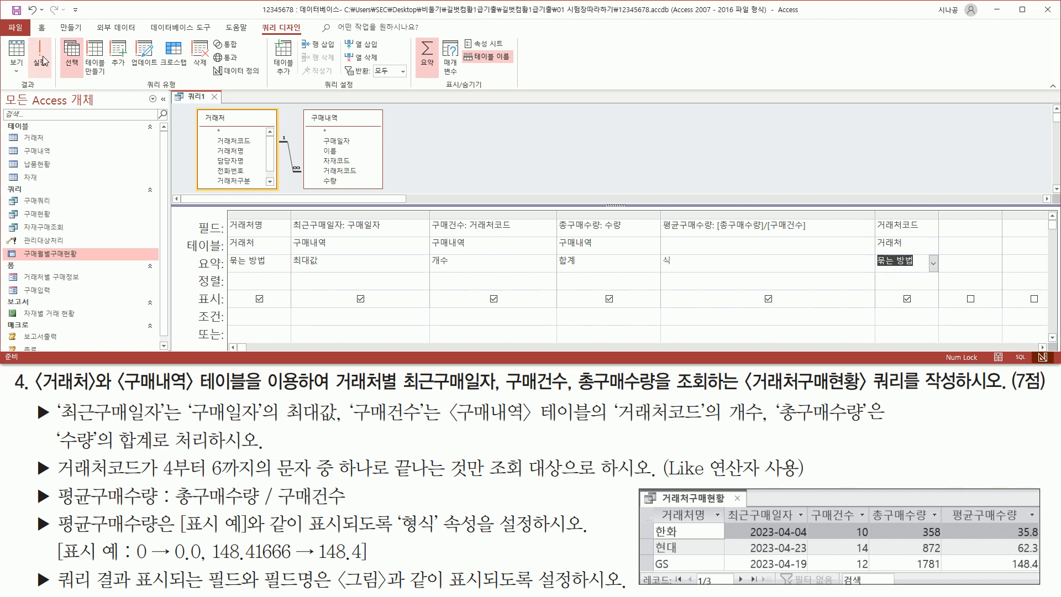
pyautogui.click(43, 60)
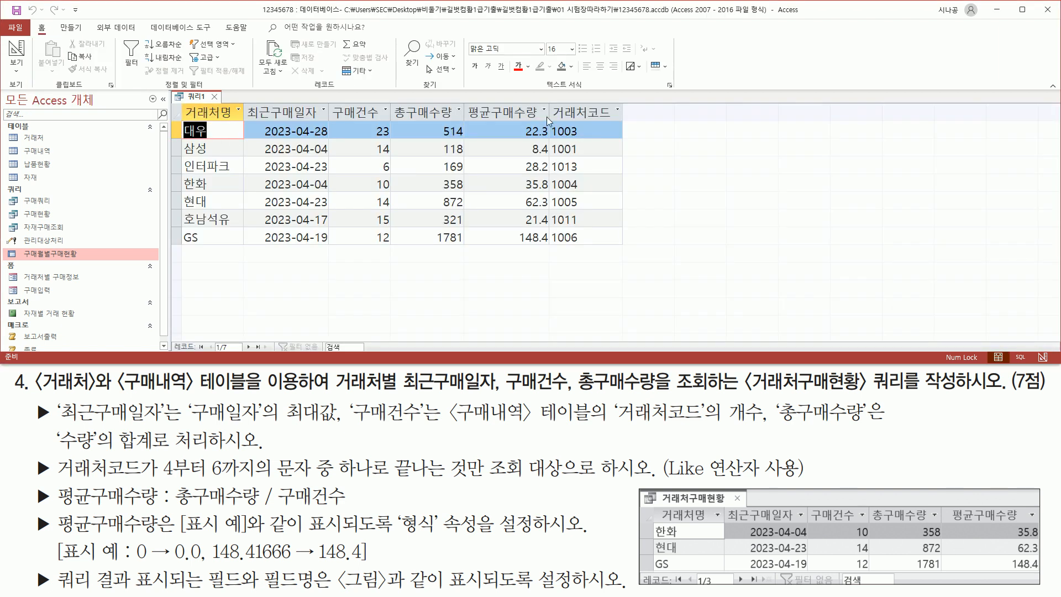
# Examine the 거래처코드 values against question 4's condition that the code ends in a character from 4 to 6
pyautogui.moveTo(548, 103); pyautogui.dragTo(626, 248)
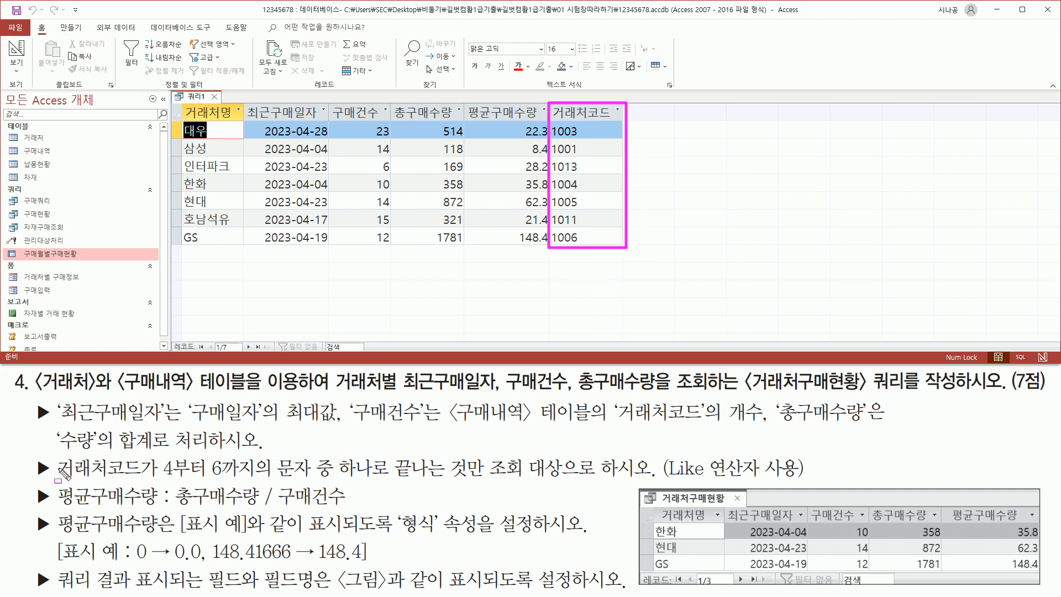
pyautogui.moveTo(156, 463)
pyautogui.mouseDown()
pyautogui.moveTo(260, 479)
pyautogui.moveTo(486, 481)
pyautogui.mouseUp()
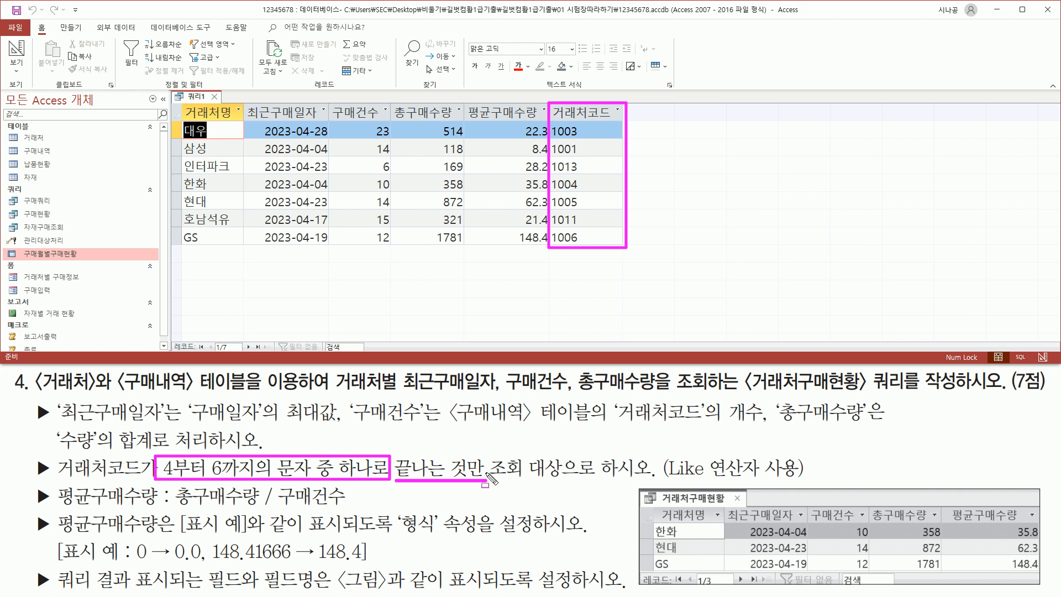
pyautogui.moveTo(572, 125)
pyautogui.mouseDown()
pyautogui.moveTo(584, 138)
pyautogui.moveTo(570, 174)
pyautogui.moveTo(583, 159)
pyautogui.moveTo(582, 208)
pyautogui.mouseUp()
pyautogui.moveTo(575, 226); pyautogui.dragTo(579, 245)
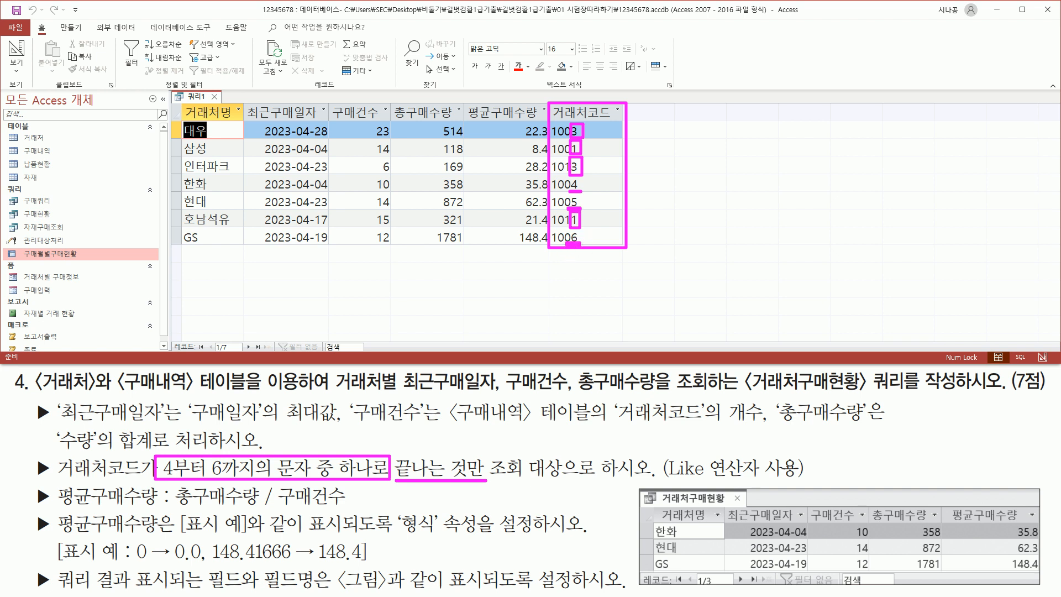
pyautogui.moveTo(587, 181)
pyautogui.mouseDown()
pyautogui.moveTo(601, 178)
pyautogui.moveTo(608, 207)
pyautogui.moveTo(595, 203)
pyautogui.moveTo(603, 196)
pyautogui.mouseUp()
pyautogui.moveTo(591, 235); pyautogui.dragTo(609, 232)
pyautogui.press('Escape')
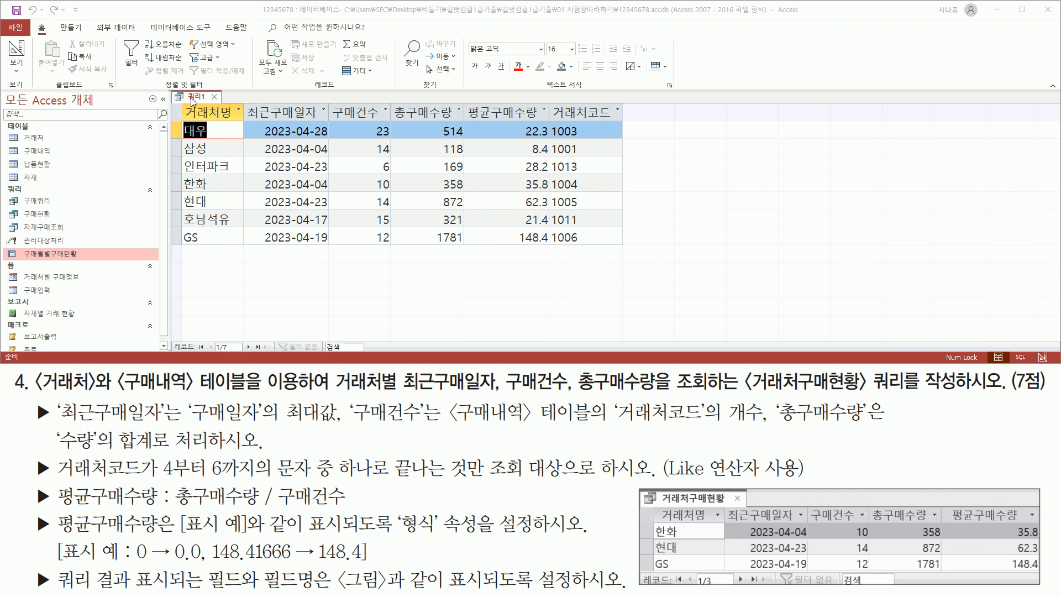
# Return the query to design view and widen the 거래처코드 column in the design grid
pyautogui.rightClick(192, 99)
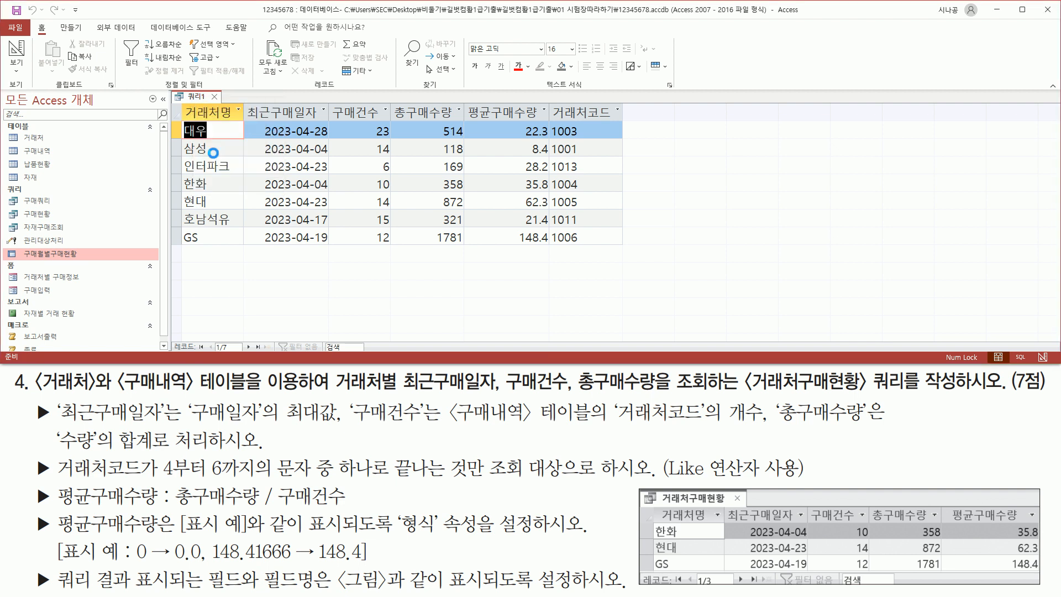
pyautogui.click(216, 156)
pyautogui.moveTo(875, 212)
pyautogui.mouseDown()
pyautogui.moveTo(903, 279)
pyautogui.moveTo(940, 283)
pyautogui.moveTo(936, 264)
pyautogui.mouseUp()
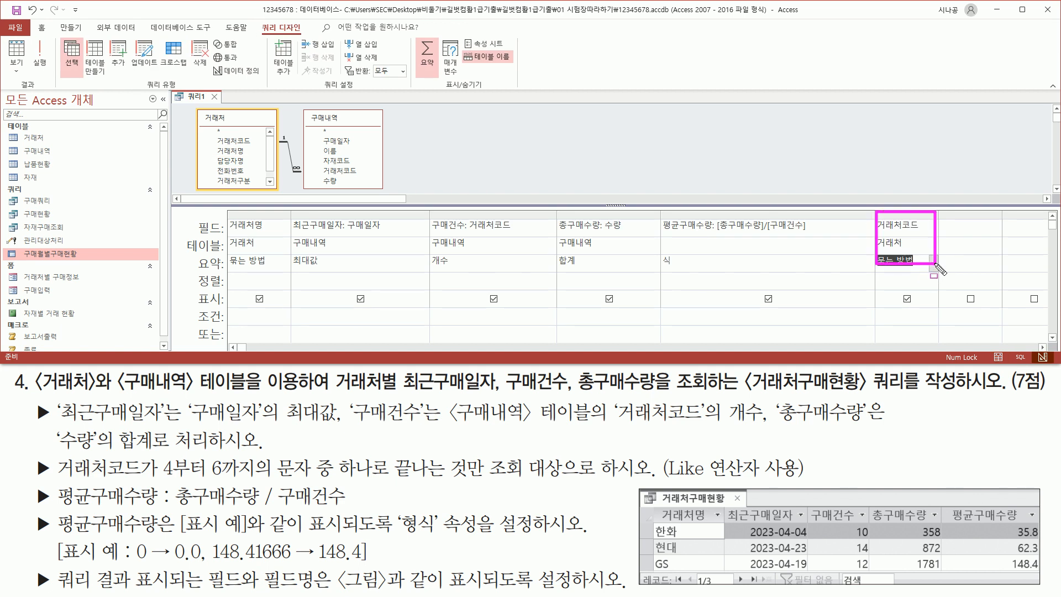
pyautogui.moveTo(878, 322); pyautogui.dragTo(937, 322)
pyautogui.moveTo(193, 307); pyautogui.dragTo(231, 324)
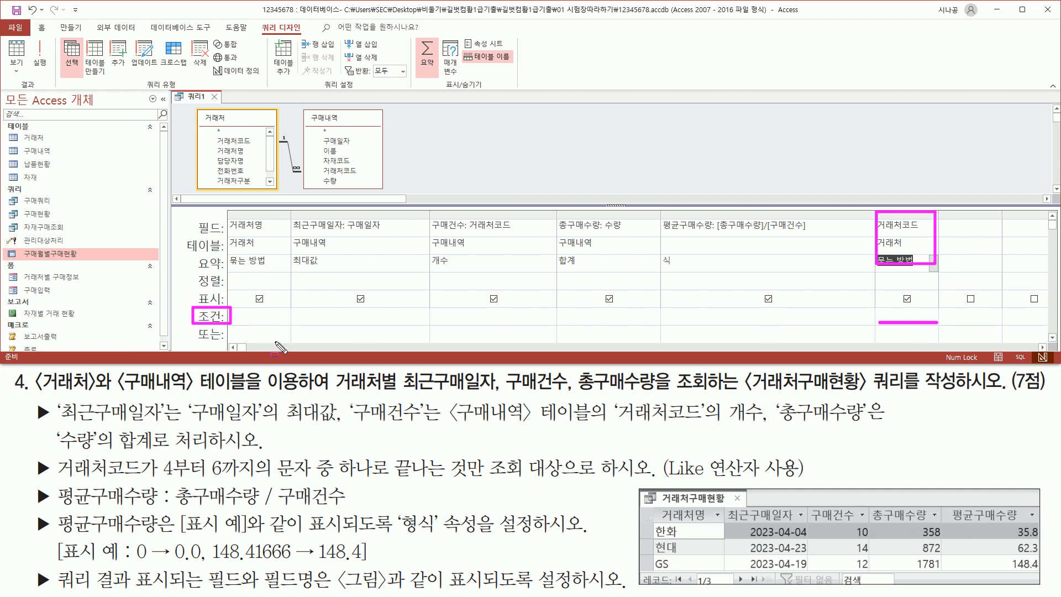
pyautogui.moveTo(665, 480); pyautogui.dragTo(806, 480)
pyautogui.press('Escape')
pyautogui.moveTo(938, 214); pyautogui.dragTo(984, 214)
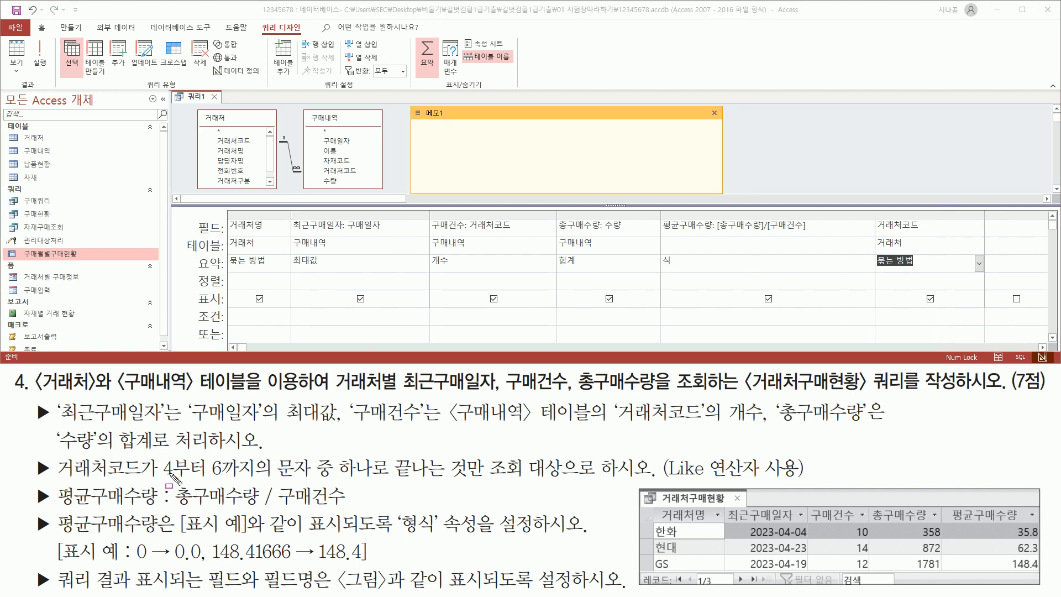
# Draft the condition like "*[4-6]" in the memo note
pyautogui.moveTo(155, 478); pyautogui.dragTo(340, 479)
pyautogui.press('Escape')
pyautogui.write('[4-6')
pyautogui.moveTo(395, 482); pyautogui.dragTo(568, 484)
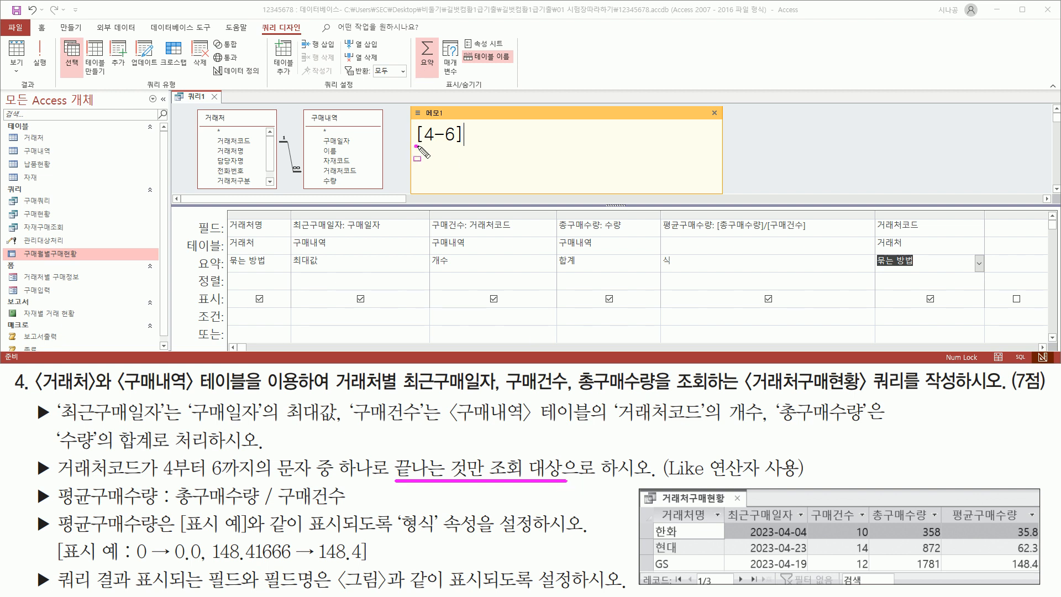
pyautogui.moveTo(415, 147); pyautogui.dragTo(466, 147)
pyautogui.press('Escape')
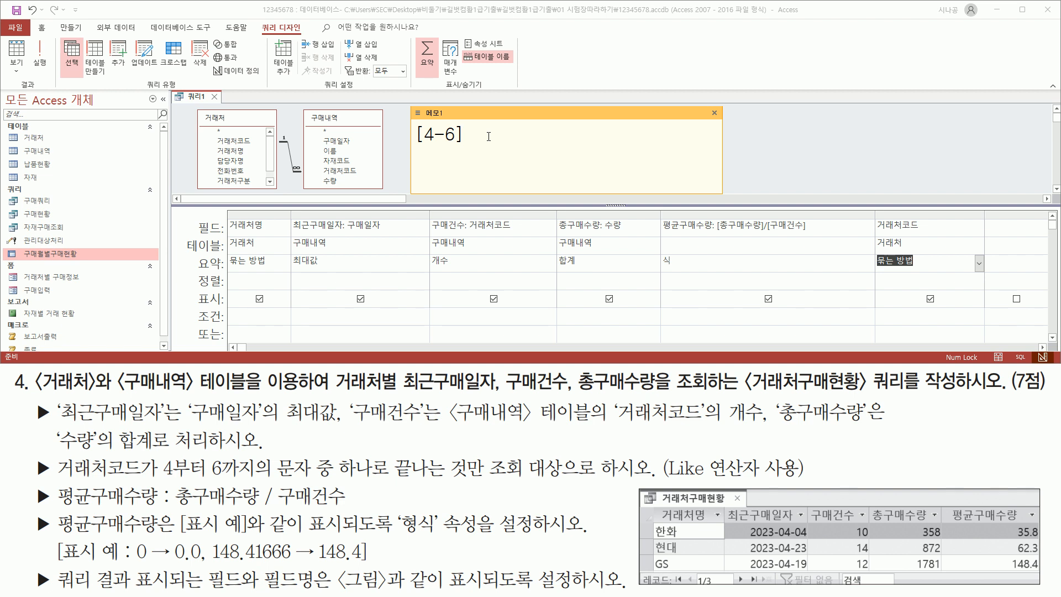
pyautogui.press('Home')
pyautogui.write('*')
pyautogui.write('like ')
pyautogui.write('"')
pyautogui.hotkey('shift', 'End')
pyautogui.press('End')
# Duplicate the drafted condition on a second line of the note and change the copy to like "[4-6]*"
pyautogui.moveTo(535, 137); pyautogui.dragTo(286, 137)
pyautogui.hotkey('ctrl', 'c')
pyautogui.click(560, 137)
pyautogui.press('F9')
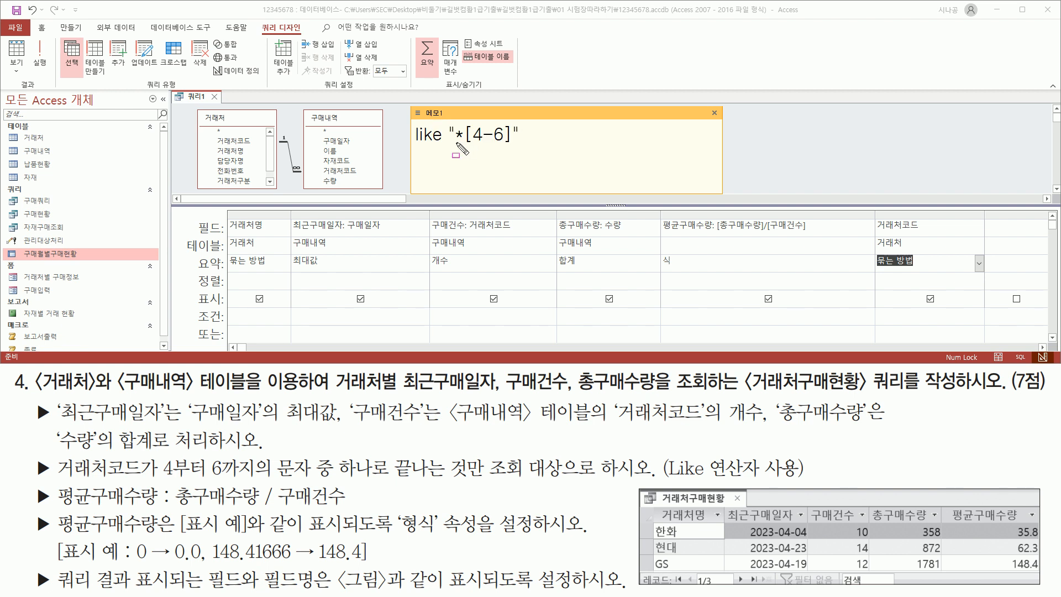
pyautogui.moveTo(455, 141); pyautogui.dragTo(466, 142)
pyautogui.moveTo(471, 144); pyautogui.dragTo(503, 144)
pyautogui.press('Escape')
pyautogui.hotkey('ctrl', 'v')
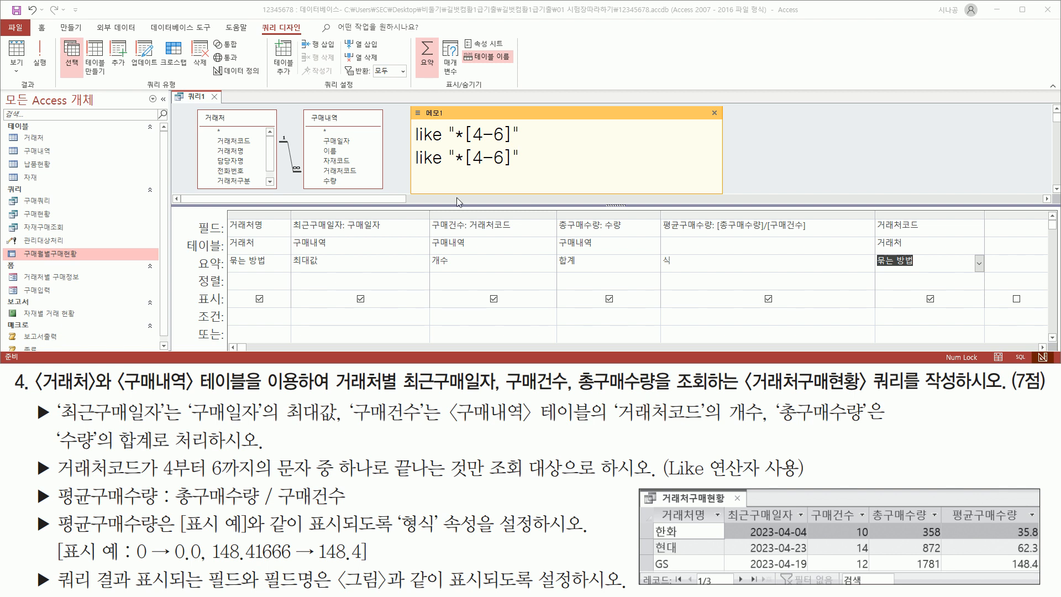
pyautogui.moveTo(159, 476)
pyautogui.mouseDown()
pyautogui.moveTo(391, 477)
pyautogui.moveTo(394, 457)
pyautogui.moveTo(483, 485)
pyautogui.mouseUp()
pyautogui.moveTo(394, 468); pyautogui.dragTo(448, 468)
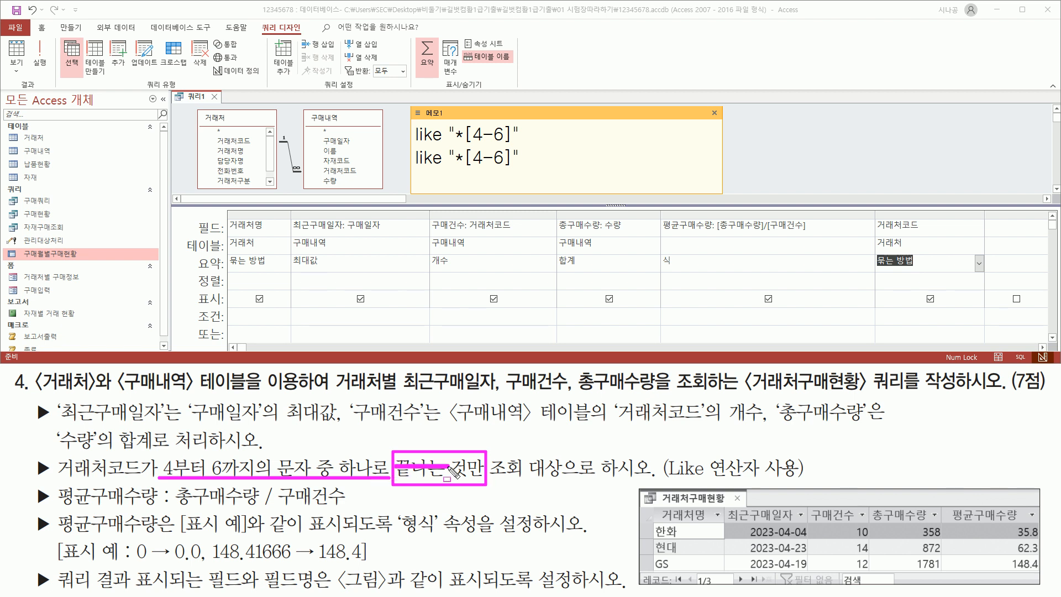
pyautogui.press('Escape')
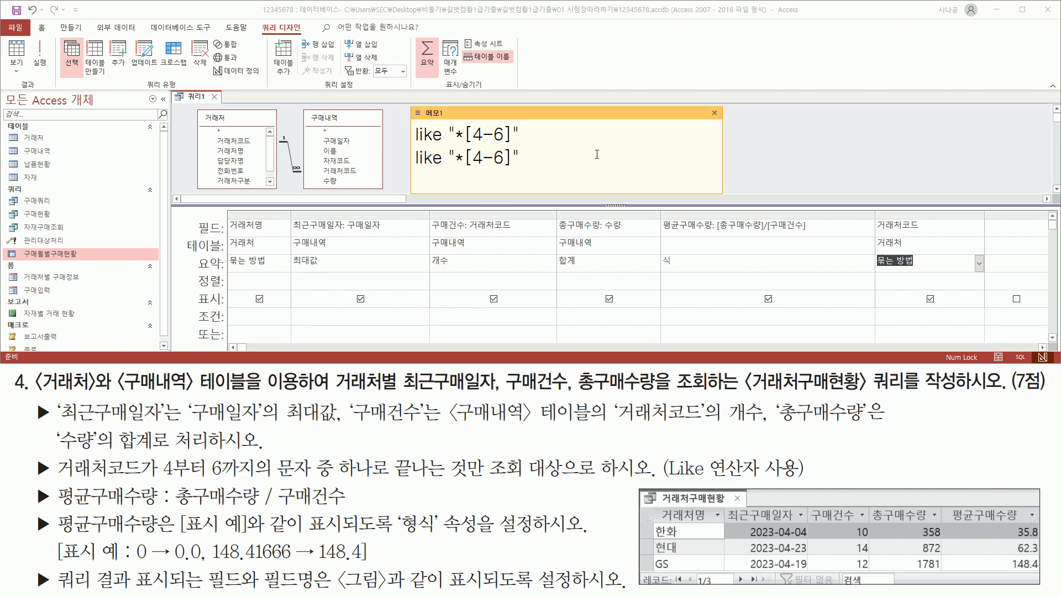
pyautogui.press('Delete')
pyautogui.hotkey('ctrl', '2')
# Compare the wildcard positions in the note's two Like patterns with question 4's "끝나는 것만" wording
pyautogui.moveTo(415, 171); pyautogui.dragTo(521, 170)
pyautogui.moveTo(414, 143); pyautogui.dragTo(523, 143)
pyautogui.moveTo(161, 480); pyautogui.dragTo(488, 489)
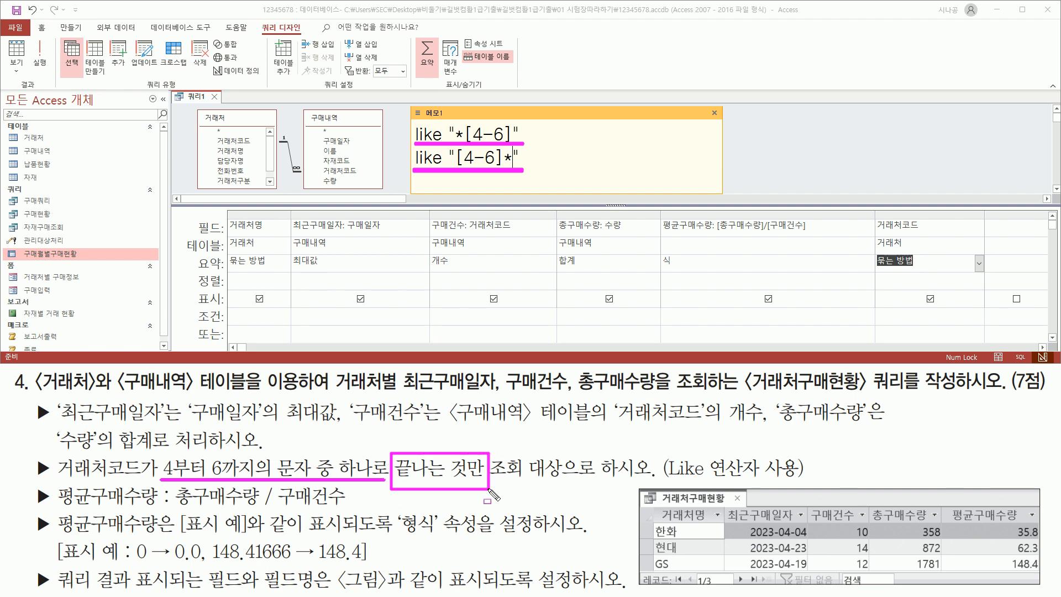
pyautogui.moveTo(503, 163); pyautogui.dragTo(515, 162)
pyautogui.moveTo(454, 139); pyautogui.dragTo(465, 139)
pyautogui.press('Escape')
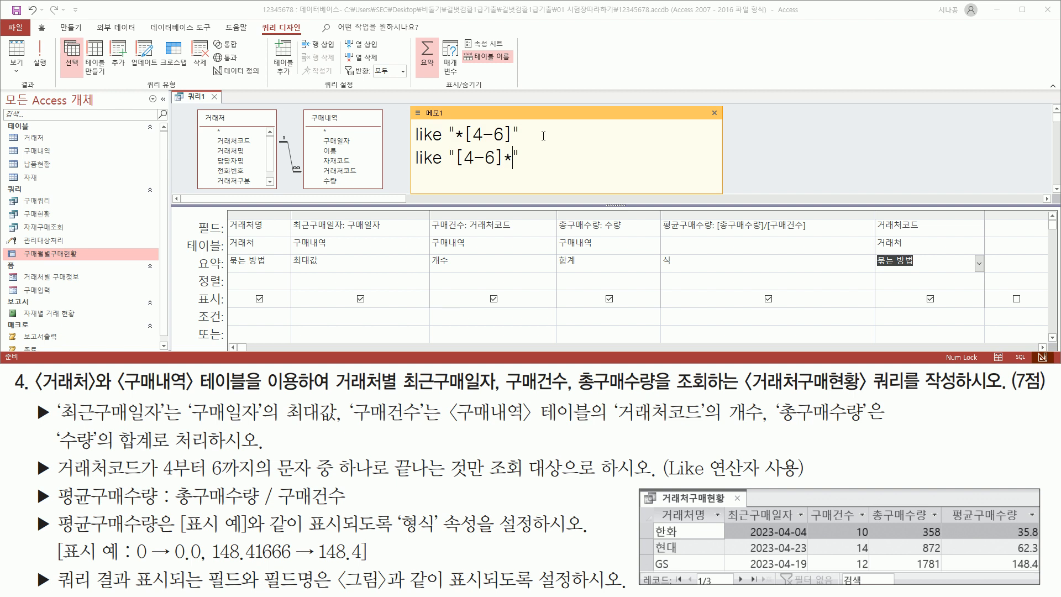
# Copy like "*[4-6]" from the note and enter it as the criterion (조건) of the 거래처코드 column
pyautogui.moveTo(543, 136); pyautogui.dragTo(199, 136)
pyautogui.hotkey('ctrl', 'c')
pyautogui.click(518, 138)
pyautogui.hotkey('ctrl', '2')
pyautogui.moveTo(455, 142); pyautogui.dragTo(512, 142)
pyautogui.moveTo(416, 119)
pyautogui.mouseDown()
pyautogui.moveTo(418, 149)
pyautogui.moveTo(529, 149)
pyautogui.mouseUp()
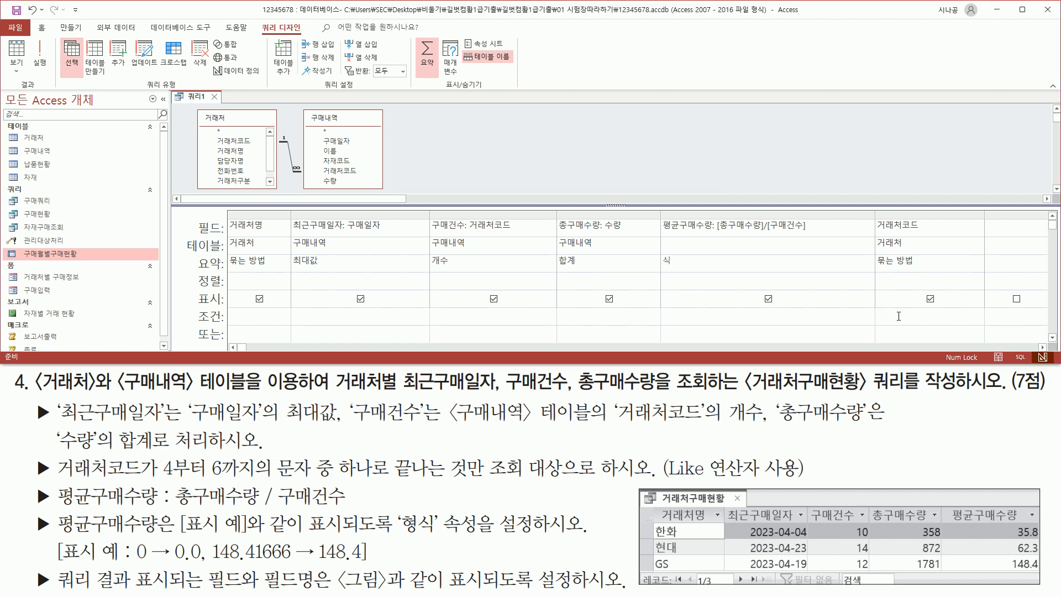
pyautogui.hotkey('ctrl', 'v')
pyautogui.click(916, 330)
pyautogui.click(907, 284)
pyautogui.moveTo(874, 329); pyautogui.dragTo(953, 330)
pyautogui.press('Escape')
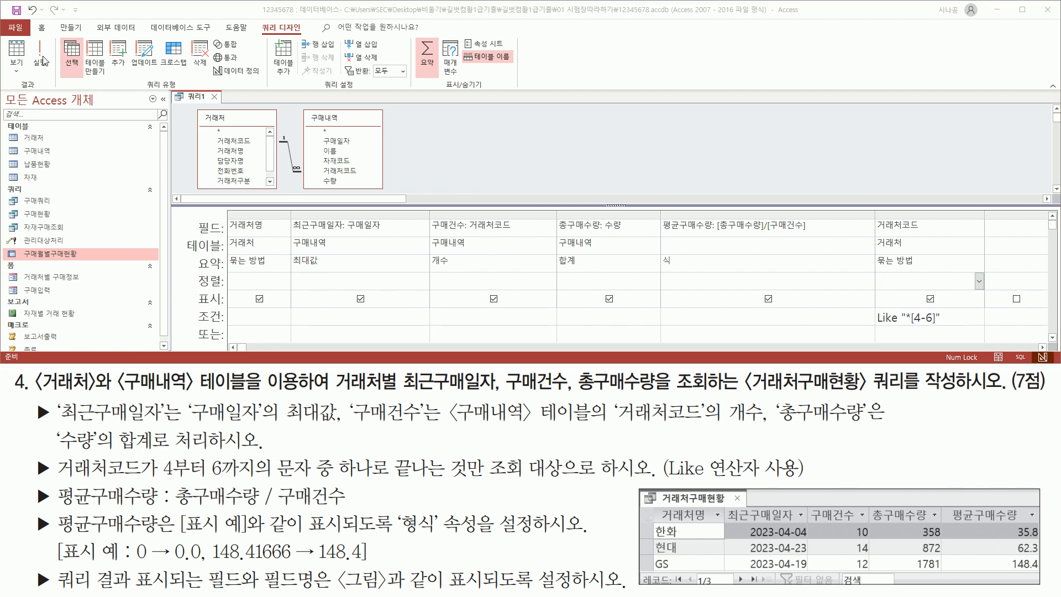
# Run the query and check the last digits of the 거래처코드 values
pyautogui.moveTo(28, 36); pyautogui.dragTo(53, 74)
pyautogui.press('Escape')
pyautogui.click(41, 52)
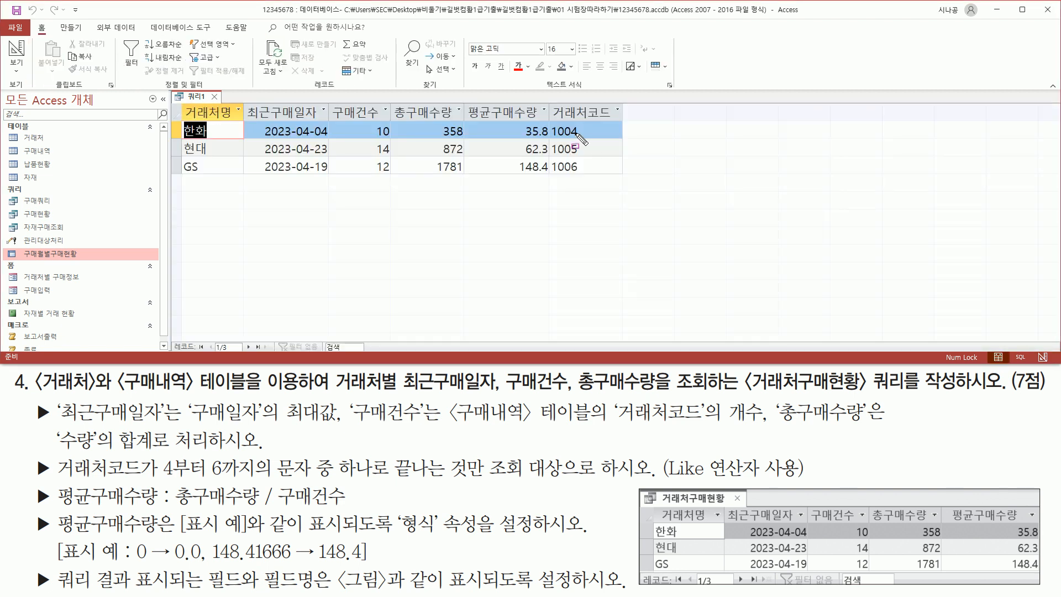
pyautogui.moveTo(570, 122); pyautogui.dragTo(584, 175)
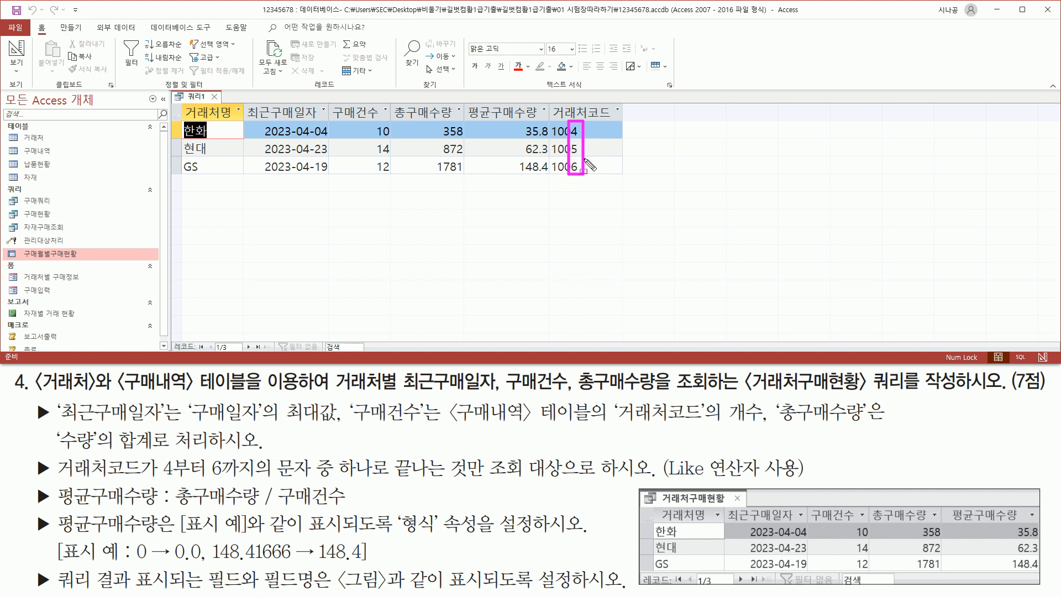
pyautogui.press('Escape')
# Compare the result's headings and values, from 거래처명 to 평균구매수량, with question 4's reference figure
pyautogui.moveTo(653, 504)
pyautogui.mouseDown()
pyautogui.moveTo(727, 524)
pyautogui.moveTo(1031, 523)
pyautogui.mouseUp()
pyautogui.moveTo(178, 100)
pyautogui.mouseDown()
pyautogui.moveTo(260, 119)
pyautogui.moveTo(552, 118)
pyautogui.mouseUp()
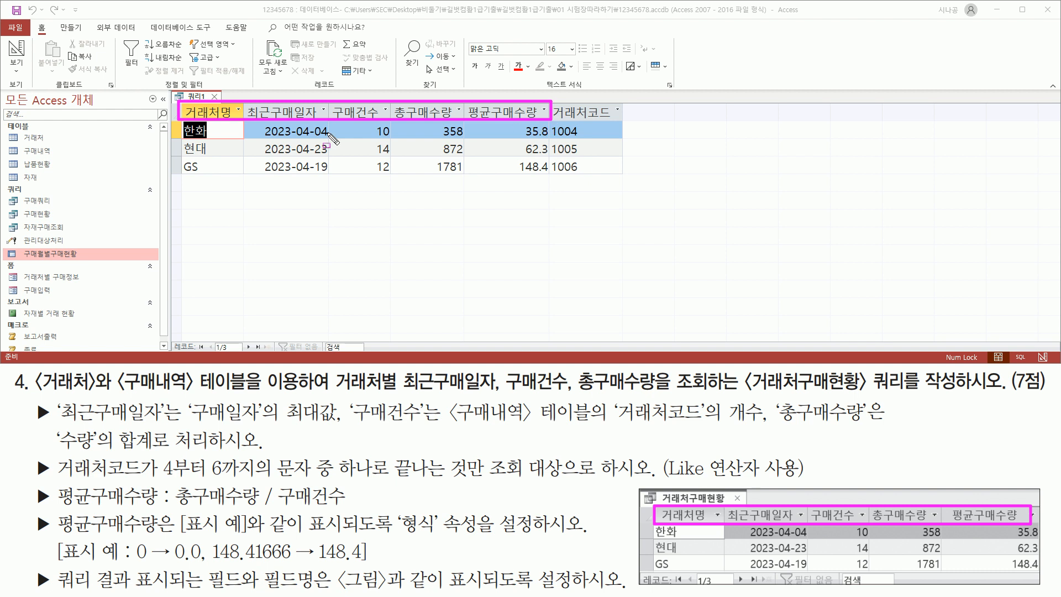
pyautogui.moveTo(178, 120)
pyautogui.mouseDown()
pyautogui.moveTo(216, 137)
pyautogui.moveTo(215, 178)
pyautogui.mouseUp()
pyautogui.moveTo(652, 525); pyautogui.dragTo(683, 572)
pyautogui.moveTo(253, 119)
pyautogui.mouseDown()
pyautogui.moveTo(266, 143)
pyautogui.moveTo(336, 140)
pyautogui.moveTo(334, 182)
pyautogui.mouseUp()
pyautogui.moveTo(741, 524); pyautogui.dragTo(811, 579)
pyautogui.moveTo(368, 118)
pyautogui.mouseDown()
pyautogui.moveTo(398, 142)
pyautogui.moveTo(392, 177)
pyautogui.mouseUp()
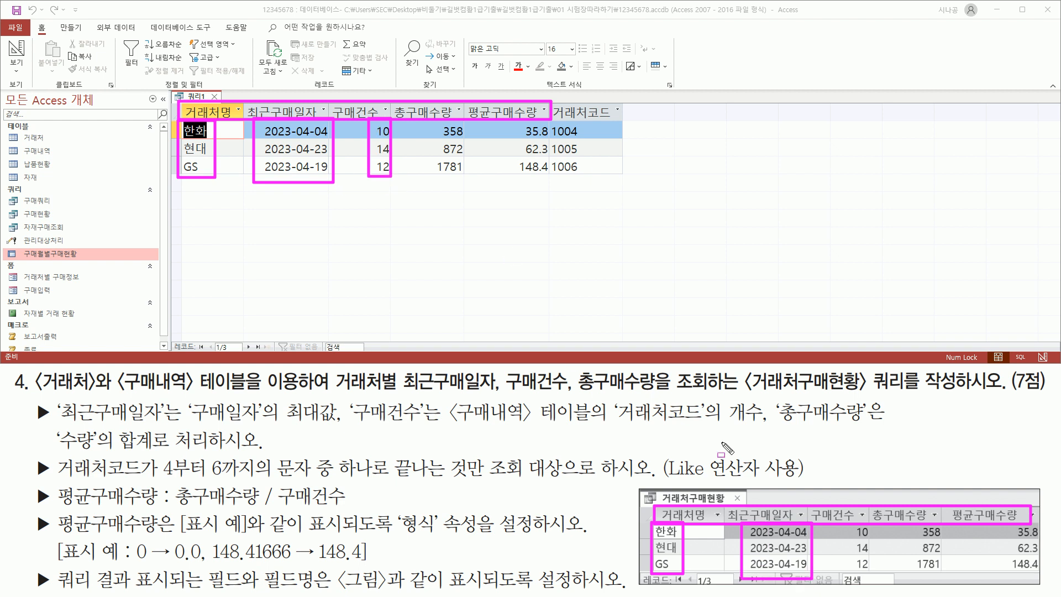
pyautogui.moveTo(850, 525); pyautogui.dragTo(877, 580)
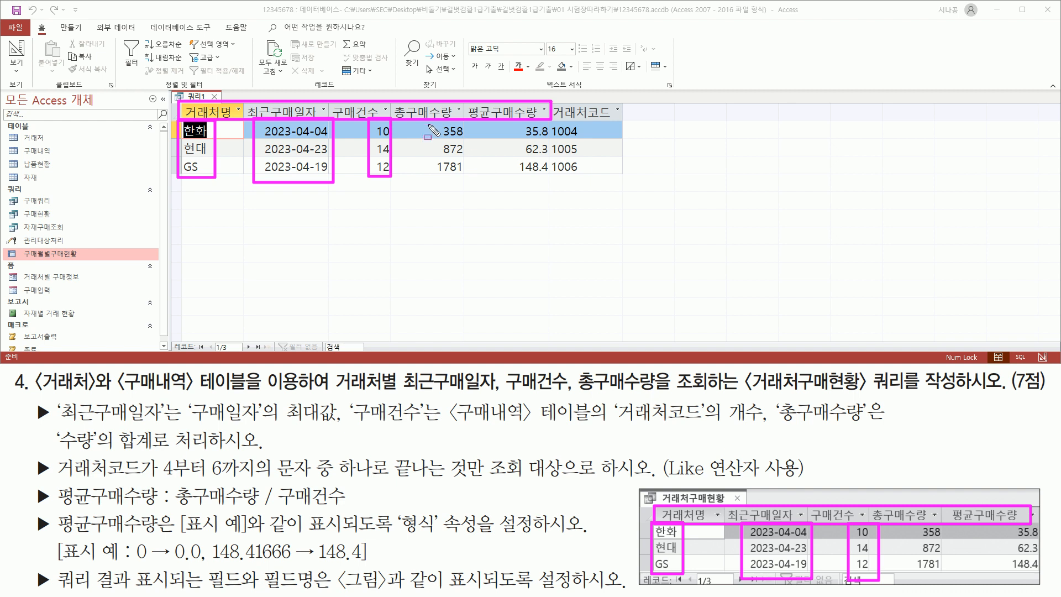
pyautogui.moveTo(423, 121)
pyautogui.mouseDown()
pyautogui.moveTo(465, 138)
pyautogui.moveTo(468, 156)
pyautogui.moveTo(469, 175)
pyautogui.moveTo(425, 174)
pyautogui.mouseUp()
pyautogui.moveTo(909, 525); pyautogui.dragTo(948, 571)
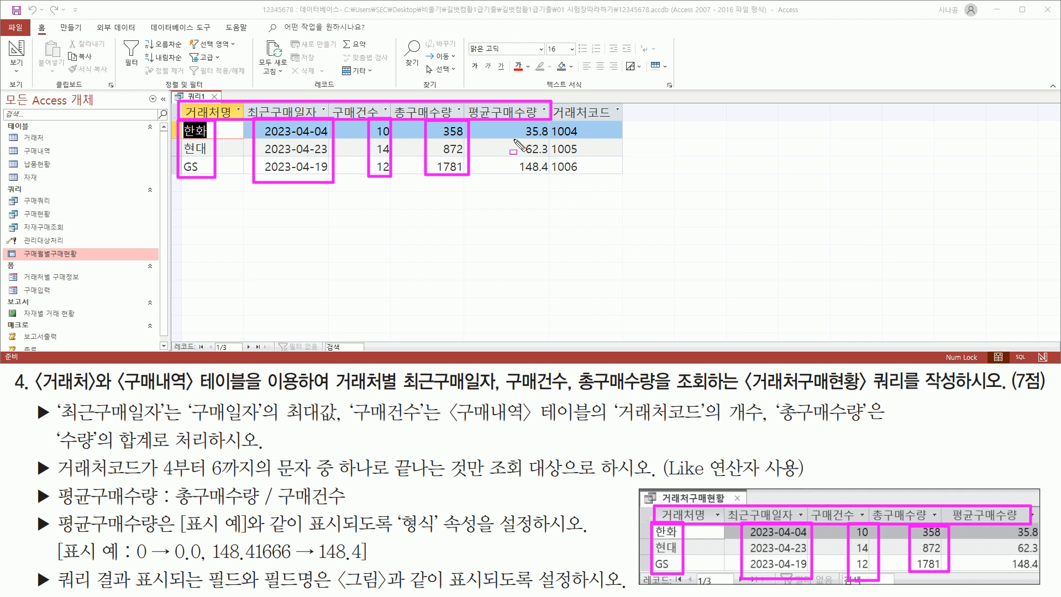
pyautogui.moveTo(525, 130)
pyautogui.mouseDown()
pyautogui.moveTo(552, 139)
pyautogui.moveTo(552, 177)
pyautogui.mouseUp()
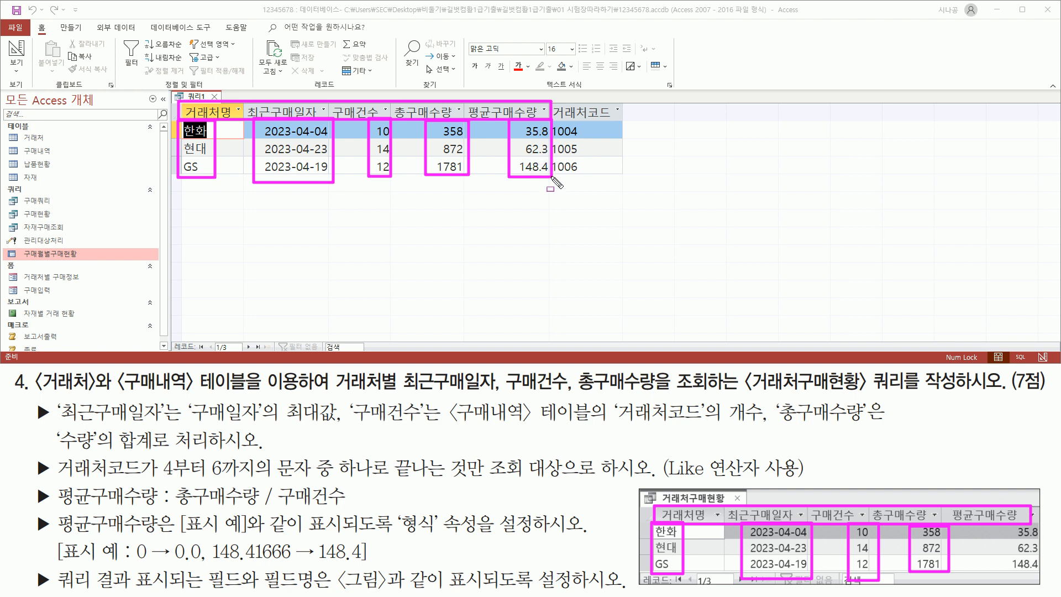
pyautogui.moveTo(995, 523)
pyautogui.mouseDown()
pyautogui.moveTo(1056, 587)
pyautogui.moveTo(1046, 576)
pyautogui.mouseUp()
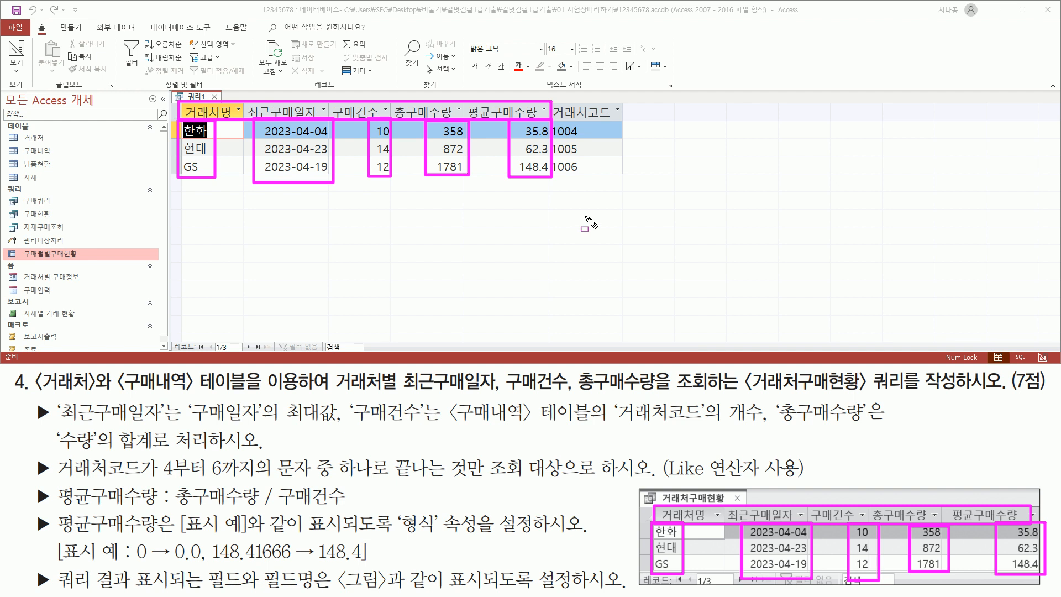
pyautogui.press('e')
# Return the query to design view and examine the 표시 and 요약 settings of the extra 거래처코드 column
pyautogui.moveTo(549, 99)
pyautogui.mouseDown()
pyautogui.moveTo(567, 154)
pyautogui.moveTo(624, 179)
pyautogui.mouseUp()
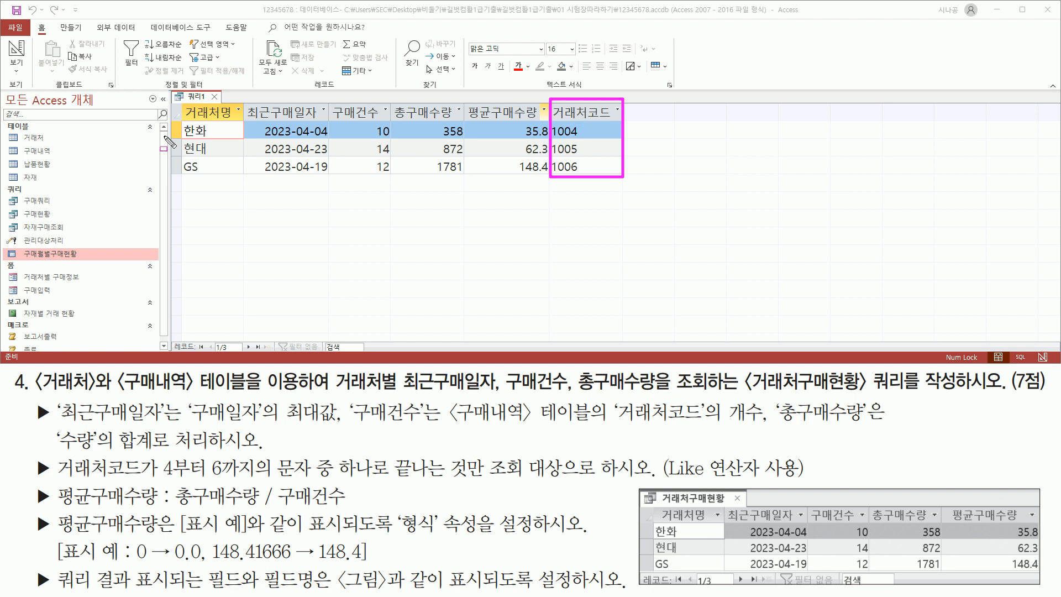
pyautogui.rightClick(189, 101)
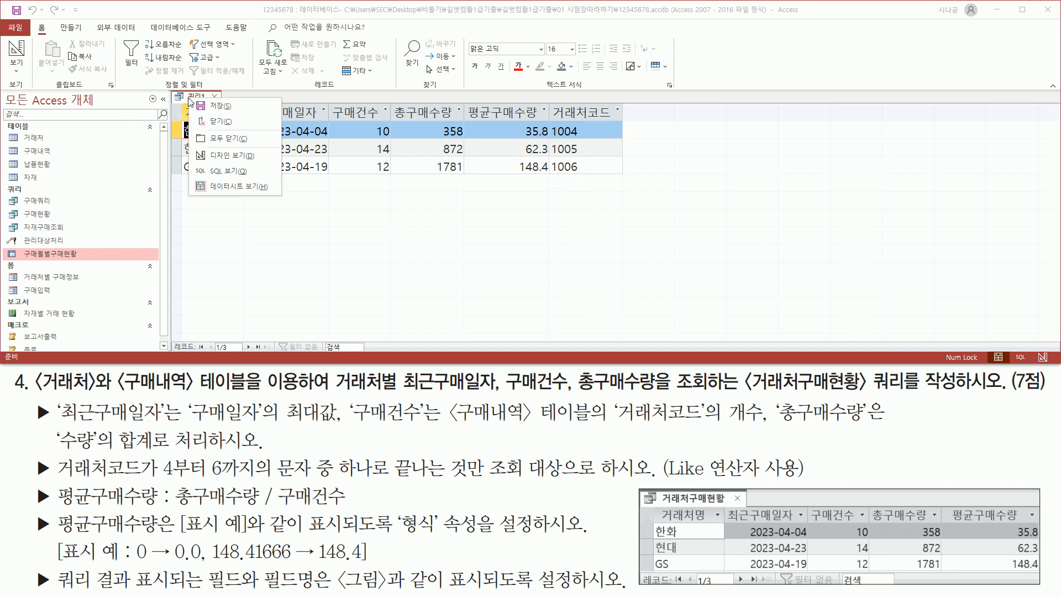
pyautogui.click(212, 157)
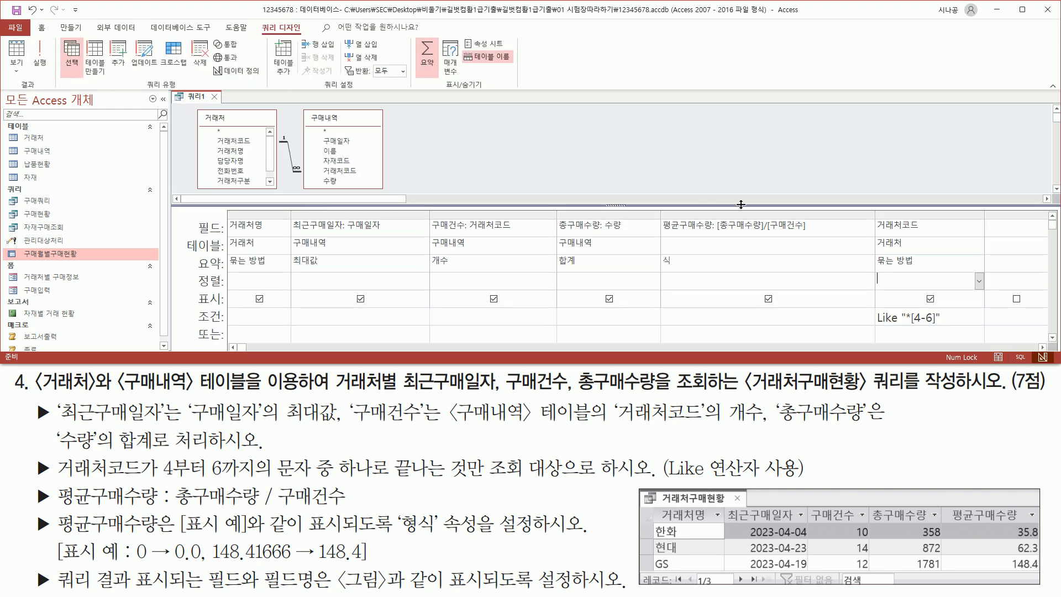
pyautogui.moveTo(872, 209)
pyautogui.mouseDown()
pyautogui.moveTo(955, 328)
pyautogui.moveTo(988, 333)
pyautogui.mouseUp()
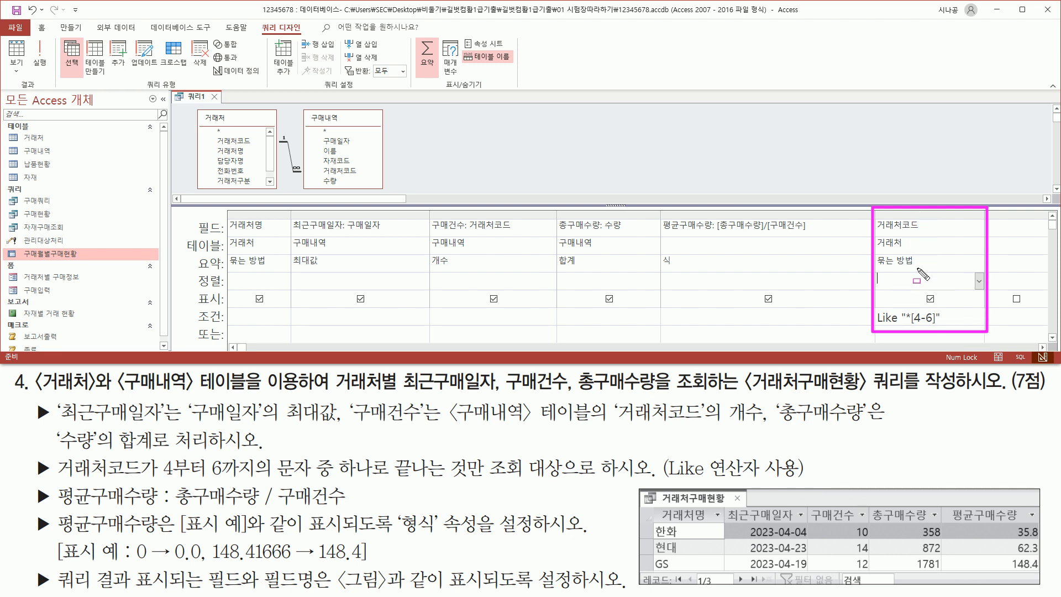
pyautogui.moveTo(187, 288); pyautogui.dragTo(226, 311)
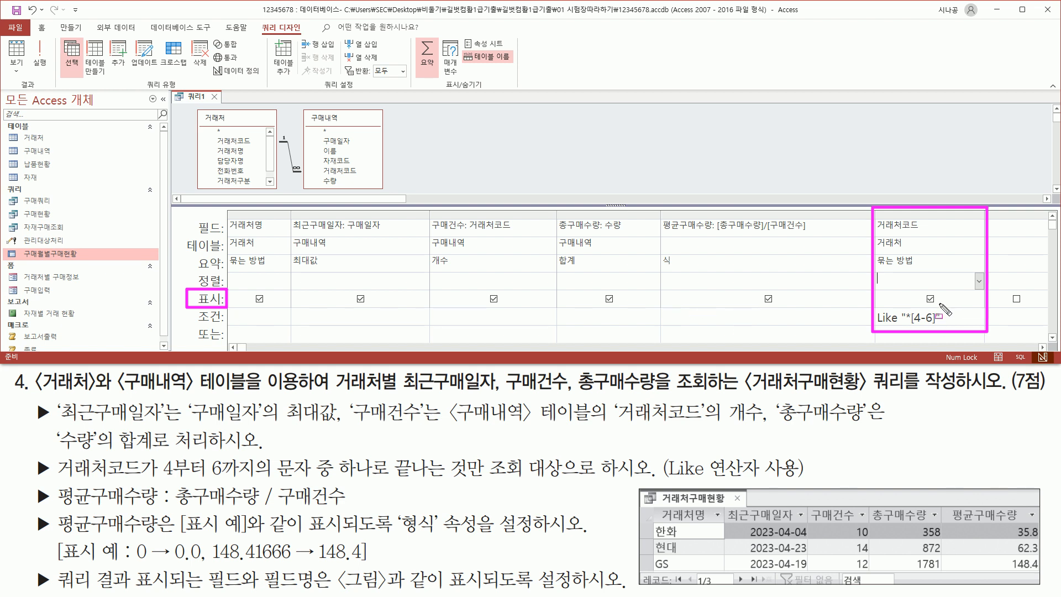
pyautogui.moveTo(920, 305)
pyautogui.mouseDown()
pyautogui.moveTo(939, 306)
pyautogui.moveTo(942, 293)
pyautogui.mouseUp()
pyautogui.moveTo(874, 233); pyautogui.dragTo(917, 232)
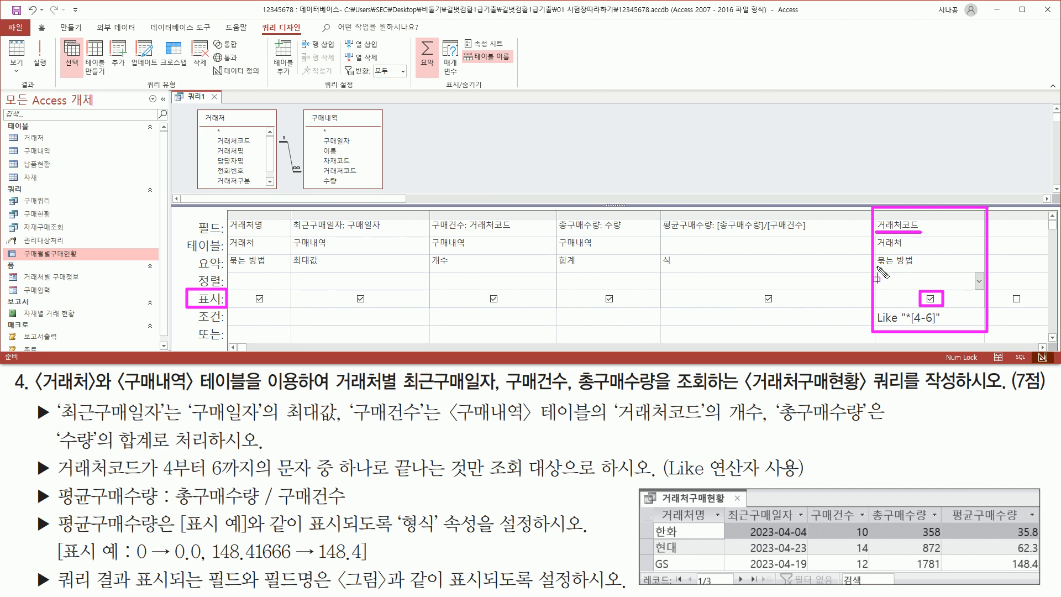
pyautogui.moveTo(201, 252); pyautogui.dragTo(227, 271)
# Set the 요약 option of the 거래처코드 column to 조건
pyautogui.click(975, 263)
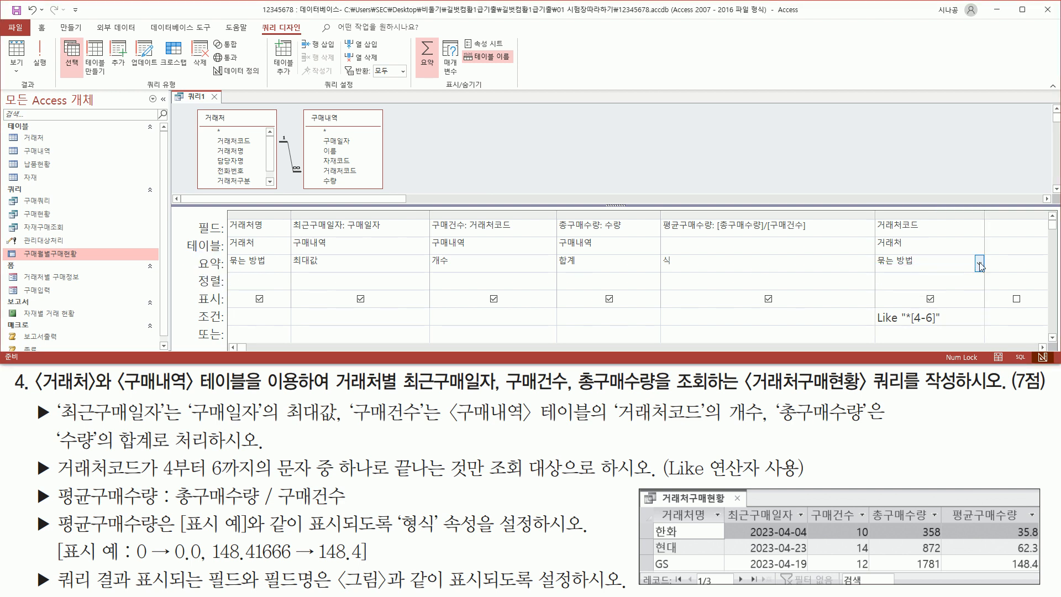
pyautogui.click(980, 266)
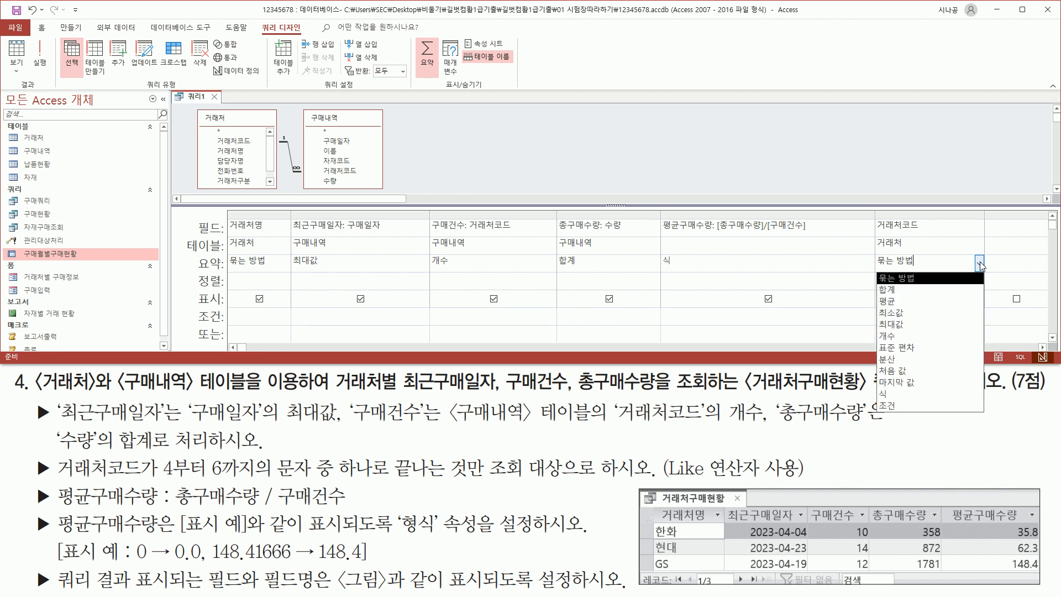
pyautogui.click(908, 411)
pyautogui.hotkey('ctrl', '2')
pyautogui.moveTo(872, 253)
pyautogui.mouseDown()
pyautogui.moveTo(905, 271)
pyautogui.moveTo(989, 274)
pyautogui.mouseUp()
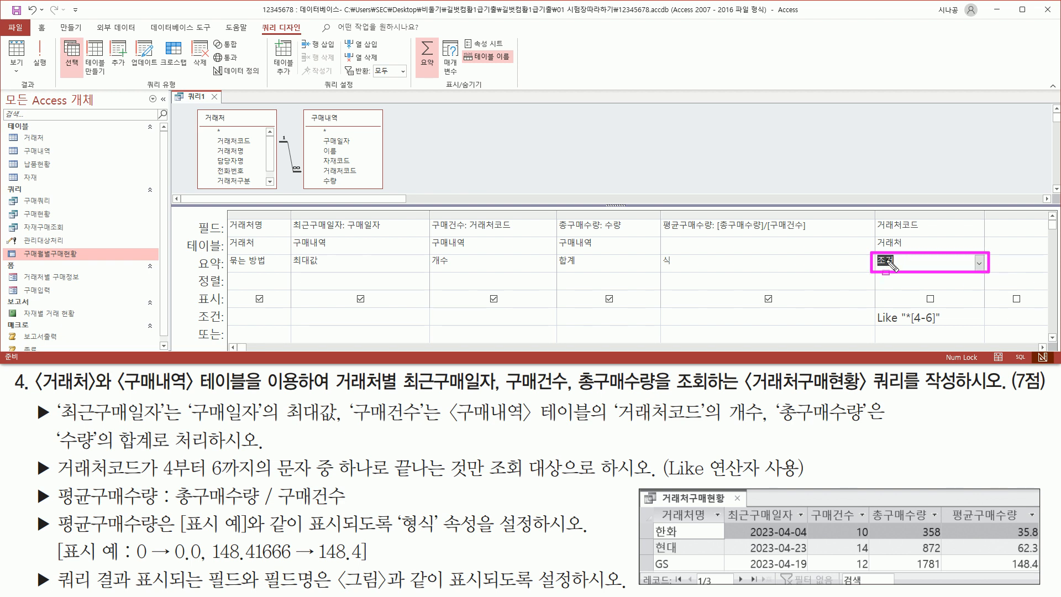
# Run the query and compare its records, including counts, totals and averages, with question 4's reference figure
pyautogui.moveTo(920, 291); pyautogui.dragTo(942, 305)
pyautogui.press('Escape')
pyautogui.click(38, 54)
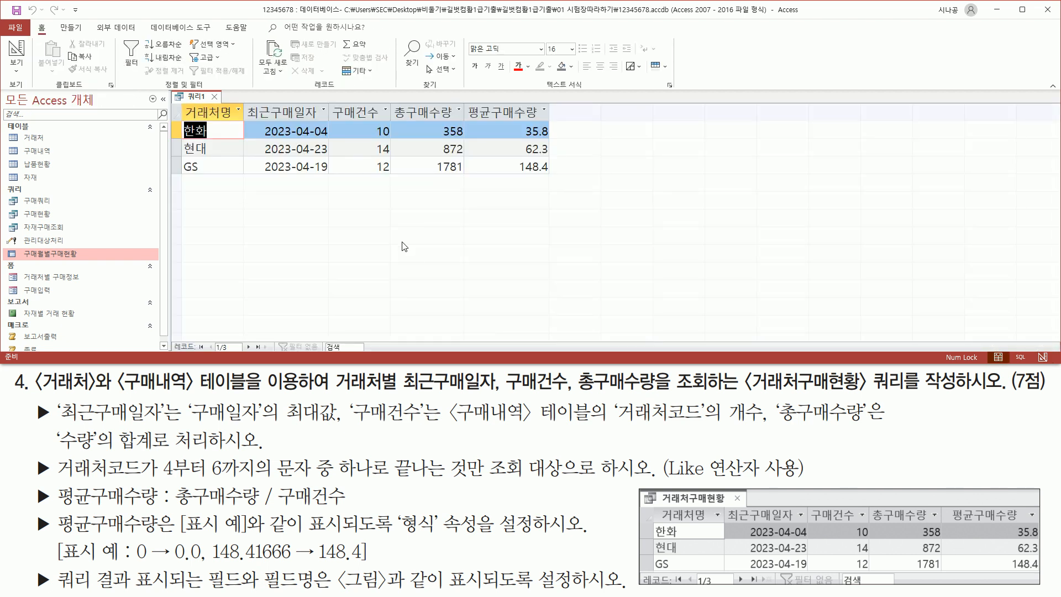
pyautogui.moveTo(182, 103); pyautogui.dragTo(554, 181)
pyautogui.moveTo(649, 506)
pyautogui.mouseDown()
pyautogui.moveTo(765, 577)
pyautogui.moveTo(1042, 575)
pyautogui.mouseUp()
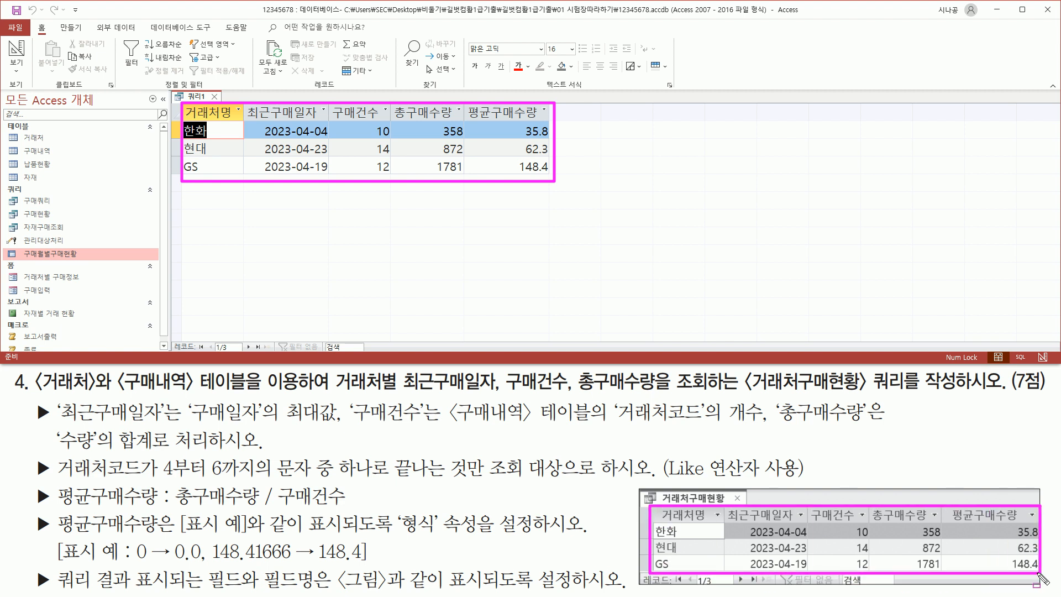
pyautogui.moveTo(854, 523); pyautogui.dragTo(876, 571)
pyautogui.moveTo(918, 523); pyautogui.dragTo(945, 571)
pyautogui.moveTo(1007, 524); pyautogui.dragTo(1040, 575)
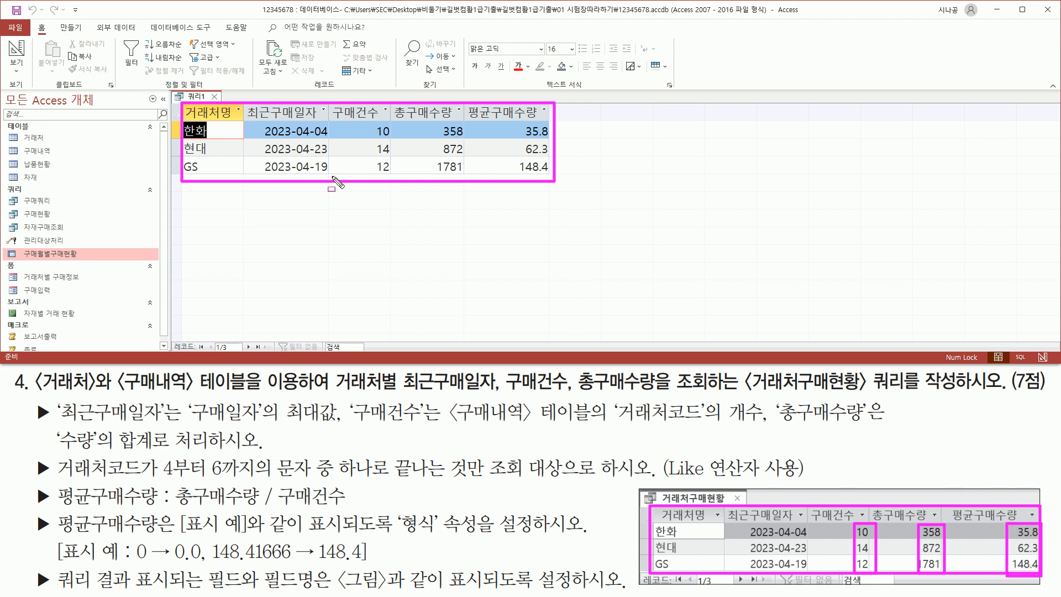
pyautogui.press('Escape')
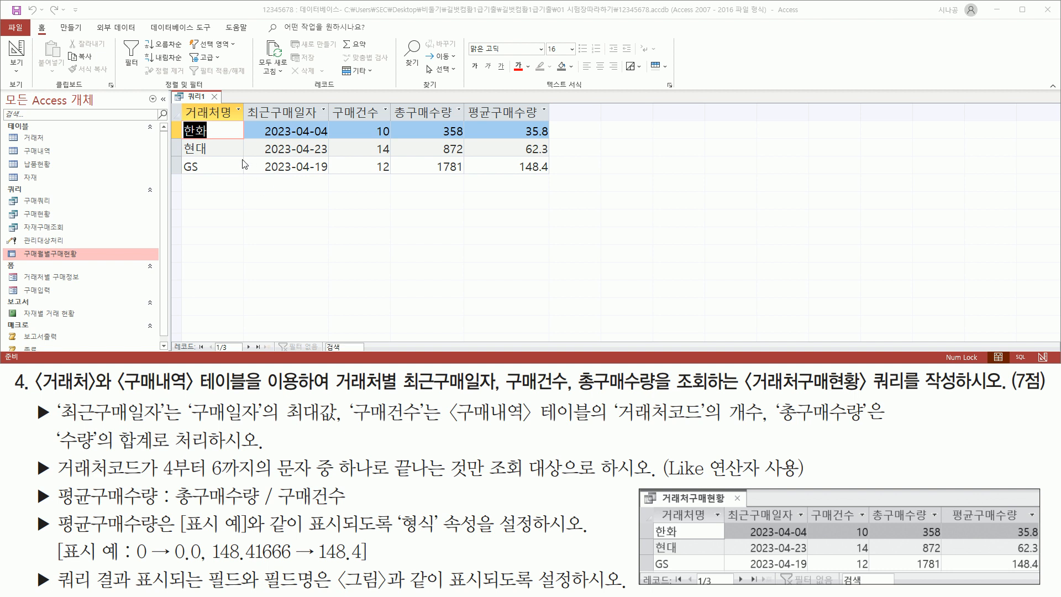
# Close the query and choose to save its changes
pyautogui.moveTo(207, 101); pyautogui.dragTo(224, 105)
pyautogui.press('Escape')
pyautogui.click(215, 96)
pyautogui.moveTo(575, 320); pyautogui.dragTo(634, 319)
pyautogui.moveTo(446, 326); pyautogui.dragTo(492, 342)
pyautogui.press('Escape')
pyautogui.click(474, 334)
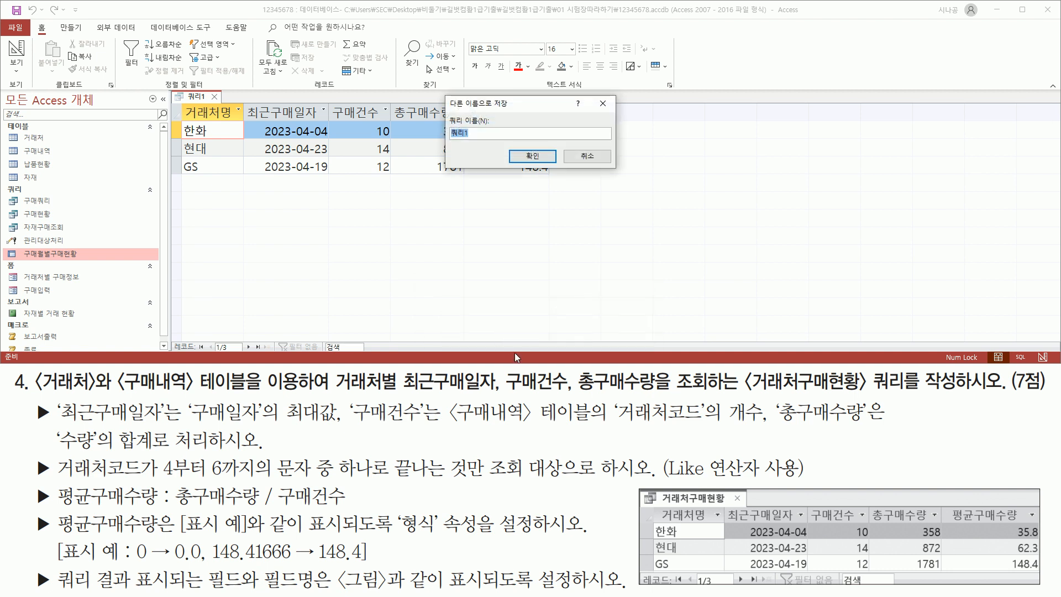
# Name the query 거래처구매현황, save it and check for it in the list of queries
pyautogui.moveTo(447, 114); pyautogui.dragTo(496, 143)
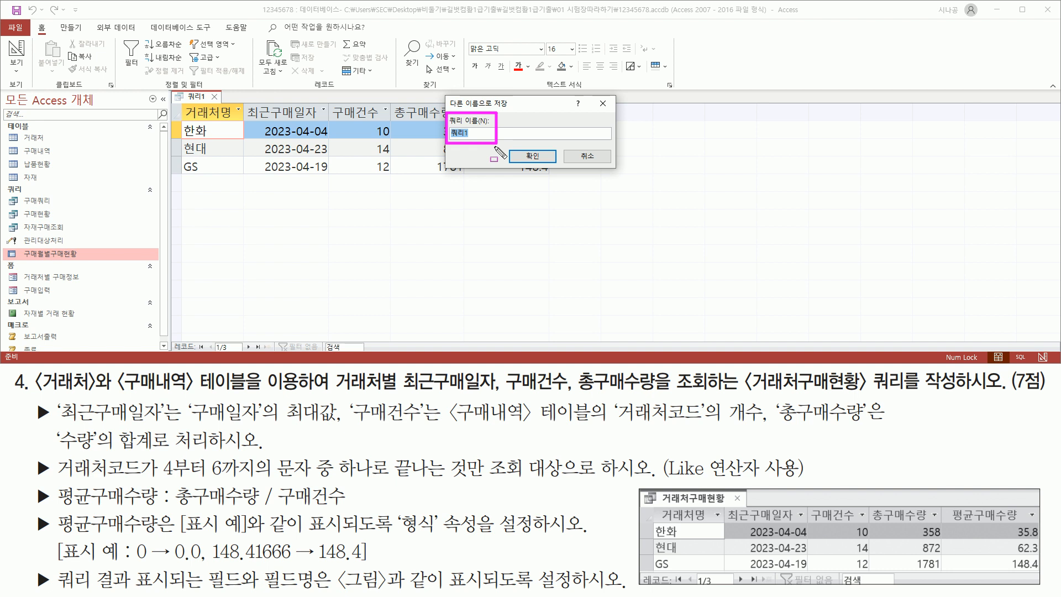
pyautogui.moveTo(739, 397); pyautogui.dragTo(963, 398)
pyautogui.press('Escape')
pyautogui.click(511, 121)
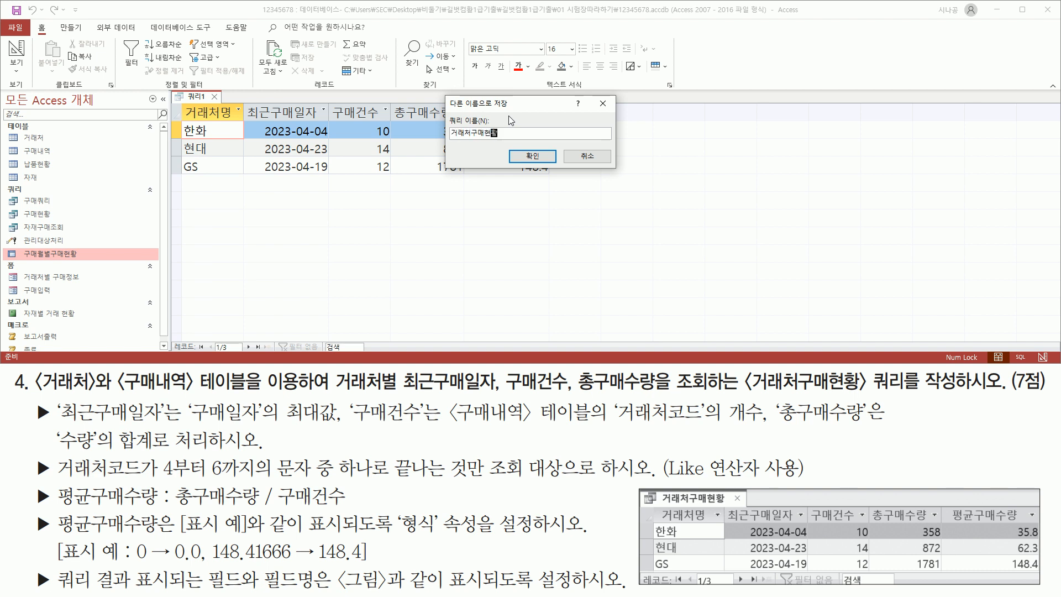
pyautogui.hotkey('ctrl', '2')
pyautogui.moveTo(443, 140); pyautogui.dragTo(507, 140)
pyautogui.moveTo(520, 144); pyautogui.dragTo(546, 167)
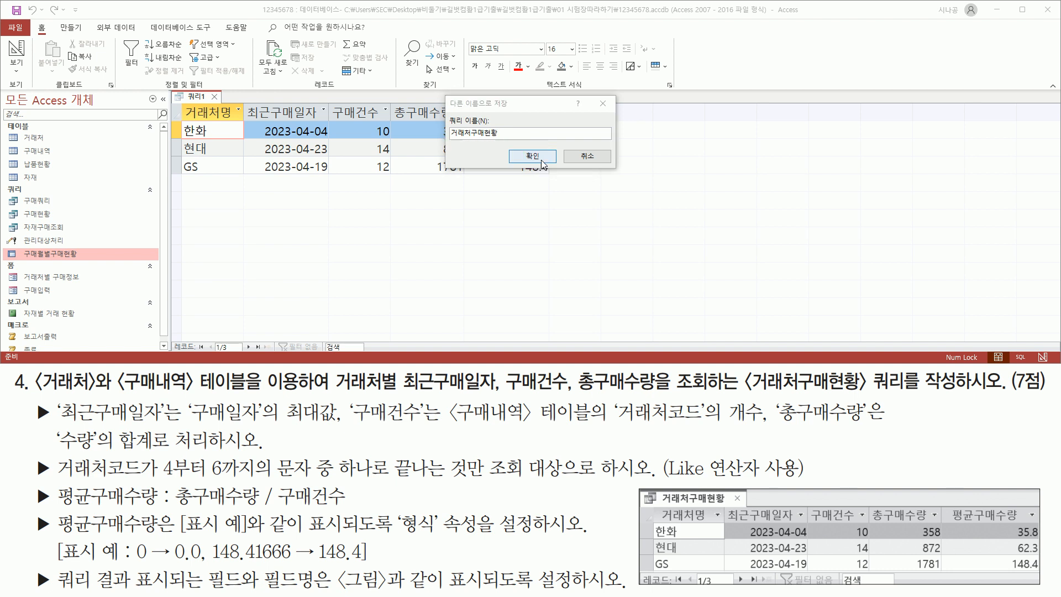
pyautogui.click(537, 159)
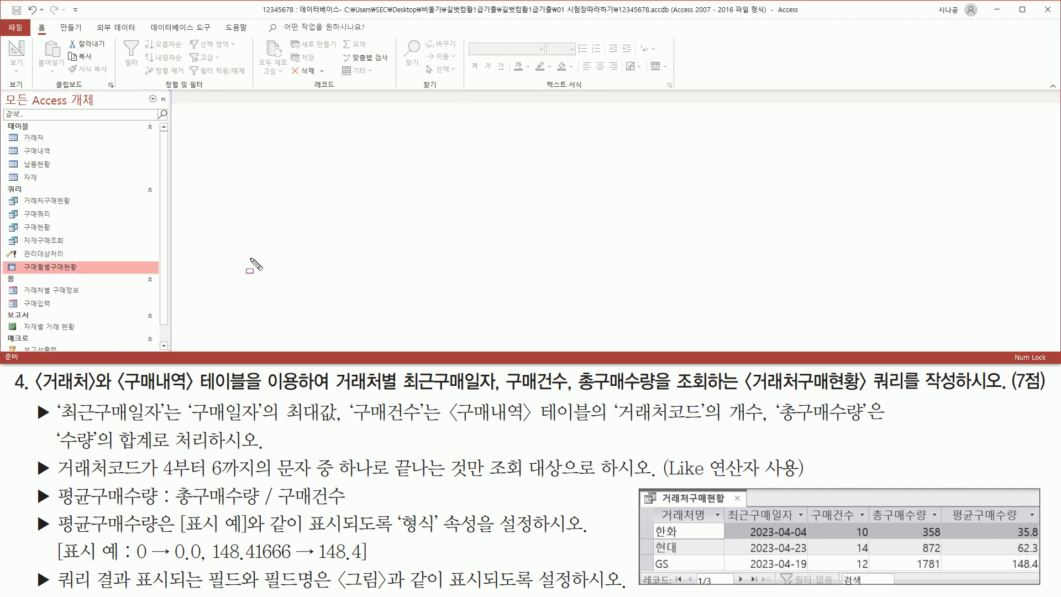
pyautogui.moveTo(15, 193); pyautogui.dragTo(76, 208)
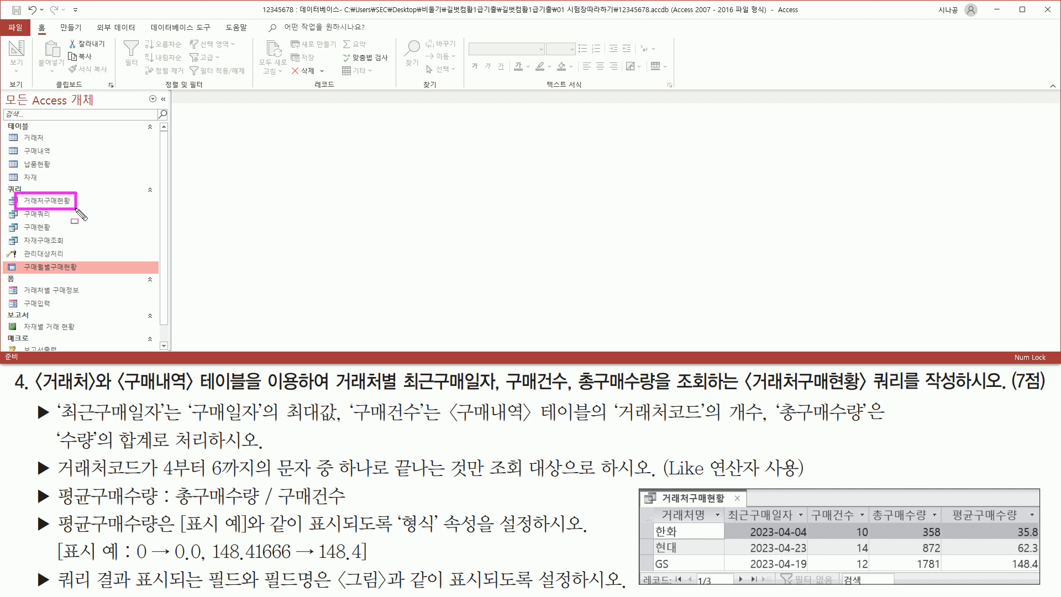
pyautogui.press('Escape')
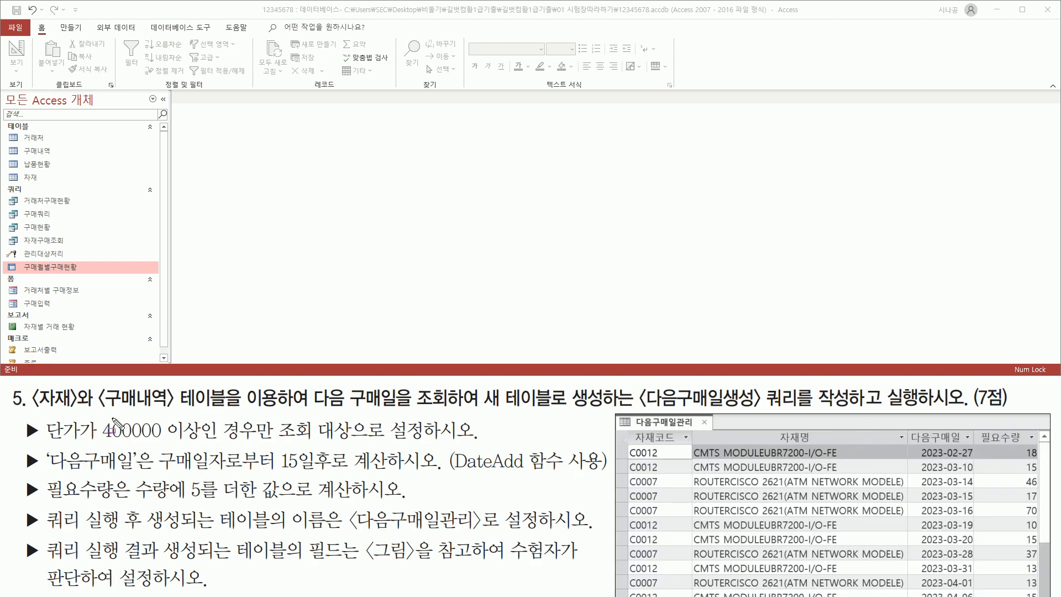
# Read question 5's requirement for the source tables, the 다음구매일생성 make-table query and the reference figure
pyautogui.moveTo(32, 410); pyautogui.dragTo(177, 410)
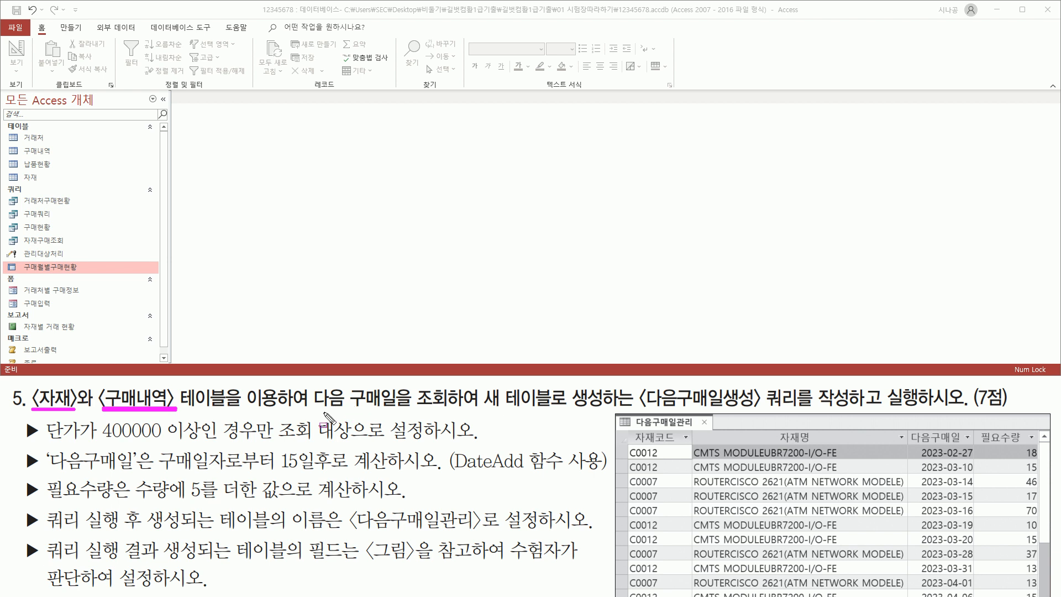
pyautogui.moveTo(306, 410)
pyautogui.mouseDown()
pyautogui.moveTo(469, 411)
pyautogui.moveTo(481, 386)
pyautogui.moveTo(600, 386)
pyautogui.moveTo(609, 413)
pyautogui.moveTo(810, 410)
pyautogui.mouseUp()
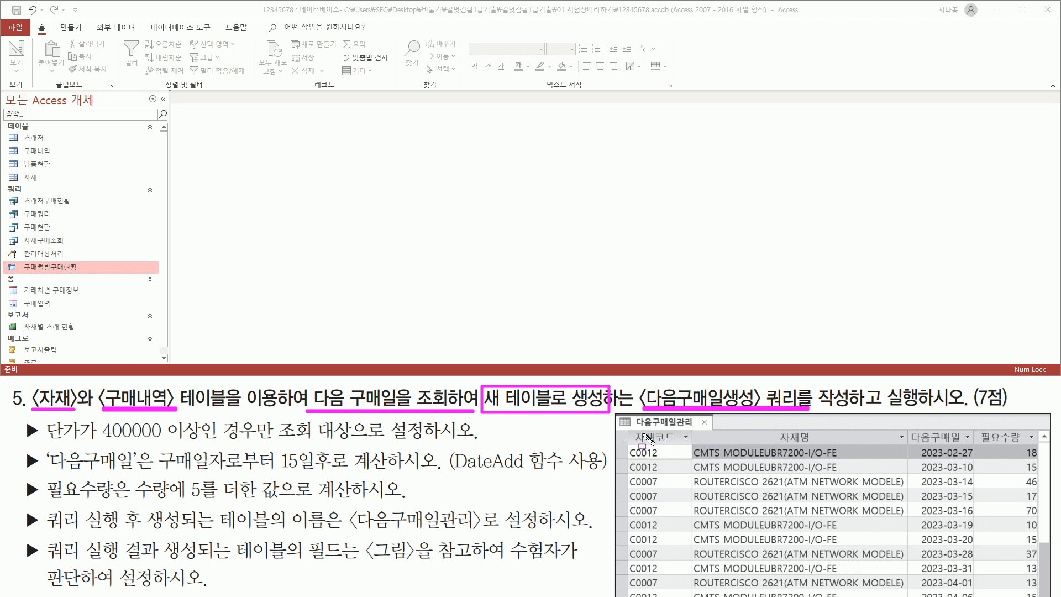
pyautogui.moveTo(627, 430)
pyautogui.mouseDown()
pyautogui.moveTo(635, 457)
pyautogui.moveTo(1048, 594)
pyautogui.mouseUp()
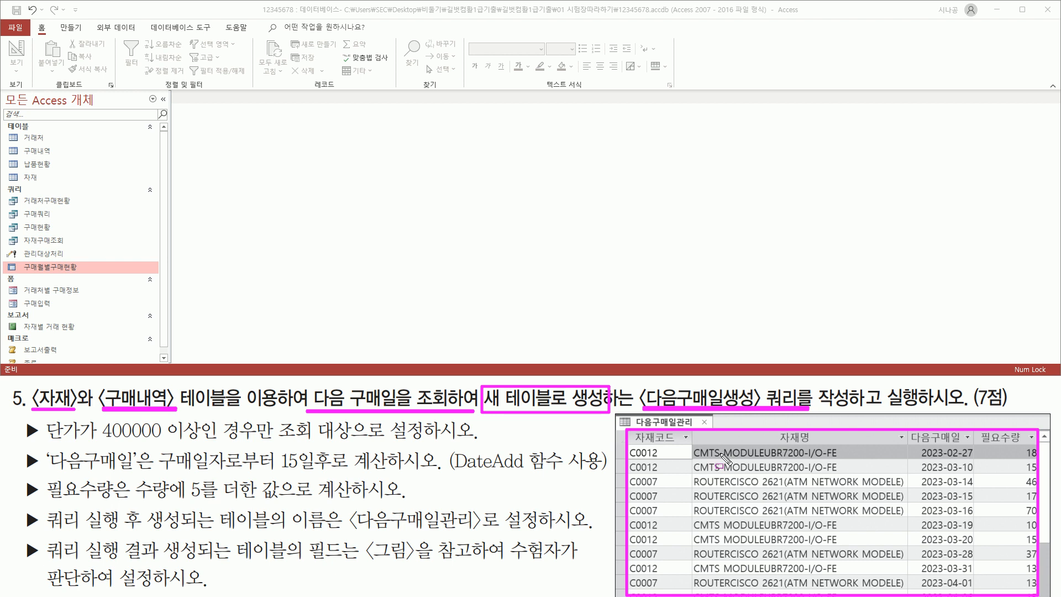
pyautogui.press('Escape')
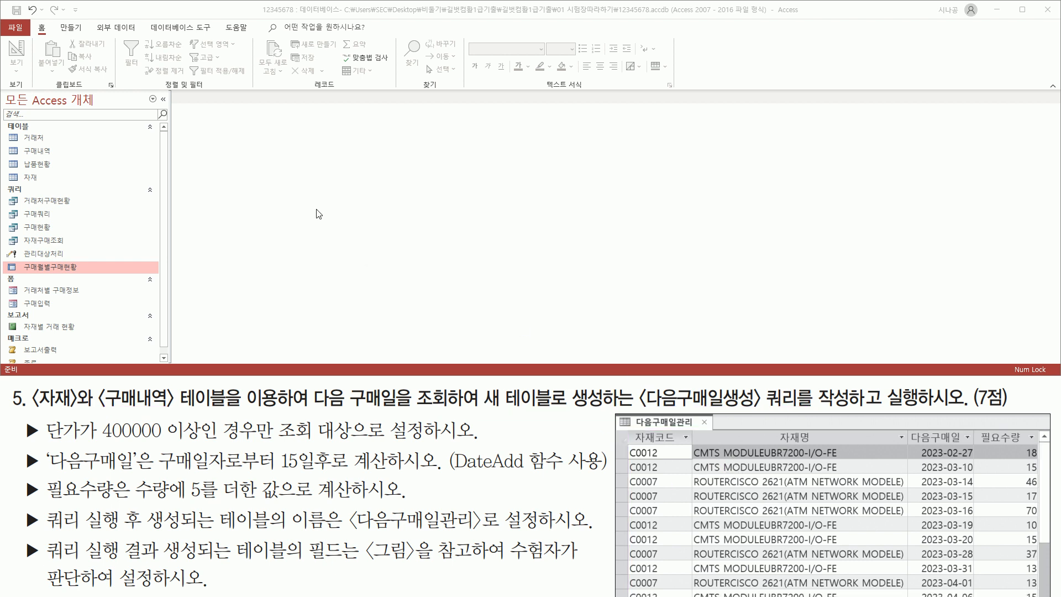
pyautogui.moveTo(477, 407); pyautogui.dragTo(596, 406)
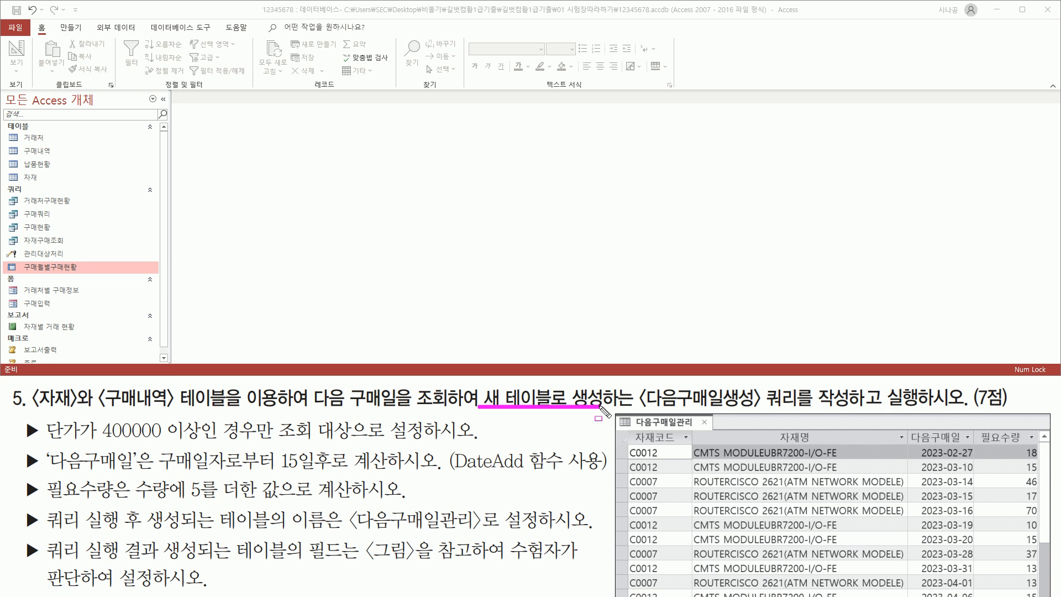
pyautogui.press('Escape')
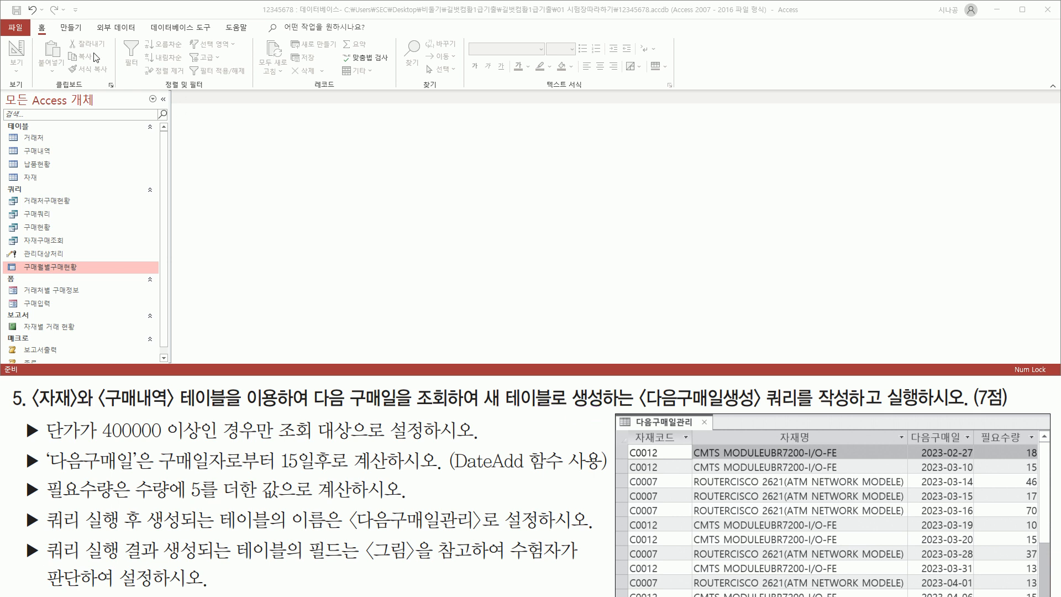
# Create a new blank query in design view for question 5
pyautogui.click(72, 28)
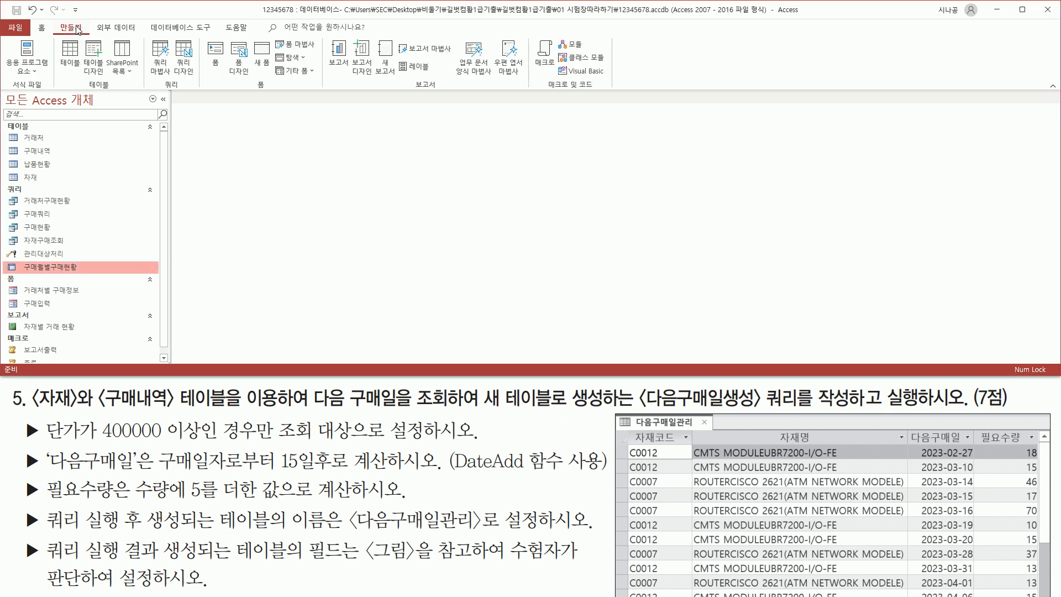
pyautogui.moveTo(55, 19); pyautogui.dragTo(87, 35)
pyautogui.moveTo(160, 91); pyautogui.dragTo(178, 90)
pyautogui.moveTo(172, 34); pyautogui.dragTo(198, 79)
pyautogui.press('Escape')
pyautogui.click(188, 55)
pyautogui.moveTo(172, 89)
pyautogui.mouseDown()
pyautogui.moveTo(223, 246)
pyautogui.moveTo(815, 319)
pyautogui.moveTo(904, 354)
pyautogui.mouseUp()
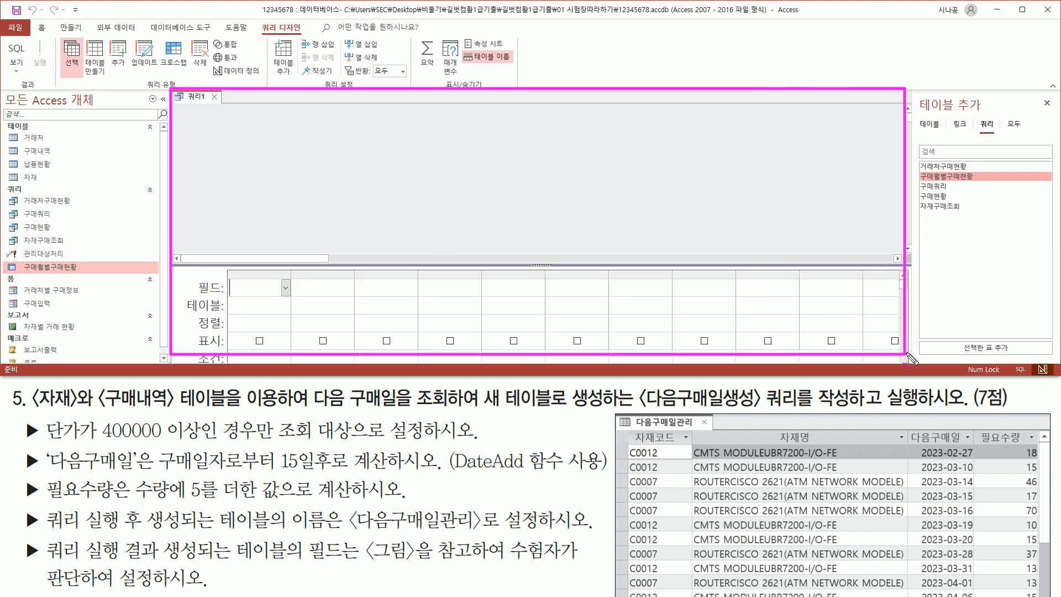
pyautogui.moveTo(912, 94)
pyautogui.mouseDown()
pyautogui.moveTo(1007, 118)
pyautogui.moveTo(998, 114)
pyautogui.mouseUp()
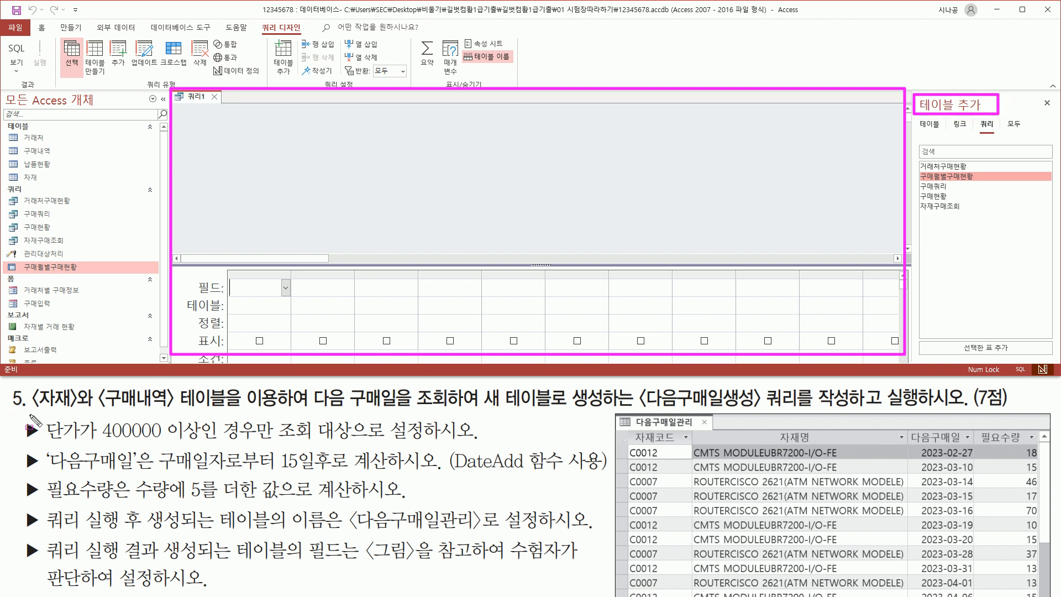
# Add the 자재 and 구매내역 tables to the query, close the table list and enlarge the design grid
pyautogui.moveTo(35, 410); pyautogui.dragTo(279, 410)
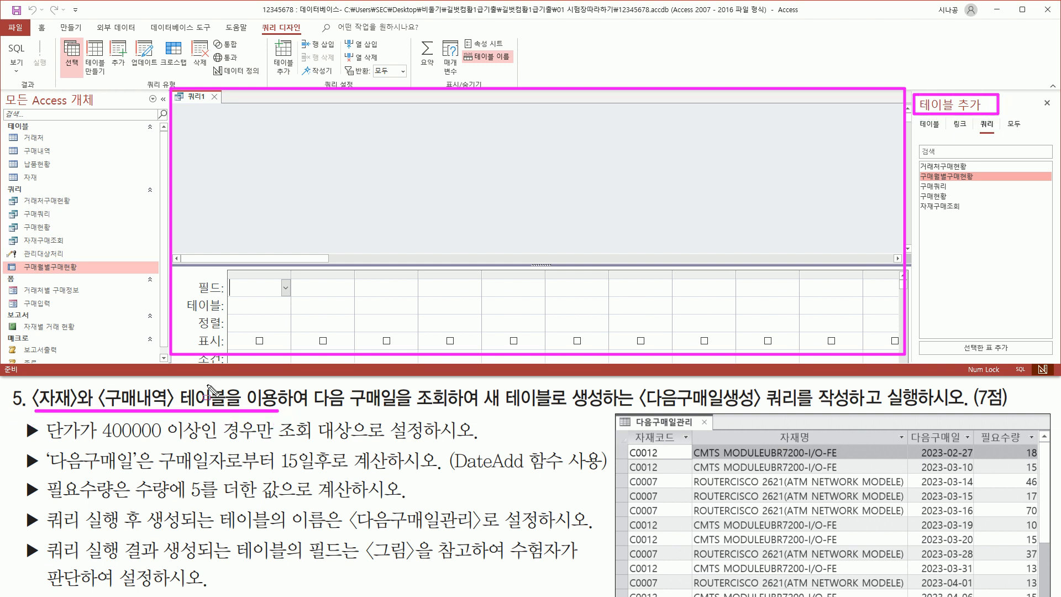
pyautogui.moveTo(915, 117); pyautogui.dragTo(948, 133)
pyautogui.press('Escape')
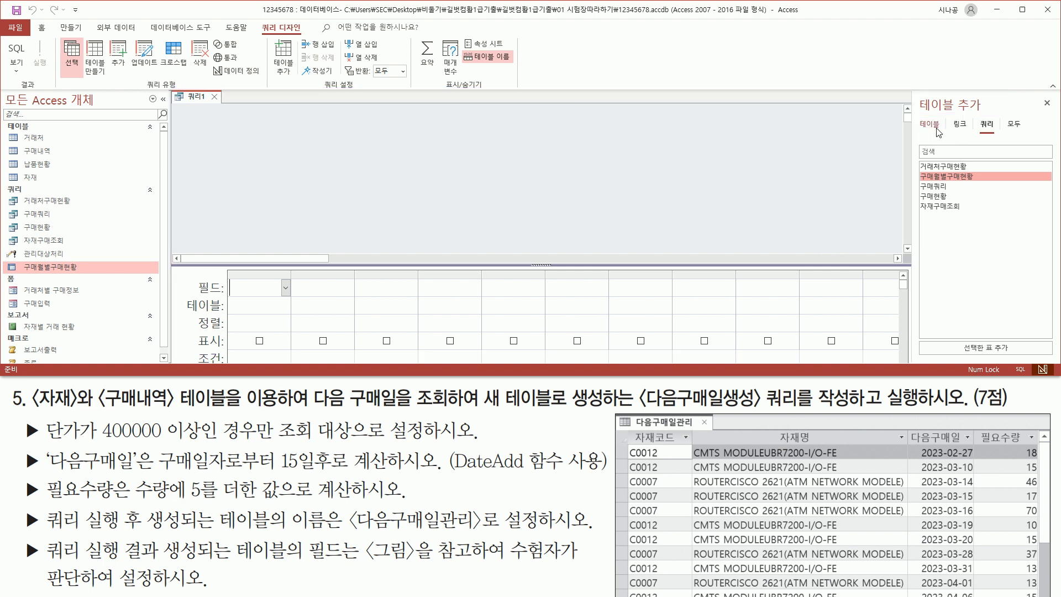
pyautogui.click(930, 124)
pyautogui.click(932, 196)
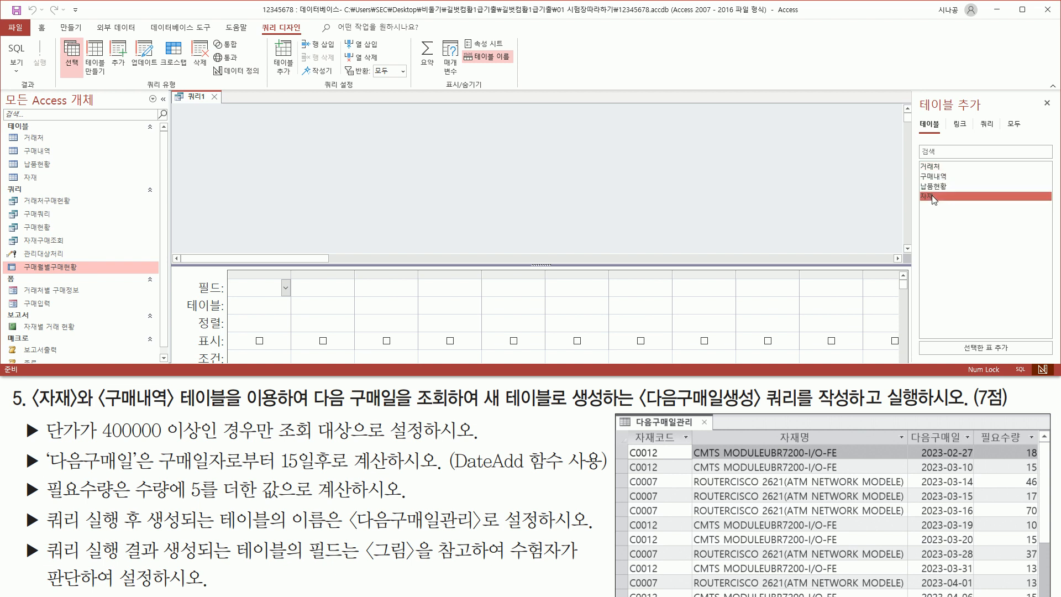
pyautogui.doubleClick(932, 196)
pyautogui.click(941, 177)
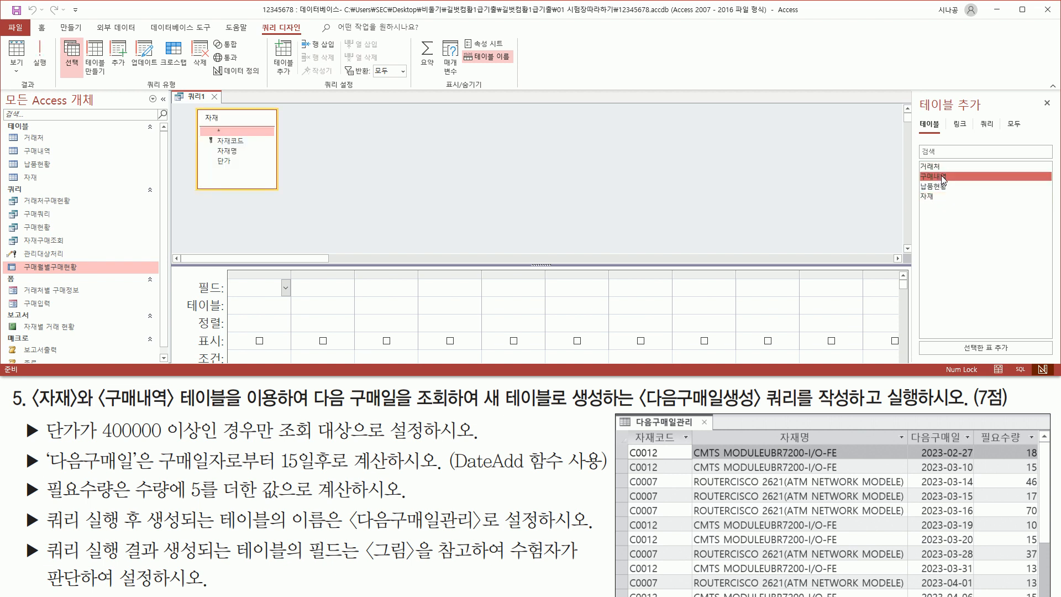
pyautogui.doubleClick(942, 180)
pyautogui.moveTo(192, 105); pyautogui.dragTo(392, 197)
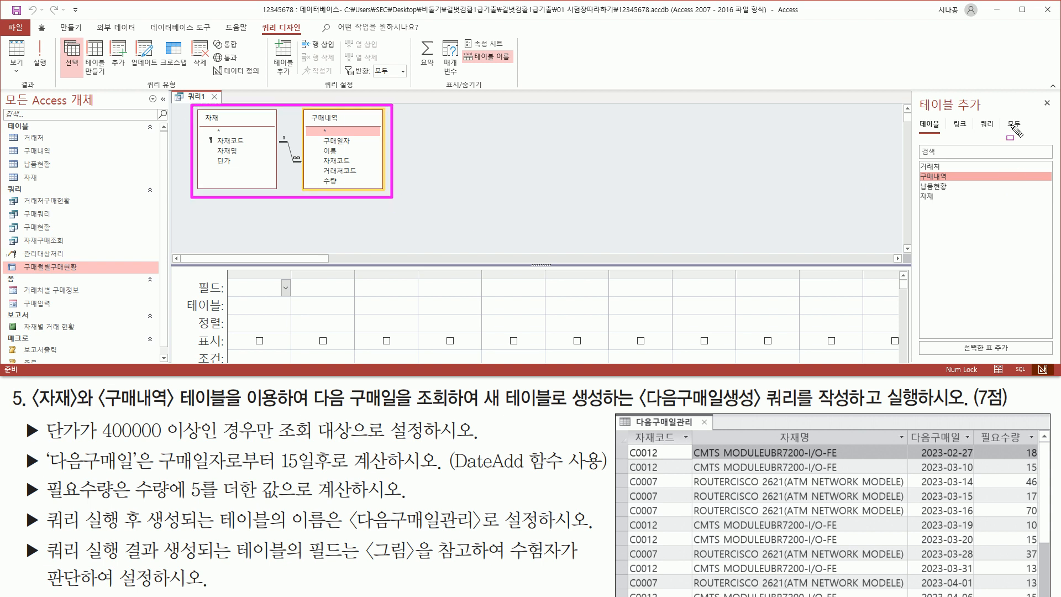
pyautogui.moveTo(1036, 95); pyautogui.dragTo(1056, 115)
pyautogui.press('Escape')
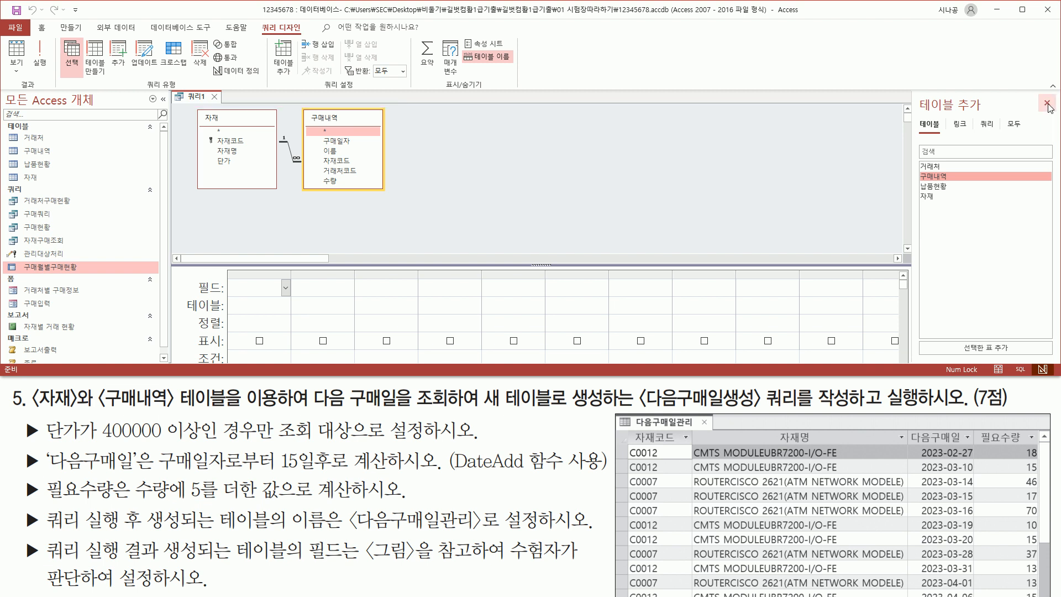
pyautogui.click(1047, 103)
pyautogui.moveTo(462, 266); pyautogui.dragTo(461, 206)
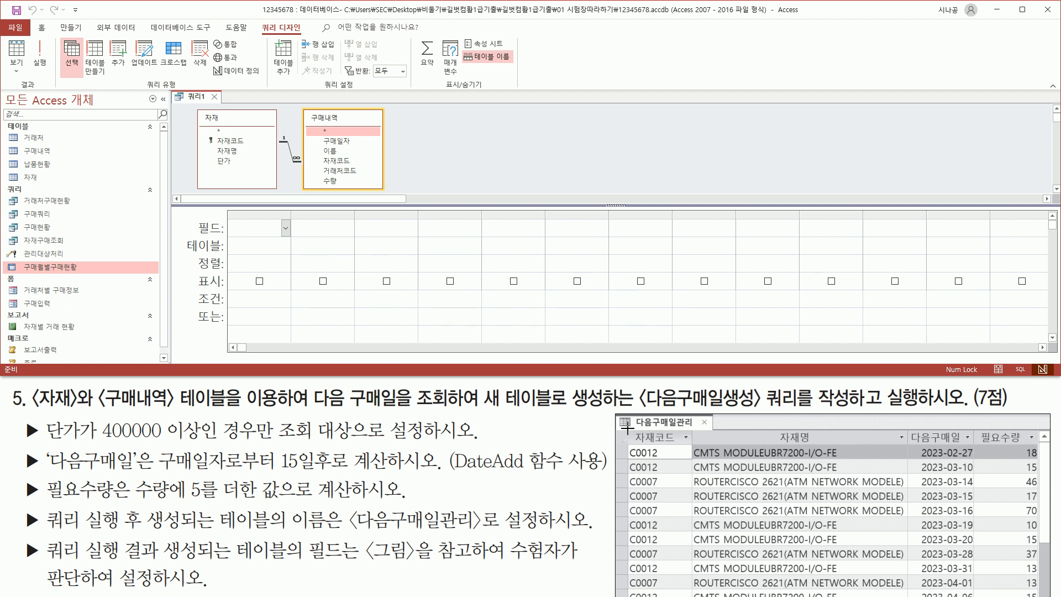
# Examine question 5's reference figure and how 자재코드 relates the 자재 and 구매내역 tables
pyautogui.moveTo(623, 428)
pyautogui.mouseDown()
pyautogui.moveTo(889, 572)
pyautogui.moveTo(1054, 591)
pyautogui.mouseUp()
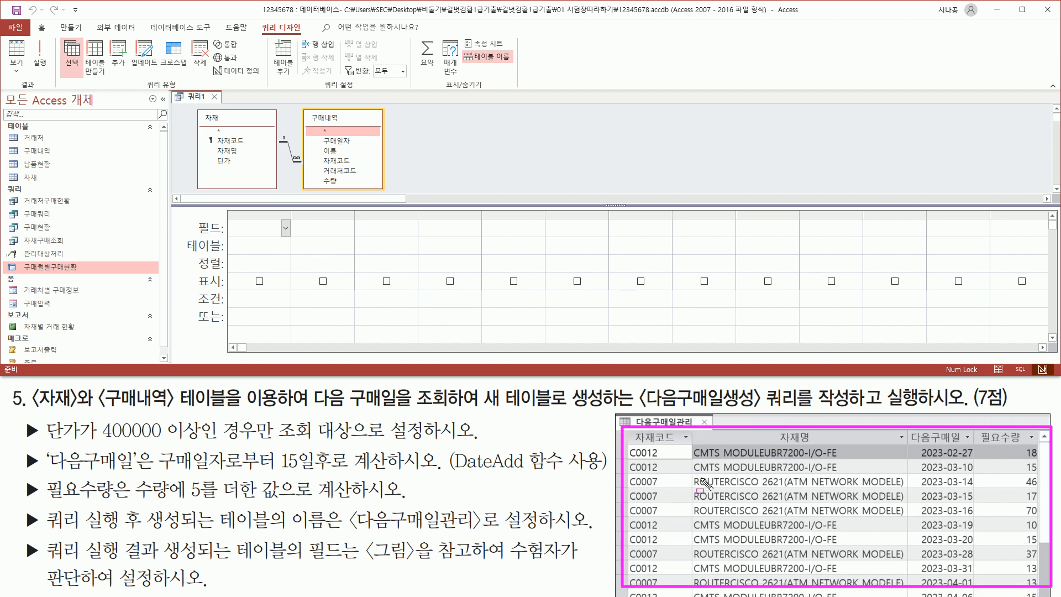
pyautogui.press('Escape')
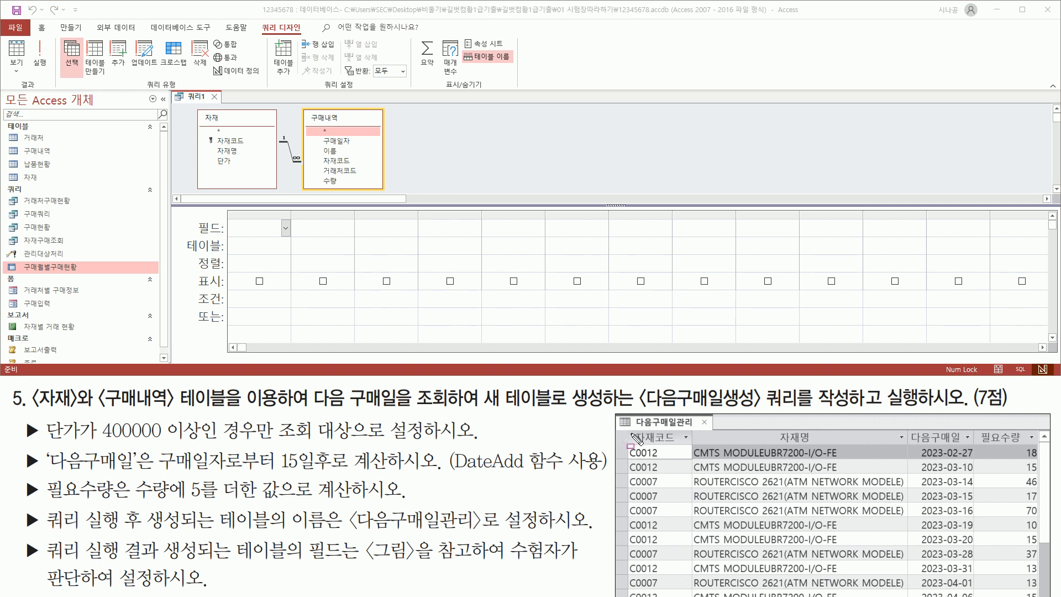
pyautogui.moveTo(630, 429); pyautogui.dragTo(684, 444)
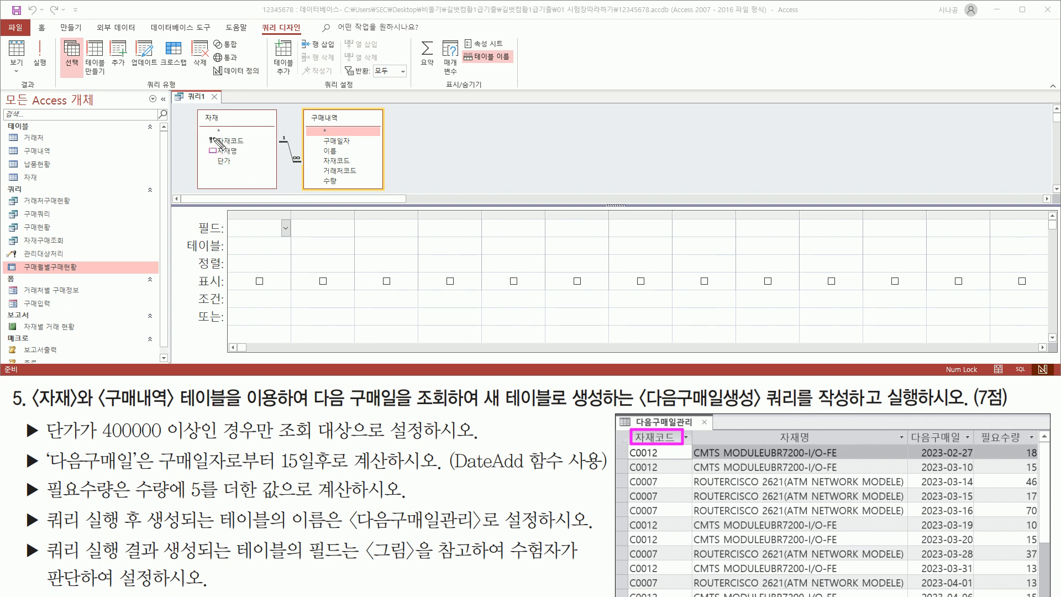
pyautogui.moveTo(213, 133); pyautogui.dragTo(249, 147)
pyautogui.moveTo(319, 155); pyautogui.dragTo(357, 167)
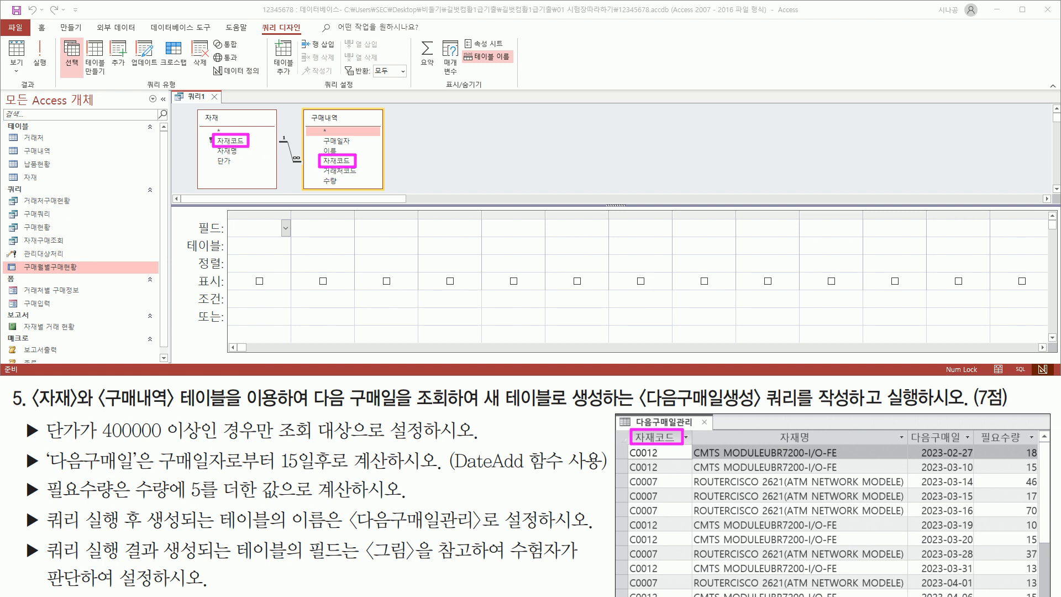
pyautogui.moveTo(271, 130)
pyautogui.mouseDown()
pyautogui.moveTo(299, 183)
pyautogui.moveTo(312, 170)
pyautogui.mouseUp()
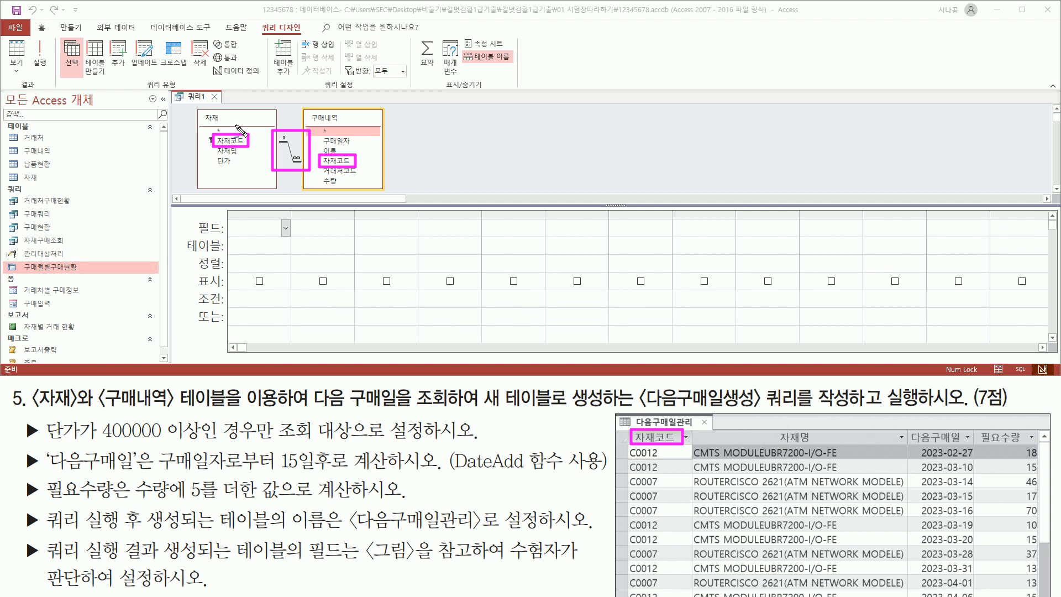
pyautogui.moveTo(236, 120); pyautogui.dragTo(268, 105)
pyautogui.press('Escape')
# Add 자재코드 from the 자재 table as the query's first column and check the figure's 자재명 heading
pyautogui.click(230, 141)
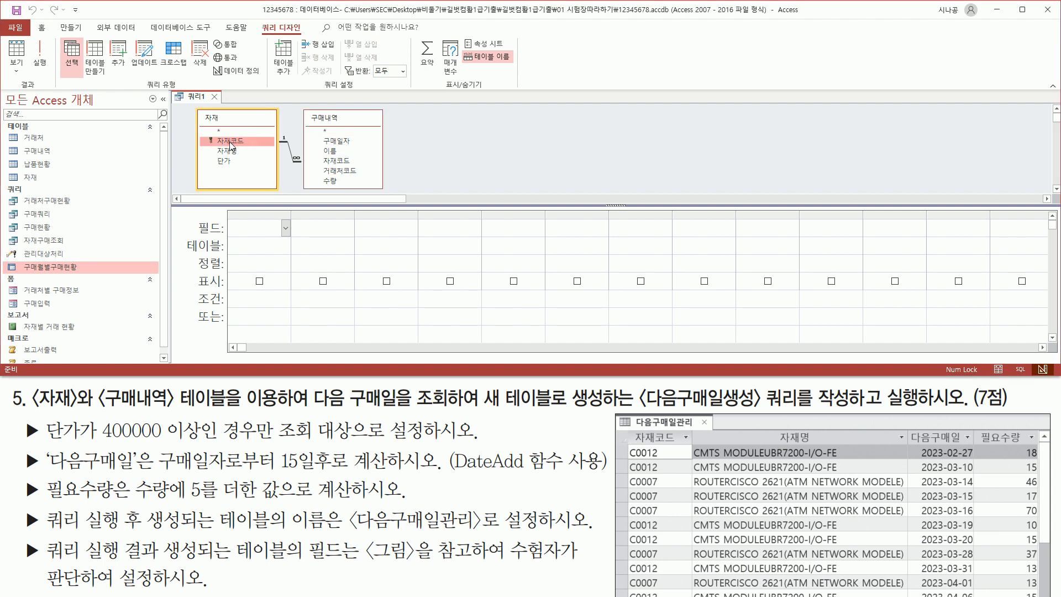
pyautogui.doubleClick(230, 141)
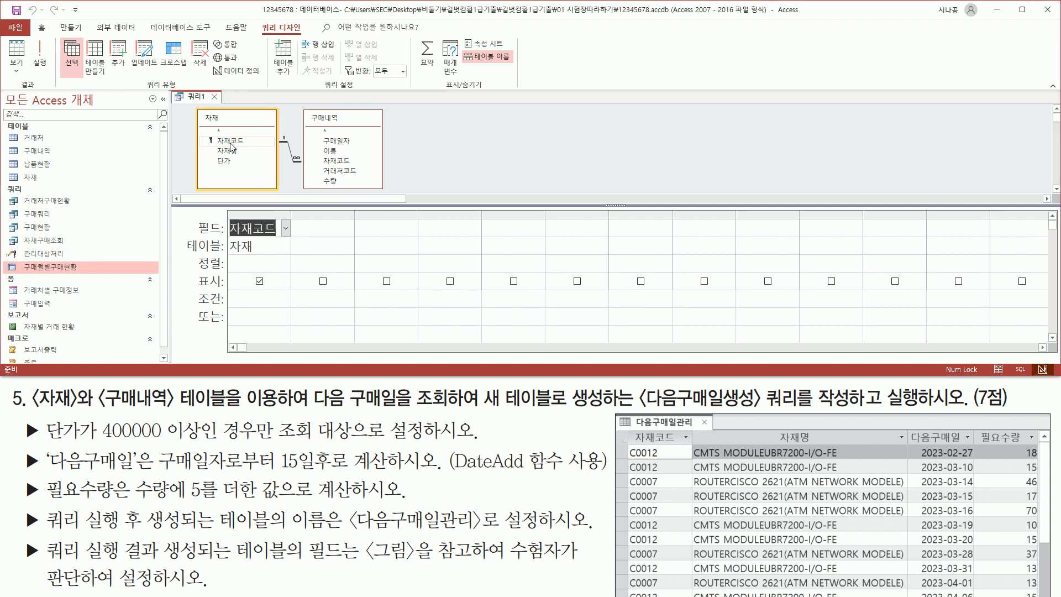
pyautogui.moveTo(767, 429); pyautogui.dragTo(821, 448)
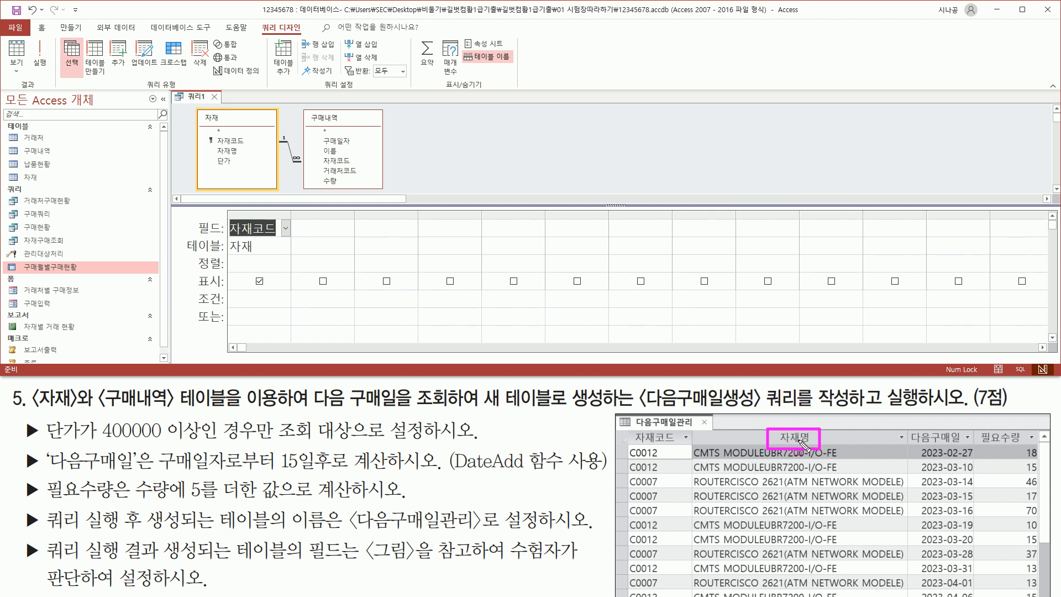
# Add 자재명 from the 자재 table as the query's second column and check question 5's 다음구매일 requirement
pyautogui.moveTo(210, 145); pyautogui.dragTo(251, 158)
pyautogui.press('Escape')
pyautogui.click(229, 151)
pyautogui.doubleClick(229, 152)
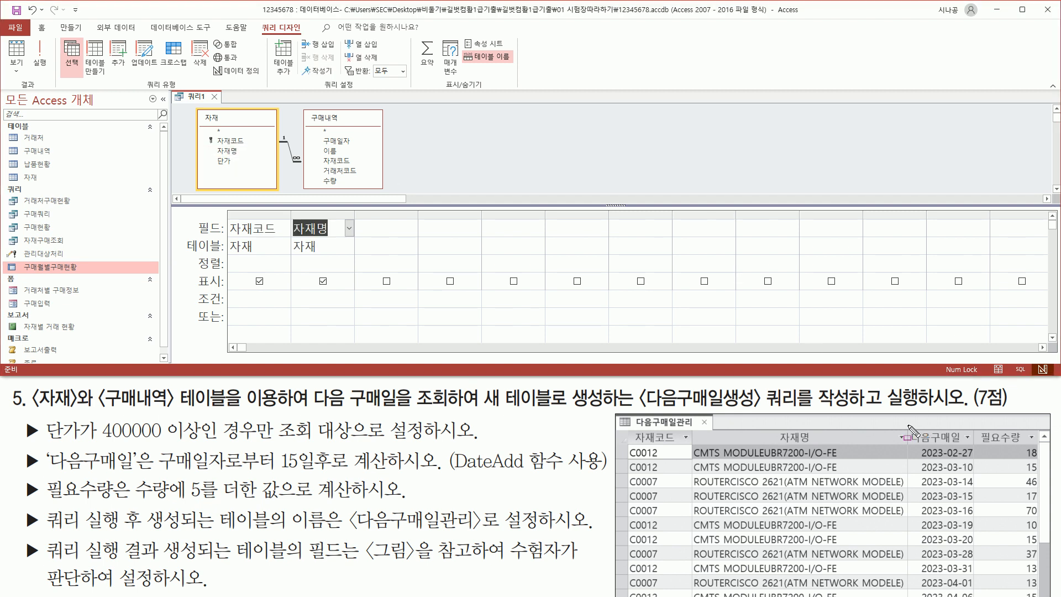
pyautogui.moveTo(910, 429); pyautogui.dragTo(973, 451)
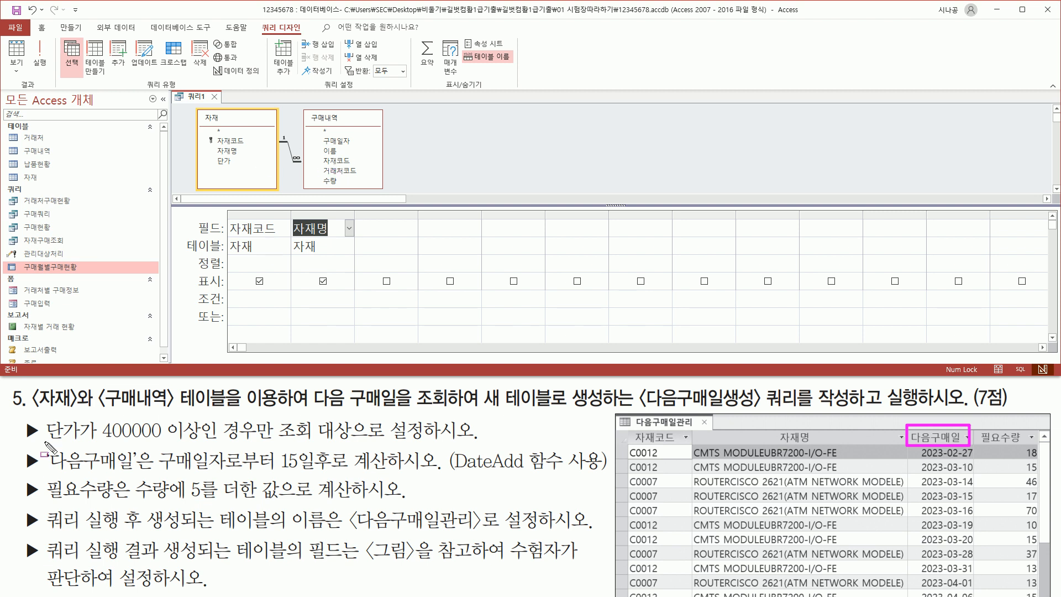
pyautogui.moveTo(21, 445)
pyautogui.mouseDown()
pyautogui.moveTo(41, 475)
pyautogui.moveTo(338, 474)
pyautogui.mouseUp()
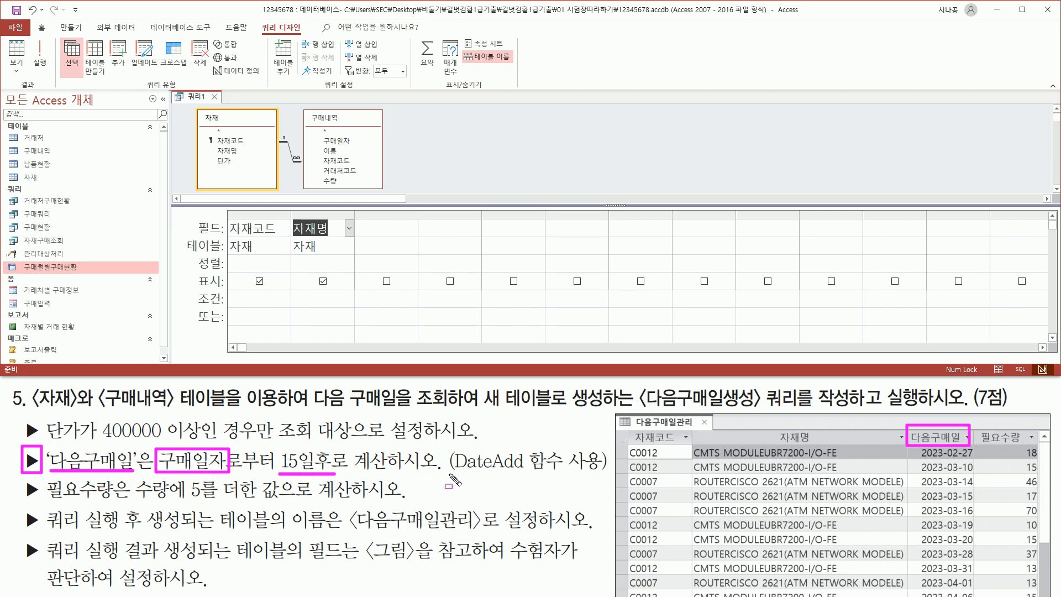
pyautogui.moveTo(451, 473); pyautogui.dragTo(608, 474)
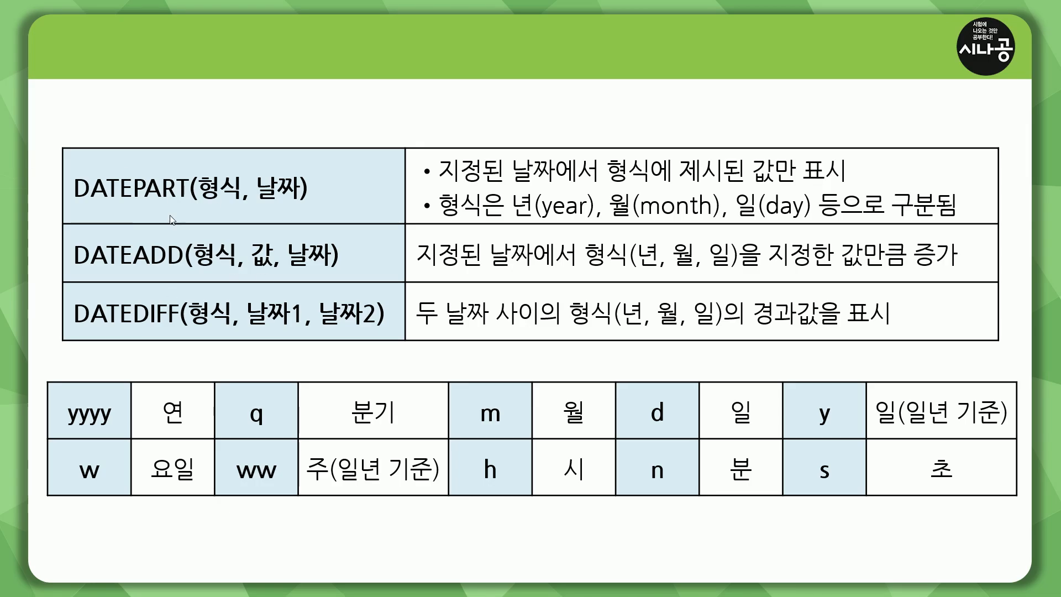
pyautogui.hotkey('ctrl', 'shift', 'd')
pyautogui.moveTo(74, 204); pyautogui.dragTo(312, 203)
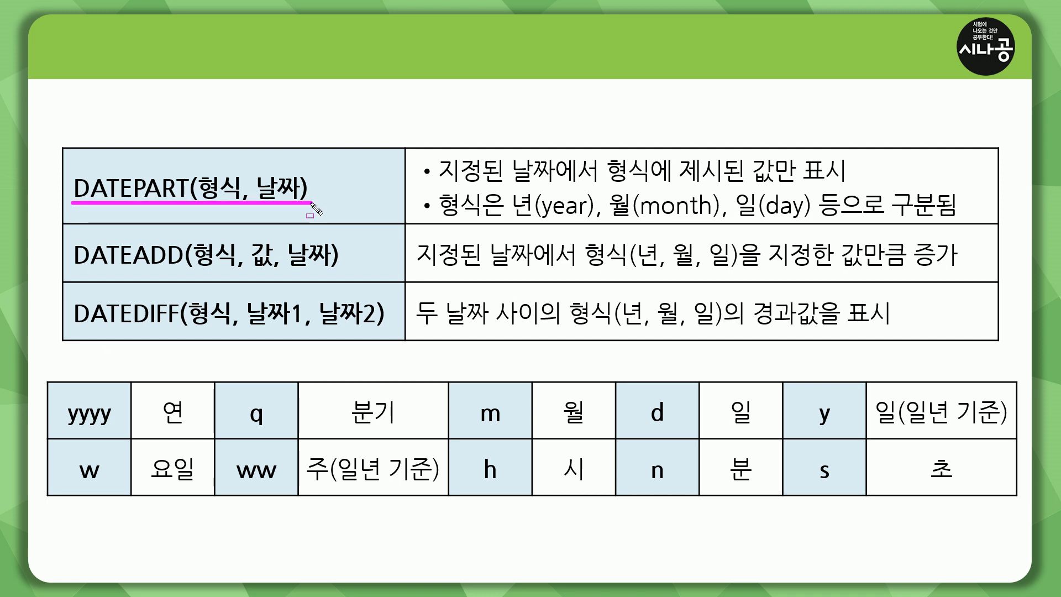
pyautogui.moveTo(70, 270); pyautogui.dragTo(338, 270)
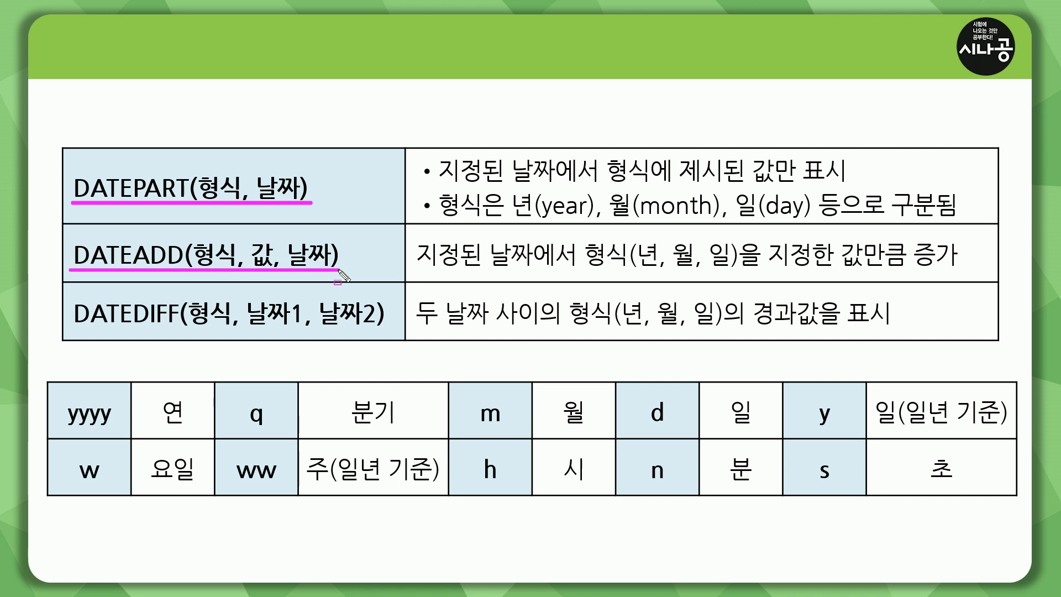
pyautogui.moveTo(71, 331); pyautogui.dragTo(394, 331)
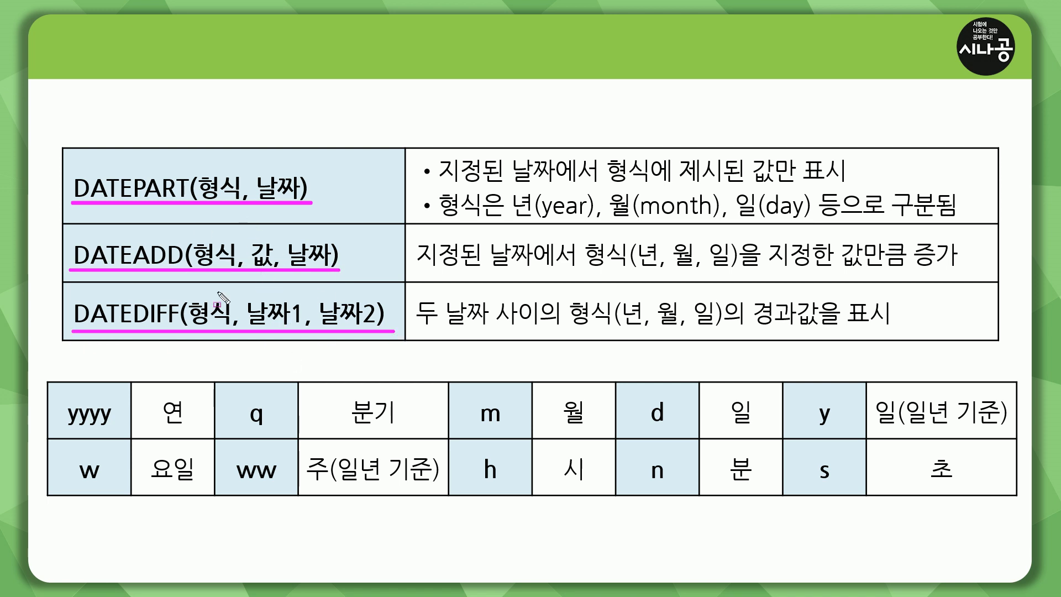
pyautogui.press('e')
pyautogui.moveTo(70, 238); pyautogui.dragTo(185, 273)
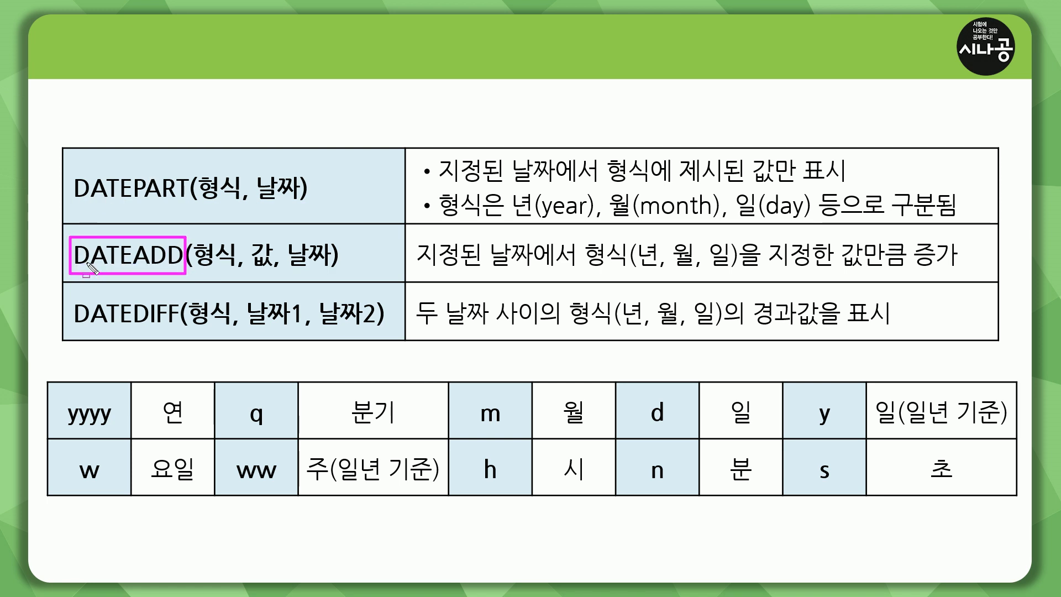
pyautogui.moveTo(135, 269); pyautogui.dragTo(178, 269)
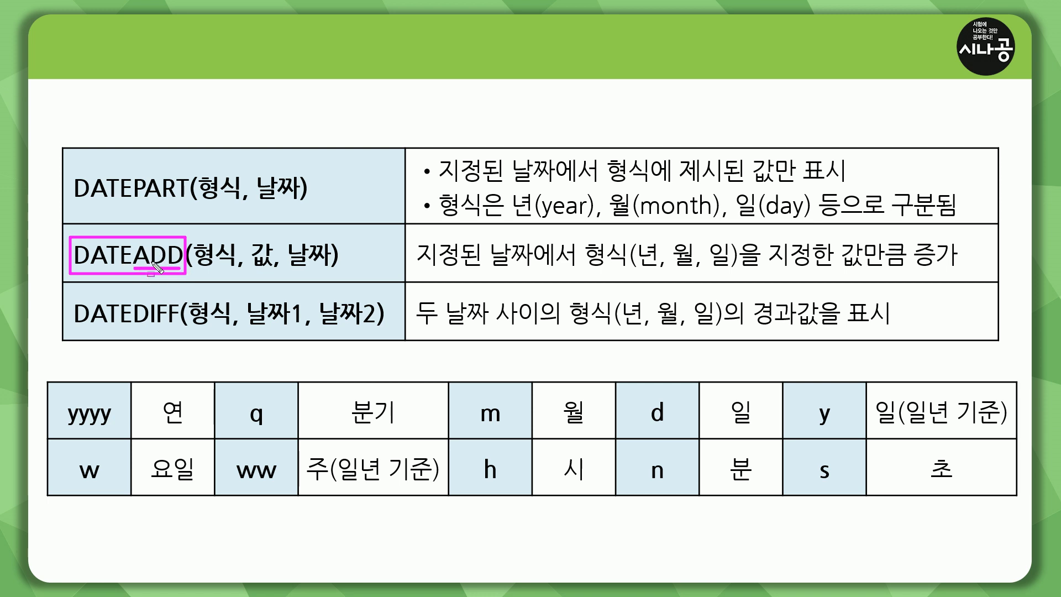
pyautogui.moveTo(415, 270); pyautogui.dragTo(538, 269)
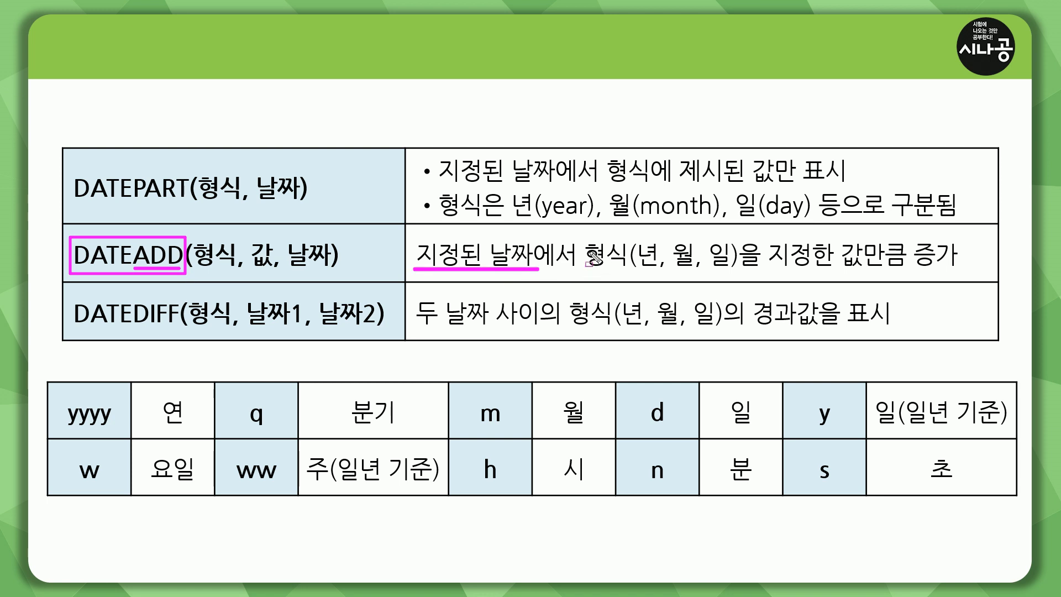
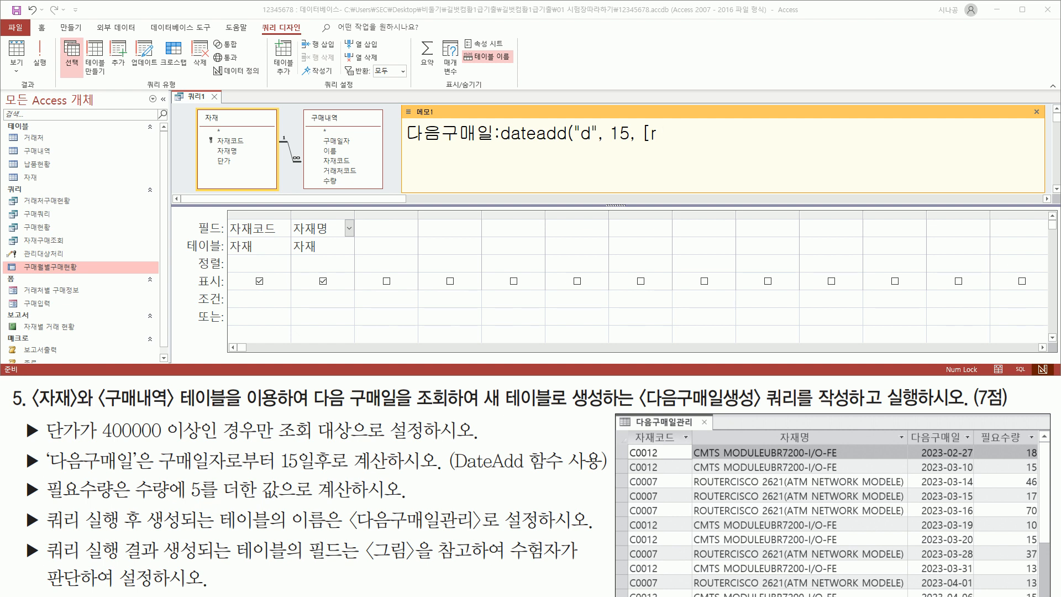
# Complete the draft expression in the note as 다음구매일:dateadd("d", 15, [구매일자])
pyautogui.write('구매일자')
pyautogui.moveTo(610, 143)
pyautogui.mouseDown()
pyautogui.moveTo(630, 143)
pyautogui.moveTo(550, 144)
pyautogui.moveTo(567, 144)
pyautogui.mouseUp()
pyautogui.press('Escape')
pyautogui.moveTo(402, 148); pyautogui.dragTo(765, 148)
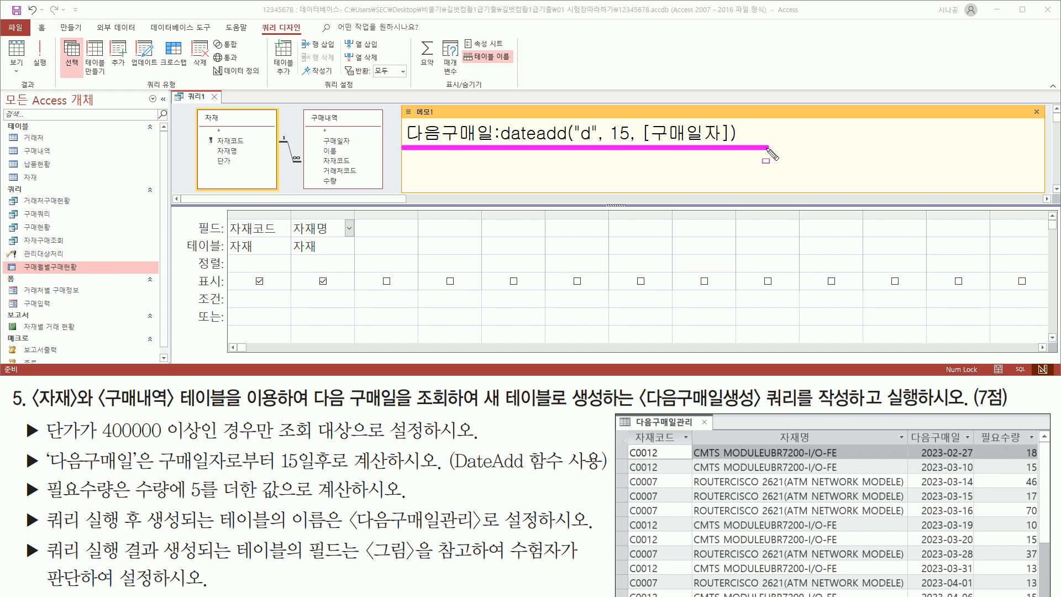
# Enter 다음구매일: DateAdd("d",15,[구매일자]) as the query's third column and fit the column width to it
pyautogui.moveTo(357, 219); pyautogui.dragTo(407, 234)
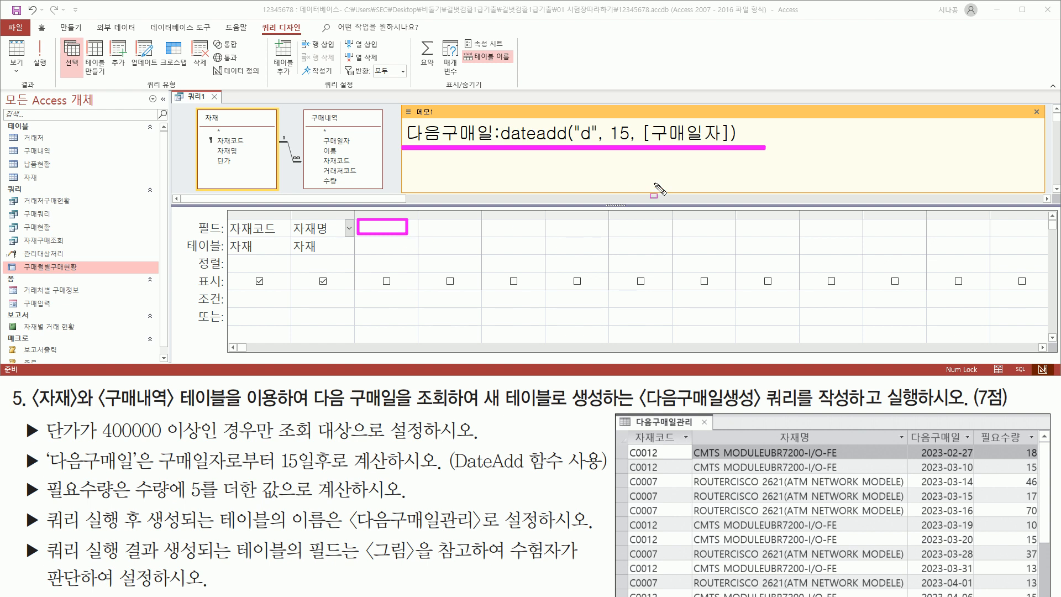
pyautogui.click(393, 226)
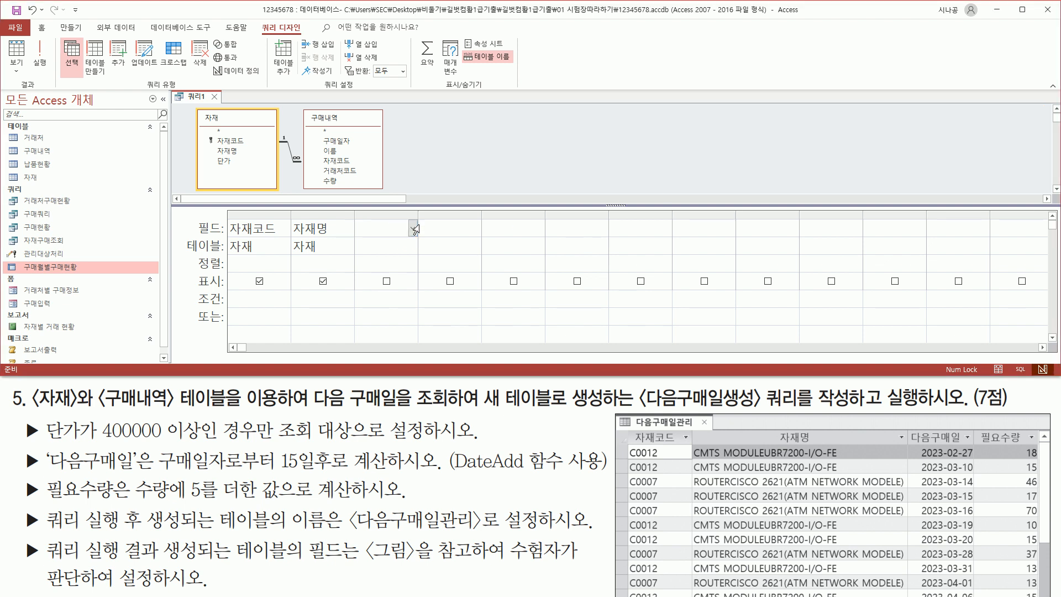
pyautogui.hotkey('ctrl', 'v')
pyautogui.press('Down')
pyautogui.doubleClick(416, 216)
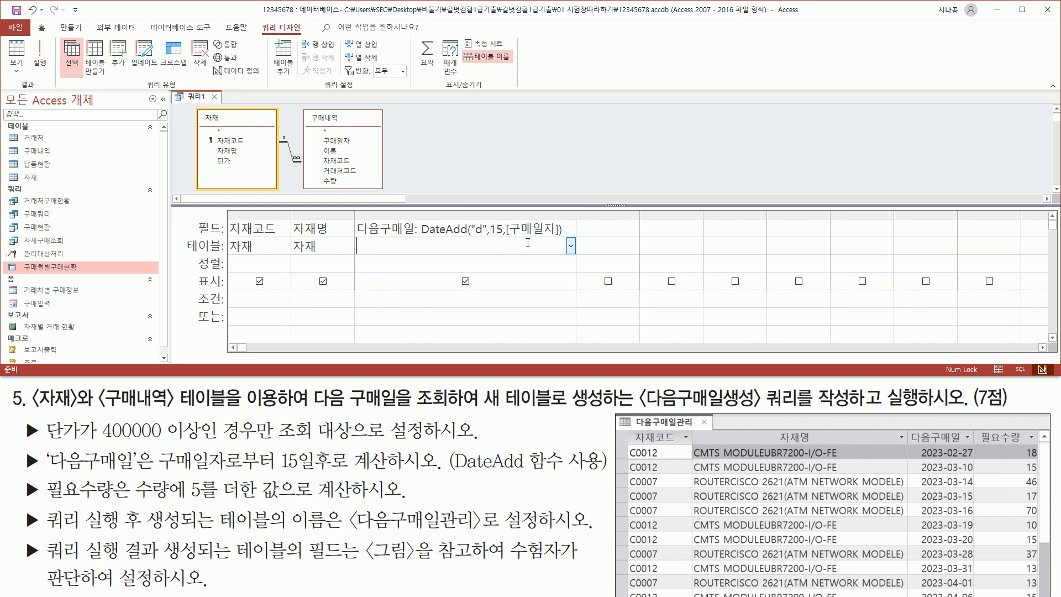
# Check the 필요수량 requirement and add 수량 from the 구매내역 table as the query's fourth column
pyautogui.moveTo(909, 444); pyautogui.dragTo(1031, 449)
pyautogui.press('Escape')
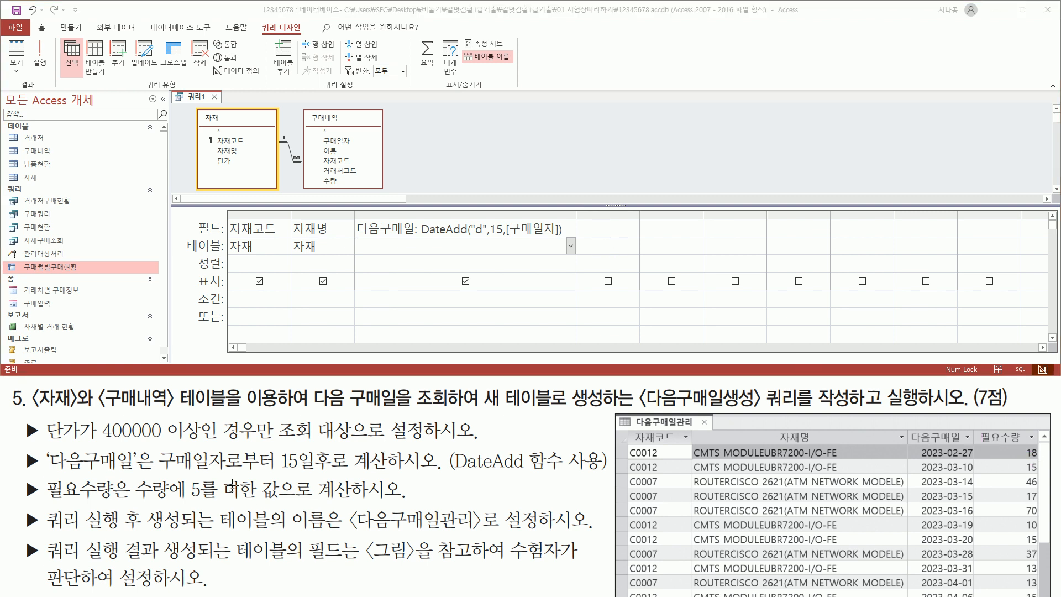
pyautogui.hotkey('ctrl', 'shift', 'd')
pyautogui.moveTo(21, 476)
pyautogui.mouseDown()
pyautogui.moveTo(40, 501)
pyautogui.moveTo(286, 503)
pyautogui.mouseUp()
pyautogui.press('Escape')
pyautogui.click(592, 228)
pyautogui.click(350, 182)
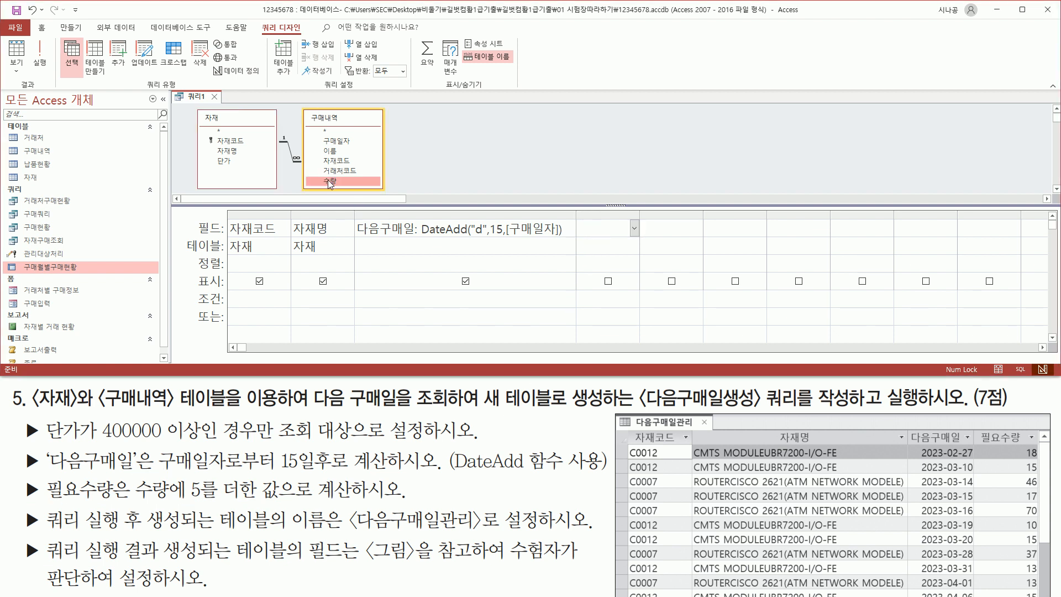
pyautogui.hotkey('ctrl', 'shift', 'd')
pyautogui.moveTo(318, 174)
pyautogui.mouseDown()
pyautogui.moveTo(324, 188)
pyautogui.moveTo(352, 189)
pyautogui.mouseUp()
pyautogui.press('Escape')
pyautogui.doubleClick(340, 181)
# Change the 수량 column's field to 필요수량: [수량]+5 and fit the column width to the expression
pyautogui.click(584, 228)
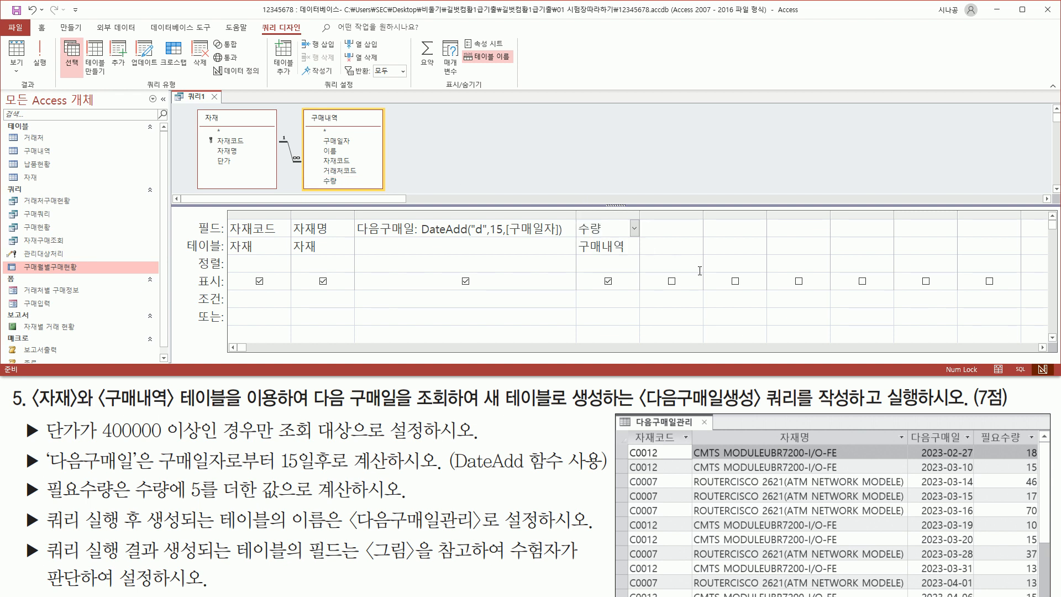
pyautogui.write('피')
pyautogui.write('ㅇ요수라')
pyautogui.write(':')
pyautogui.moveTo(639, 215); pyautogui.dragTo(686, 215)
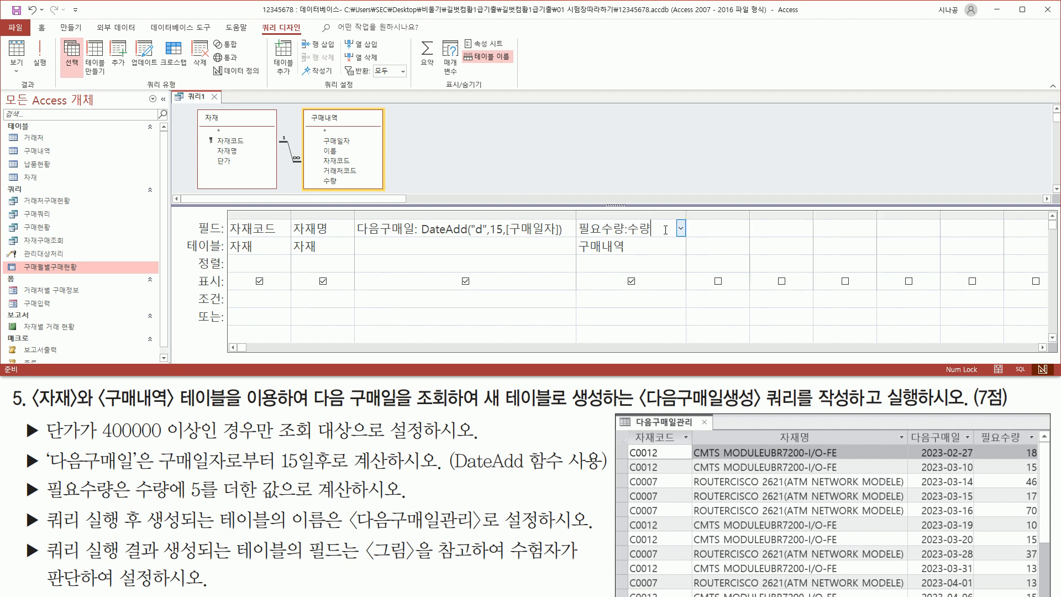
pyautogui.click(657, 240)
pyautogui.click(637, 230)
pyautogui.write('[')
pyautogui.click(687, 211)
pyautogui.click(659, 257)
pyautogui.moveTo(686, 215); pyautogui.dragTo(689, 215)
pyautogui.moveTo(578, 237); pyautogui.dragTo(689, 236)
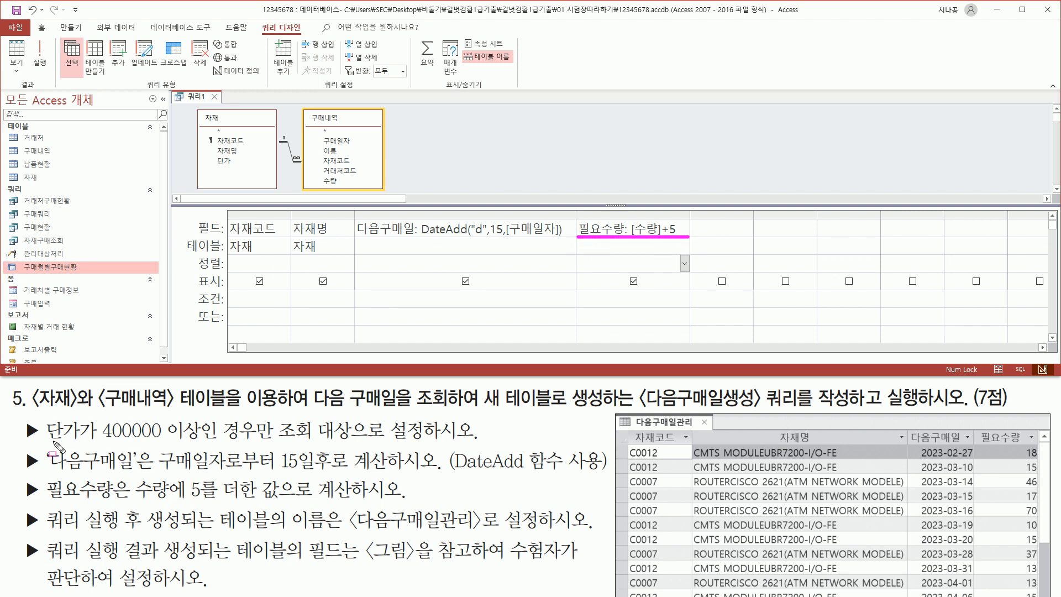
# Check question 5's unit-price condition and add 단가 from the 자재 table as the query's fifth column
pyautogui.moveTo(23, 418)
pyautogui.mouseDown()
pyautogui.moveTo(42, 448)
pyautogui.moveTo(106, 443)
pyautogui.moveTo(99, 436)
pyautogui.moveTo(99, 451)
pyautogui.moveTo(451, 439)
pyautogui.mouseUp()
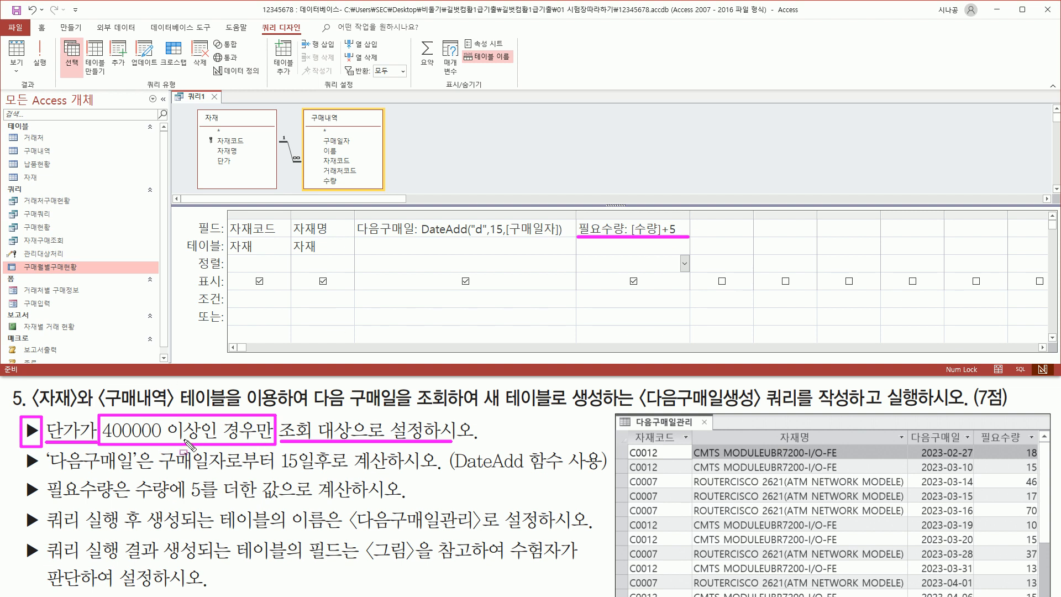
pyautogui.moveTo(238, 155)
pyautogui.mouseDown()
pyautogui.moveTo(210, 166)
pyautogui.moveTo(241, 157)
pyautogui.mouseUp()
pyautogui.press('Escape')
pyautogui.click(227, 163)
pyautogui.moveTo(226, 162); pyautogui.dragTo(707, 230)
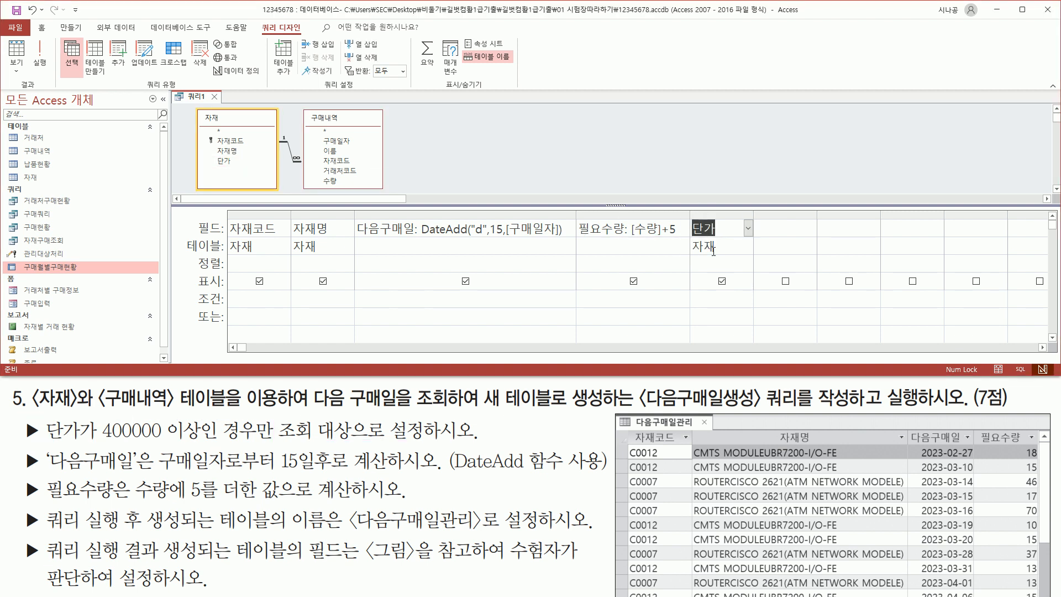
# Set the 단가 column's criteria to >=400000
pyautogui.moveTo(193, 305); pyautogui.dragTo(234, 304)
pyautogui.moveTo(691, 305); pyautogui.dragTo(769, 305)
pyautogui.press('Escape')
pyautogui.click(713, 300)
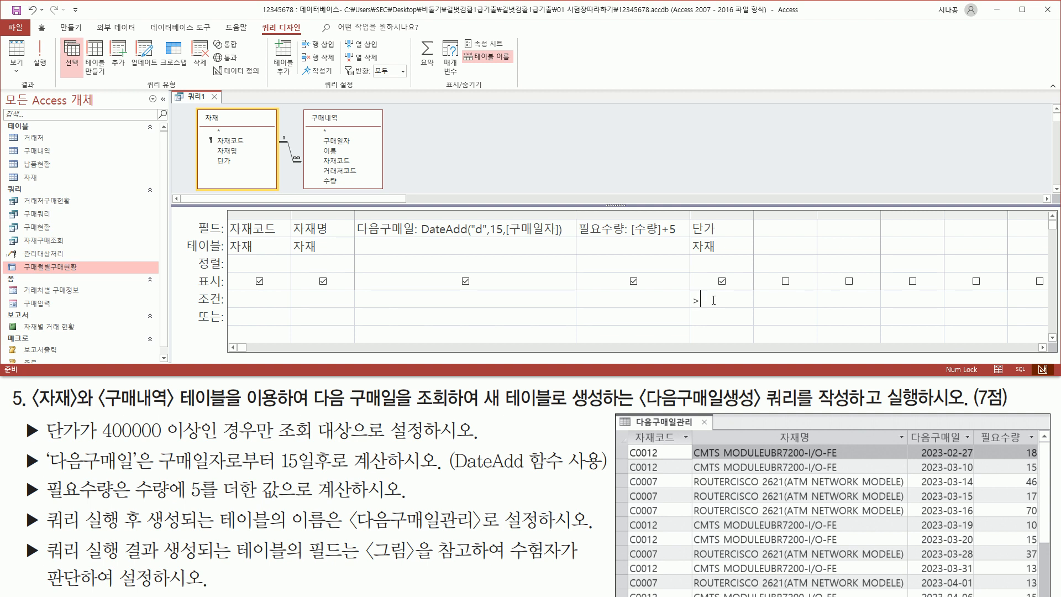
pyautogui.write('>=400000')
pyautogui.moveTo(689, 221); pyautogui.dragTo(720, 235)
pyautogui.moveTo(690, 308); pyautogui.dragTo(751, 307)
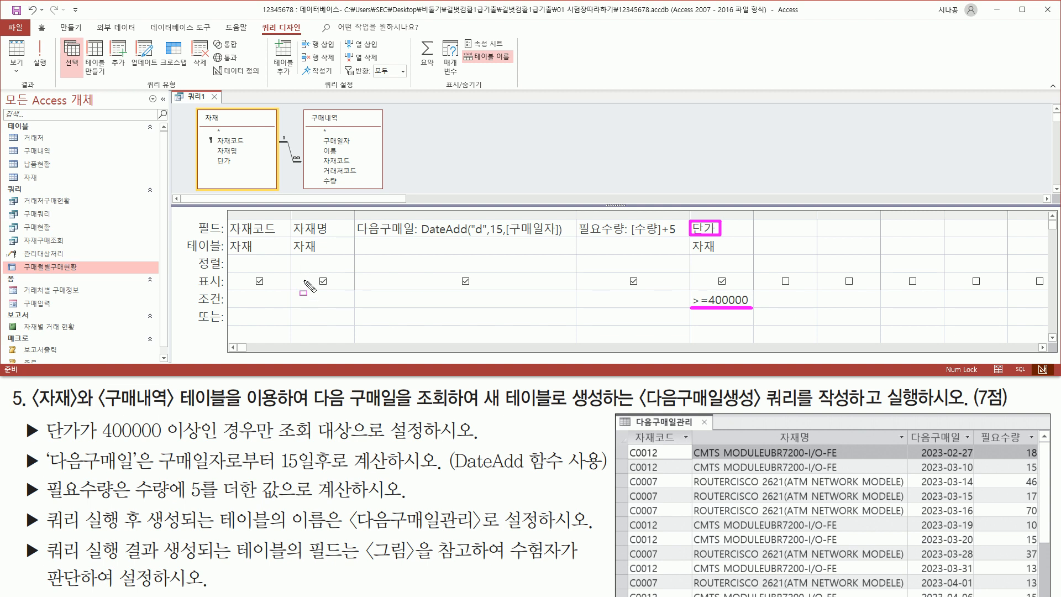
# Run the query and examine the 다음구매일 and 단가 columns in the results
pyautogui.moveTo(32, 33); pyautogui.dragTo(51, 74)
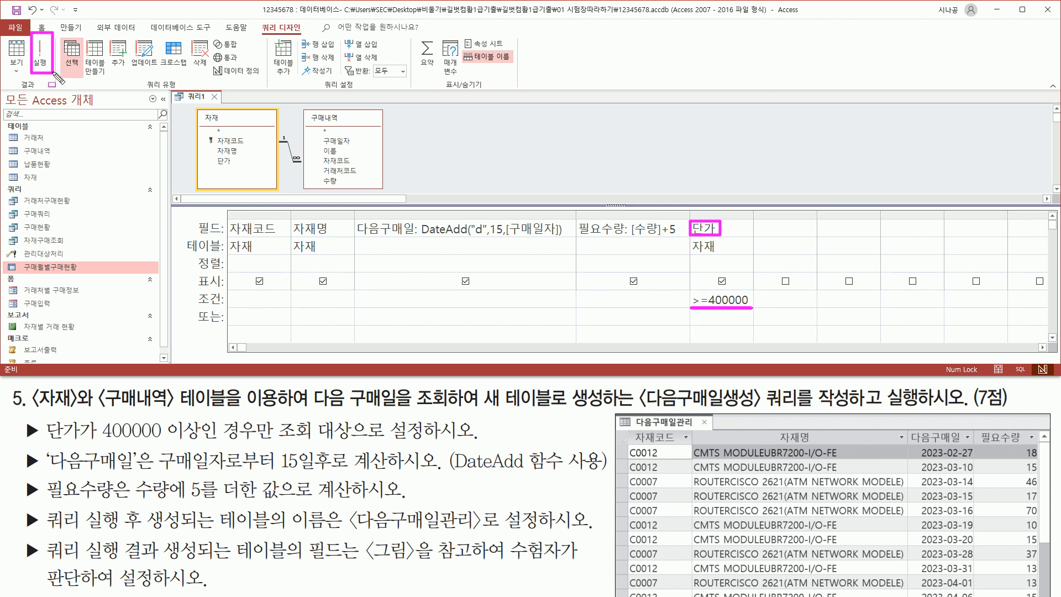
pyautogui.press('Escape')
pyautogui.click(39, 47)
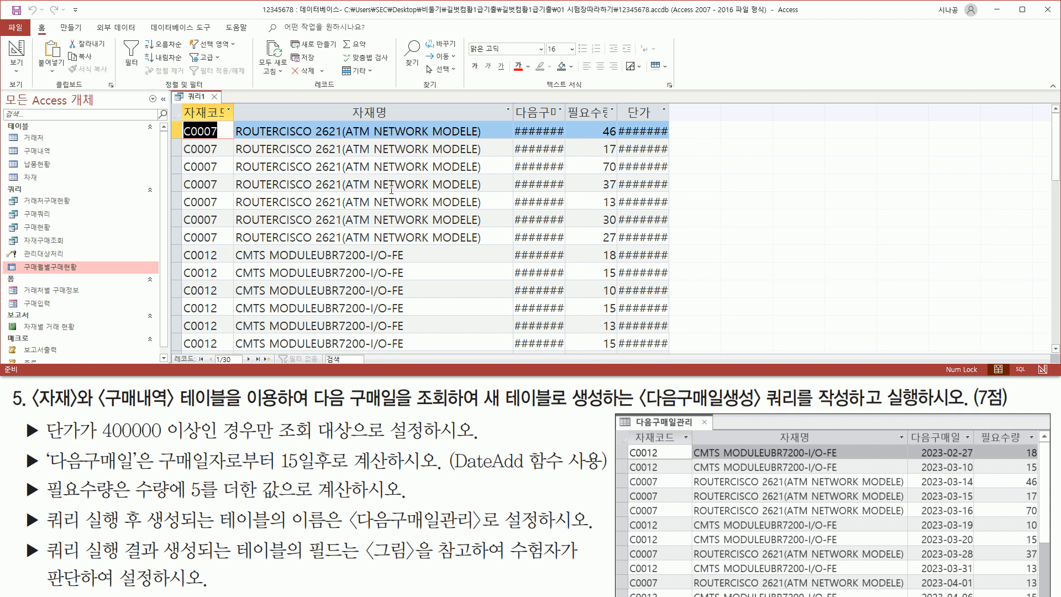
pyautogui.hotkey('ctrl', 'shift', 'd')
pyautogui.moveTo(514, 103)
pyautogui.mouseDown()
pyautogui.moveTo(566, 332)
pyautogui.moveTo(566, 318)
pyautogui.mouseUp()
pyautogui.moveTo(617, 101)
pyautogui.mouseDown()
pyautogui.moveTo(682, 334)
pyautogui.moveTo(674, 325)
pyautogui.mouseUp()
pyautogui.press('Escape')
# Fit the result columns' widths to their contents and check the 단가 values against the 400000-or-more condition
pyautogui.moveTo(183, 120); pyautogui.dragTo(235, 121)
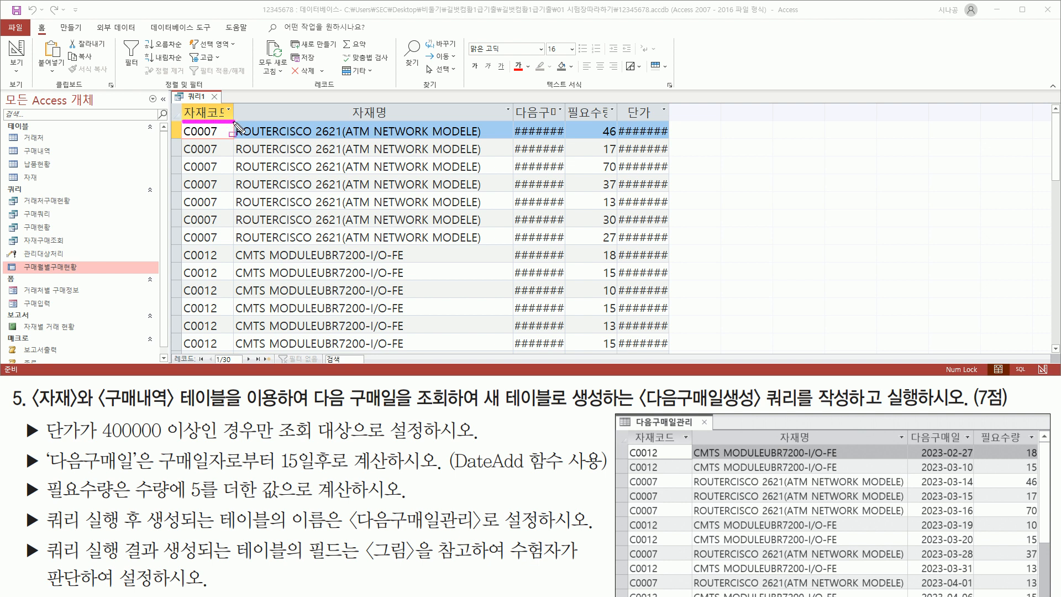
pyautogui.press('Escape')
pyautogui.doubleClick(235, 108)
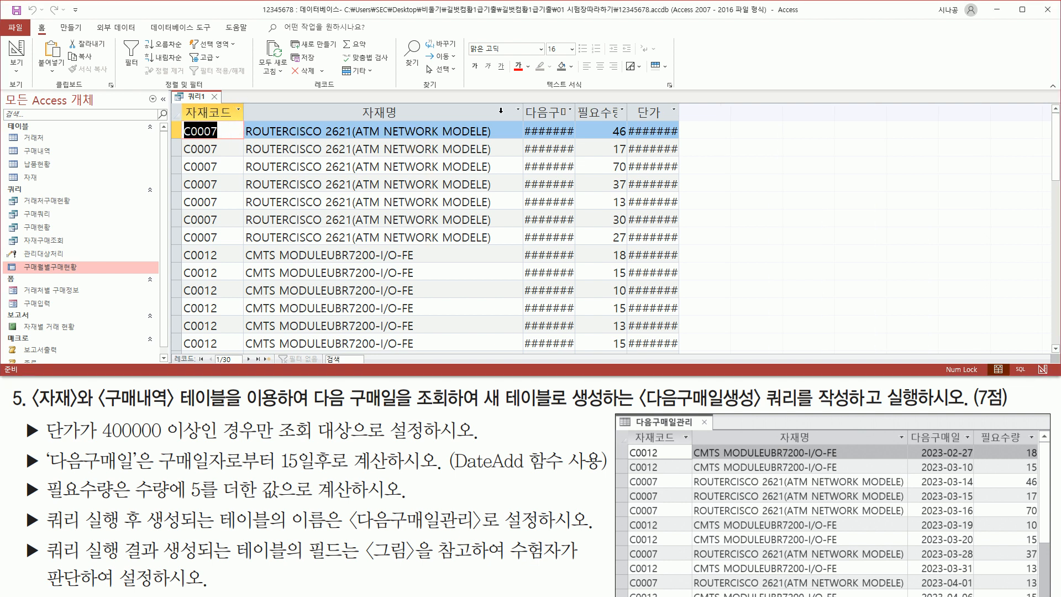
pyautogui.doubleClick(527, 110)
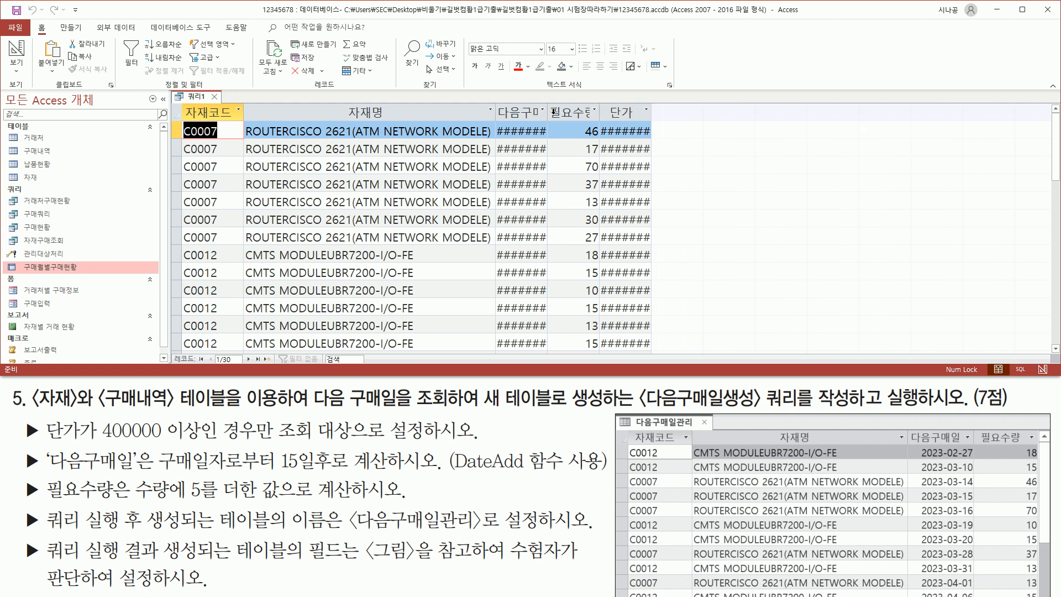
pyautogui.doubleClick(547, 111)
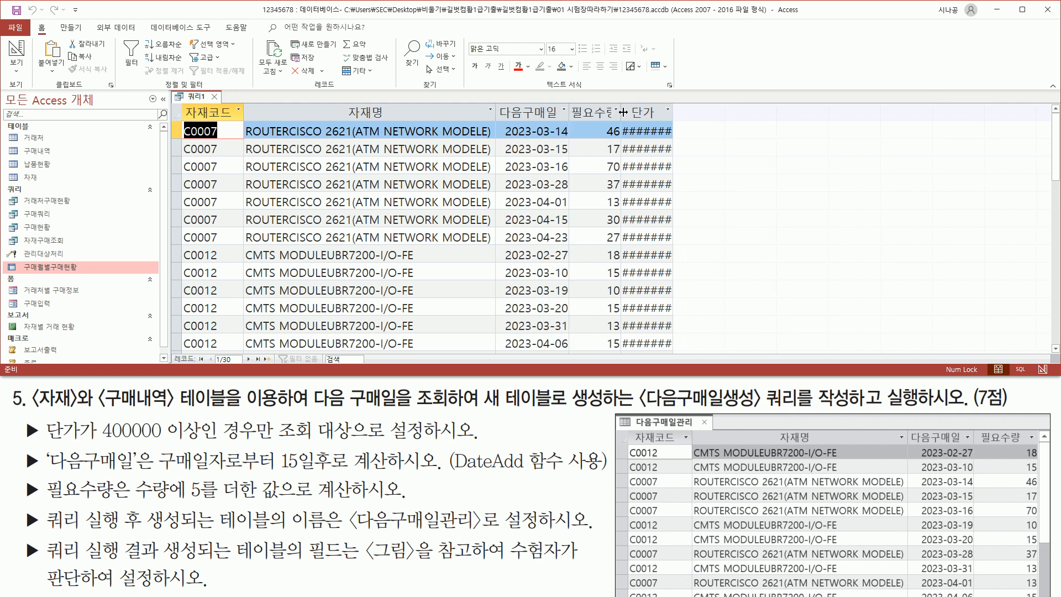
pyautogui.doubleClick(623, 113)
pyautogui.doubleClick(683, 111)
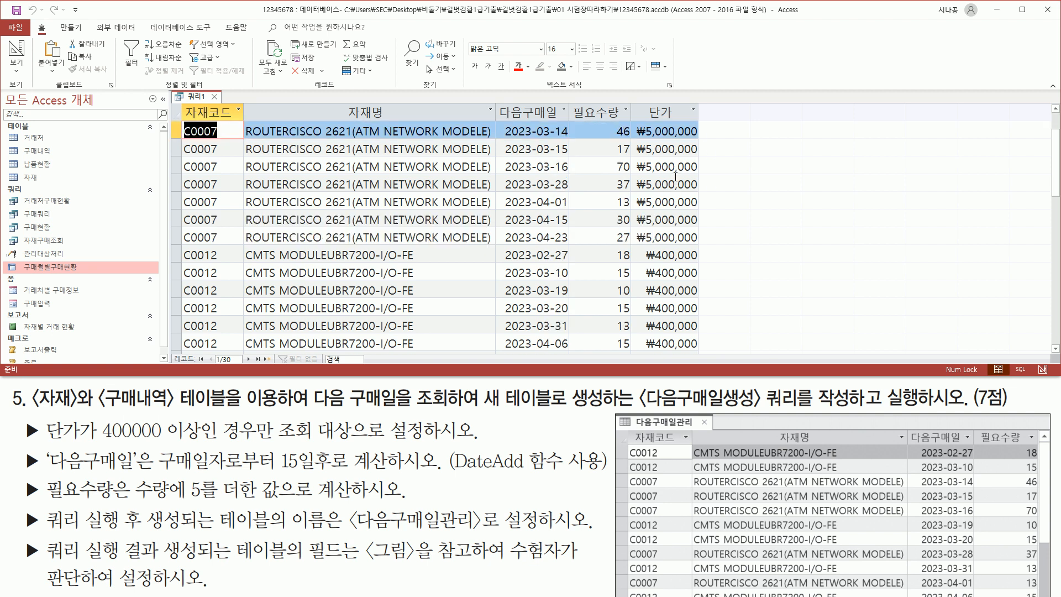
pyautogui.scroll(-6, 677, 175)
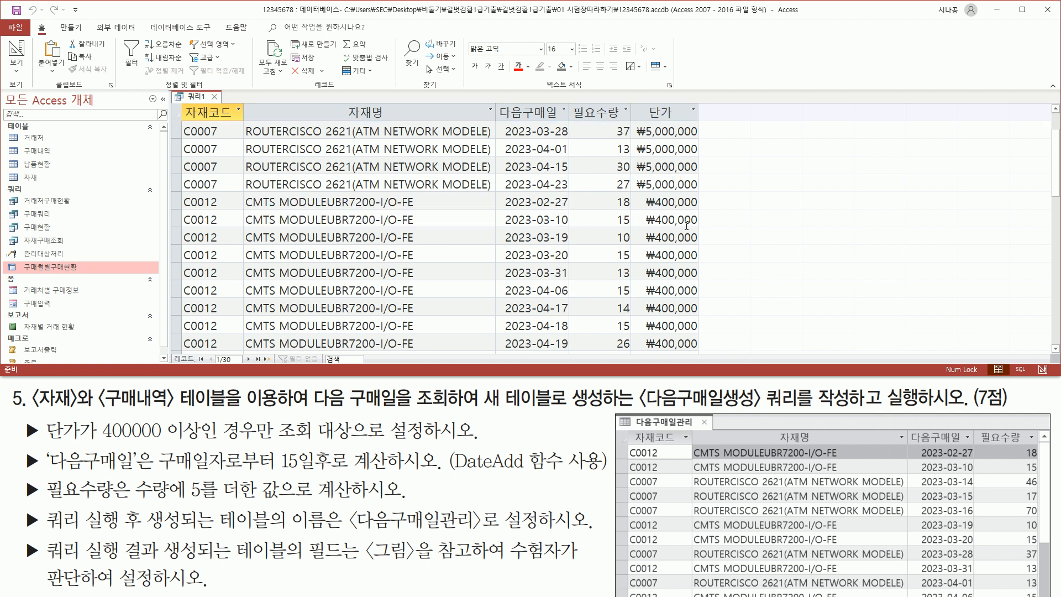
pyautogui.scroll(-2, 682, 221)
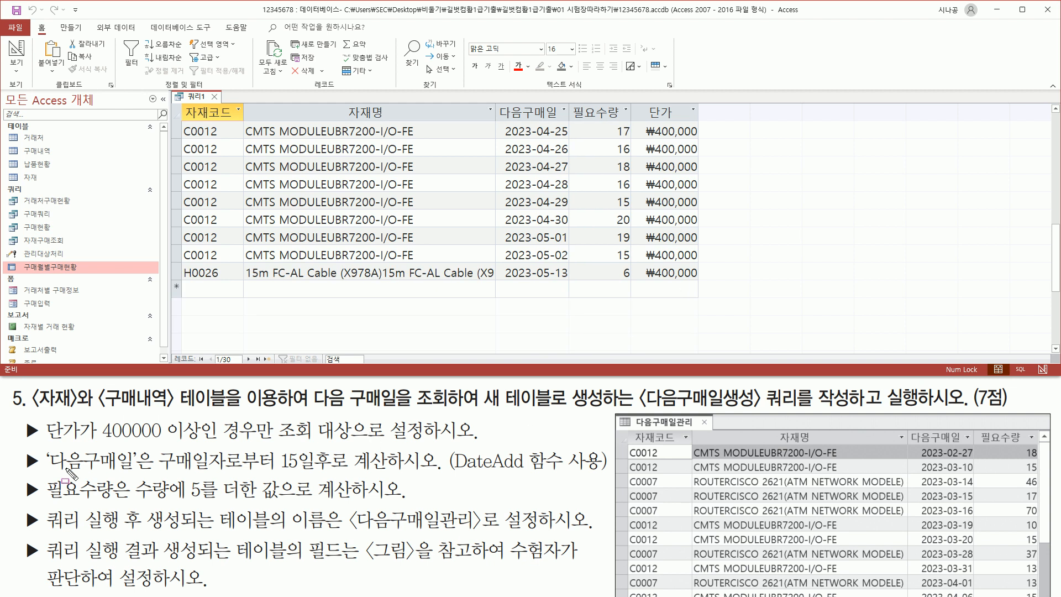
pyautogui.moveTo(96, 442); pyautogui.dragTo(271, 444)
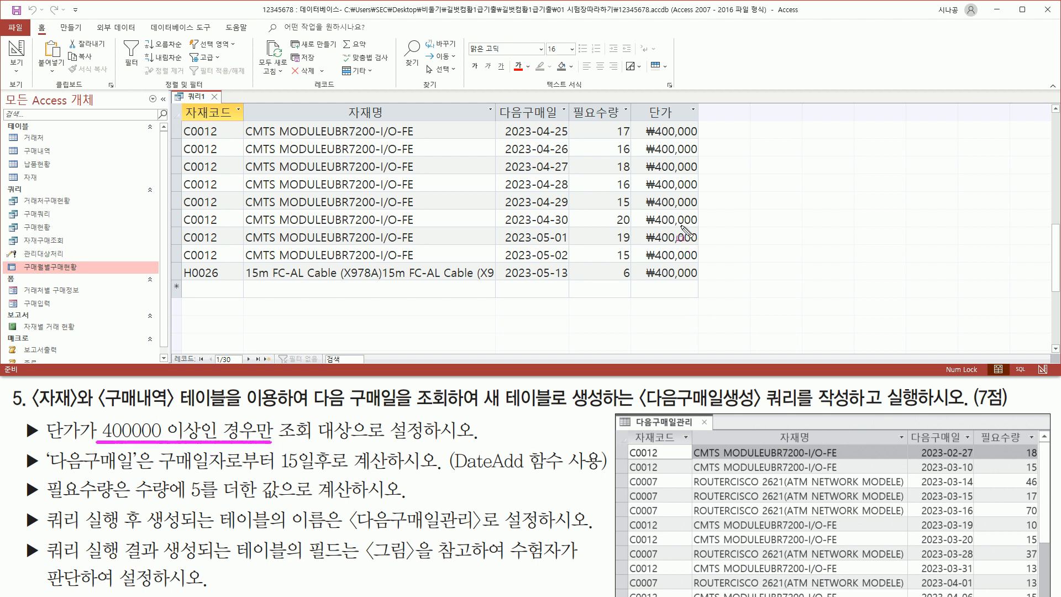
pyautogui.scroll(7, 693, 274)
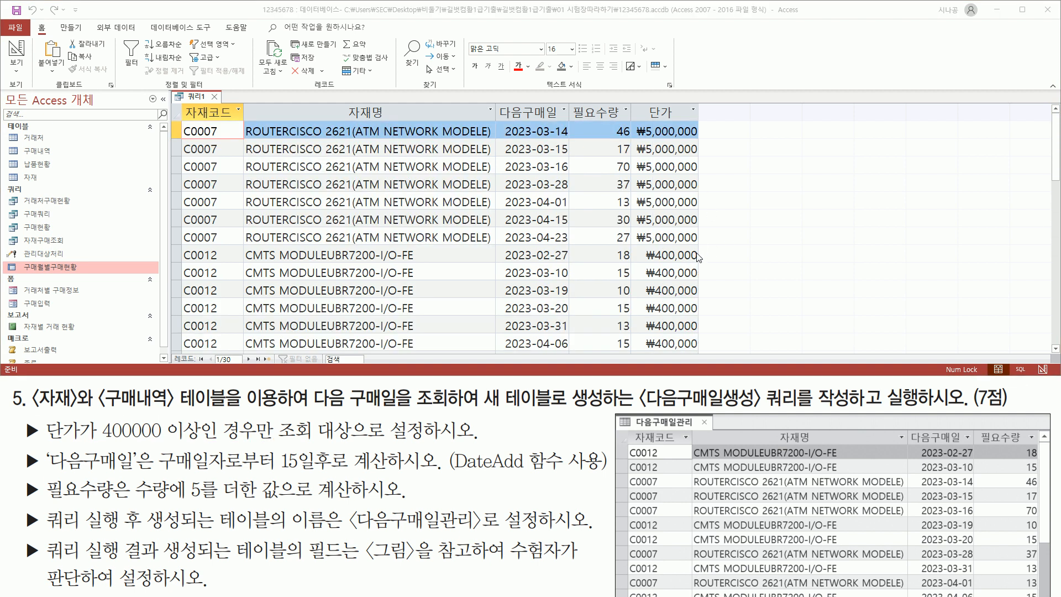
# Return the query to design view and exclude the 단가 column from the displayed results
pyautogui.hotkey('ctrl', '2')
pyautogui.moveTo(631, 104)
pyautogui.mouseDown()
pyautogui.moveTo(674, 289)
pyautogui.moveTo(705, 352)
pyautogui.mouseUp()
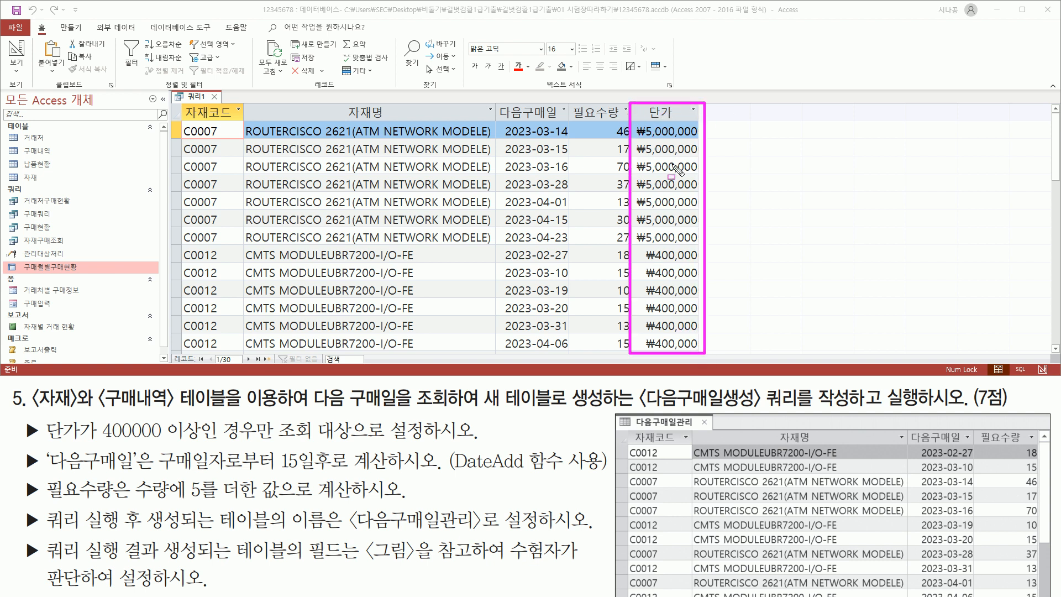
pyautogui.rightClick(193, 100)
pyautogui.rightClick(193, 99)
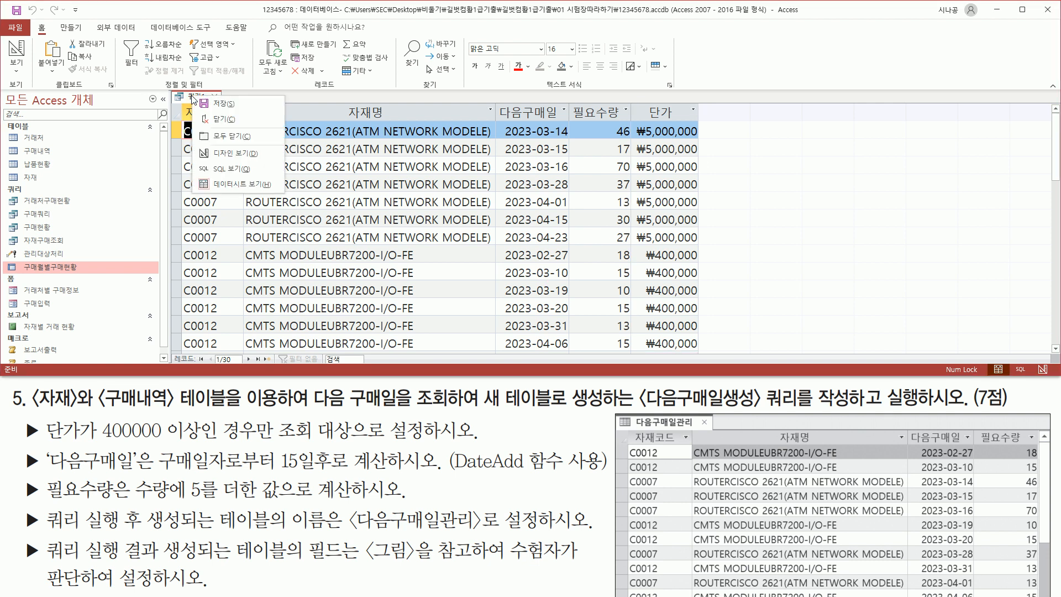
pyautogui.click(223, 154)
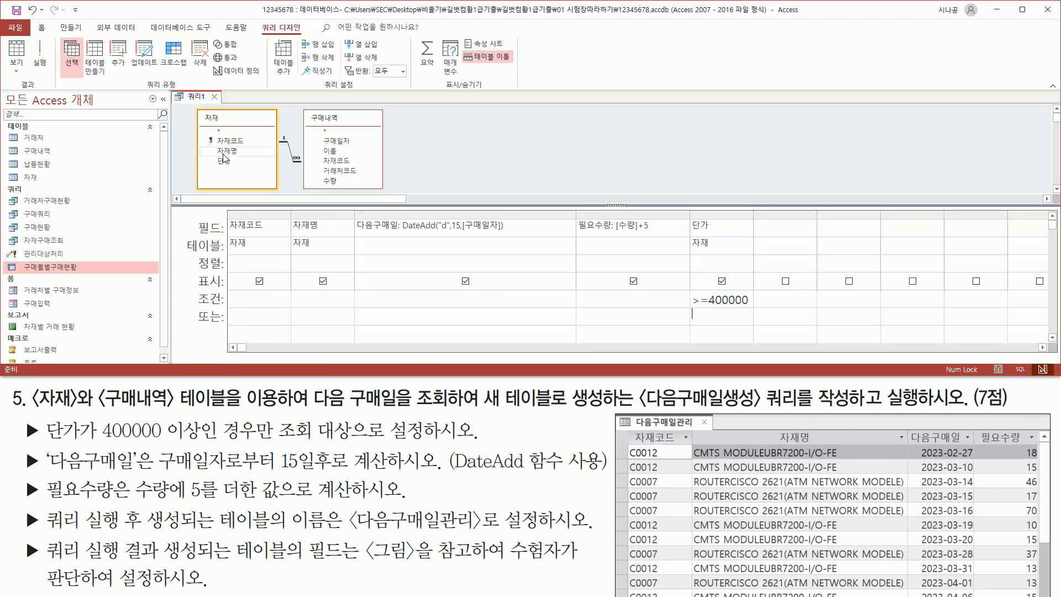
pyautogui.moveTo(686, 208); pyautogui.dragTo(754, 320)
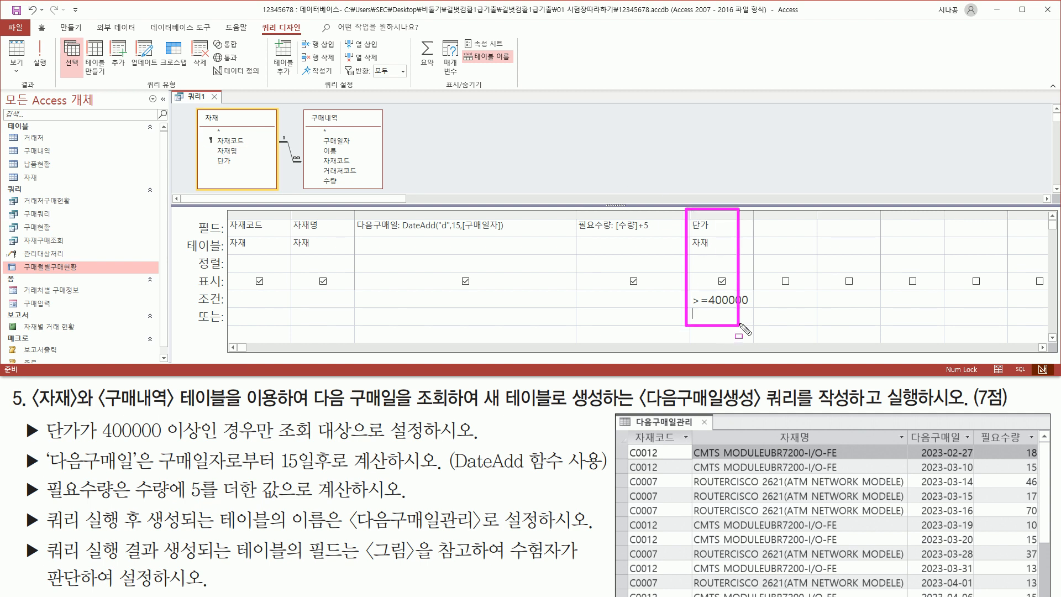
pyautogui.moveTo(191, 270); pyautogui.dragTo(230, 291)
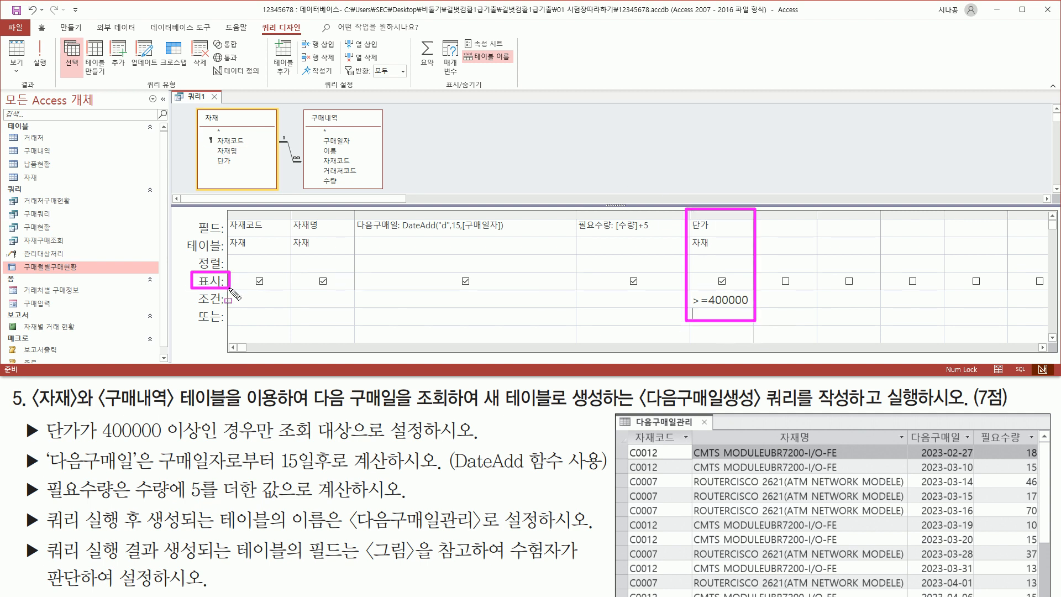
pyautogui.moveTo(713, 274); pyautogui.dragTo(734, 290)
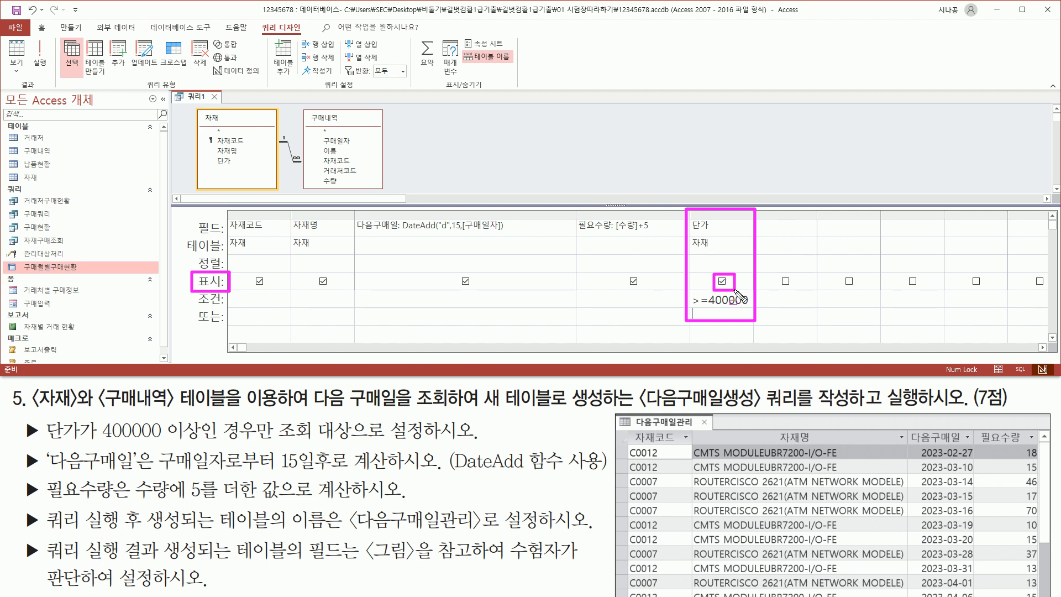
pyautogui.press('Escape')
pyautogui.click(721, 281)
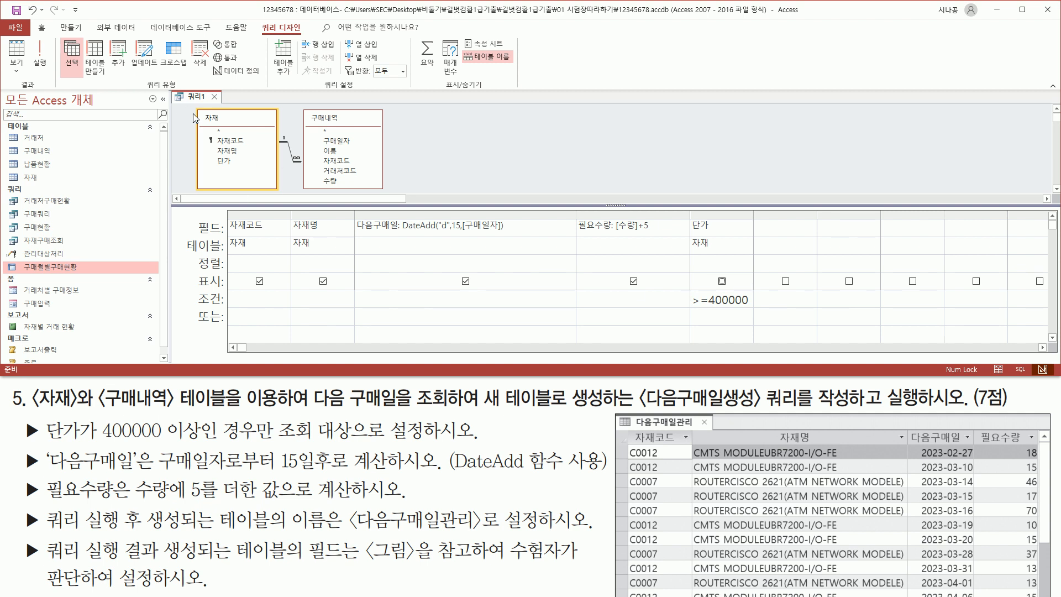
# Run the query, examine the resulting columns and record count, and check question 5's requirement to generate a new table
pyautogui.moveTo(29, 37); pyautogui.dragTo(53, 81)
pyautogui.press('Escape')
pyautogui.click(41, 55)
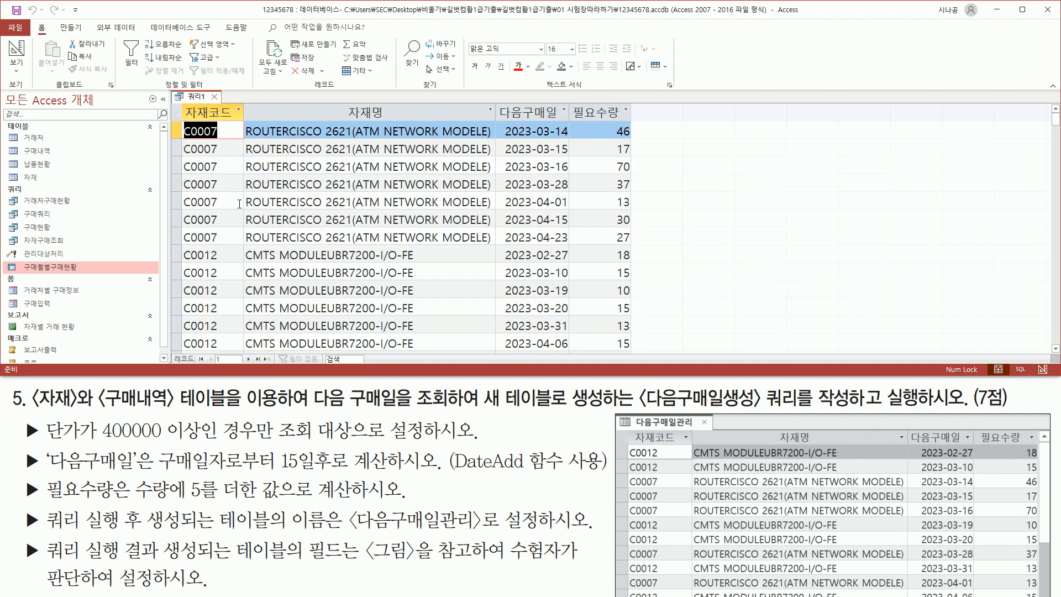
pyautogui.hotkey('ctrl', '2')
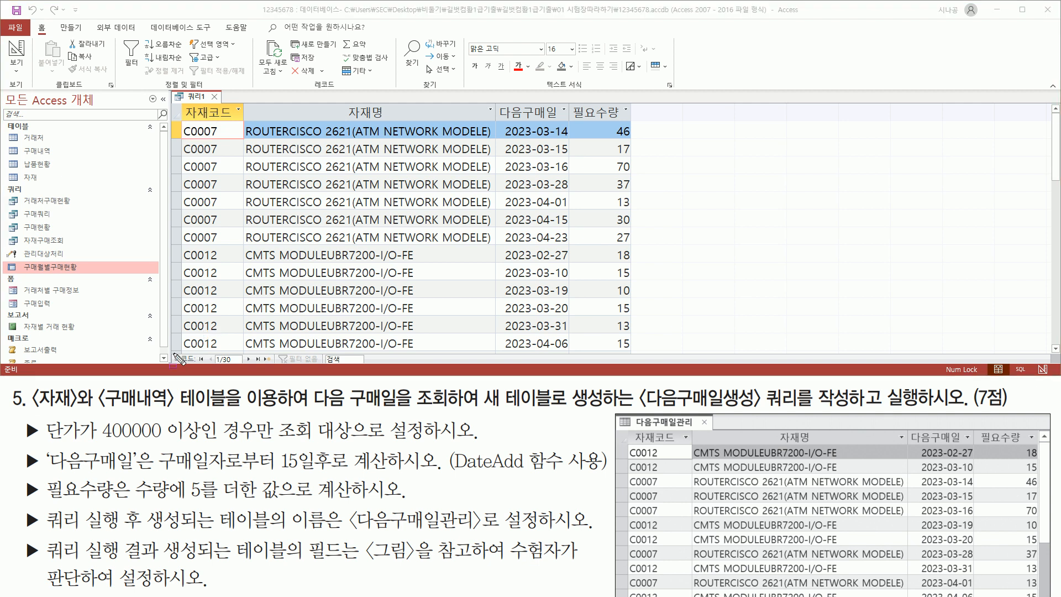
pyautogui.moveTo(170, 353)
pyautogui.mouseDown()
pyautogui.moveTo(266, 367)
pyautogui.moveTo(369, 365)
pyautogui.mouseUp()
pyautogui.moveTo(474, 409); pyautogui.dragTo(600, 410)
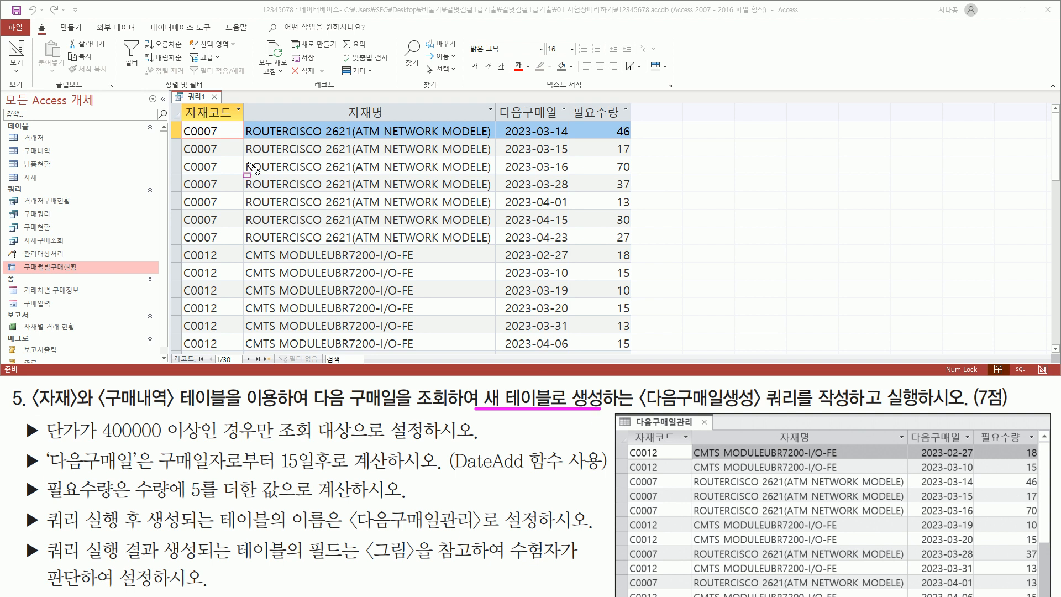
# Reopen the query's design and start converting it to a make-table query
pyautogui.rightClick(200, 103)
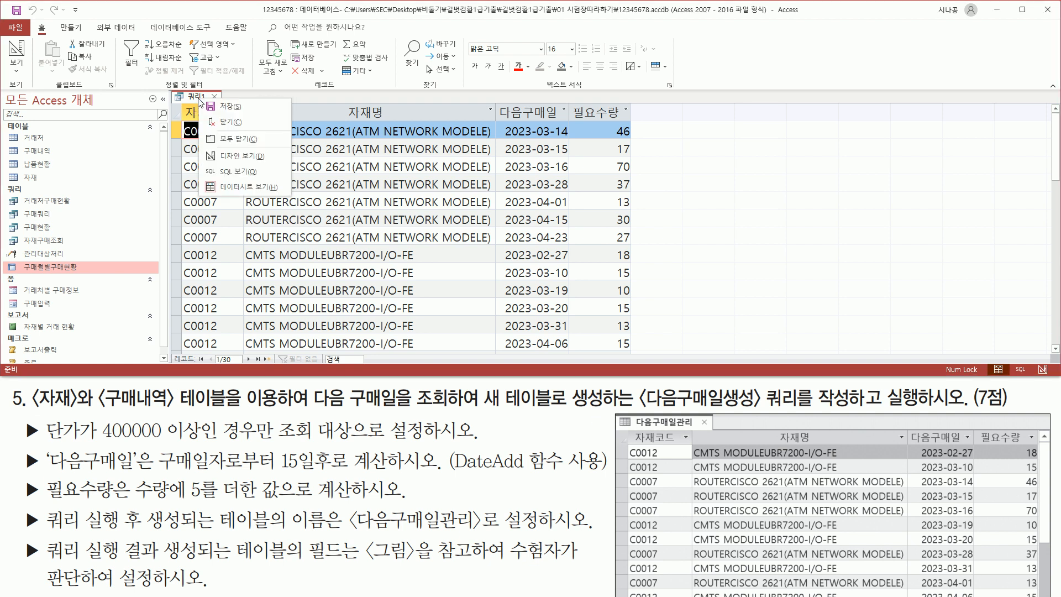
pyautogui.click(242, 156)
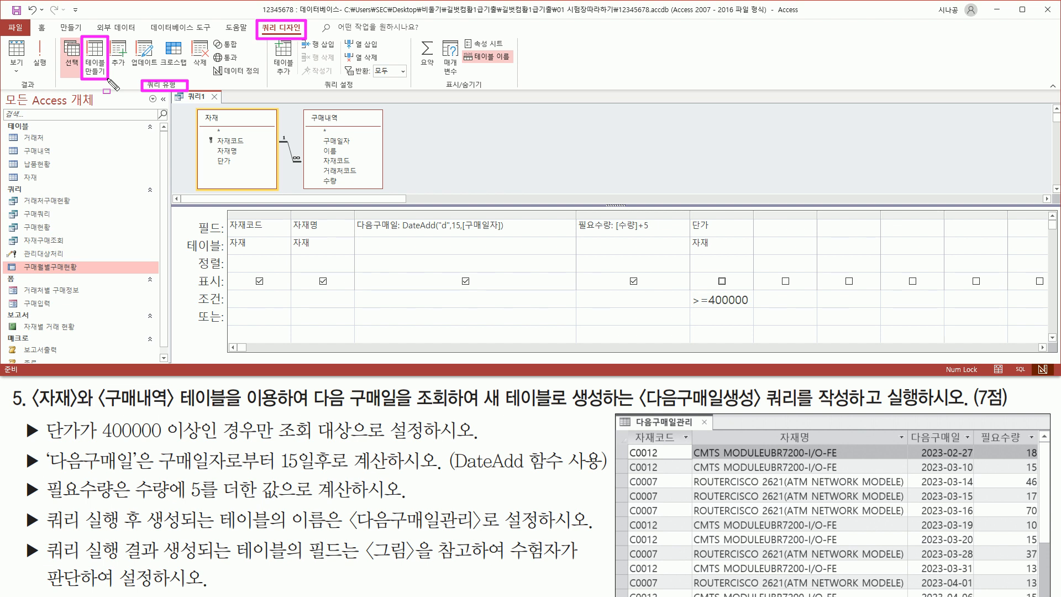
pyautogui.press('Escape')
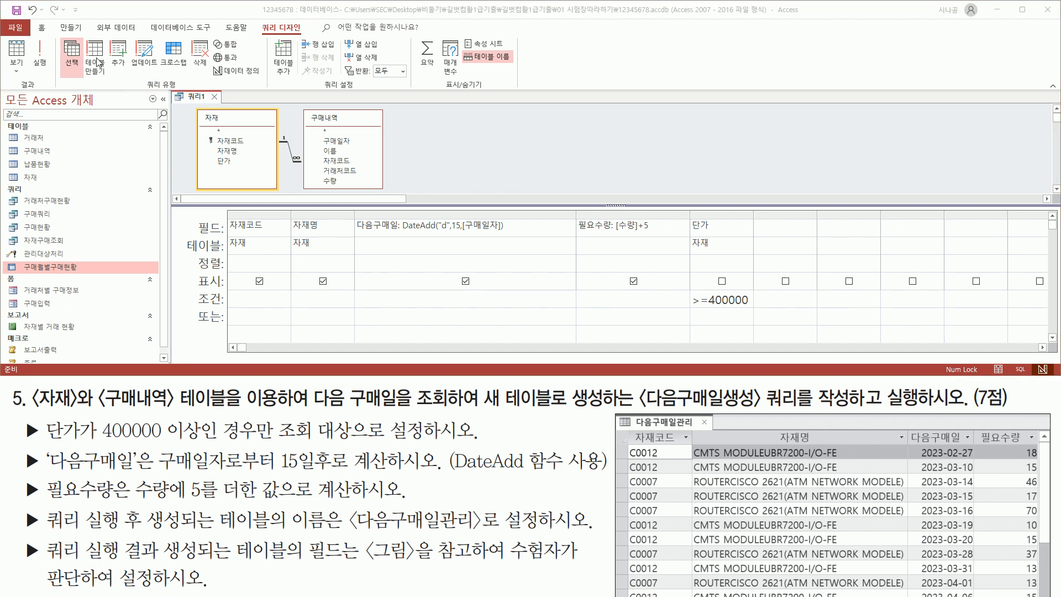
pyautogui.click(95, 57)
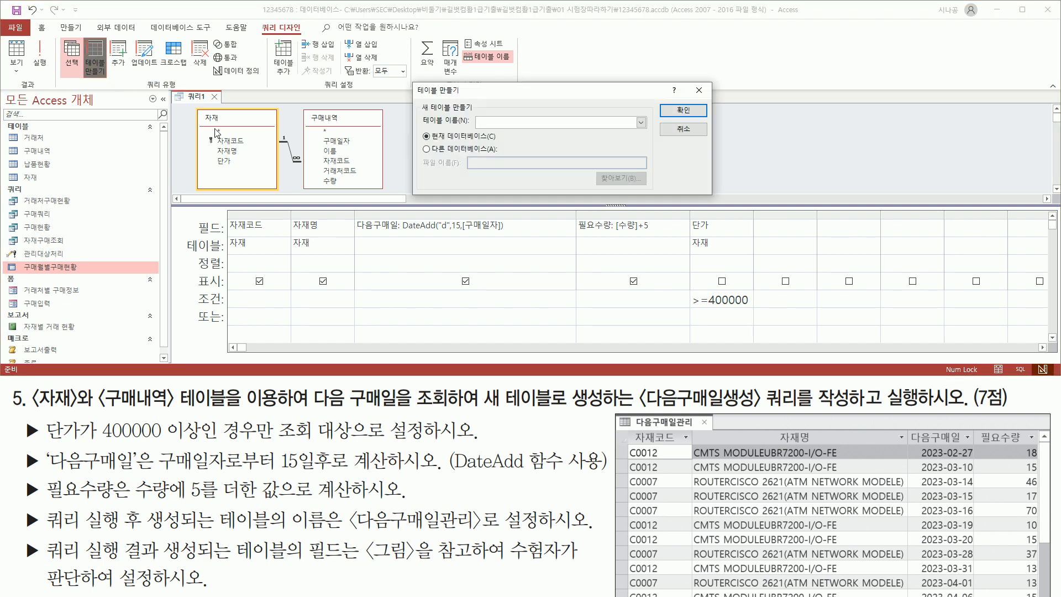
pyautogui.moveTo(413, 80)
pyautogui.mouseDown()
pyautogui.moveTo(420, 144)
pyautogui.moveTo(715, 204)
pyautogui.mouseUp()
pyautogui.moveTo(416, 99)
pyautogui.mouseDown()
pyautogui.moveTo(476, 139)
pyautogui.moveTo(649, 132)
pyautogui.mouseUp()
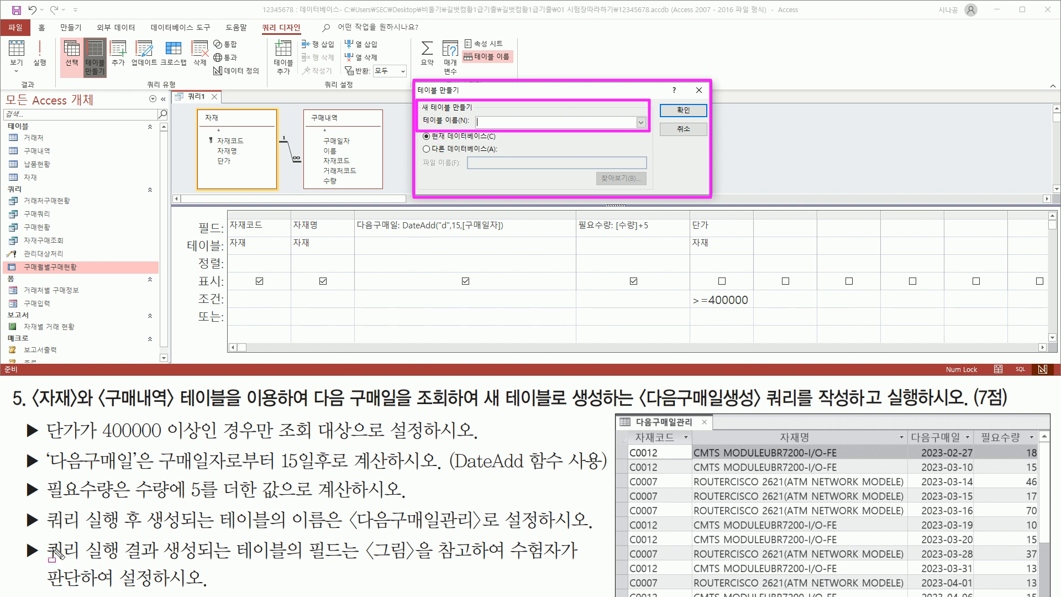
# Check question 5 for the required new table name and distinguish it from the required query name
pyautogui.moveTo(44, 531); pyautogui.dragTo(213, 530)
pyautogui.moveTo(145, 507)
pyautogui.mouseDown()
pyautogui.moveTo(356, 538)
pyautogui.moveTo(478, 532)
pyautogui.mouseUp()
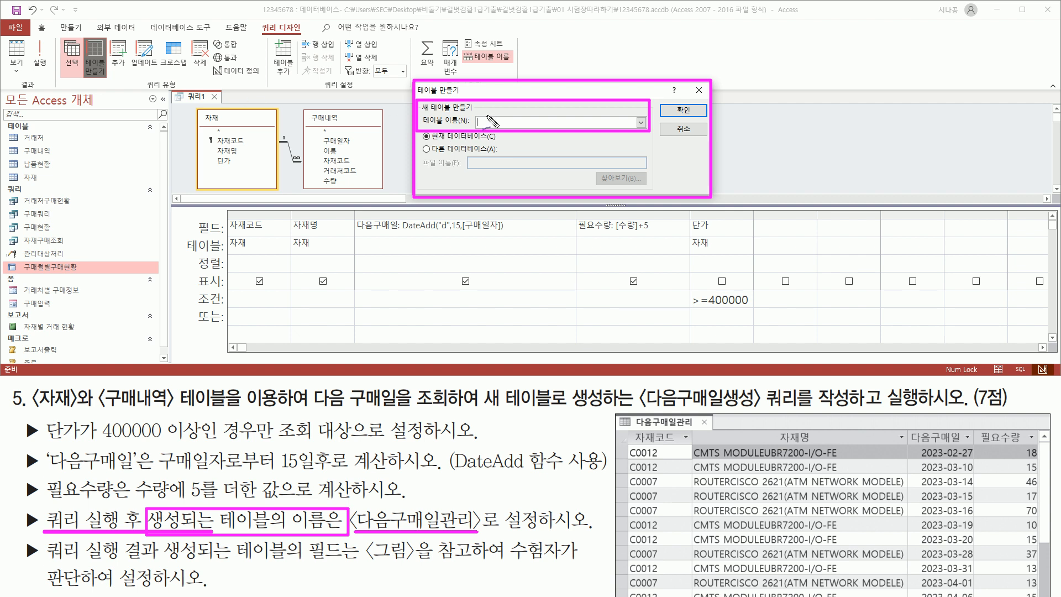
pyautogui.moveTo(486, 116); pyautogui.dragTo(511, 102)
pyautogui.moveTo(399, 505); pyautogui.dragTo(424, 496)
pyautogui.moveTo(636, 386); pyautogui.dragTo(801, 409)
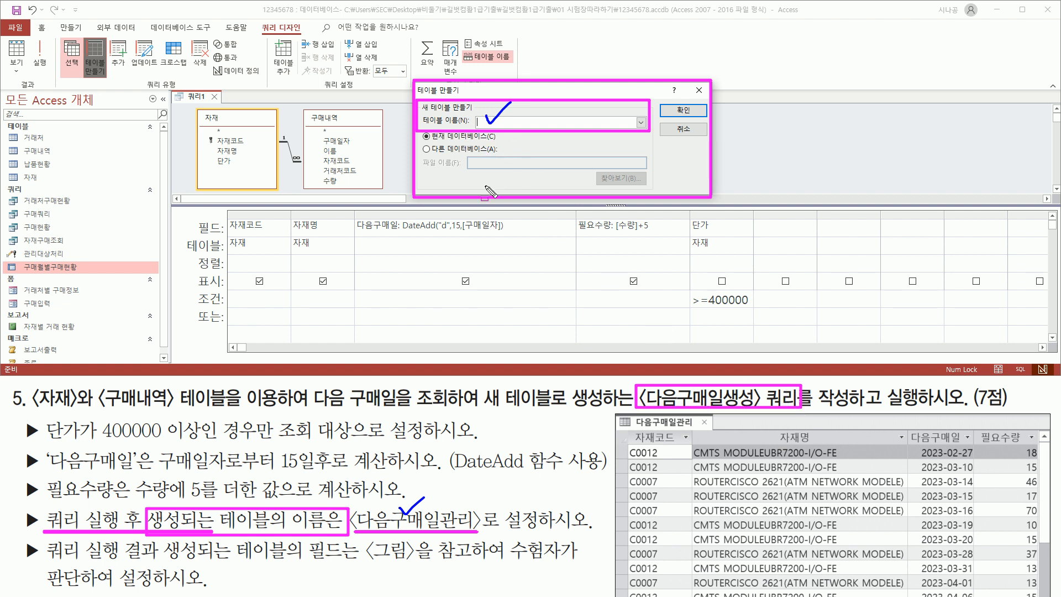
pyautogui.moveTo(348, 498)
pyautogui.mouseDown()
pyautogui.moveTo(360, 535)
pyautogui.moveTo(484, 536)
pyautogui.mouseUp()
pyautogui.moveTo(214, 499); pyautogui.dragTo(332, 536)
pyautogui.press('Escape')
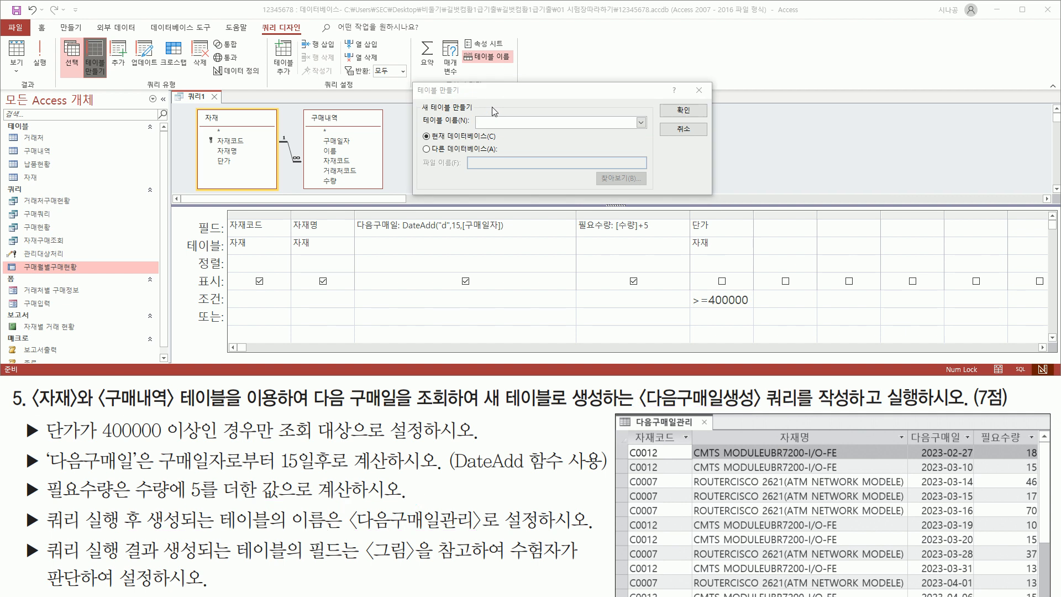
# Name the new table 다음구매일관리 and keep it in the current database
pyautogui.write('다으구매이과')
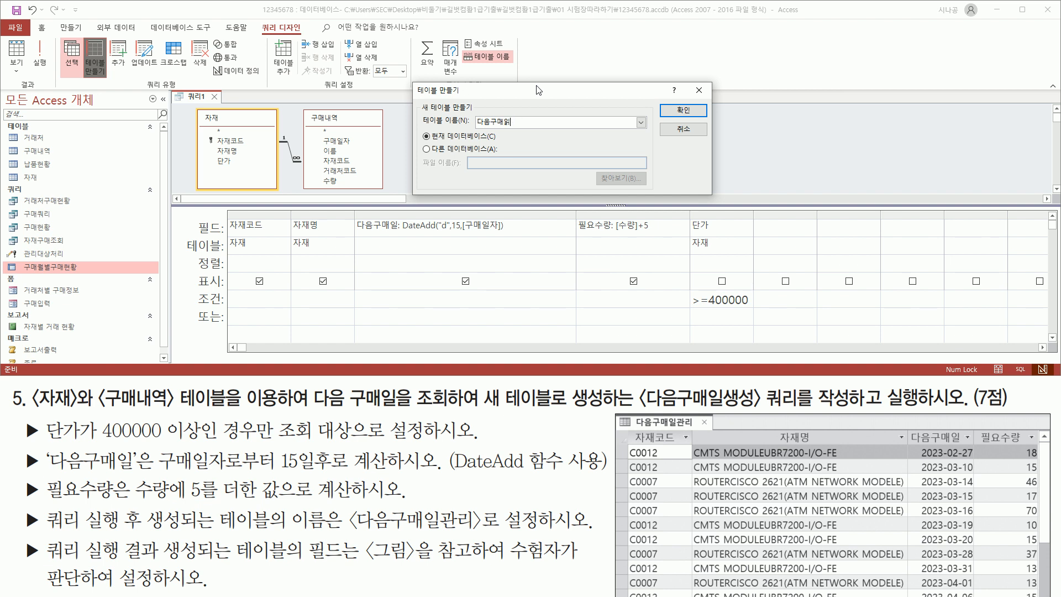
pyautogui.write('관ㄹ')
pyautogui.moveTo(473, 131); pyautogui.dragTo(531, 131)
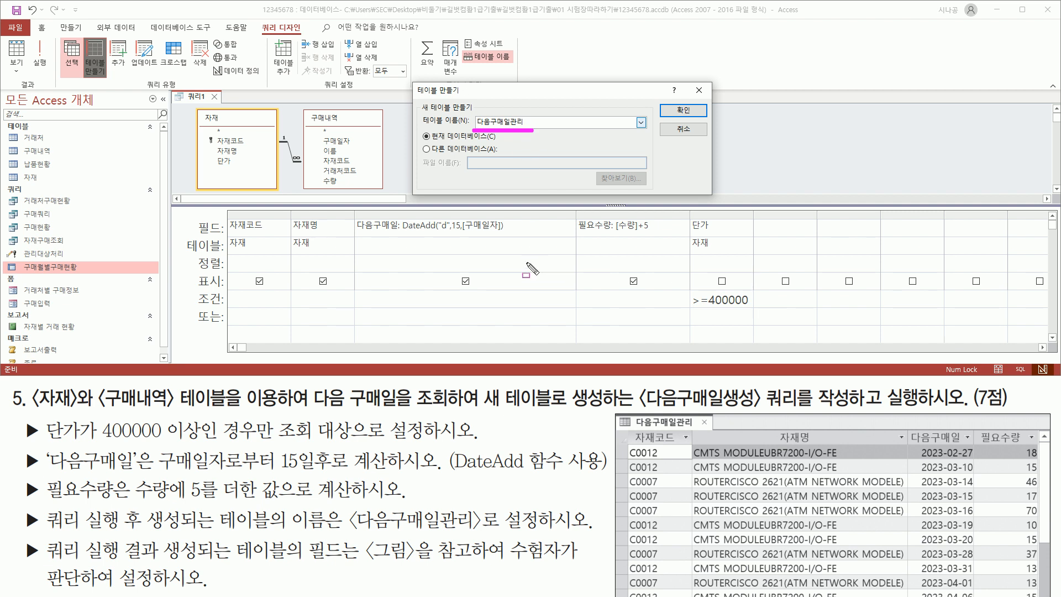
pyautogui.moveTo(354, 532); pyautogui.dragTo(482, 532)
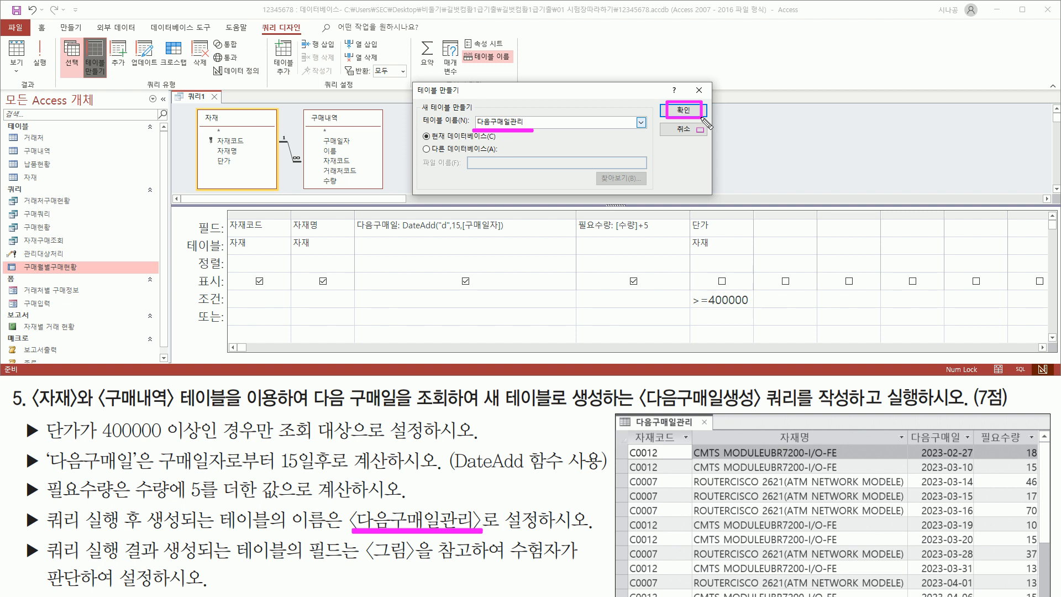
pyautogui.click(683, 110)
pyautogui.click(486, 138)
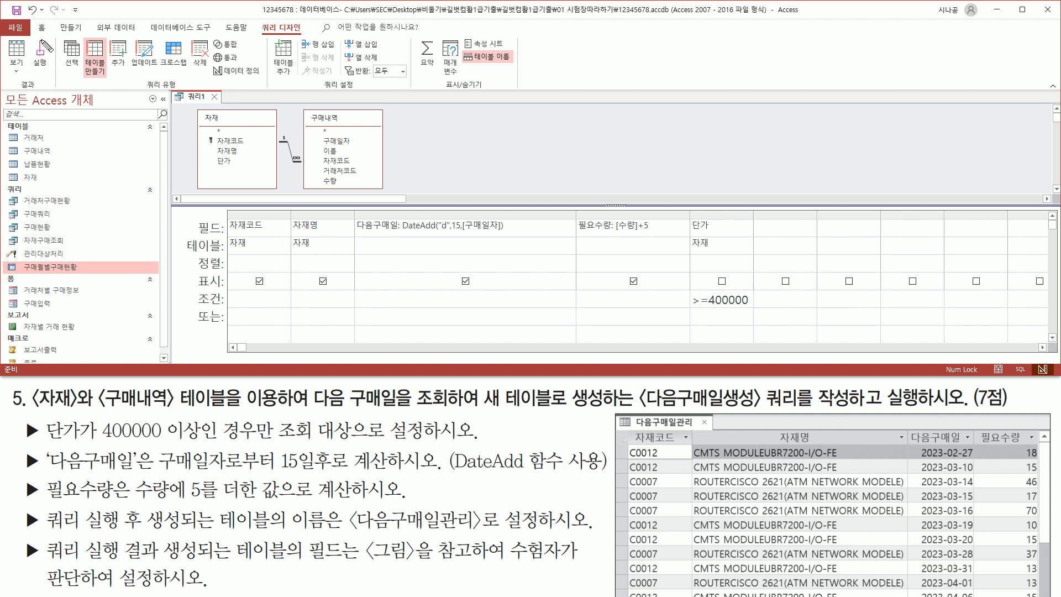
# Run the make-table query, accept creating the new table, and check for 다음구매일관리 among the tables
pyautogui.moveTo(30, 36); pyautogui.dragTo(50, 77)
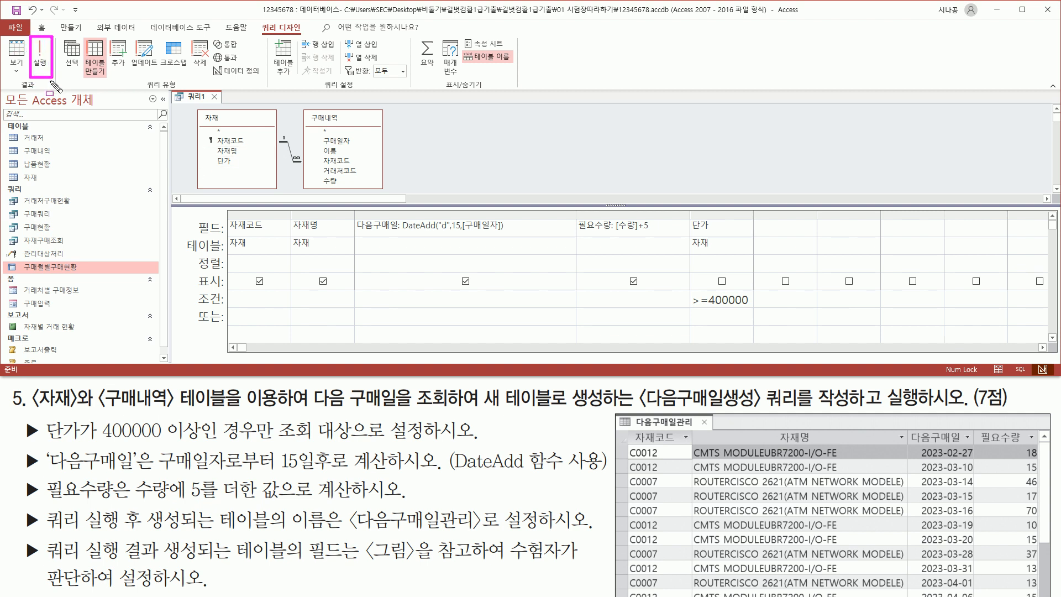
pyautogui.click(42, 56)
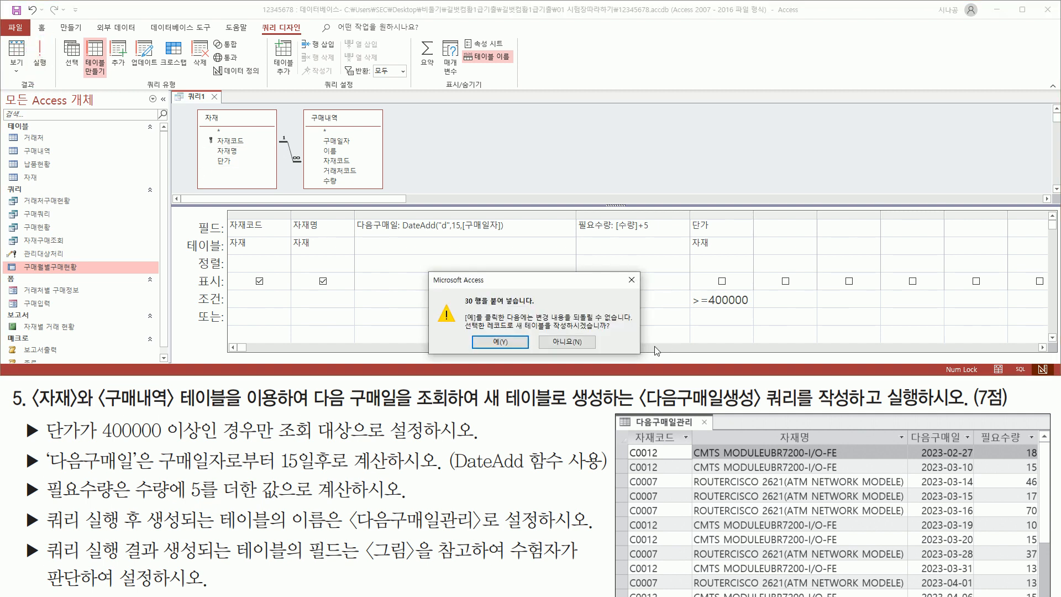
pyautogui.moveTo(495, 264)
pyautogui.mouseDown()
pyautogui.moveTo(536, 110)
pyautogui.moveTo(667, 159)
pyautogui.mouseUp()
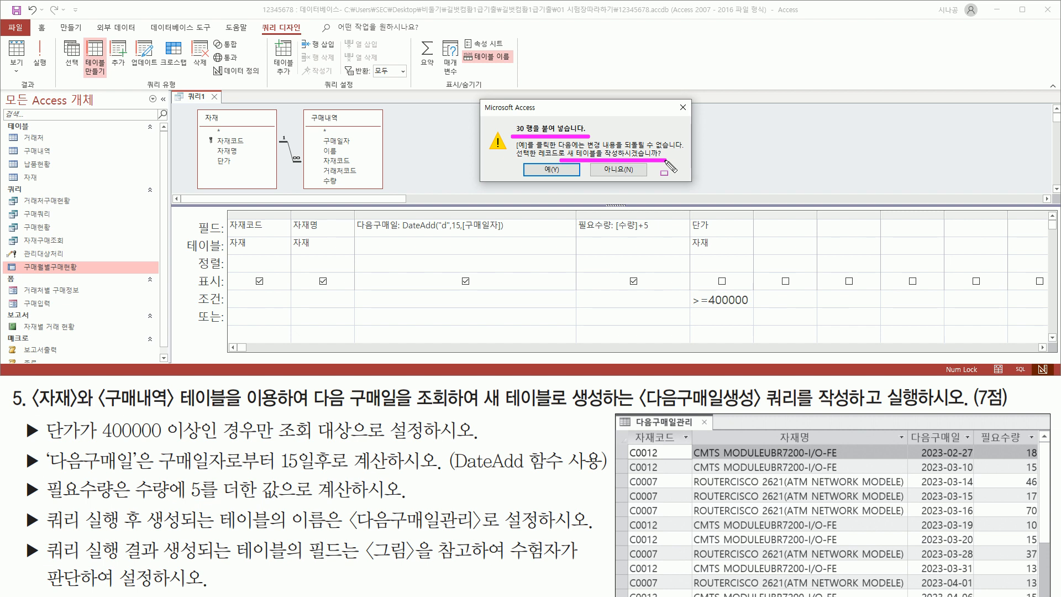
pyautogui.moveTo(536, 162); pyautogui.dragTo(576, 179)
pyautogui.press('Escape')
pyautogui.click(564, 171)
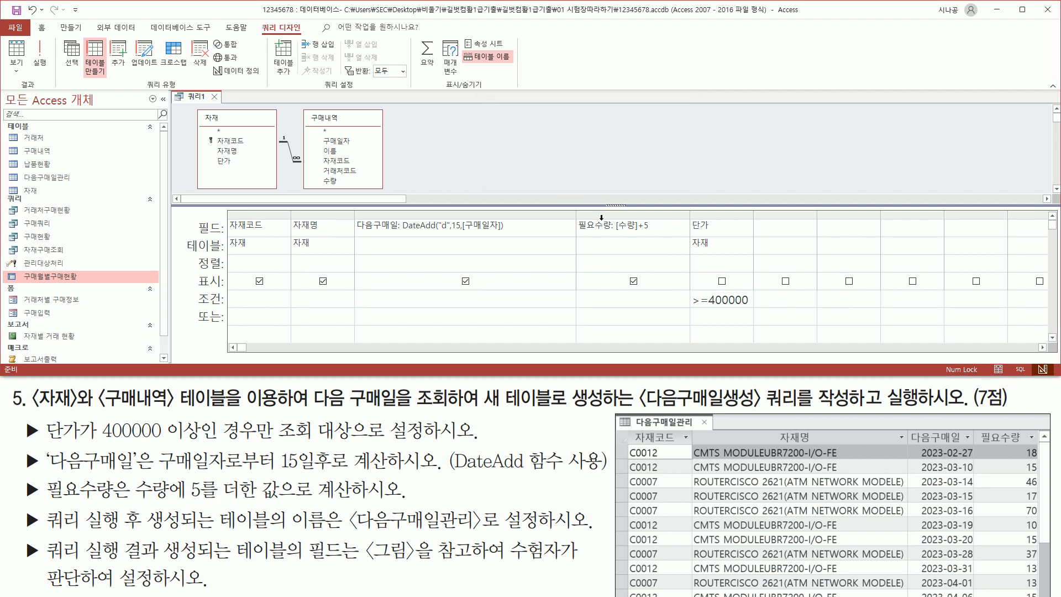
pyautogui.moveTo(7, 169); pyautogui.dragTo(83, 187)
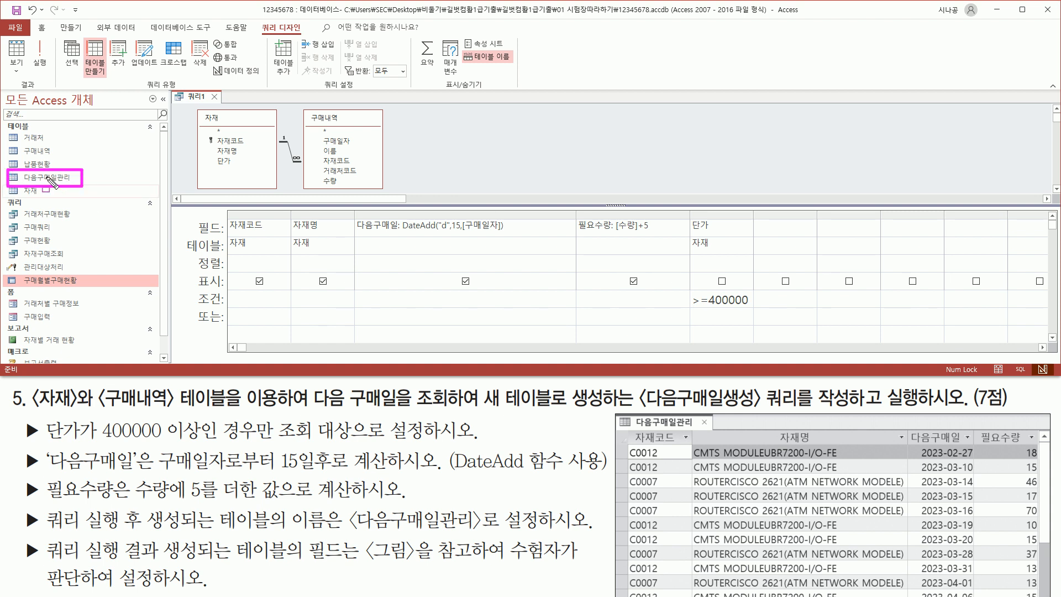
# Close the query and choose to save its design changes
pyautogui.moveTo(206, 89); pyautogui.dragTo(225, 105)
pyautogui.press('Escape')
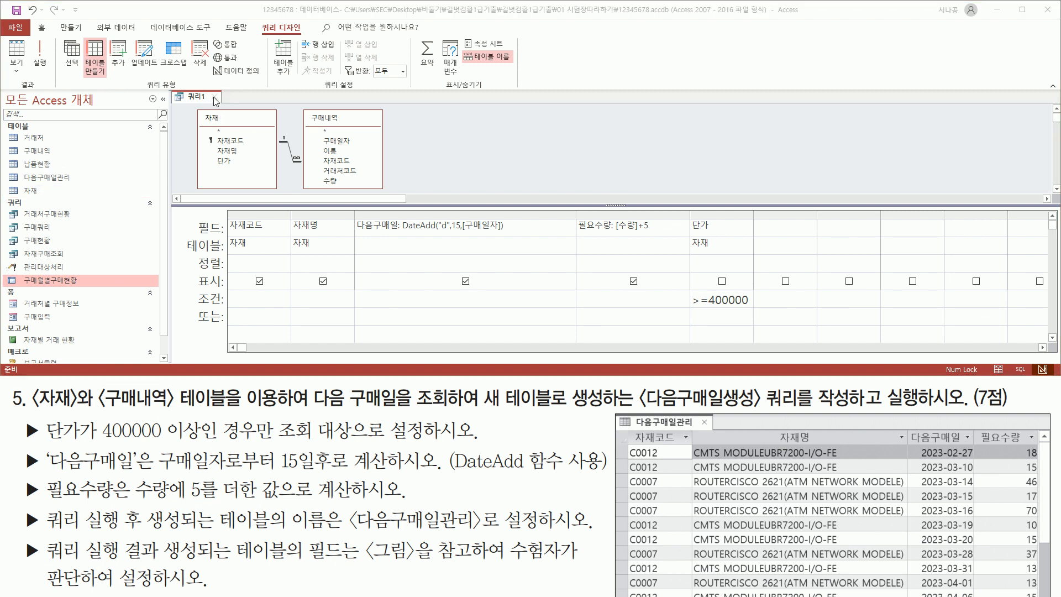
pyautogui.click(215, 101)
pyautogui.moveTo(509, 293); pyautogui.dragTo(550, 129)
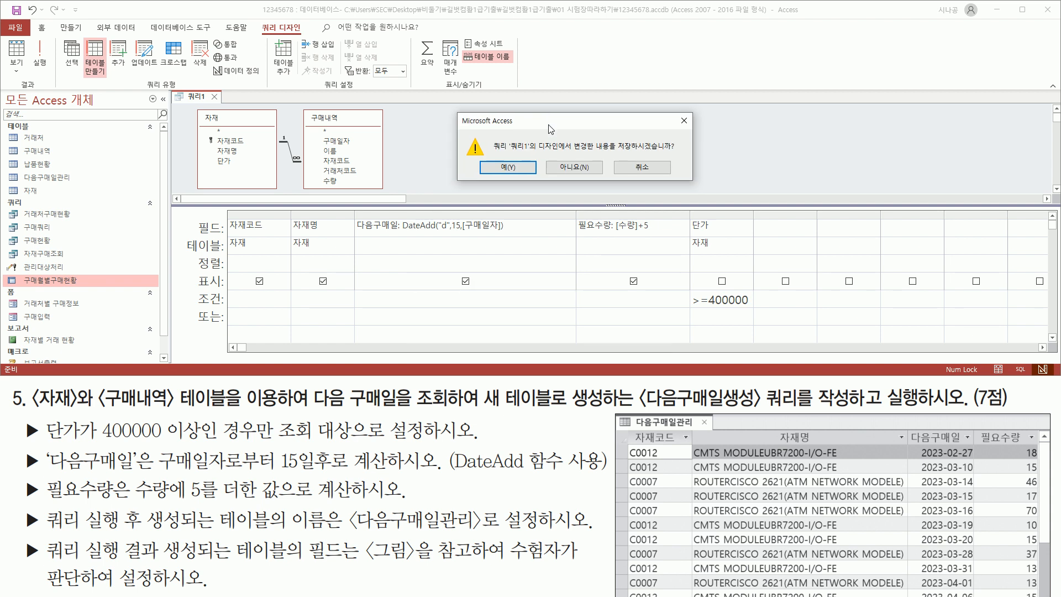
pyautogui.moveTo(485, 158); pyautogui.dragTo(538, 177)
pyautogui.press('Escape')
pyautogui.click(512, 169)
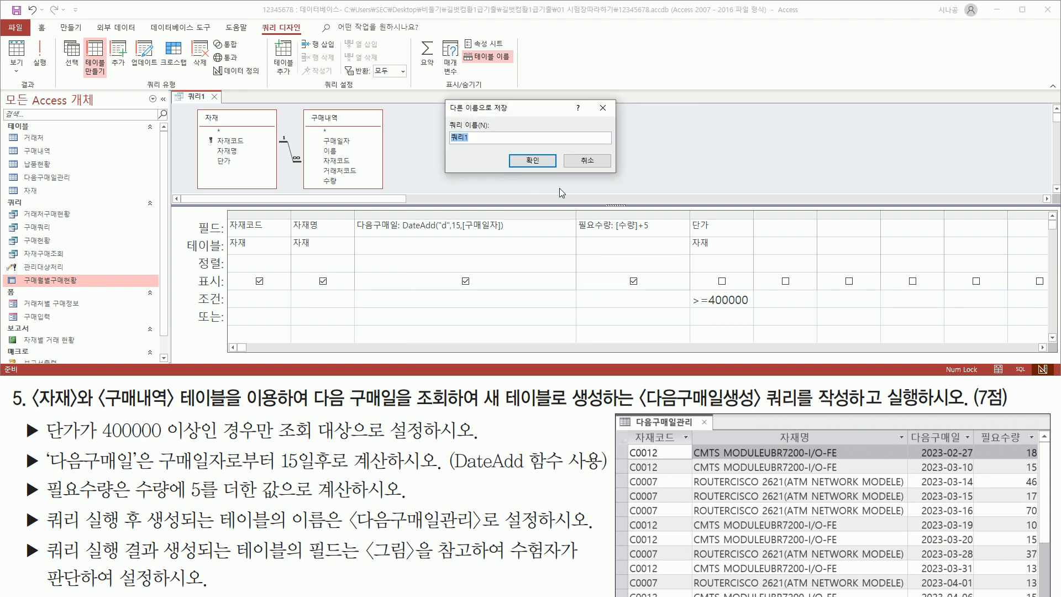
# Save the query under the name 다음구매일생성, as question 5 requires
pyautogui.moveTo(444, 115)
pyautogui.mouseDown()
pyautogui.moveTo(458, 148)
pyautogui.moveTo(490, 150)
pyautogui.mouseUp()
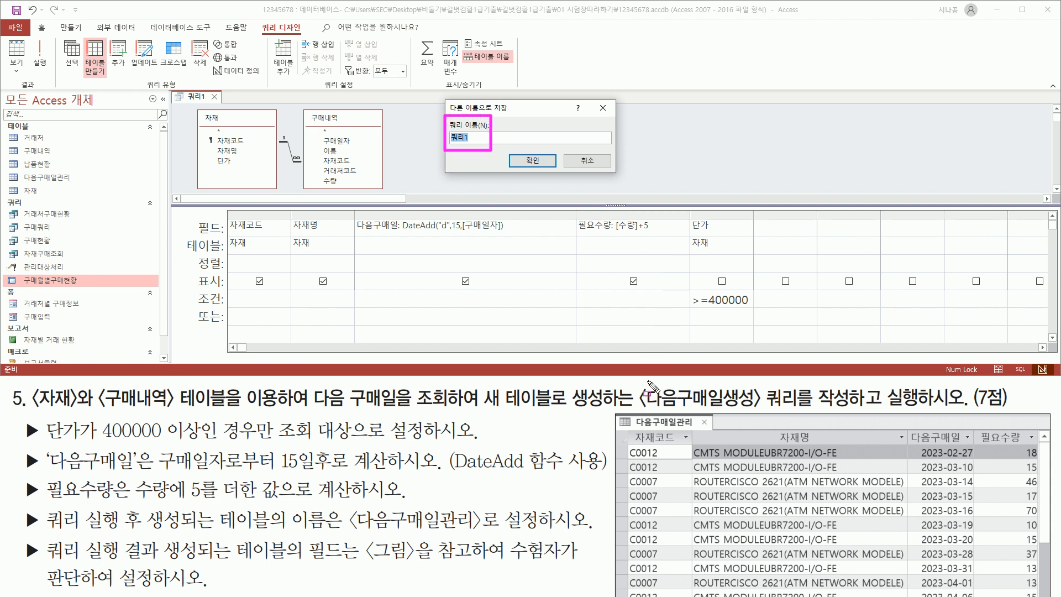
pyautogui.moveTo(633, 386)
pyautogui.mouseDown()
pyautogui.moveTo(640, 405)
pyautogui.moveTo(854, 410)
pyautogui.mouseUp()
pyautogui.press('Escape')
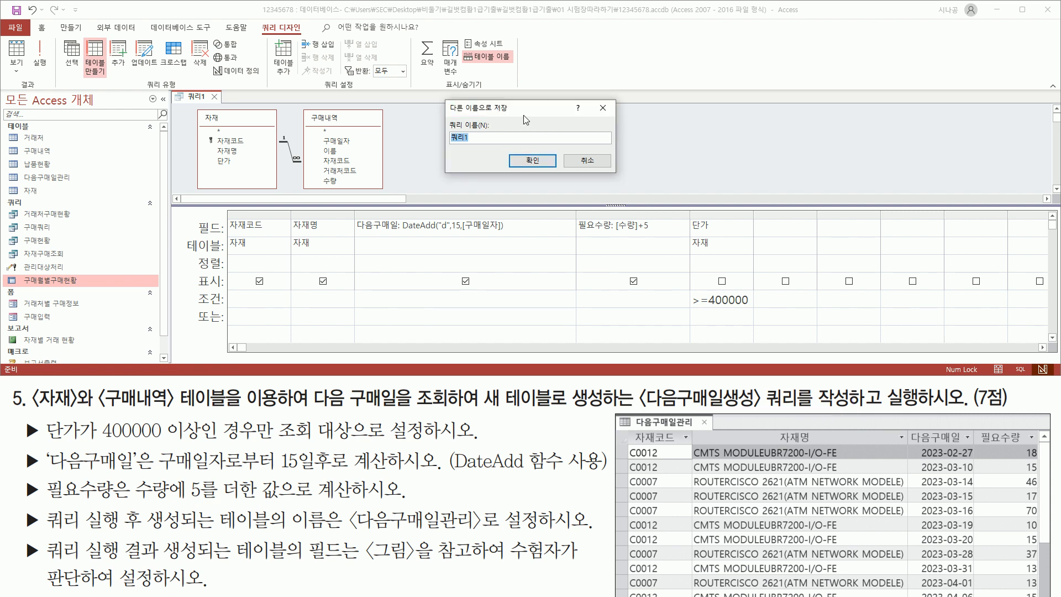
pyautogui.write('ㄷ음구매이ㄹ생서')
pyautogui.hotkey('ctrl', '2')
pyautogui.moveTo(446, 146); pyautogui.dragTo(503, 146)
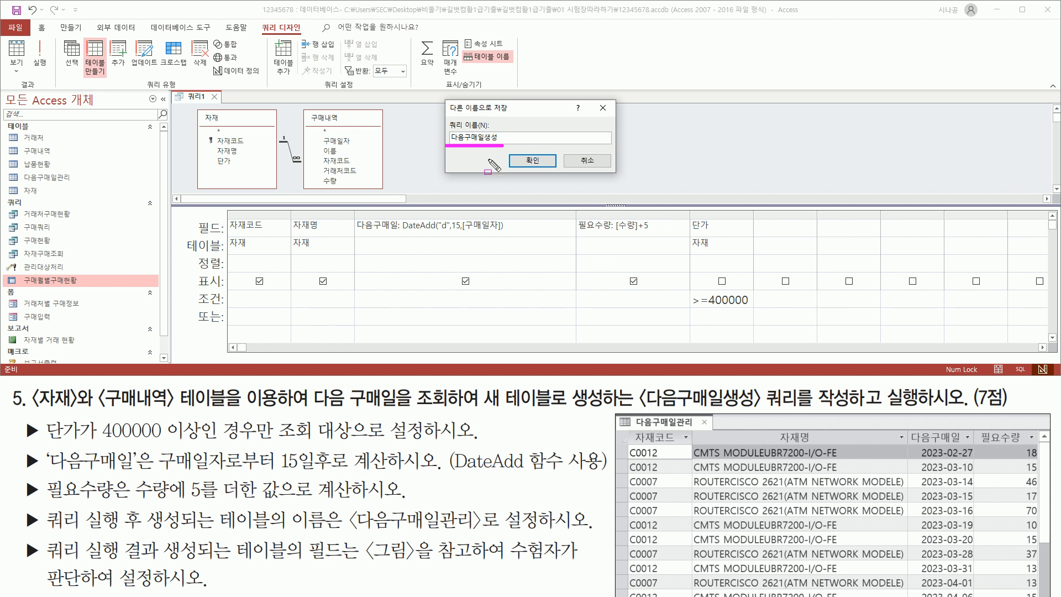
pyautogui.moveTo(635, 382)
pyautogui.mouseDown()
pyautogui.moveTo(636, 411)
pyautogui.moveTo(800, 413)
pyautogui.mouseUp()
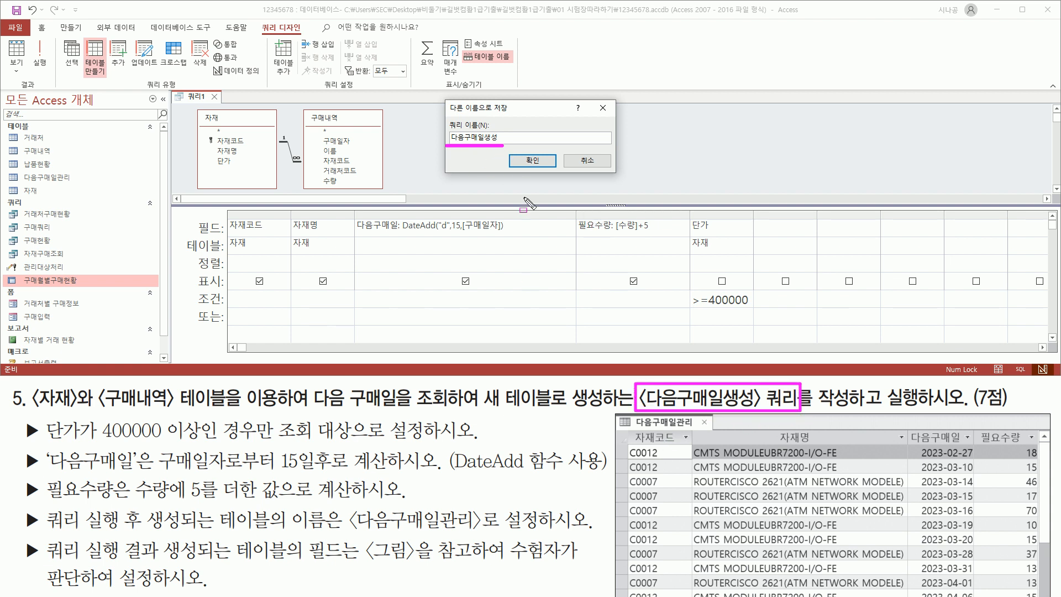
pyautogui.moveTo(513, 150); pyautogui.dragTo(558, 172)
pyautogui.press('Escape')
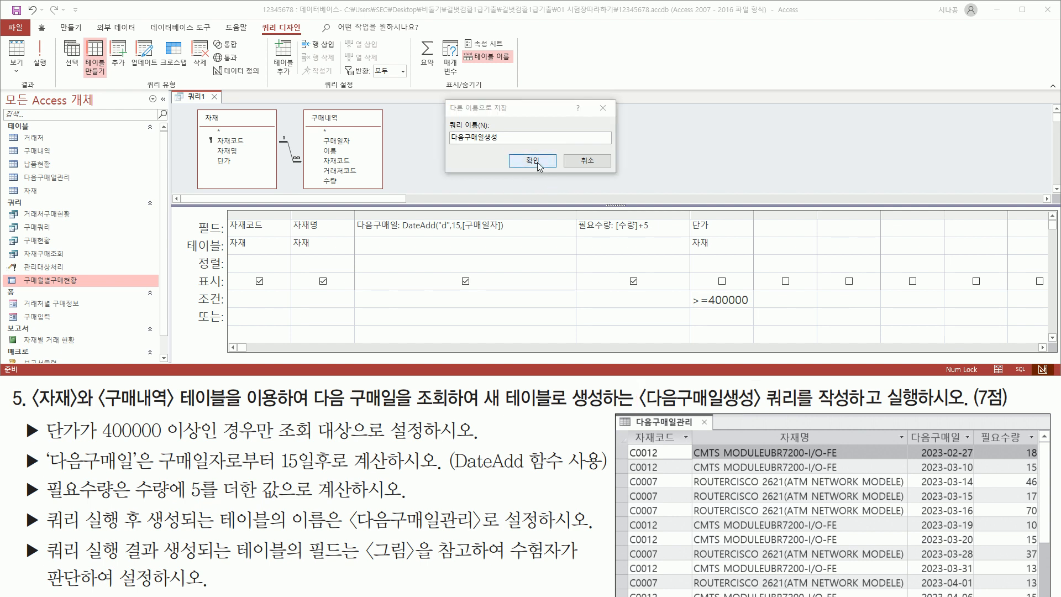
pyautogui.click(532, 160)
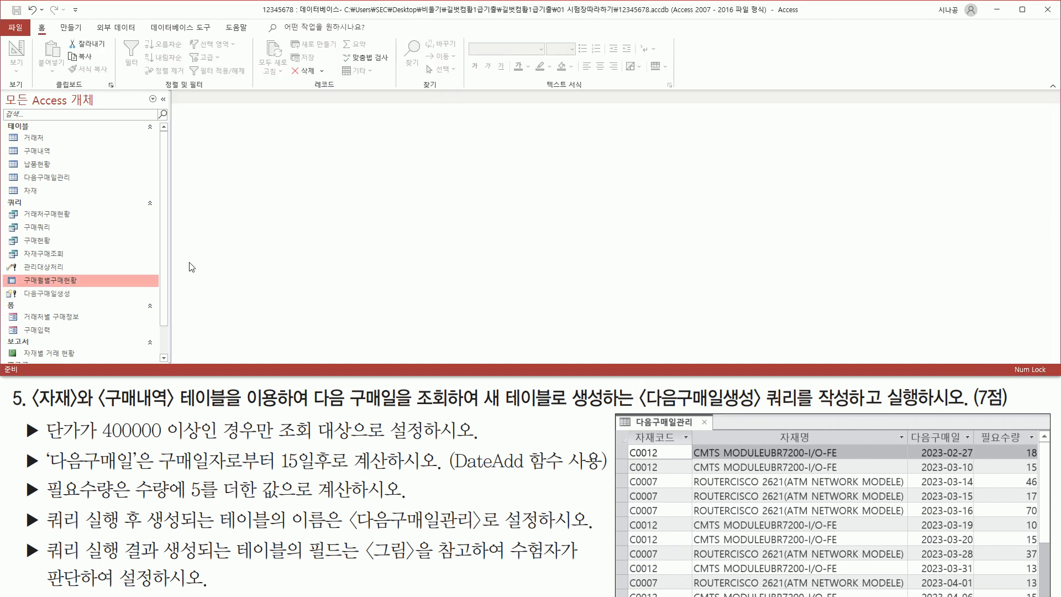
# Select the saved 다음구매일생성 query among the database objects to check it
pyautogui.click(77, 296)
pyautogui.moveTo(12, 287); pyautogui.dragTo(81, 298)
pyautogui.press('Escape')
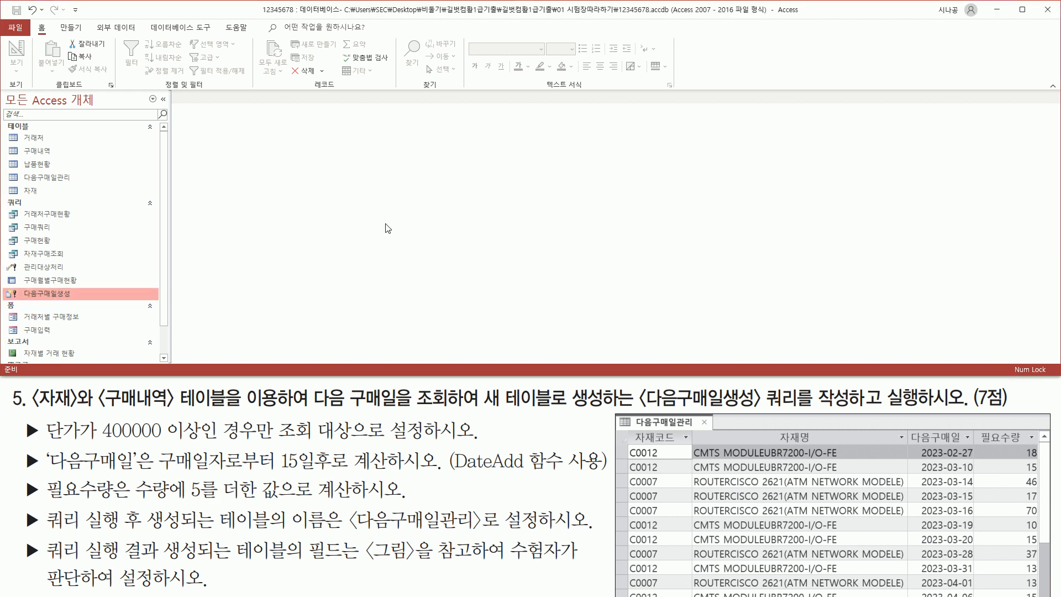